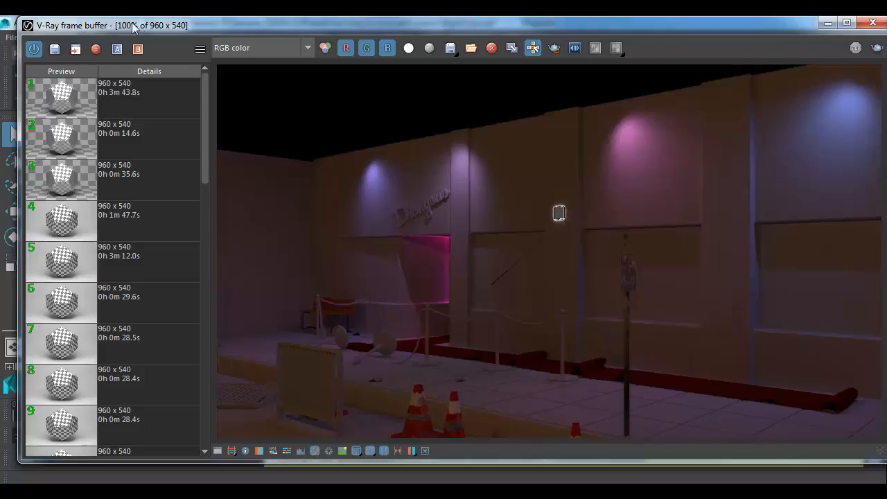
# Step: Display the zDepth render element in the V-Ray frame buffer at 100% zoom
pyautogui.moveTo(140, 27); pyautogui.dragTo(126, 27)
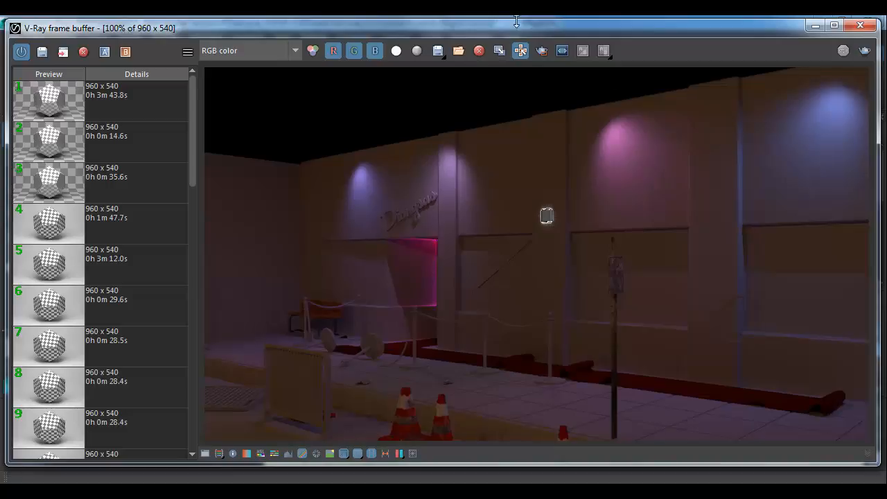
pyautogui.click(225, 50)
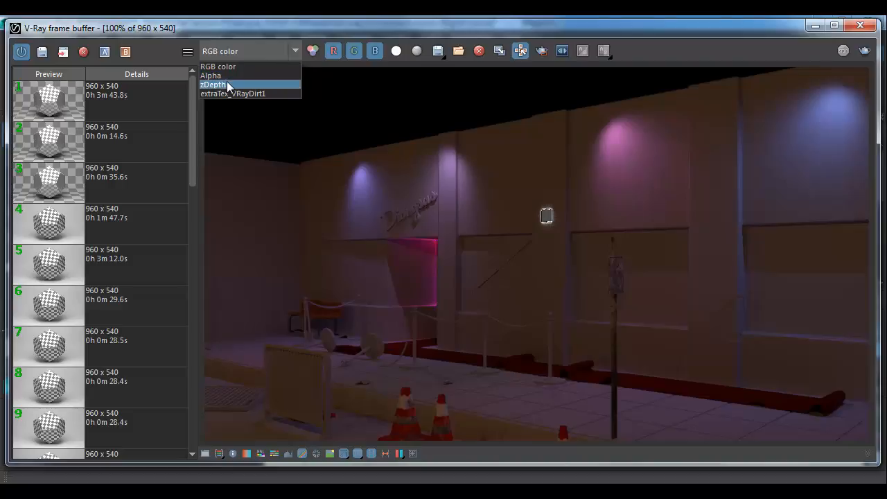
pyautogui.click(228, 85)
pyautogui.scroll(-2, 392, 274)
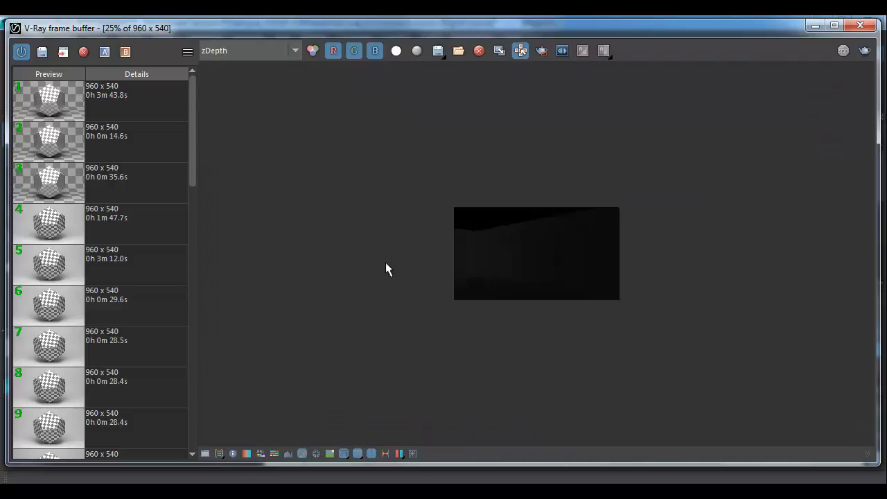
pyautogui.doubleClick(386, 269)
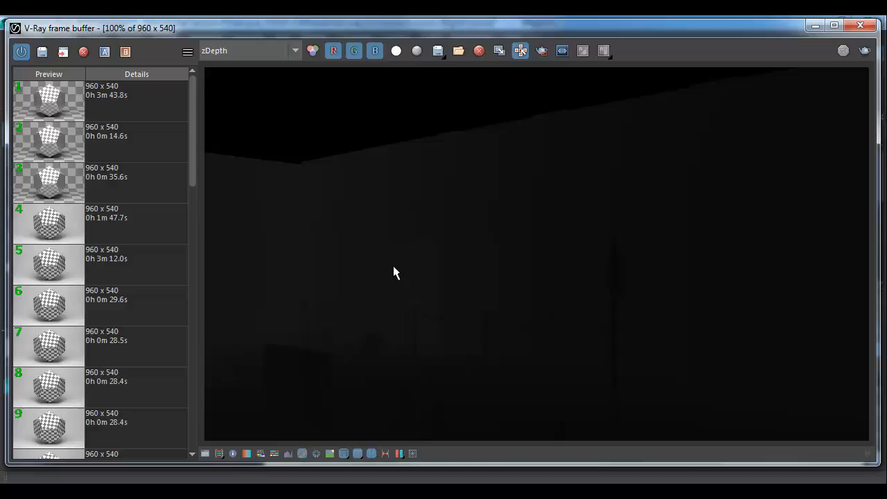
pyautogui.click(412, 454)
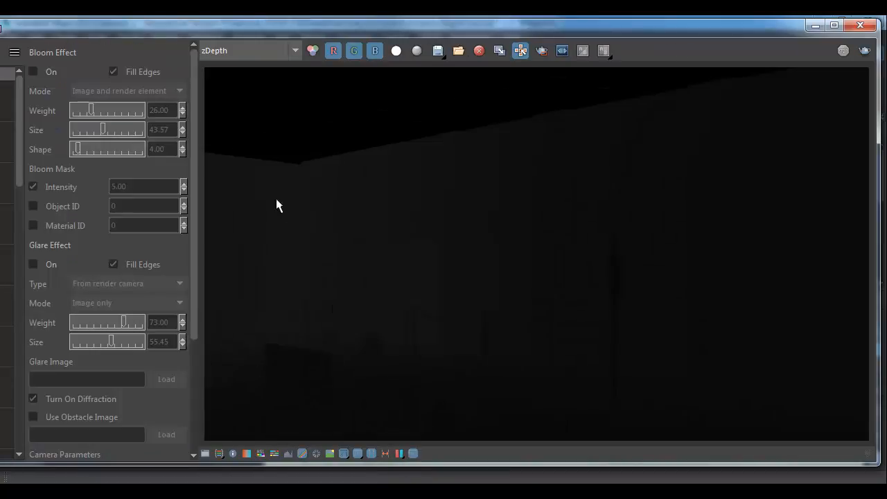
pyautogui.moveTo(129, 32); pyautogui.dragTo(153, 33)
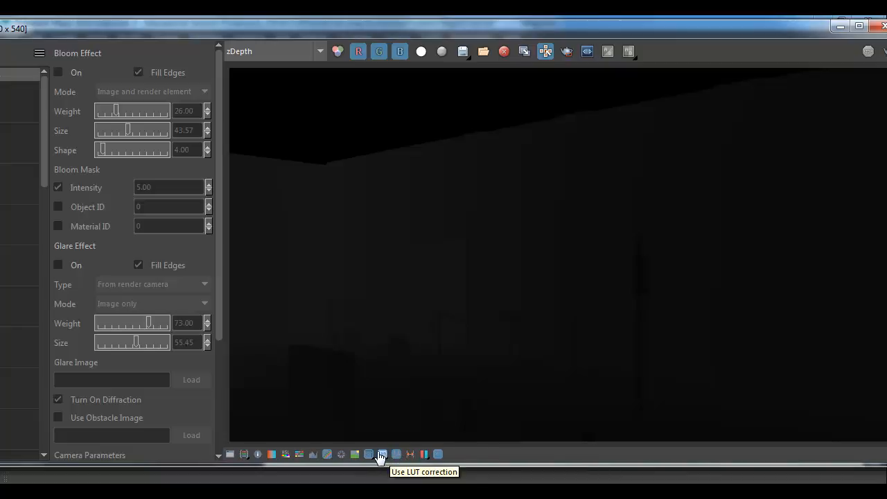
pyautogui.click(339, 455)
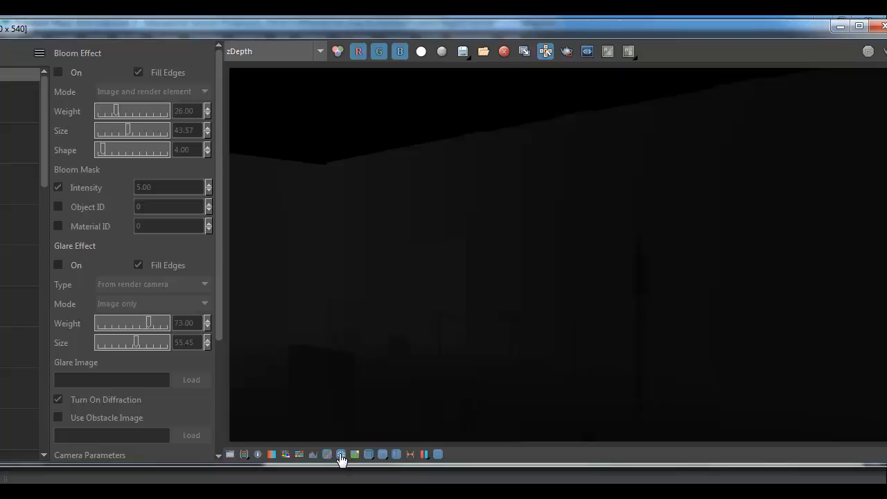
pyautogui.click(438, 454)
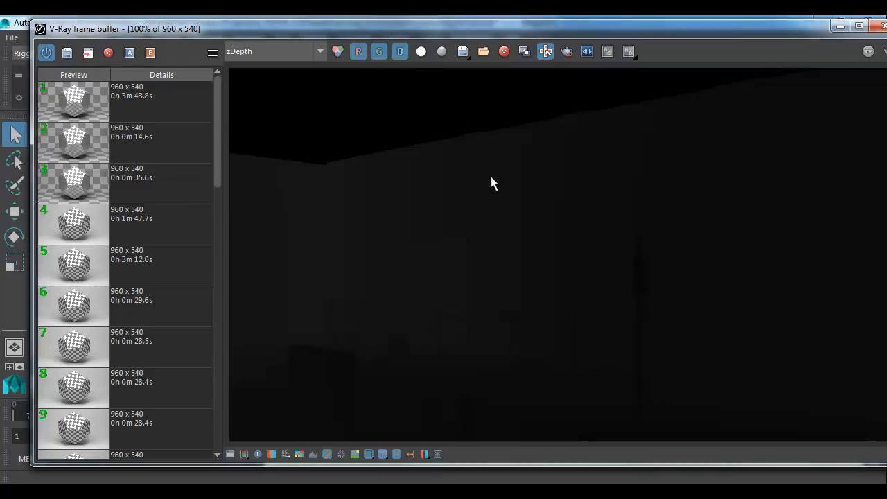
pyautogui.rightClick(448, 181)
pyautogui.moveTo(448, 178); pyautogui.dragTo(417, 274, button='right')
pyautogui.moveTo(401, 32); pyautogui.dragTo(380, 32)
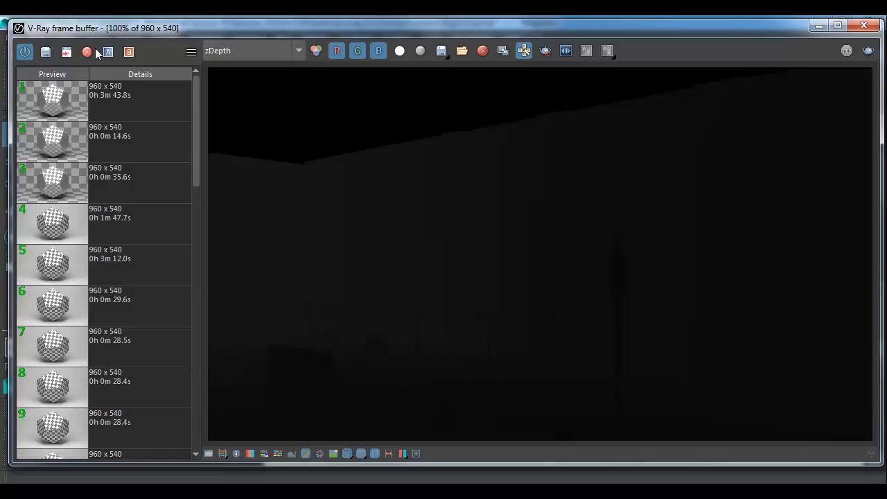
# Step: Display the extraTex_VRayDirt1 ambient occlusion pass, and close the V-Ray frame buffer
pyautogui.click(232, 49)
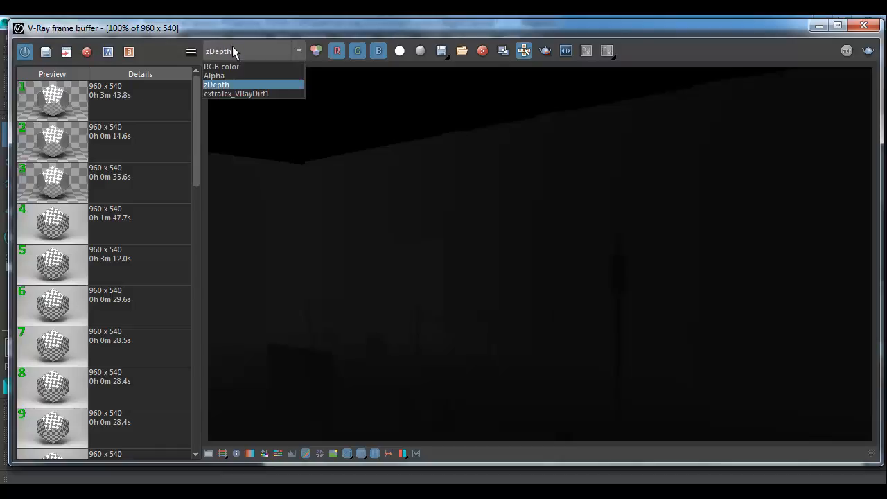
pyautogui.click(237, 91)
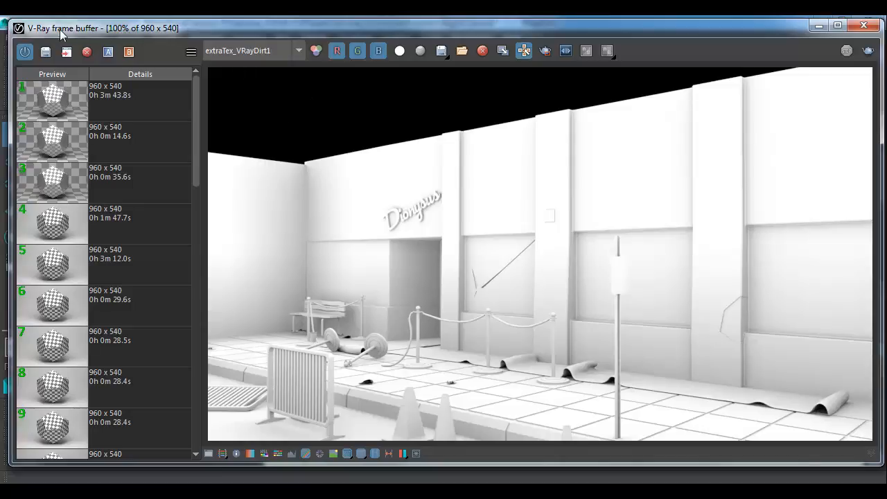
pyautogui.doubleClick(19, 30)
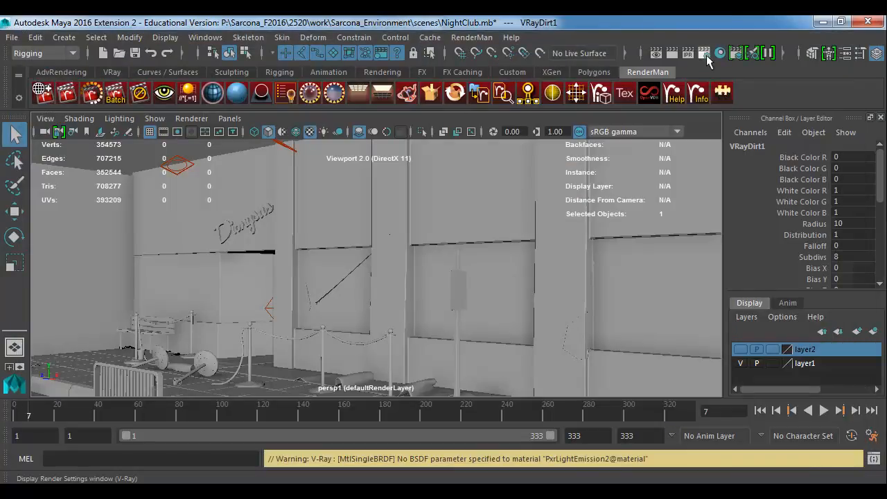
# Step: Open the V-Ray render settings and review the available and added render elements
pyautogui.click(706, 54)
pyautogui.moveTo(233, 60); pyautogui.dragTo(312, 36)
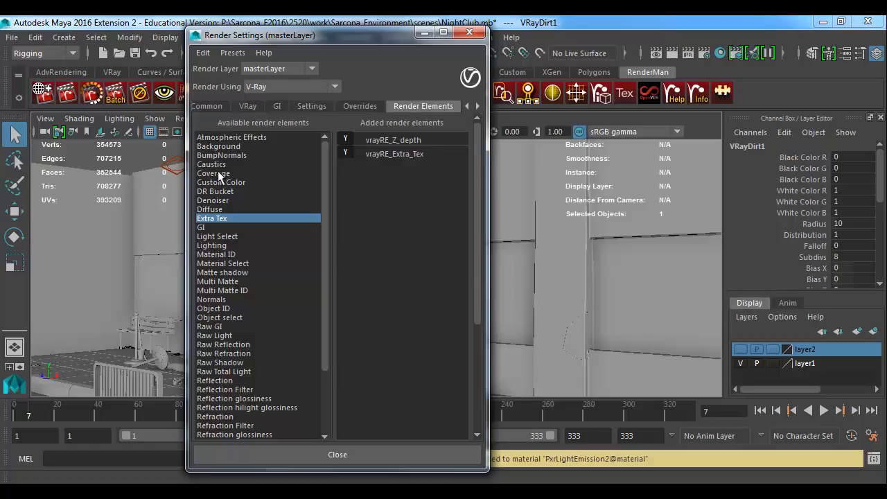
pyautogui.moveTo(323, 185); pyautogui.dragTo(297, 354)
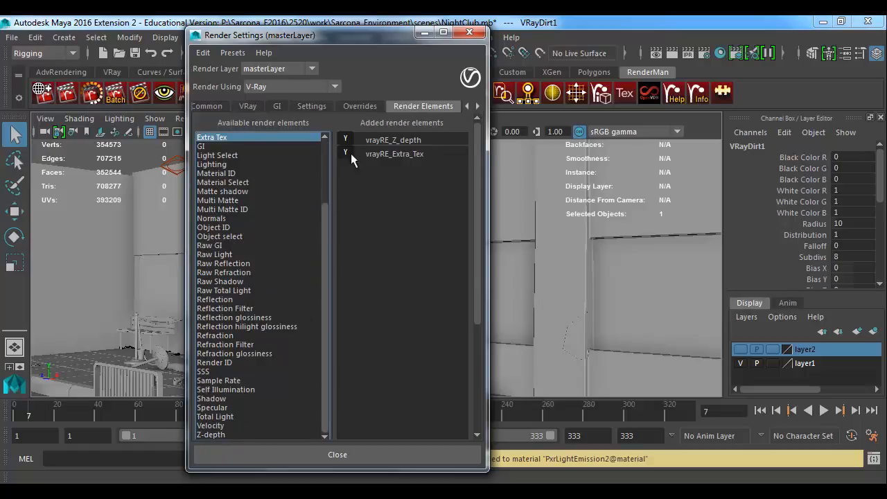
pyautogui.scroll(3, 326, 175)
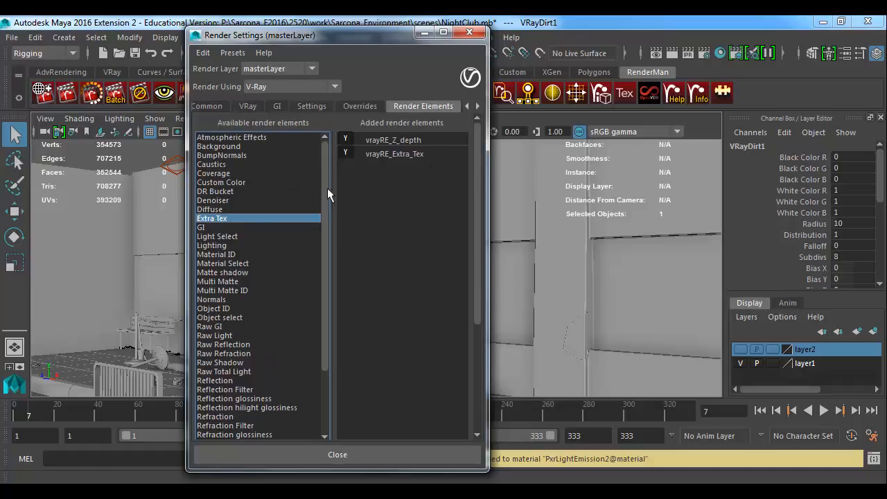
# Step: Open the vrayRE_Extra_Tex render element's attributes and go to the VRayDirt1 texture connected to it
pyautogui.doubleClick(393, 152)
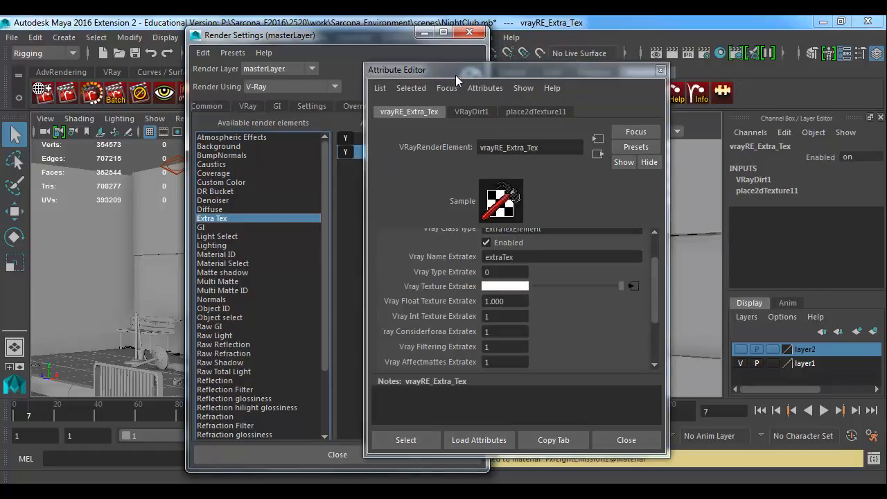
pyautogui.moveTo(454, 72); pyautogui.dragTo(525, 49)
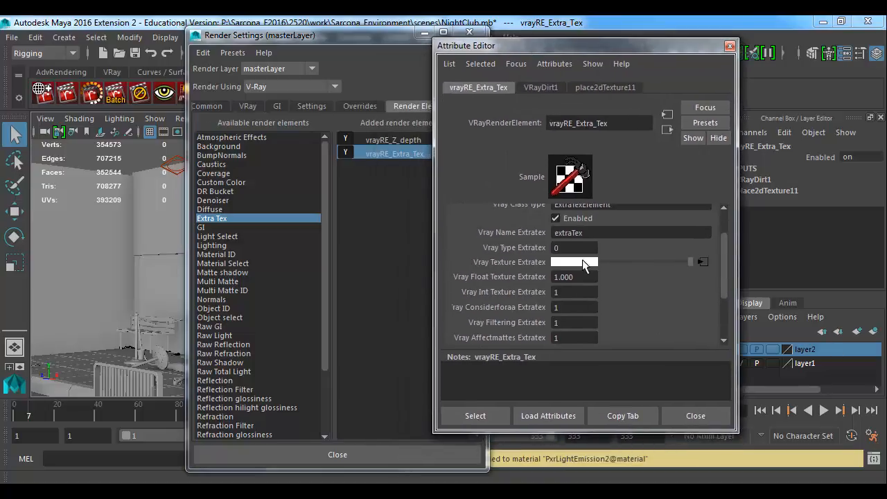
pyautogui.click(702, 262)
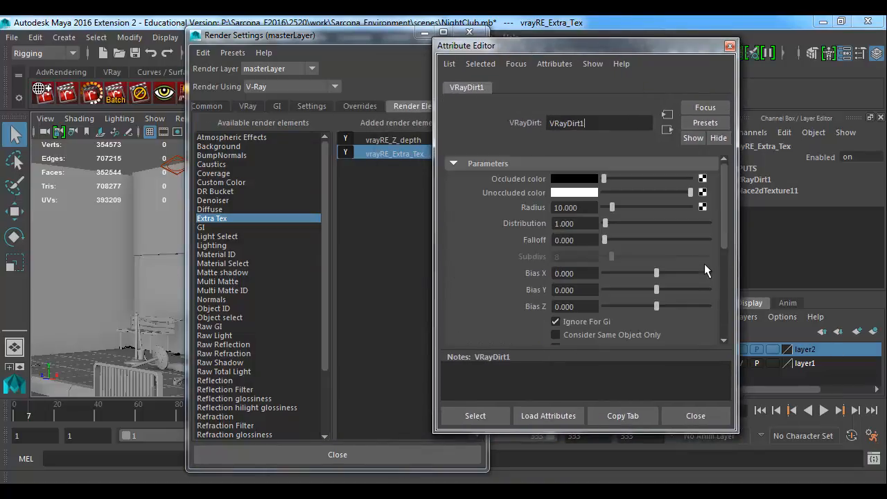
pyautogui.moveTo(608, 123); pyautogui.dragTo(523, 119)
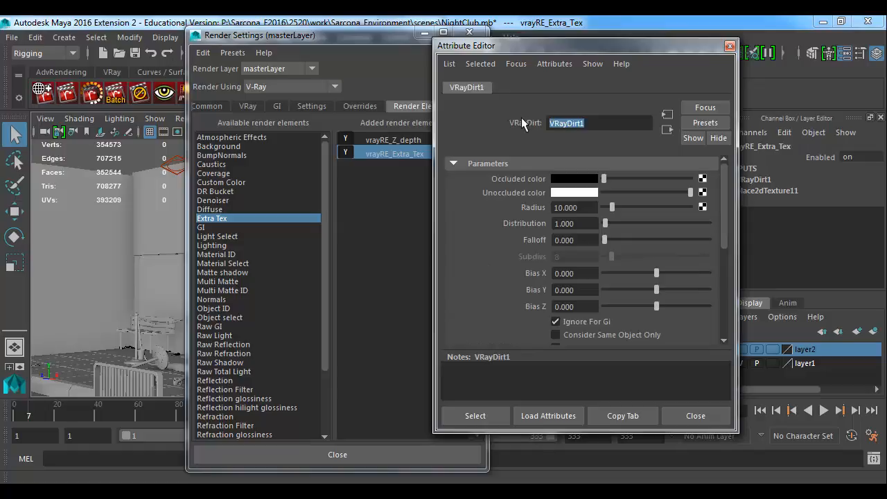
pyautogui.moveTo(576, 47); pyautogui.dragTo(158, 22)
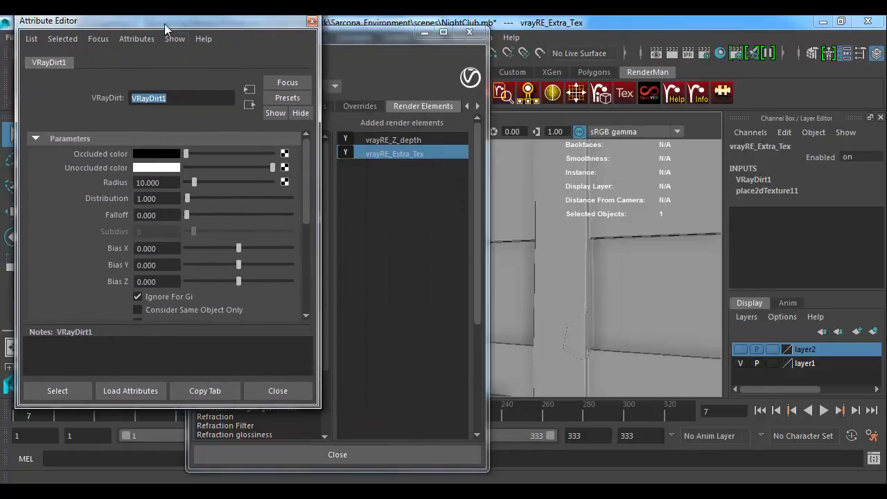
# Step: Set the VRayDirt1 texture's radius to 2 and render the current frame
pyautogui.doubleClick(148, 183)
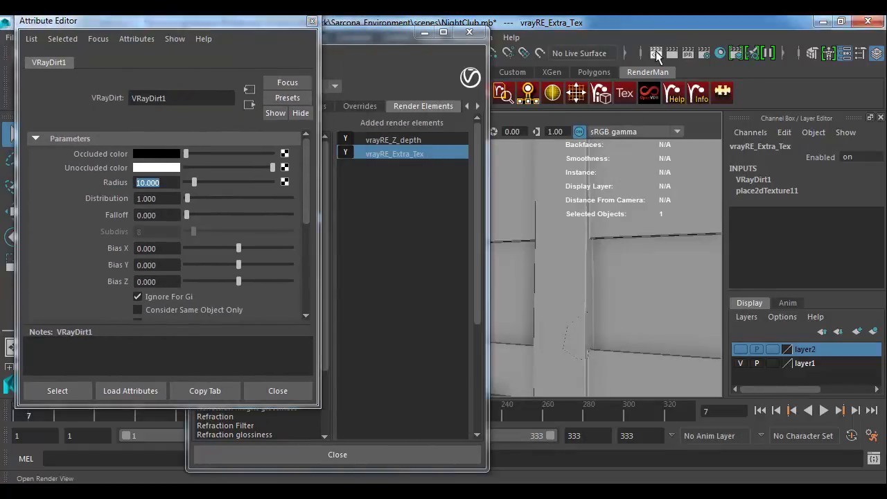
pyautogui.moveTo(411, 42); pyautogui.dragTo(270, 56)
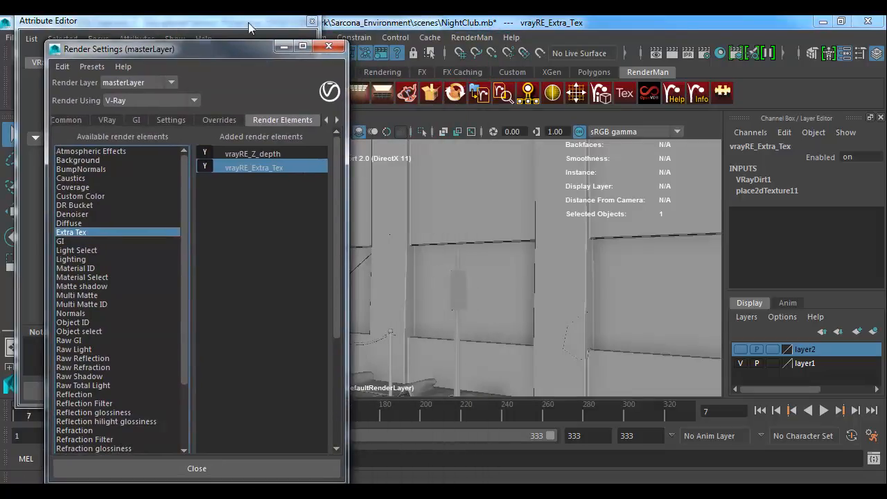
pyautogui.moveTo(64, 25); pyautogui.dragTo(444, 47)
pyautogui.moveTo(223, 54); pyautogui.dragTo(235, 91)
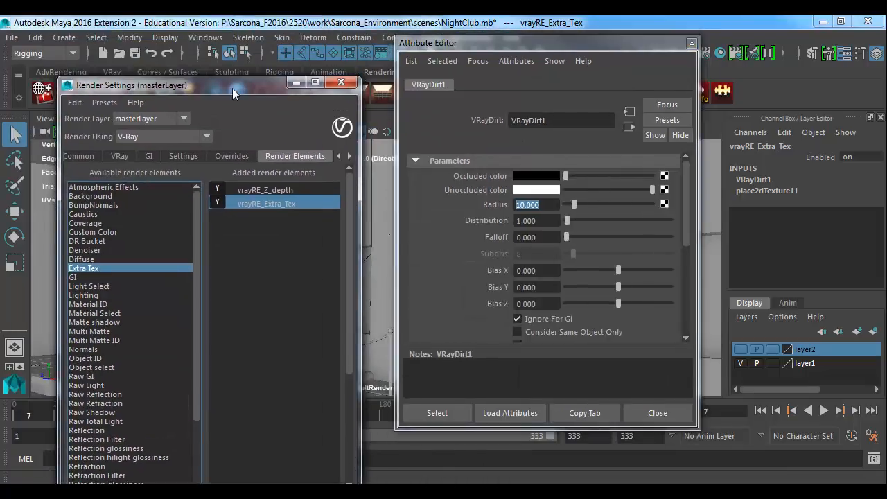
pyautogui.click(52, 52)
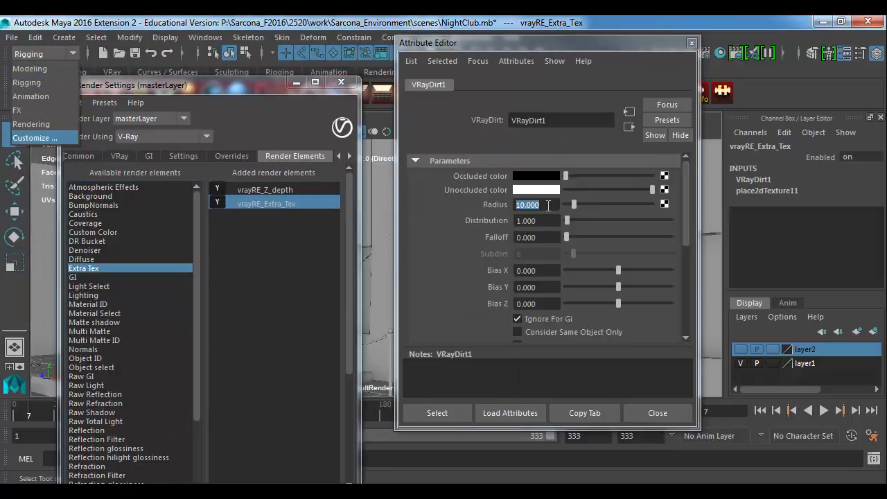
pyautogui.click(547, 204)
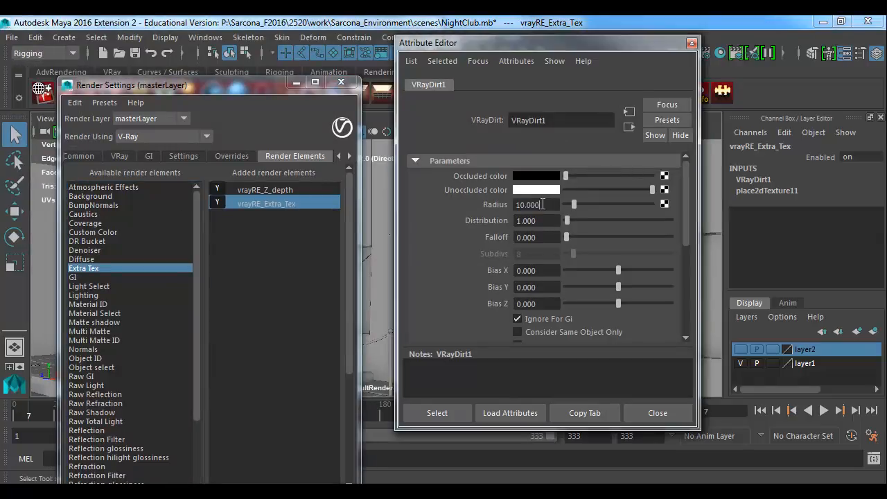
pyautogui.write('5')
pyautogui.press('BackSpace')
pyautogui.write('2')
pyautogui.press('Return')
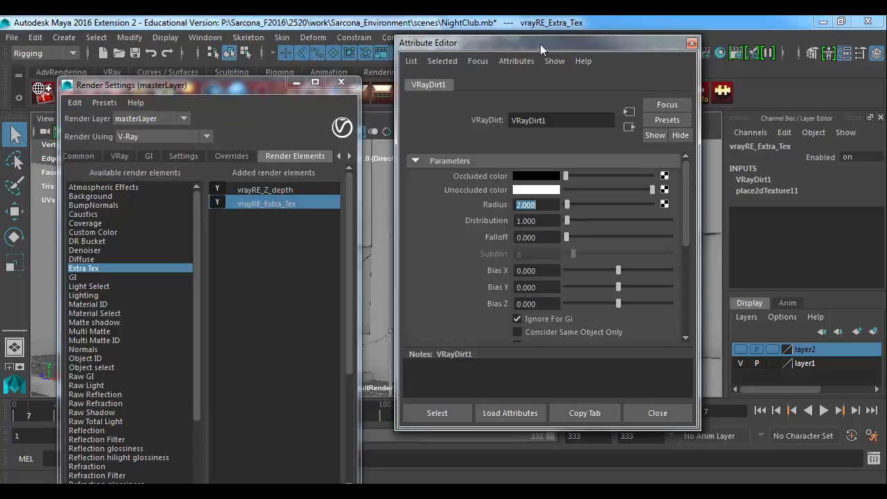
pyautogui.moveTo(539, 43); pyautogui.dragTo(296, 44)
pyautogui.click(669, 55)
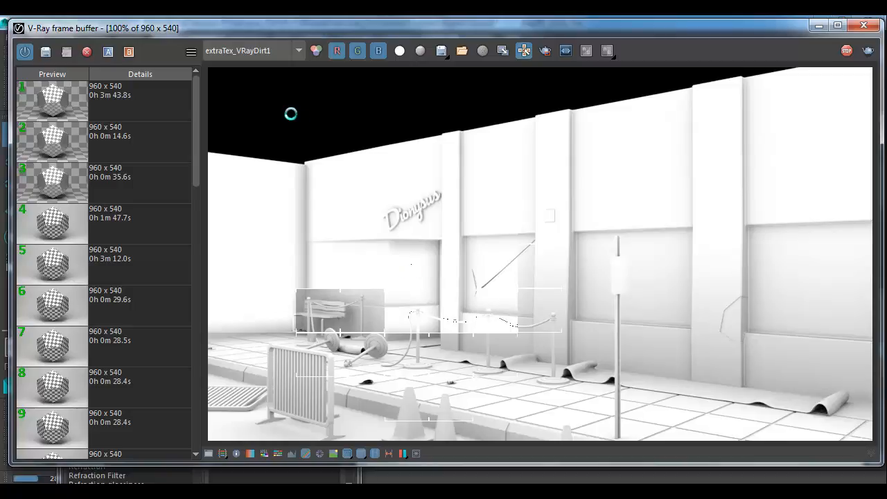
# Step: Check the zDepth, RGB color, Alpha and extraTex_VRayDirt1 passes during the render, and close the frame buffer and the texture's attributes
pyautogui.click(288, 51)
pyautogui.click(249, 84)
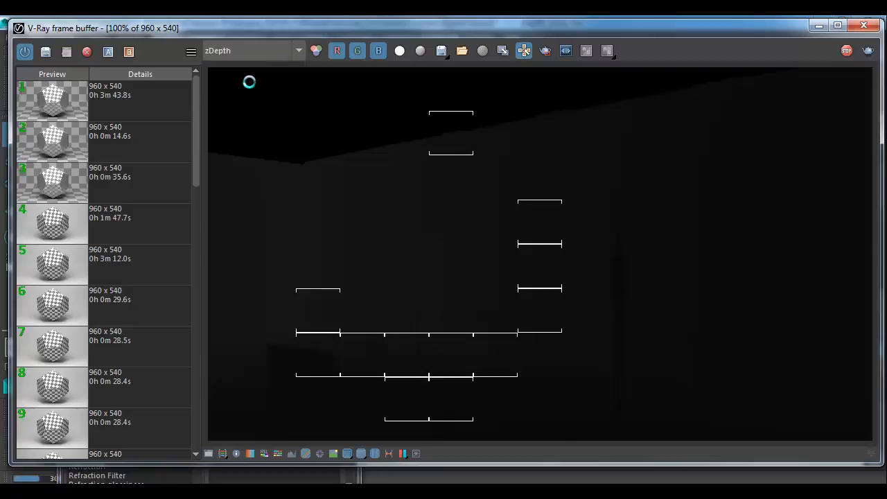
pyautogui.click(262, 54)
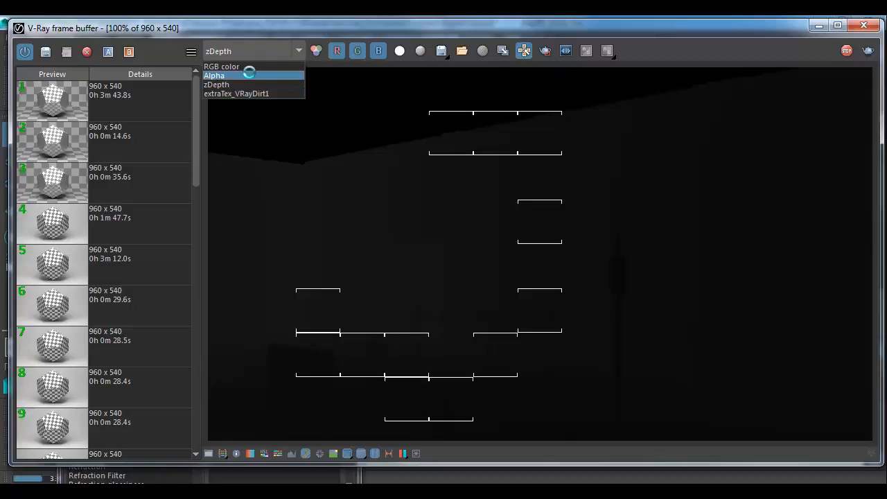
pyautogui.click(249, 70)
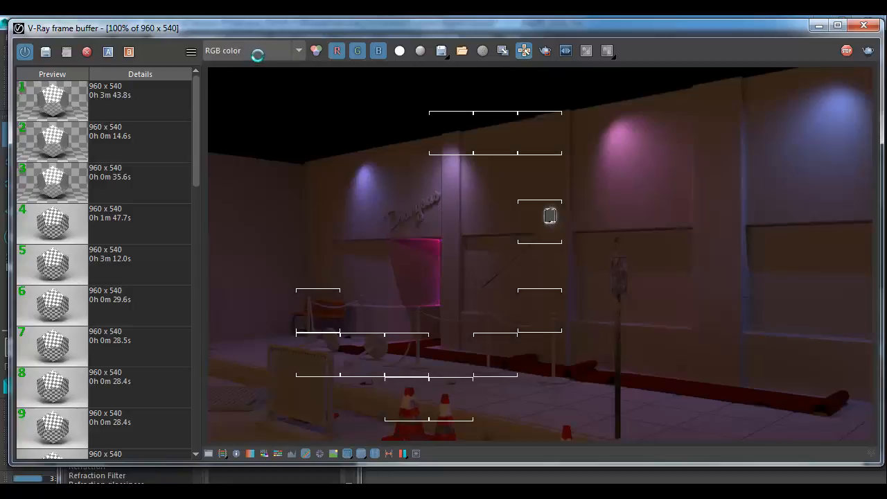
pyautogui.click(257, 54)
pyautogui.click(256, 73)
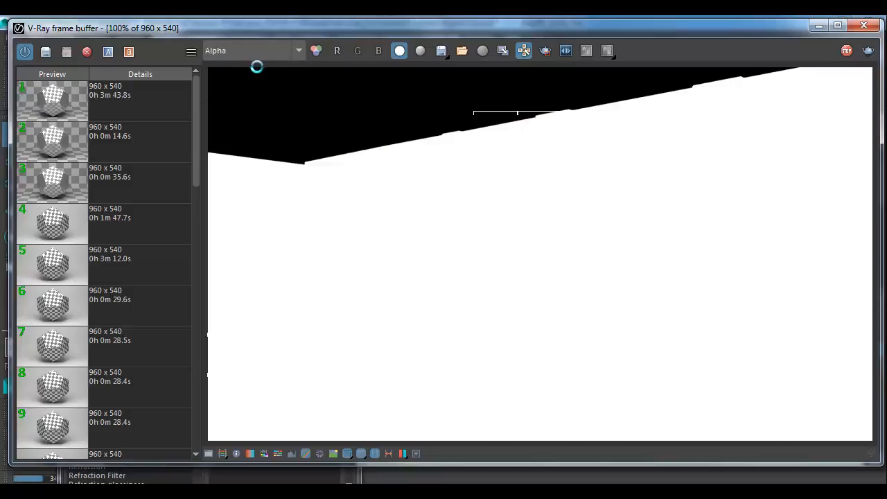
pyautogui.click(256, 54)
pyautogui.click(256, 92)
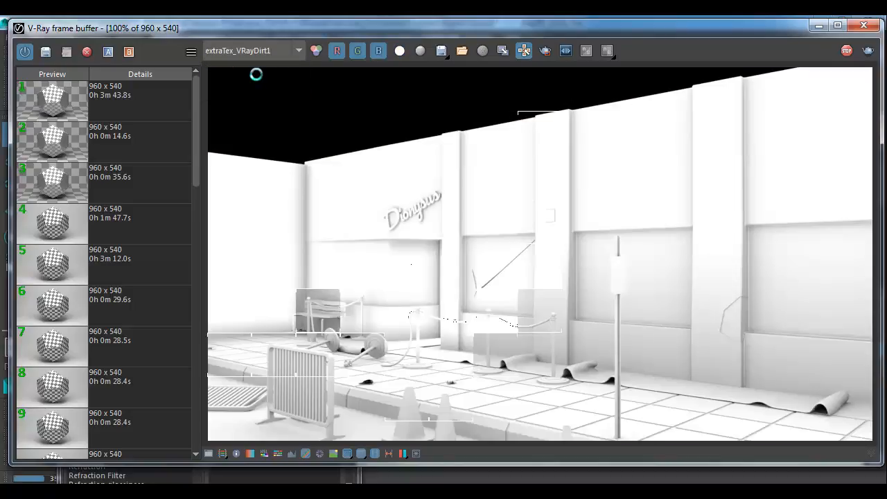
pyautogui.click(256, 51)
pyautogui.click(256, 82)
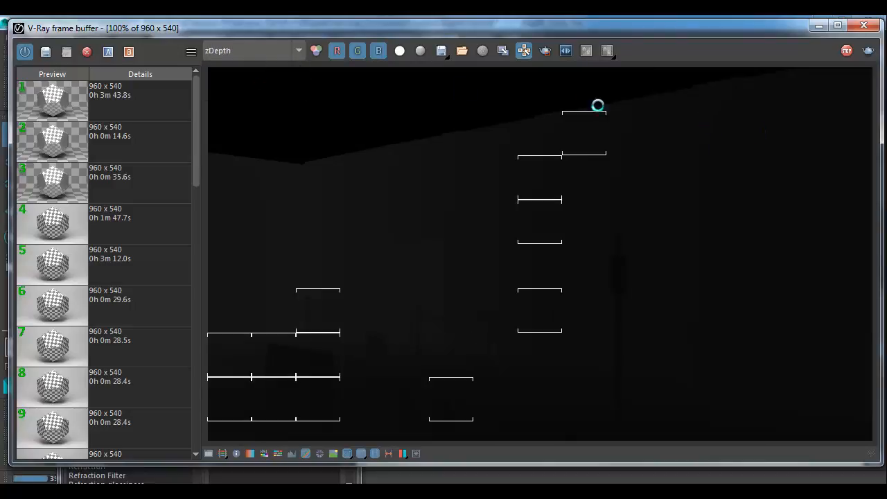
pyautogui.click(863, 25)
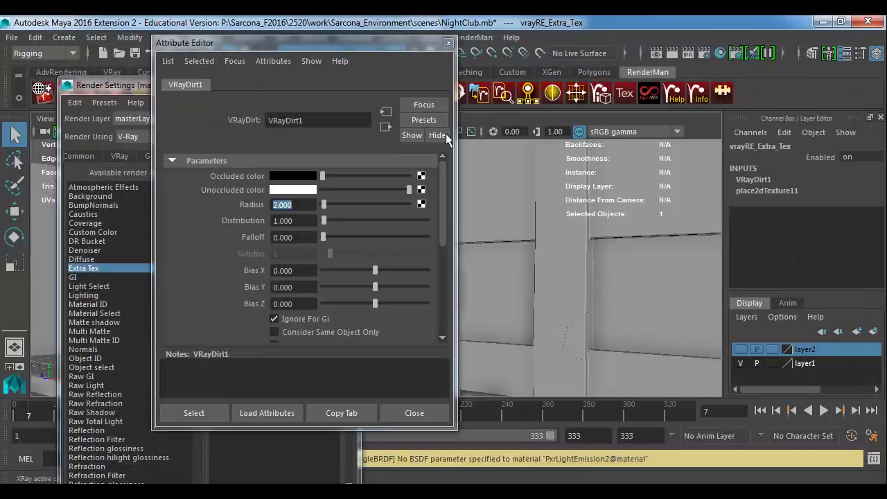
pyautogui.click(448, 43)
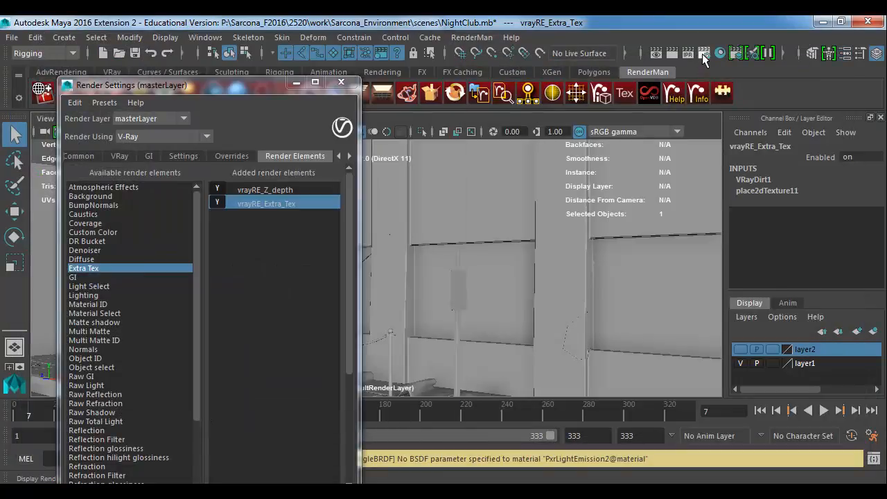
# Step: Open the vrayRE_Z_depth render element's attributes and set its Vray Depth White value to 200
pyautogui.click(702, 53)
pyautogui.doubleClick(267, 190)
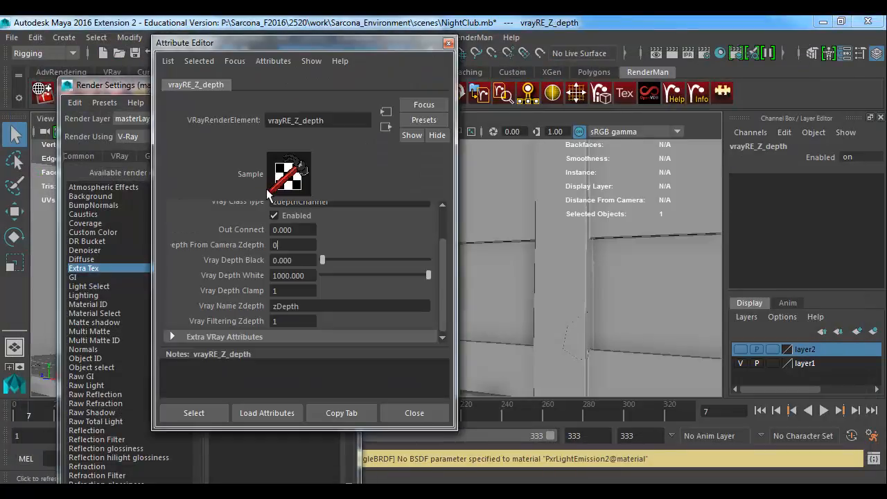
pyautogui.moveTo(305, 43); pyautogui.dragTo(524, 51)
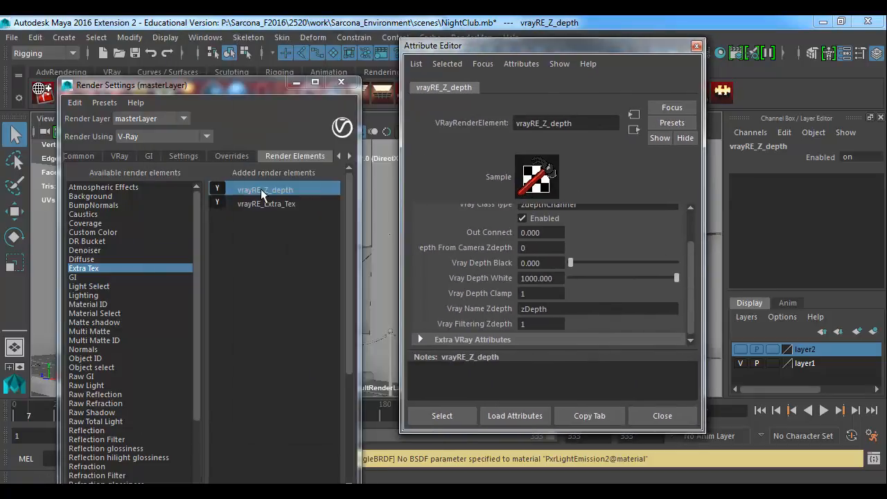
pyautogui.moveTo(688, 284)
pyautogui.mouseDown()
pyautogui.moveTo(693, 234)
pyautogui.moveTo(691, 297)
pyautogui.mouseUp()
pyautogui.moveTo(563, 273); pyautogui.dragTo(502, 273)
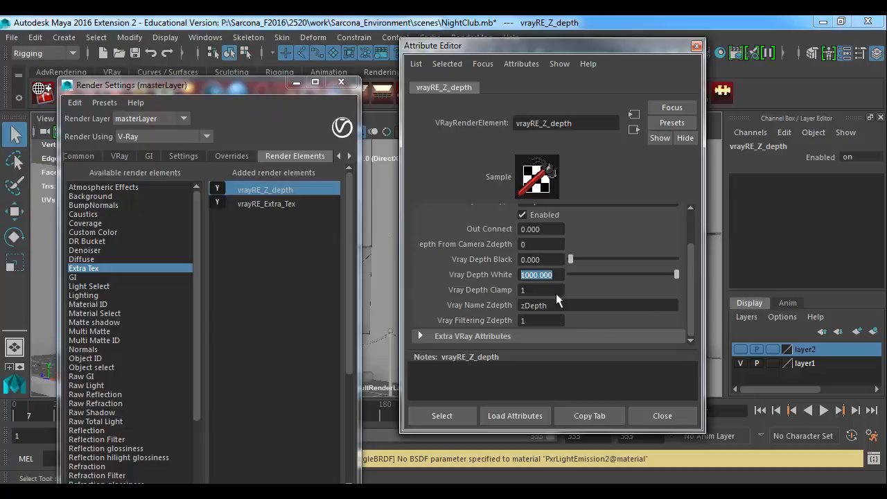
pyautogui.write('200')
pyautogui.press('Return')
# Step: Render the current frame to check the zDepth pass, and close the frame buffer and the Z-depth element's attributes
pyautogui.moveTo(525, 47); pyautogui.dragTo(238, 44)
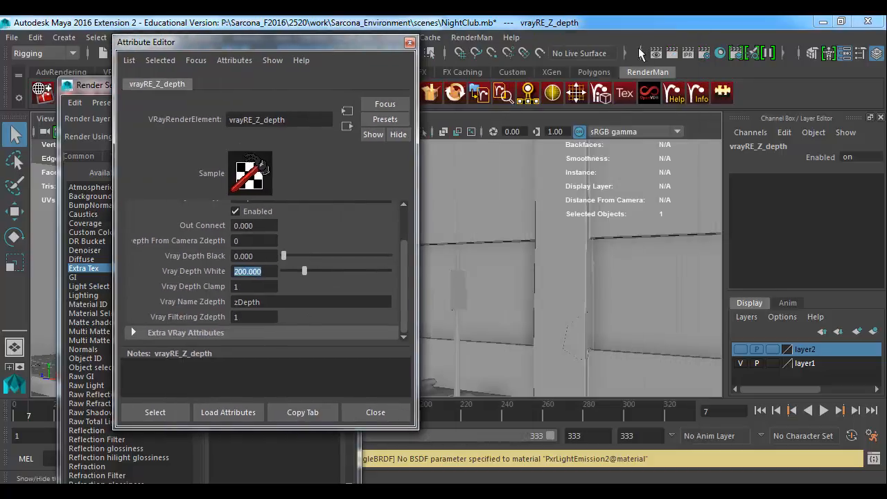
pyautogui.click(657, 54)
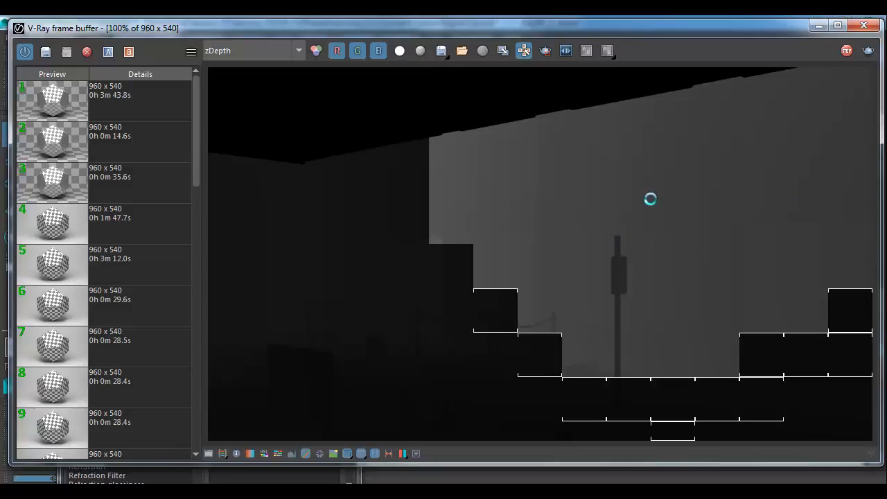
pyautogui.click(863, 26)
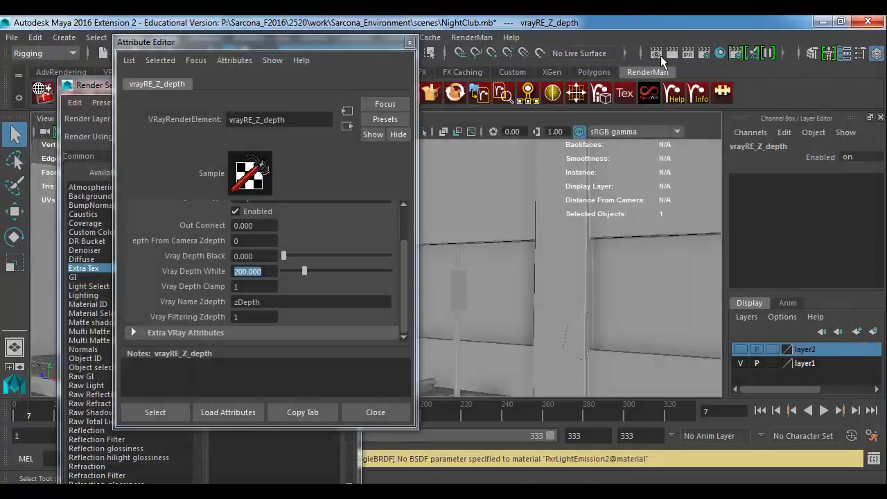
pyautogui.click(410, 43)
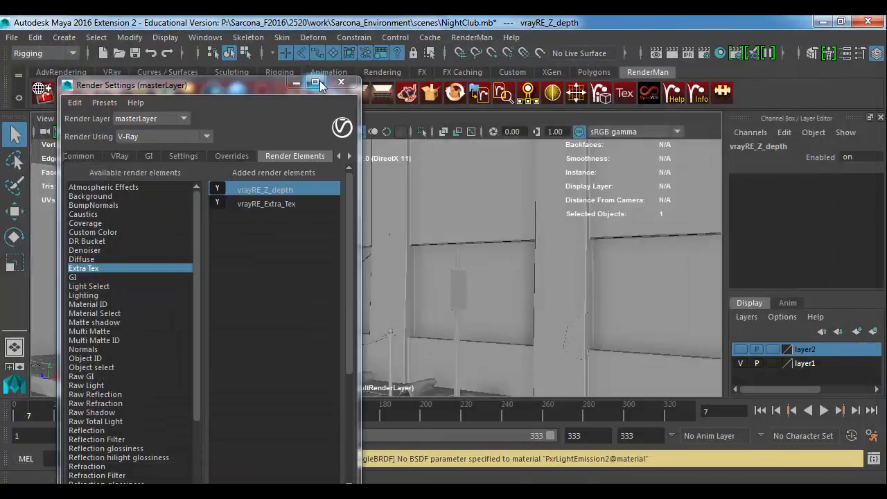
# Step: Change the scene's renderer from V-Ray to mental ray and close the render settings
pyautogui.click(190, 136)
pyautogui.click(159, 193)
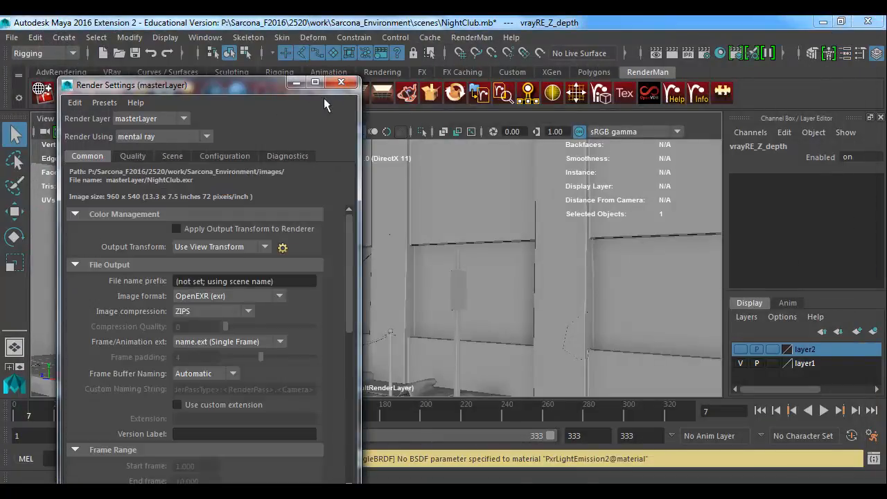
pyautogui.click(341, 82)
# Step: Show the scene in wireframe and select all of the nightclub geometry, leaving the lights above the building out of the selection
pyautogui.keyDown('alt'); pyautogui.moveTo(572, 279); pyautogui.dragTo(463, 269); pyautogui.keyUp('alt')
pyautogui.press('4')
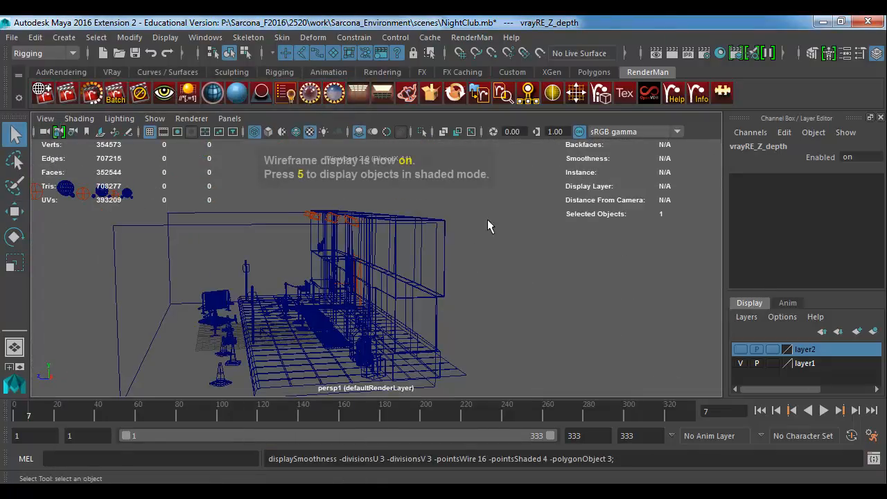
pyautogui.moveTo(154, 394); pyautogui.dragTo(240, 381)
pyautogui.keyDown('alt'); pyautogui.moveTo(352, 256); pyautogui.dragTo(418, 232); pyautogui.keyUp('alt')
pyautogui.keyDown('shift'); pyautogui.click(278, 212); pyautogui.keyUp('shift')
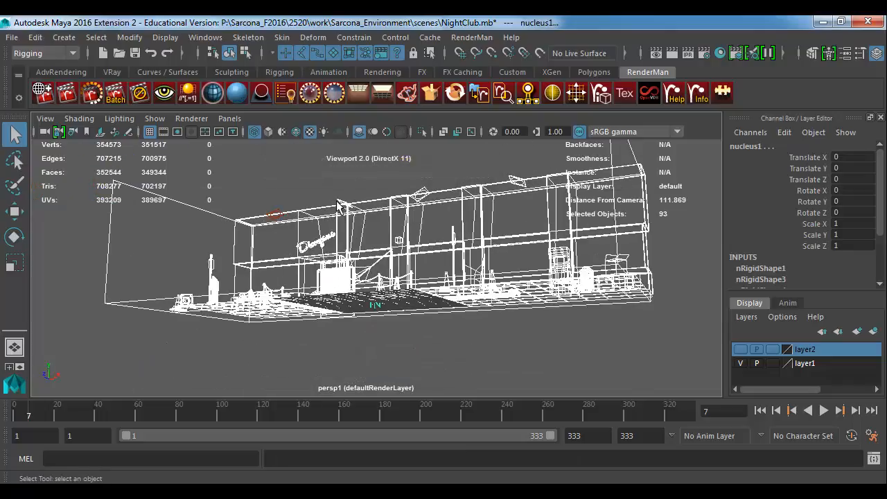
pyautogui.keyDown('shift'); pyautogui.click(340, 202); pyautogui.keyUp('shift')
pyautogui.keyDown('shift'); pyautogui.click(420, 195); pyautogui.keyUp('shift')
pyautogui.keyDown('shift'); pyautogui.click(513, 180); pyautogui.keyUp('shift')
# Step: Assign a new mental ray material to all the selected nightclub objects
pyautogui.press('space')
pyautogui.click(330, 314)
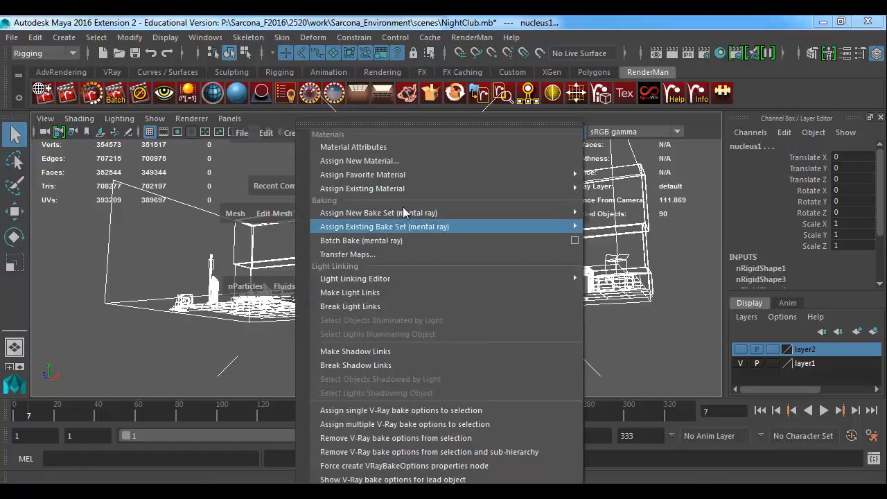
pyautogui.click(436, 162)
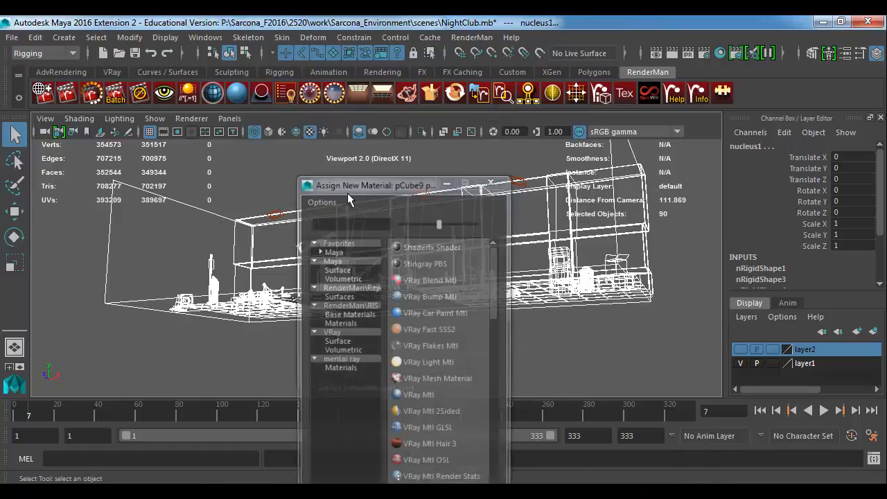
pyautogui.click(346, 357)
pyautogui.click(431, 415)
# Step: Return to shaded display, frame the club entrance and sidewalk for rendering, and bring up the Render View
pyautogui.keyDown('alt'); pyautogui.moveTo(422, 215); pyautogui.dragTo(406, 236); pyautogui.keyUp('alt')
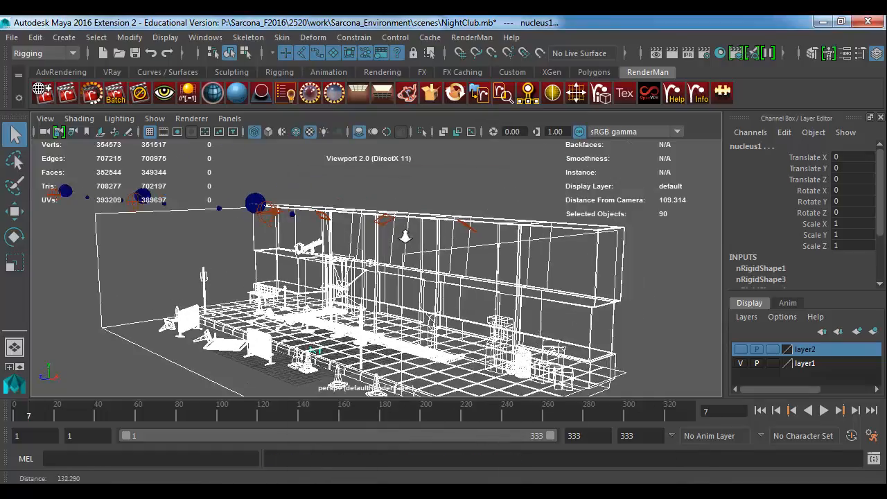
pyautogui.keyDown('alt'); pyautogui.moveTo(406, 235); pyautogui.dragTo(530, 221, button='right'); pyautogui.keyUp('alt')
pyautogui.press('5')
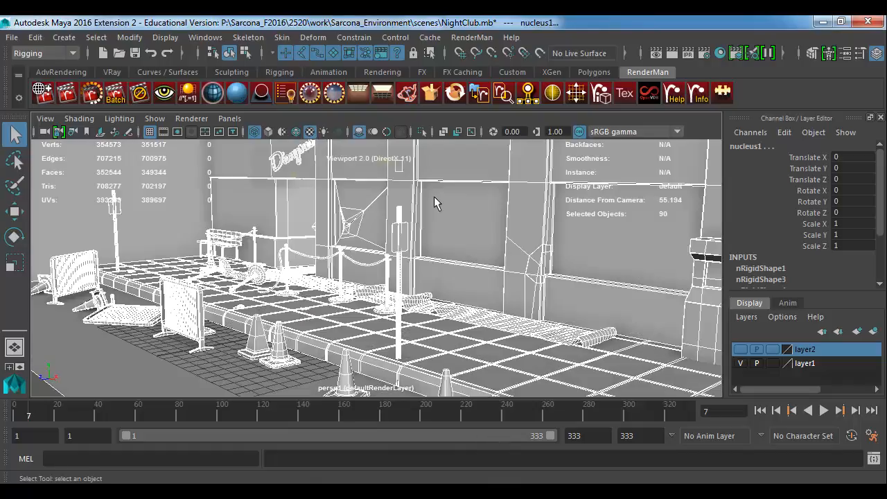
pyautogui.keyDown('alt'); pyautogui.moveTo(434, 196); pyautogui.dragTo(422, 220, button='middle'); pyautogui.keyUp('alt')
pyautogui.keyDown('alt'); pyautogui.moveTo(423, 220); pyautogui.dragTo(454, 213, button='right'); pyautogui.keyUp('alt')
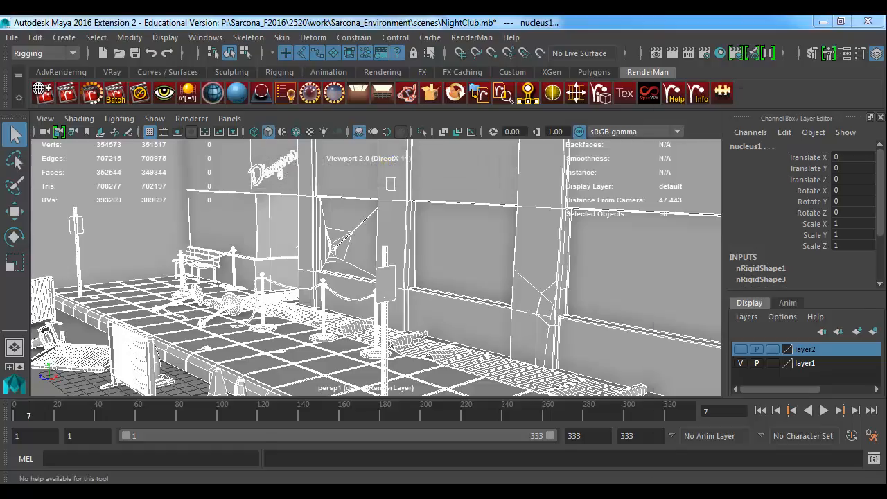
pyautogui.click(656, 53)
pyautogui.moveTo(599, 87); pyautogui.dragTo(584, 23)
# Step: Enable the Depth and Ambient Occlusion standard utility passes in the mental ray scene settings
pyautogui.click(157, 60)
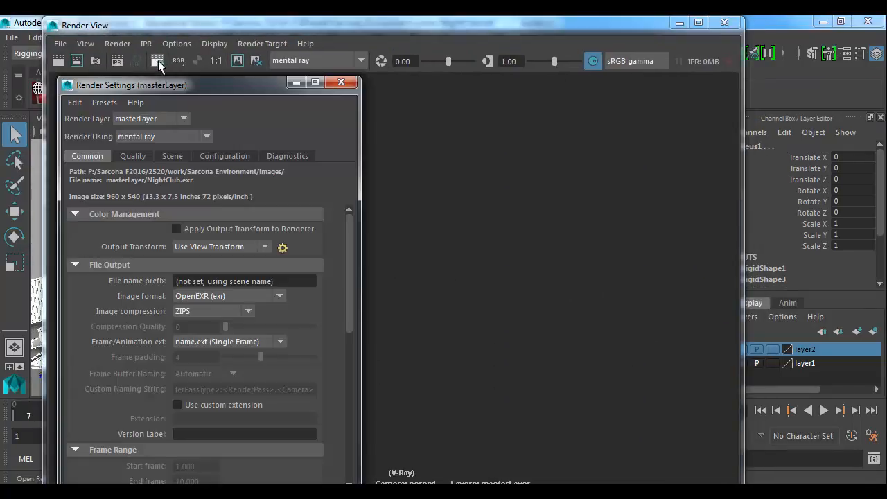
pyautogui.click(169, 156)
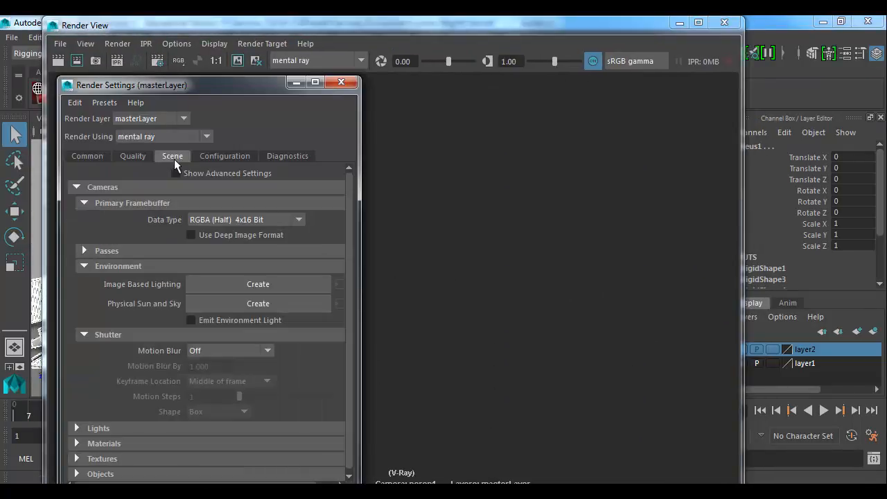
pyautogui.click(105, 247)
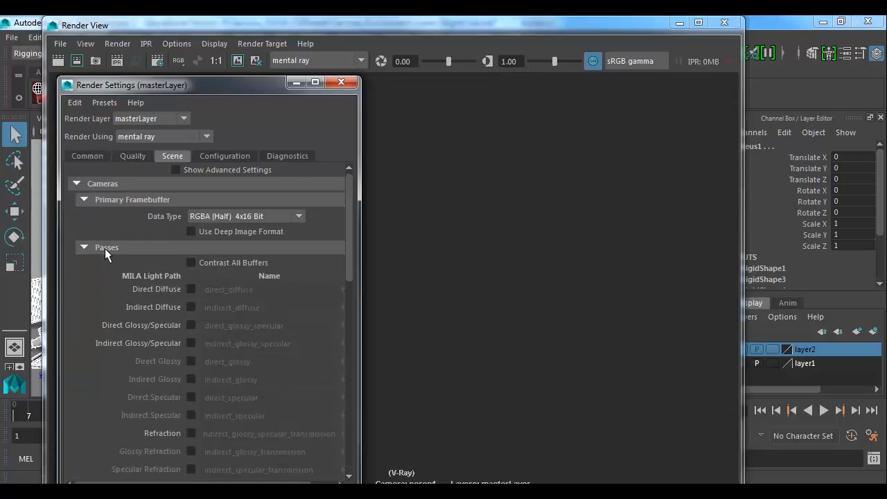
pyautogui.scroll(-3, 107, 250)
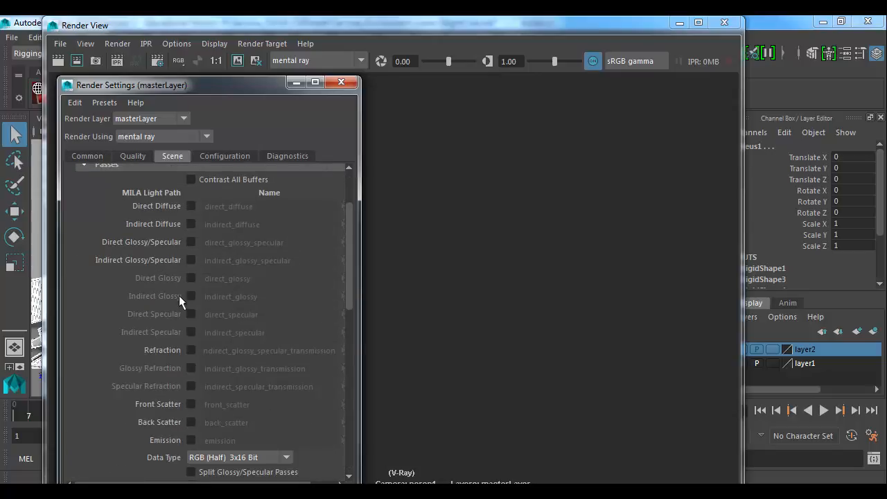
pyautogui.scroll(-2, 181, 413)
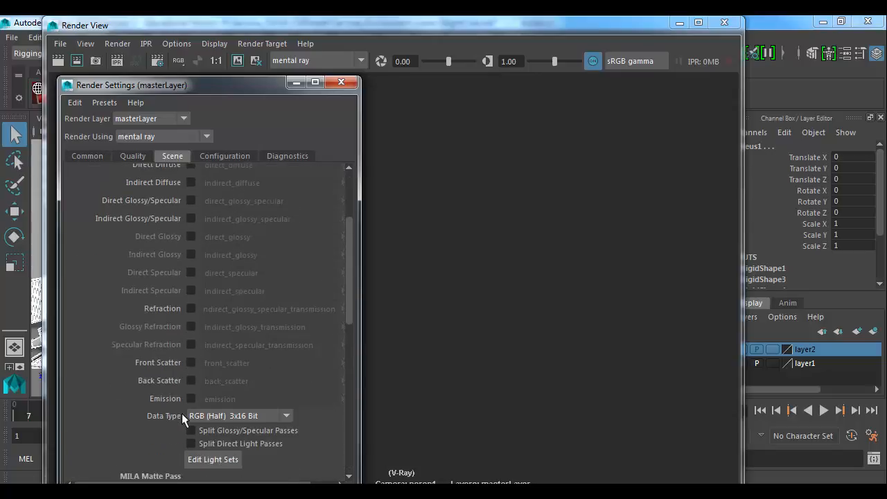
pyautogui.scroll(-6, 181, 413)
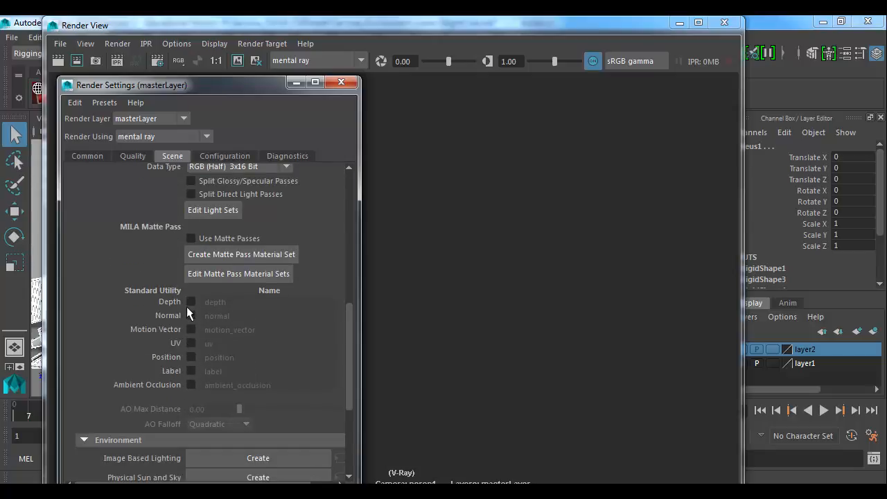
pyautogui.click(190, 302)
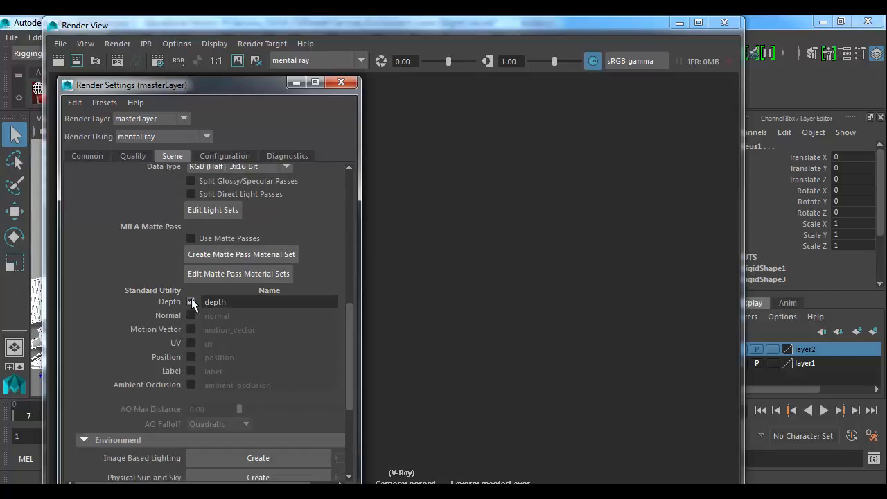
pyautogui.click(190, 385)
pyautogui.click(418, 29)
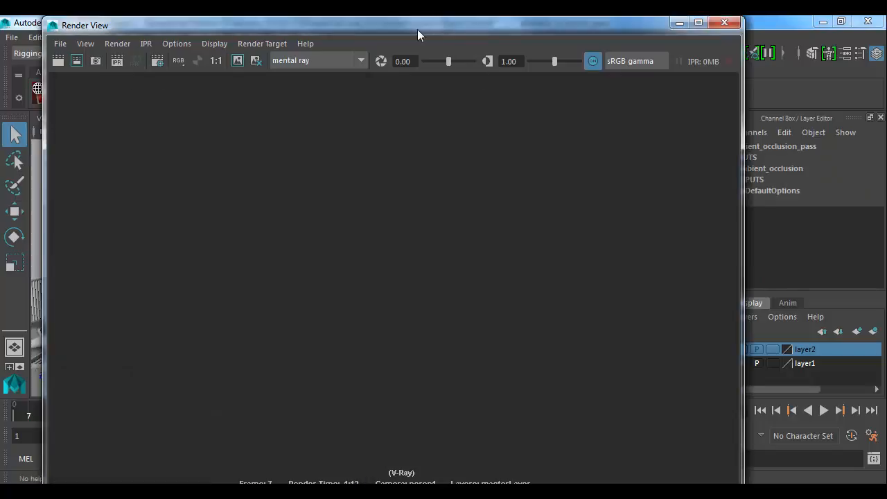
# Step: Render the current frame with mental ray and load its depth.Z render pass in a maximized image viewer
pyautogui.click(59, 61)
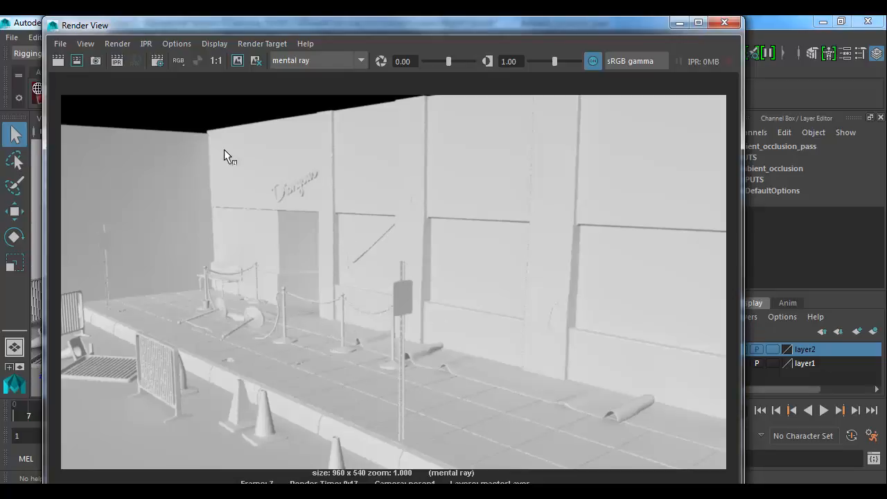
pyautogui.click(60, 43)
pyautogui.moveTo(165, 146)
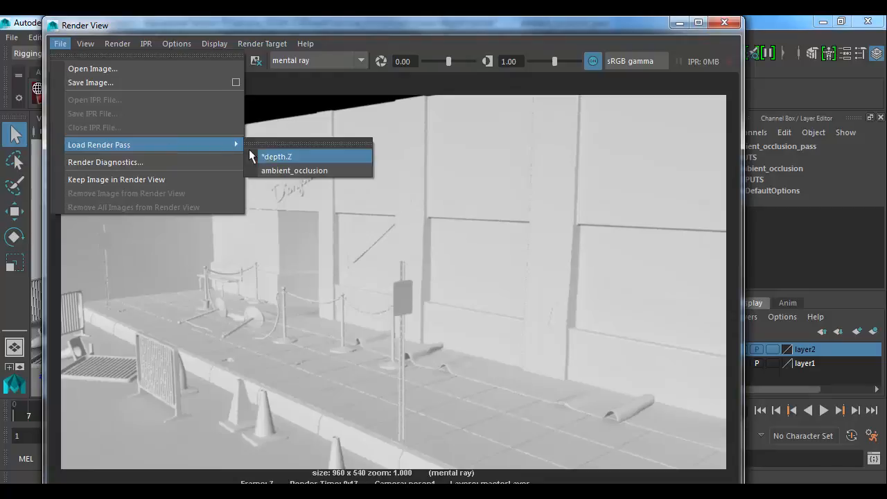
pyautogui.click(273, 156)
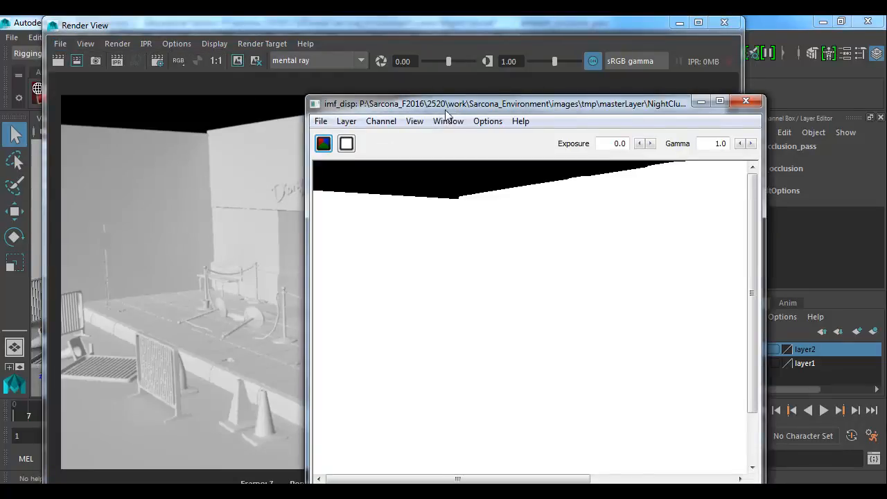
pyautogui.moveTo(445, 105); pyautogui.dragTo(199, 41)
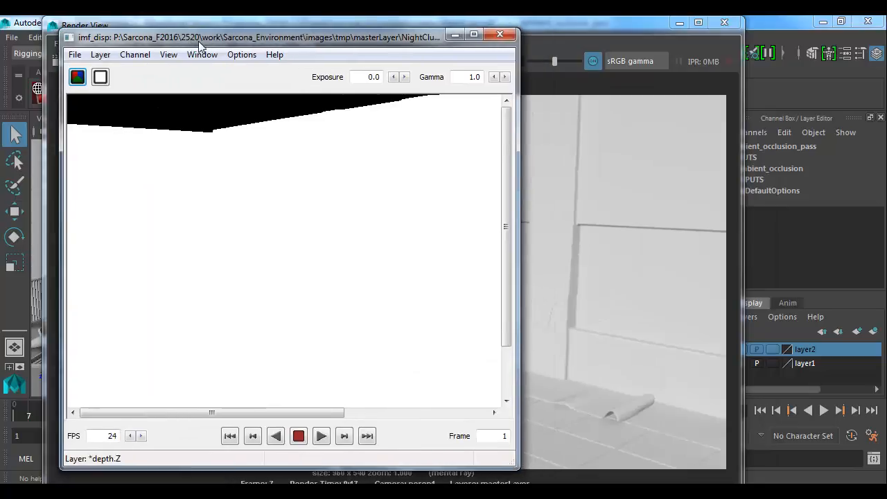
pyautogui.doubleClick(198, 40)
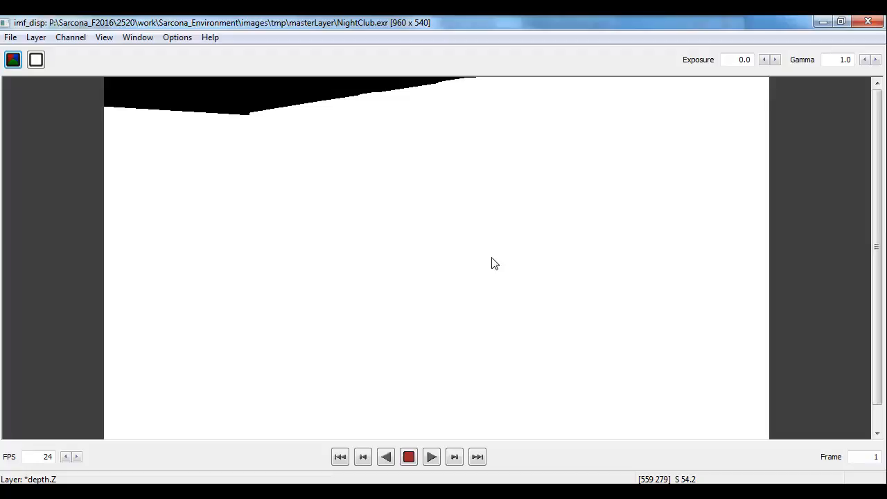
# Step: Lower the image viewer's exposure to -7.3 to inspect the depth pass
pyautogui.click(764, 59)
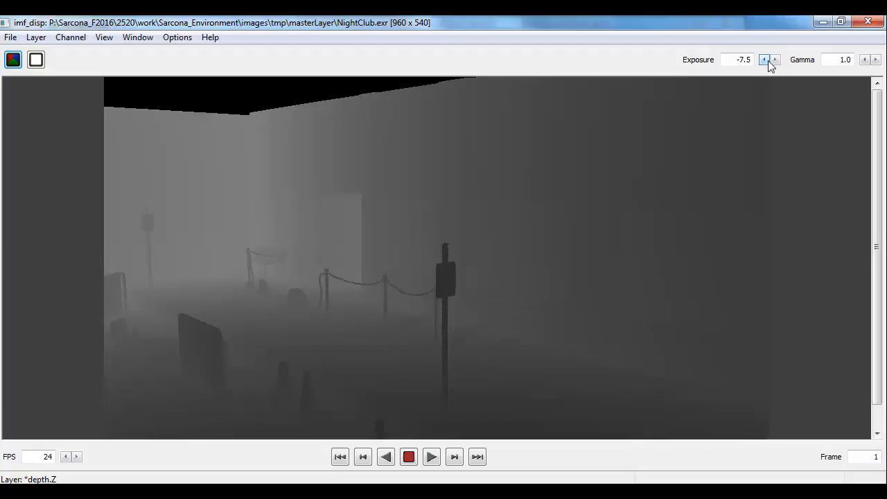
pyautogui.click(774, 60)
pyautogui.click(774, 60)
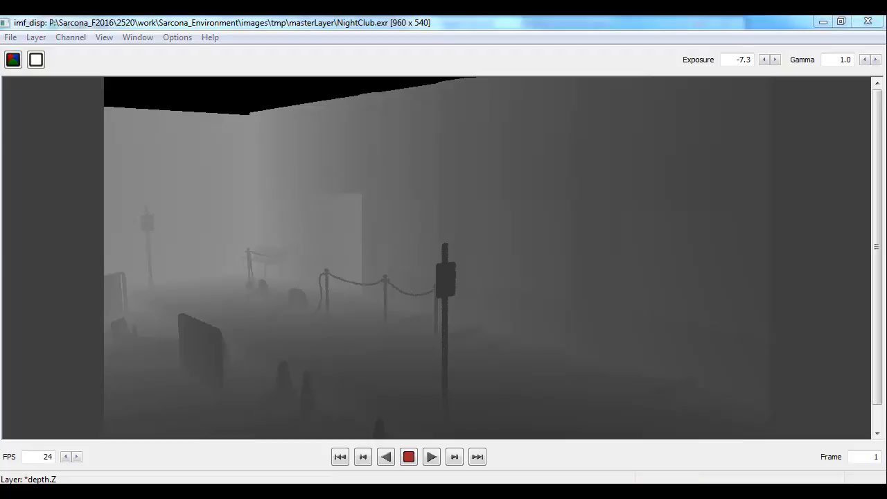
# Step: Show the ambient_occlusion layer in the image viewer and set the exposure back to 0
pyautogui.click(35, 38)
pyautogui.click(80, 69)
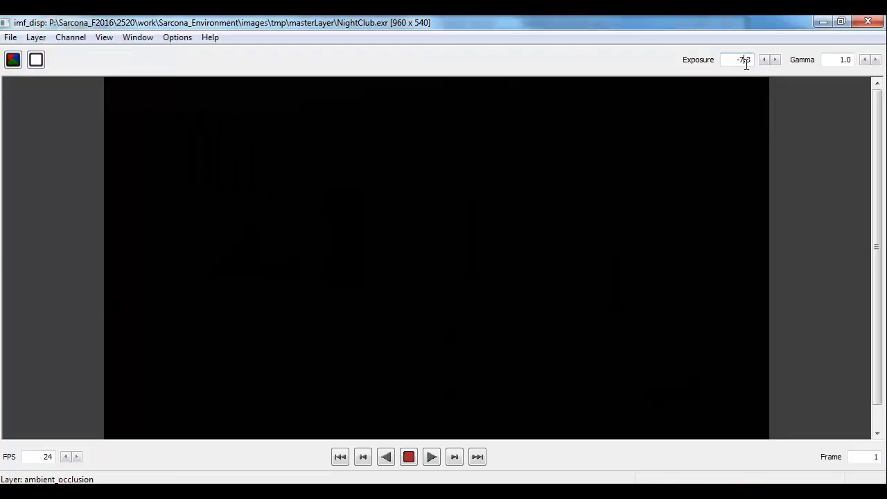
pyautogui.hotkey('ctrl', 'a')
pyautogui.write('0')
pyautogui.press('Return')
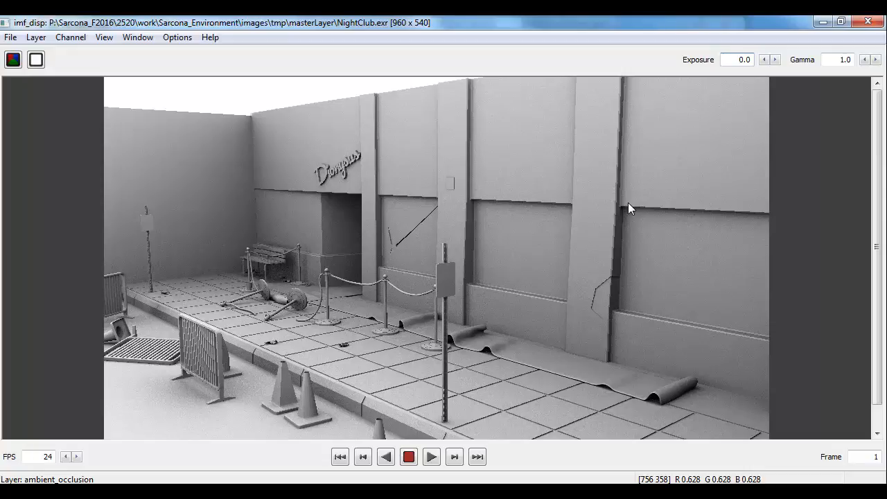
# Step: Set the AO Max Distance of the Ambient Occlusion pass to 2 and render the frame again
pyautogui.moveTo(483, 22); pyautogui.dragTo(824, 105)
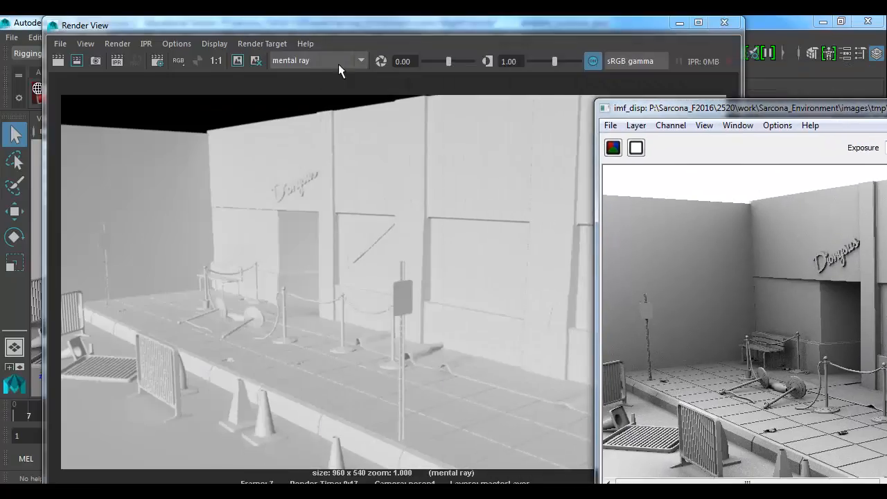
pyautogui.click(158, 61)
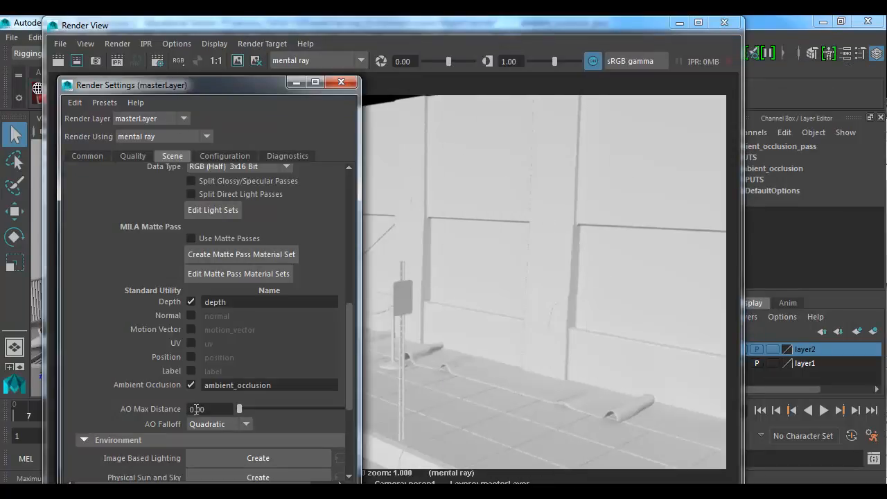
pyautogui.doubleClick(207, 409)
pyautogui.write('2')
pyautogui.press('Return')
pyautogui.click(57, 60)
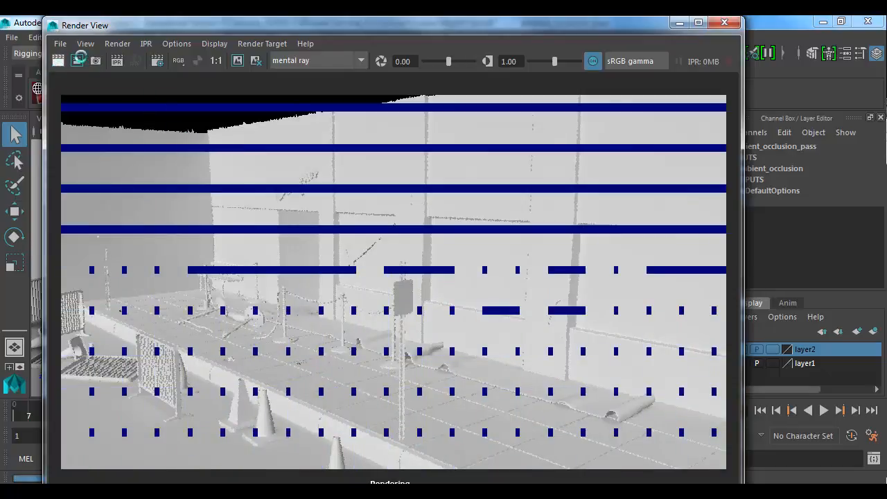
# Step: Load the ambient_occlusion render pass in a maximized image viewer for review, and close the viewer and the Render View
pyautogui.click(61, 43)
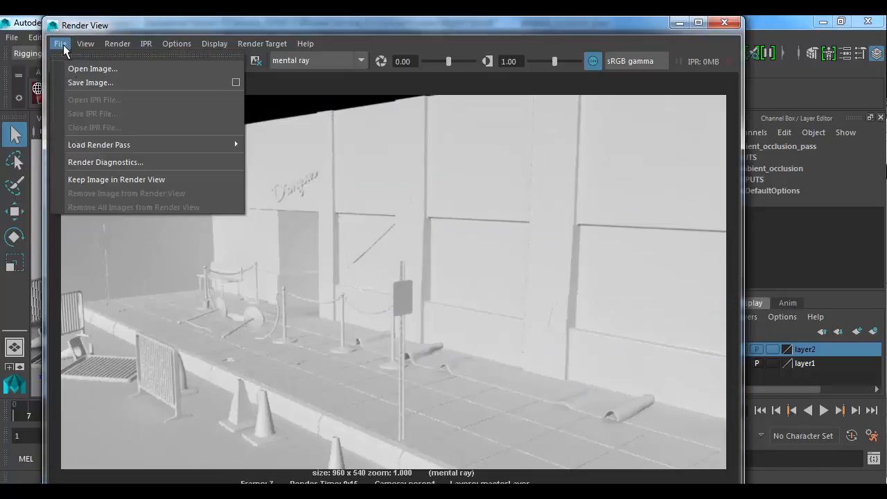
pyautogui.moveTo(140, 146)
pyautogui.click(295, 170)
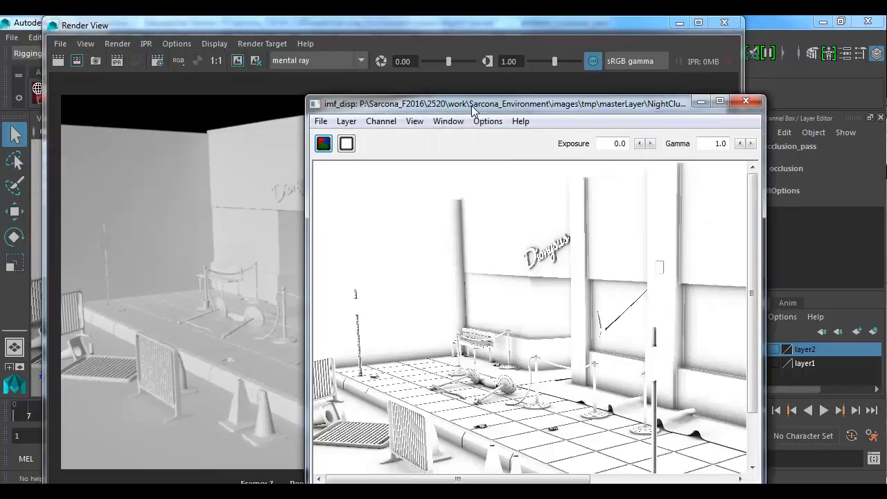
pyautogui.doubleClick(471, 106)
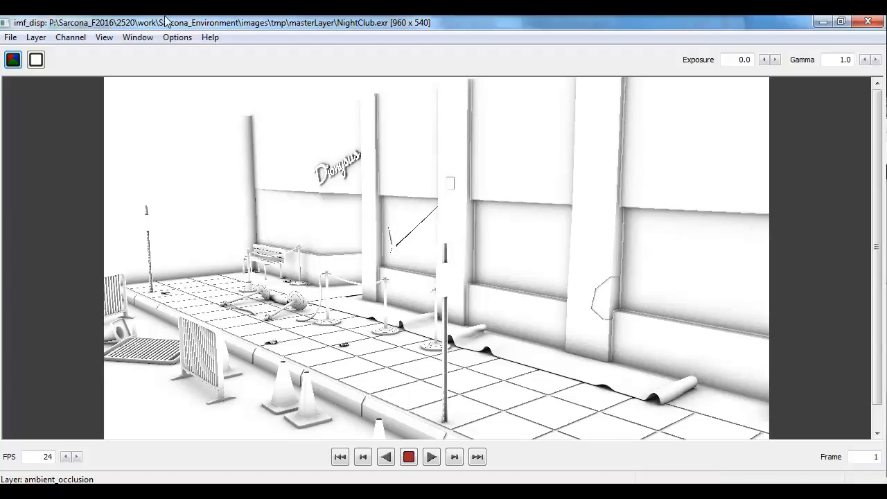
pyautogui.doubleClick(5, 21)
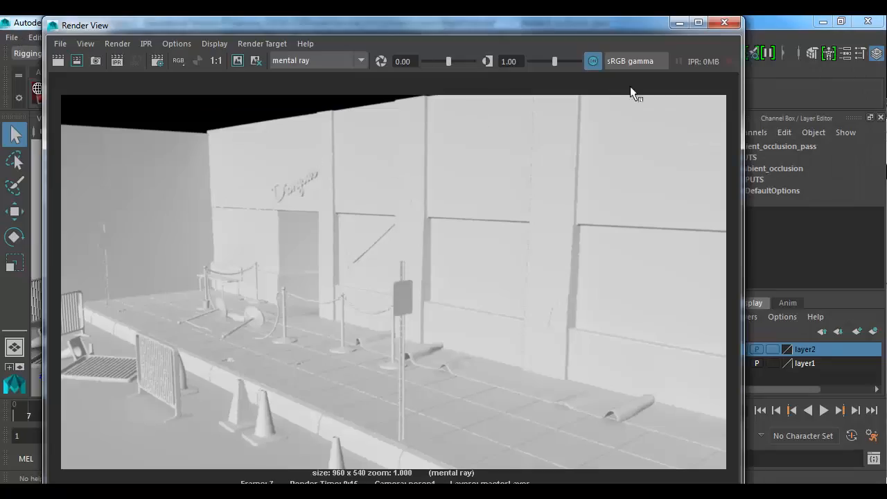
pyautogui.click(724, 22)
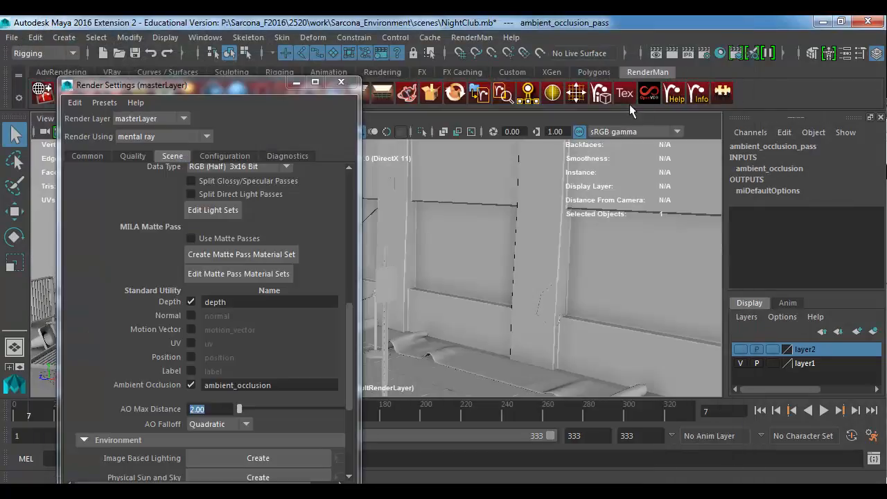
# Step: Switch to NukeX in a maximized window and reposition the Viewer1 node in the node graph
pyautogui.moveTo(886, 97); pyautogui.dragTo(685, 44)
pyautogui.doubleClick(685, 45)
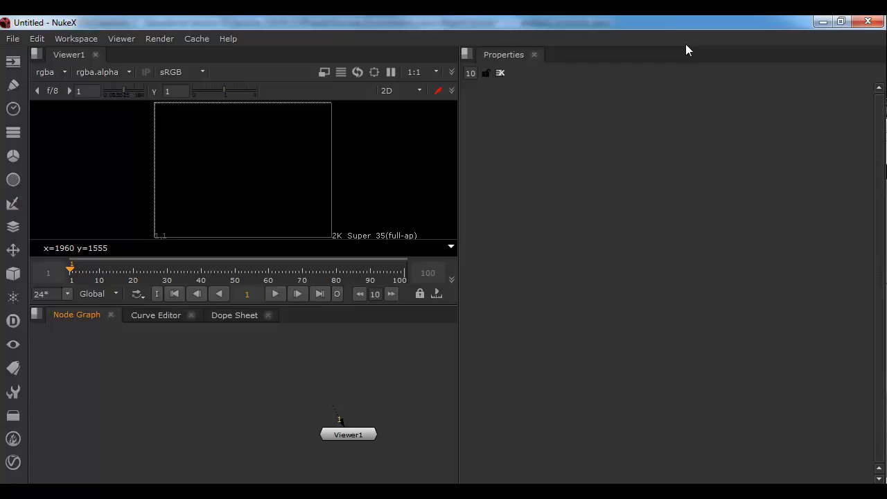
pyautogui.moveTo(348, 435); pyautogui.dragTo(208, 451)
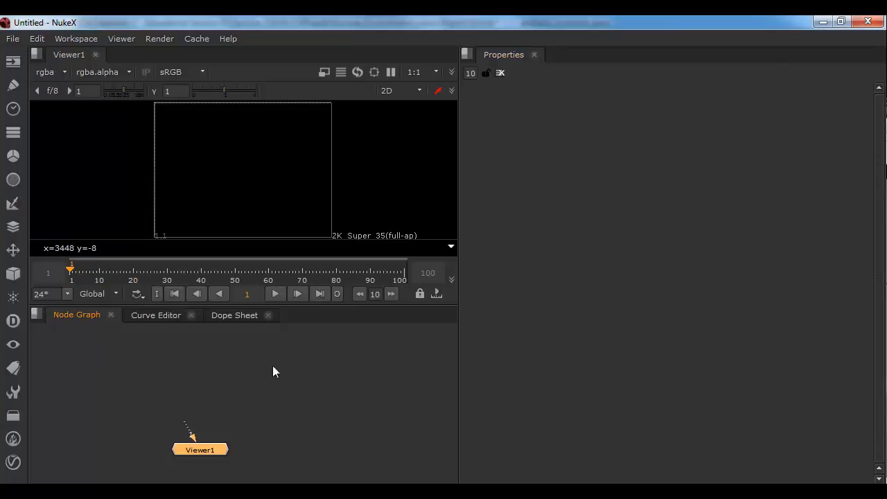
pyautogui.moveTo(215, 451); pyautogui.dragTo(276, 439)
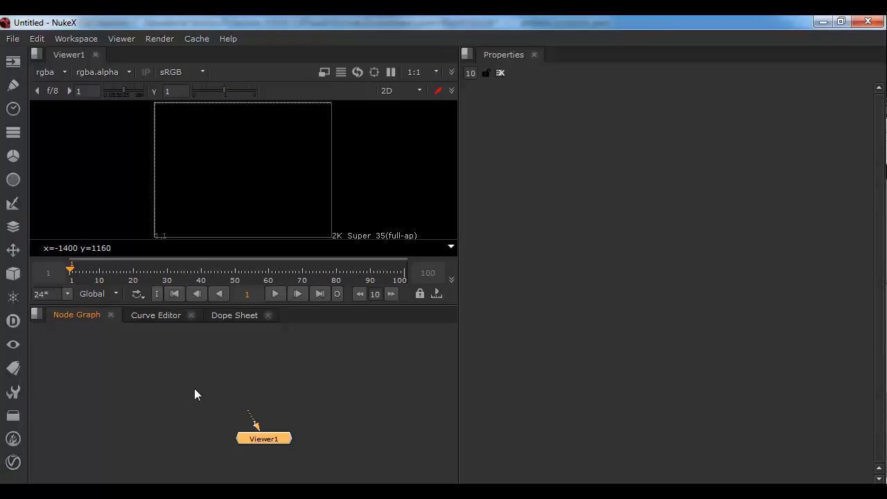
# Step: Search the available nodes for grade, key and mask, and close the node search
pyautogui.press('Tab')
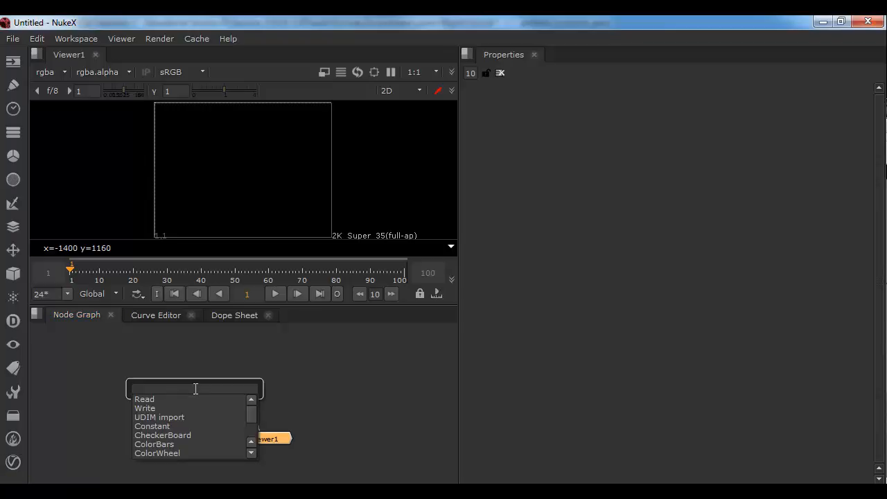
pyautogui.write('gradd')
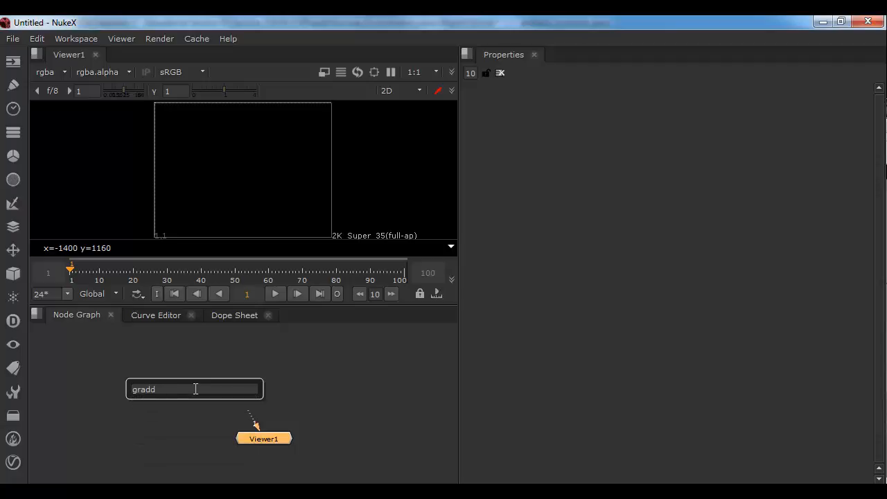
pyautogui.press('BackSpace')
pyautogui.write('e')
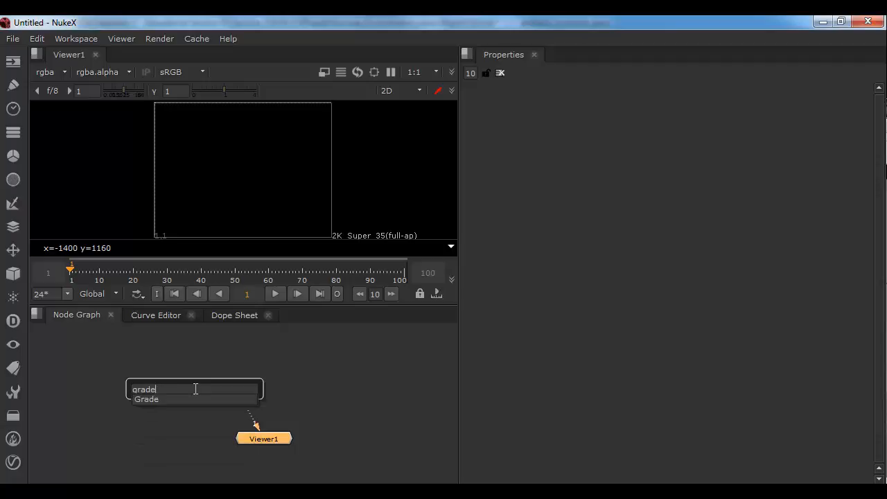
pyautogui.hotkey('ctrl', 'a')
pyautogui.write('key')
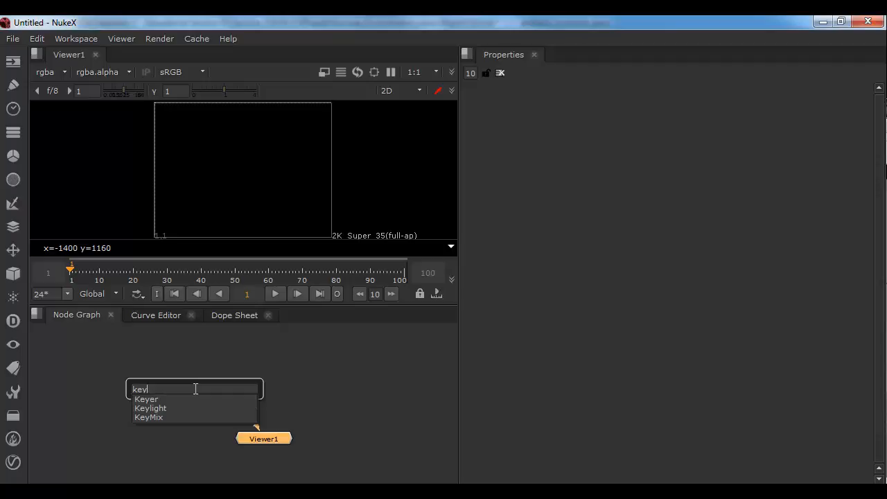
pyautogui.hotkey('ctrl', 'a')
pyautogui.write('mask')
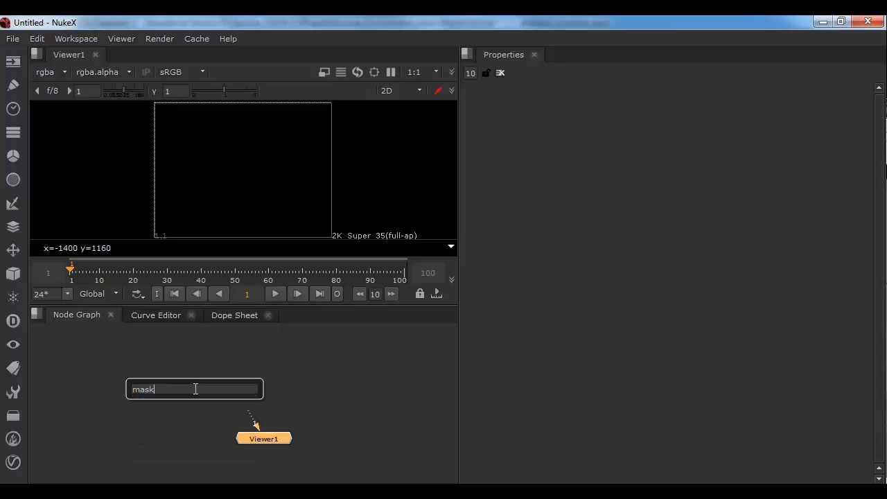
pyautogui.press('BackSpace')
pyautogui.press('BackSpace')
pyautogui.press('BackSpace')
pyautogui.press('BackSpace')
pyautogui.click(183, 360)
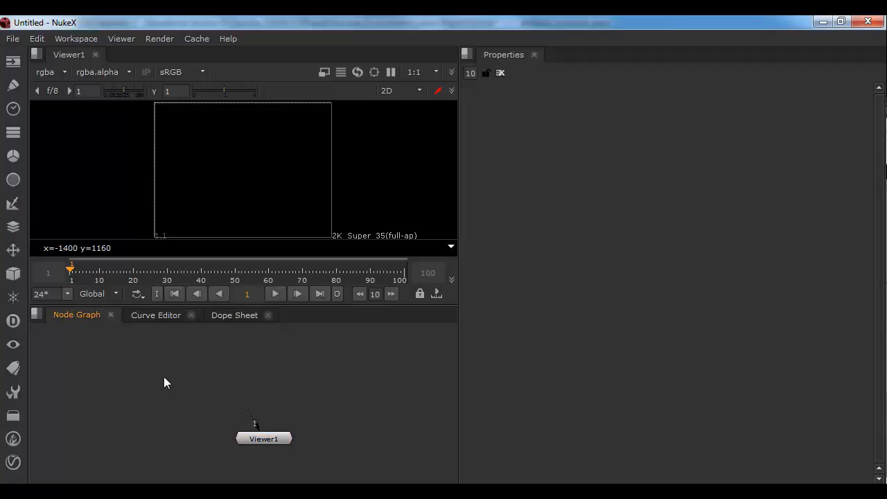
# Step: Browse the node categories from draw and time through filter and keyer to merge
pyautogui.click(21, 81)
pyautogui.click(15, 104)
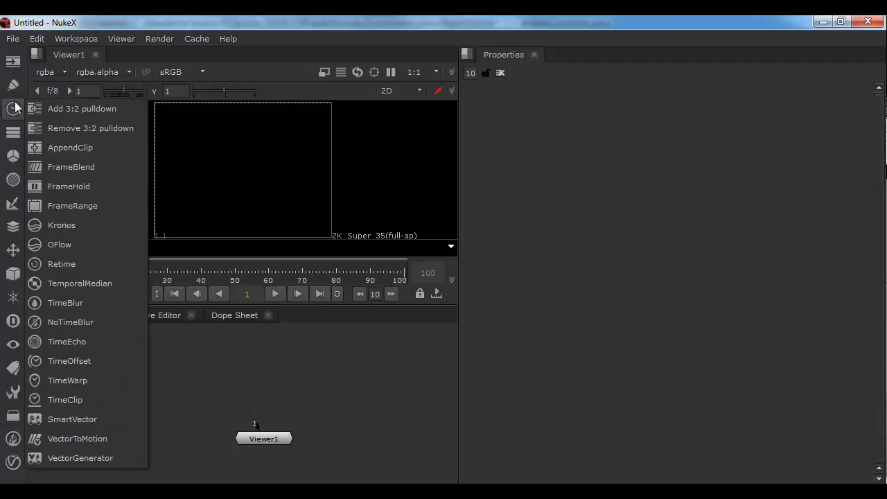
pyautogui.click(13, 131)
pyautogui.click(12, 132)
pyautogui.click(13, 156)
pyautogui.click(13, 179)
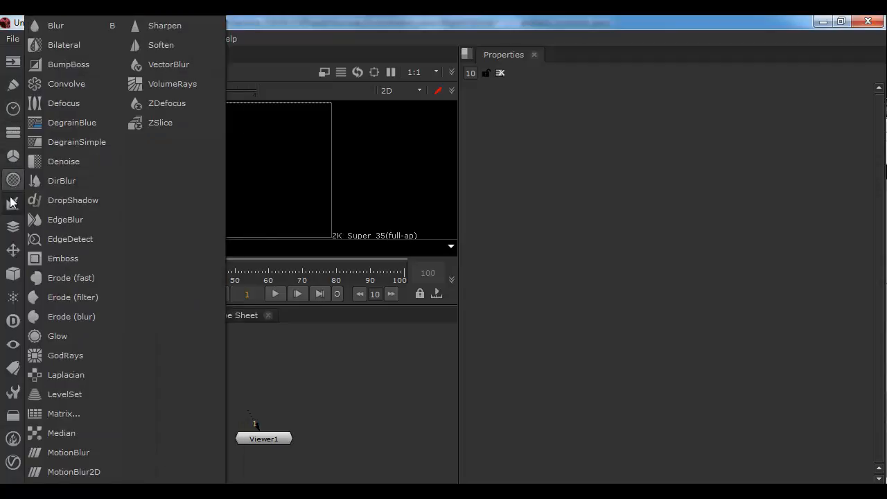
pyautogui.click(12, 203)
pyautogui.click(13, 228)
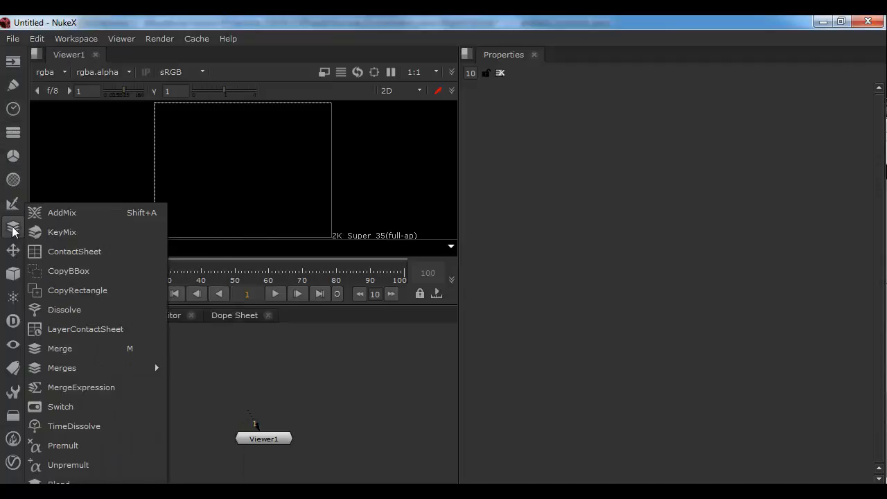
pyautogui.click(264, 399)
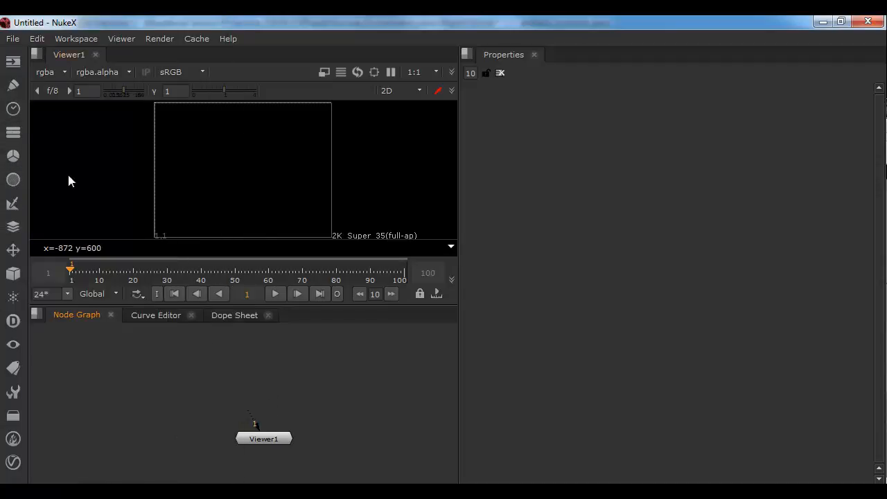
# Step: Add a ColorBars node above Viewer1 in the node graph and connect the viewer's input to it
pyautogui.click(16, 84)
pyautogui.click(13, 61)
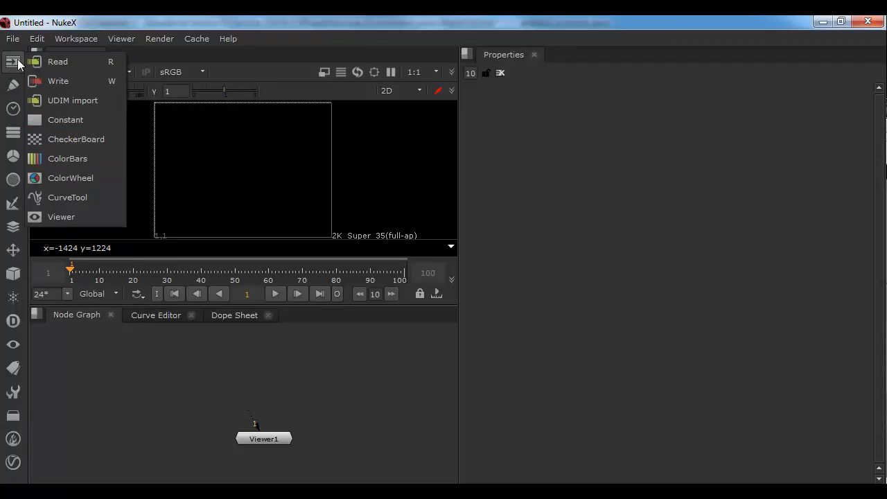
pyautogui.click(70, 159)
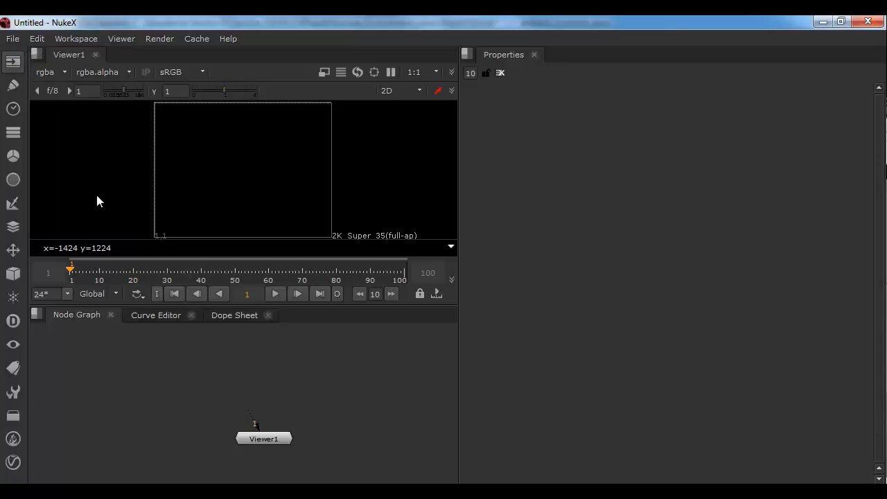
pyautogui.moveTo(275, 392); pyautogui.dragTo(128, 378)
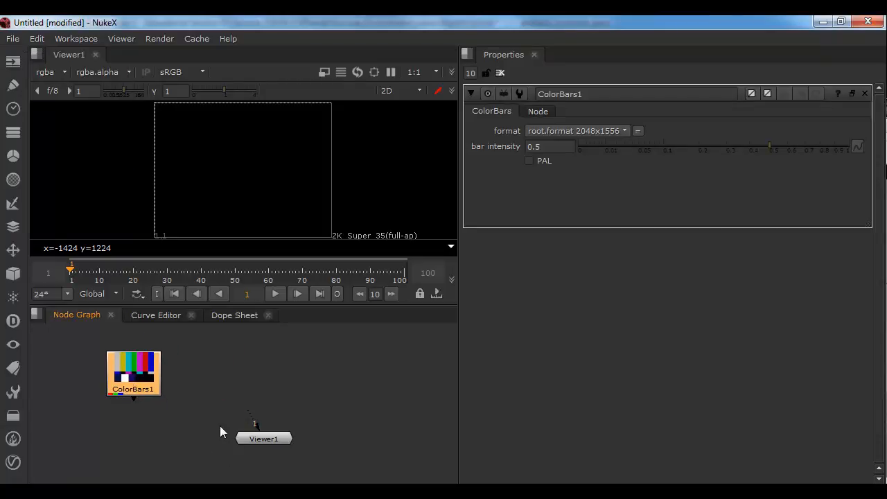
pyautogui.moveTo(266, 439); pyautogui.dragTo(225, 461)
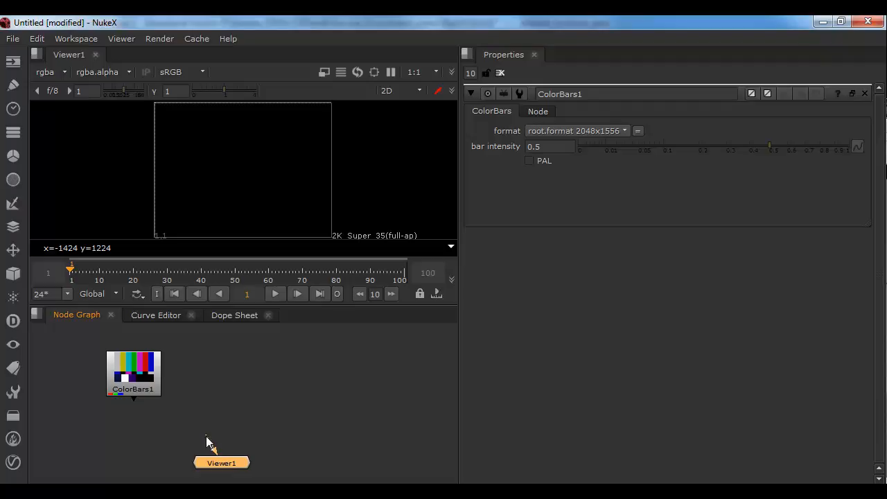
pyautogui.moveTo(206, 435); pyautogui.dragTo(142, 381)
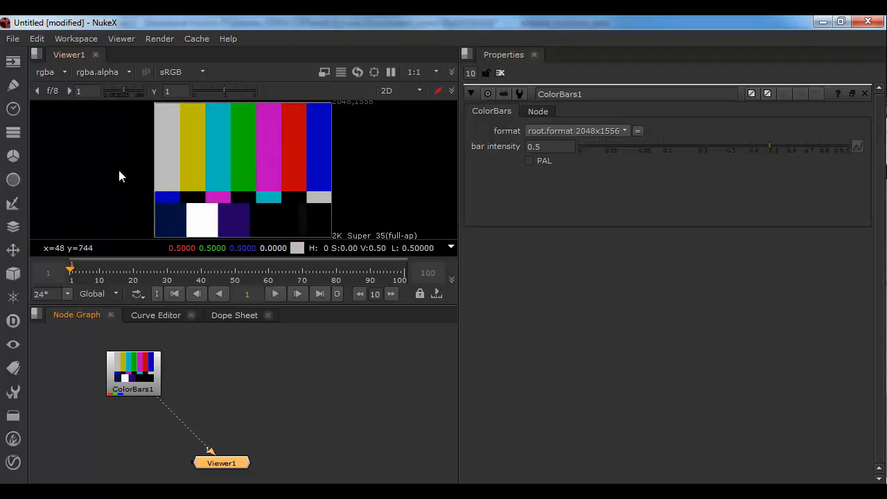
# Step: Disconnect Viewer1 from the ColorBars node and reconnect it to viewer input 1
pyautogui.moveTo(165, 399); pyautogui.dragTo(243, 403)
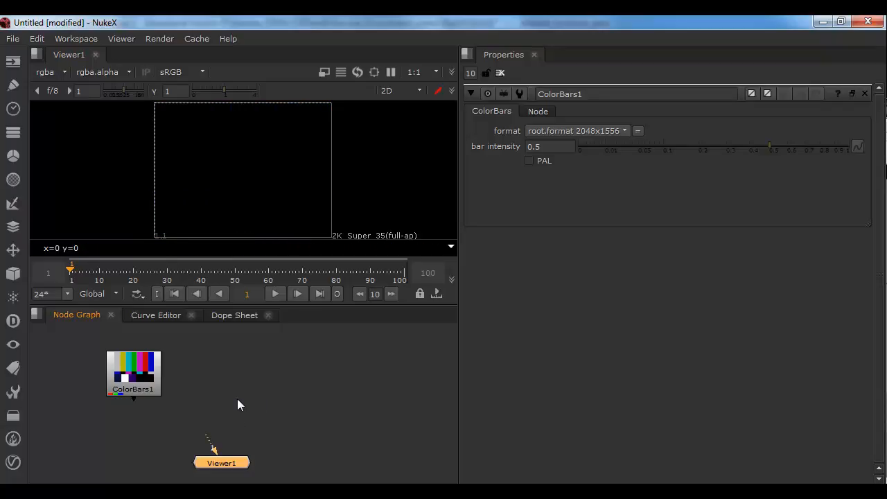
pyautogui.click(152, 383)
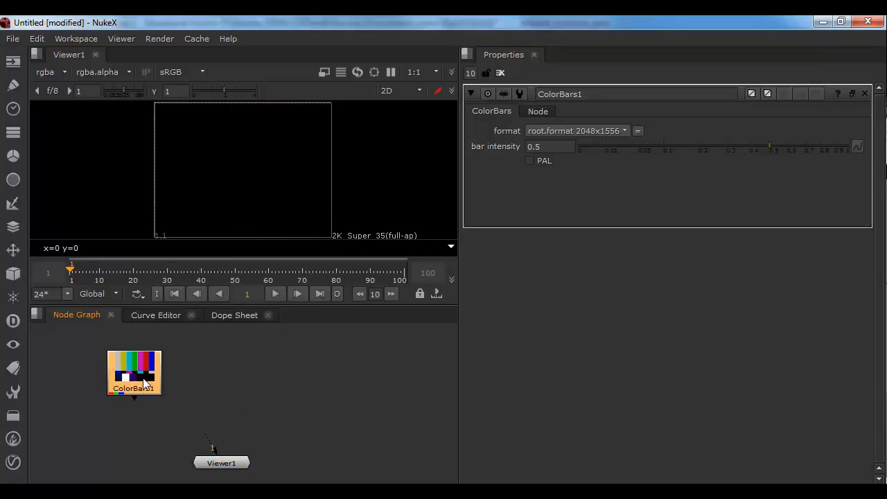
pyautogui.moveTo(144, 379); pyautogui.dragTo(143, 379)
pyautogui.press('1')
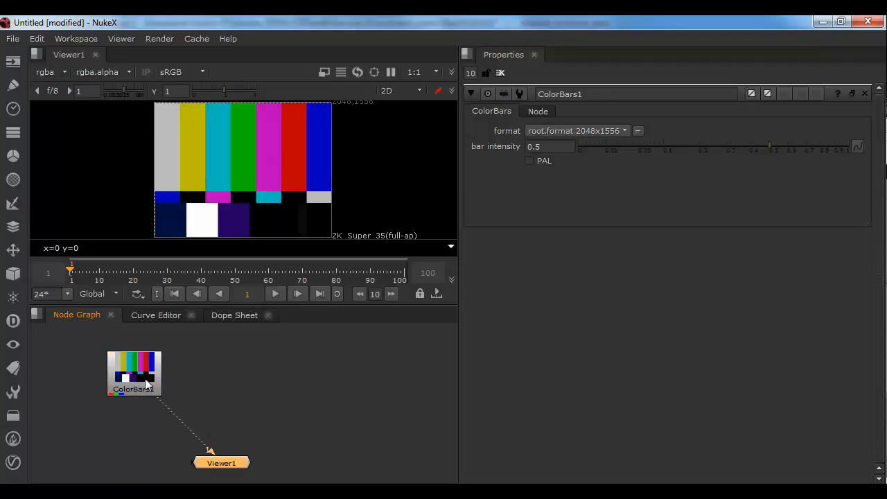
# Step: Disconnect Viewer1 from the ColorBars node and delete the ColorBars node
pyautogui.moveTo(155, 401); pyautogui.dragTo(261, 376)
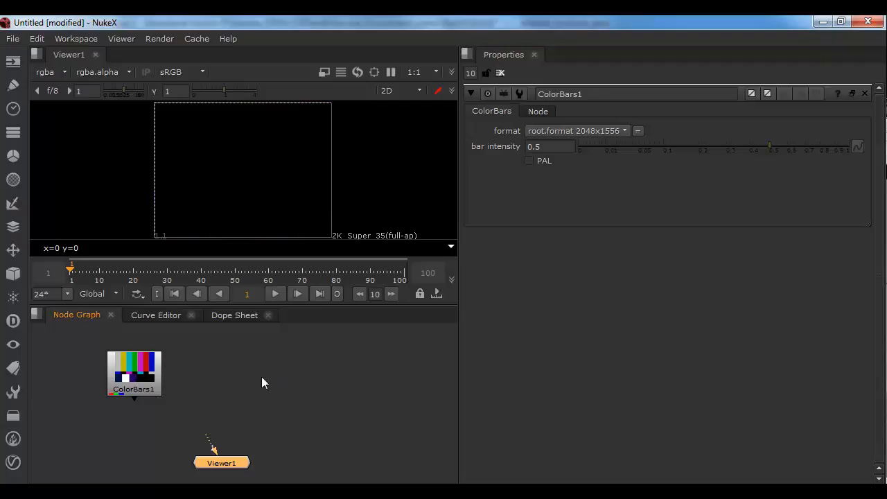
pyautogui.click(86, 372)
pyautogui.click(122, 370)
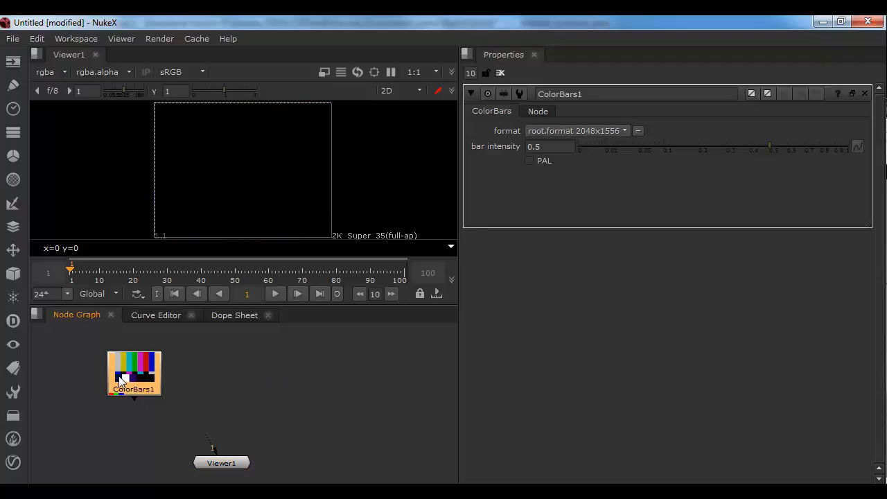
pyautogui.press('Delete')
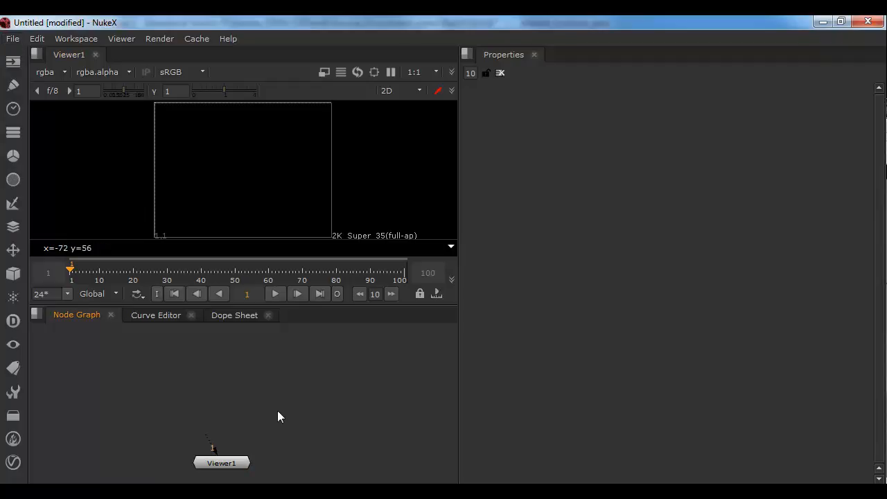
# Step: Create a Read node and browse on drive P: to the images folder of the Robotapocalypse project under 2520/work
pyautogui.click(14, 64)
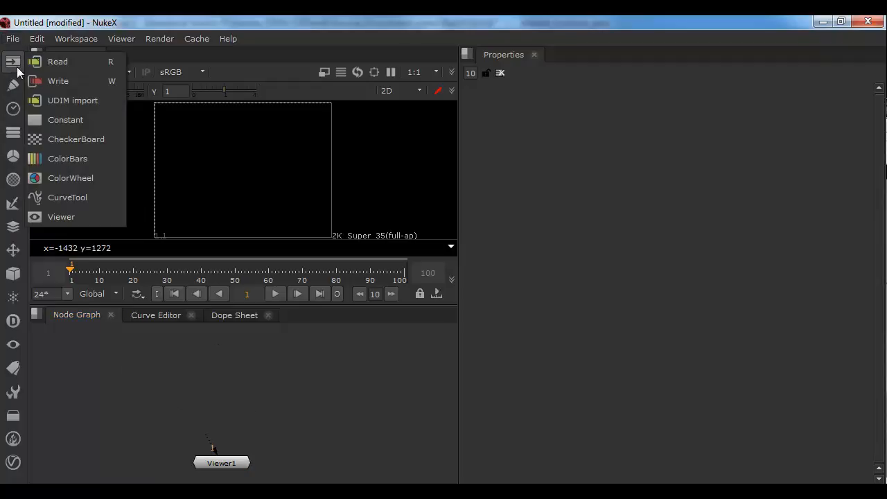
pyautogui.click(111, 63)
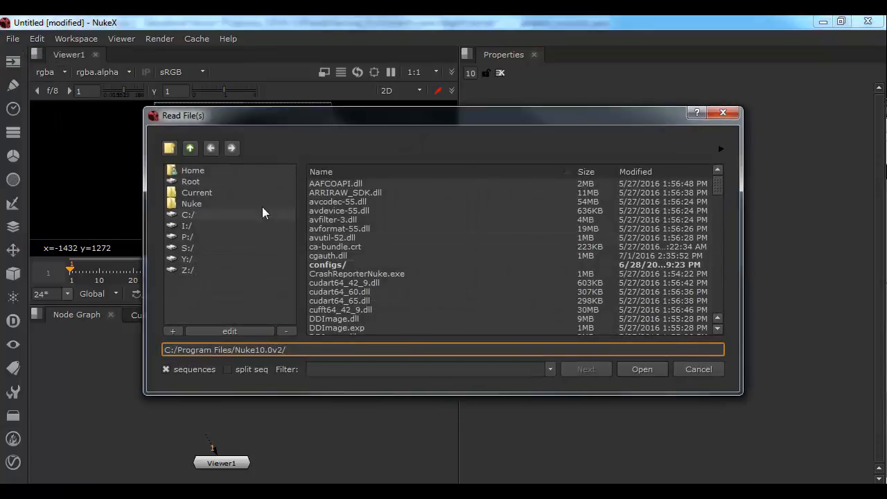
pyautogui.click(187, 236)
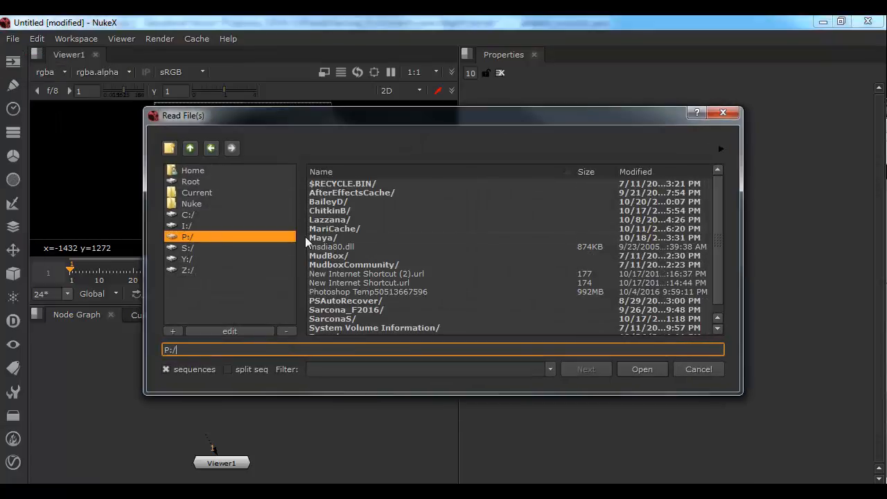
pyautogui.doubleClick(348, 310)
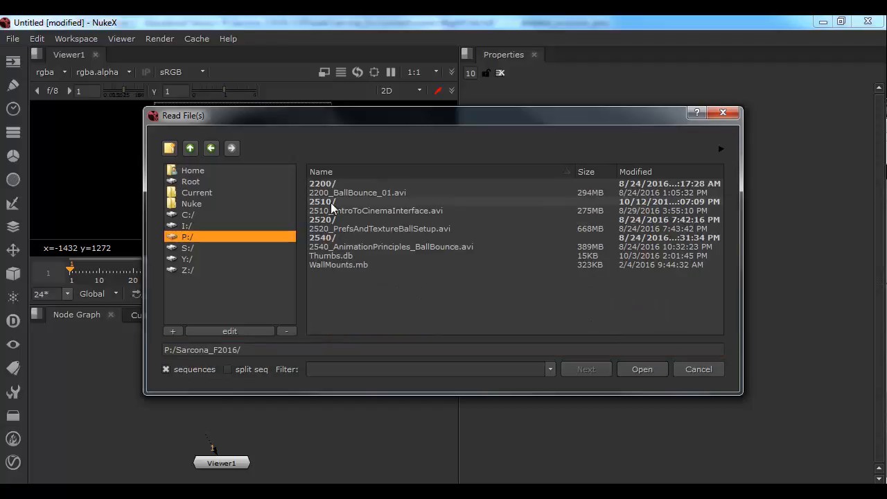
pyautogui.doubleClick(325, 221)
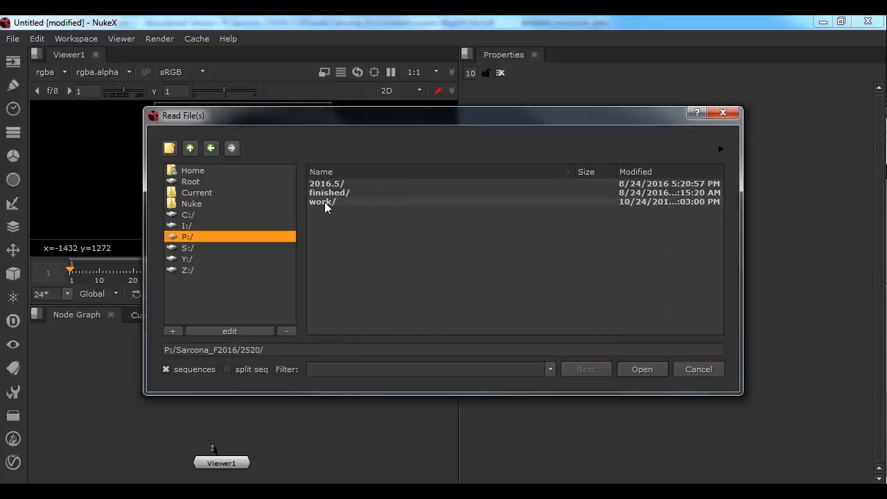
pyautogui.doubleClick(325, 201)
pyautogui.doubleClick(348, 183)
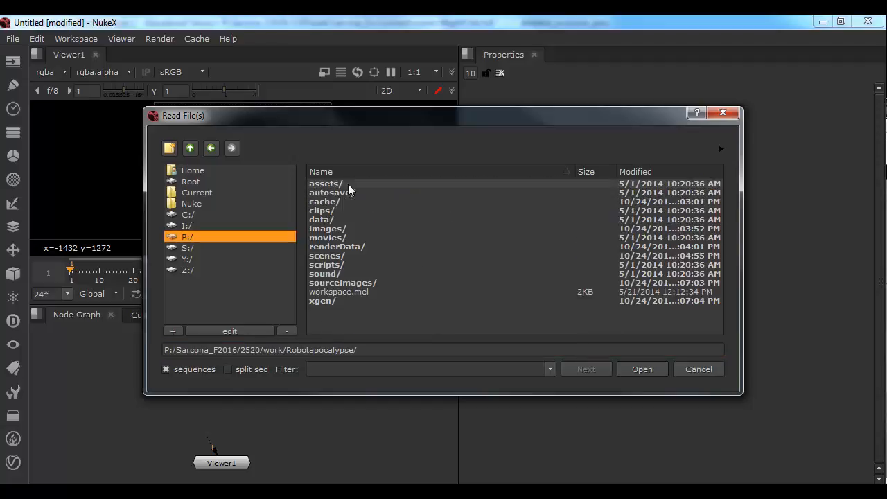
pyautogui.doubleClick(336, 230)
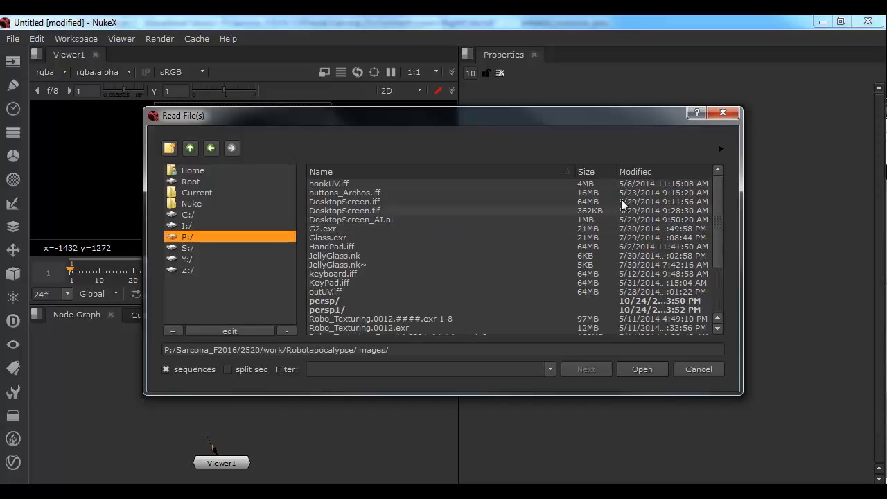
# Step: Turn off sequence grouping in the file list and load the single frame TestRender_Persp1.0010.exr
pyautogui.scroll(-1, 500, 276)
pyautogui.scroll(-2, 500, 275)
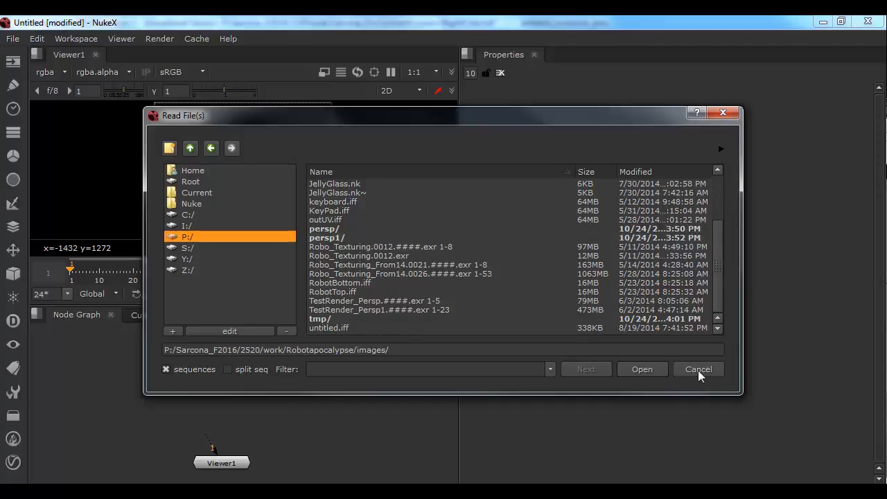
pyautogui.click(166, 368)
pyautogui.scroll(-4, 439, 275)
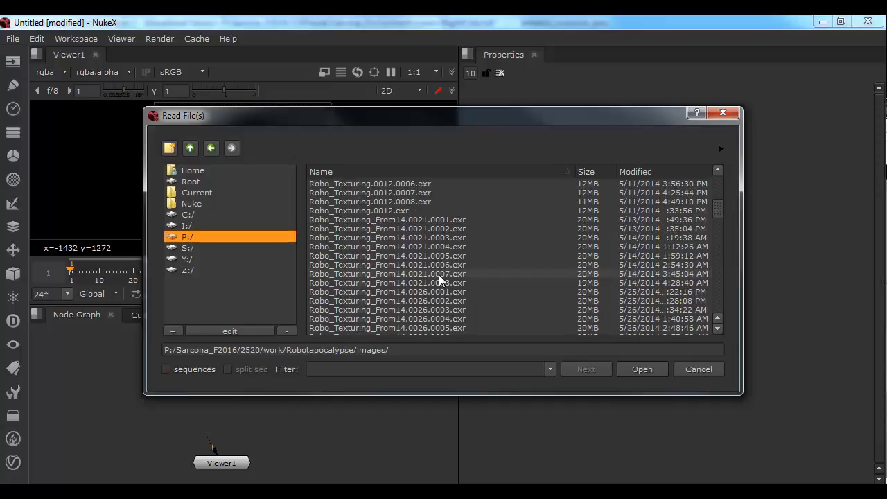
pyautogui.scroll(-20, 439, 276)
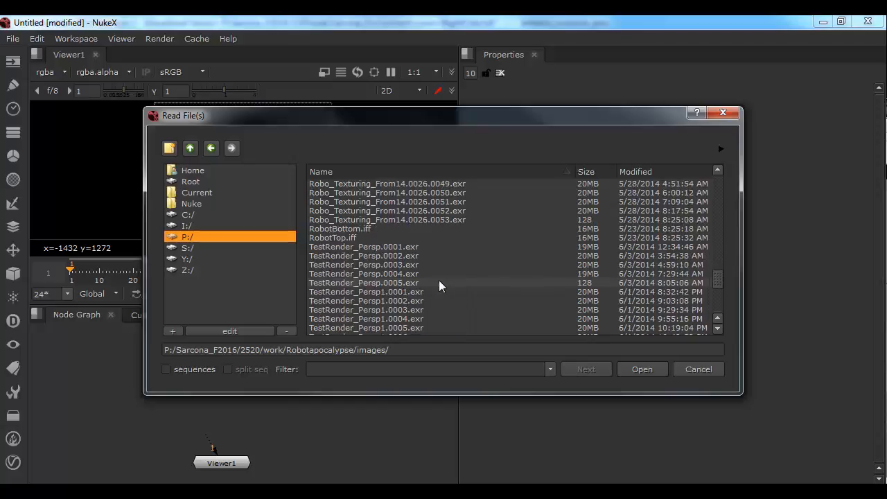
pyautogui.scroll(-6, 438, 280)
pyautogui.scroll(2, 439, 280)
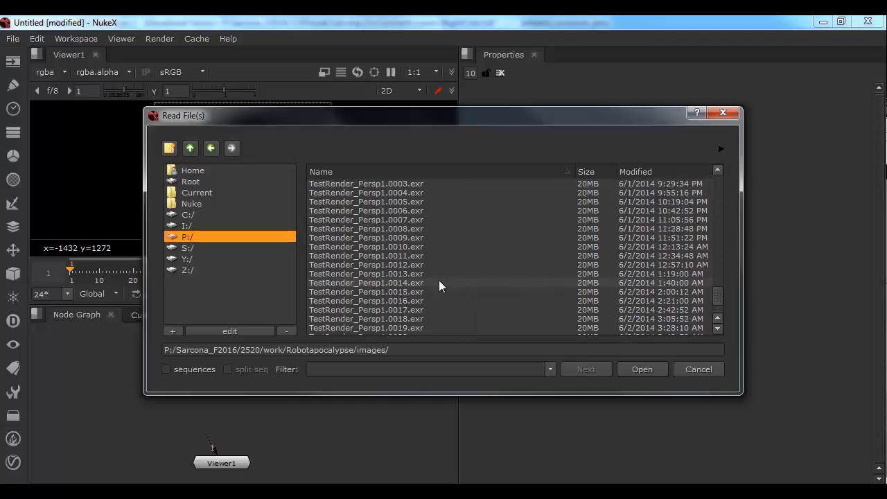
pyautogui.click(430, 246)
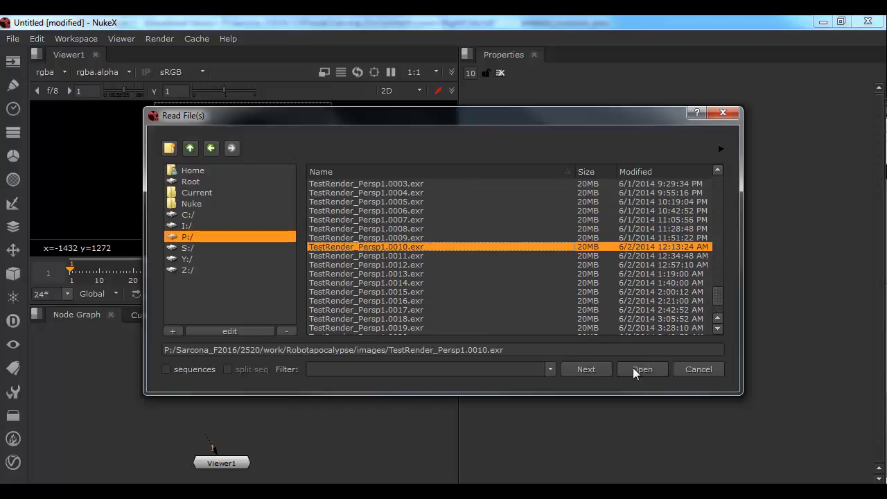
pyautogui.click(641, 369)
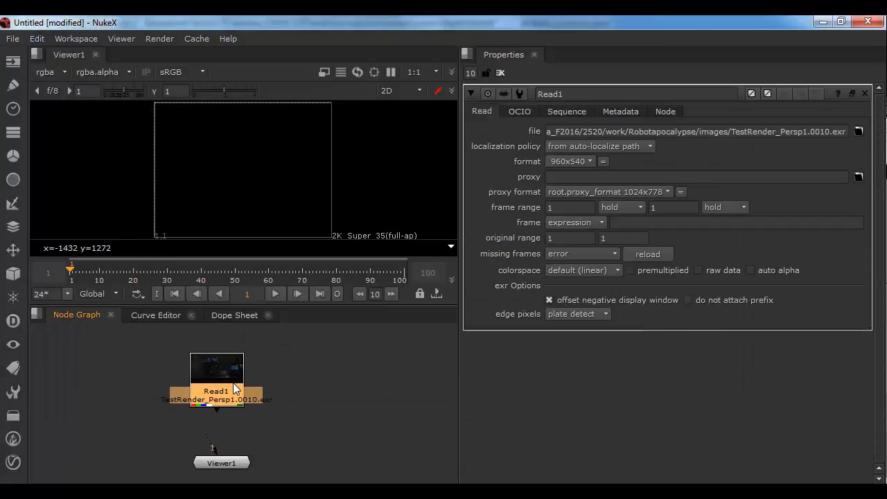
# Step: Connect Viewer1 to the Read1 node and enlarge the viewer pane so the whole render is in view
pyautogui.moveTo(229, 389); pyautogui.dragTo(230, 387)
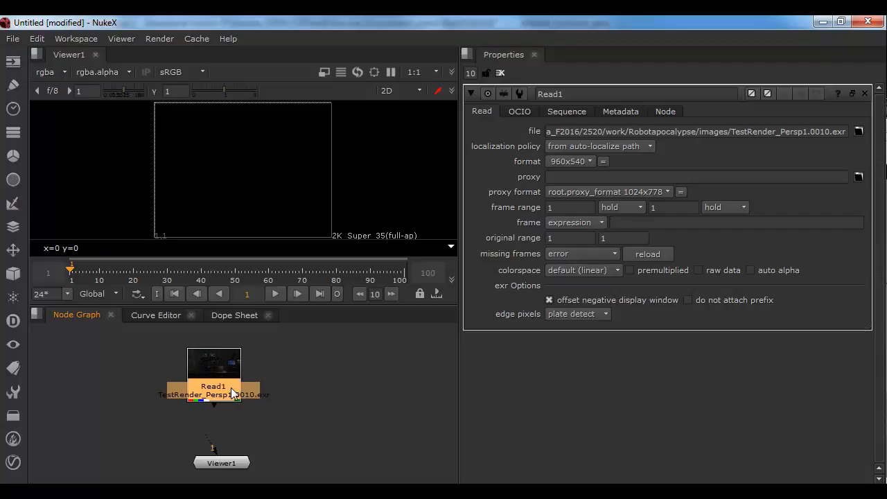
pyautogui.press('1')
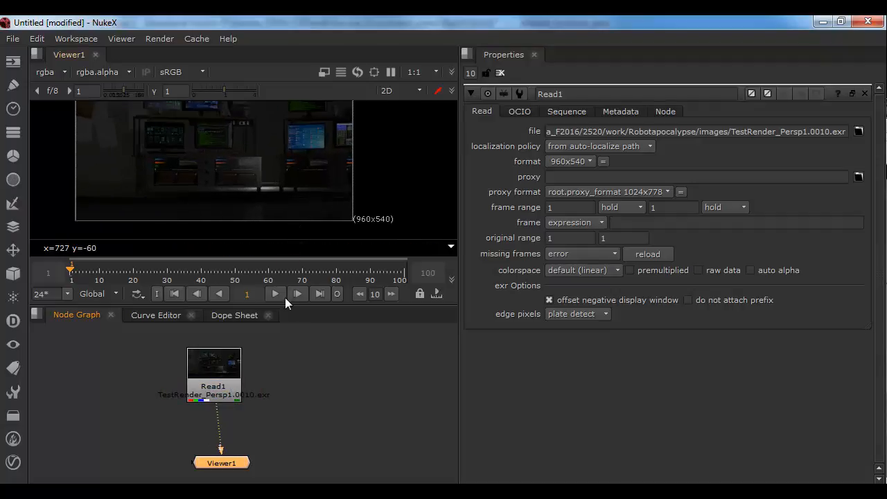
pyautogui.moveTo(285, 306); pyautogui.dragTo(281, 361)
pyautogui.scroll(2, 243, 181)
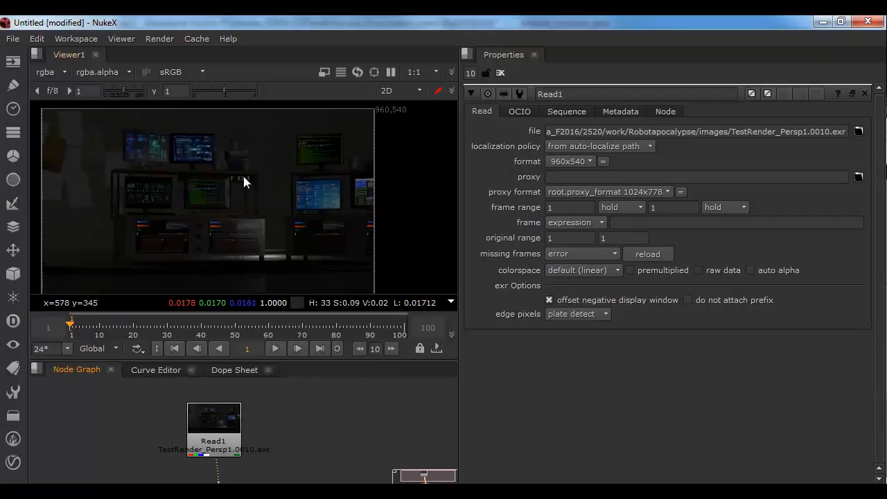
pyautogui.scroll(-2, 255, 182)
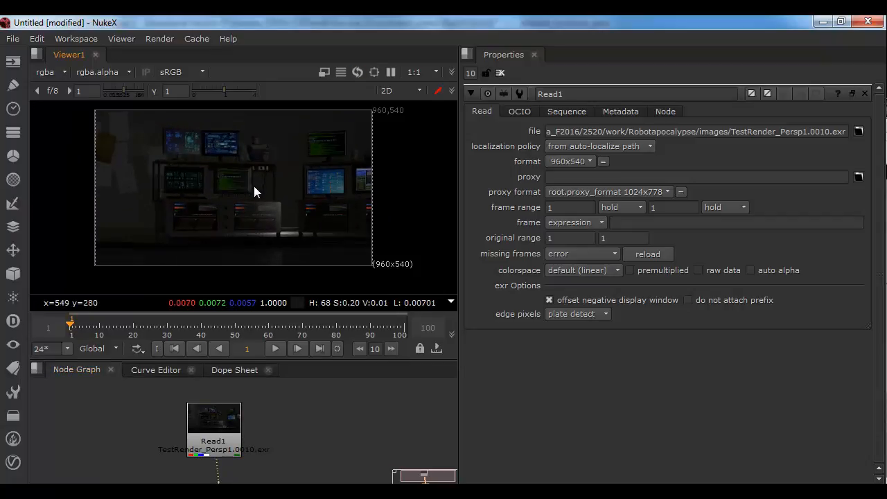
pyautogui.moveTo(264, 184); pyautogui.dragTo(257, 196, button='middle')
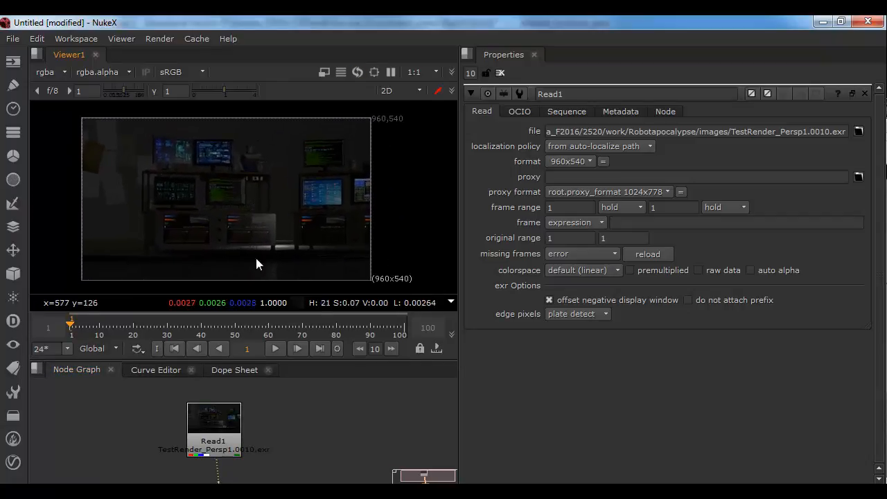
pyautogui.moveTo(285, 446)
pyautogui.mouseDown(button='middle')
pyautogui.moveTo(291, 398)
pyautogui.moveTo(287, 433)
pyautogui.mouseUp(button='middle')
pyautogui.click(224, 392)
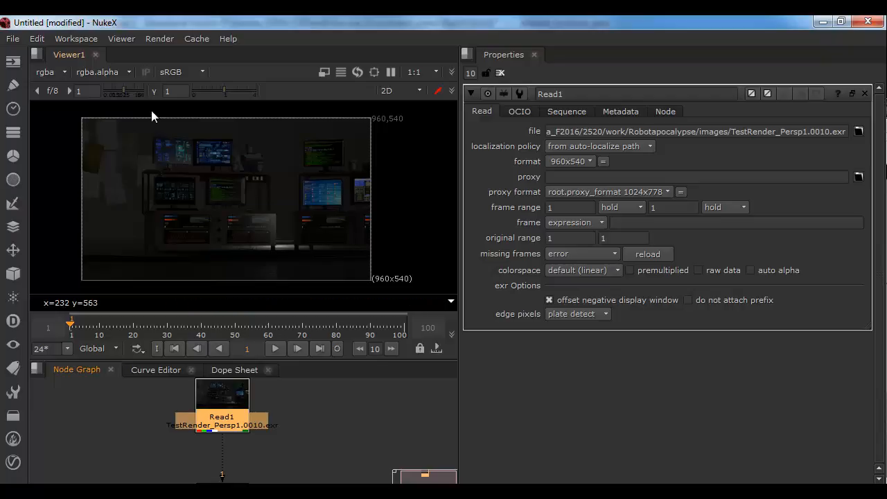
# Step: Raise the viewer gain to 6 to inspect the dark render, and display its alpha layer
pyautogui.moveTo(122, 90); pyautogui.dragTo(132, 90)
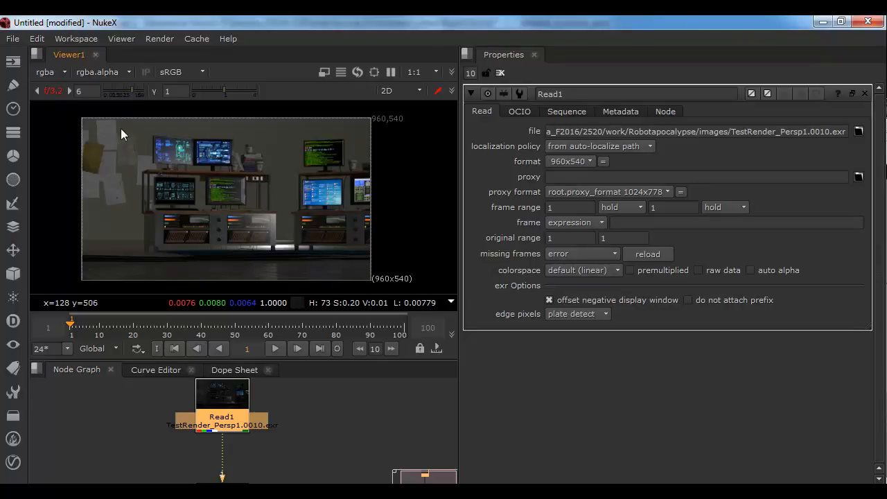
pyautogui.click(64, 71)
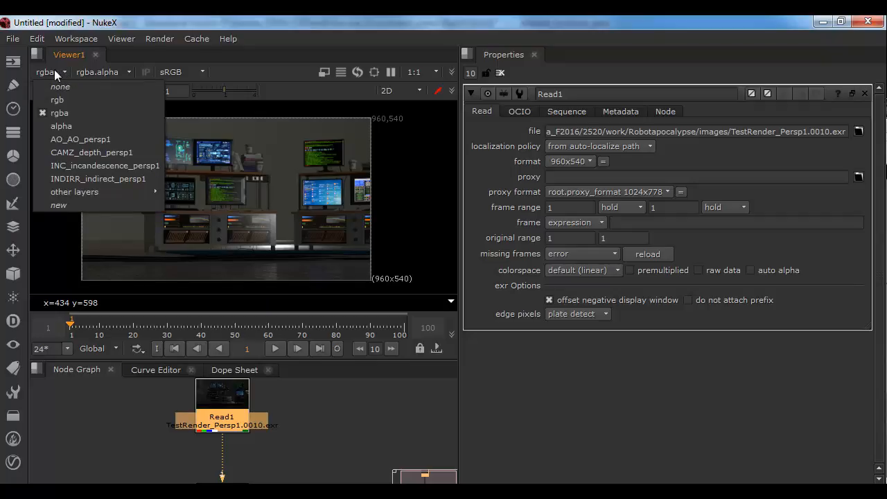
pyautogui.click(68, 127)
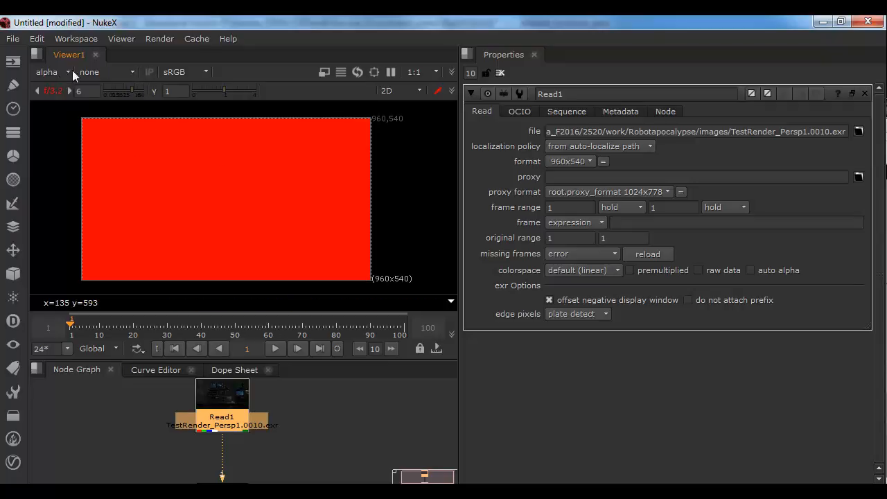
# Step: Display the AO_AO_persp1 layer in the viewer and reset the gain to f/8
pyautogui.click(72, 71)
pyautogui.click(66, 136)
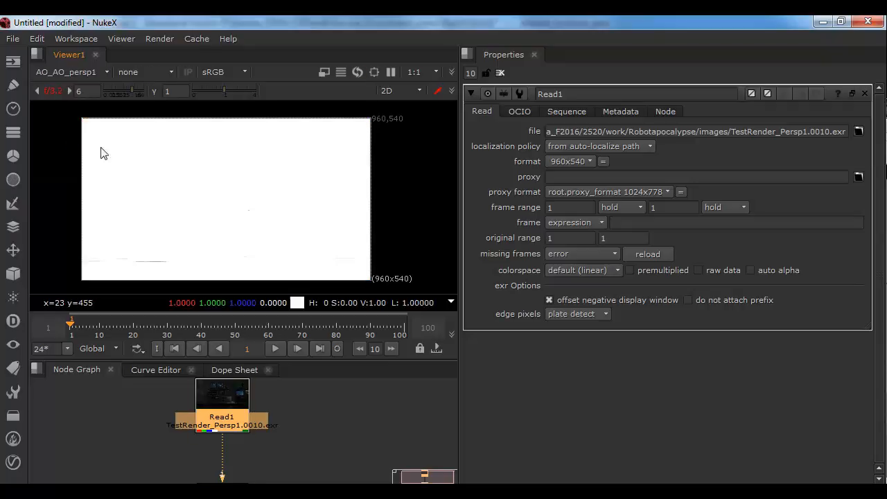
pyautogui.click(53, 89)
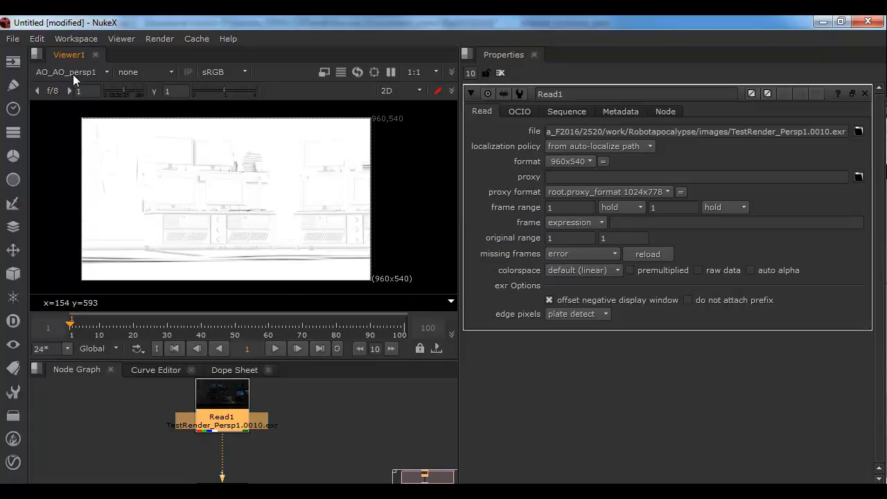
# Step: Switch the viewer to the CAMZ_depth_persp1 layer and reduce the gain to f/64
pyautogui.click(73, 74)
pyautogui.click(68, 145)
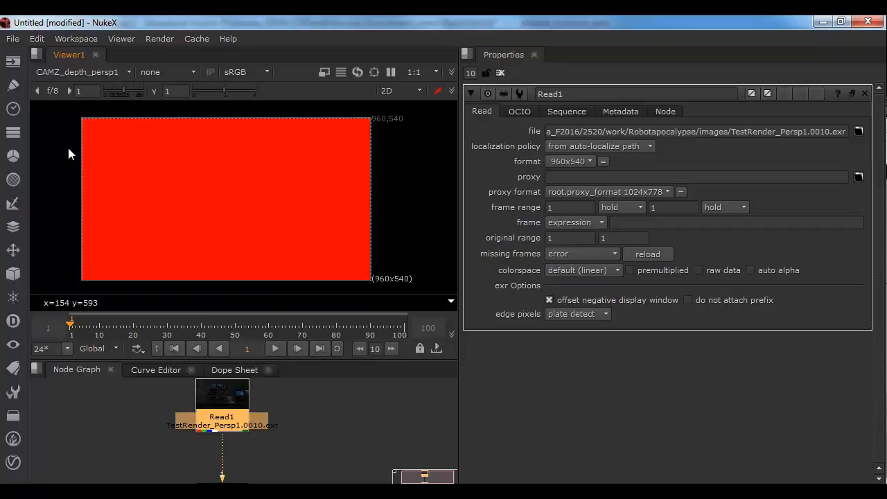
pyautogui.moveTo(122, 89); pyautogui.dragTo(102, 89)
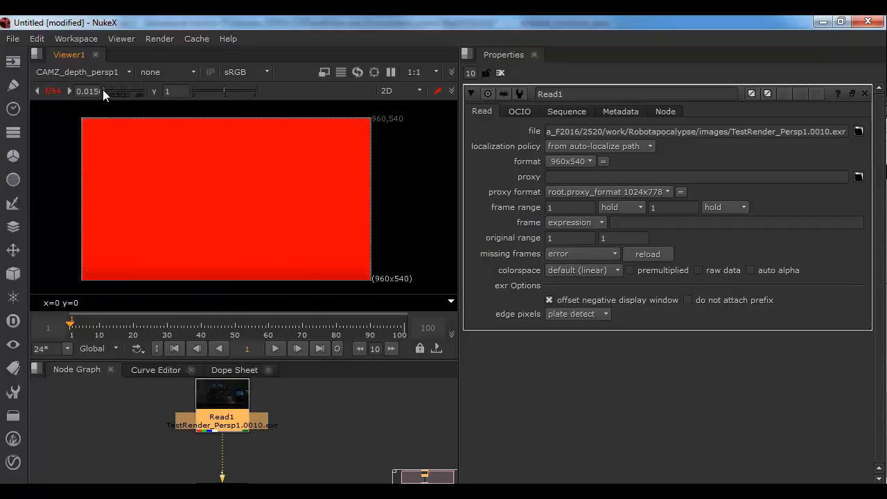
# Step: Lower the viewer gain gradually to about 0.0011 to inspect the depth layer's tonal range, and reset it to f/8
pyautogui.click(90, 91)
pyautogui.press('Down')
pyautogui.press('Down')
pyautogui.press('Down')
pyautogui.press('Up')
pyautogui.press('Up')
pyautogui.press('Up')
pyautogui.click(97, 91)
pyautogui.press('Down')
pyautogui.press('Down')
pyautogui.press('Down')
pyautogui.press('Down')
pyautogui.press('Down')
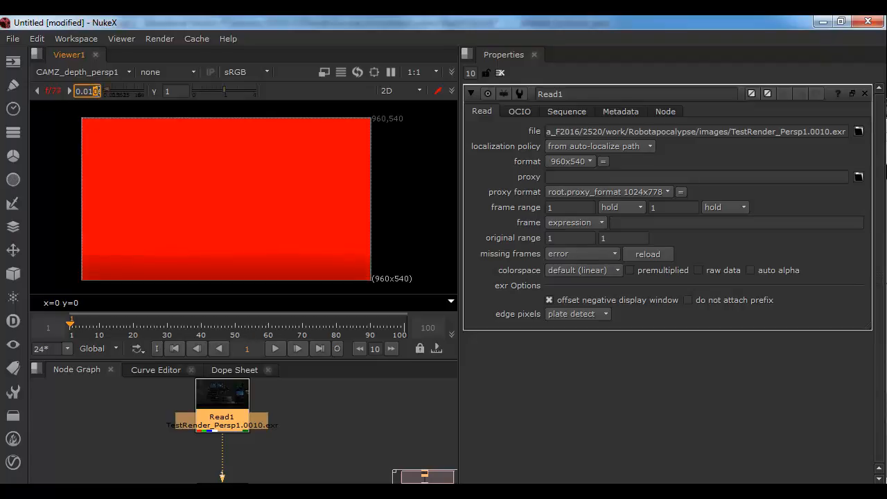
pyautogui.press('Down')
pyautogui.press('Down')
pyautogui.press('Down')
pyautogui.press('Down')
pyautogui.press('Down')
pyautogui.press('Down')
pyautogui.press('Down')
pyautogui.press('Down')
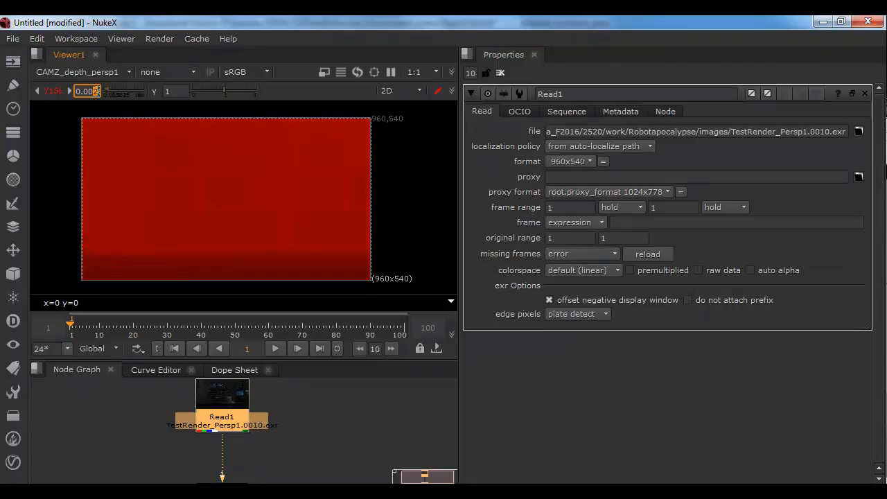
pyautogui.press('Down')
pyautogui.press('Down')
pyautogui.press('Down')
pyautogui.press('Down')
pyautogui.press('Down')
pyautogui.press('Down')
pyautogui.press('Down')
pyautogui.press('Down')
pyautogui.press('Down')
pyautogui.press('Down')
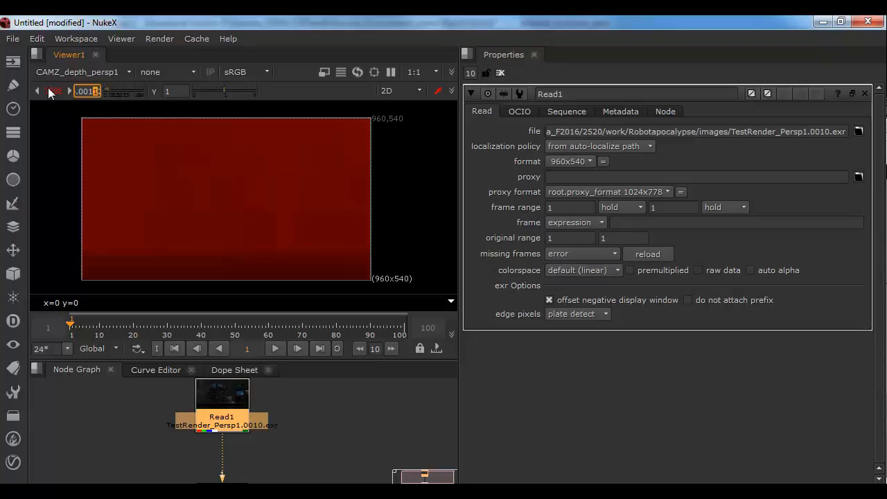
pyautogui.click(48, 89)
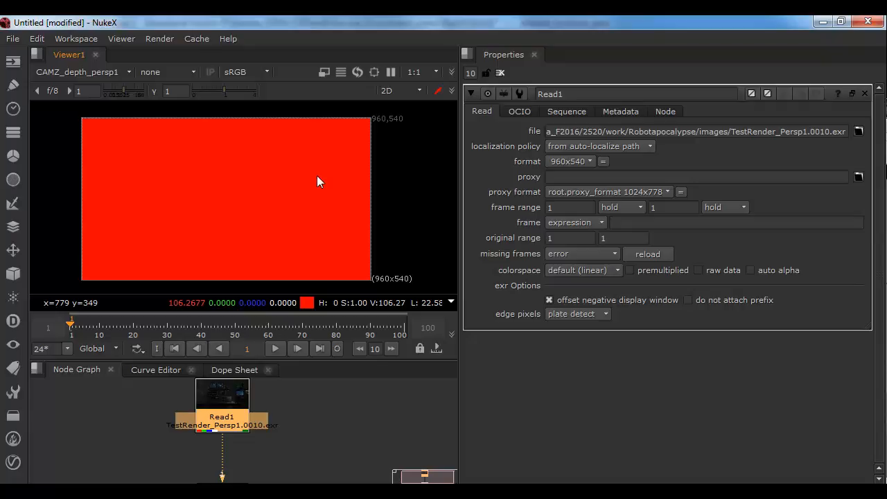
# Step: Set the viewer gamma to 0.95 and lower the gain to about 0.0005 for the depth layer
pyautogui.moveTo(211, 91)
pyautogui.mouseDown()
pyautogui.moveTo(197, 91)
pyautogui.moveTo(224, 91)
pyautogui.mouseUp()
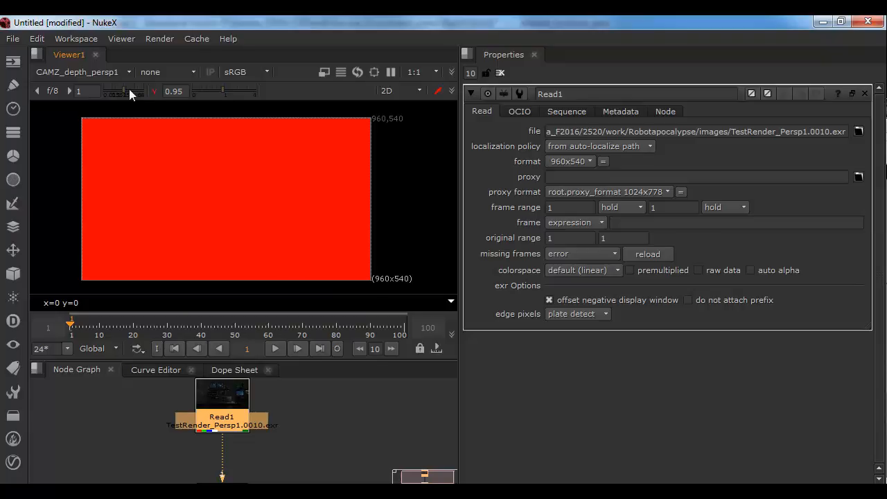
pyautogui.moveTo(129, 89); pyautogui.dragTo(100, 87)
pyautogui.click(96, 91)
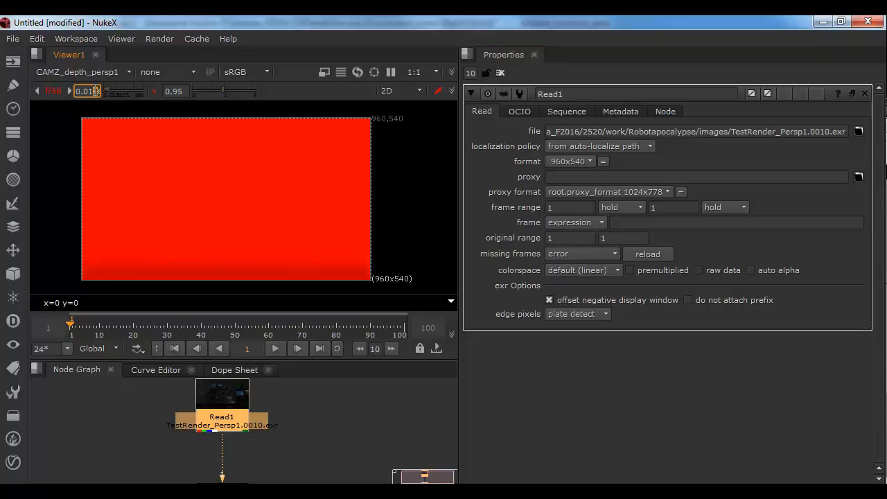
pyautogui.press('Down')
pyautogui.press('Down')
pyautogui.press('Down')
pyautogui.press('Down')
pyautogui.press('Down')
pyautogui.press('Down')
pyautogui.press('Down')
pyautogui.press('Down')
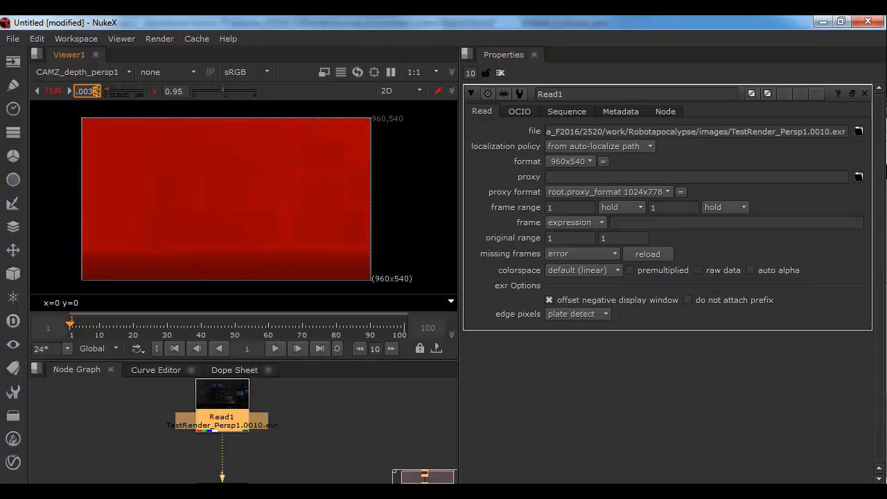
pyautogui.press('Down')
pyautogui.press('Down')
pyautogui.press('Down')
pyautogui.press('Down')
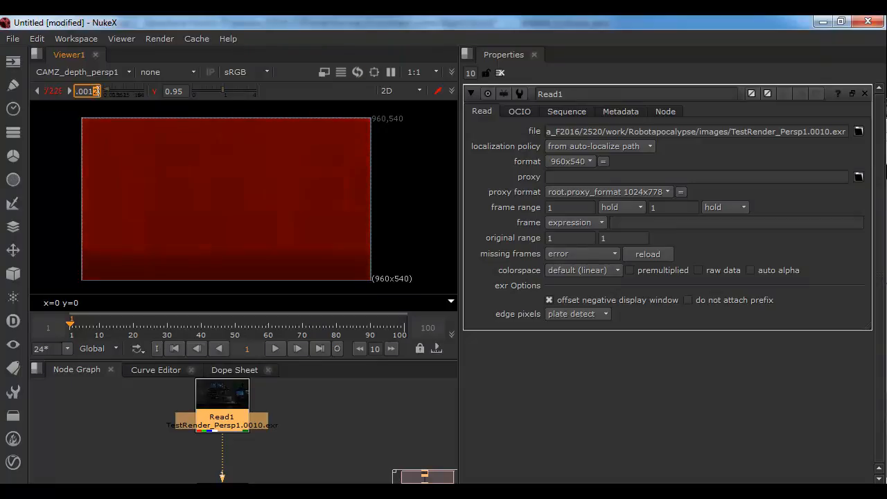
pyautogui.press('Down')
pyautogui.press('Down')
pyautogui.press('Down')
pyautogui.press('Down')
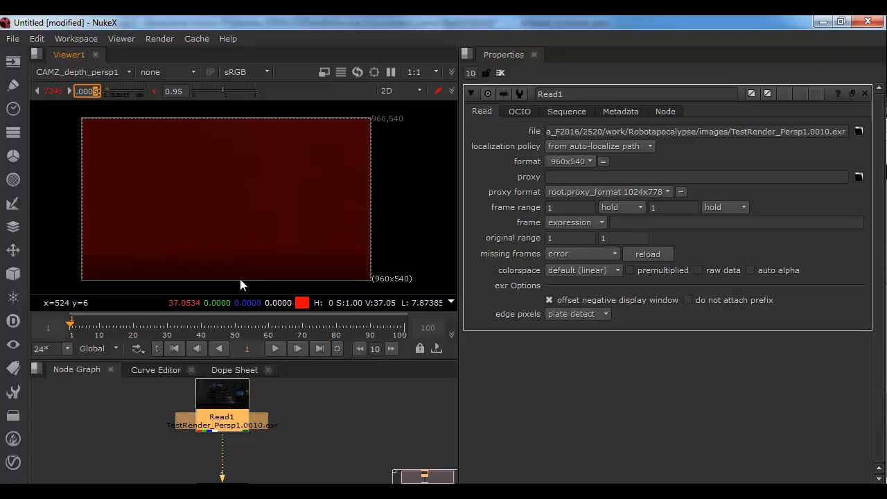
# Step: Inspect the lower edge of the depth layer up close and frame the whole image again
pyautogui.scroll(3, 239, 278)
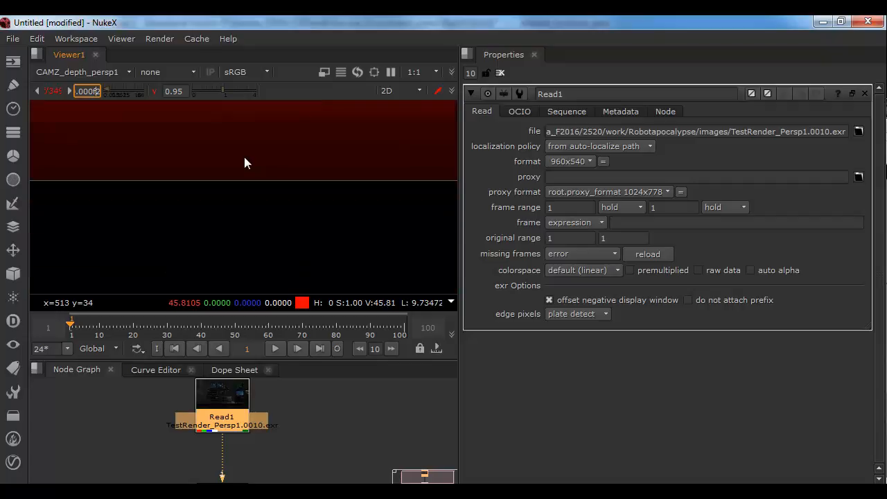
pyautogui.scroll(-3, 306, 179)
pyautogui.scroll(-3, 298, 178)
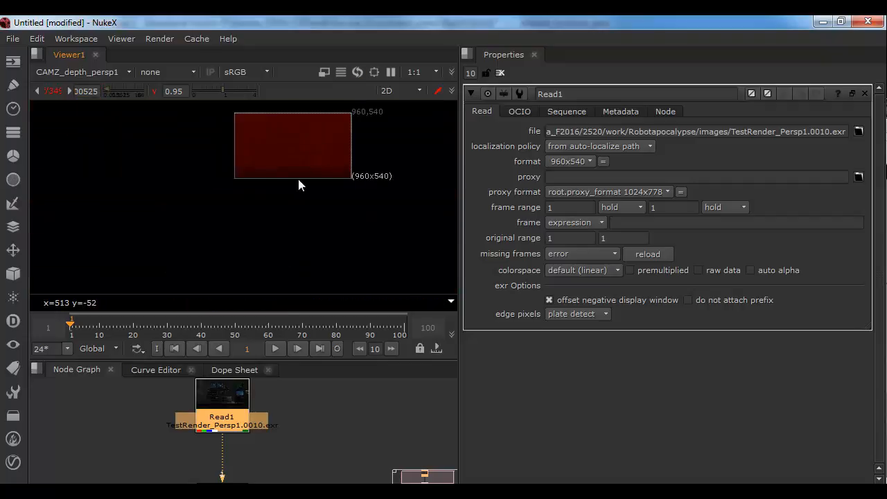
pyautogui.press('f')
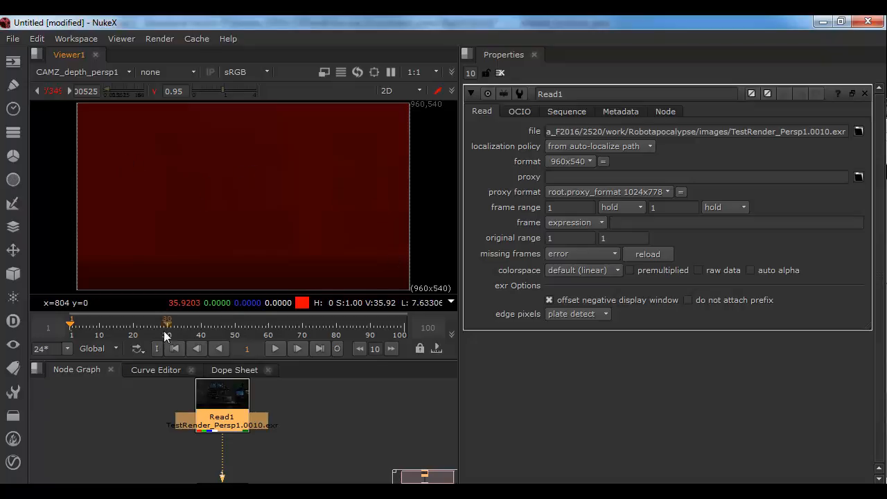
# Step: Reset the viewer gain to f/8 and display the INC_incandescence_persp1 layer, followed by the INDIRR_indirect_persp1 layer
pyautogui.click(57, 94)
pyautogui.click(69, 73)
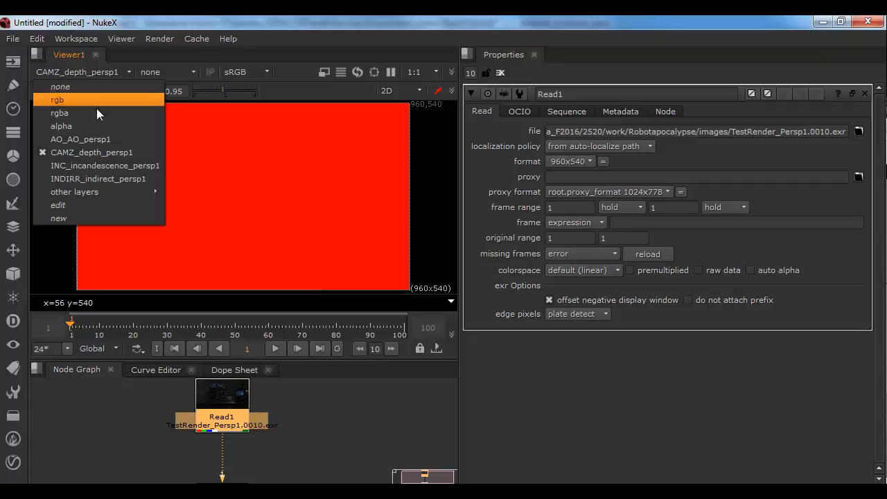
pyautogui.click(115, 166)
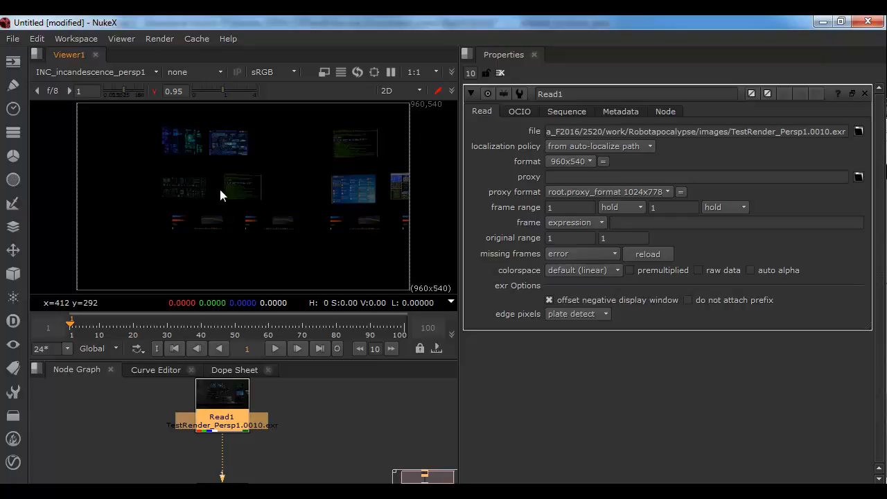
pyautogui.click(90, 72)
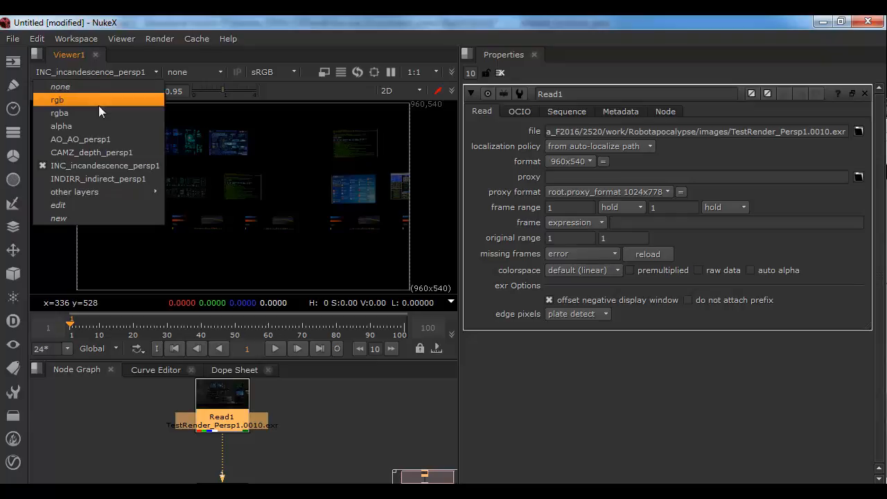
pyautogui.click(104, 179)
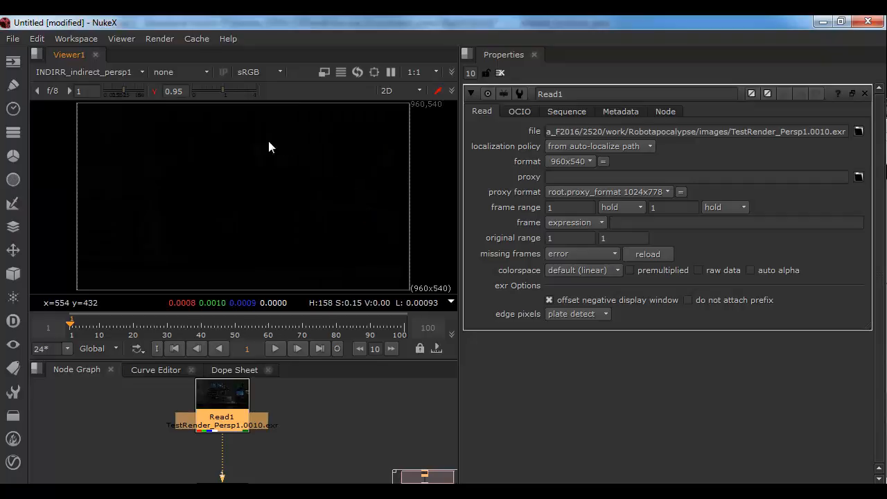
# Step: Lower the viewer gain to about 0.015 on the indirect layer, raise it again, and reset it to f/8
pyautogui.moveTo(124, 91); pyautogui.dragTo(105, 93)
pyautogui.click(99, 88)
pyautogui.press('Up')
pyautogui.press('Up')
pyautogui.press('Up')
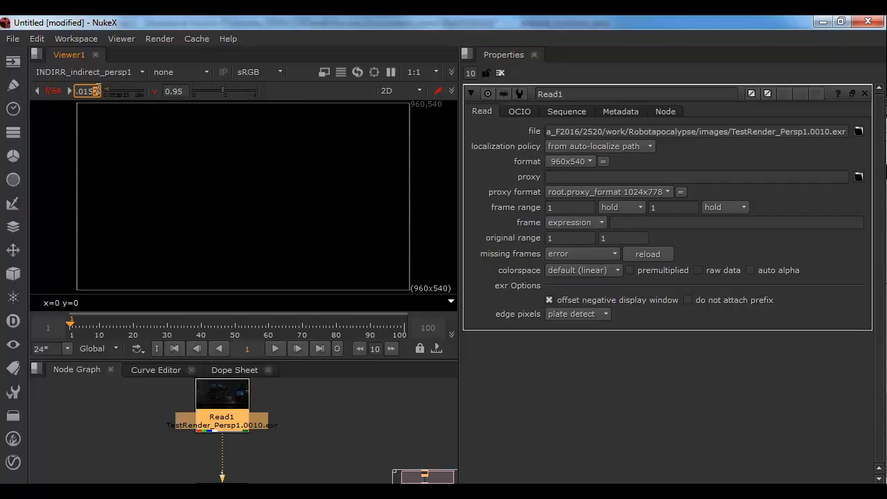
pyautogui.moveTo(105, 91); pyautogui.dragTo(138, 92)
pyautogui.click(46, 91)
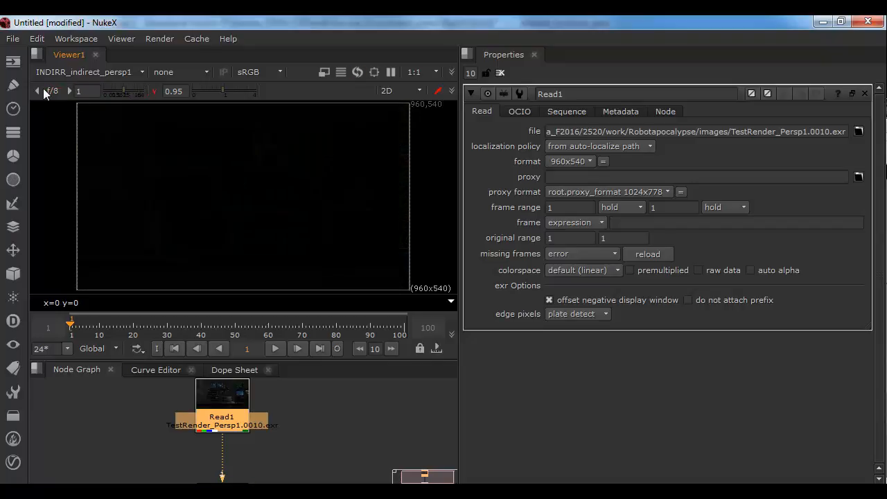
# Step: Deselect the Read1 node and switch the viewer back to the rgba layer
pyautogui.click(294, 442)
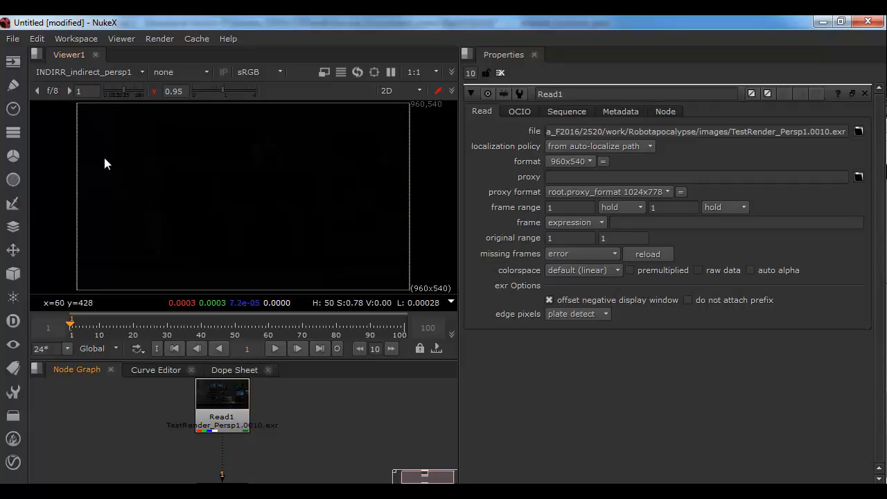
pyautogui.click(82, 72)
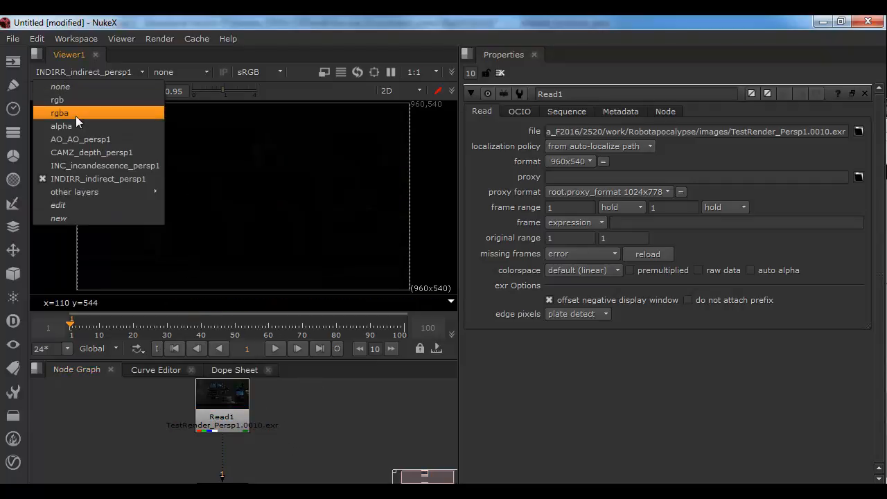
pyautogui.click(76, 115)
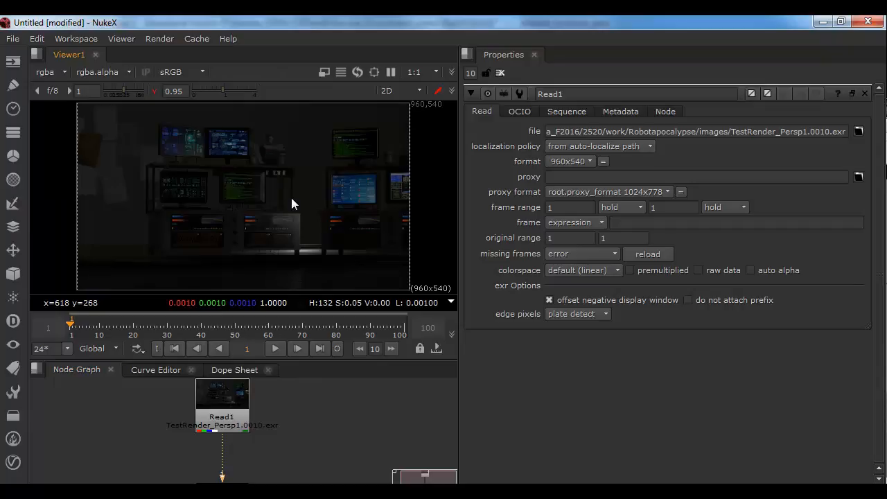
# Step: Open Windows Explorer and browse on drive P: to the images folder of the Robotapocalypse project
pyautogui.press('super+r')
pyautogui.press('super+e')
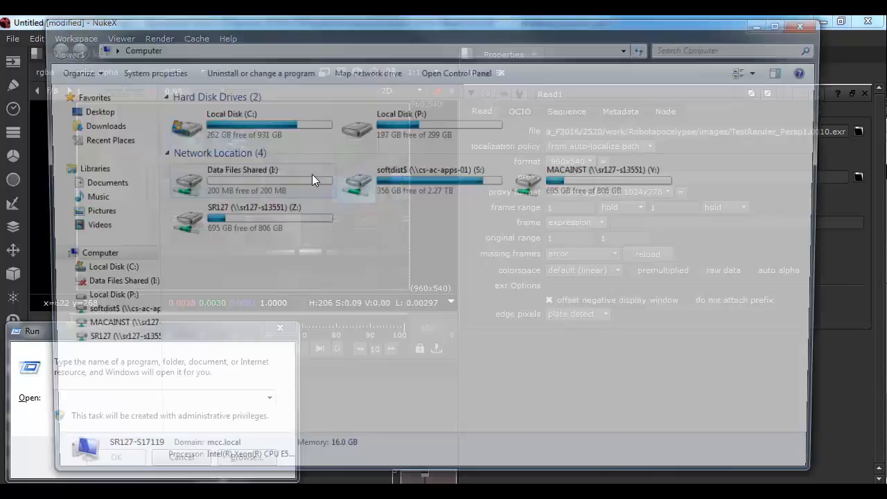
pyautogui.doubleClick(407, 119)
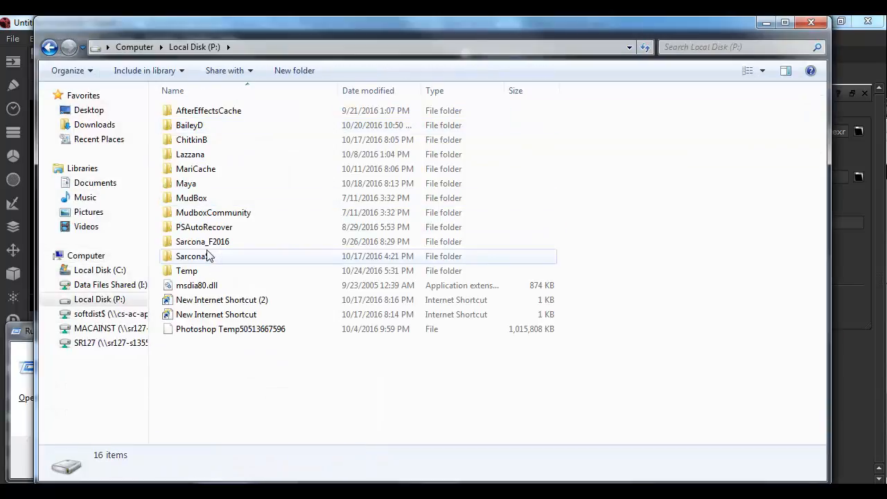
pyautogui.doubleClick(208, 255)
pyautogui.press('BackSpace')
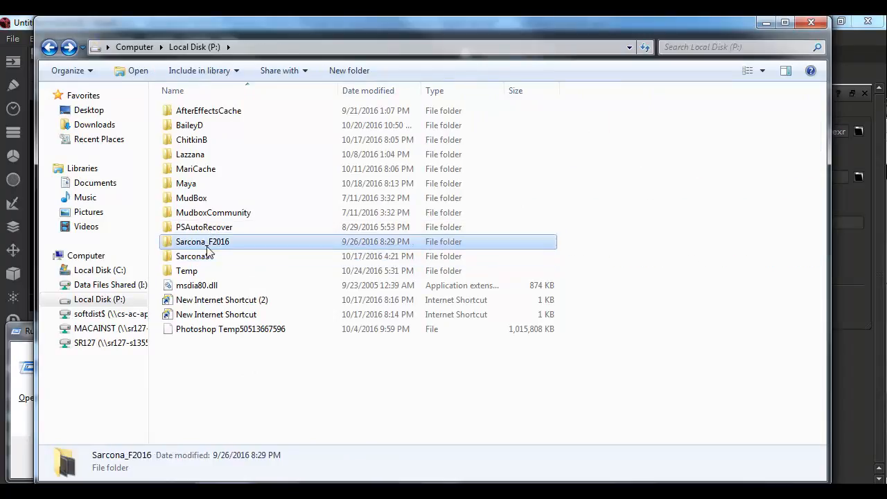
pyautogui.doubleClick(208, 242)
pyautogui.doubleClick(210, 143)
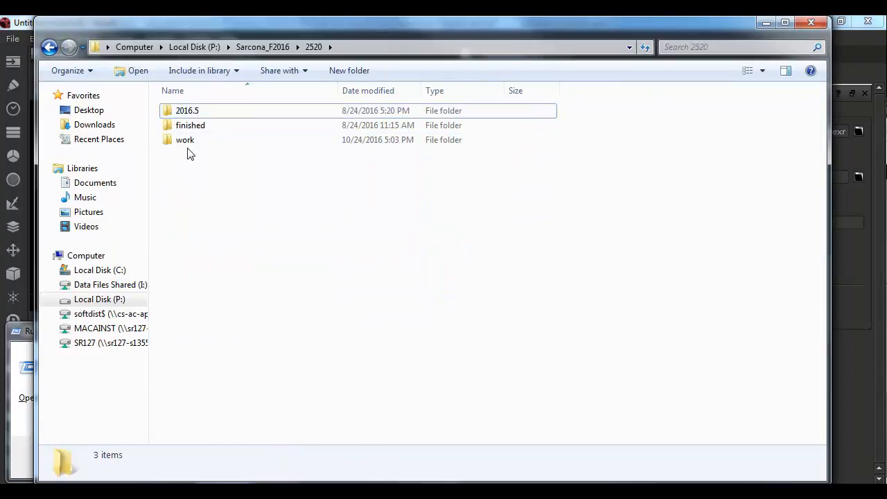
pyautogui.doubleClick(194, 140)
pyautogui.click(198, 115)
pyautogui.doubleClick(198, 115)
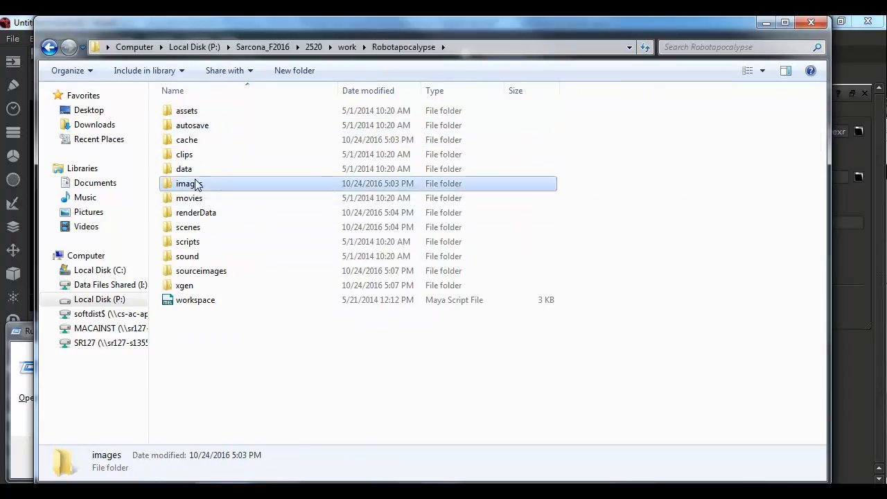
pyautogui.doubleClick(194, 182)
# Step: Find the TestRender_Persp1 EXR sequence in the images folder and select frames 0007 to 0013
pyautogui.scroll(-7, 278, 333)
pyautogui.scroll(-20, 272, 355)
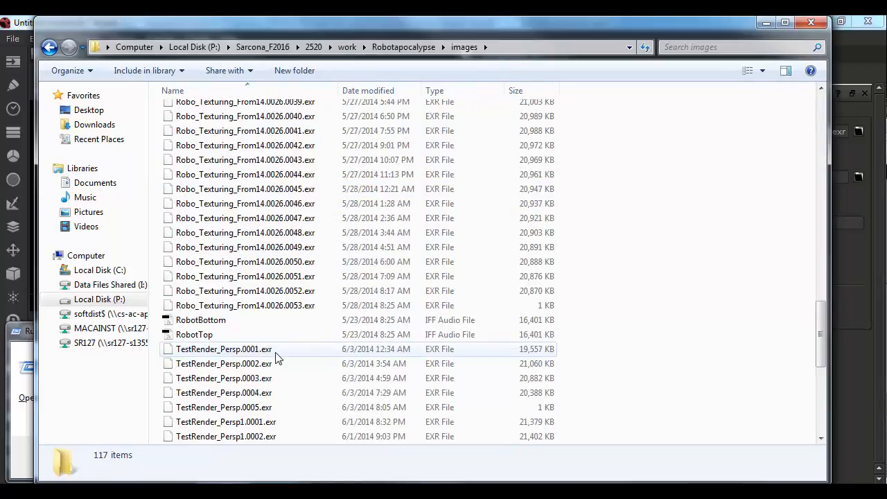
pyautogui.click(293, 307)
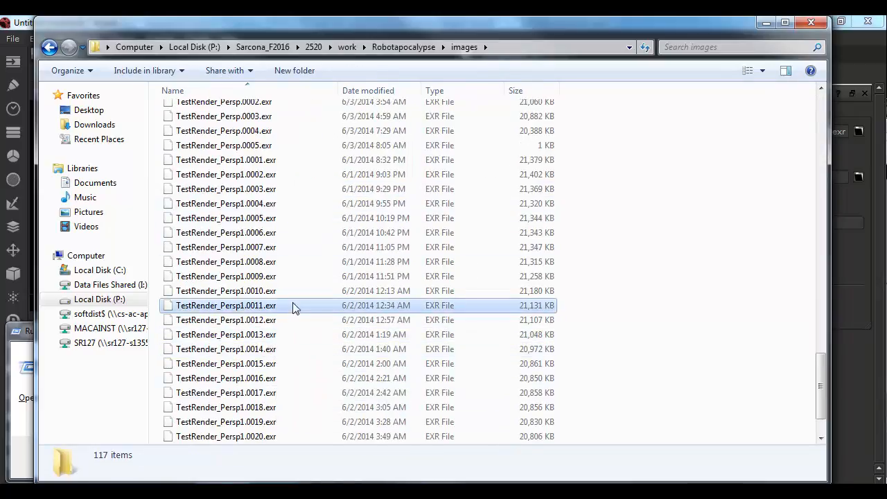
pyautogui.moveTo(643, 252); pyautogui.dragTo(175, 336)
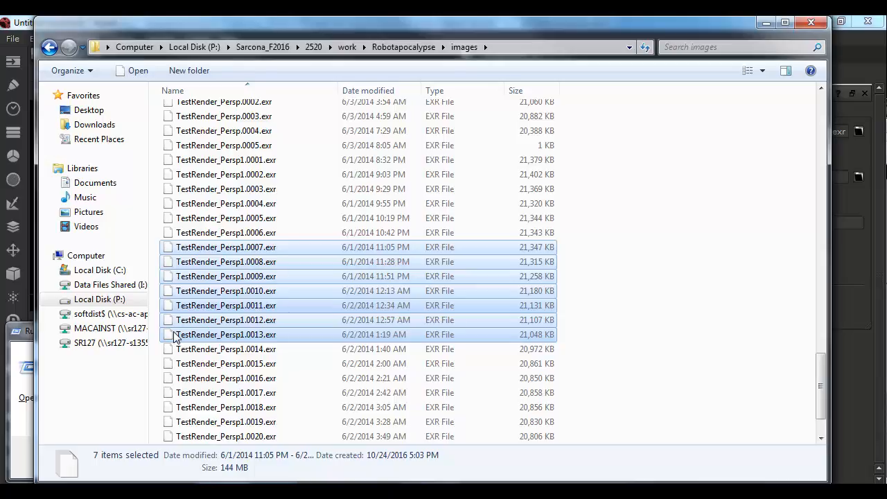
# Step: Return to NukeX, enlarge the node graph area, and move the Viewer1 node farther below Read1
pyautogui.hotkey('alt', 'Tab')
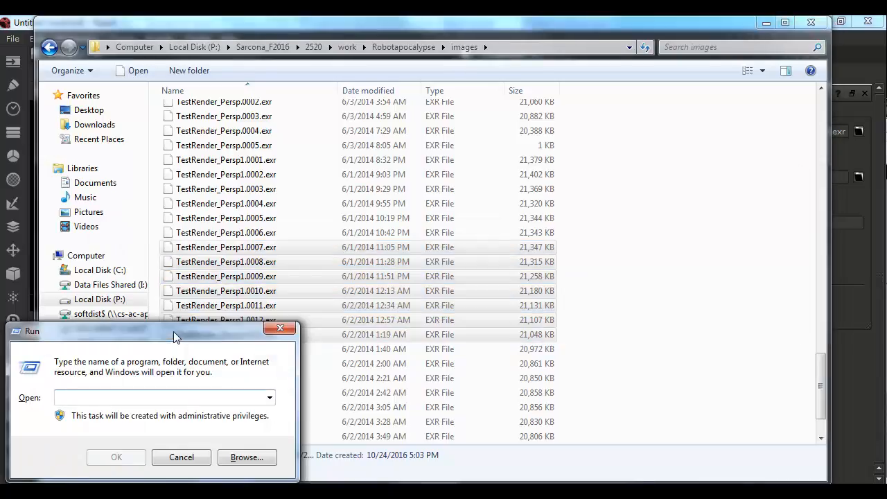
pyautogui.hotkey('alt', 'Tab')
pyautogui.hotkey('alt', 'Tab')
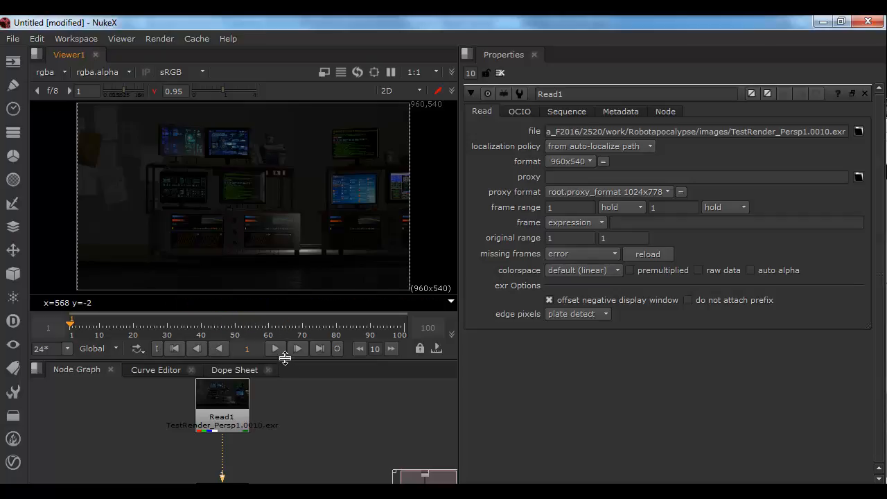
pyautogui.moveTo(286, 358); pyautogui.dragTo(283, 311)
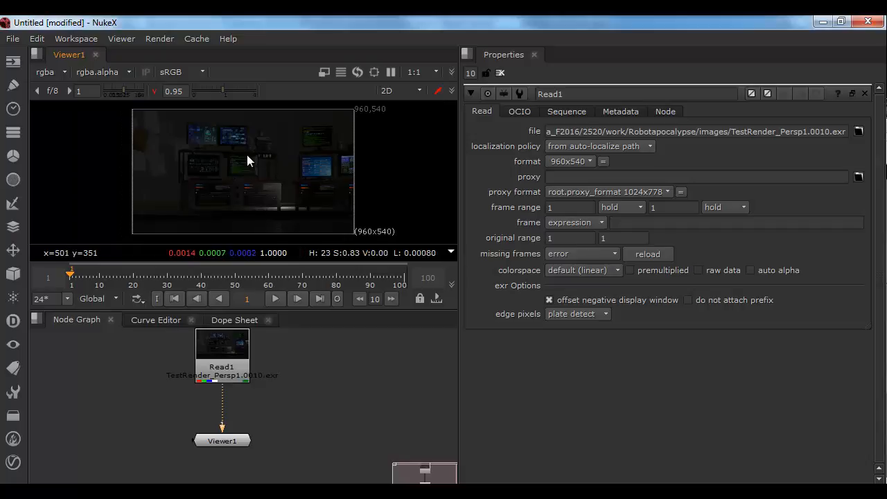
pyautogui.moveTo(232, 440); pyautogui.dragTo(231, 465)
# Step: Insert a Grade node after Read1, try its whitepoint at 0.12, and lower it to 0
pyautogui.moveTo(223, 365); pyautogui.dragTo(224, 368)
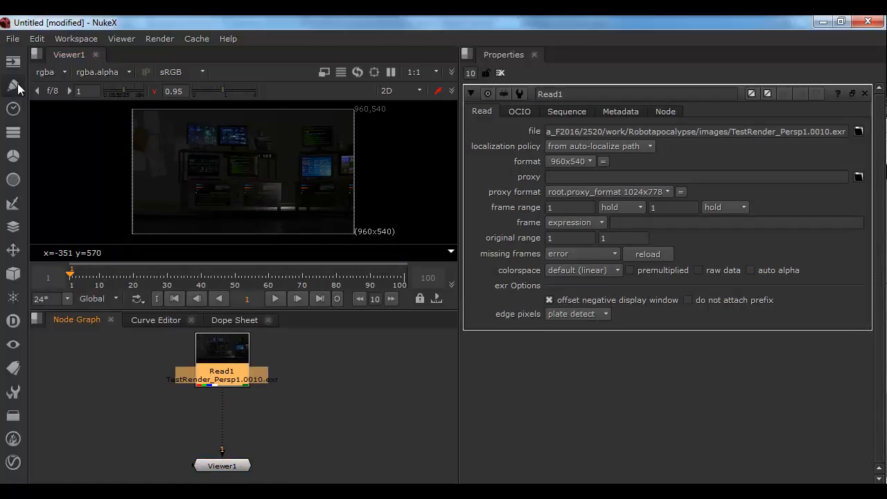
pyautogui.click(13, 158)
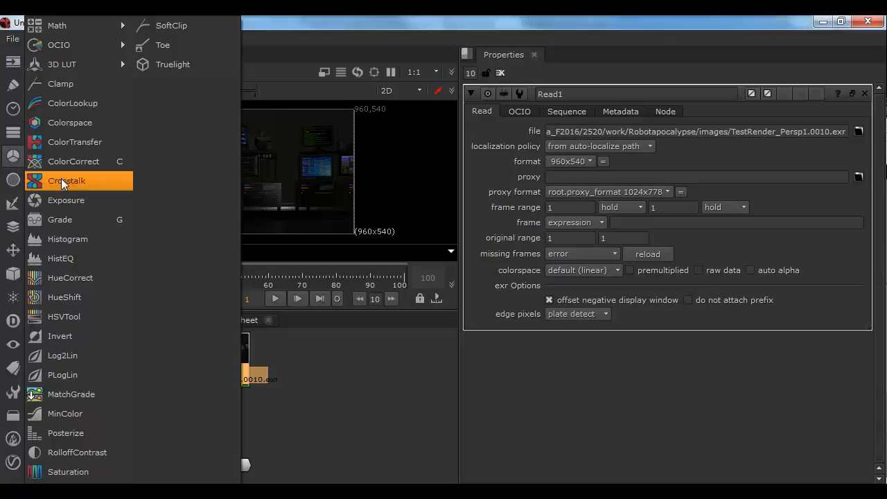
pyautogui.click(69, 218)
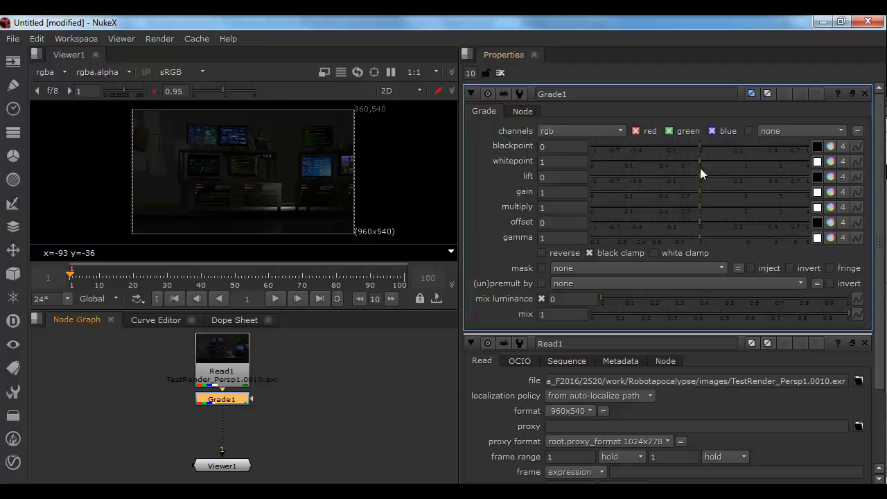
pyautogui.moveTo(700, 162); pyautogui.dragTo(628, 156)
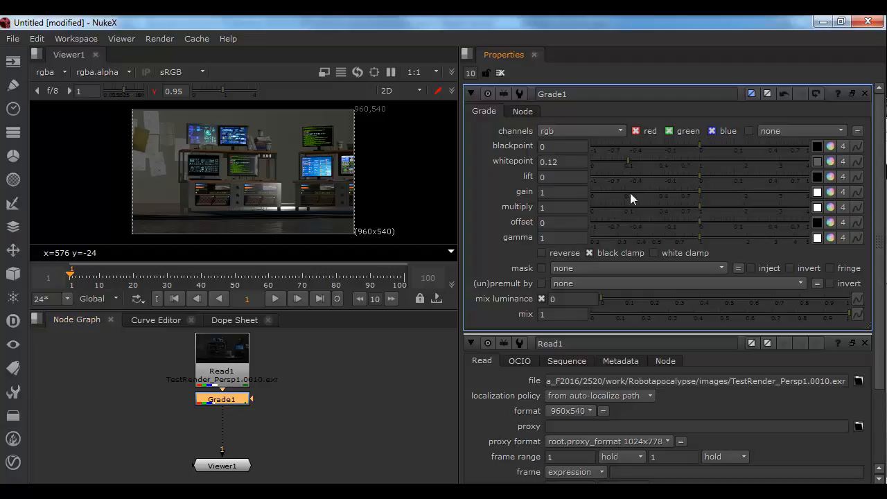
pyautogui.moveTo(627, 160); pyautogui.dragTo(591, 161)
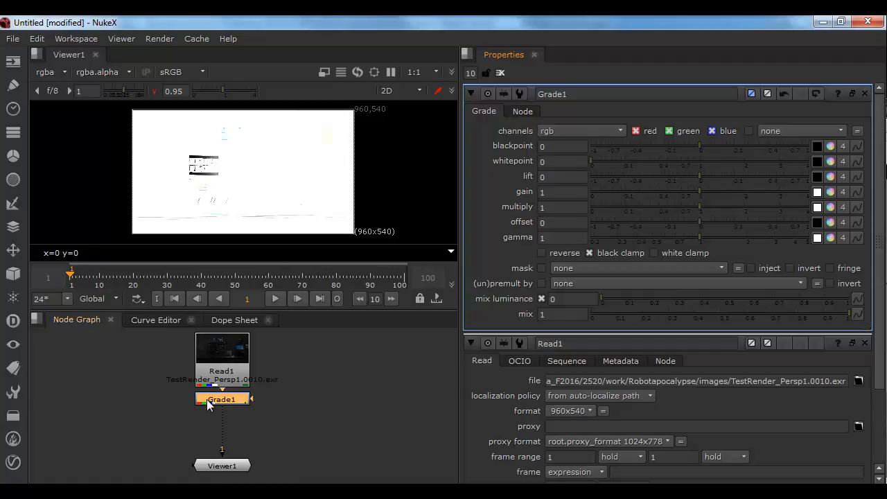
# Step: Add a second Grade node after Grade1 and raise its whitepoint to 4, and further to 20
pyautogui.press('g')
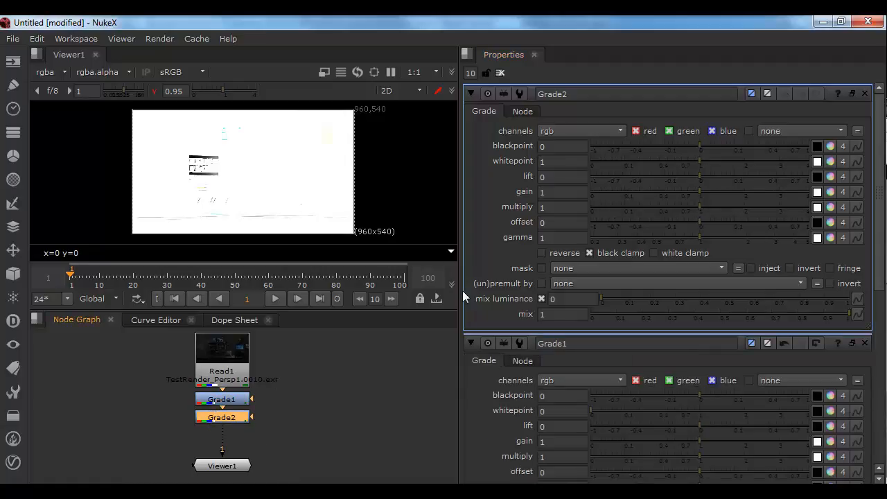
pyautogui.click(707, 161)
pyautogui.moveTo(707, 160); pyautogui.dragTo(819, 161)
pyautogui.click(562, 161)
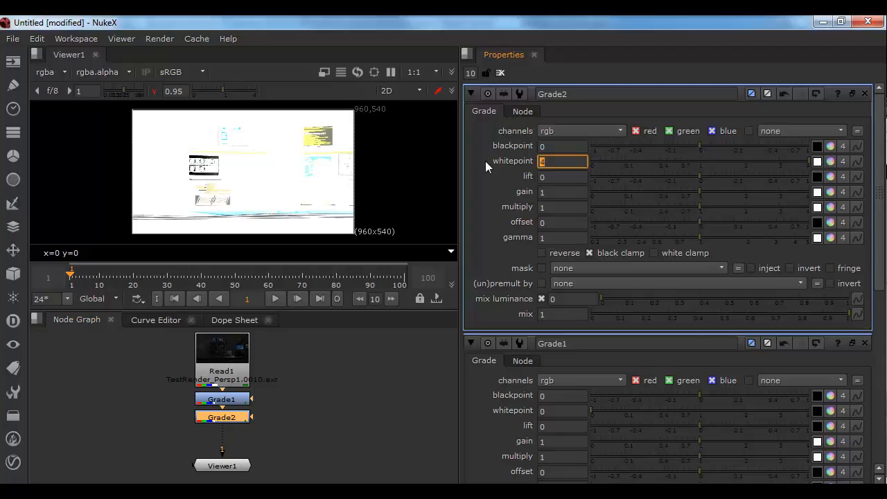
pyautogui.write('20')
pyautogui.press('Return')
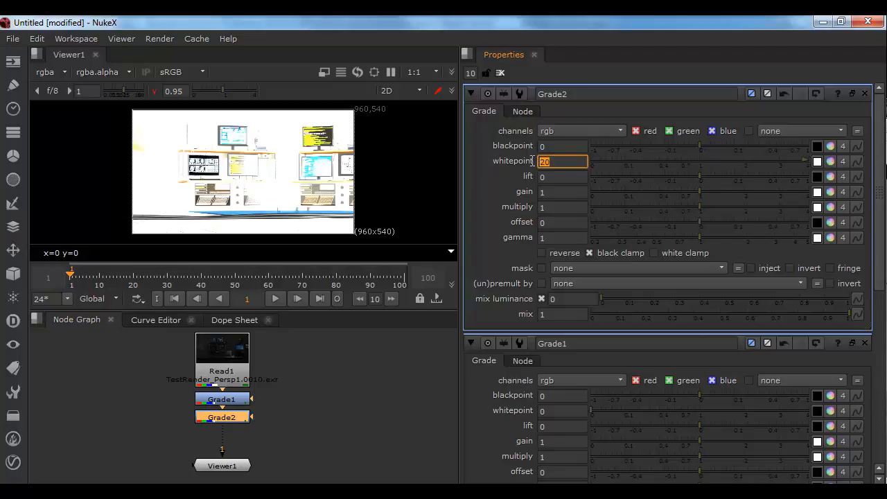
# Step: Increase the second Grade node's whitepoint in stages through 40, 60, 80 and 125 to 150
pyautogui.write('40')
pyautogui.press('Return')
pyautogui.write('60')
pyautogui.press('Return')
pyautogui.write('80')
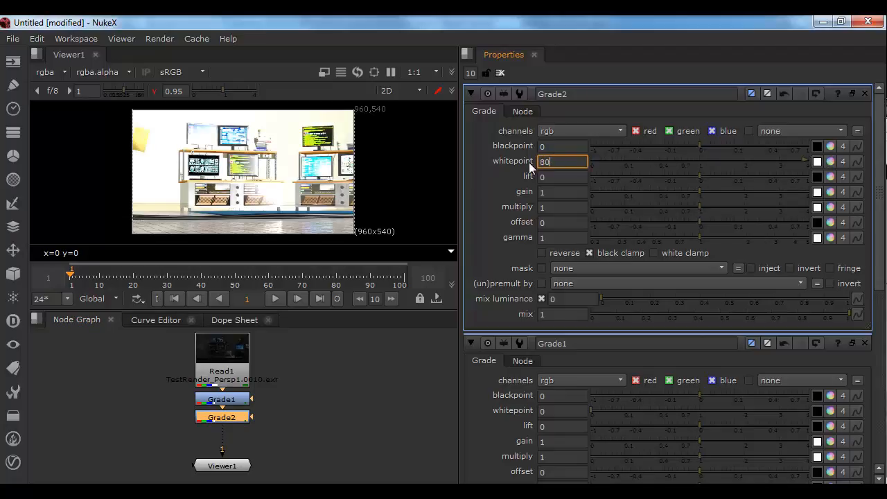
pyautogui.press('Return')
pyautogui.write('1')
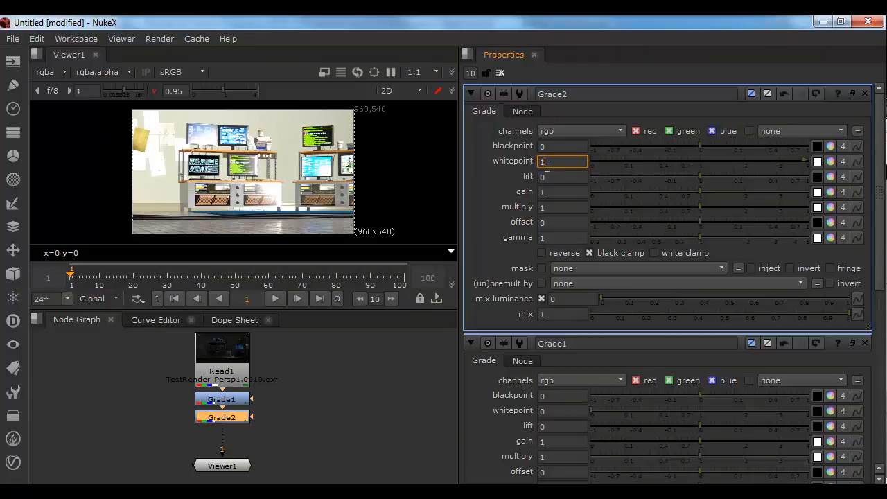
pyautogui.write('25')
pyautogui.press('Return')
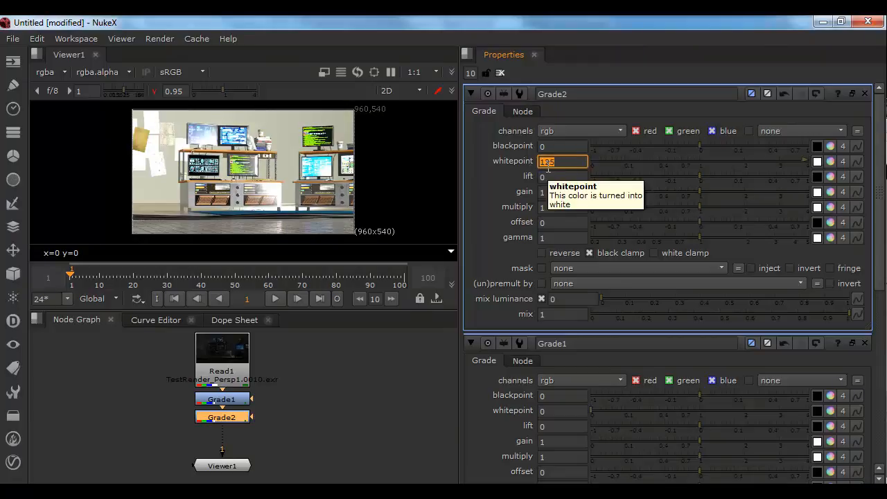
pyautogui.write('150')
pyautogui.press('Return')
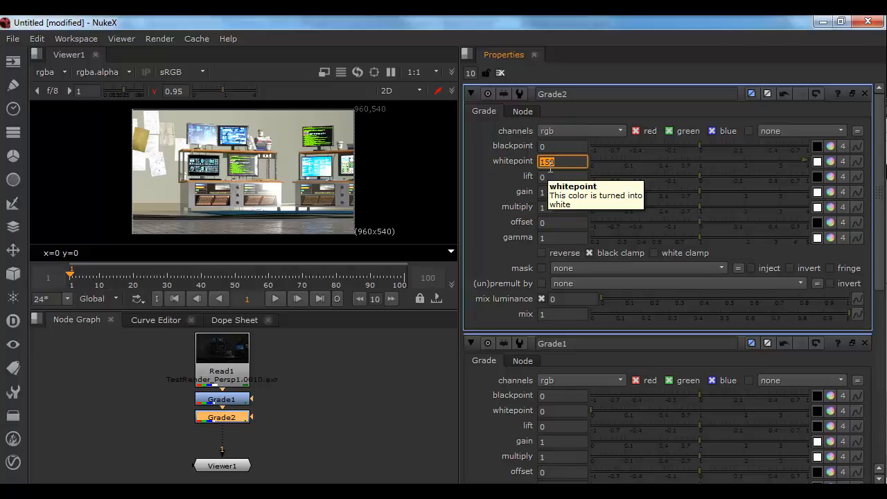
# Step: Delete the second Grade node and set Grade1's whitepoint to 0.035
pyautogui.click(222, 417)
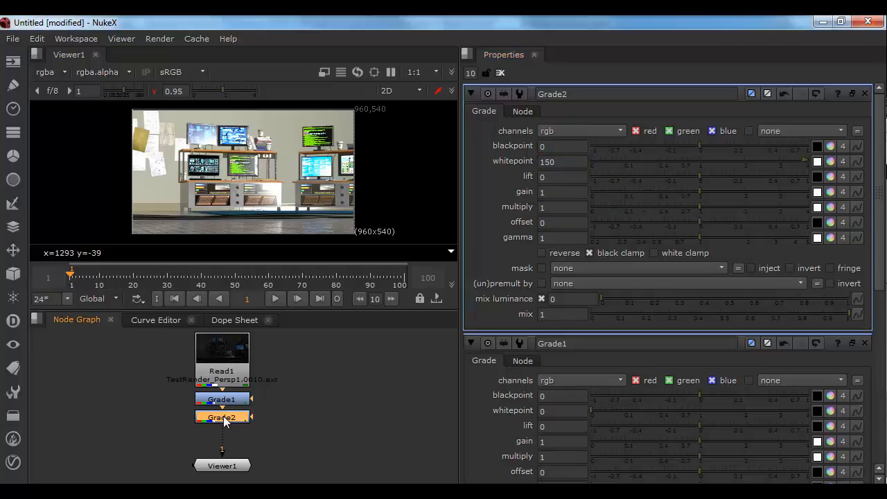
pyautogui.press('Delete')
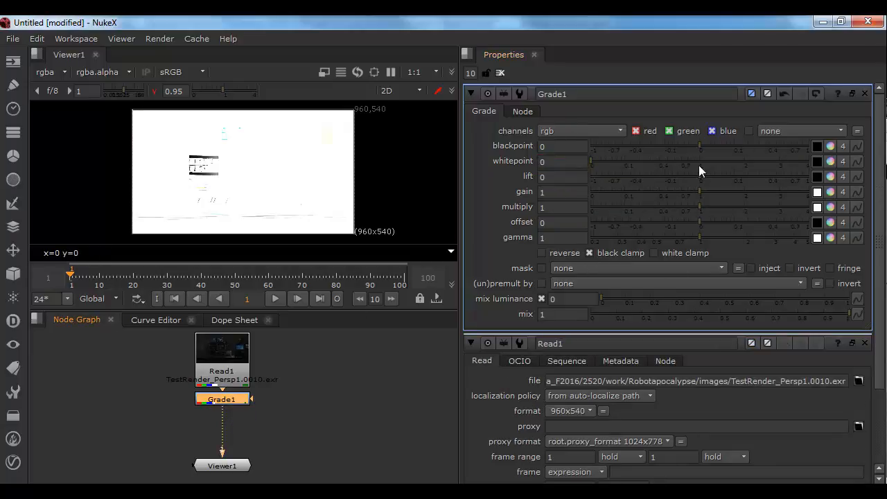
pyautogui.moveTo(615, 160)
pyautogui.mouseDown()
pyautogui.moveTo(662, 161)
pyautogui.moveTo(611, 167)
pyautogui.mouseUp()
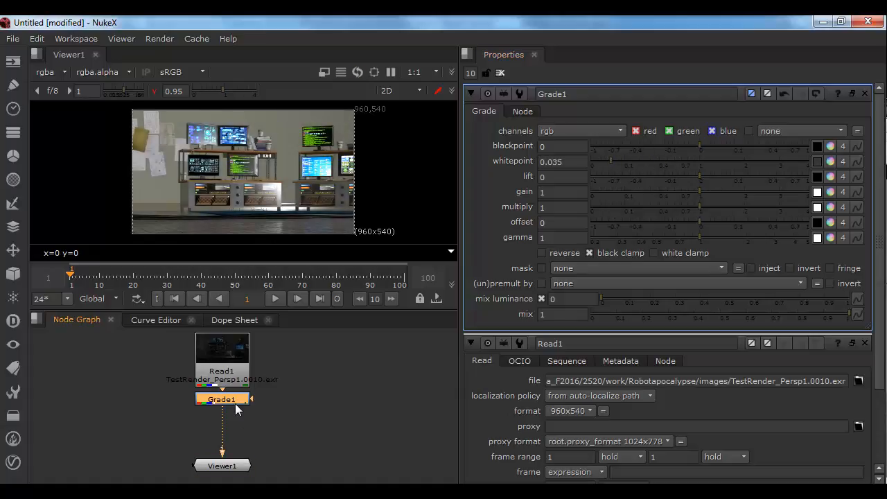
# Step: Separate Read1 from Grade1 by moving it up and slightly to the left, leaving the chain down to Viewer1 clearly visible
pyautogui.moveTo(228, 379); pyautogui.dragTo(200, 350)
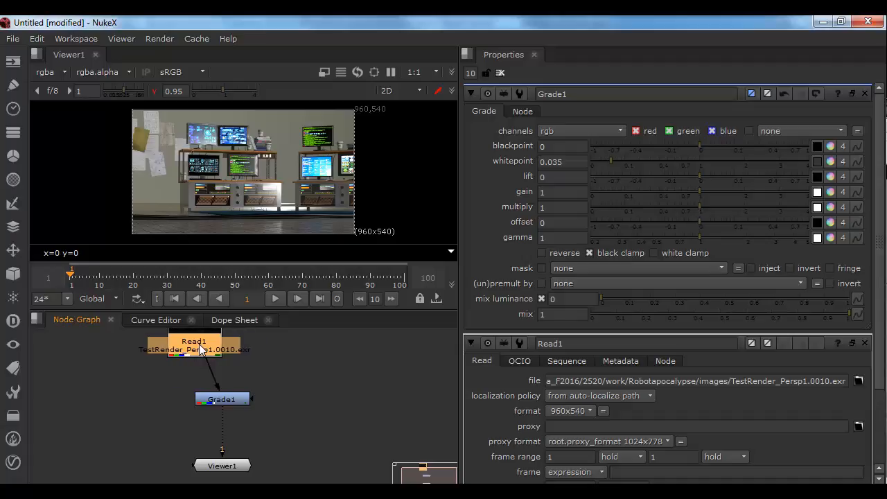
pyautogui.click(227, 401)
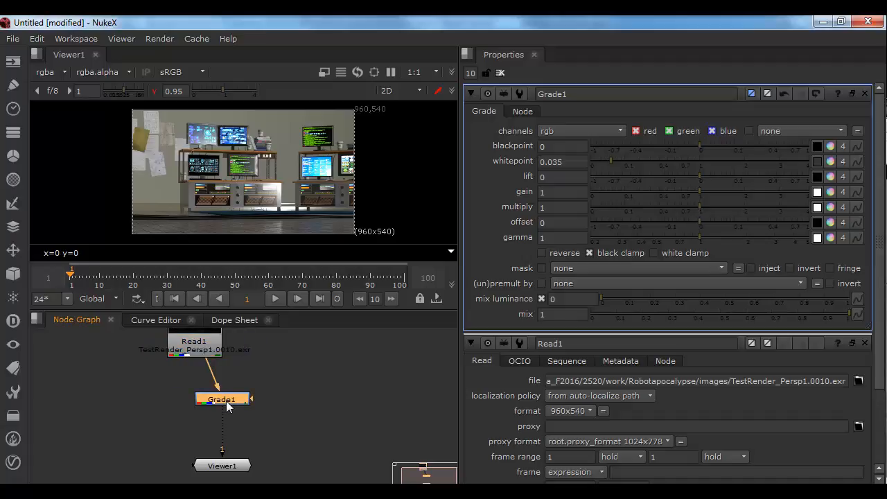
pyautogui.click(227, 466)
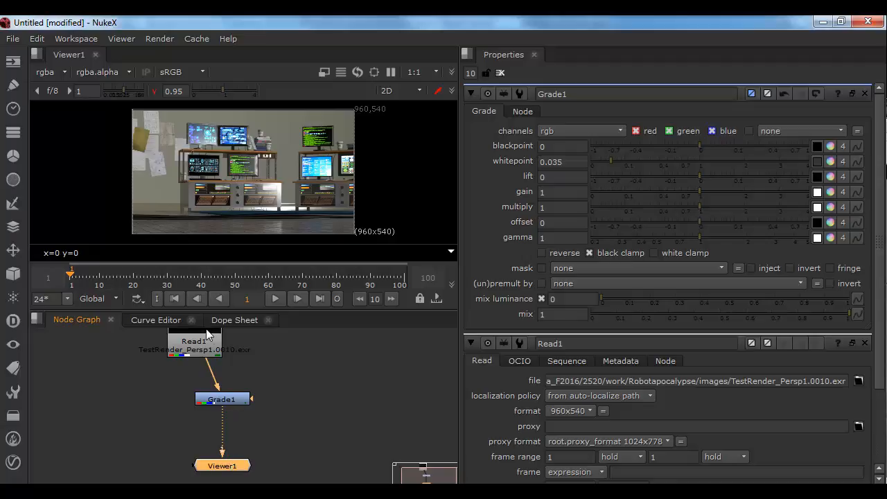
pyautogui.moveTo(209, 334); pyautogui.dragTo(207, 339)
pyautogui.click(228, 400)
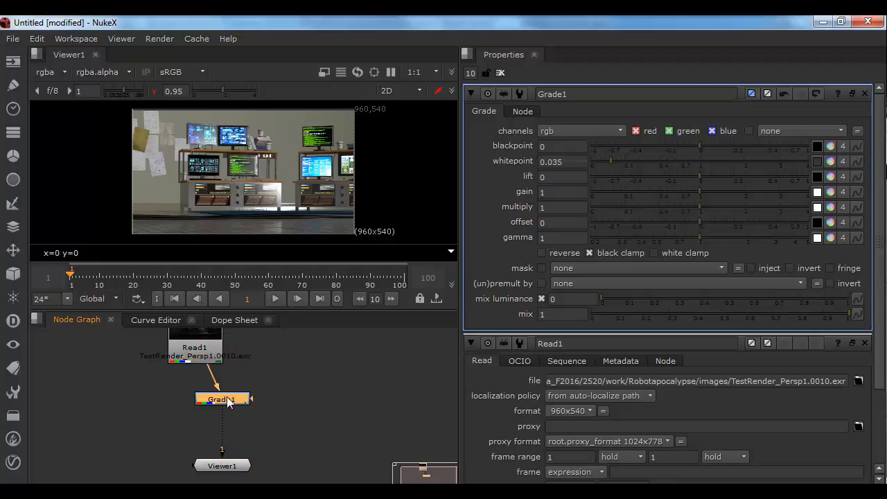
pyautogui.click(234, 467)
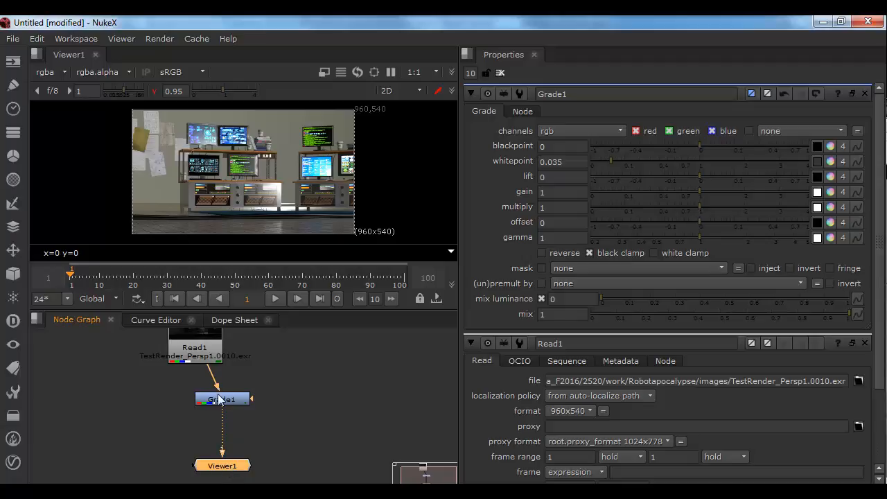
# Step: Move Grade1 beneath Read1, detach Viewer1 from Grade1, shift Viewer1 slightly, and reconnect it to Grade1
pyautogui.moveTo(222, 399); pyautogui.dragTo(195, 397)
pyautogui.moveTo(220, 456); pyautogui.dragTo(203, 418)
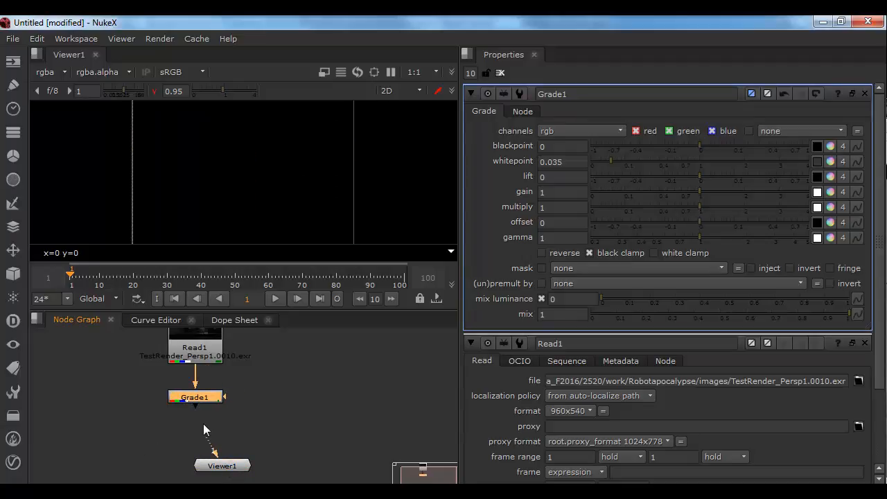
pyautogui.moveTo(219, 464)
pyautogui.mouseDown()
pyautogui.moveTo(276, 464)
pyautogui.moveTo(291, 440)
pyautogui.moveTo(208, 463)
pyautogui.mouseUp()
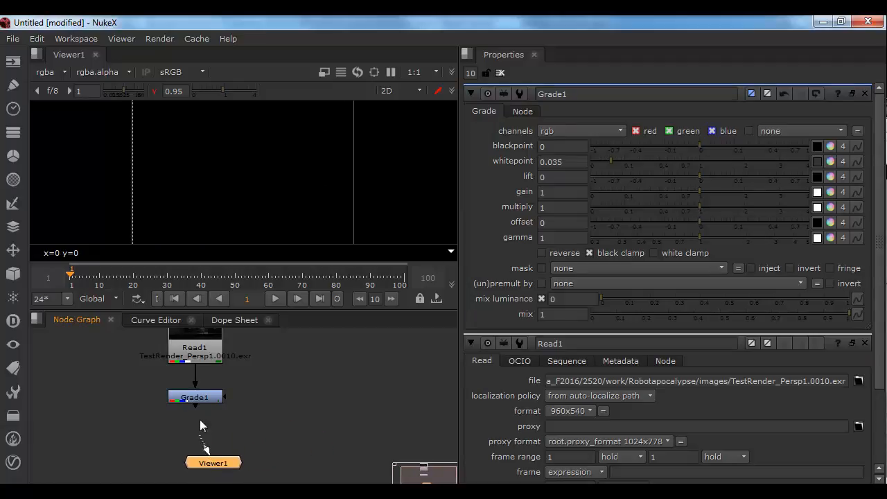
pyautogui.moveTo(200, 419); pyautogui.dragTo(221, 403)
# Step: Line up Read1 over Grade1 and move Grade1 up directly below it
pyautogui.click(196, 348)
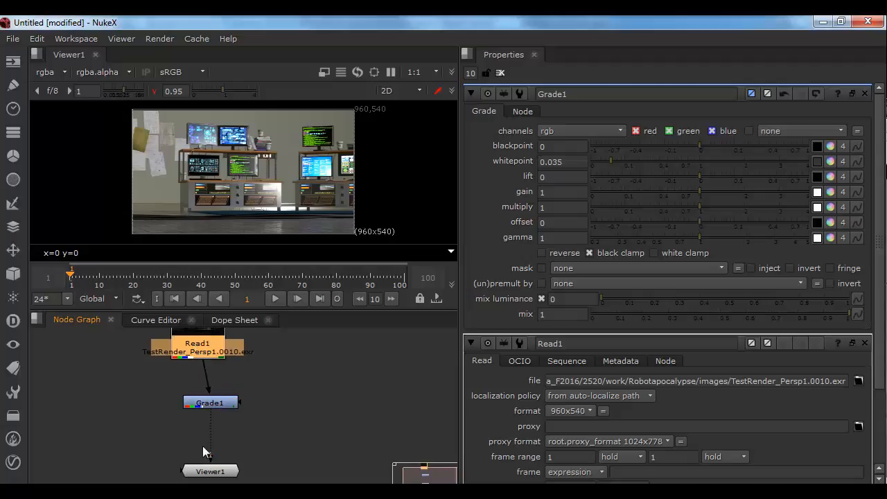
pyautogui.moveTo(207, 351); pyautogui.dragTo(219, 351)
pyautogui.moveTo(218, 405); pyautogui.dragTo(217, 375)
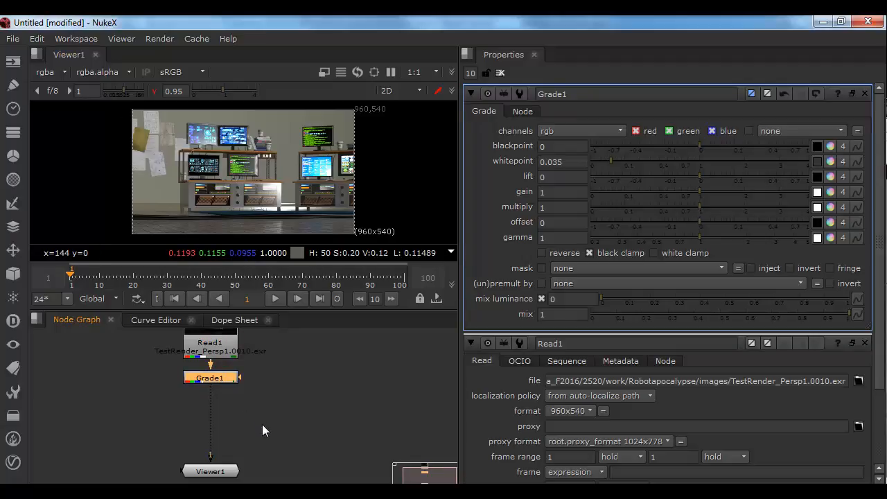
# Step: Add a Shuffle node to the left of Grade1 and connect its input to Read1
pyautogui.scroll(5, 278, 195)
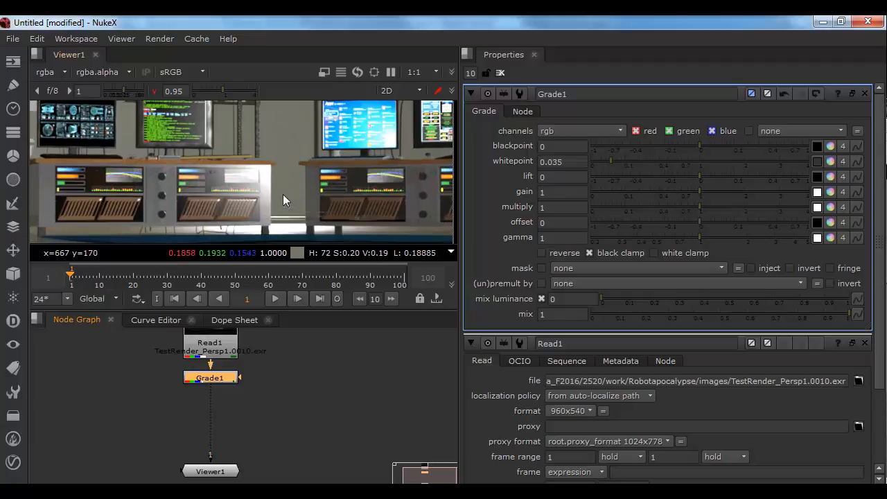
pyautogui.moveTo(219, 167); pyautogui.dragTo(282, 112, button='middle')
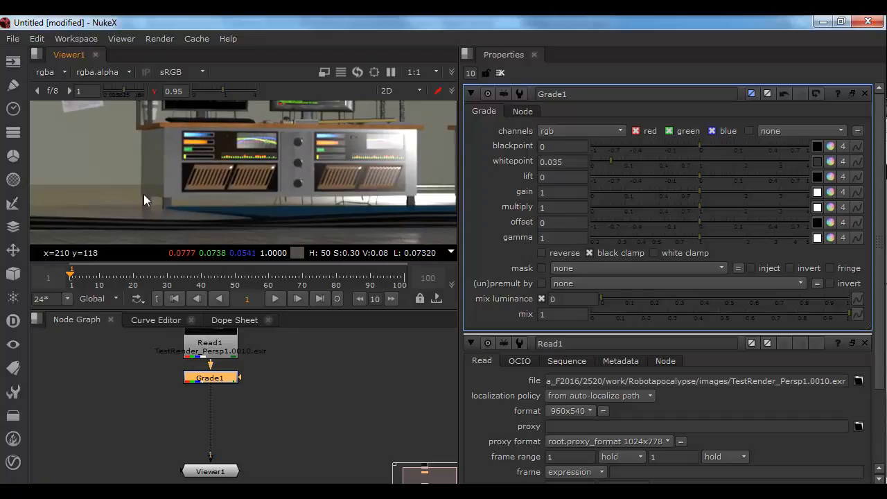
pyautogui.moveTo(146, 392); pyautogui.dragTo(234, 423, button='middle')
pyautogui.click(134, 400)
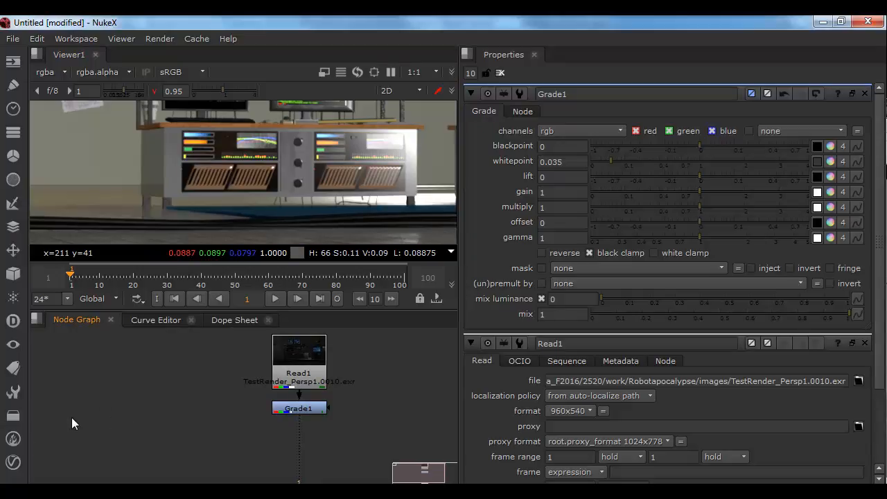
pyautogui.click(16, 232)
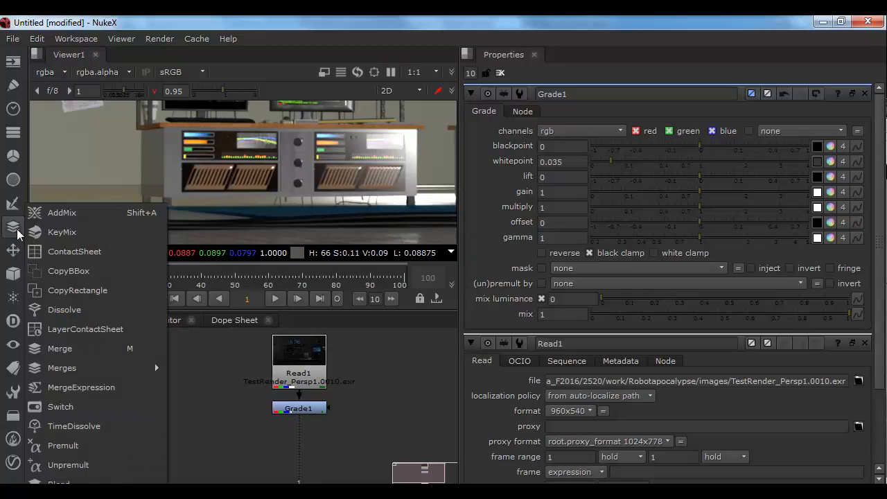
pyautogui.click(13, 132)
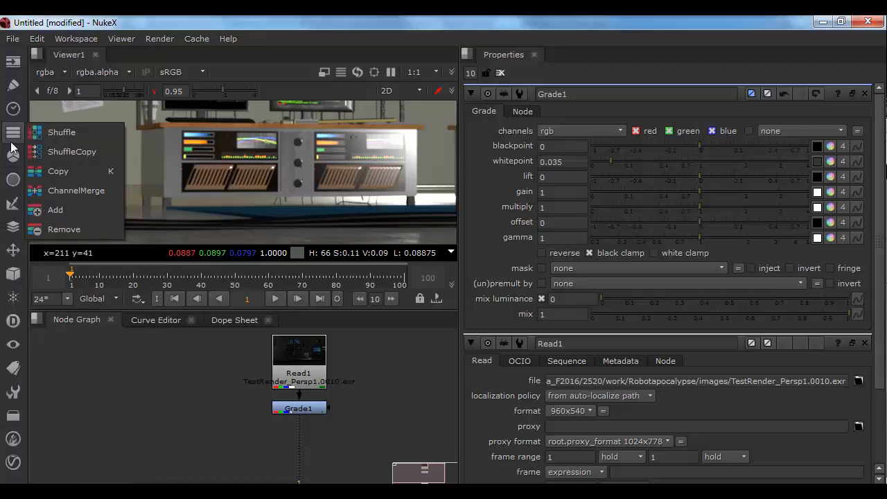
pyautogui.click(79, 131)
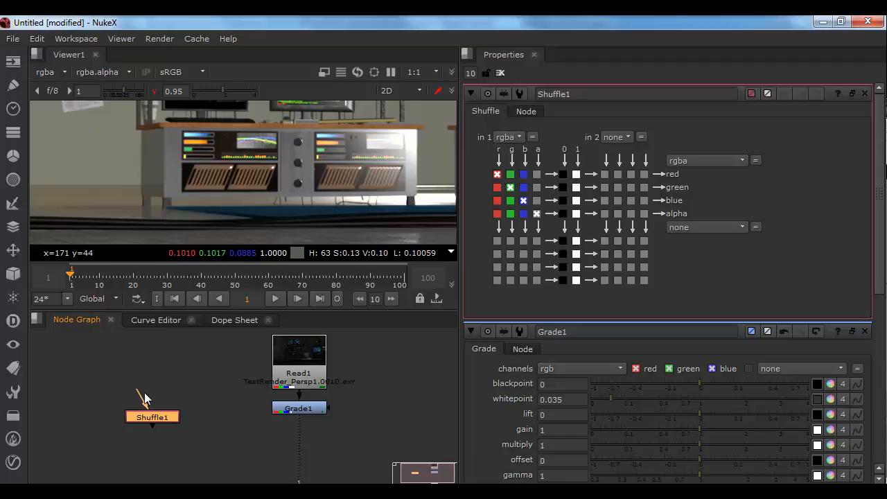
pyautogui.moveTo(140, 397); pyautogui.dragTo(293, 371)
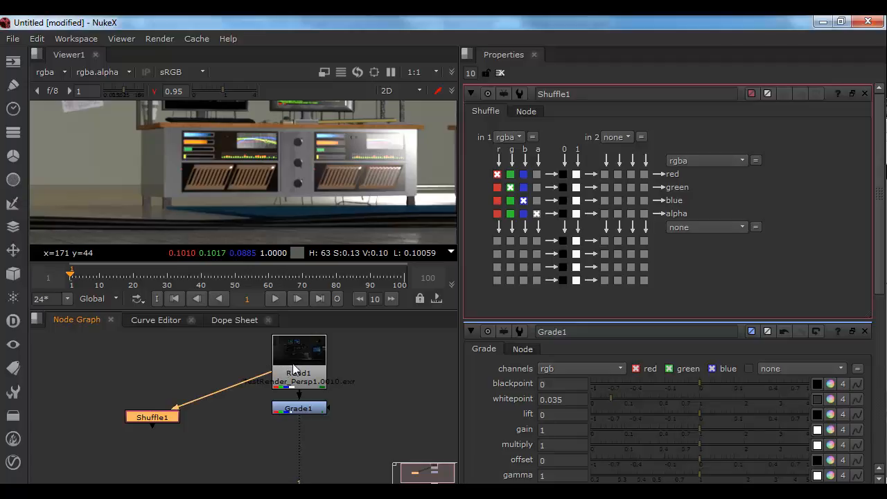
# Step: Set the Shuffle node's first input layer to AO_AO_persp1 and rename the node AO_Shuffle
pyautogui.click(510, 137)
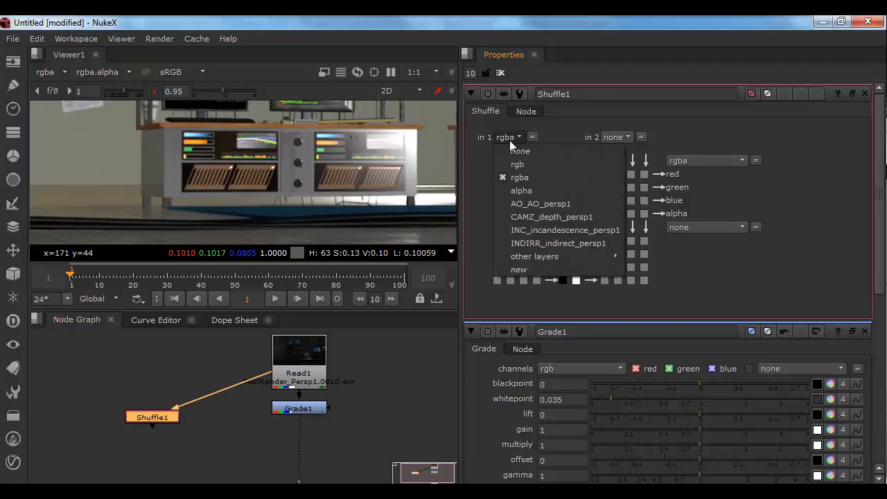
pyautogui.click(539, 208)
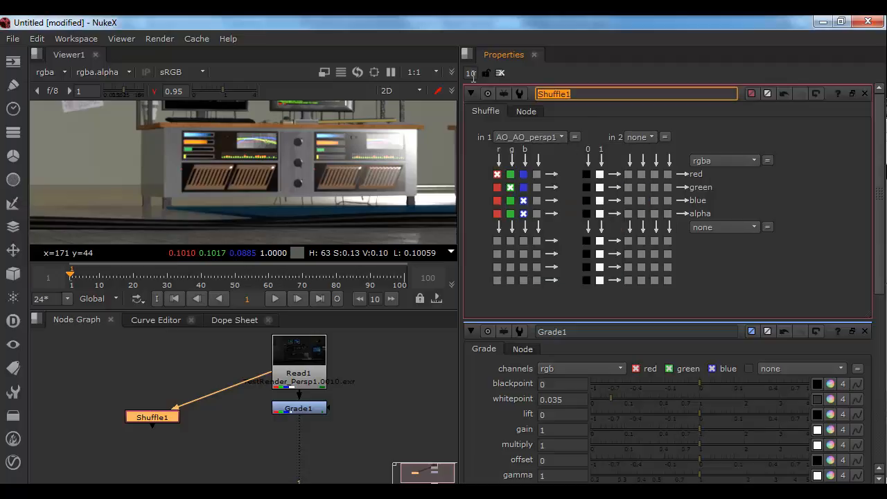
pyautogui.write('AO_Shuffle')
pyautogui.press('Return')
# Step: Move Read1 farther above Grade1 and bring the whole tree down to Viewer1 into view
pyautogui.moveTo(375, 396); pyautogui.dragTo(327, 427, button='middle')
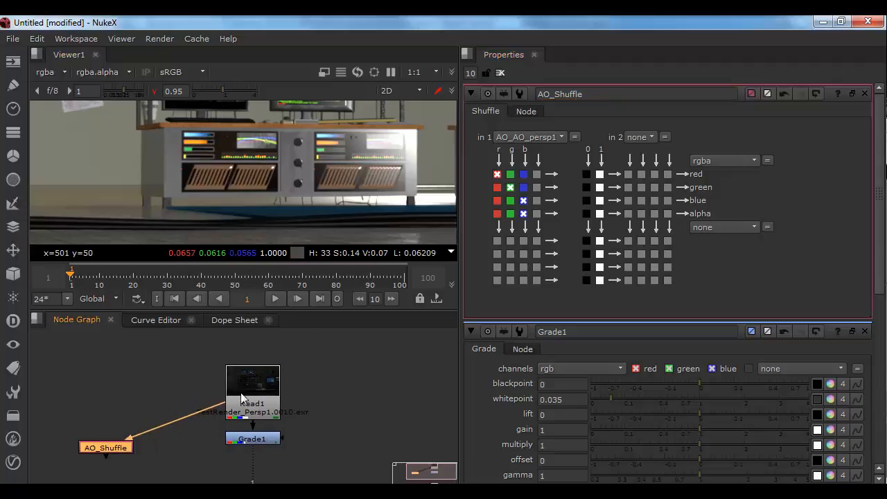
pyautogui.moveTo(241, 398); pyautogui.dragTo(241, 370)
pyautogui.press('1')
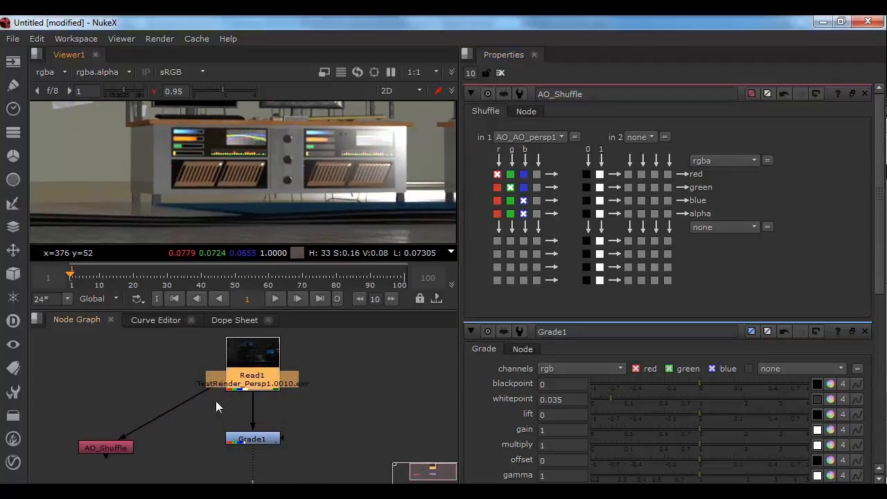
pyautogui.moveTo(345, 449); pyautogui.dragTo(374, 403, button='middle')
pyautogui.keyDown('alt'); pyautogui.moveTo(375, 403); pyautogui.dragTo(337, 402, button='middle'); pyautogui.keyUp('alt')
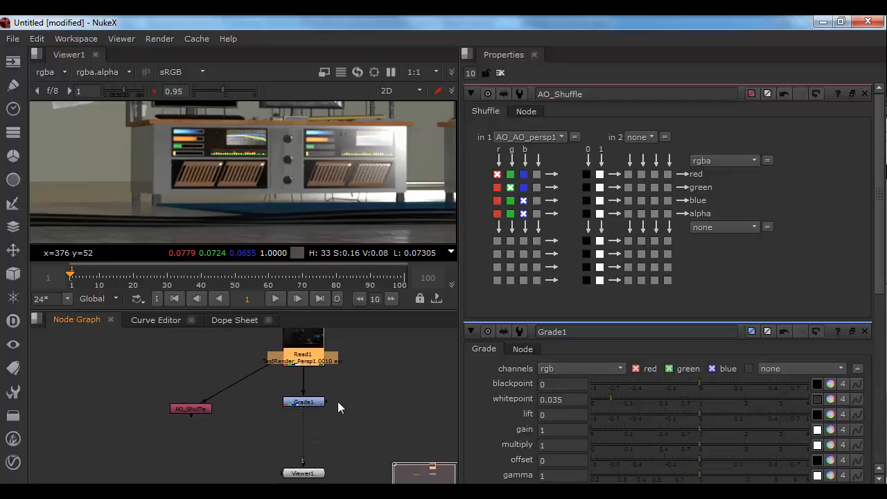
# Step: Connect Viewer1 to AO_Shuffle to inspect the ambient occlusion pass, and check the viewer's list of layers
pyautogui.moveTo(304, 415); pyautogui.dragTo(197, 410)
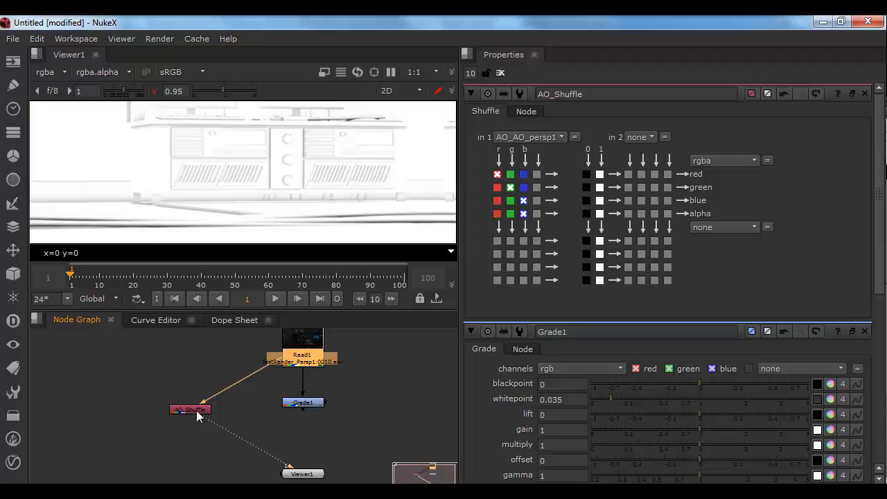
pyautogui.moveTo(208, 422)
pyautogui.mouseDown()
pyautogui.moveTo(302, 413)
pyautogui.moveTo(302, 404)
pyautogui.moveTo(206, 414)
pyautogui.moveTo(214, 424)
pyautogui.moveTo(301, 406)
pyautogui.moveTo(201, 412)
pyautogui.mouseUp()
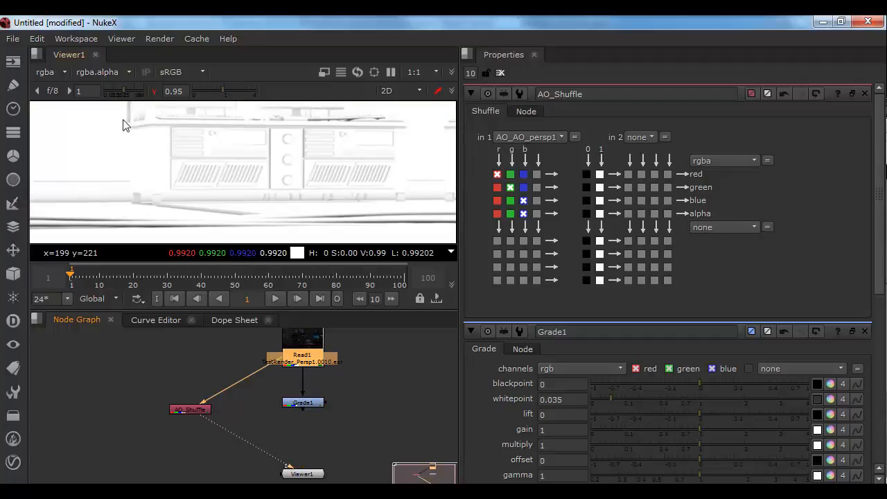
pyautogui.click(51, 71)
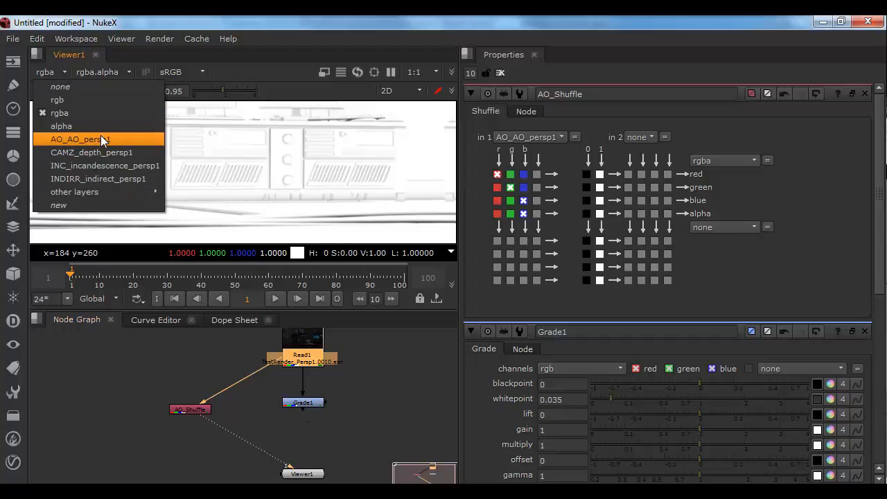
pyautogui.click(199, 429)
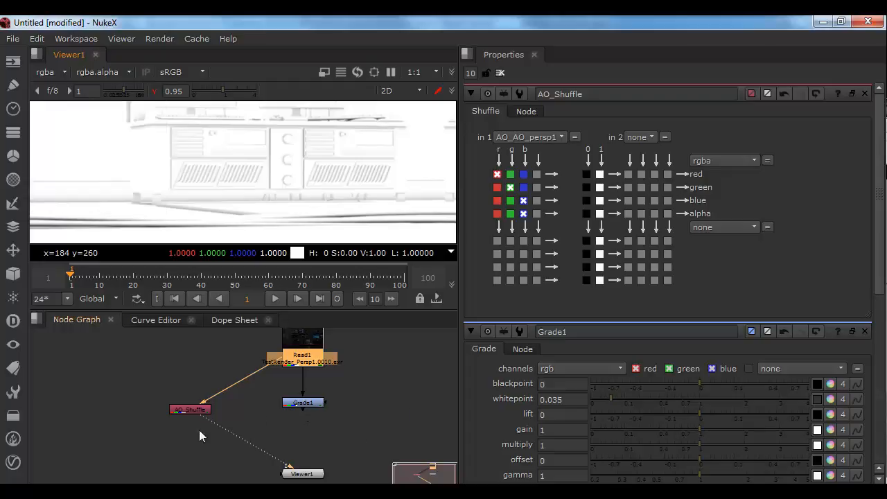
# Step: Reconnect Viewer1 to Grade1 and move AO_Shuffle slightly up and to the left
pyautogui.moveTo(188, 408); pyautogui.dragTo(298, 411)
pyautogui.moveTo(192, 400)
pyautogui.mouseDown()
pyautogui.moveTo(181, 388)
pyautogui.moveTo(197, 393)
pyautogui.moveTo(179, 400)
pyautogui.mouseUp()
pyautogui.click(319, 402)
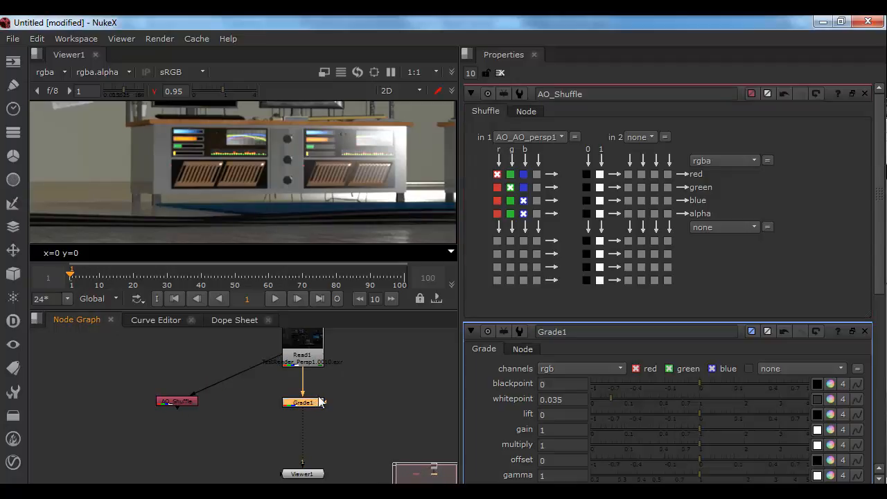
# Step: Add a Merge node in the space between AO_Shuffle and Grade1
pyautogui.click(19, 232)
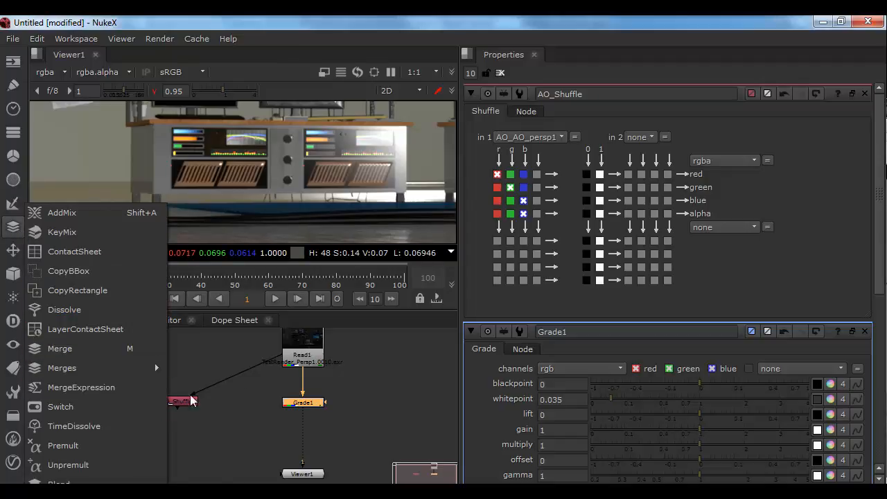
pyautogui.click(317, 413)
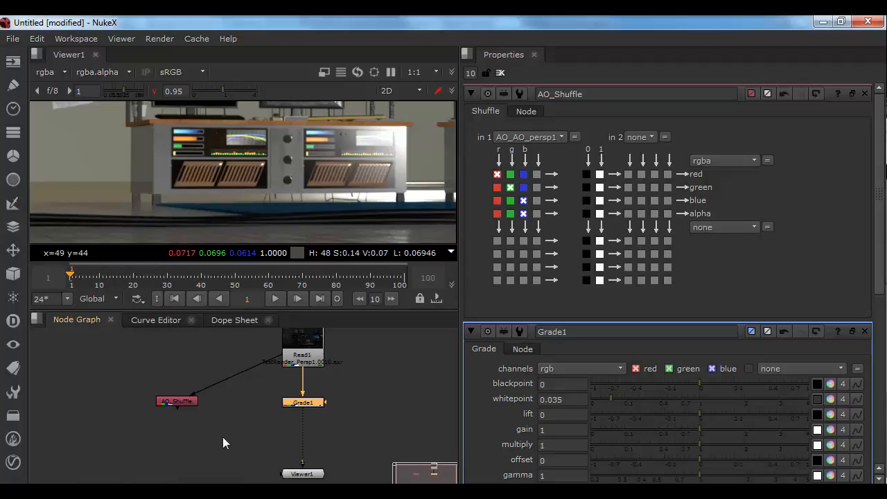
pyautogui.click(235, 430)
pyautogui.click(13, 250)
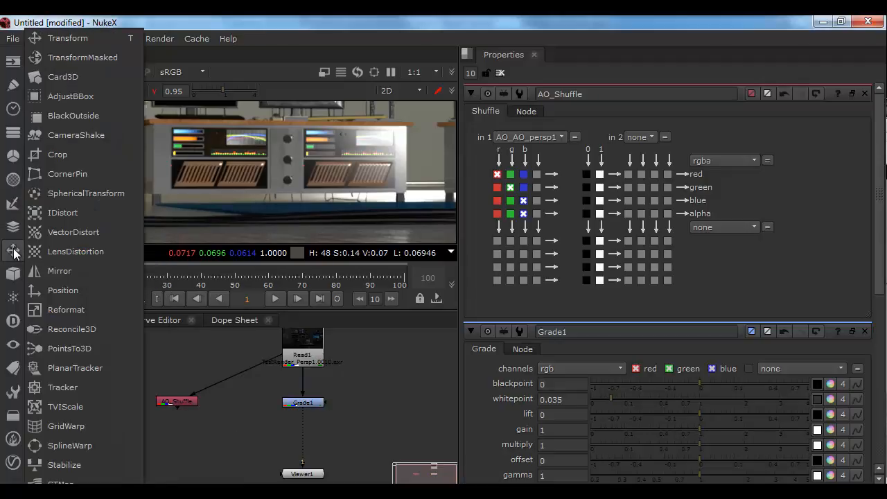
pyautogui.moveTo(14, 231)
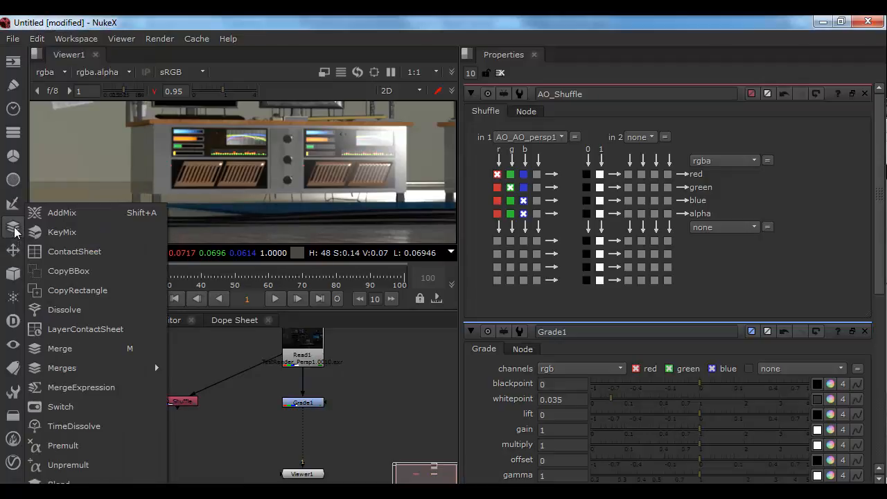
pyautogui.click(85, 350)
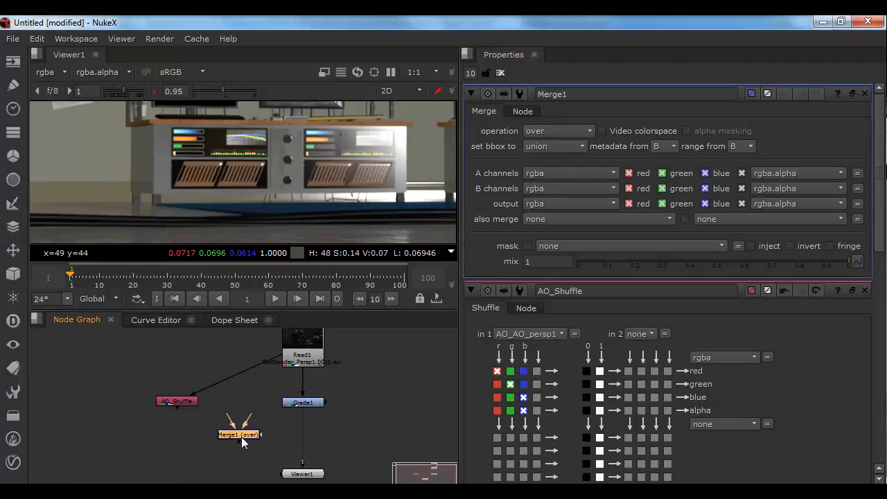
# Step: Connect Merge1's A input to AO_Shuffle and its B input to Grade1, and position the Merge node between them
pyautogui.scroll(5, 241, 437)
pyautogui.moveTo(214, 390); pyautogui.dragTo(146, 406)
pyautogui.moveTo(253, 395); pyautogui.dragTo(301, 403)
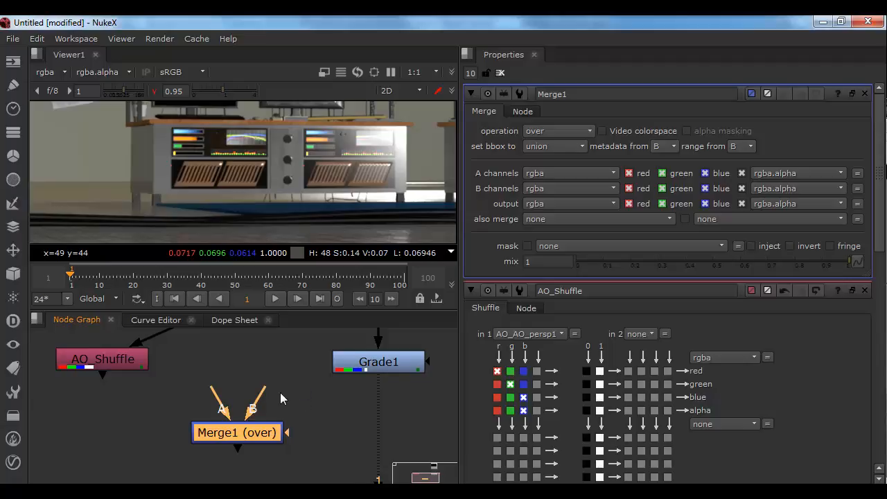
pyautogui.scroll(-2, 280, 392)
pyautogui.moveTo(234, 395); pyautogui.dragTo(152, 367)
pyautogui.moveTo(269, 390); pyautogui.dragTo(343, 372)
pyautogui.moveTo(251, 420); pyautogui.dragTo(260, 416)
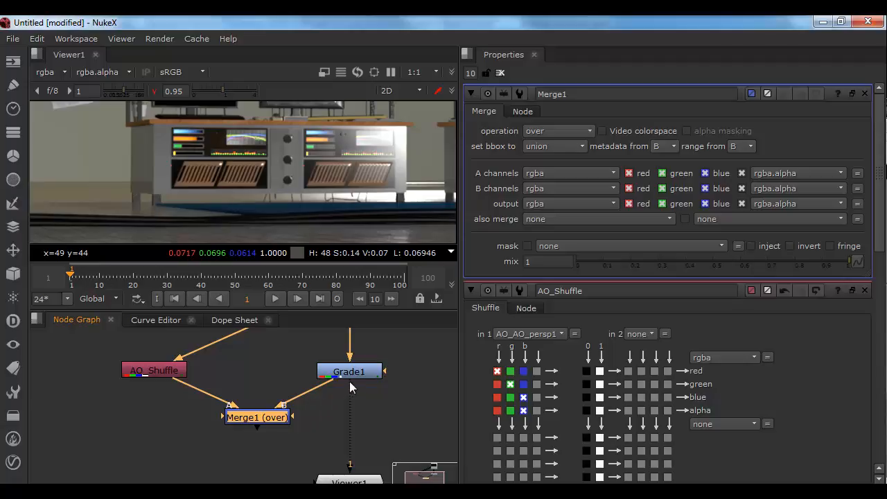
# Step: Connect Viewer1 to Merge1 and set the merge operation to multiply
pyautogui.moveTo(350, 463); pyautogui.dragTo(262, 422)
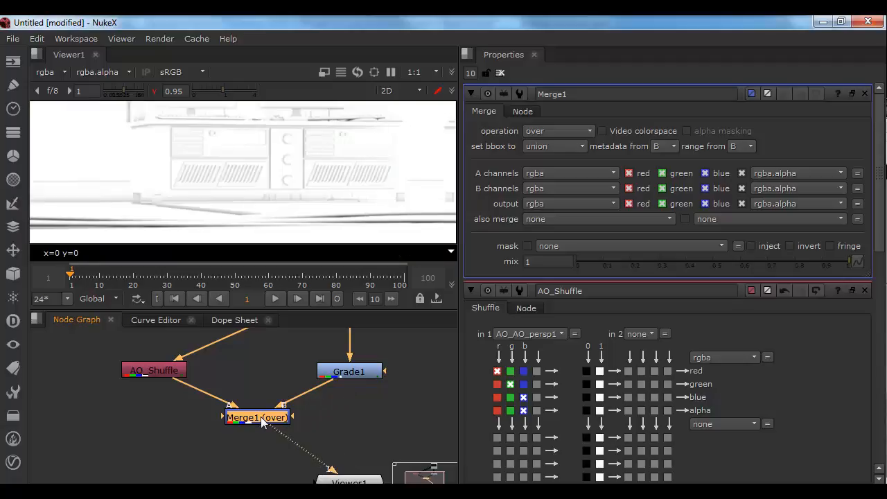
pyautogui.scroll(-4, 314, 211)
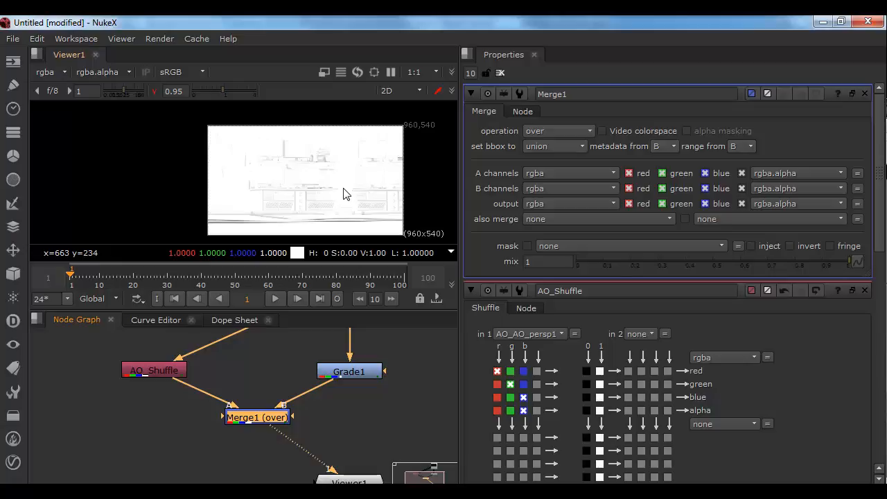
pyautogui.click(532, 131)
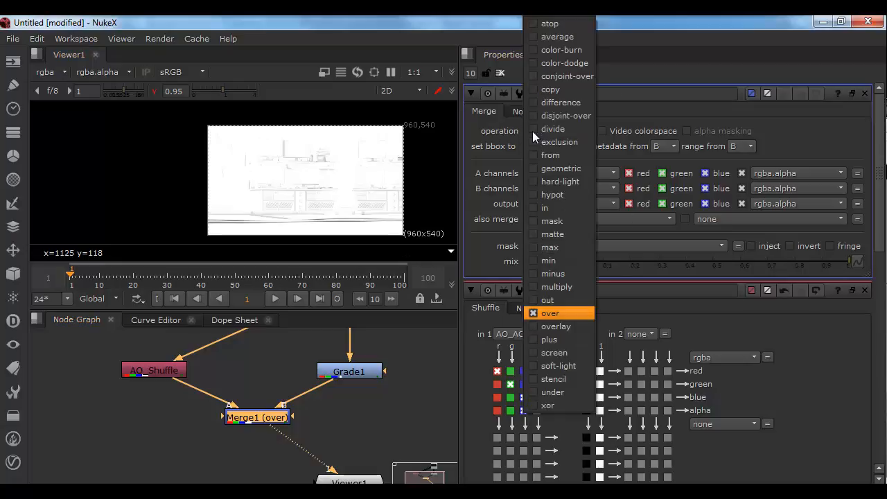
pyautogui.click(565, 288)
pyautogui.scroll(5, 284, 178)
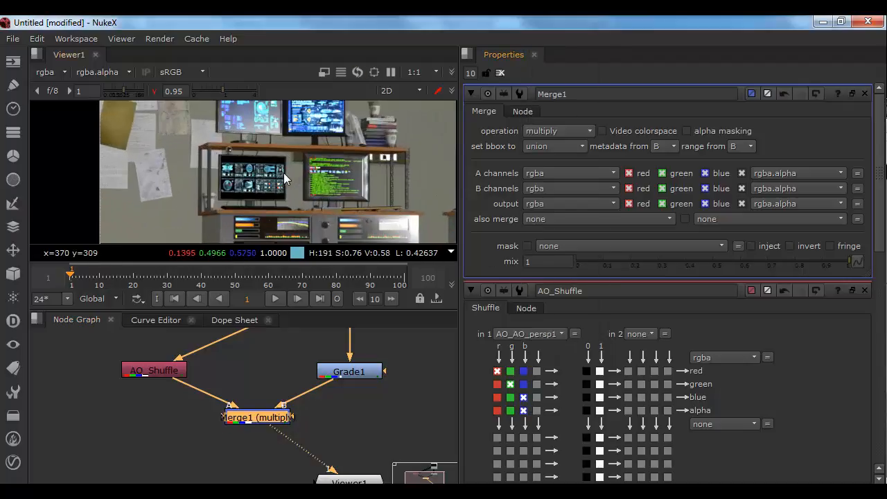
# Step: Enlarge the viewer pane by shrinking the node graph below it, and bring most of the render into view
pyautogui.moveTo(256, 309); pyautogui.dragTo(255, 374)
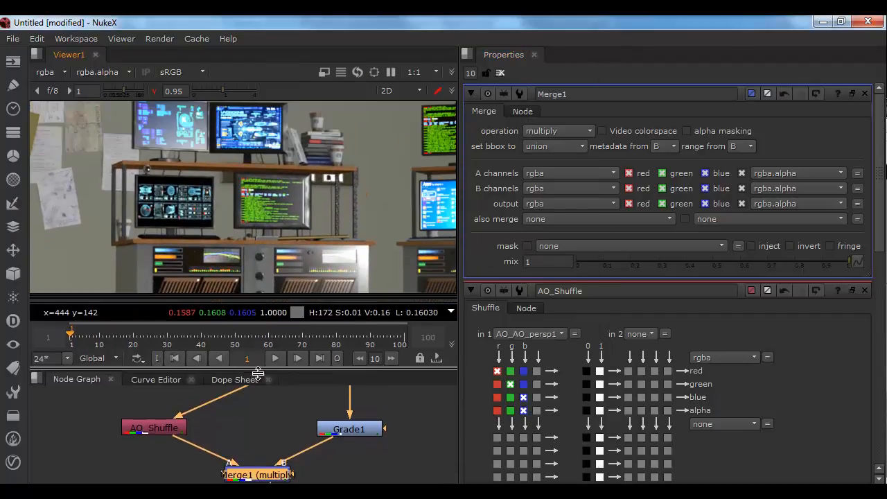
pyautogui.scroll(-3, 243, 232)
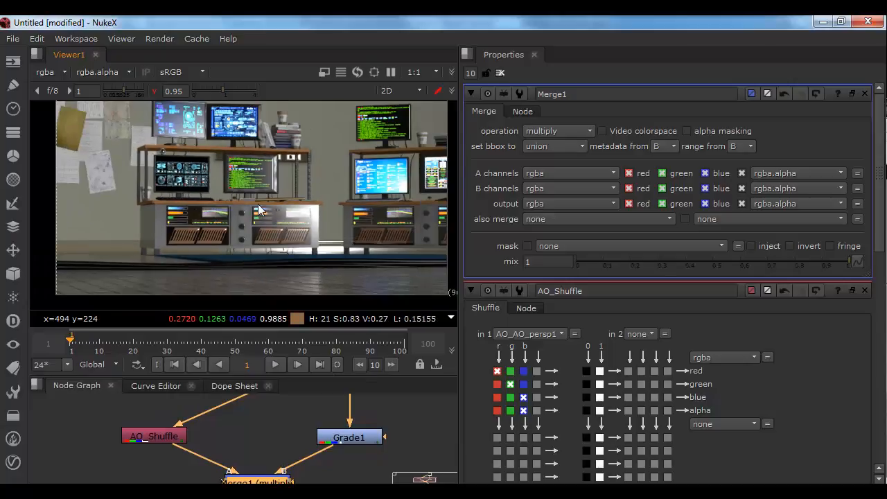
pyautogui.scroll(-2, 229, 223)
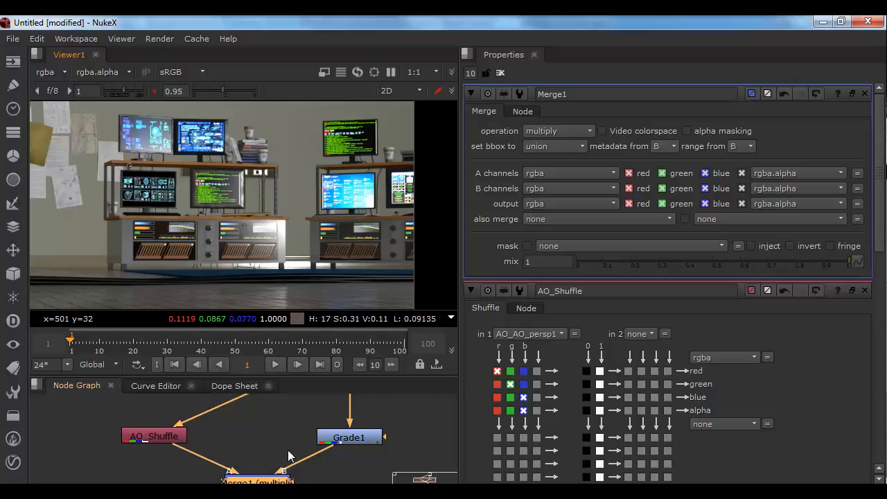
# Step: Disable and re-enable Merge1 repeatedly to compare the whole render with and without the ambient occlusion multiplied in
pyautogui.moveTo(289, 458); pyautogui.dragTo(247, 417, button='middle')
pyautogui.moveTo(229, 451)
pyautogui.mouseDown()
pyautogui.moveTo(295, 423)
pyautogui.moveTo(309, 407)
pyautogui.moveTo(242, 449)
pyautogui.moveTo(273, 448)
pyautogui.moveTo(305, 413)
pyautogui.moveTo(285, 435)
pyautogui.moveTo(238, 453)
pyautogui.moveTo(311, 413)
pyautogui.moveTo(222, 438)
pyautogui.moveTo(226, 448)
pyautogui.moveTo(277, 449)
pyautogui.moveTo(308, 409)
pyautogui.moveTo(293, 431)
pyautogui.moveTo(236, 447)
pyautogui.moveTo(251, 459)
pyautogui.moveTo(316, 416)
pyautogui.moveTo(302, 415)
pyautogui.moveTo(280, 454)
pyautogui.moveTo(242, 438)
pyautogui.mouseUp()
pyautogui.moveTo(313, 415); pyautogui.dragTo(209, 442)
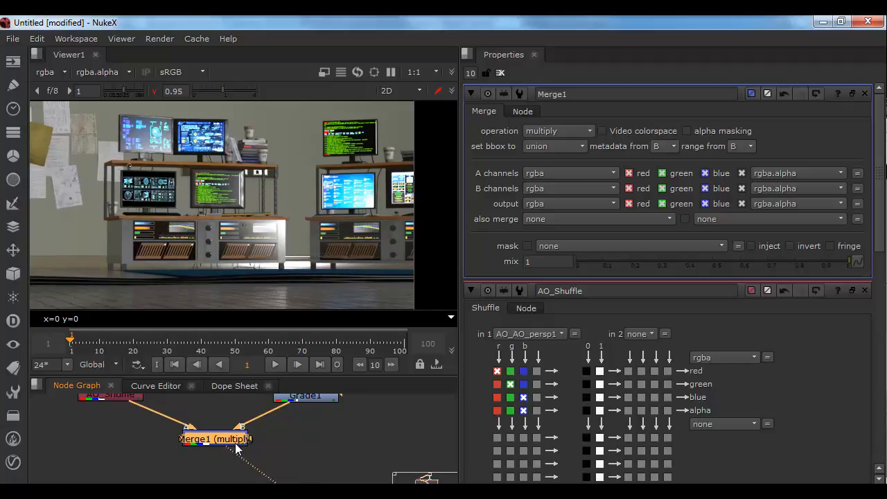
pyautogui.press('d')
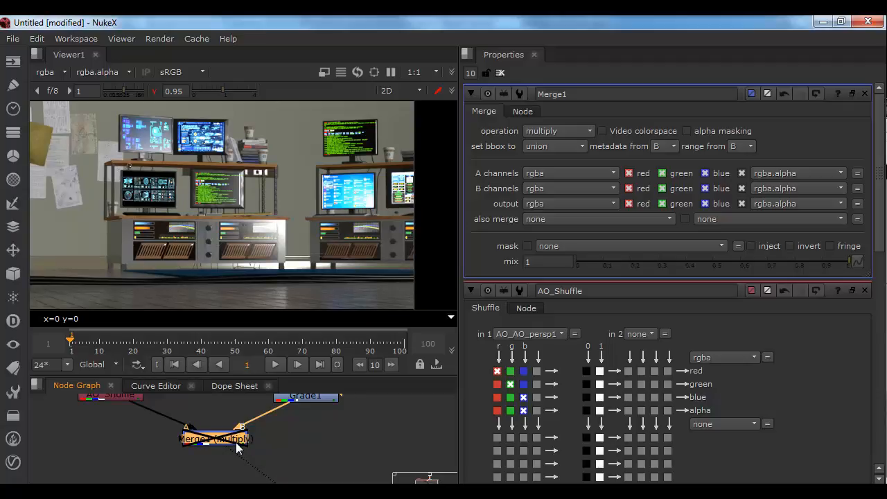
pyautogui.press('d')
pyautogui.press('d')
pyautogui.press('d')
pyautogui.press('d')
pyautogui.press('d')
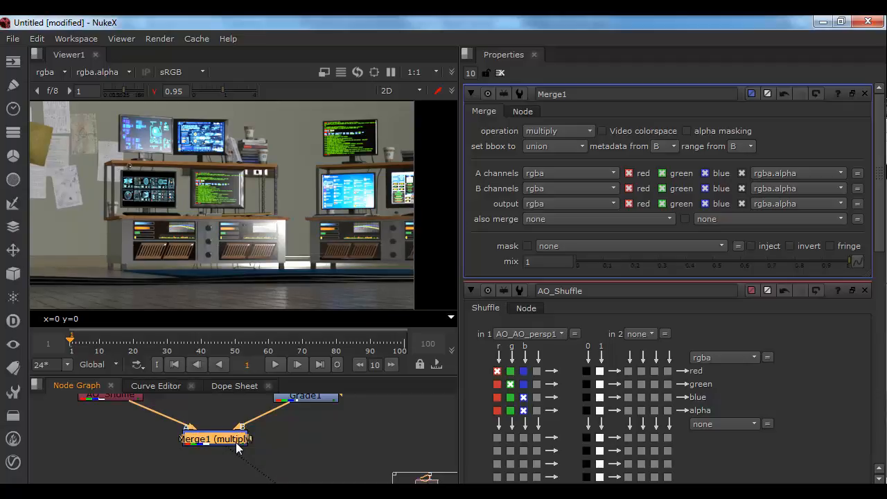
pyautogui.press('d')
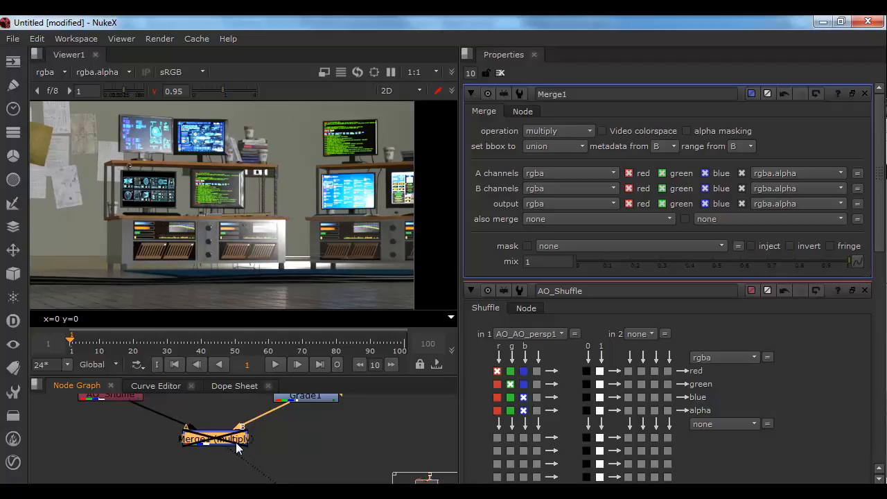
pyautogui.scroll(5, 122, 232)
pyautogui.keyDown('alt'); pyautogui.moveTo(138, 221); pyautogui.dragTo(171, 230, button='middle'); pyautogui.keyUp('alt')
pyautogui.moveTo(173, 236); pyautogui.dragTo(338, 35, button='middle')
pyautogui.press('d')
pyautogui.press('f')
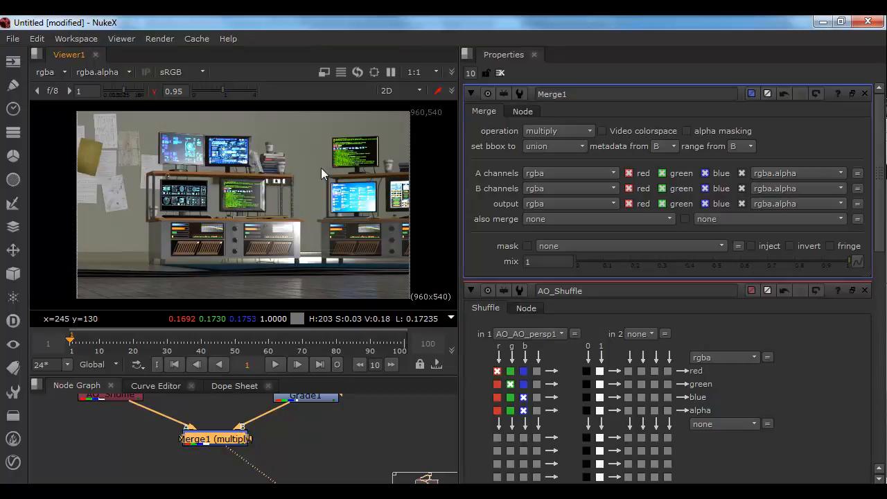
# Step: Compare the contact shadows around the desk's feet on the floor by toggling Merge1 off and on
pyautogui.scroll(5, 193, 260)
pyautogui.scroll(5, 208, 253)
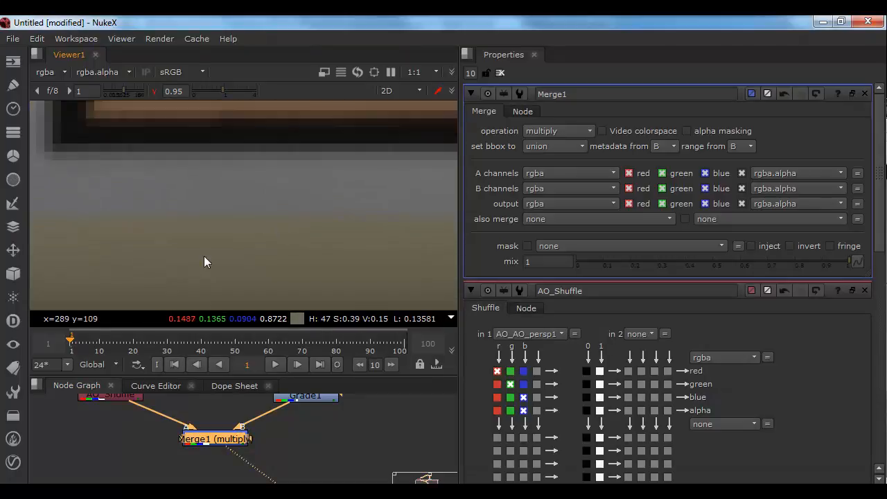
pyautogui.moveTo(204, 256); pyautogui.dragTo(451, 190, button='middle')
pyautogui.scroll(-3, 275, 234)
pyautogui.scroll(-2, 275, 234)
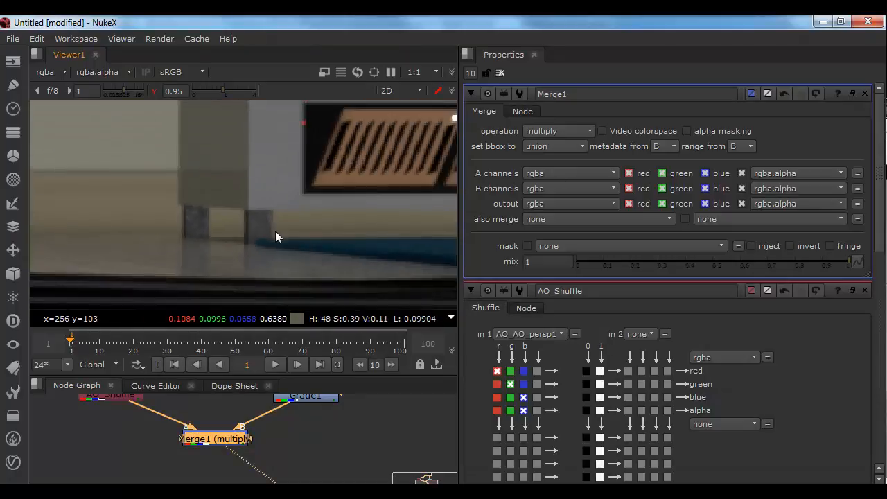
pyautogui.press('d')
pyautogui.press('d')
pyautogui.press('d')
pyautogui.press('d')
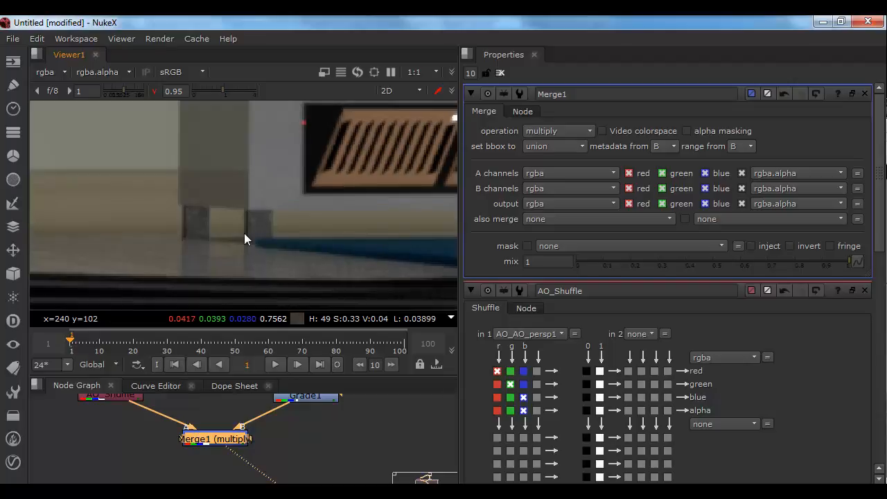
pyautogui.press('d')
pyautogui.press('d')
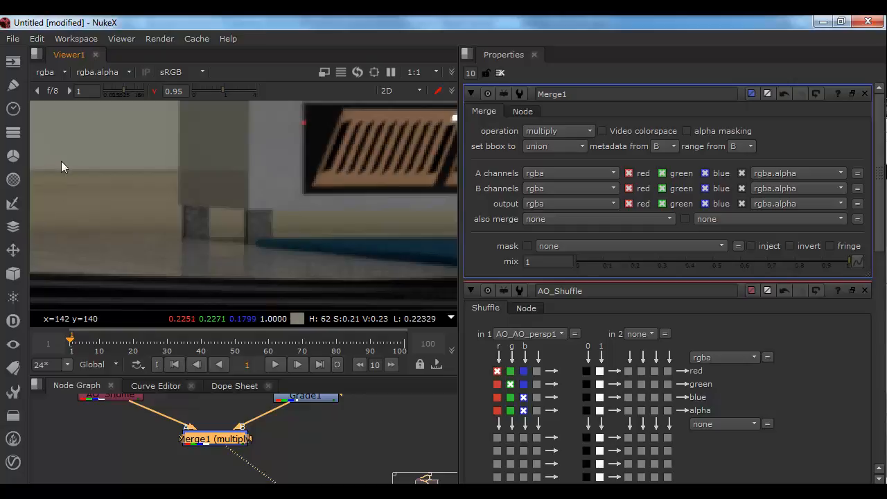
# Step: Compare the shading around the books and cups on the shelf by repeatedly toggling Merge1 off and on
pyautogui.scroll(-6, 261, 186)
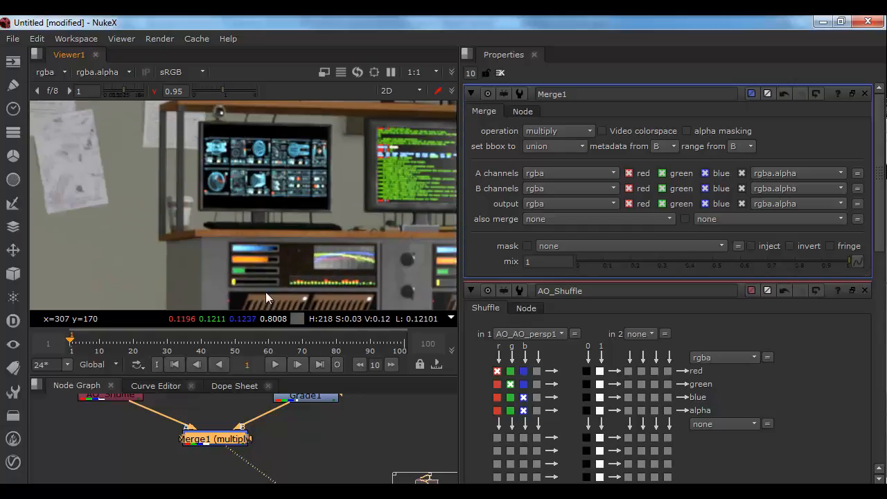
pyautogui.scroll(8, 205, 241)
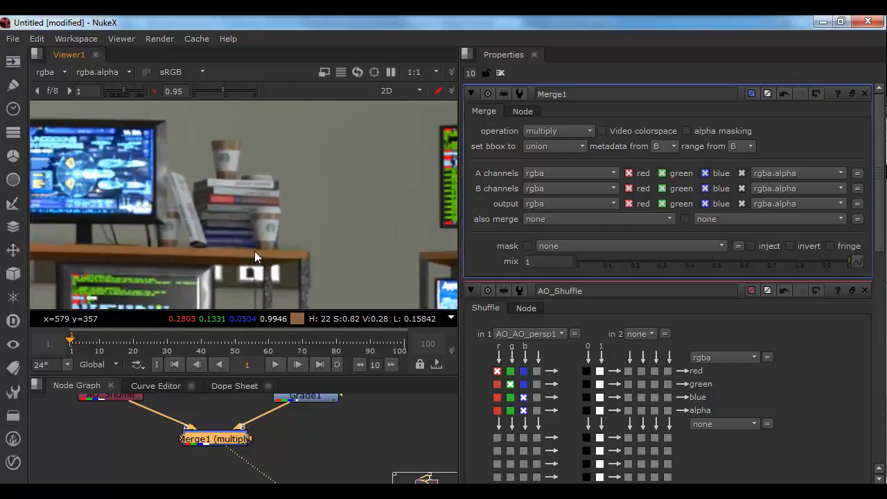
pyautogui.scroll(4, 250, 256)
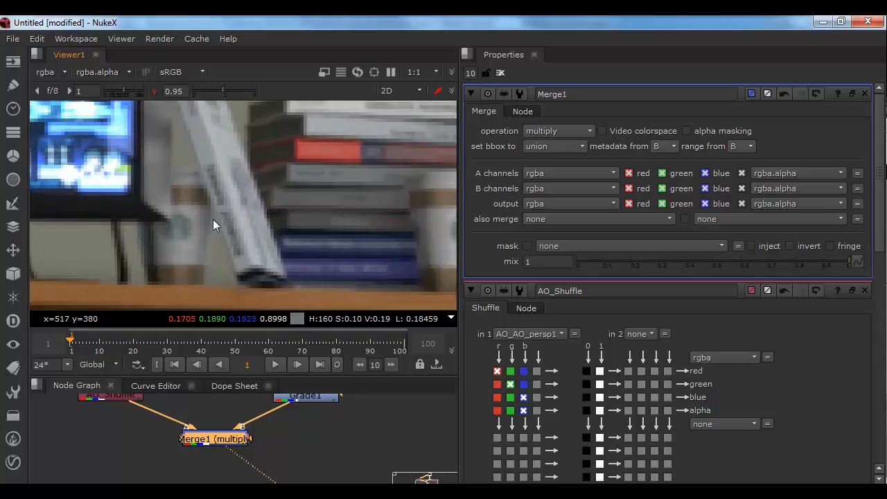
pyautogui.press('d')
pyautogui.press('d')
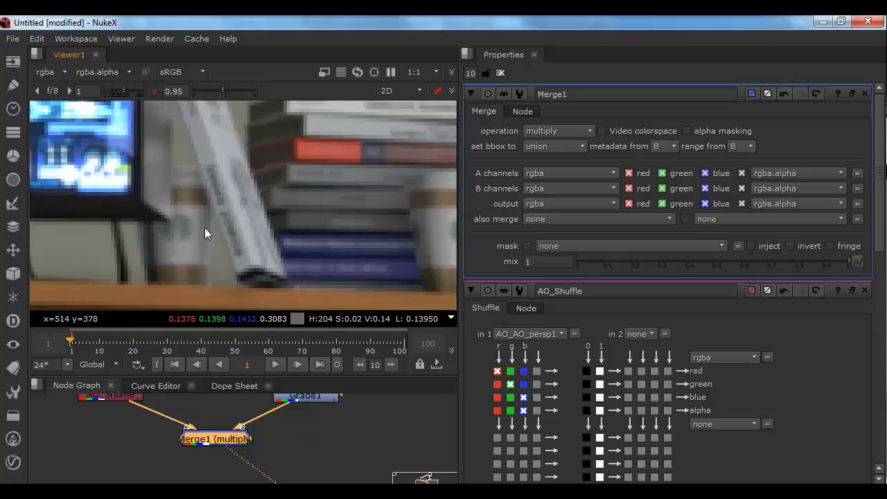
pyautogui.press('d')
pyautogui.press('d')
pyautogui.press('d')
pyautogui.press('d')
pyautogui.press('d')
pyautogui.press('d')
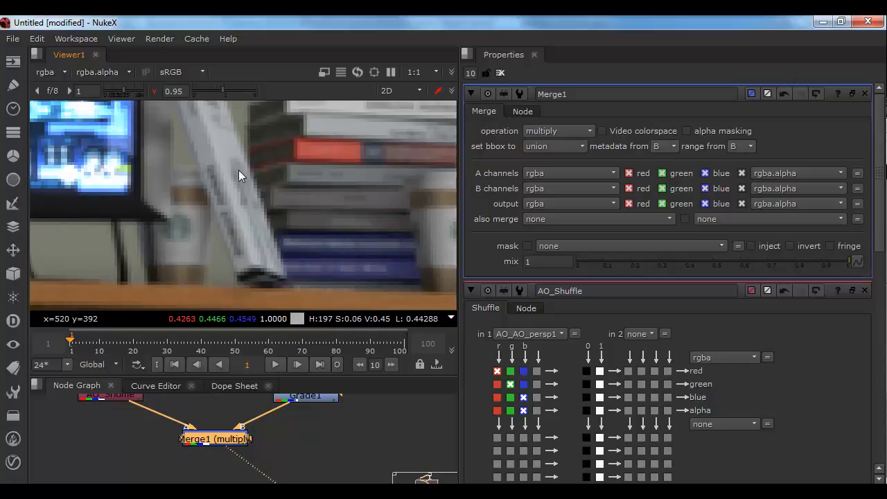
pyautogui.press('d')
pyautogui.press('d')
pyautogui.press('d')
pyautogui.press('d')
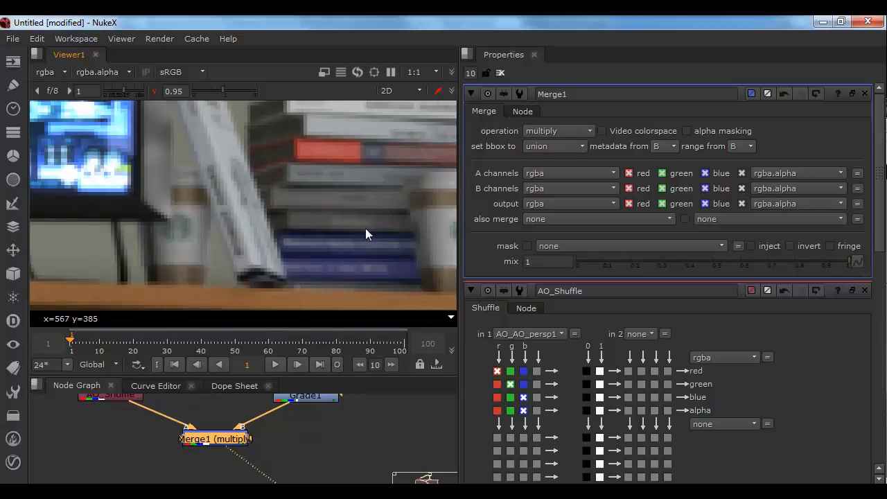
pyautogui.press('d')
# Step: Compare both desks with and without the occlusion in a wider view, leaving Merge1 enabled
pyautogui.scroll(-2, 345, 264)
pyautogui.scroll(-7, 343, 258)
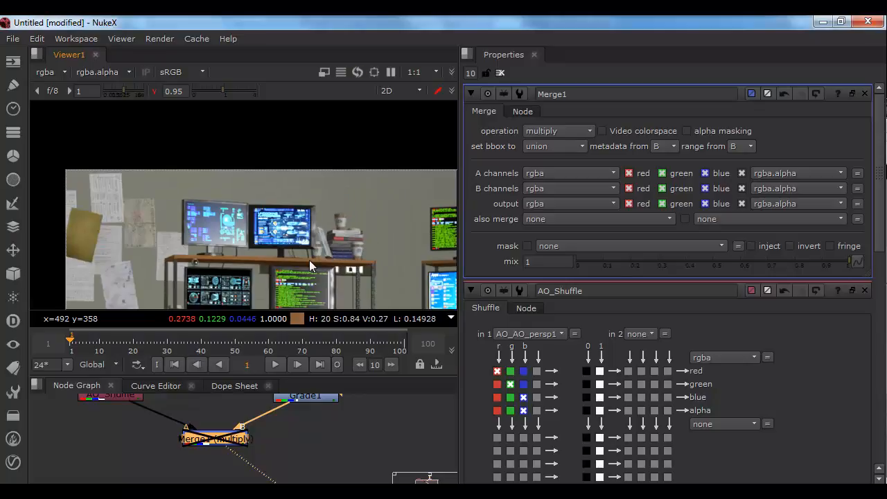
pyautogui.moveTo(310, 259); pyautogui.dragTo(254, 183, button='middle')
pyautogui.press('d')
pyautogui.press('d')
pyautogui.press('d')
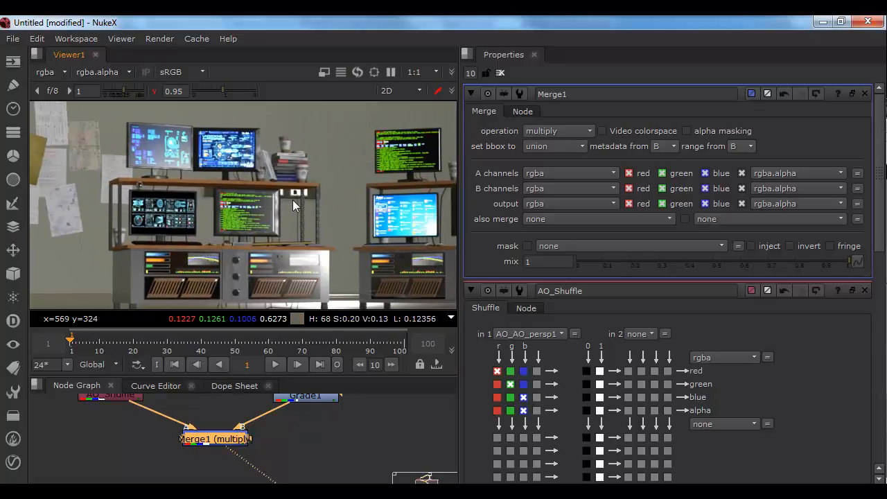
pyautogui.scroll(-2, 263, 242)
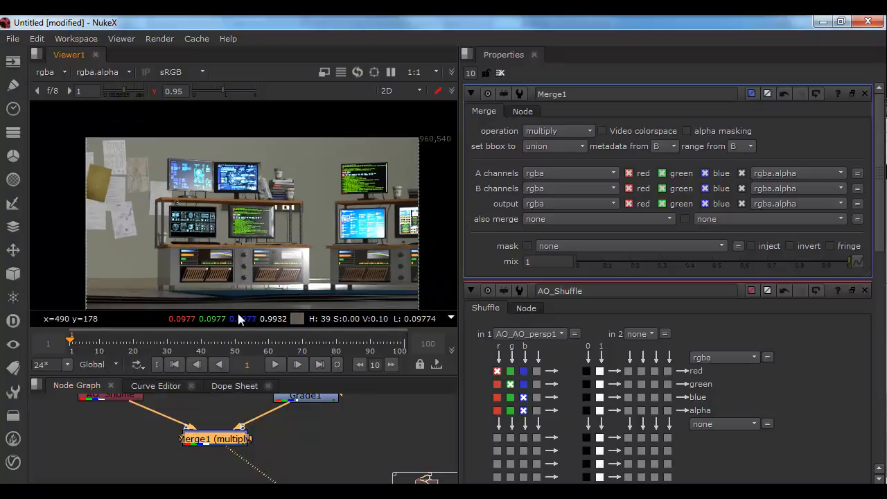
# Step: Connect Viewer1 to AO_Shuffle and examine the occlusion pass around the books and cups on the shelf
pyautogui.moveTo(156, 438); pyautogui.dragTo(216, 478, button='middle')
pyautogui.moveTo(164, 433); pyautogui.dragTo(159, 426)
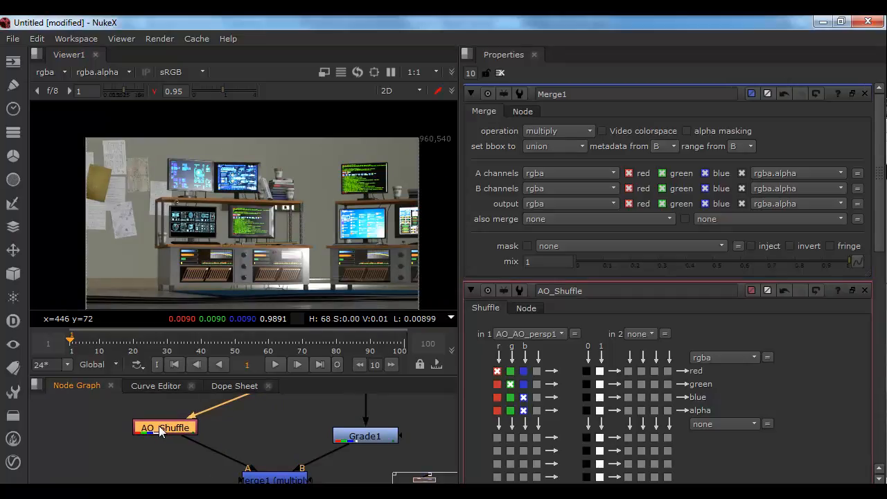
pyautogui.press('1')
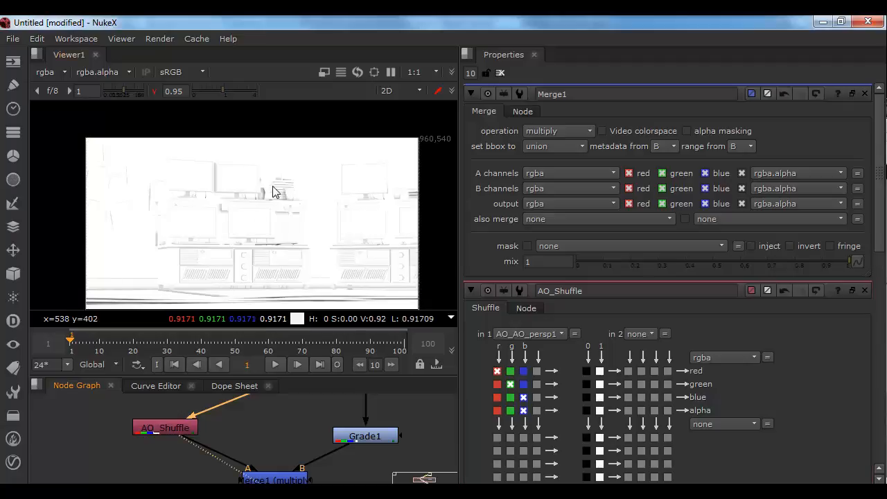
pyautogui.scroll(3, 270, 194)
pyautogui.scroll(2, 270, 193)
pyautogui.scroll(-4, 271, 194)
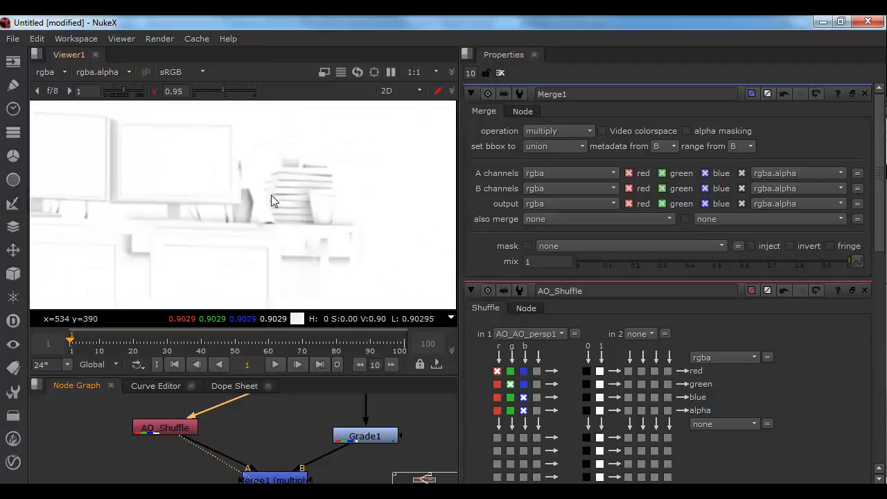
pyautogui.scroll(4, 271, 197)
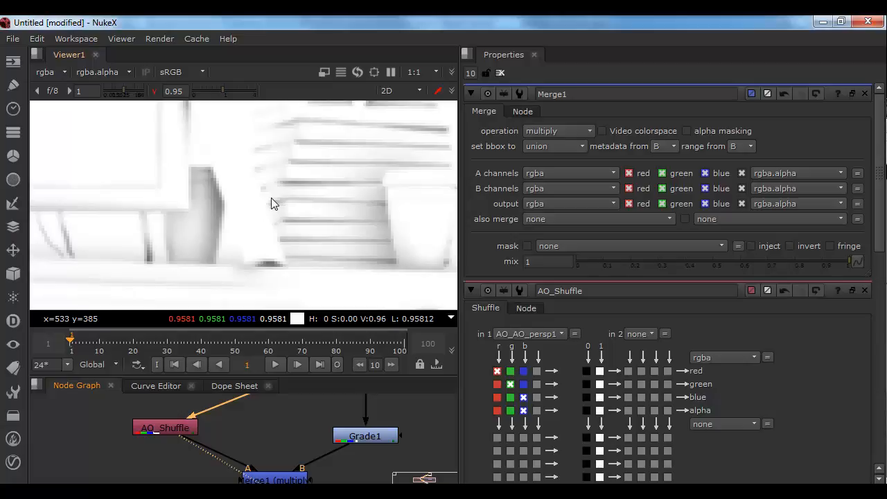
pyautogui.scroll(-5, 195, 197)
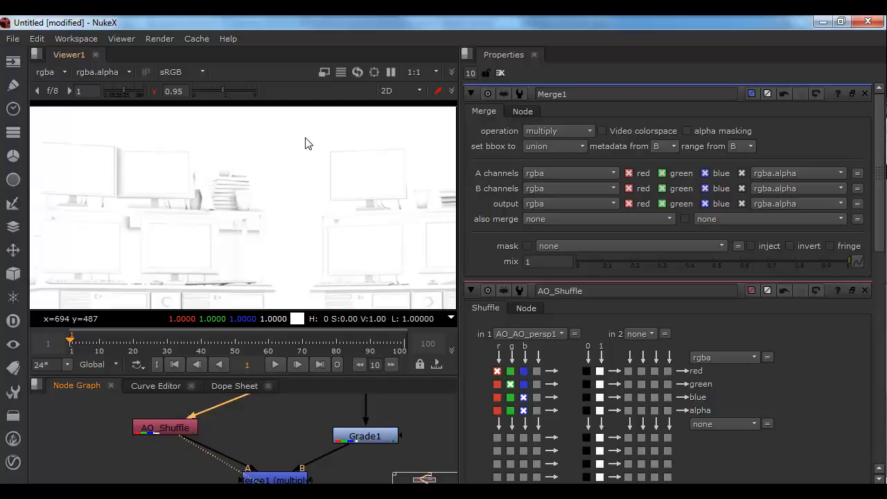
# Step: Examine the dark occlusion areas just above the desk edge, and switch the viewer back to Merge1 to compare them
pyautogui.scroll(8, 252, 270)
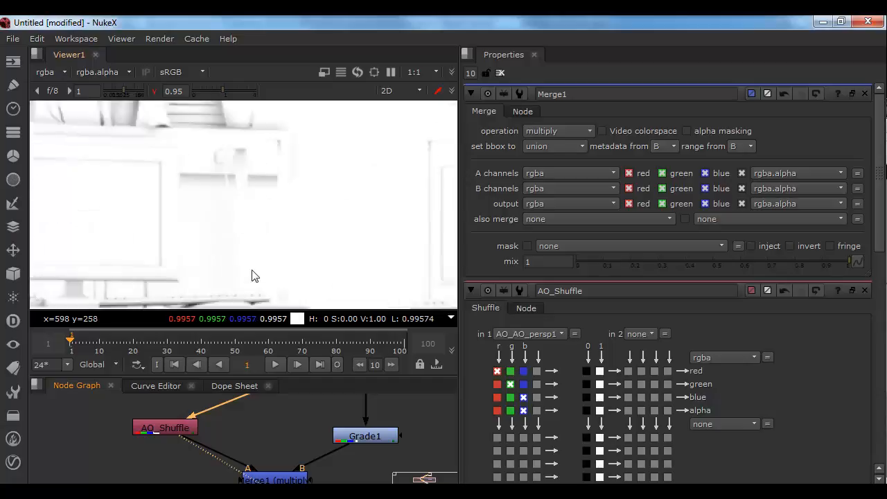
pyautogui.moveTo(206, 227); pyautogui.dragTo(339, 142, button='middle')
pyautogui.moveTo(104, 287); pyautogui.dragTo(253, 178, button='middle')
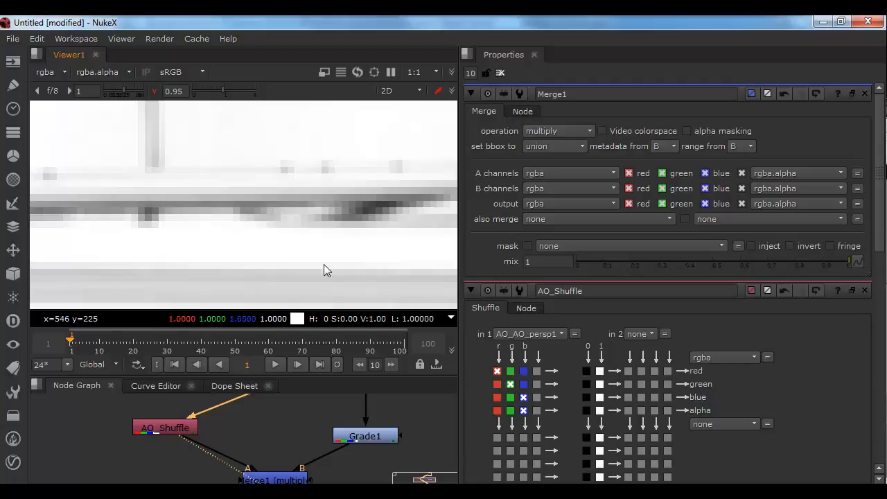
pyautogui.keyDown('ctrl'); pyautogui.keyDown('shift'); pyautogui.click(283, 477); pyautogui.keyUp('shift'); pyautogui.keyUp('ctrl')
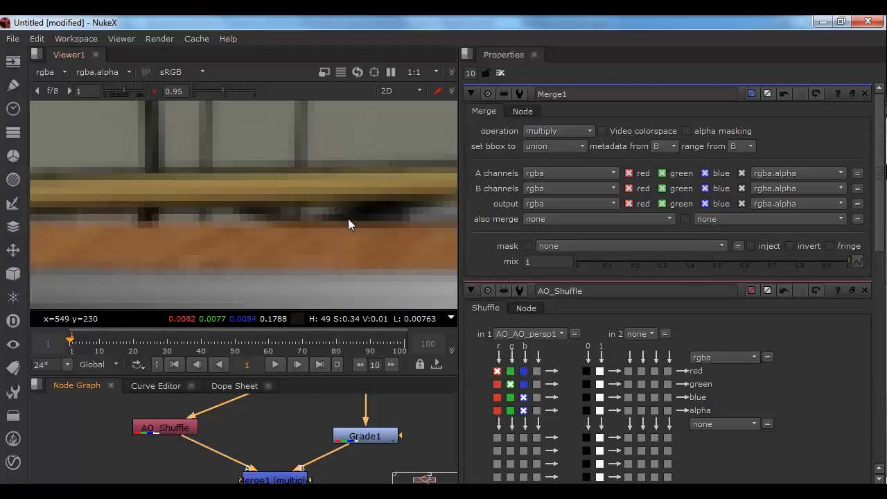
# Step: Select Merge1 and review the multiplied composite from the desk edge out to the full frame
pyautogui.click(277, 478)
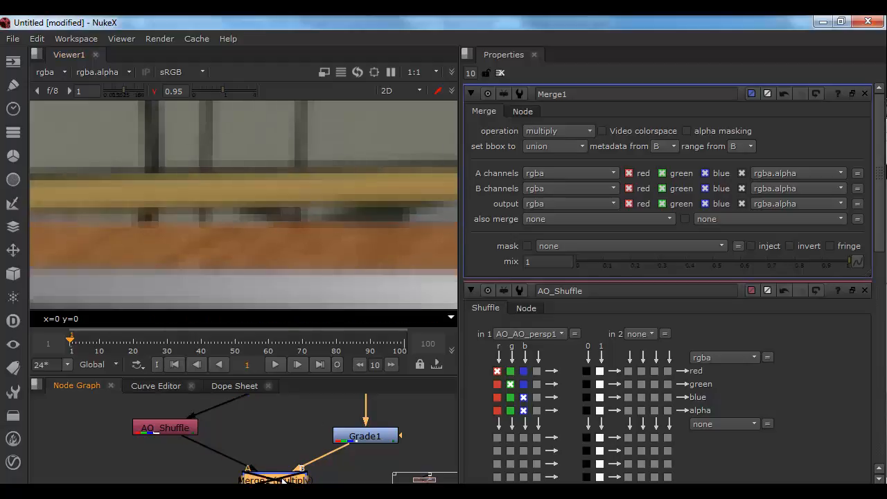
pyautogui.scroll(-6, 328, 193)
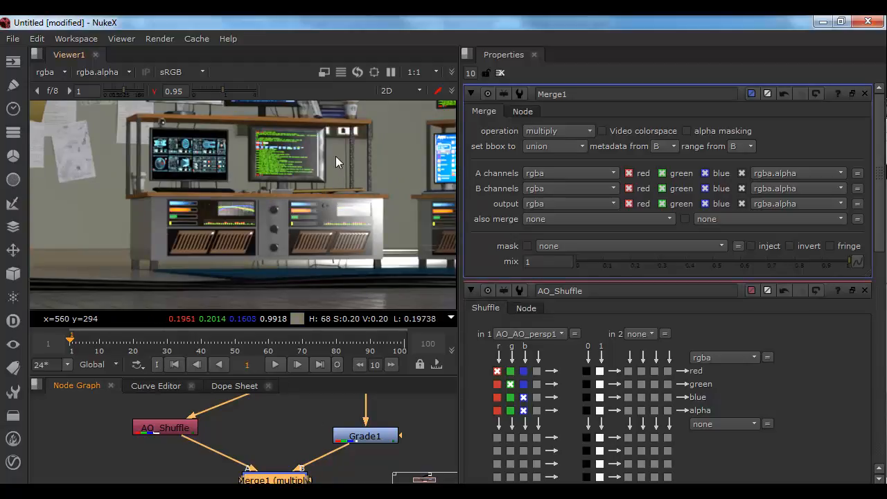
pyautogui.scroll(-2, 339, 157)
pyautogui.moveTo(348, 157); pyautogui.dragTo(291, 197, button='middle')
pyautogui.scroll(-1, 289, 211)
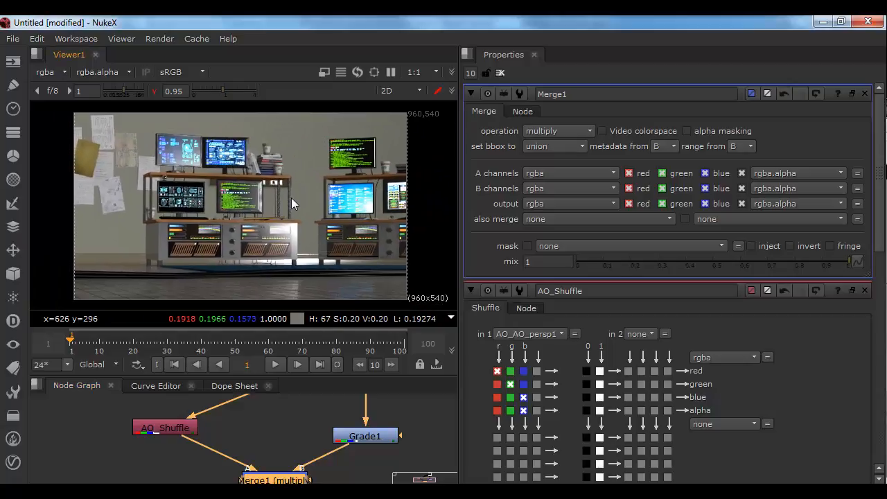
# Step: Insert a Grade node between AO_Shuffle and Merge1, and connect the viewer to it
pyautogui.moveTo(280, 468); pyautogui.dragTo(286, 427, button='middle')
pyautogui.moveTo(286, 435); pyautogui.dragTo(280, 447)
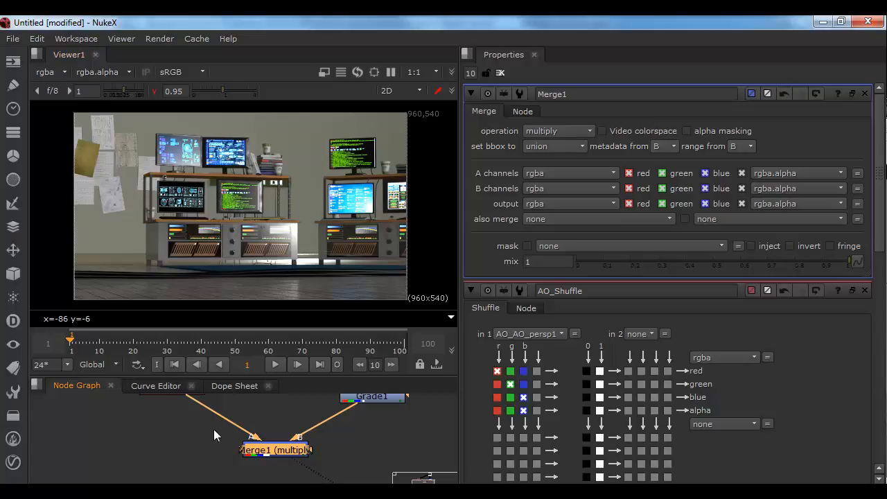
pyautogui.moveTo(168, 397); pyautogui.dragTo(176, 435, button='middle')
pyautogui.click(179, 429)
pyautogui.moveTo(179, 429); pyautogui.dragTo(185, 423)
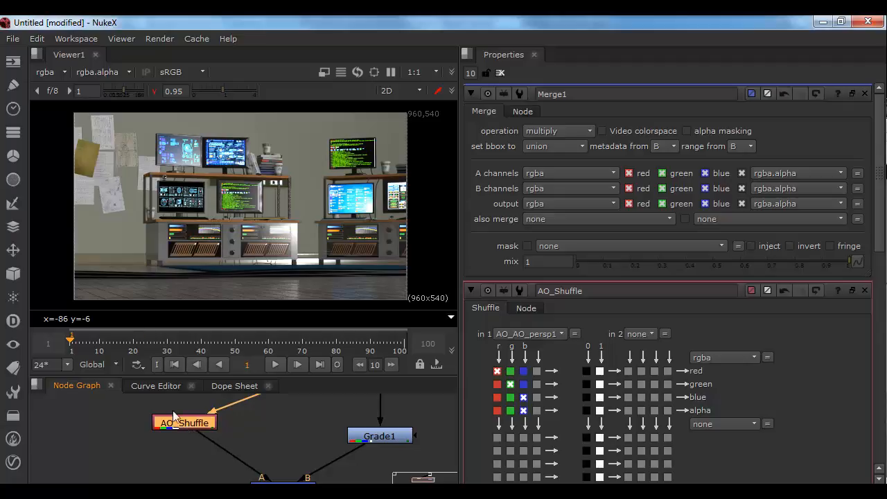
pyautogui.click(14, 156)
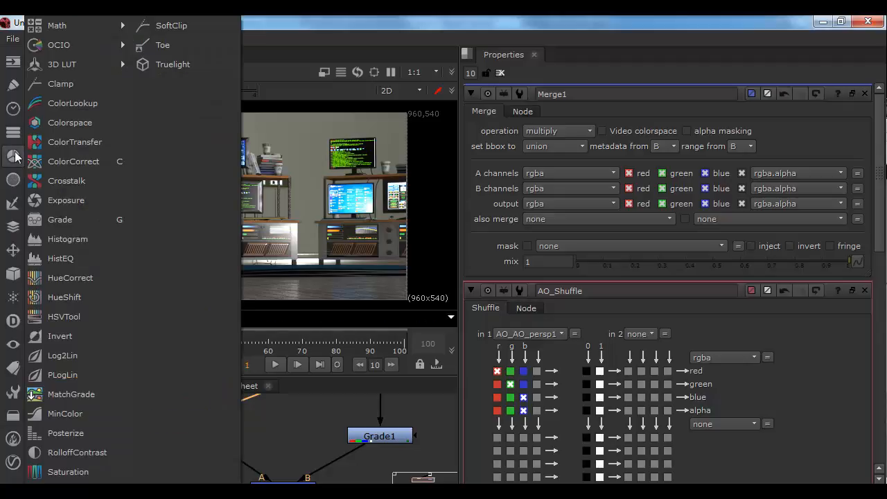
pyautogui.click(79, 225)
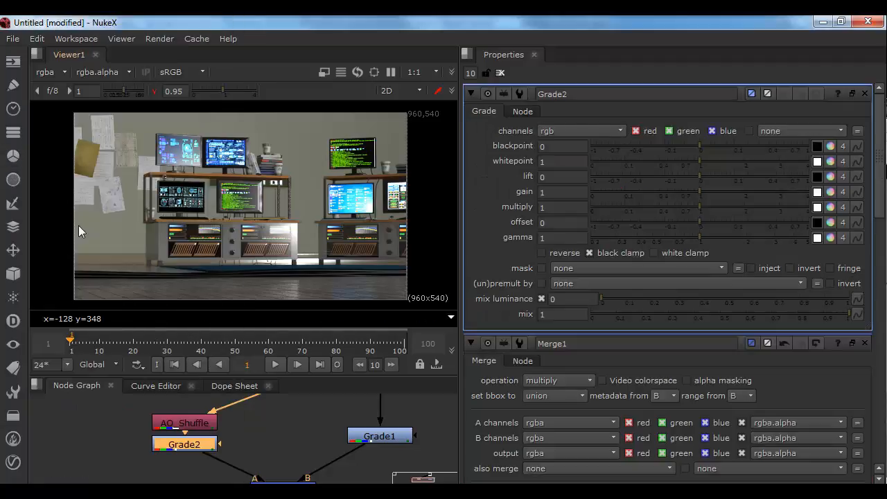
pyautogui.keyDown('ctrl'); pyautogui.keyDown('shift'); pyautogui.click(199, 446); pyautogui.keyUp('shift'); pyautogui.keyUp('ctrl')
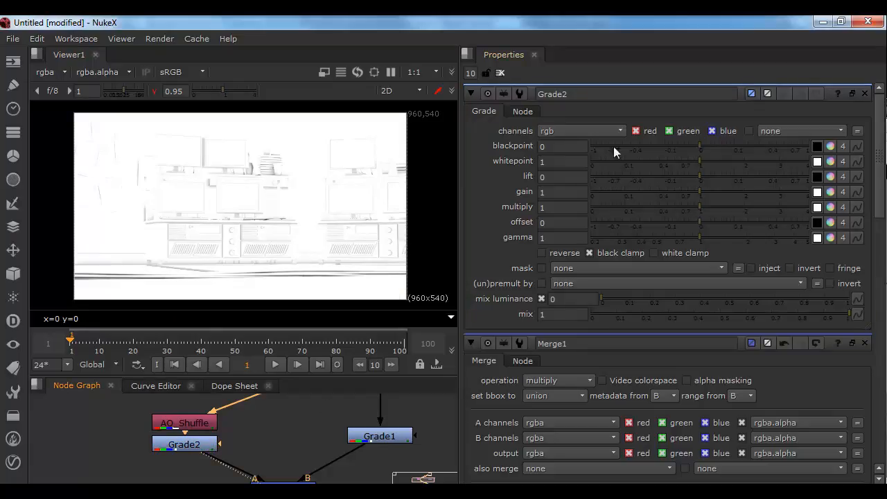
# Step: Try Grade2's blackpoint at -1, raise it to 0.64, and switch the viewer back to Merge1
pyautogui.moveTo(700, 148); pyautogui.dragTo(545, 146)
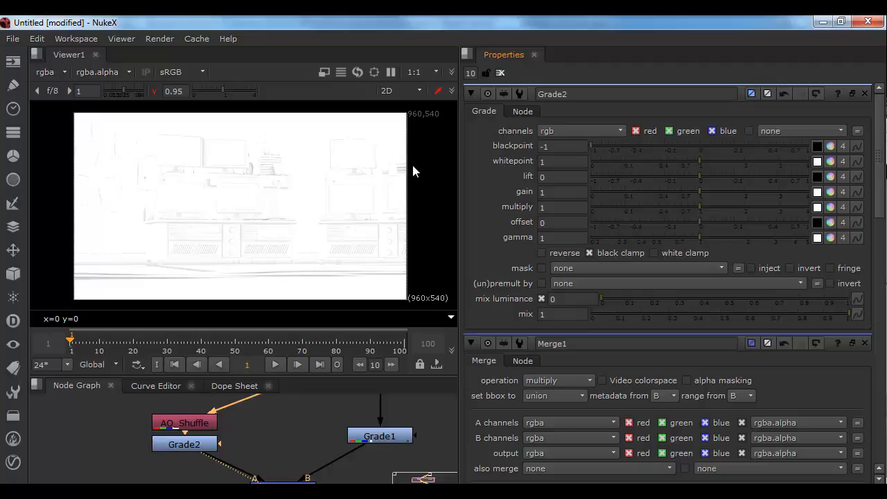
pyautogui.moveTo(592, 146); pyautogui.dragTo(787, 155)
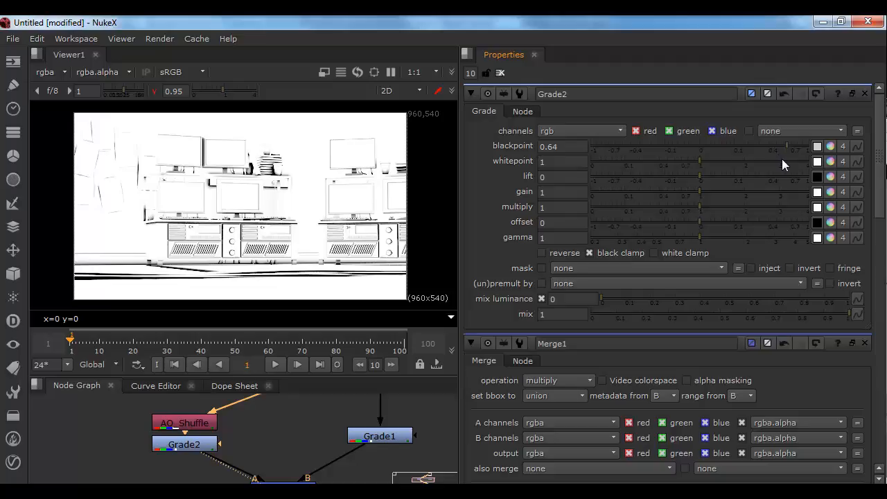
pyautogui.moveTo(241, 424); pyautogui.dragTo(179, 373, button='middle')
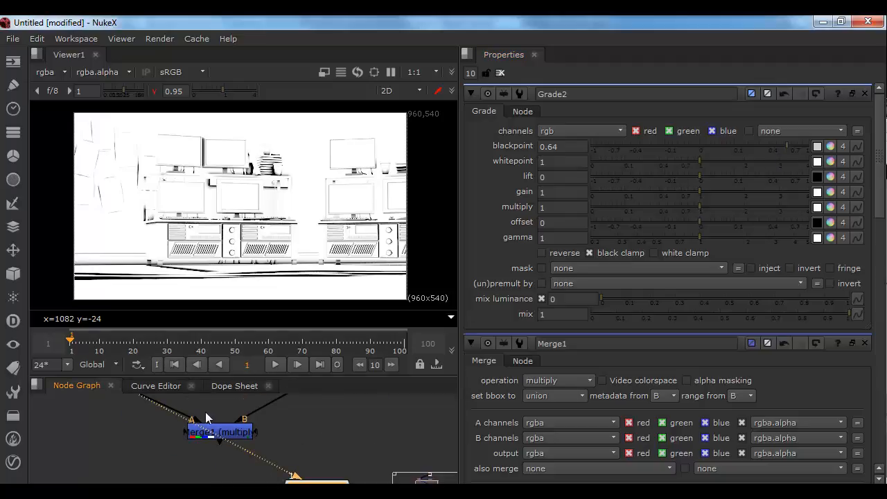
pyautogui.click(224, 436)
pyautogui.press('1')
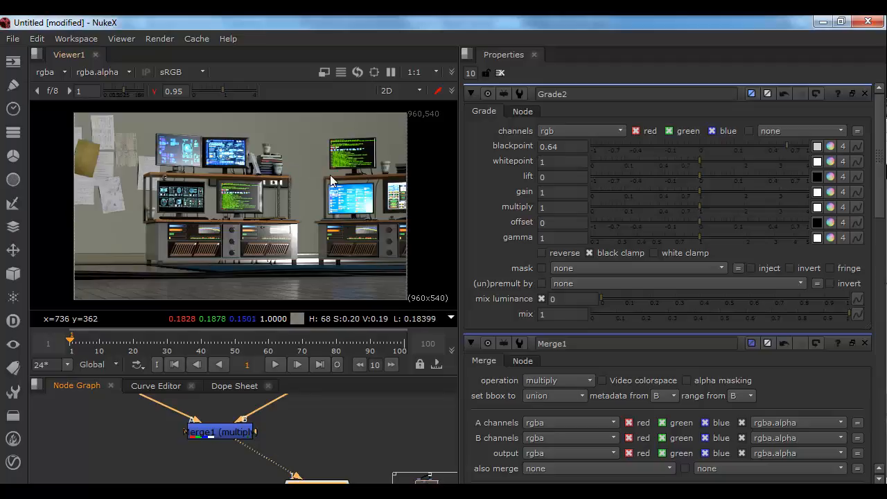
# Step: Lower Grade2's blackpoint to 0.52 while viewing the merged composite
pyautogui.moveTo(150, 412); pyautogui.dragTo(254, 481, button='middle')
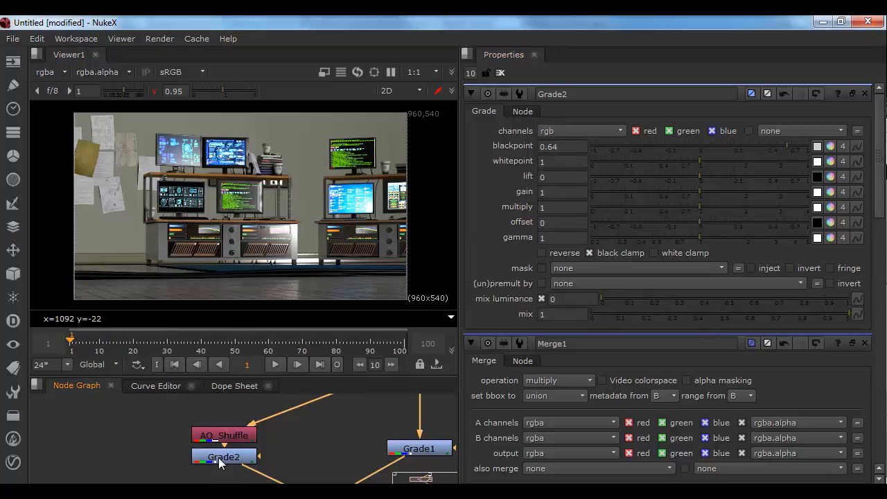
pyautogui.click(612, 96)
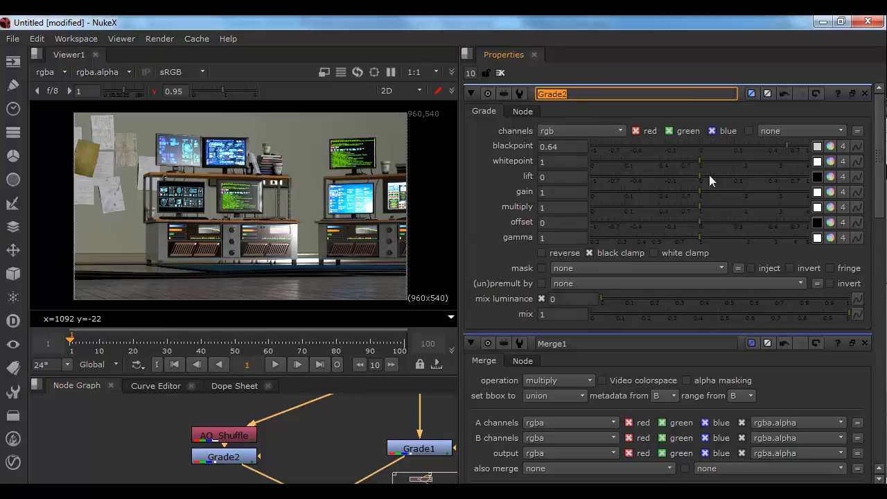
pyautogui.moveTo(747, 148); pyautogui.dragTo(778, 137)
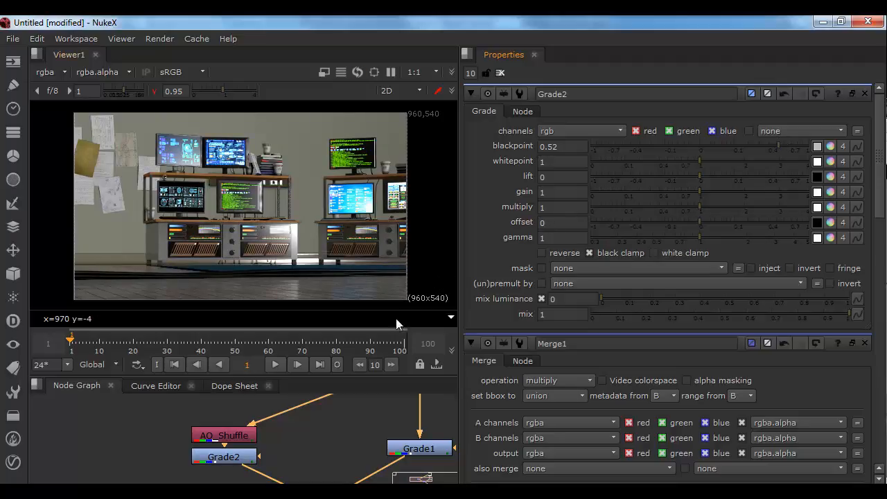
# Step: Compare the composite with and without the graded occlusion by repeatedly toggling Grade2
pyautogui.moveTo(302, 447); pyautogui.dragTo(249, 405, button='middle')
pyautogui.click(190, 418)
pyautogui.press('d')
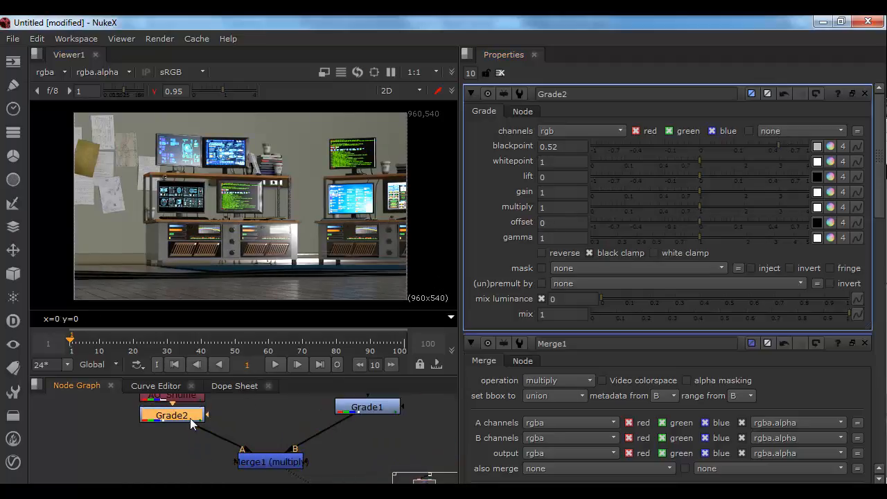
pyautogui.press('d')
pyautogui.press('d')
pyautogui.press('d')
pyautogui.press('d')
# Step: Set Grade2's blackpoint to 0.25 and compare its effect by toggling the node, leaving it enabled
pyautogui.moveTo(773, 140); pyautogui.dragTo(755, 144)
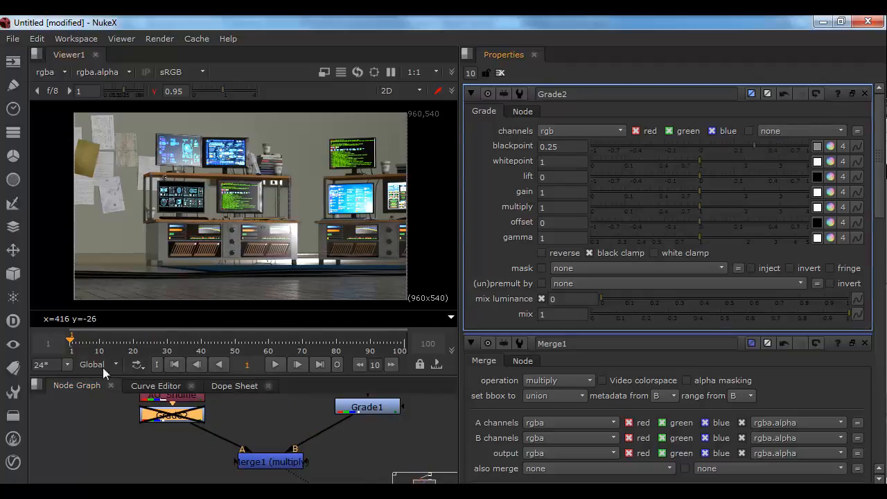
pyautogui.press('d')
pyautogui.press('d')
pyautogui.press('d')
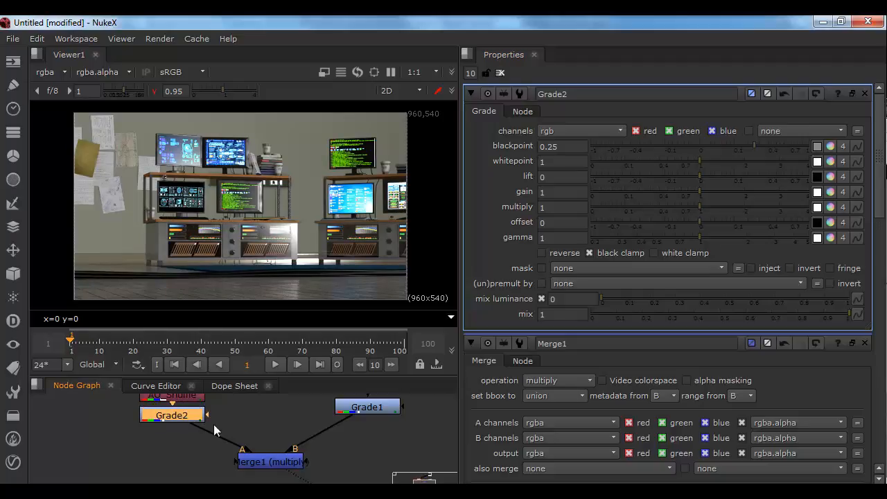
# Step: Add a Glow node after Merge1
pyautogui.moveTo(274, 456); pyautogui.dragTo(248, 422, button='middle')
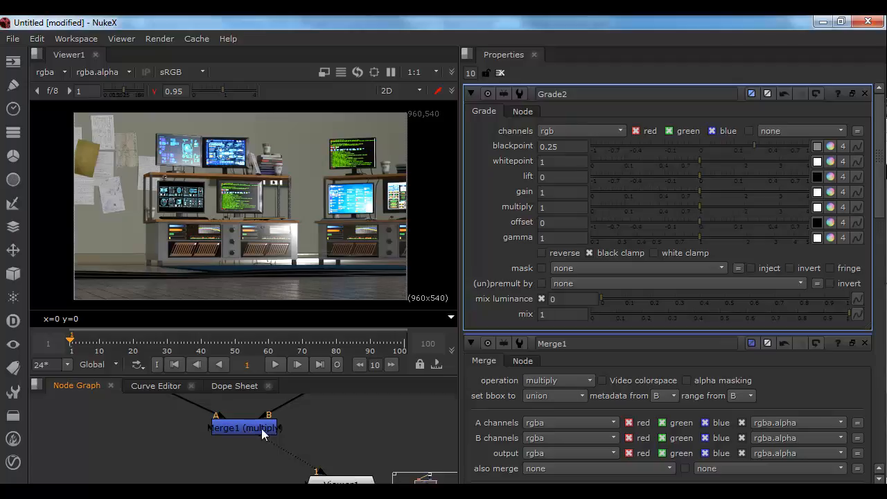
pyautogui.click(262, 428)
pyautogui.press('Tab')
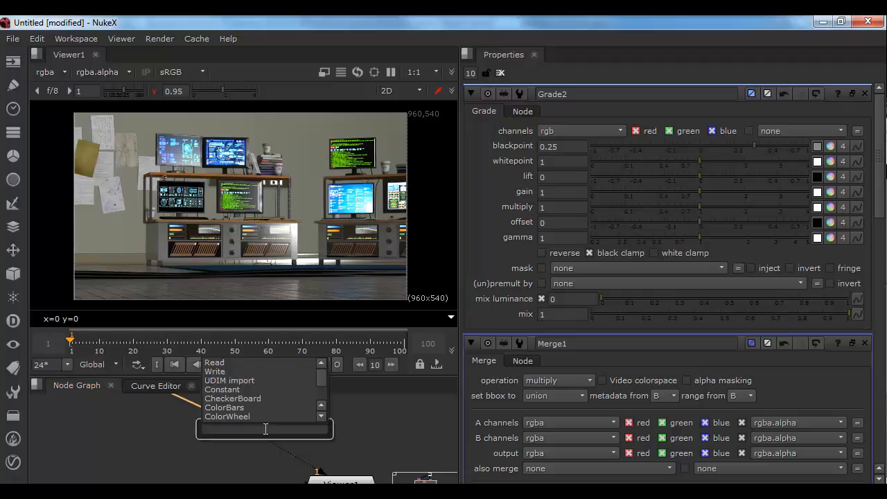
pyautogui.write('glow')
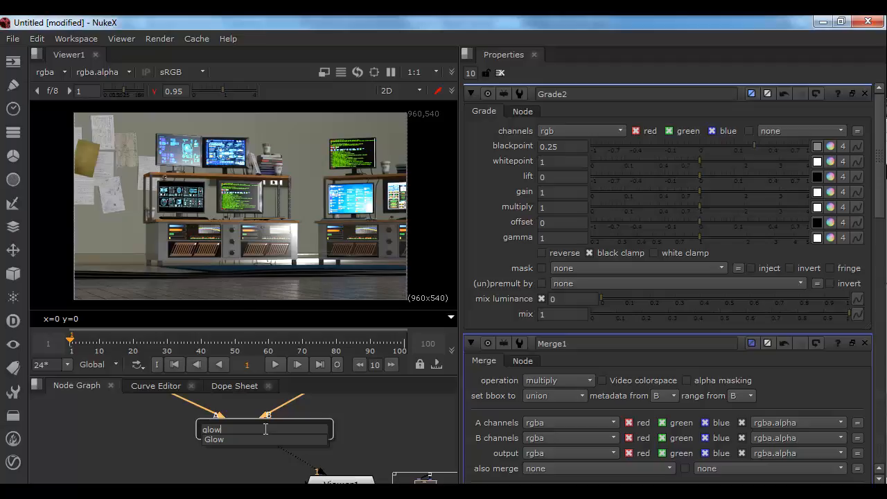
pyautogui.press('Return')
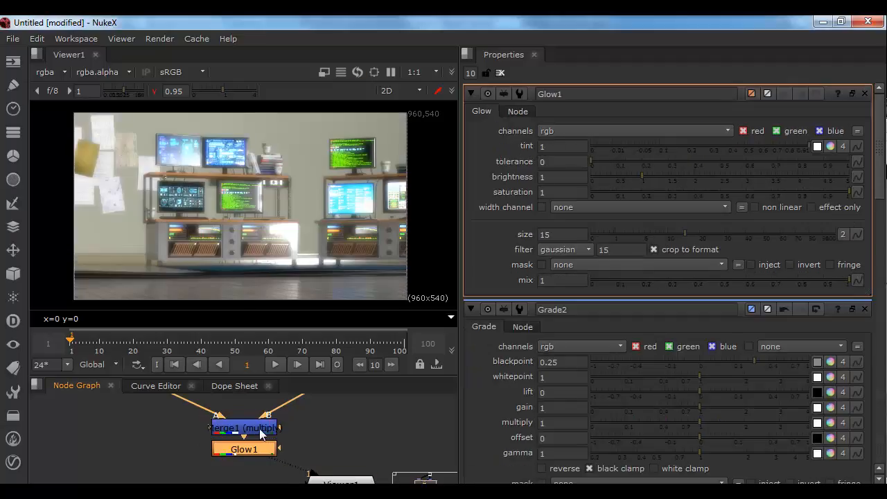
# Step: Tidy the node graph by placing Glow1 lower beneath Merge1 and moving Viewer1 below Glow1
pyautogui.moveTo(251, 450); pyautogui.dragTo(251, 467)
pyautogui.moveTo(323, 452); pyautogui.dragTo(341, 413, button='middle')
pyautogui.moveTo(362, 444); pyautogui.dragTo(265, 480)
pyautogui.moveTo(329, 442); pyautogui.dragTo(322, 483, button='middle')
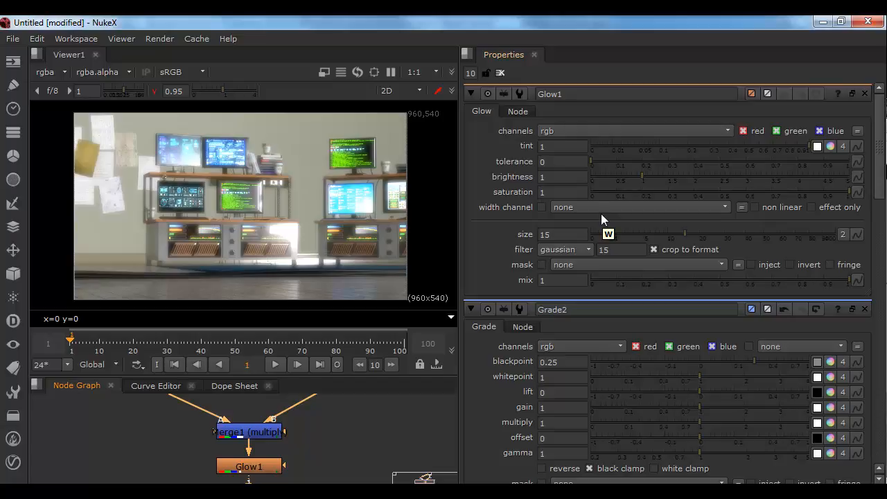
# Step: Set Glow1's width channel to INC_incandescence_persp1.green, its brightness to 3.14 and its size to 74
pyautogui.click(583, 208)
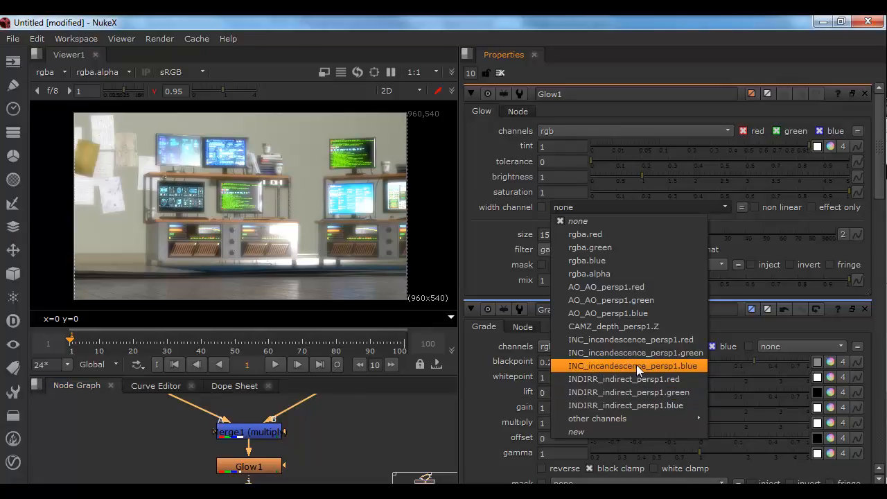
pyautogui.click(668, 350)
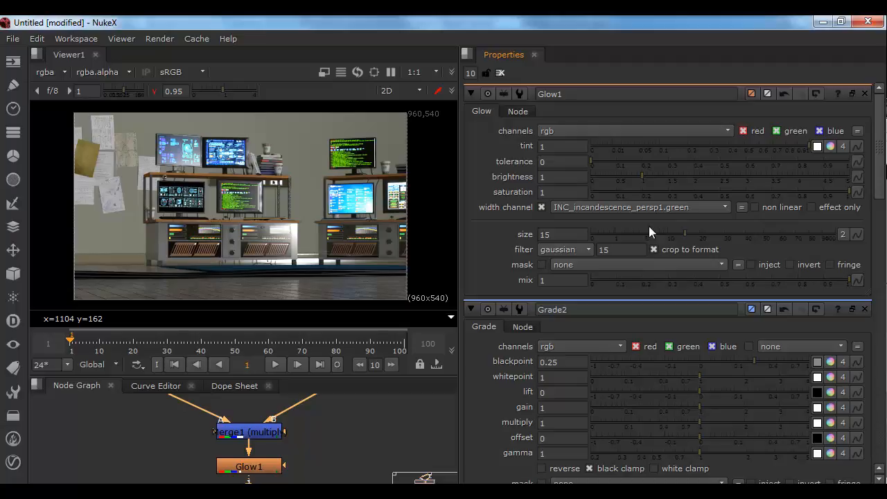
pyautogui.moveTo(653, 181); pyautogui.dragTo(751, 182)
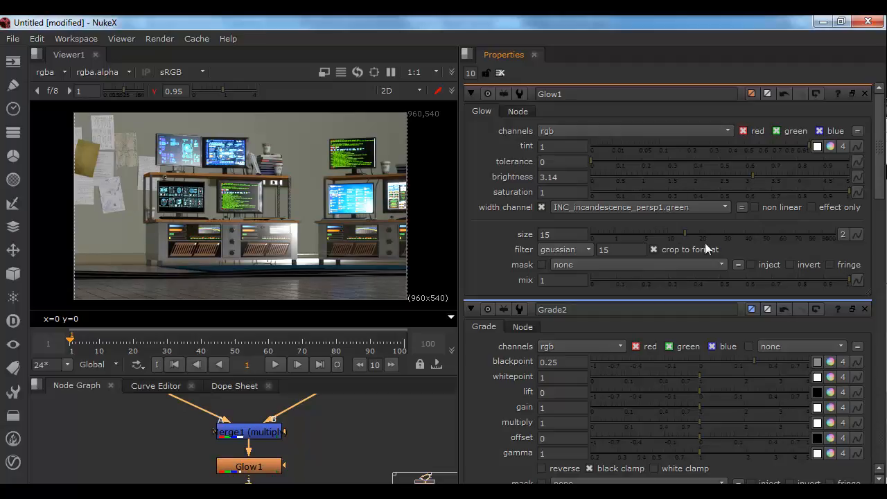
pyautogui.moveTo(692, 233); pyautogui.dragTo(801, 227)
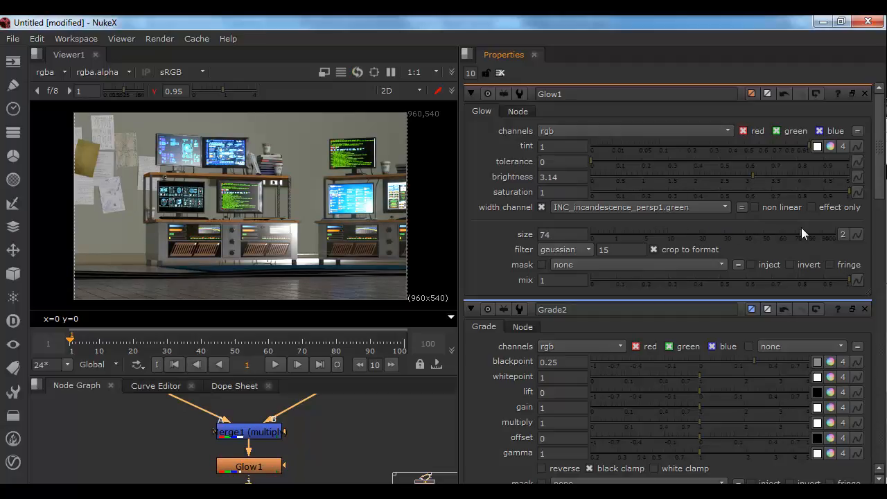
# Step: Examine the INC_incandescence_persp1 layer of Glow1 in the viewer, and switch the display back to rgba
pyautogui.moveTo(274, 469)
pyautogui.mouseDown()
pyautogui.moveTo(333, 468)
pyautogui.moveTo(274, 470)
pyautogui.mouseUp()
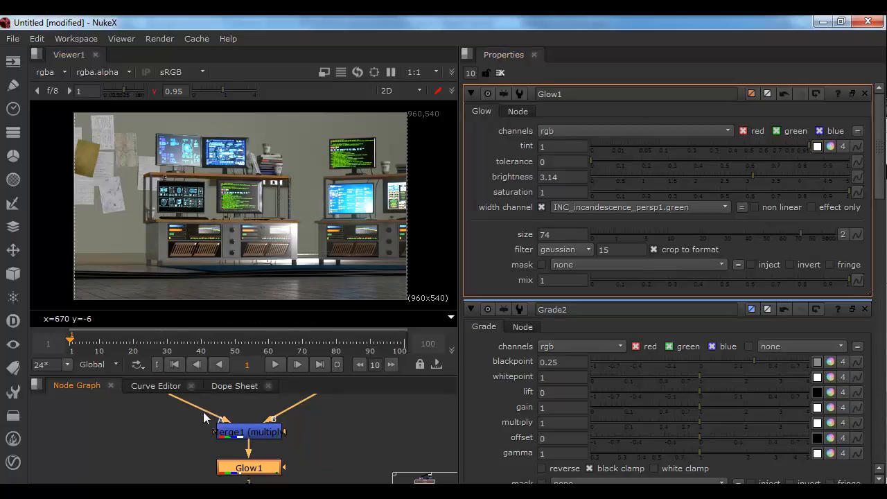
pyautogui.click(56, 73)
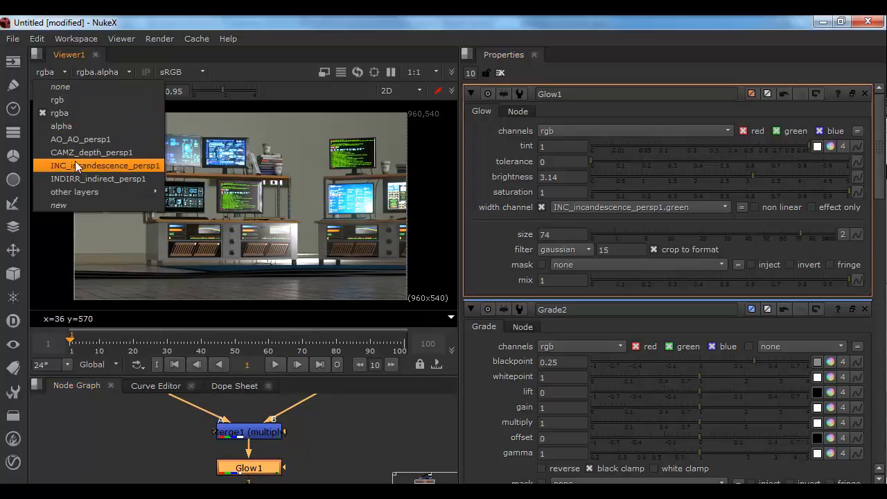
pyautogui.click(75, 161)
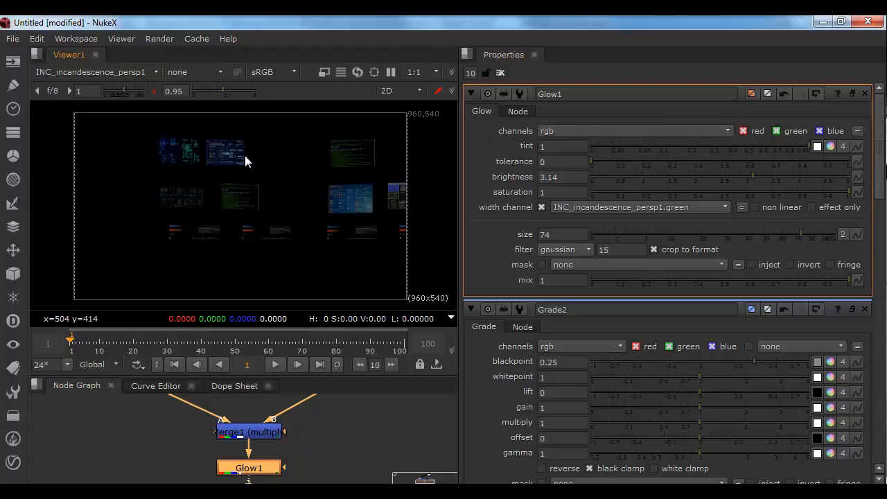
pyautogui.click(92, 74)
pyautogui.click(91, 112)
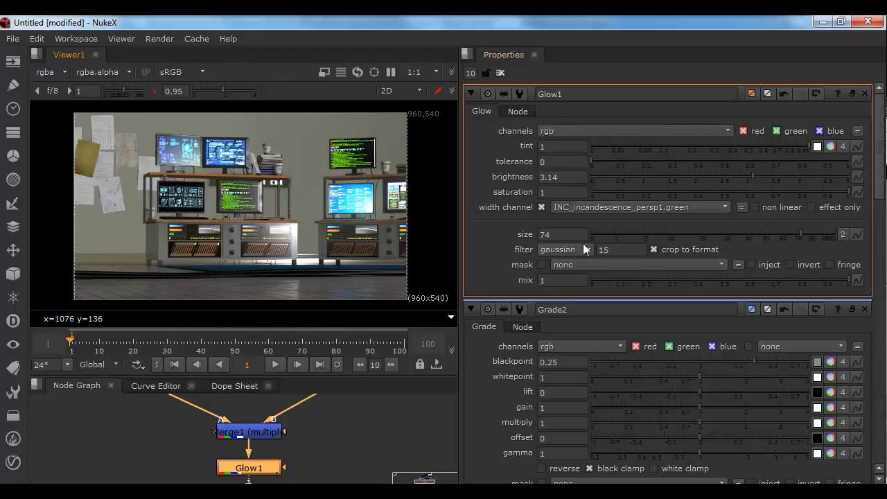
# Step: Keep Glow1's tolerance at 0 and raise its brightness to 120, after trying 4.78 and 200
pyautogui.moveTo(608, 163)
pyautogui.mouseDown()
pyautogui.moveTo(679, 166)
pyautogui.moveTo(591, 165)
pyautogui.mouseUp()
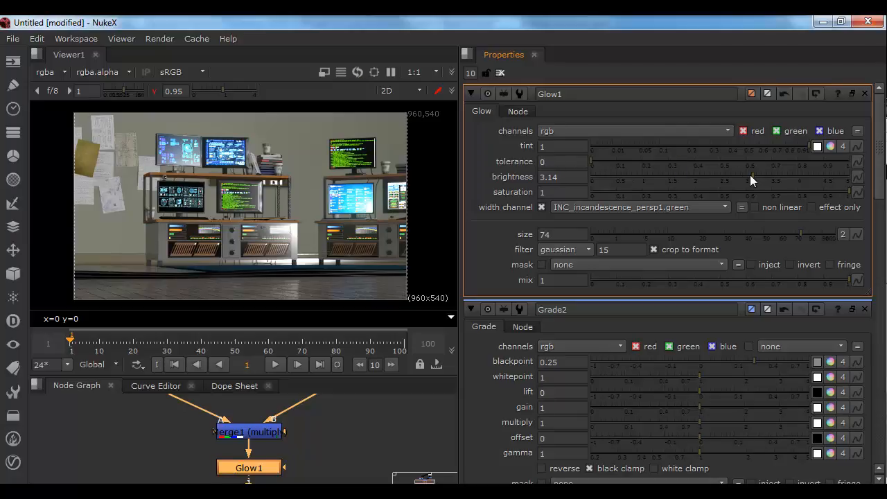
pyautogui.moveTo(751, 177); pyautogui.dragTo(838, 180)
pyautogui.moveTo(582, 177); pyautogui.dragTo(491, 177)
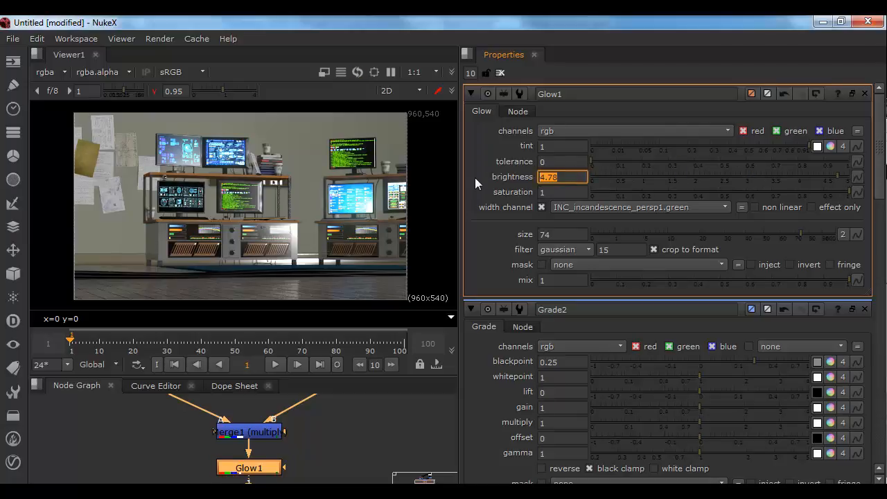
pyautogui.write('200')
pyautogui.press('Return')
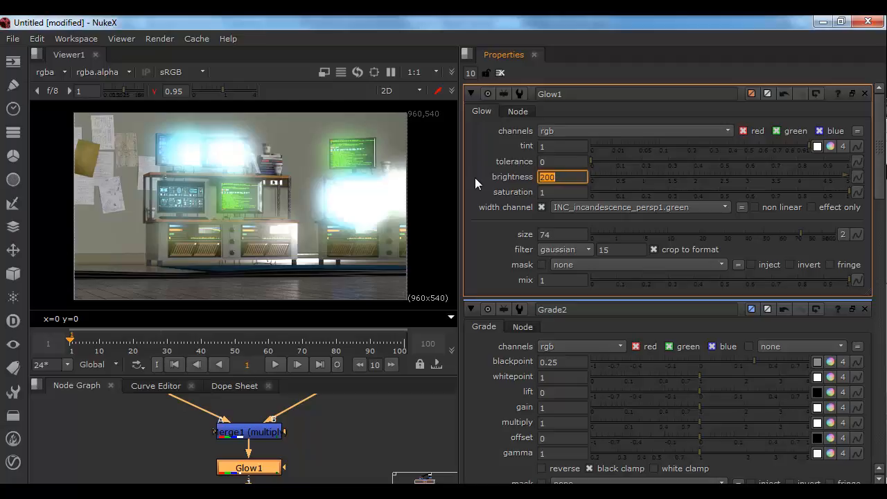
pyautogui.write('120')
pyautogui.press('Return')
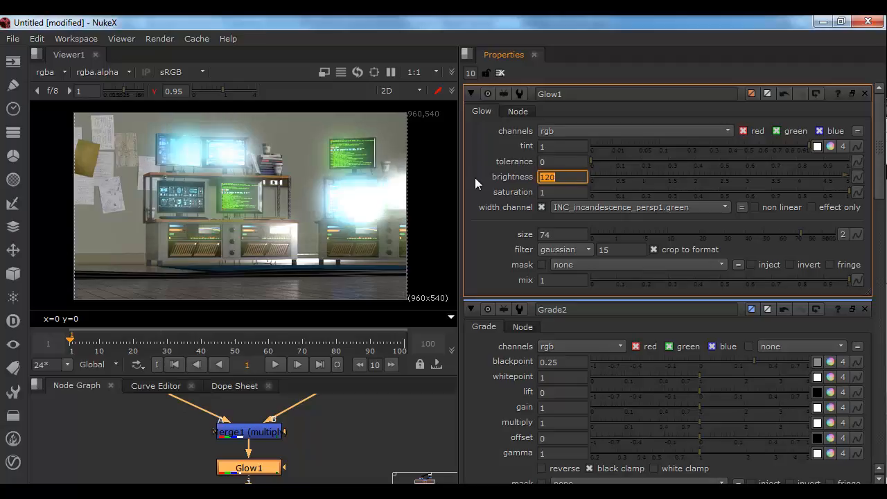
# Step: Set Glow1's brightness to 10 and its size to 140, after trying a size of 120
pyautogui.write('10')
pyautogui.press('Return')
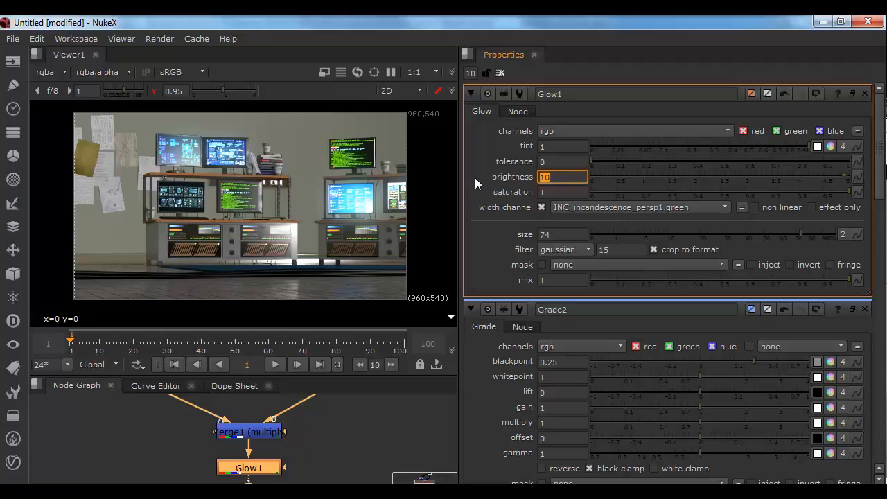
pyautogui.moveTo(579, 234); pyautogui.dragTo(482, 235)
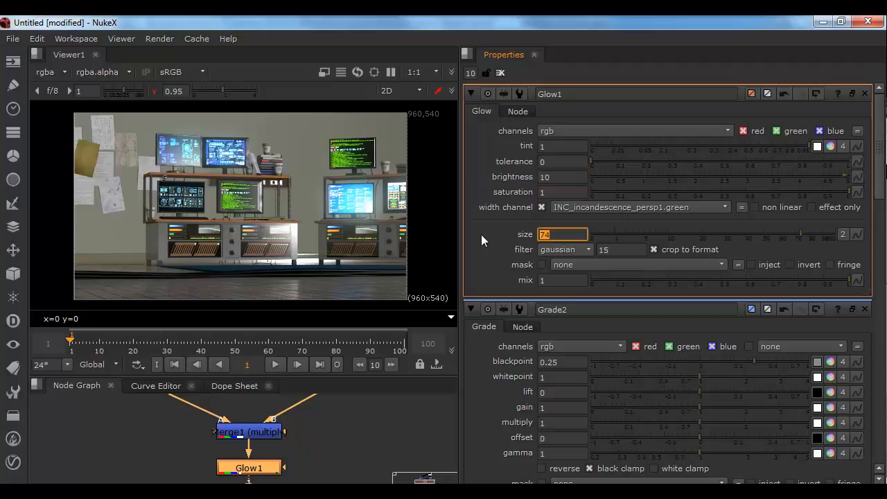
pyautogui.write('120')
pyautogui.press('Return')
pyautogui.write('140')
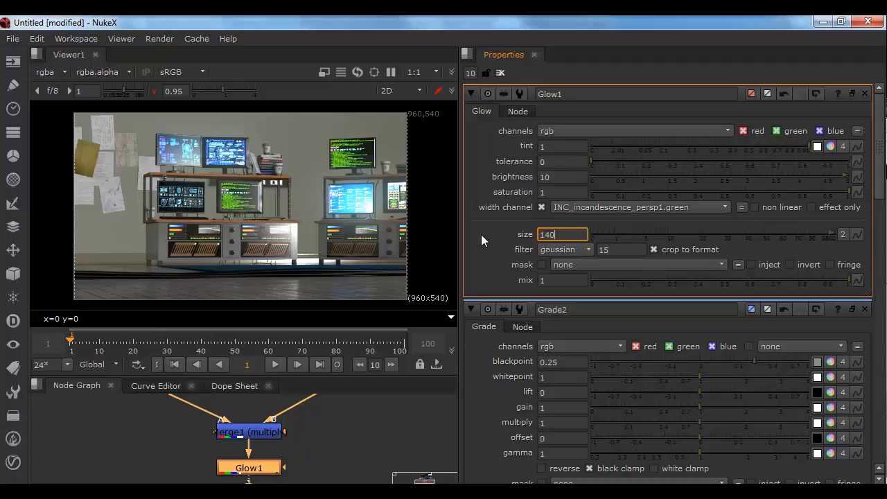
pyautogui.press('Return')
# Step: Compare the monitor render with and without the glow by repeatedly disabling and re-enabling Glow1
pyautogui.moveTo(343, 193); pyautogui.dragTo(318, 199, button='middle')
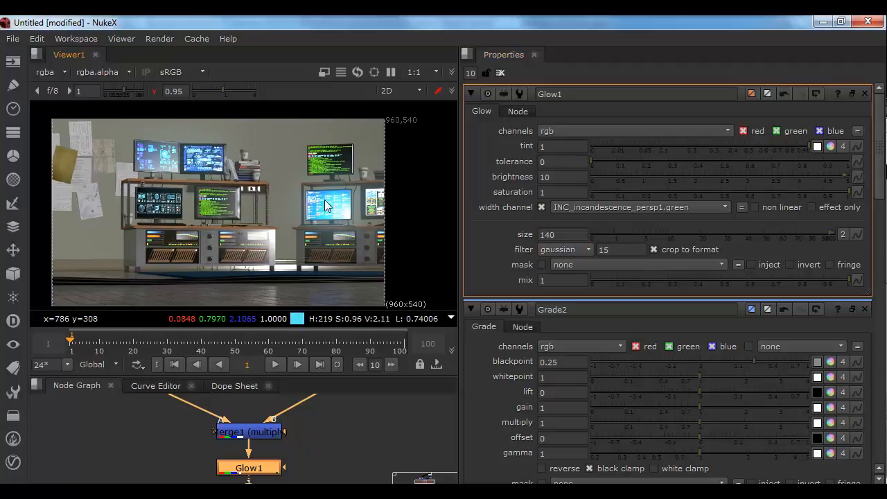
pyautogui.scroll(-2, 320, 200)
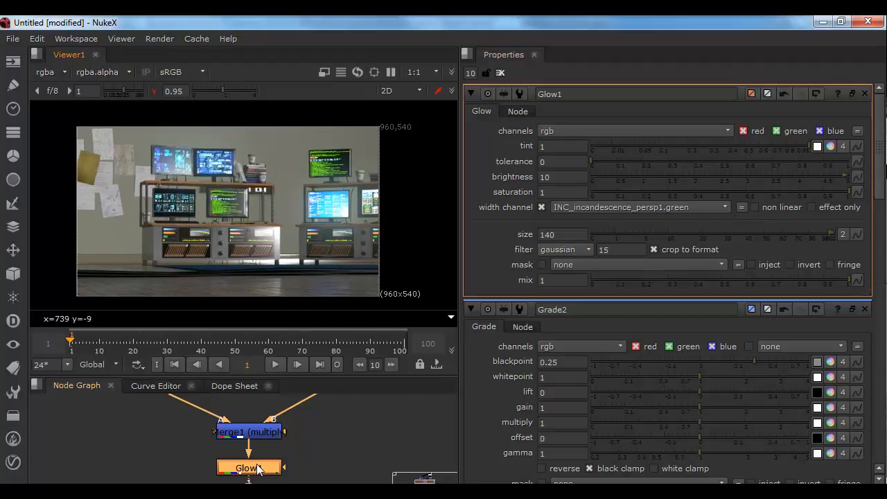
pyautogui.press('d')
pyautogui.press('d')
pyautogui.press('d')
pyautogui.press('d')
pyautogui.press('d')
pyautogui.press('d')
pyautogui.press('d')
pyautogui.press('d')
pyautogui.press('d')
pyautogui.press('d')
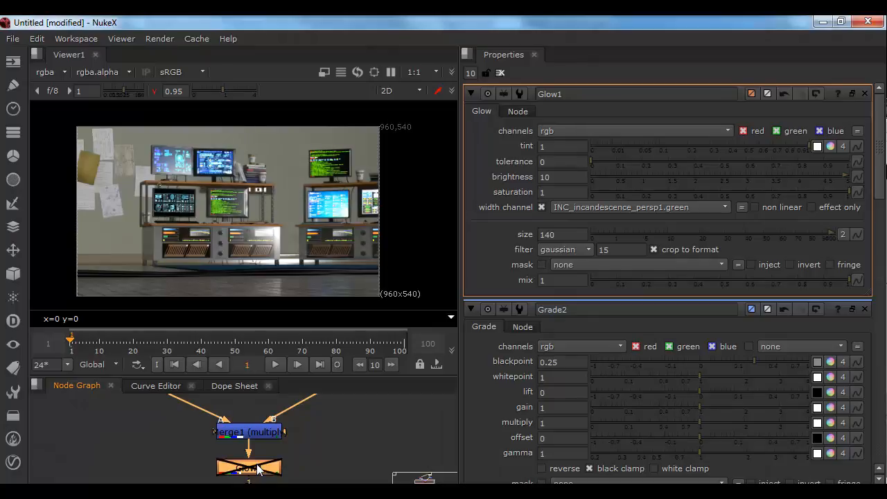
pyautogui.press('d')
pyautogui.press('d')
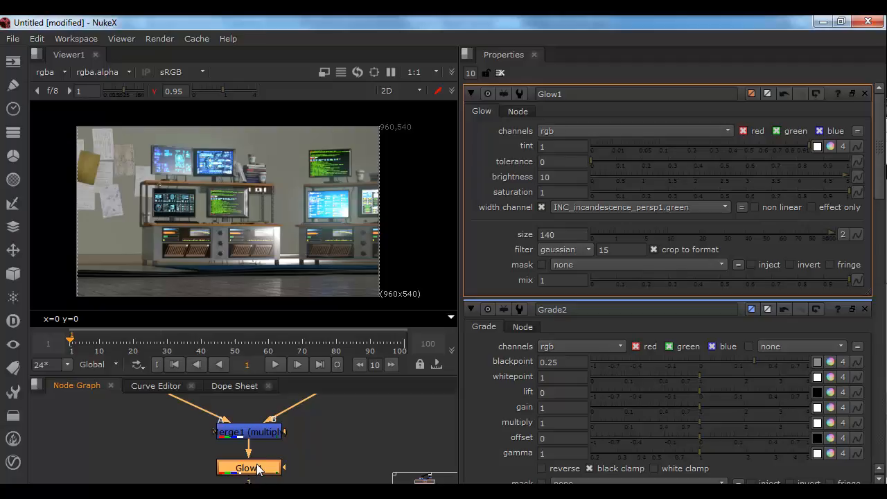
pyautogui.press('d')
pyautogui.press('d')
pyautogui.press('d')
pyautogui.press('d')
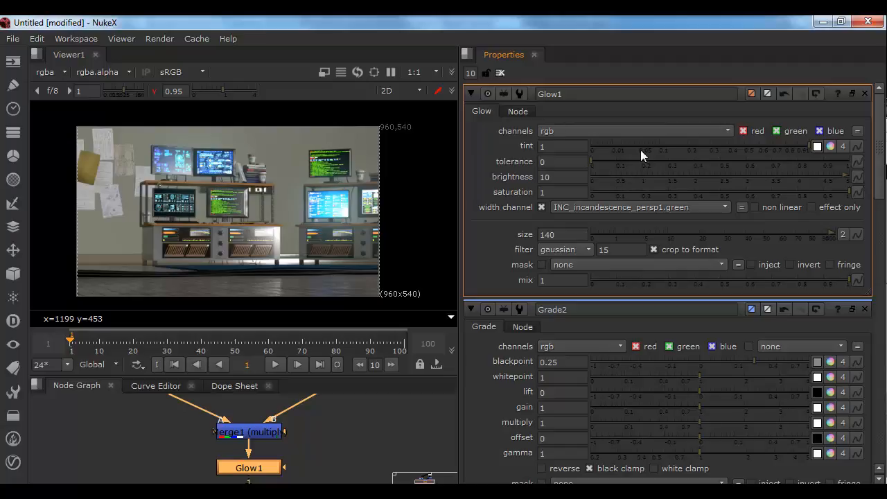
# Step: Tint Glow1 blue with red 0.011345, green 0.437174 and blue 1
pyautogui.click(828, 147)
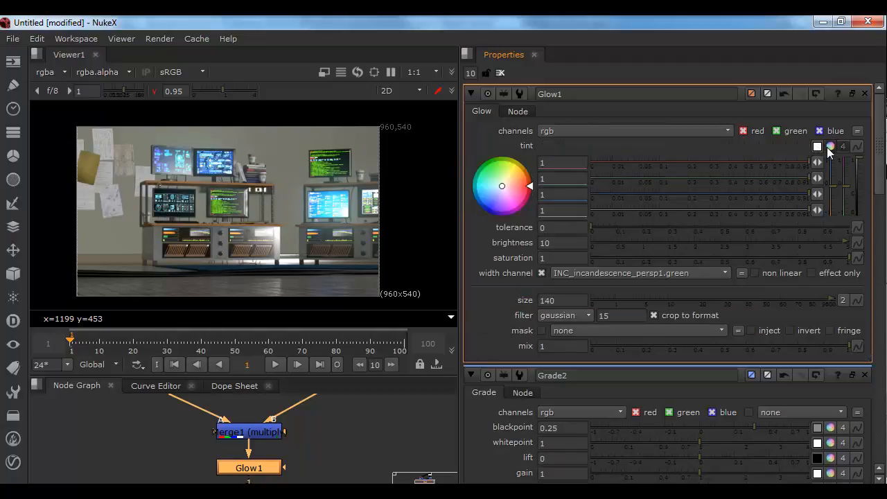
pyautogui.moveTo(654, 162); pyautogui.dragTo(731, 185)
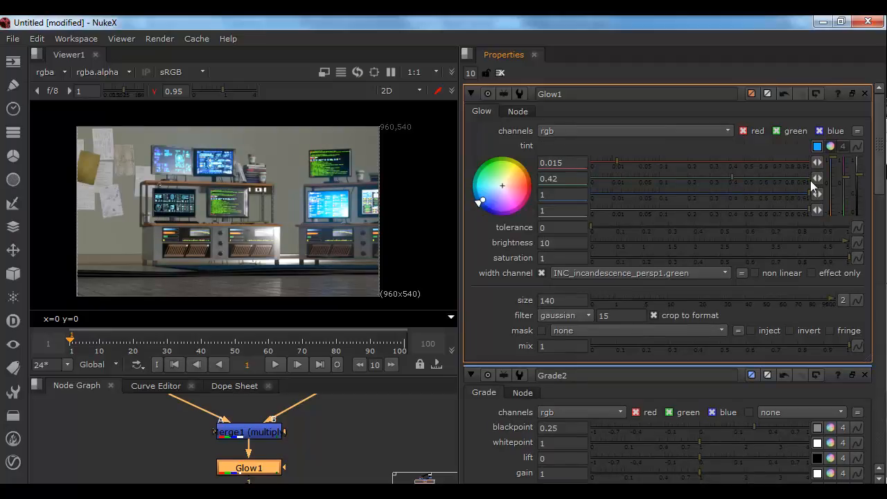
pyautogui.moveTo(483, 200); pyautogui.dragTo(482, 200)
pyautogui.click(830, 146)
pyautogui.click(318, 417)
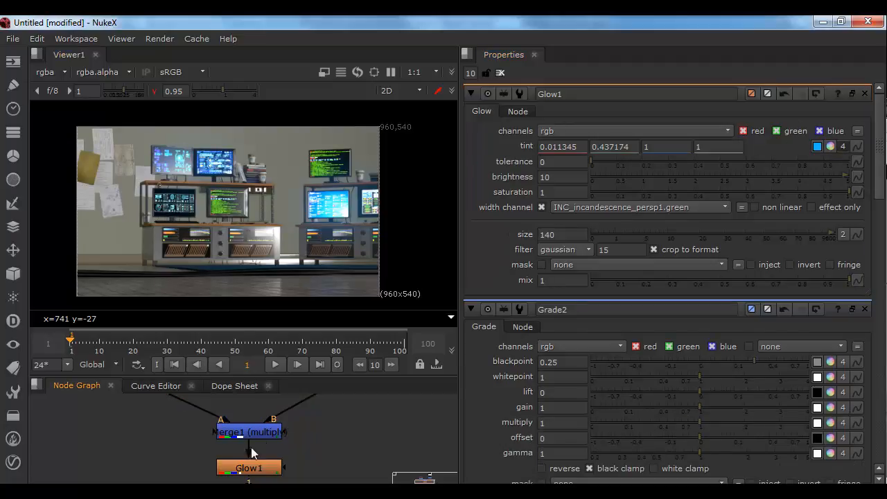
# Step: Raise Glow1's brightness to 20
pyautogui.click(250, 464)
pyautogui.doubleClick(565, 177)
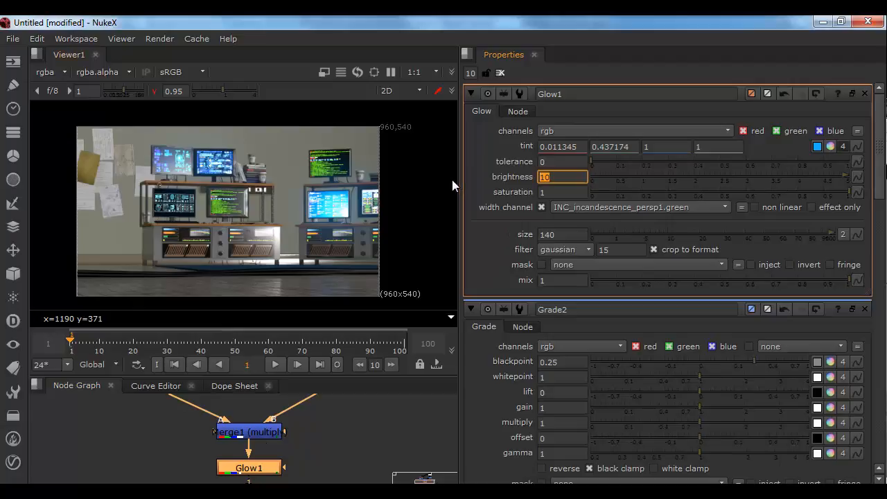
pyautogui.write('20')
pyautogui.press('Return')
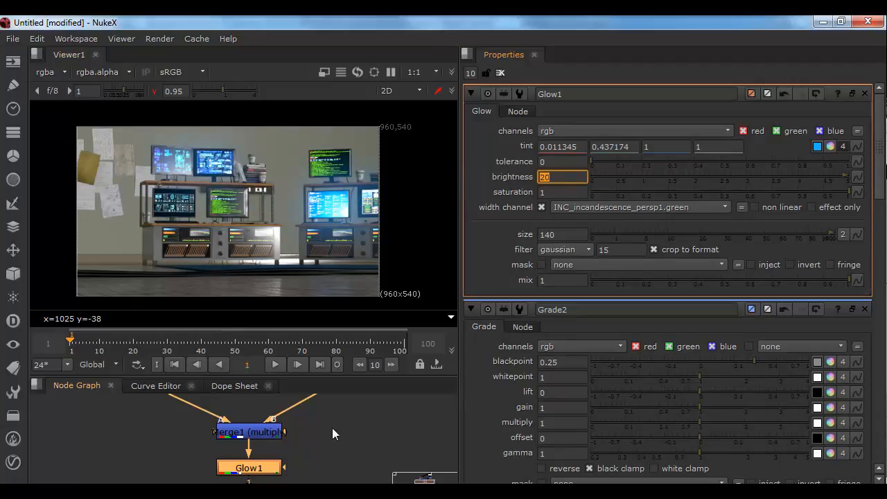
# Step: Move Glow1 together with its upstream nodes upward to make room above Viewer1
pyautogui.moveTo(332, 427); pyautogui.dragTo(345, 443, button='middle')
pyautogui.click(306, 461)
pyautogui.click(350, 444)
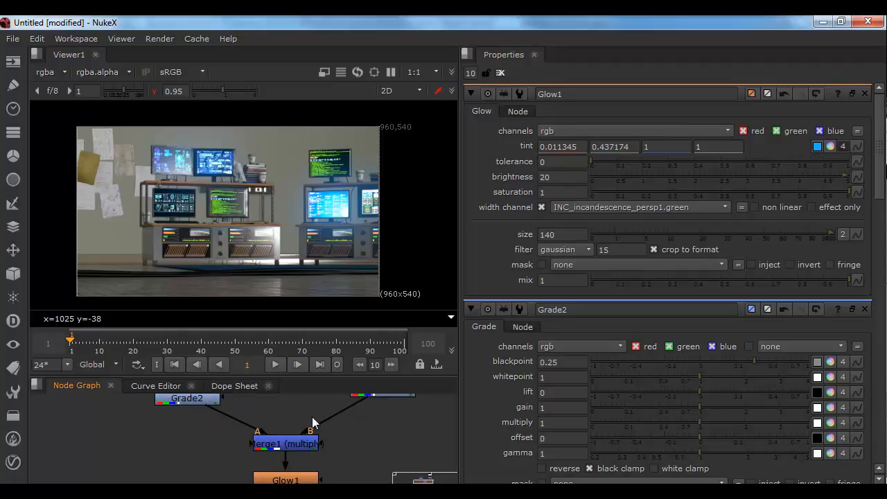
pyautogui.moveTo(297, 418); pyautogui.dragTo(284, 411, button='middle')
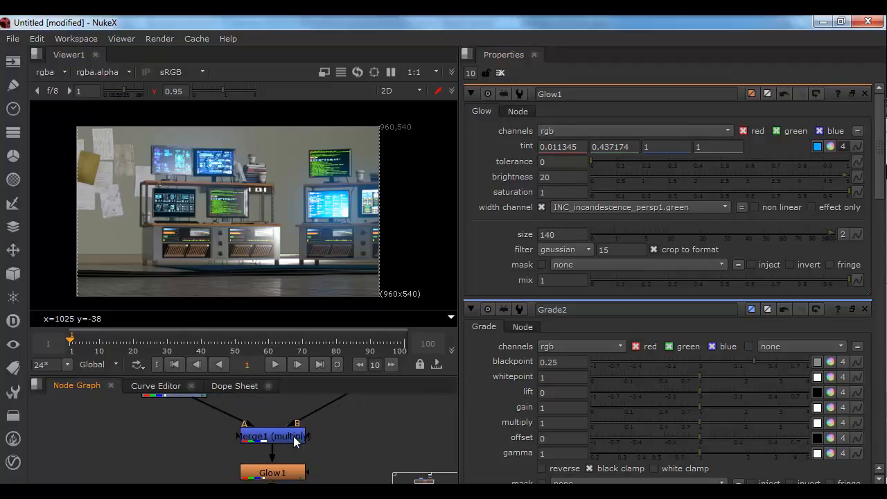
pyautogui.moveTo(319, 458); pyautogui.dragTo(322, 411, button='middle')
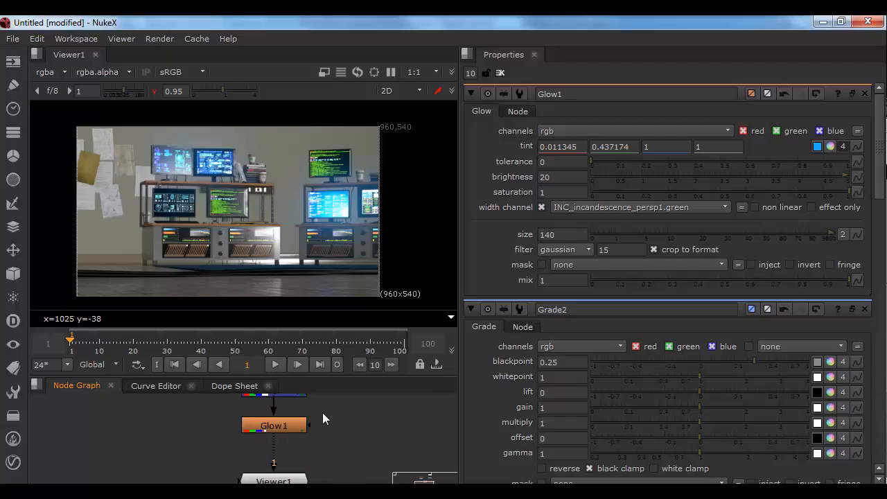
pyautogui.moveTo(294, 430); pyautogui.dragTo(279, 438, button='middle')
pyautogui.keyDown('ctrl'); pyautogui.moveTo(275, 431); pyautogui.dragTo(275, 398); pyautogui.keyUp('ctrl')
pyautogui.moveTo(316, 422); pyautogui.dragTo(321, 462, button='middle')
pyautogui.scroll(-2, 320, 441)
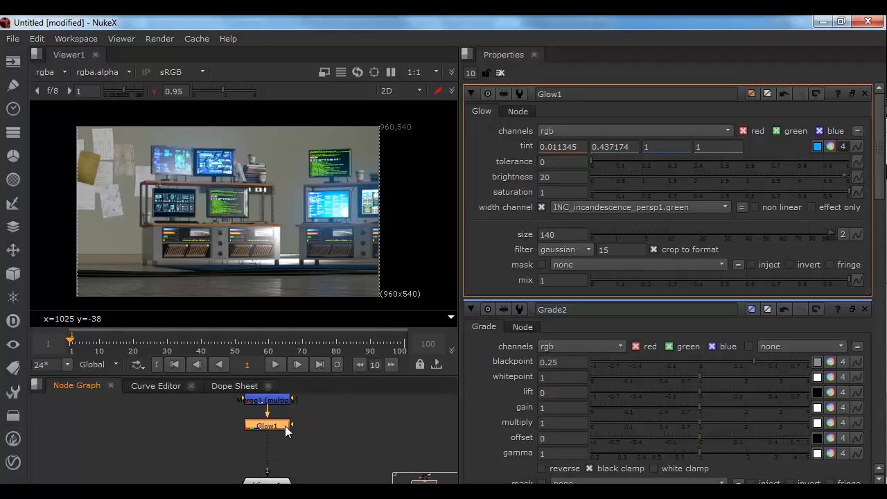
pyautogui.click(13, 274)
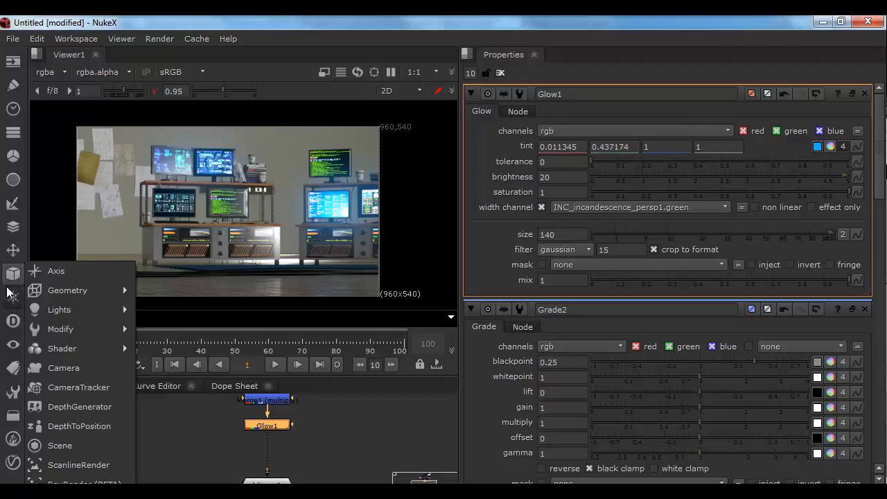
pyautogui.click(12, 251)
pyautogui.click(13, 230)
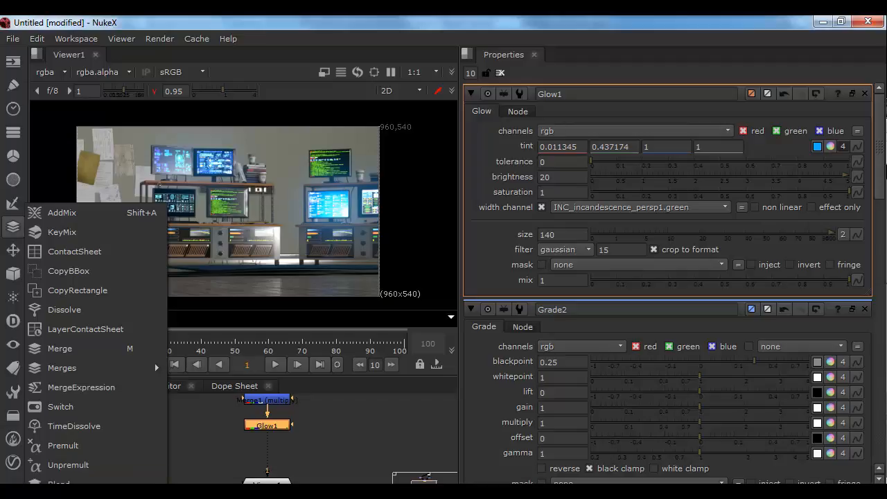
pyautogui.click(12, 415)
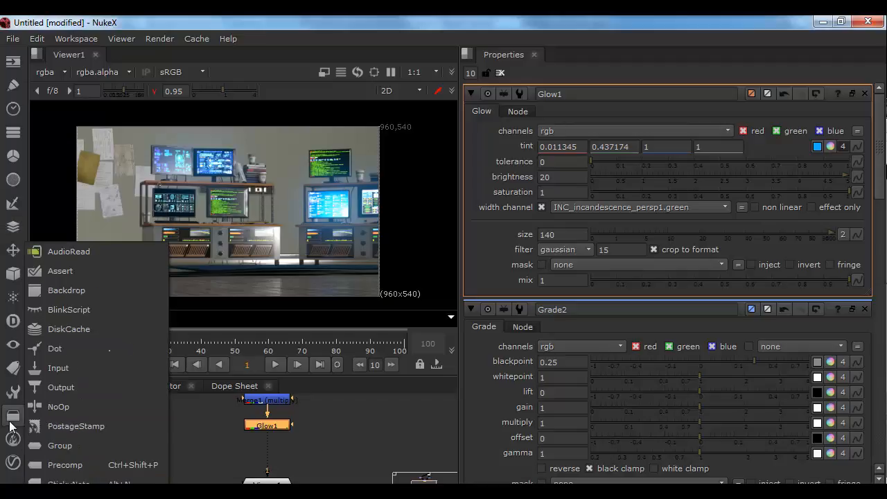
pyautogui.click(11, 396)
pyautogui.click(11, 376)
pyautogui.click(12, 373)
pyautogui.click(11, 366)
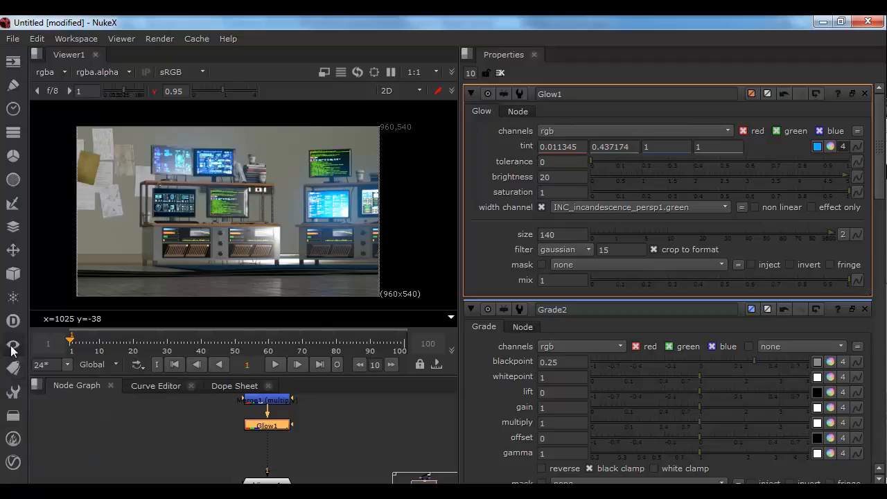
pyautogui.click(10, 343)
pyautogui.click(11, 322)
pyautogui.click(12, 298)
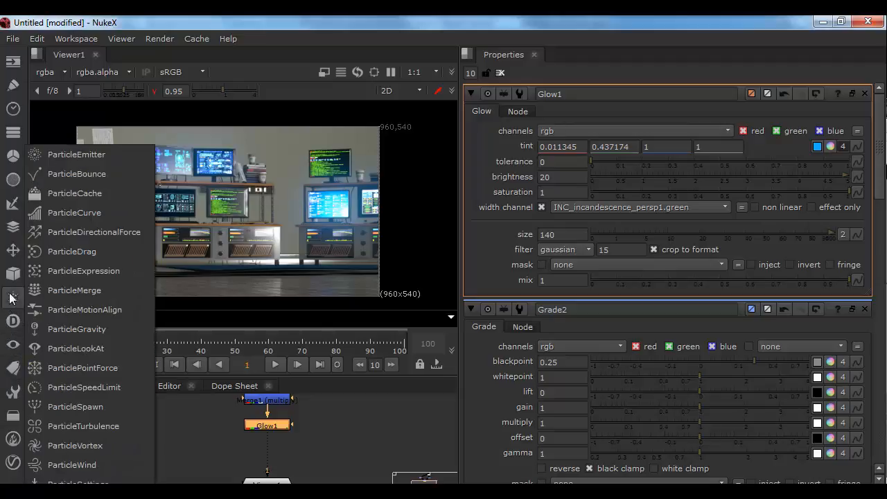
pyautogui.click(11, 277)
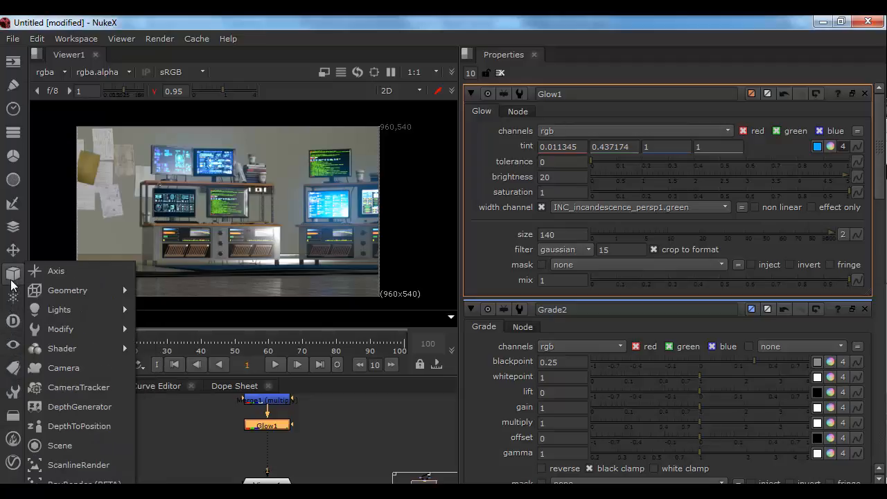
# Step: Add a ZDefocus node after Glow1
pyautogui.click(270, 426)
pyautogui.press('Tab')
pyautogui.write('zdep')
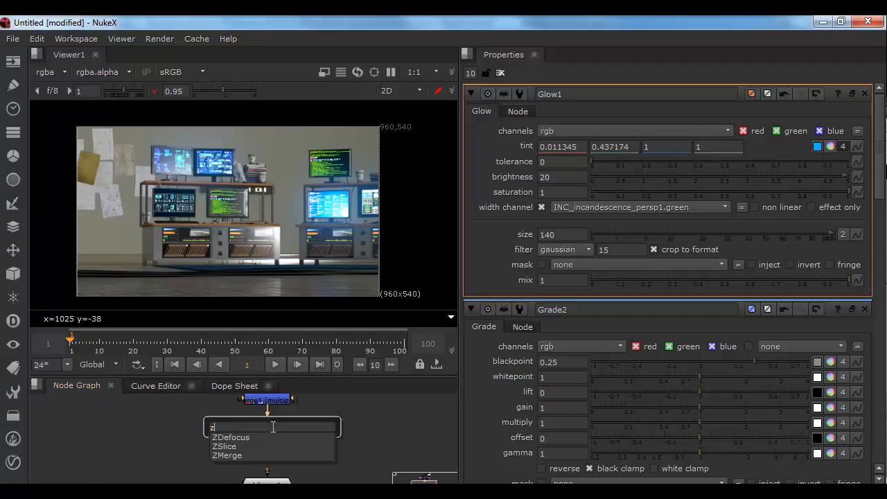
pyautogui.press('BackSpace')
pyautogui.press('BackSpace')
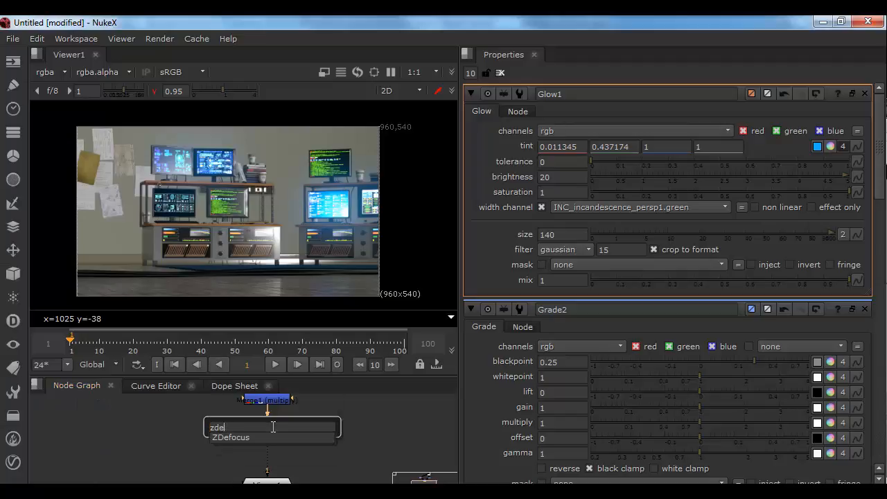
pyautogui.press('Down')
pyautogui.press('Return')
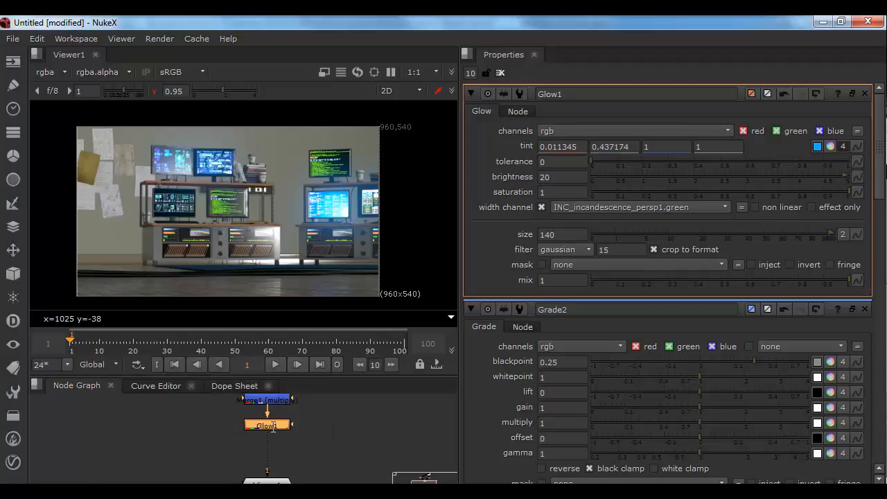
# Step: Add a ZDefocus node after Glow1 and set its depth channel to CAMZ_depth_persp1.Z
pyautogui.moveTo(277, 452); pyautogui.dragTo(277, 455)
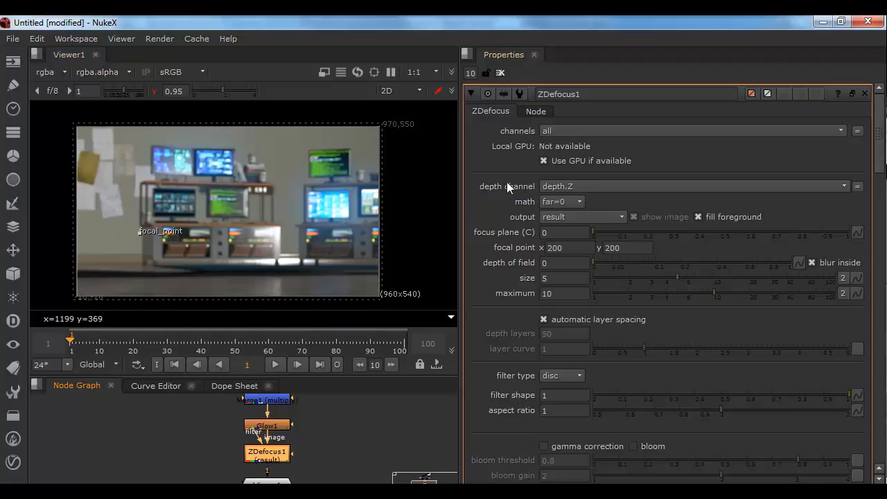
pyautogui.click(576, 186)
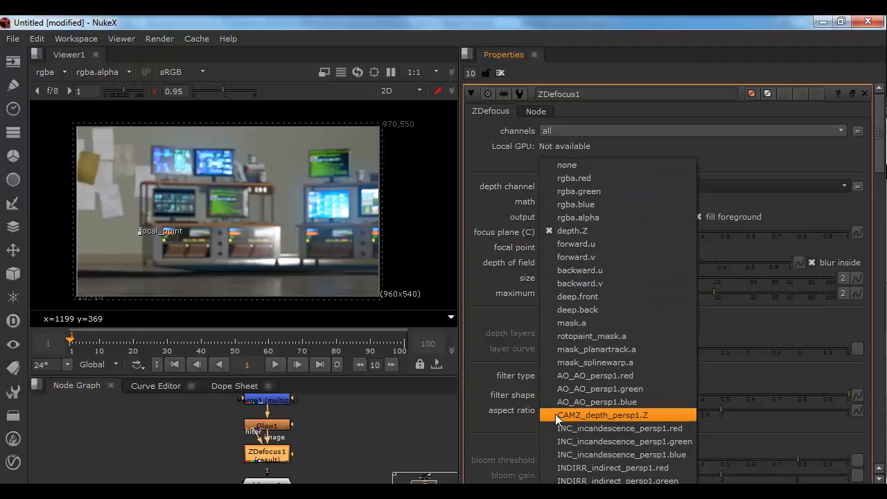
pyautogui.click(629, 416)
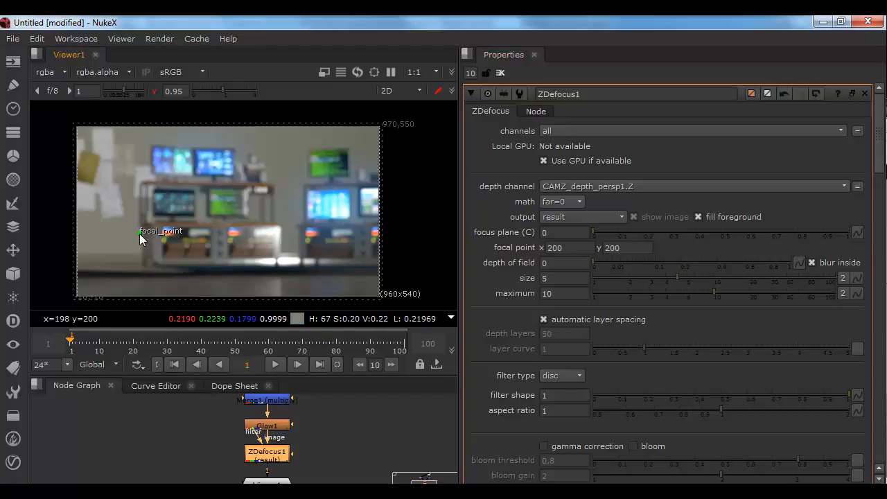
# Step: Place the ZDefocus focal point on the foreground floor at x 554, y 10, and enlarge the viewer area
pyautogui.moveTo(140, 234); pyautogui.dragTo(251, 294)
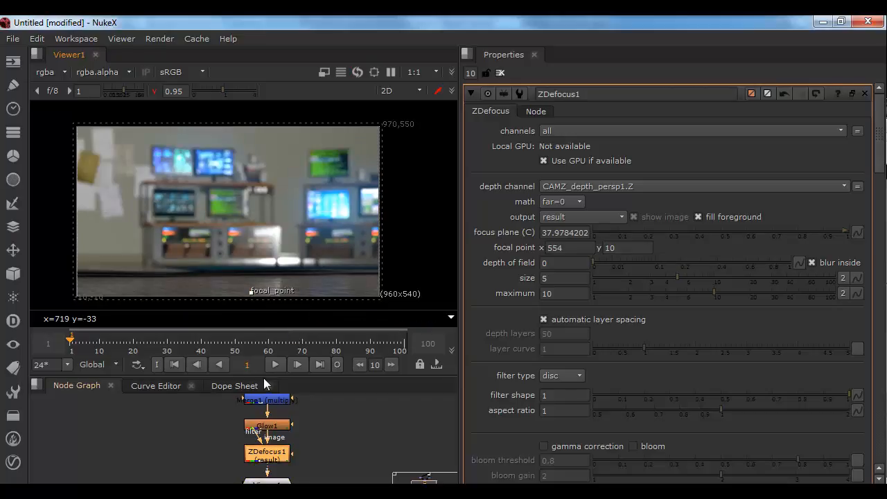
pyautogui.moveTo(267, 380); pyautogui.dragTo(264, 422)
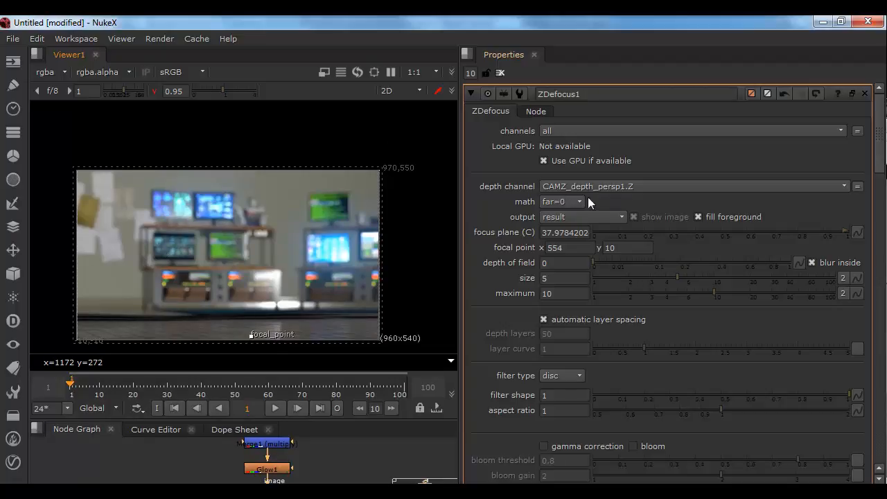
pyautogui.scroll(5, 250, 243)
pyautogui.moveTo(267, 331); pyautogui.dragTo(296, 235, button='middle')
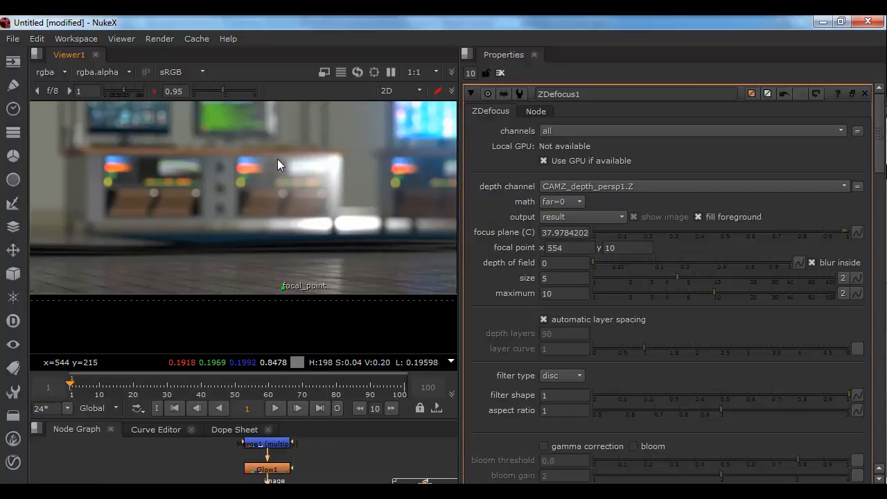
# Step: Try a ZDefocus size of 33 and then 2.65, and a maximum of 63 and then 39
pyautogui.moveTo(688, 277); pyautogui.dragTo(777, 274)
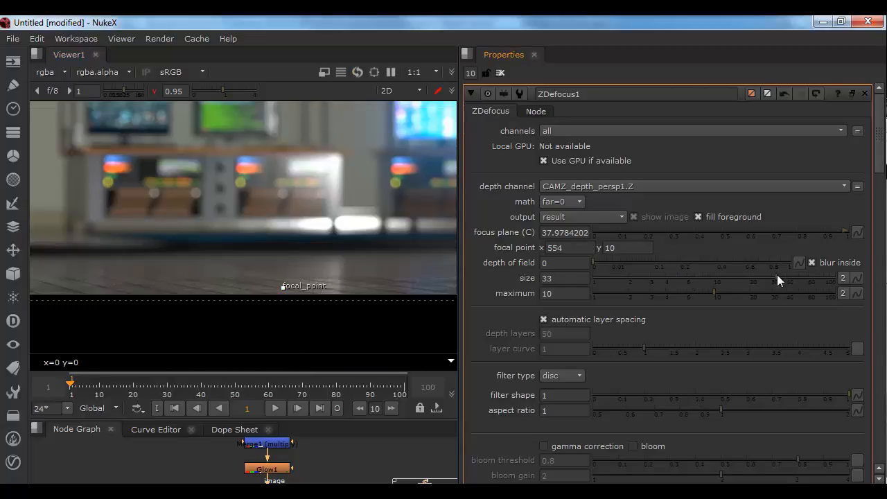
pyautogui.moveTo(783, 275); pyautogui.dragTo(643, 276)
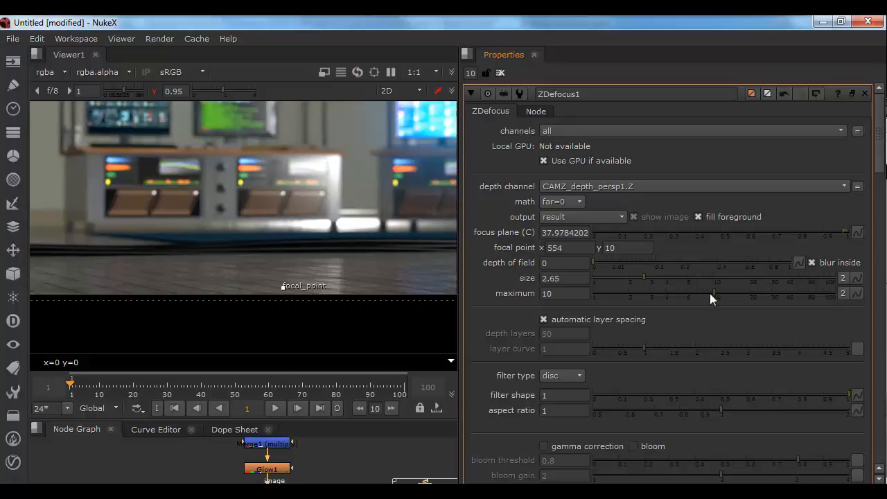
pyautogui.moveTo(713, 293); pyautogui.dragTo(811, 290)
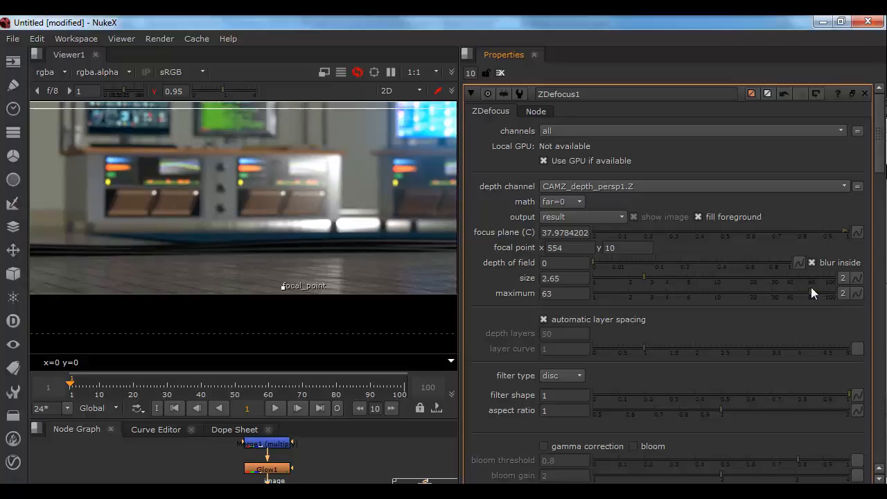
pyautogui.moveTo(808, 292); pyautogui.dragTo(787, 288)
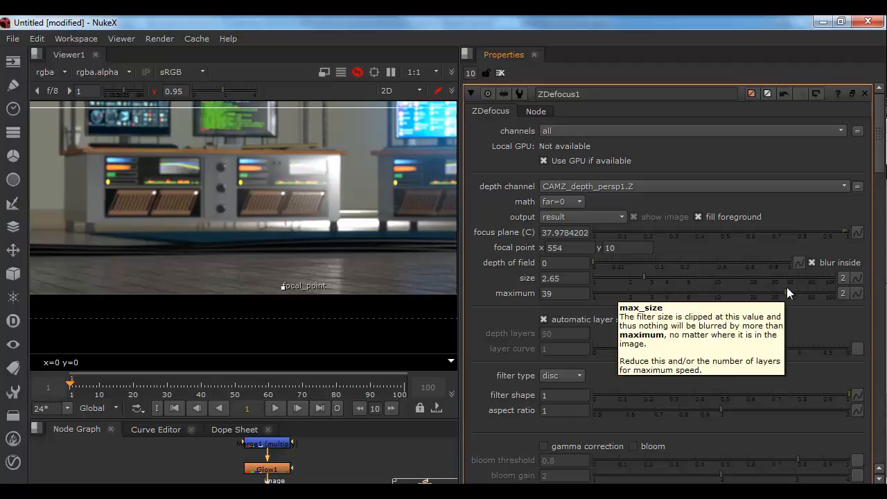
# Step: Move the focal point onto the paper cup on top of the book stack, at about x 553, y 437
pyautogui.scroll(-4, 349, 260)
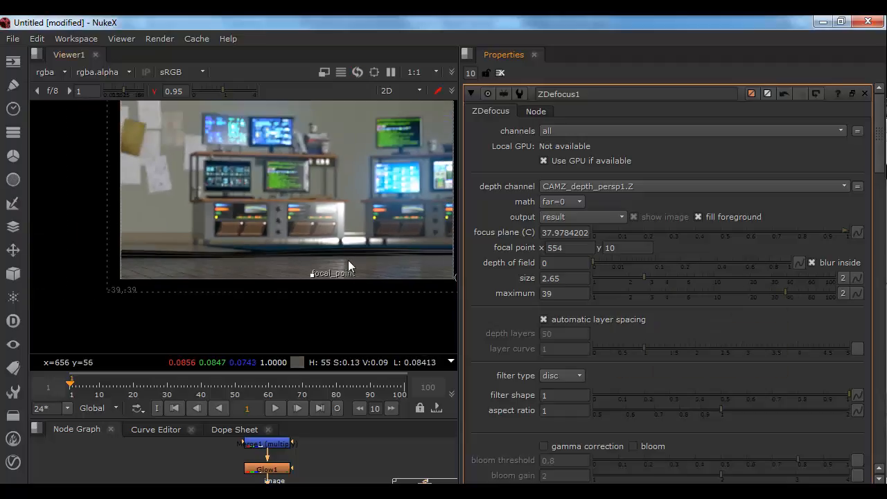
pyautogui.moveTo(377, 243); pyautogui.dragTo(356, 257, button='middle')
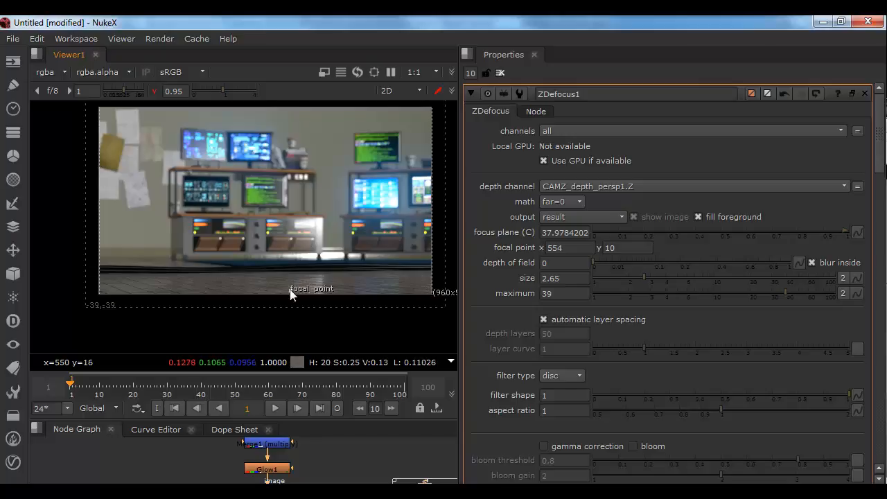
pyautogui.moveTo(292, 291); pyautogui.dragTo(291, 147)
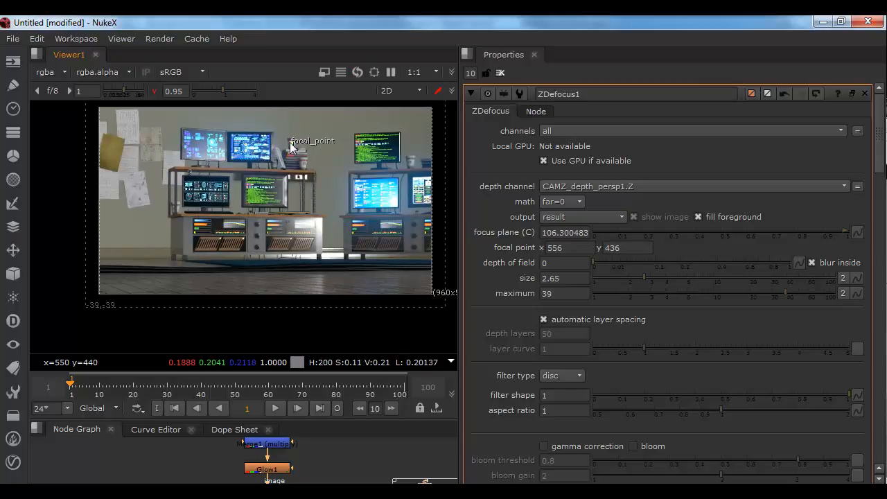
pyautogui.scroll(6, 305, 139)
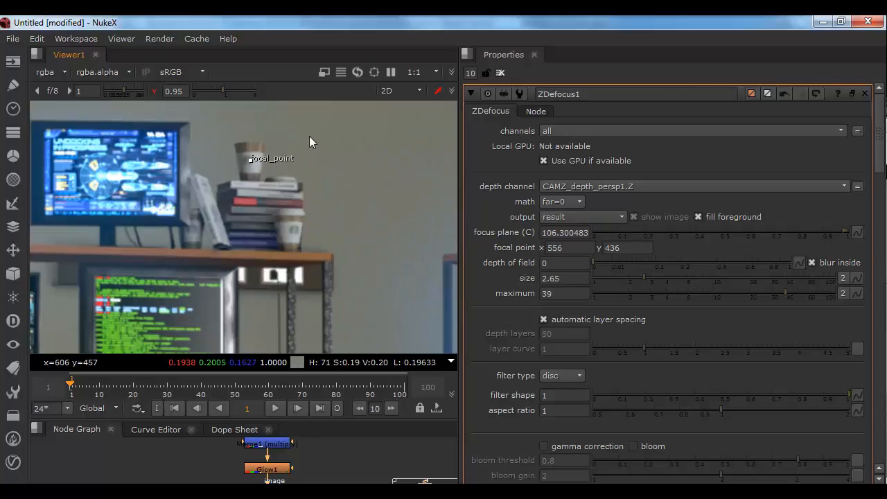
pyautogui.moveTo(198, 186); pyautogui.dragTo(187, 182)
pyautogui.scroll(-7, 211, 206)
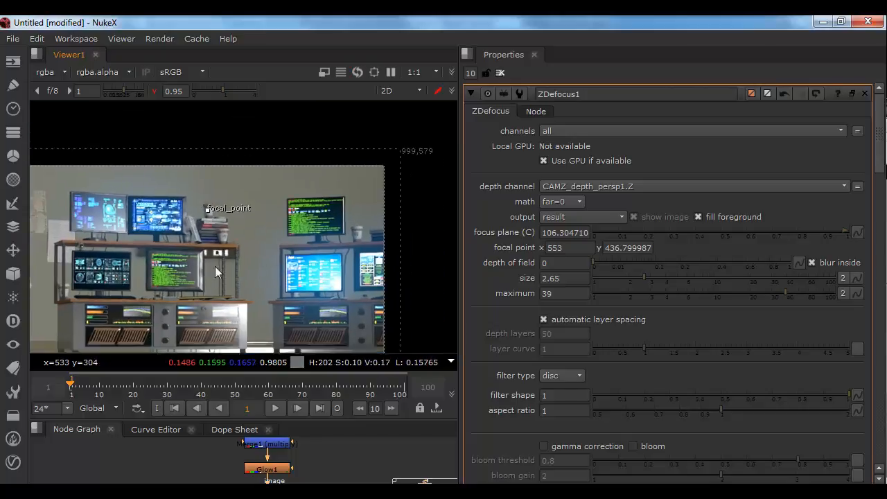
pyautogui.scroll(-3, 208, 277)
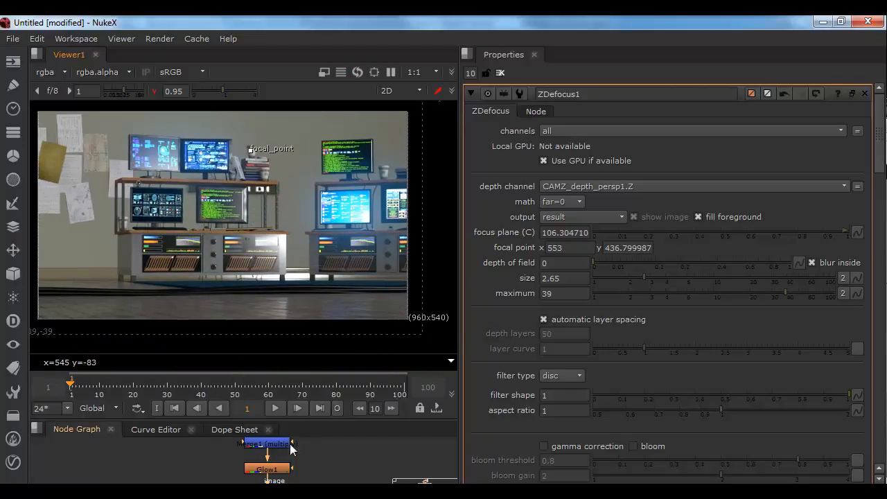
# Step: Enlarge the node graph area and toggle ZDefocus1 off and on repeatedly to compare the image with and without defocus
pyautogui.moveTo(291, 419); pyautogui.dragTo(291, 315)
pyautogui.moveTo(260, 166); pyautogui.dragTo(265, 265, button='middle')
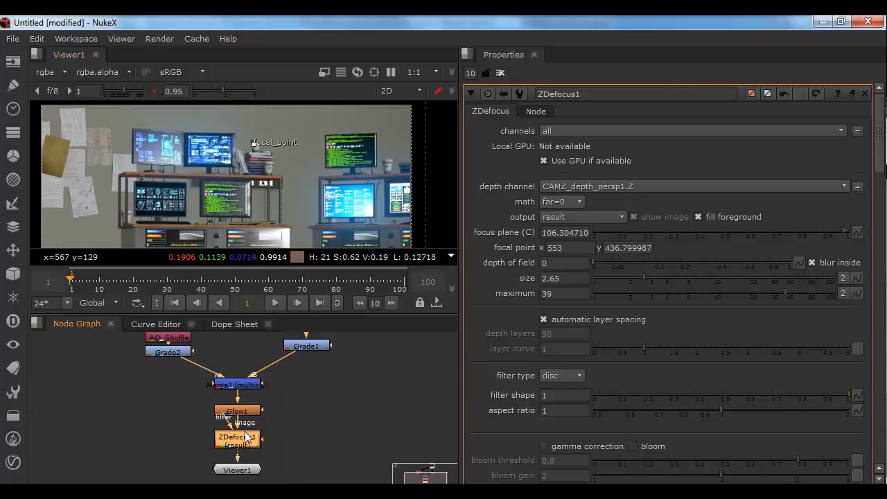
pyautogui.press('d')
pyautogui.press('d')
pyautogui.press('d')
pyautogui.press('d')
pyautogui.press('d')
pyautogui.press('d')
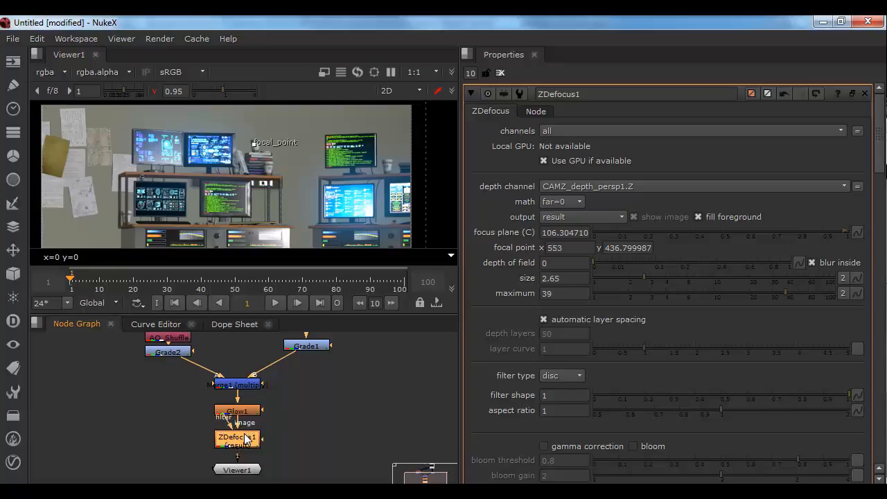
pyautogui.press('d')
pyautogui.press('d')
# Step: Set ZDefocus1's maximum to 125, try sizes of 20 and 40, and inspect the blur on the foreground floor
pyautogui.doubleClick(575, 294)
pyautogui.write('125')
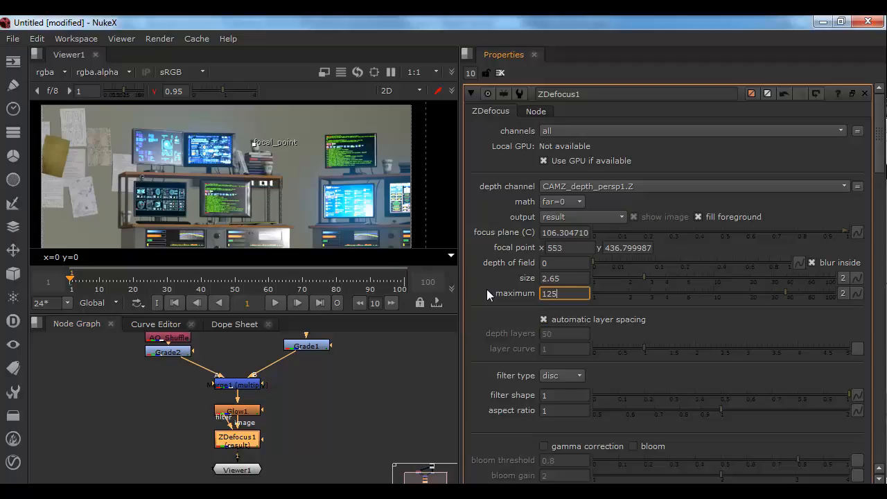
pyautogui.press('Return')
pyautogui.doubleClick(581, 277)
pyautogui.write('20')
pyautogui.press('Return')
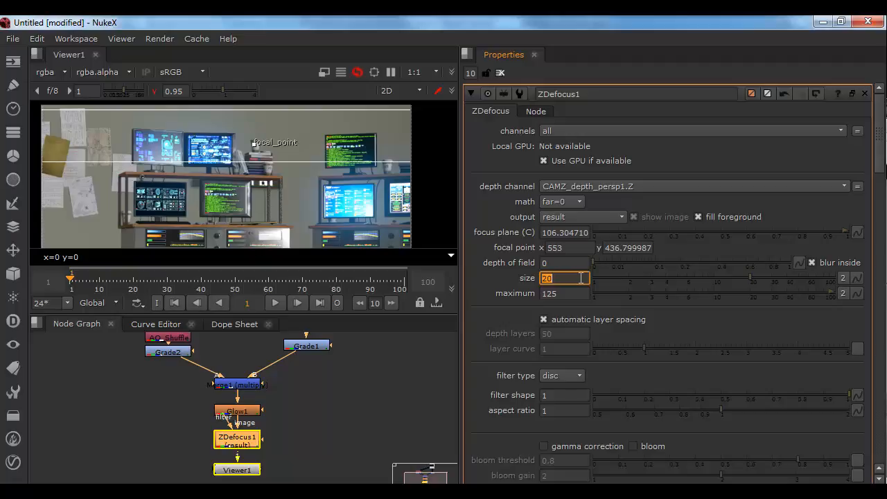
pyautogui.press('Return')
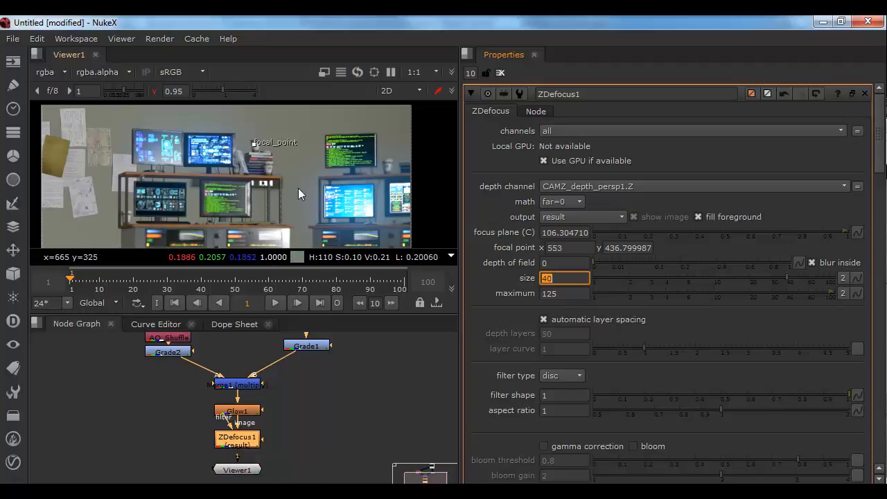
pyautogui.moveTo(284, 201); pyautogui.dragTo(275, 111, button='middle')
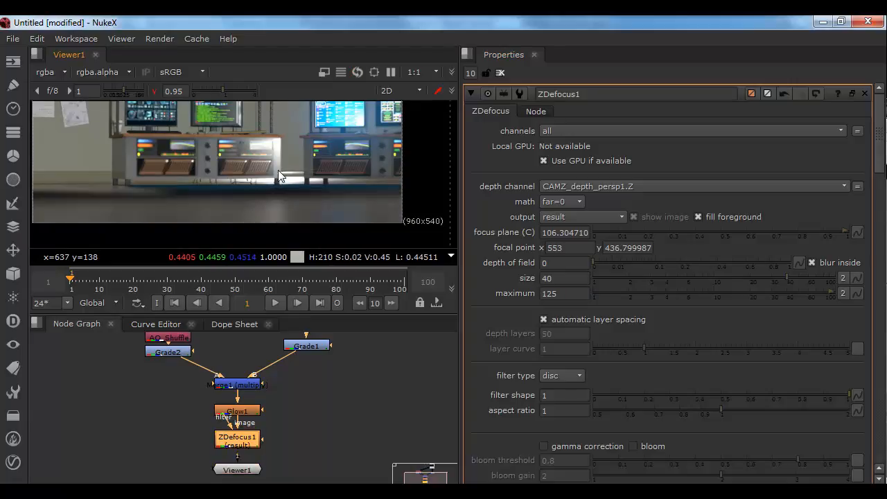
pyautogui.moveTo(295, 135); pyautogui.dragTo(290, 181, button='middle')
pyautogui.scroll(-3, 311, 193)
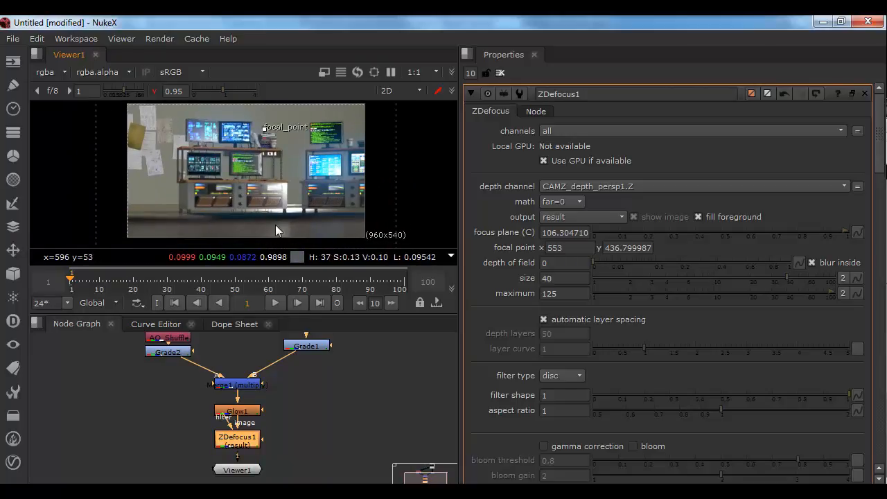
# Step: Set ZDefocus1's maximum to 50 and its size to 20
pyautogui.moveTo(582, 293); pyautogui.dragTo(480, 294)
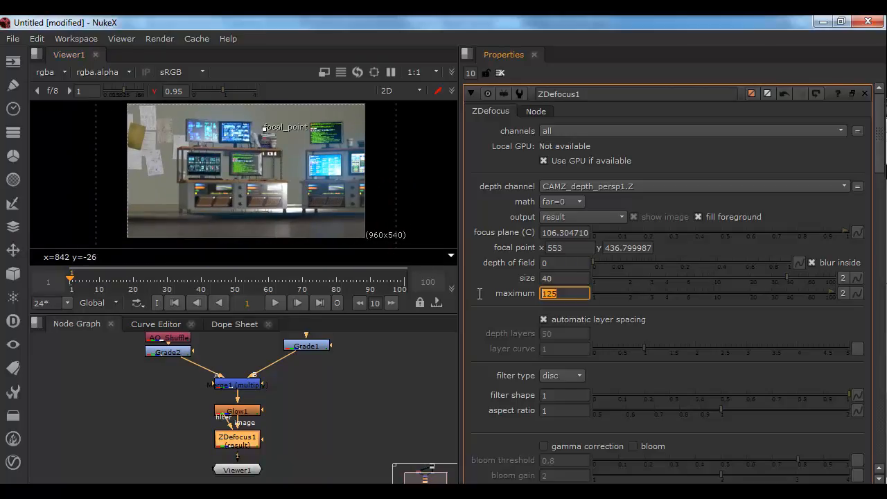
pyautogui.write('50')
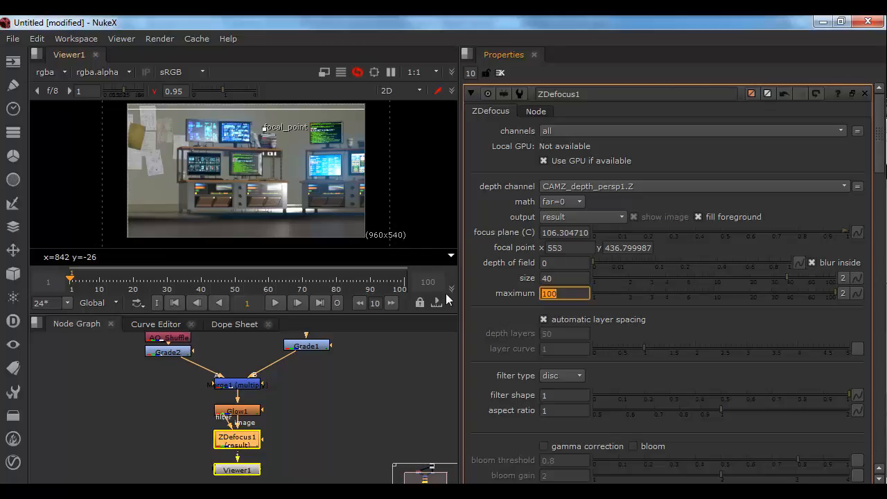
pyautogui.hotkey('shift', 'Tab')
pyautogui.write('20')
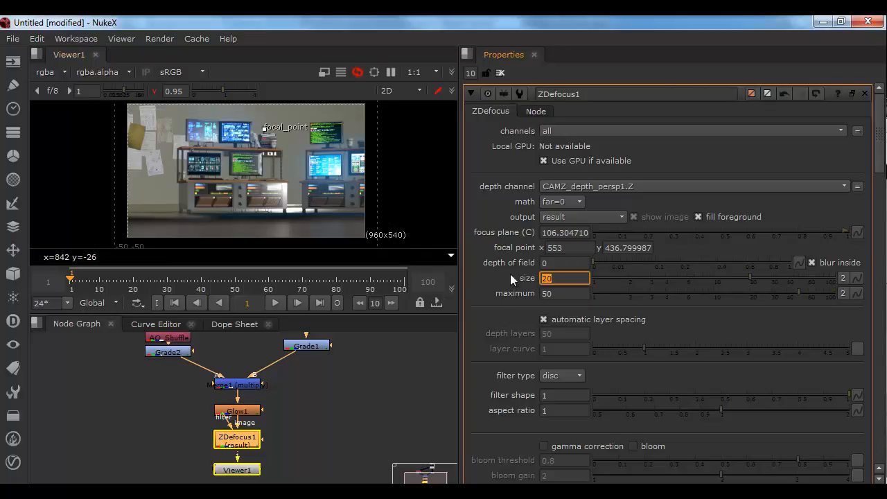
pyautogui.click(311, 423)
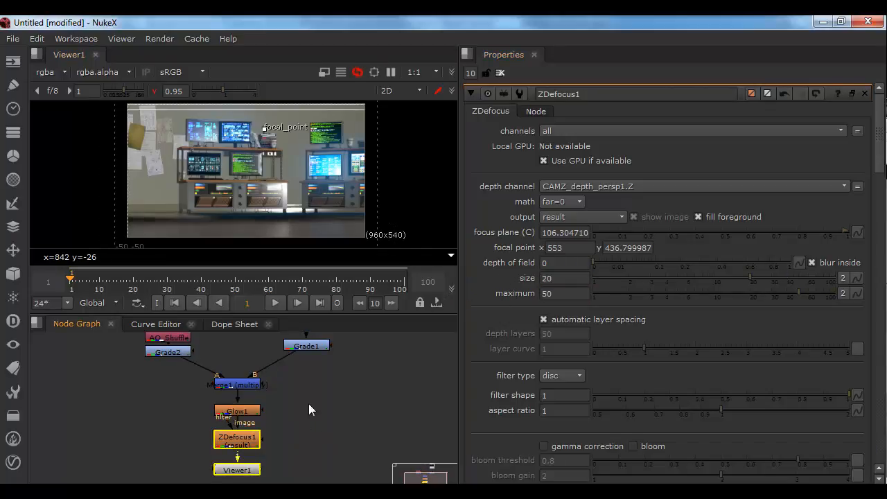
# Step: Move Viewer1 further down in the node graph and insert a Saturation node after ZDefocus1
pyautogui.moveTo(309, 401); pyautogui.dragTo(319, 373, button='middle')
pyautogui.moveTo(240, 448); pyautogui.dragTo(239, 485)
pyautogui.click(253, 416)
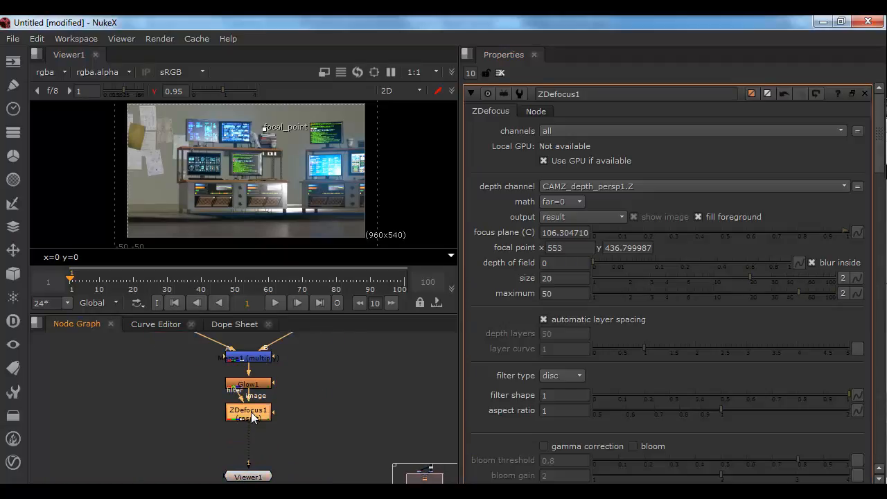
pyautogui.press('Tab')
pyautogui.write('sat')
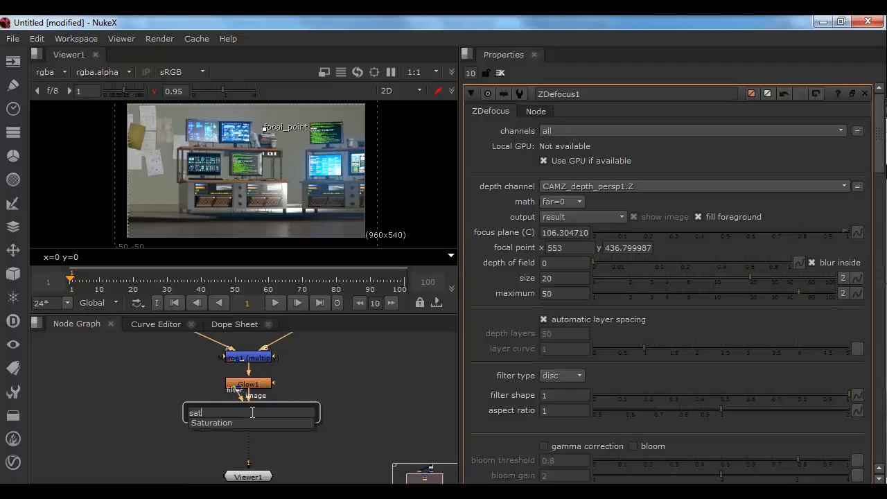
pyautogui.write('ur')
pyautogui.press('Down')
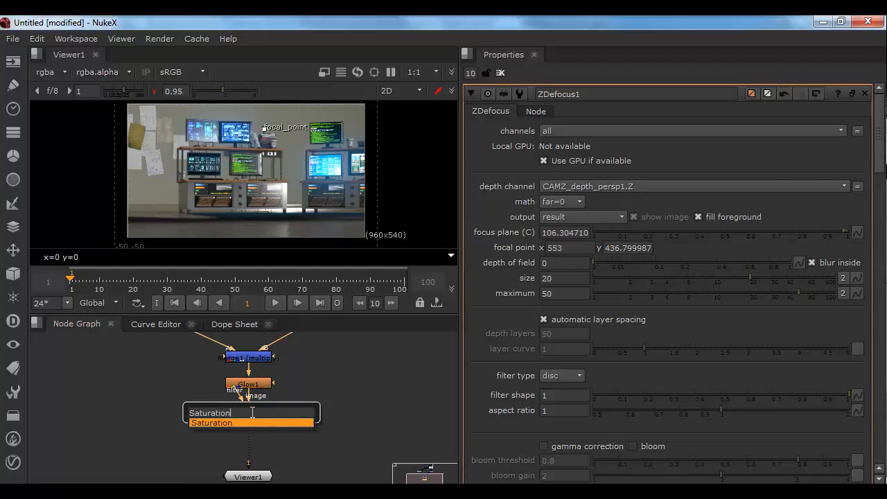
pyautogui.press('Return')
pyautogui.click(13, 133)
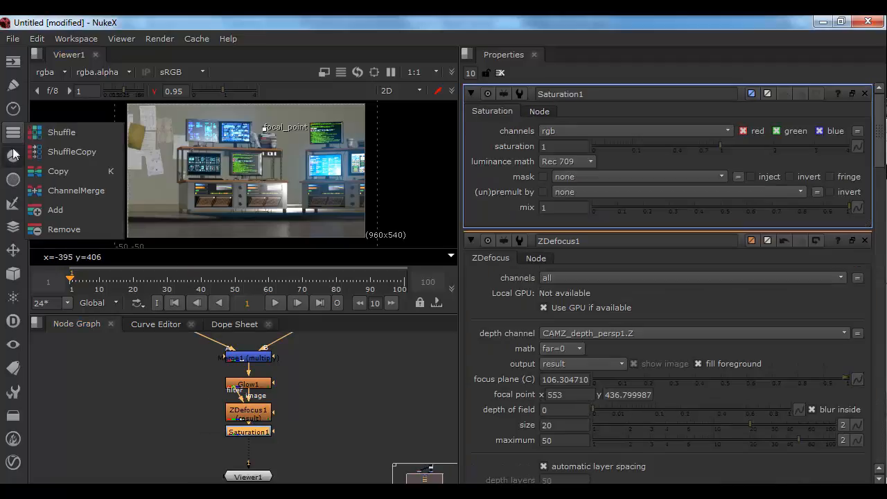
pyautogui.moveTo(10, 209)
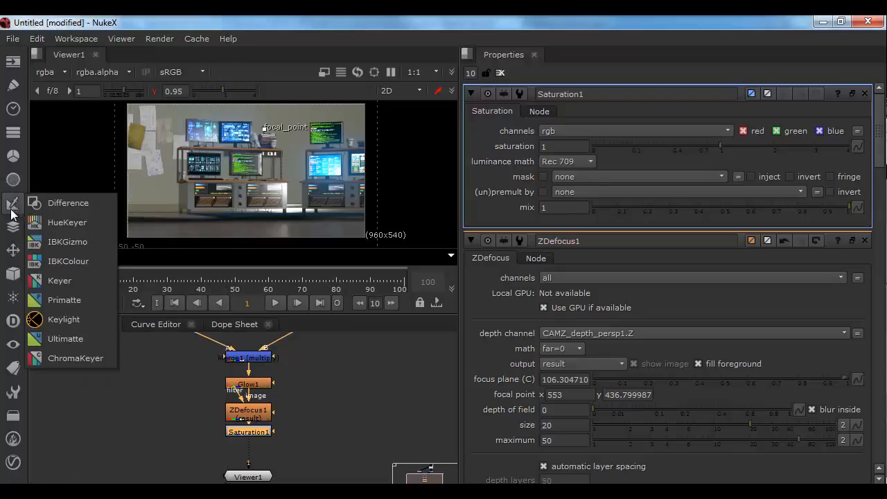
pyautogui.moveTo(11, 229)
pyautogui.moveTo(14, 191)
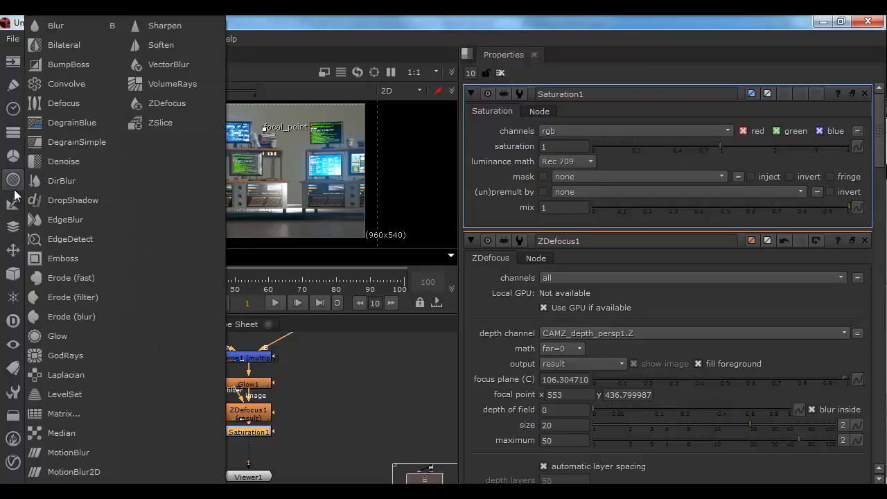
pyautogui.moveTo(13, 156)
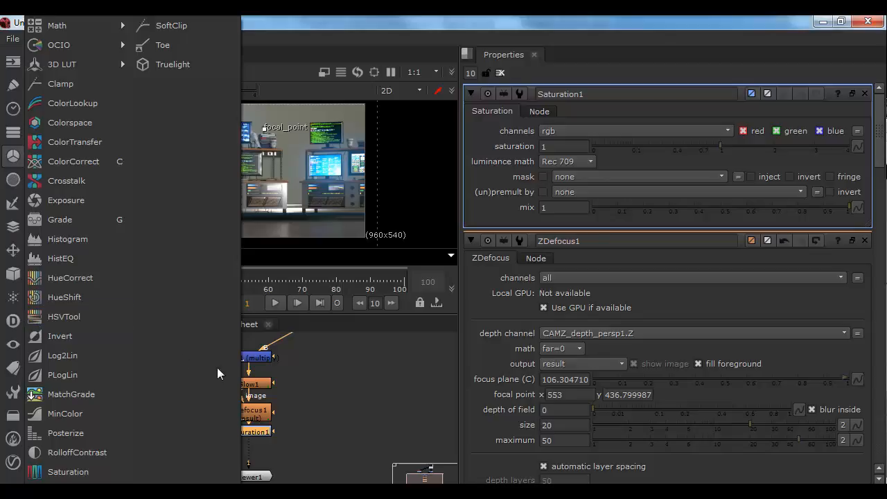
pyautogui.click(342, 389)
# Step: Move the Saturation1 node slightly lower, between ZDefocus1 and Viewer1
pyautogui.click(246, 438)
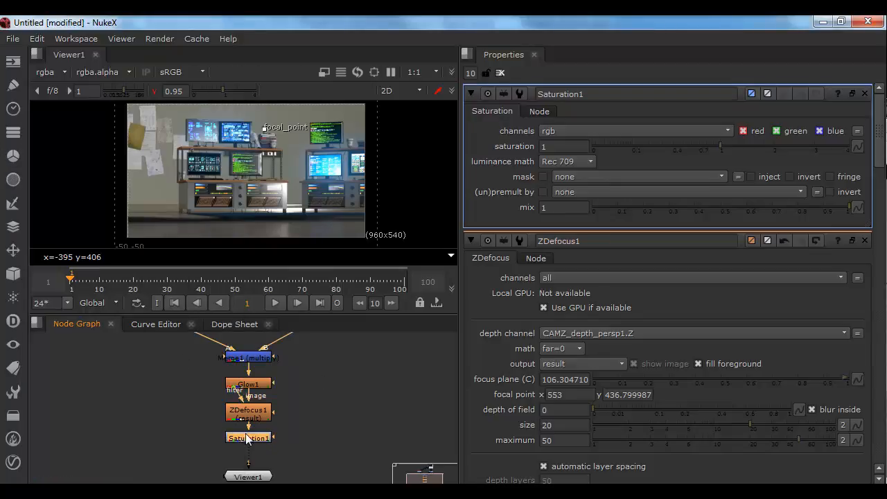
# Step: Set Saturation1's saturation to 0.39 and add a Grade node after it with gain 0.26 and multiply 1.34
pyautogui.moveTo(720, 146); pyautogui.dragTo(672, 146)
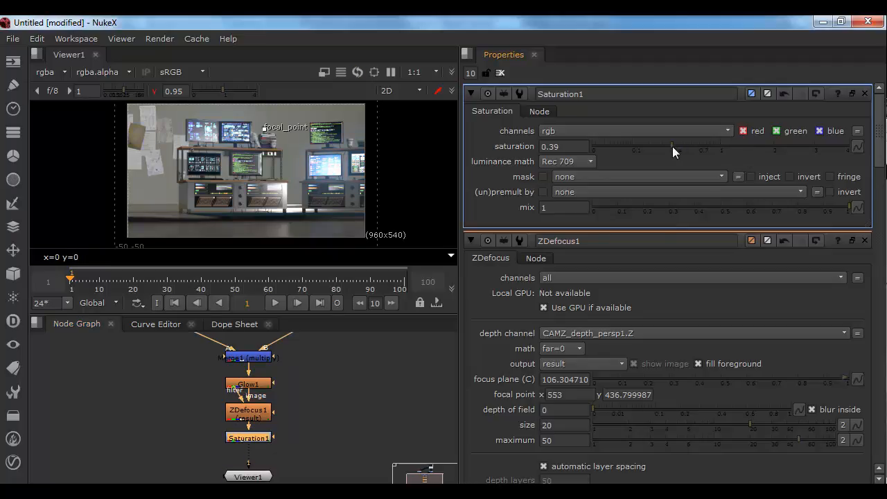
pyautogui.moveTo(270, 436); pyautogui.dragTo(272, 413, button='middle')
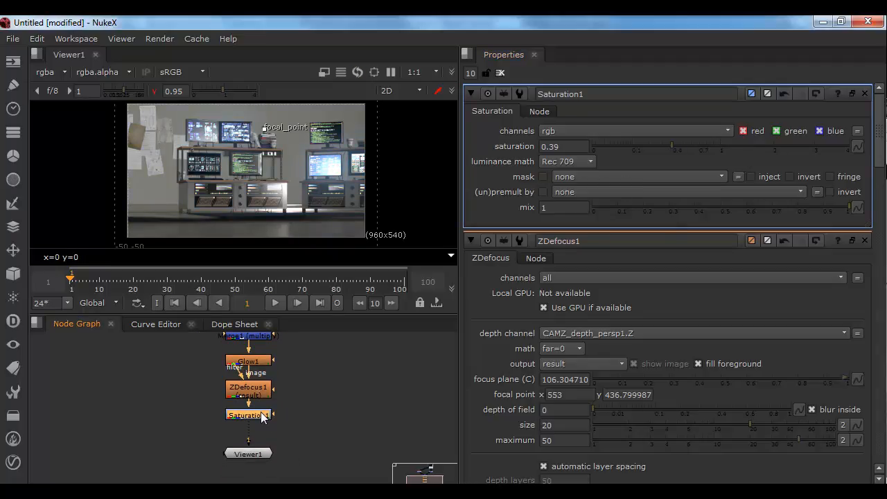
pyautogui.press('g')
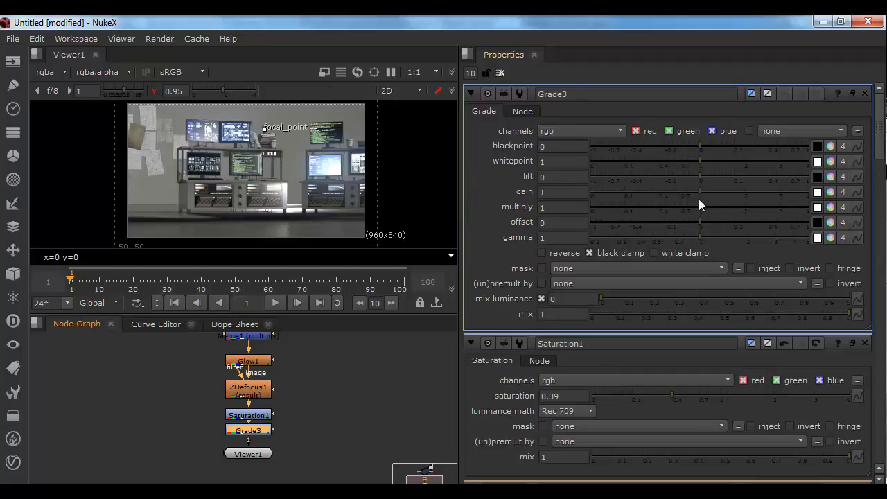
pyautogui.moveTo(700, 207); pyautogui.dragTo(648, 190)
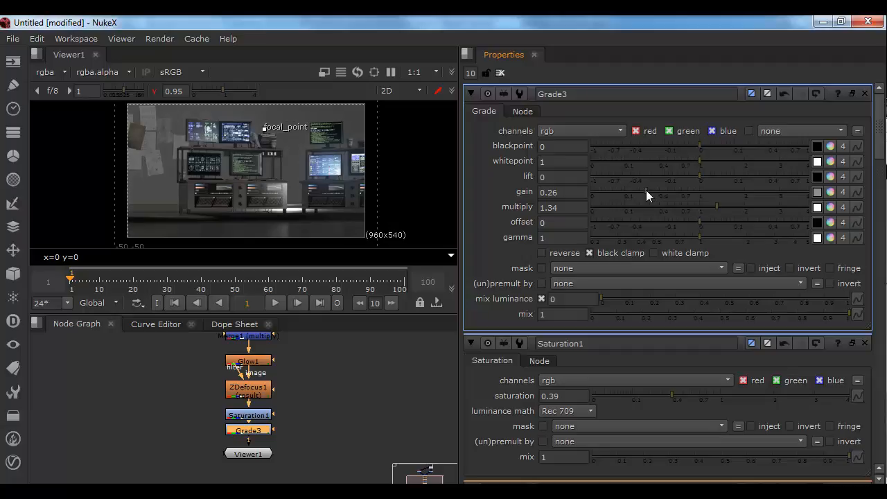
# Step: Move Viewer1 further down in the node graph to leave room below Grade3
pyautogui.moveTo(257, 456); pyautogui.dragTo(256, 486)
pyautogui.moveTo(289, 399); pyautogui.dragTo(285, 357, button='middle')
pyautogui.click(300, 407)
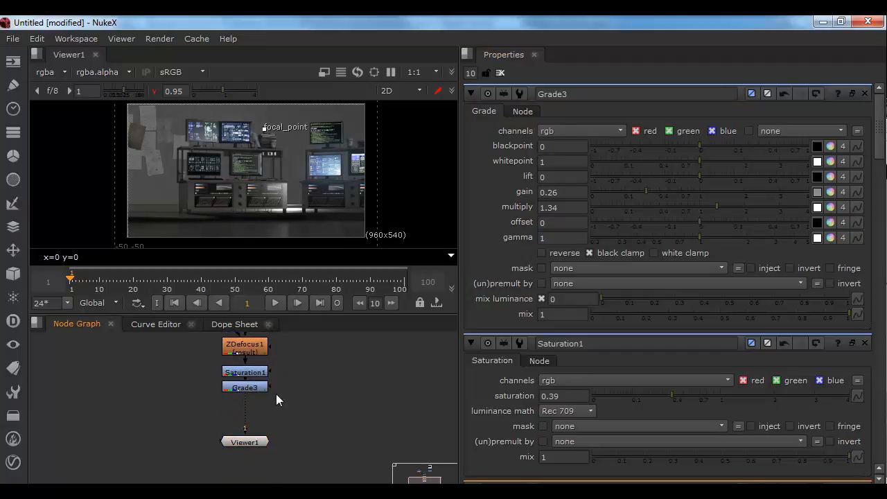
pyautogui.moveTo(257, 443); pyautogui.dragTo(258, 457)
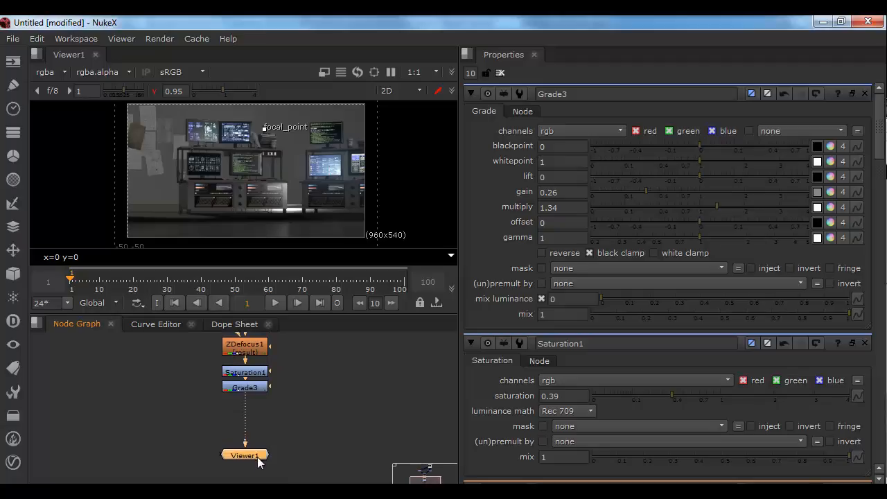
pyautogui.click(258, 387)
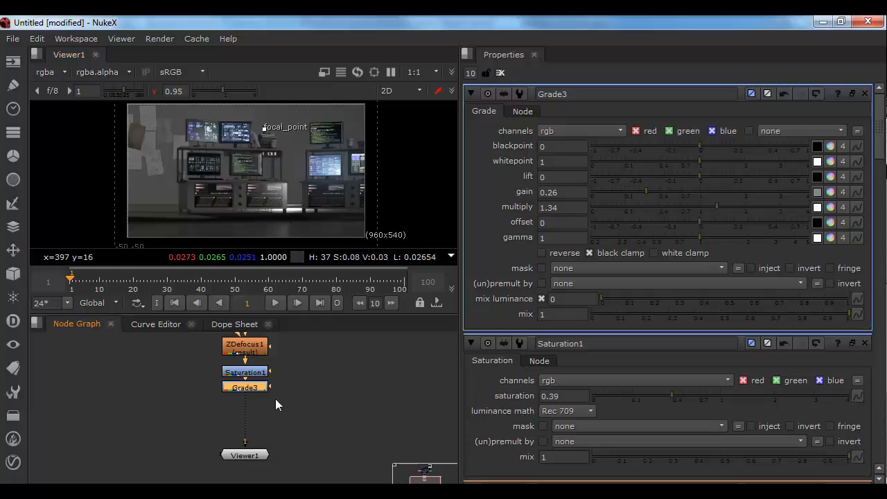
pyautogui.click(151, 411)
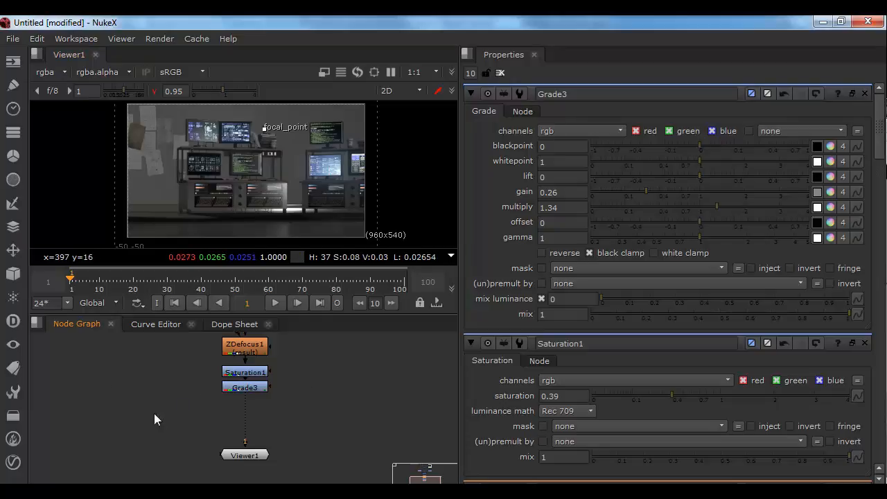
# Step: Create an unconnected Constant node beside the main branch and set its format to 960x540
pyautogui.click(13, 61)
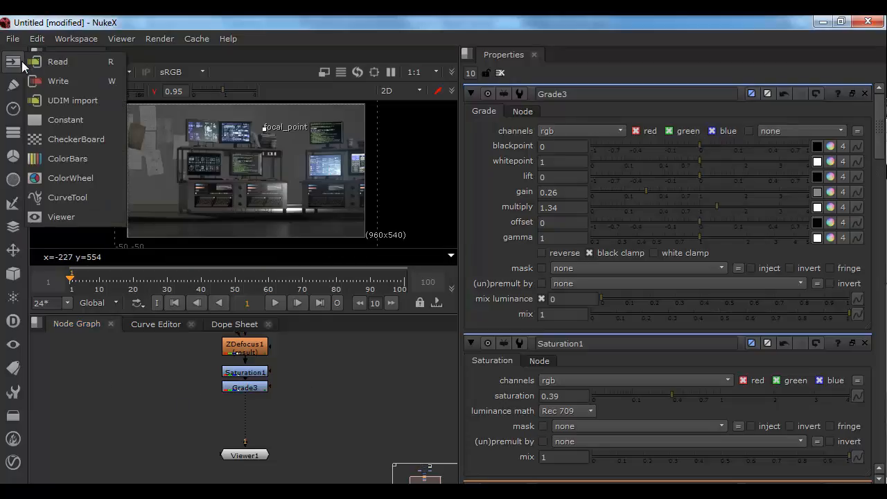
pyautogui.click(54, 118)
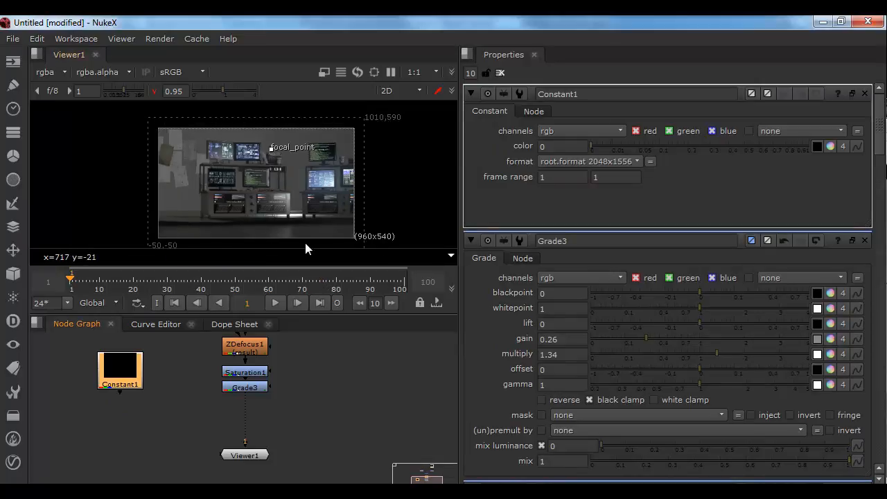
pyautogui.scroll(-1, 257, 194)
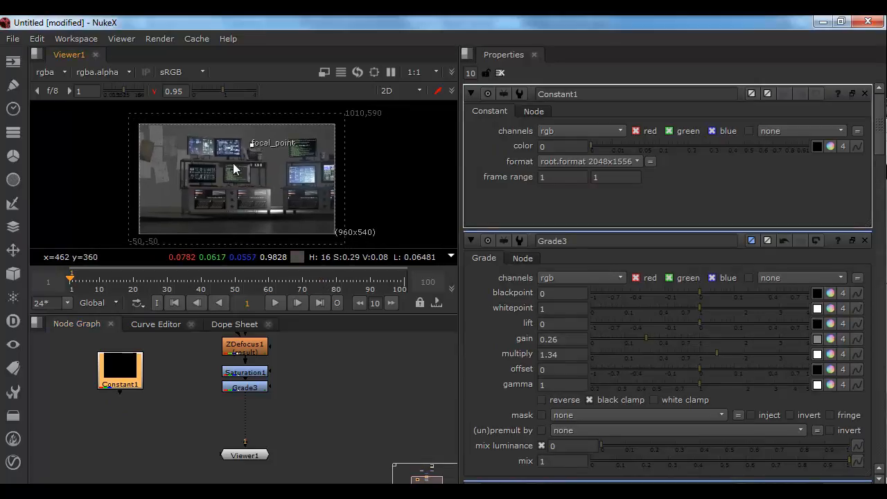
pyautogui.click(584, 159)
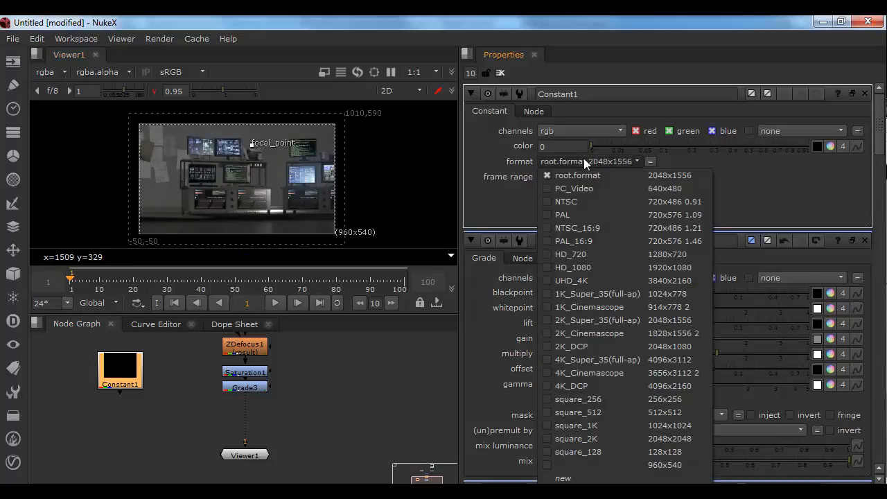
pyautogui.click(689, 465)
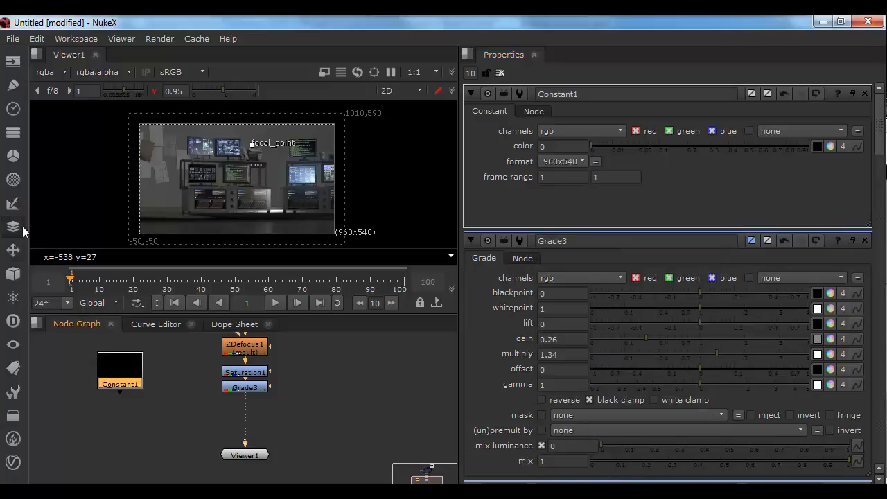
# Step: Add a Roto node under Constant1 and draw a closed oval Bezier around the middle of the image
pyautogui.click(12, 89)
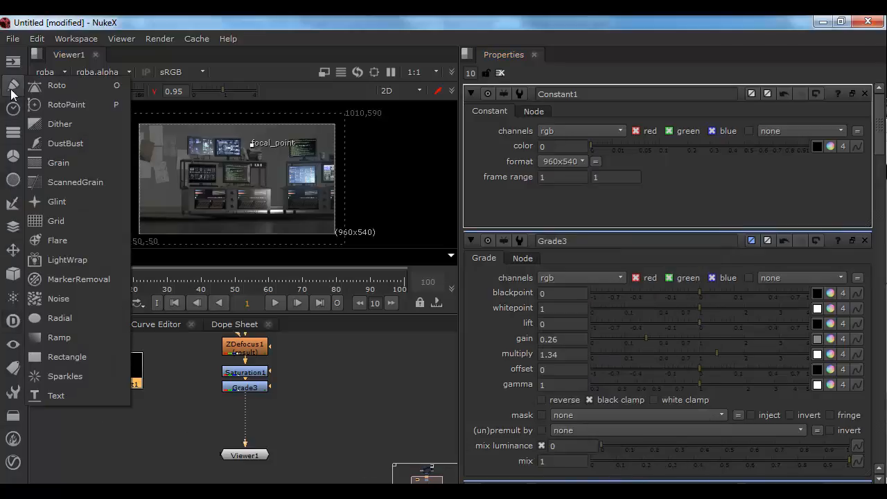
pyautogui.click(59, 88)
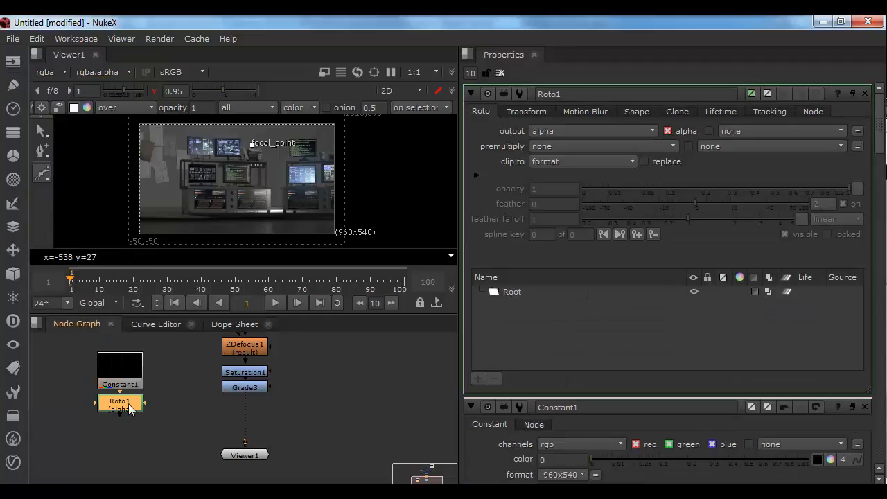
pyautogui.moveTo(217, 178); pyautogui.dragTo(208, 184, button='middle')
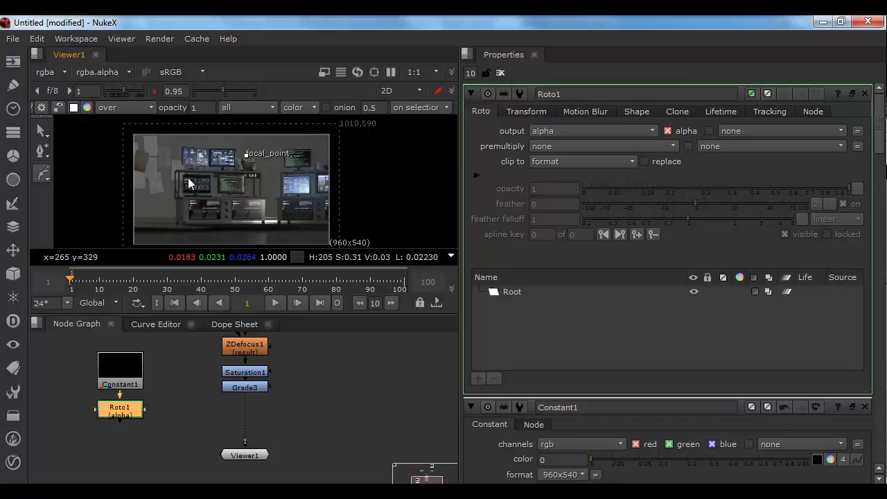
pyautogui.click(203, 186)
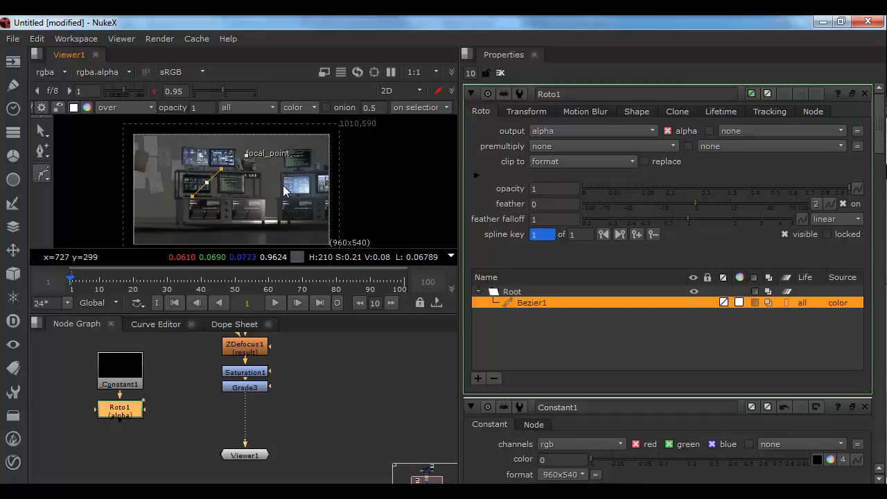
pyautogui.moveTo(276, 178); pyautogui.dragTo(208, 212)
pyautogui.click(205, 181)
pyautogui.moveTo(211, 178); pyautogui.dragTo(220, 152, button='middle')
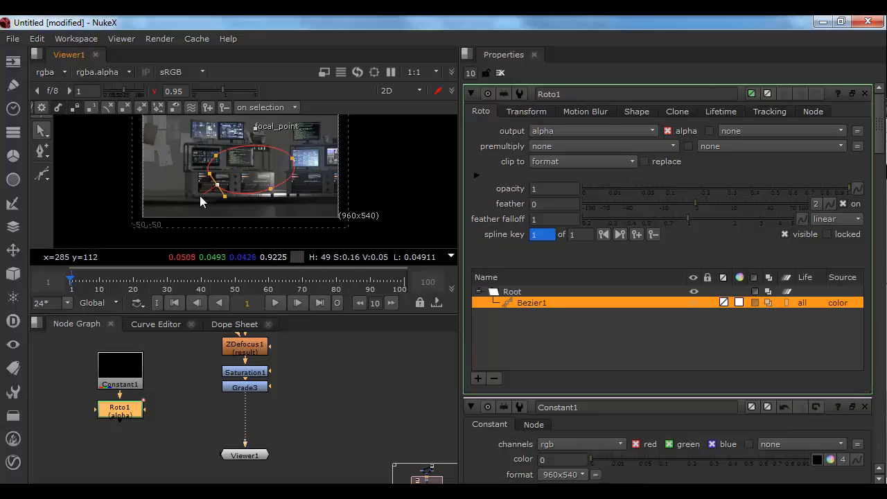
# Step: Pull the oval's feather points outward beyond the image corners for a wide soft falloff
pyautogui.click(205, 193)
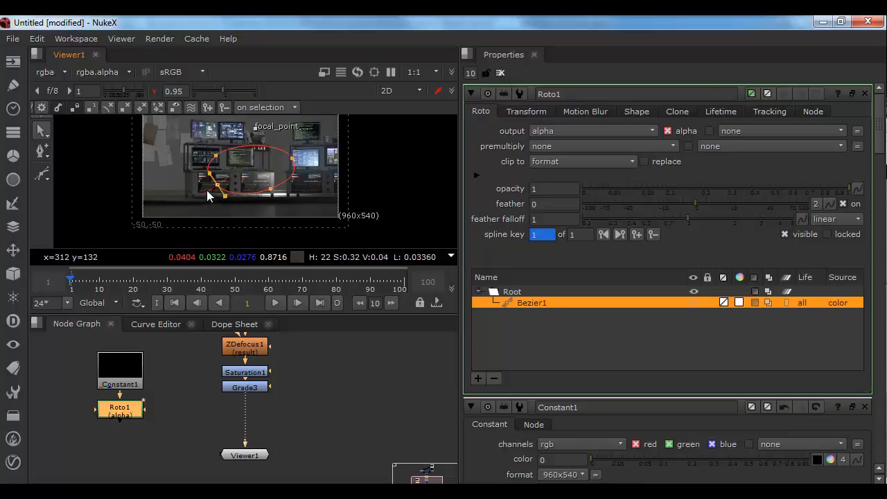
pyautogui.moveTo(191, 206); pyautogui.dragTo(122, 231)
pyautogui.click(272, 188)
pyautogui.moveTo(274, 194); pyautogui.dragTo(344, 219)
pyautogui.moveTo(322, 159); pyautogui.dragTo(309, 189, button='middle')
pyautogui.moveTo(287, 195); pyautogui.dragTo(123, 135)
pyautogui.moveTo(189, 173); pyautogui.dragTo(186, 149, button='middle')
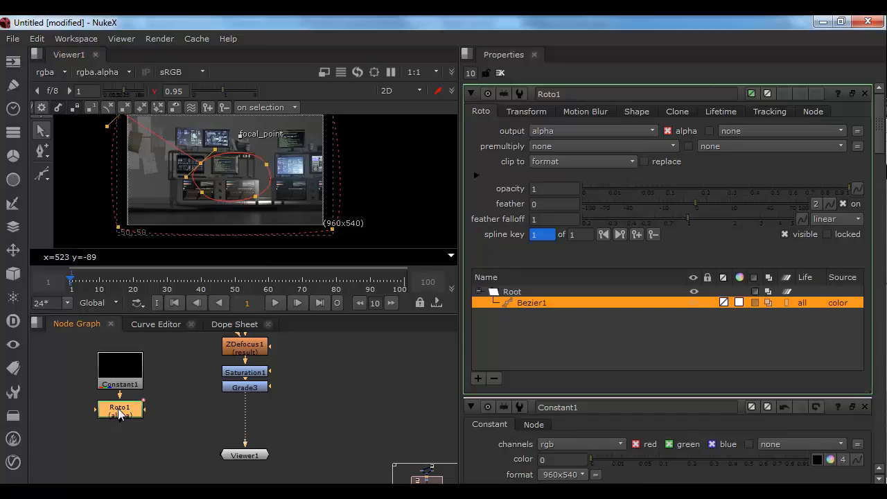
# Step: Check Roto1's output in the viewer, stepping to frame 2, and return the viewer to Grade3
pyautogui.press('1')
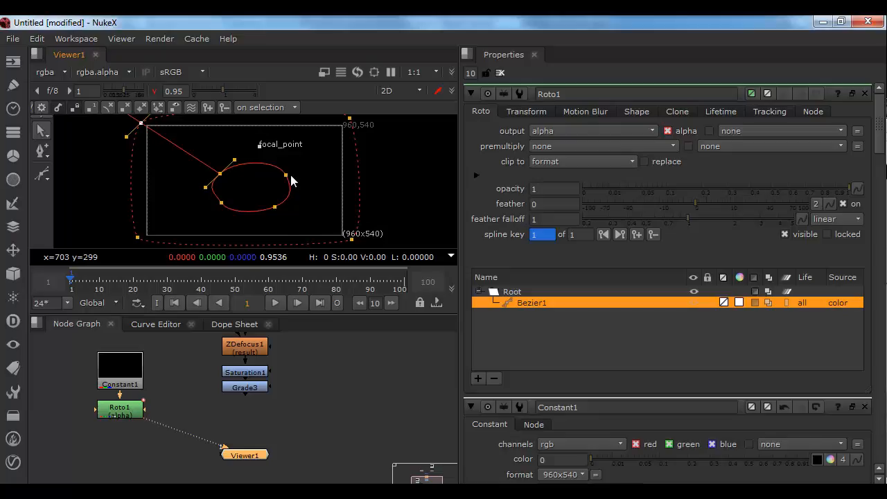
pyautogui.press('Right')
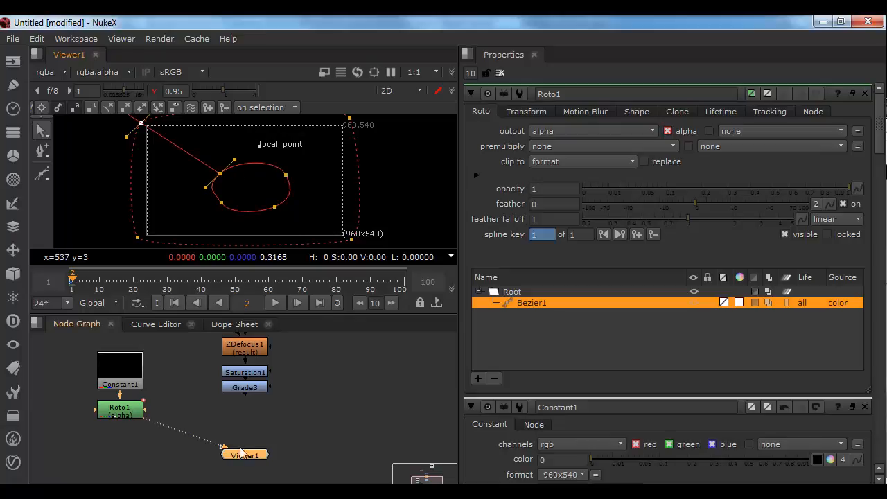
pyautogui.click(248, 388)
pyautogui.press('1')
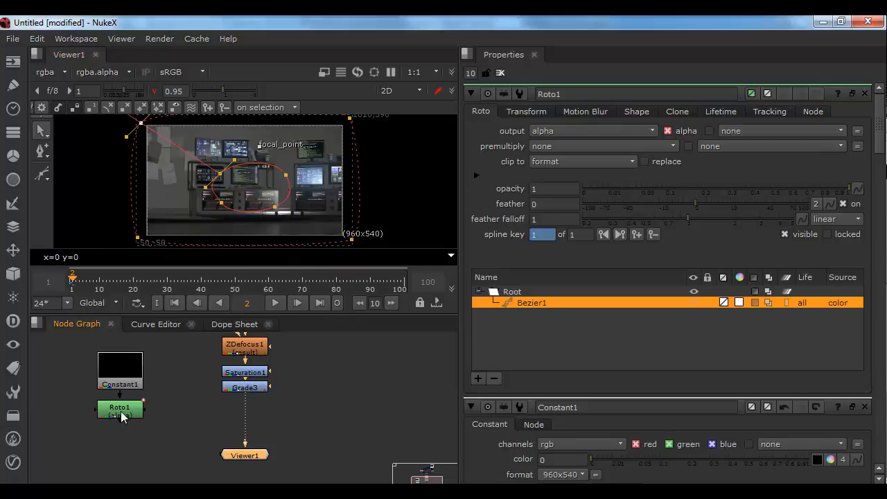
# Step: Move Constant1 and Roto1 together slightly up in the node graph
pyautogui.moveTo(170, 424); pyautogui.dragTo(74, 328)
pyautogui.moveTo(173, 445); pyautogui.dragTo(81, 346)
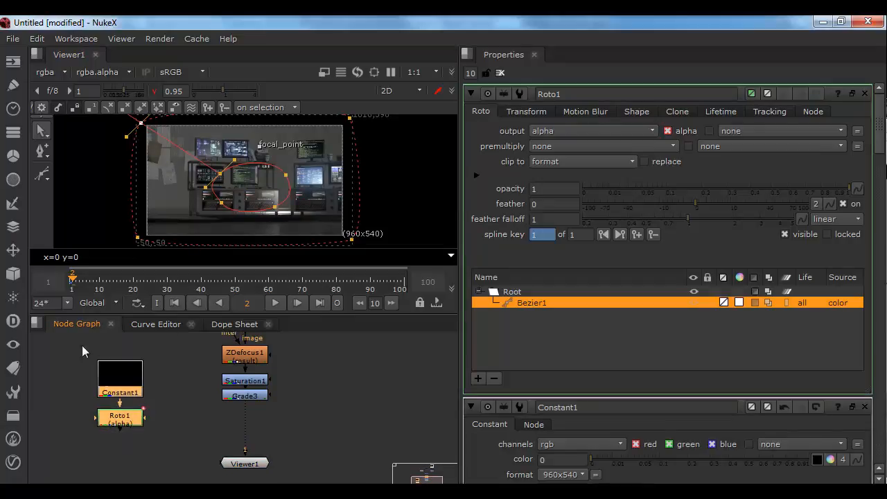
pyautogui.moveTo(123, 418)
pyautogui.mouseDown()
pyautogui.moveTo(122, 395)
pyautogui.moveTo(184, 436)
pyautogui.moveTo(137, 402)
pyautogui.moveTo(115, 404)
pyautogui.mouseUp()
# Step: Merge Roto1 over Grade3 with a new Merge node and place Viewer1 below it, showing the merged result
pyautogui.click(138, 420)
pyautogui.press('m')
pyautogui.moveTo(193, 417); pyautogui.dragTo(248, 403)
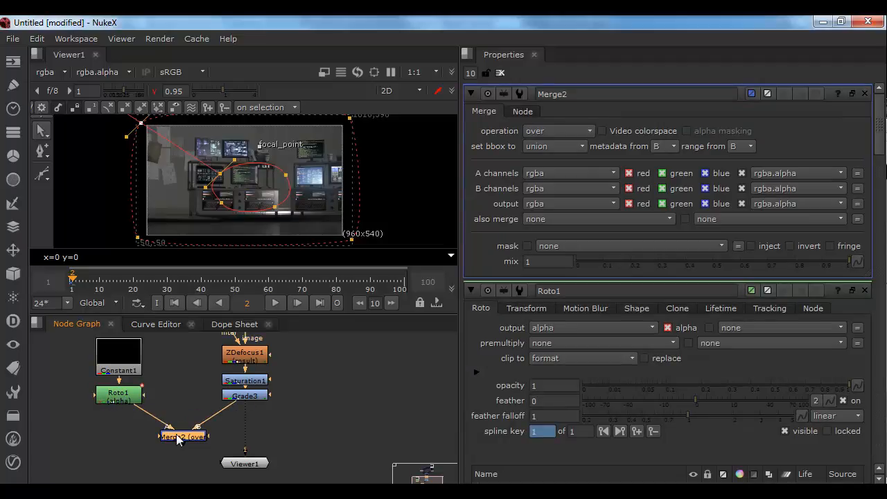
pyautogui.press('1')
pyautogui.moveTo(245, 464); pyautogui.dragTo(183, 476)
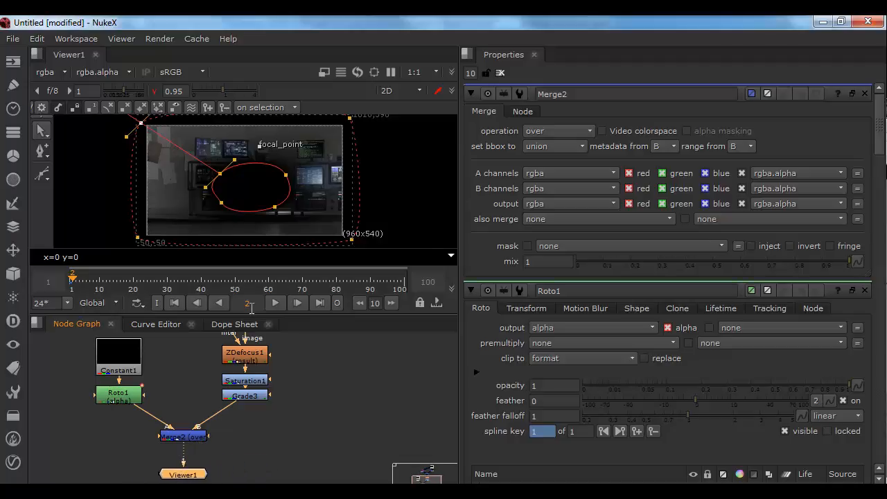
# Step: Enlarge the viewer pane and set Merge2's operation to multiply
pyautogui.scroll(3, 287, 173)
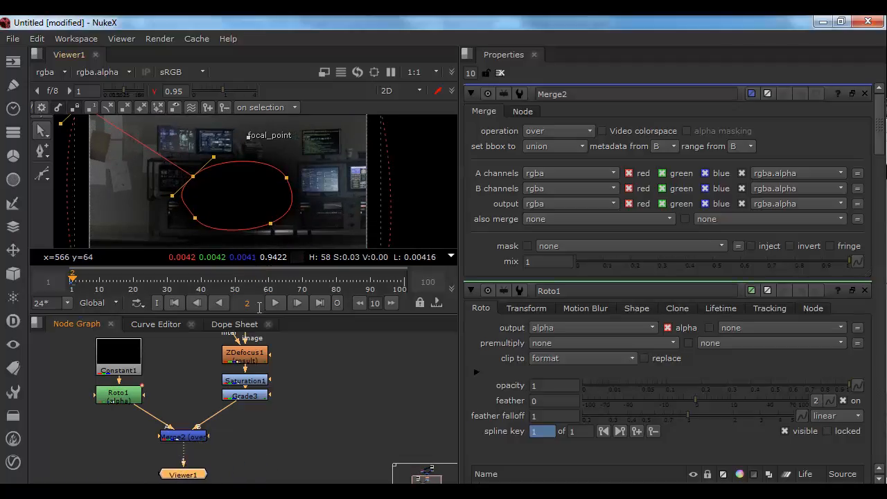
pyautogui.moveTo(258, 314); pyautogui.dragTo(261, 366)
pyautogui.moveTo(249, 227); pyautogui.dragTo(272, 187, button='middle')
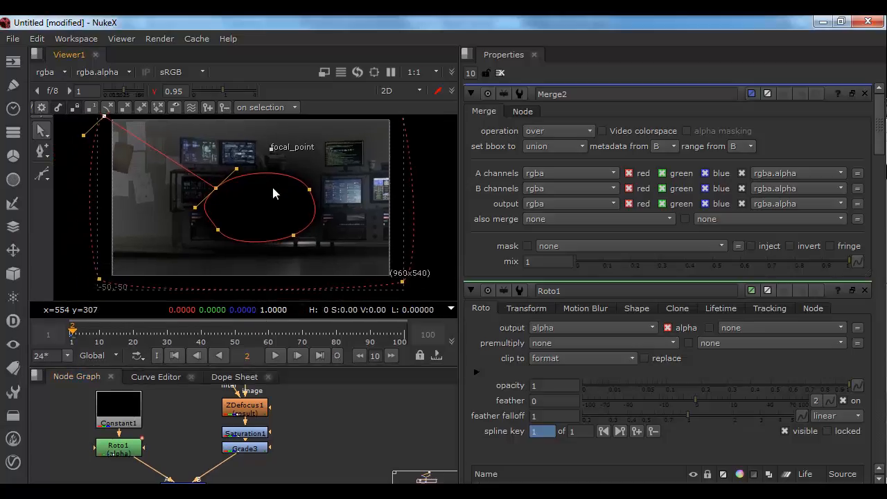
pyautogui.click(569, 129)
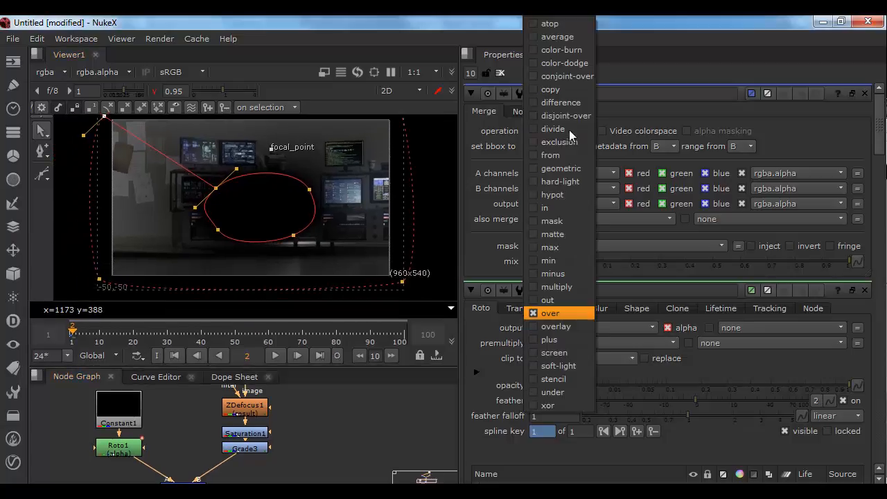
pyautogui.click(585, 286)
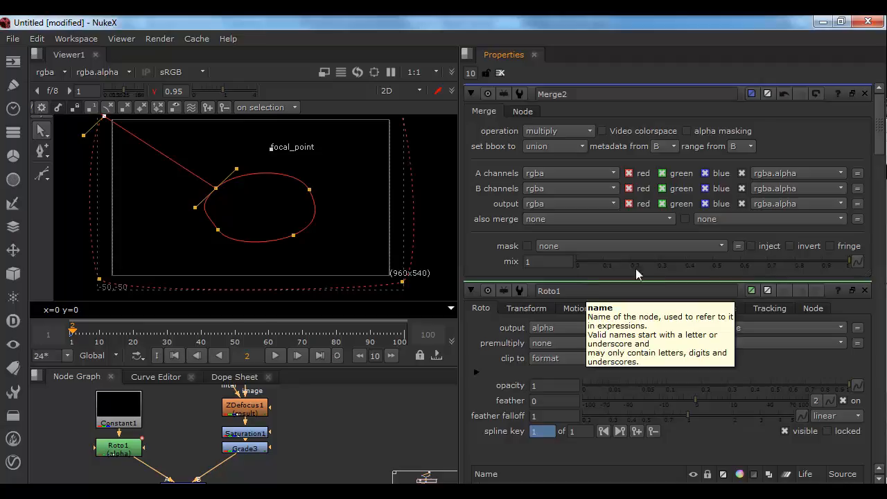
# Step: Open Roto1's properties and compare the outputs of Constant1 and Roto1, including Roto1's alpha channel
pyautogui.click(114, 451)
pyautogui.doubleClick(115, 454)
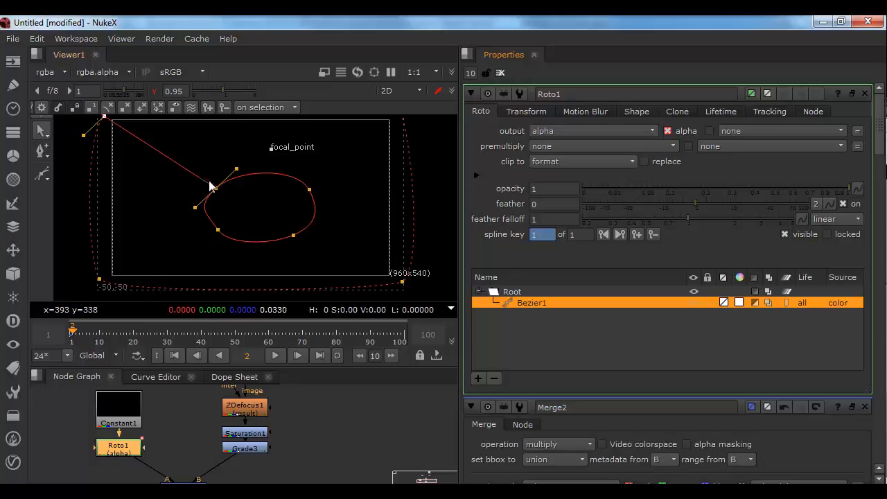
pyautogui.press('a')
pyautogui.press('a')
pyautogui.moveTo(180, 417)
pyautogui.mouseDown(button='middle')
pyautogui.moveTo(238, 391)
pyautogui.moveTo(178, 433)
pyautogui.mouseUp(button='middle')
pyautogui.click(178, 431)
pyautogui.press('1')
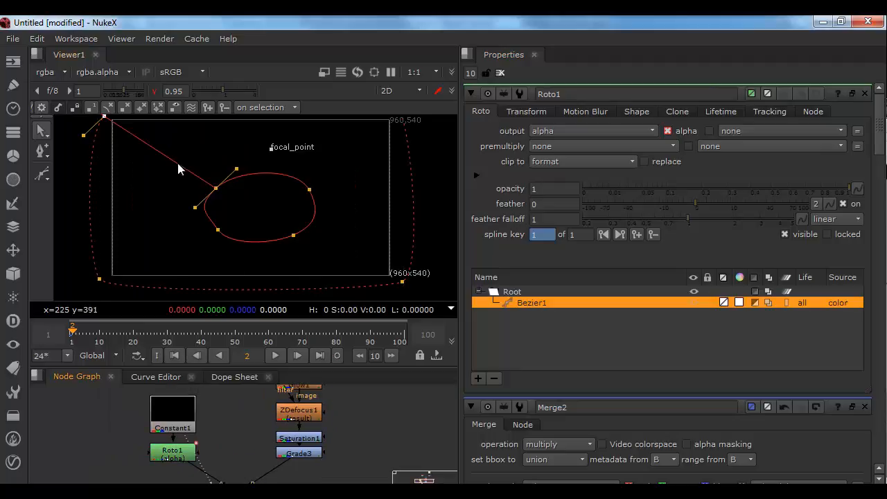
pyautogui.click(173, 450)
pyautogui.press('1')
pyautogui.press('a')
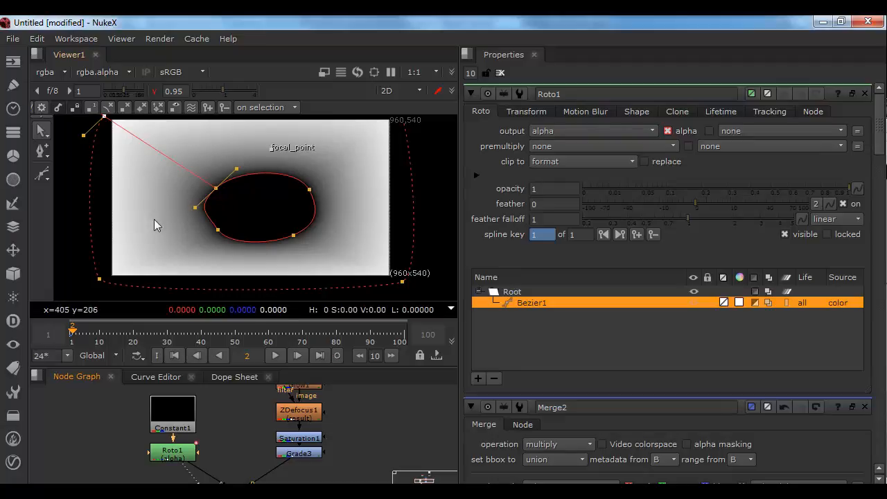
# Step: Show Merge2's output in the viewer again and select Roto1
pyautogui.moveTo(254, 433); pyautogui.dragTo(206, 380, button='middle')
pyautogui.click(195, 442)
pyautogui.press('1')
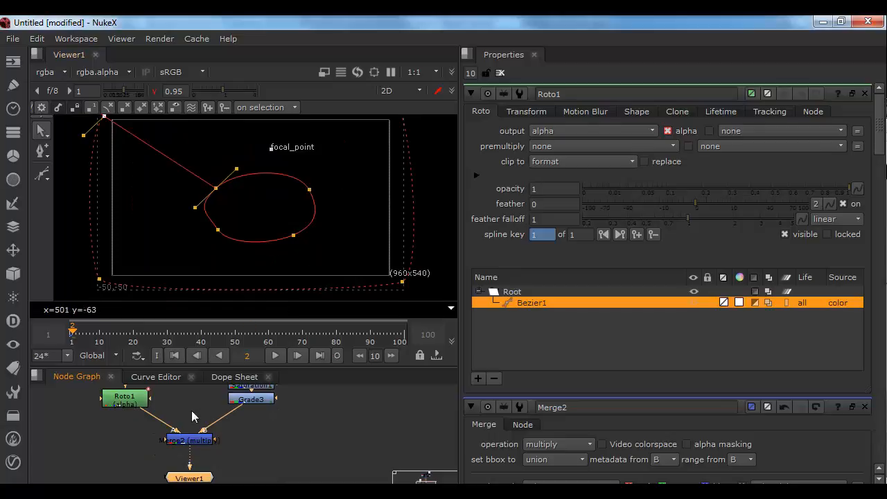
pyautogui.moveTo(140, 413); pyautogui.dragTo(187, 450, button='middle')
pyautogui.click(178, 442)
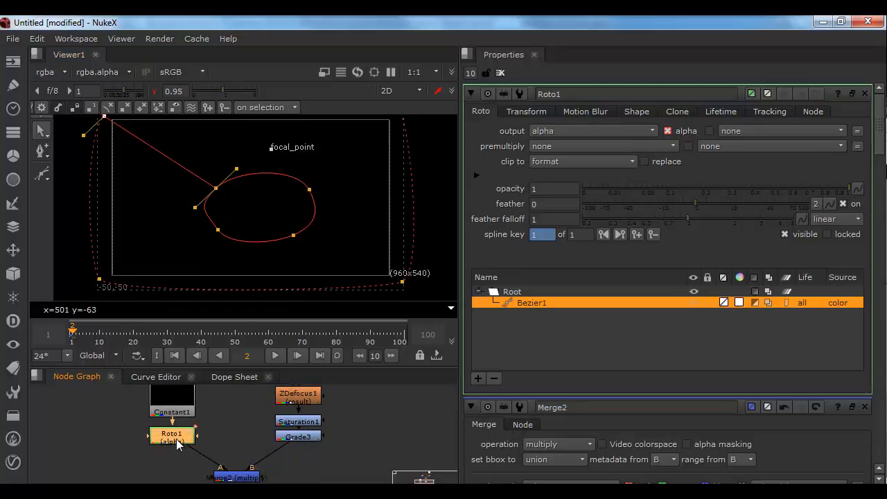
# Step: Insert a Premult node between Roto1 and Merge2
pyautogui.press('Tab')
pyautogui.write('prem')
pyautogui.press('Down')
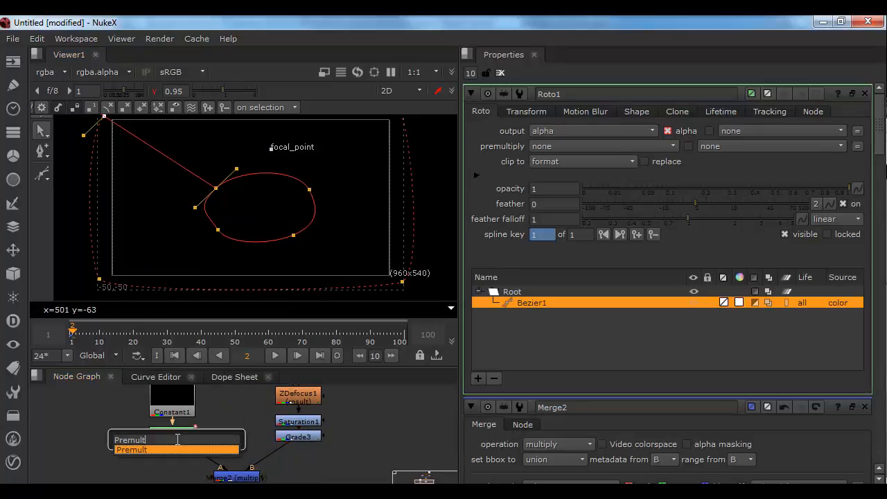
pyautogui.press('Return')
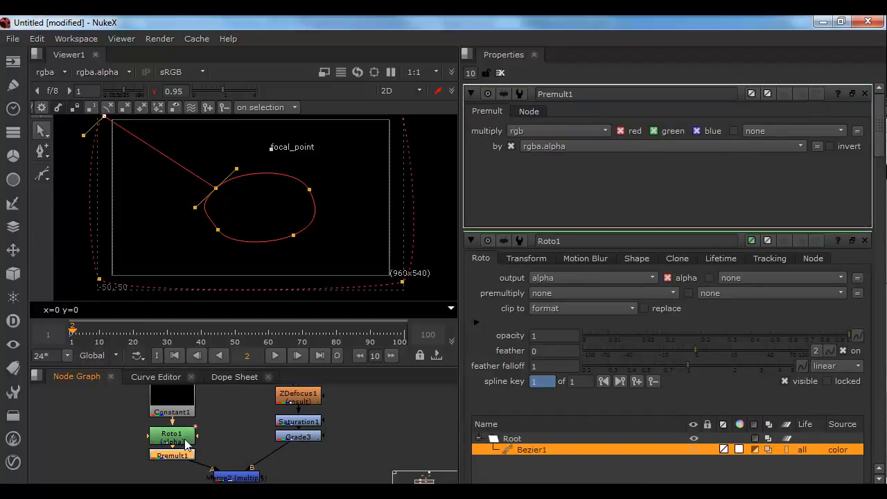
pyautogui.moveTo(193, 445); pyautogui.dragTo(183, 426, button='middle')
pyautogui.click(219, 456)
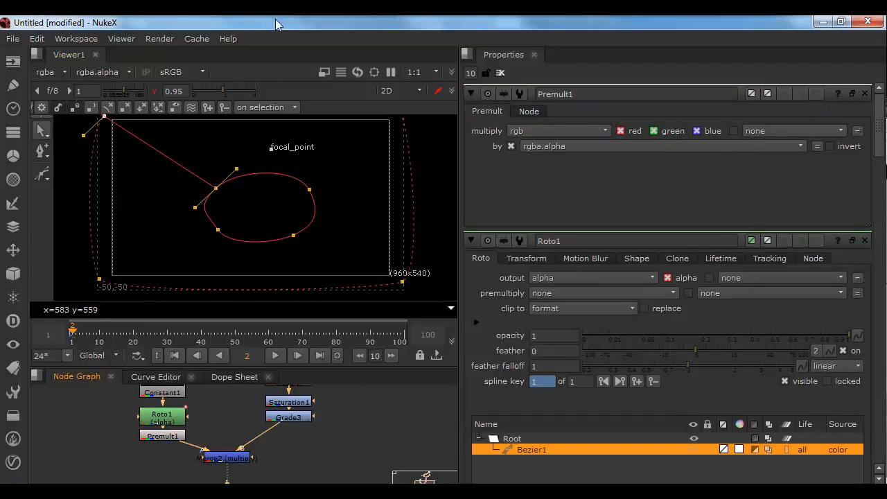
# Step: Open Constant1's properties and add rgba.alpha to its rgb output channels
pyautogui.moveTo(158, 392); pyautogui.dragTo(167, 416, button='middle')
pyautogui.doubleClick(166, 416)
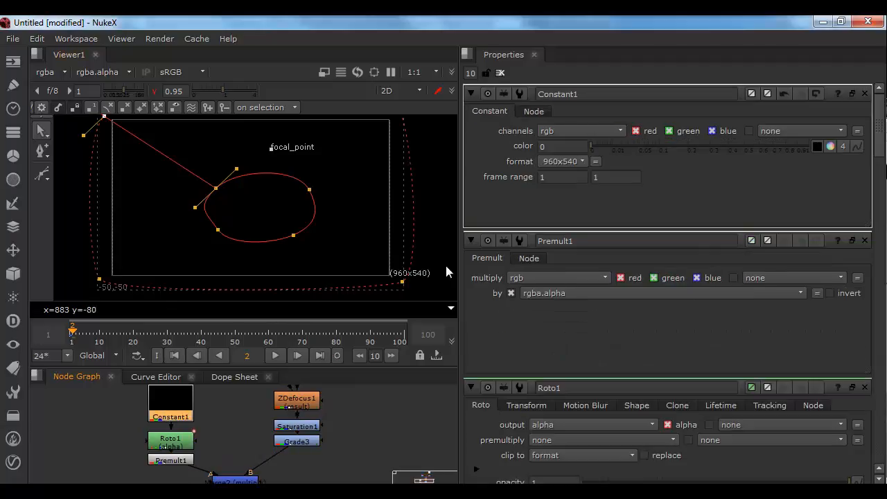
pyautogui.click(775, 132)
pyautogui.click(767, 198)
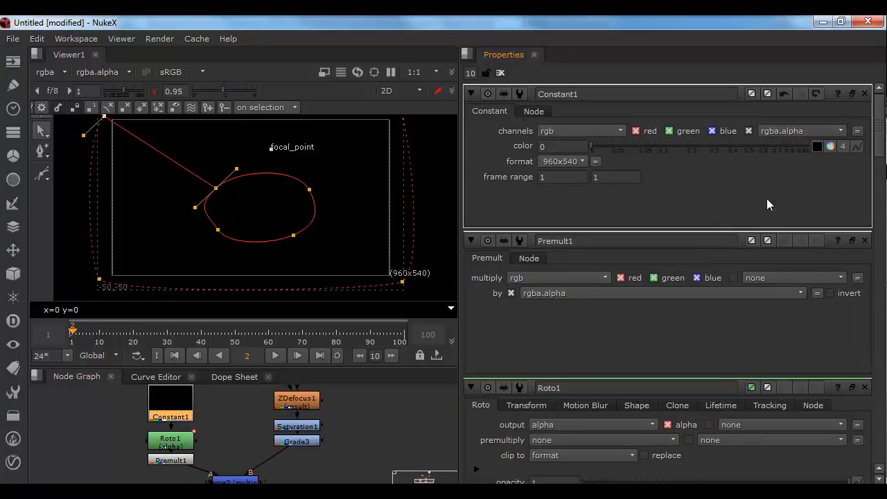
# Step: Compare the colour and alpha outputs of Roto1 and Premult1 in the viewer
pyautogui.keyDown('ctrl'); pyautogui.moveTo(178, 438); pyautogui.dragTo(179, 429); pyautogui.keyUp('ctrl')
pyautogui.click(179, 433)
pyautogui.press('1')
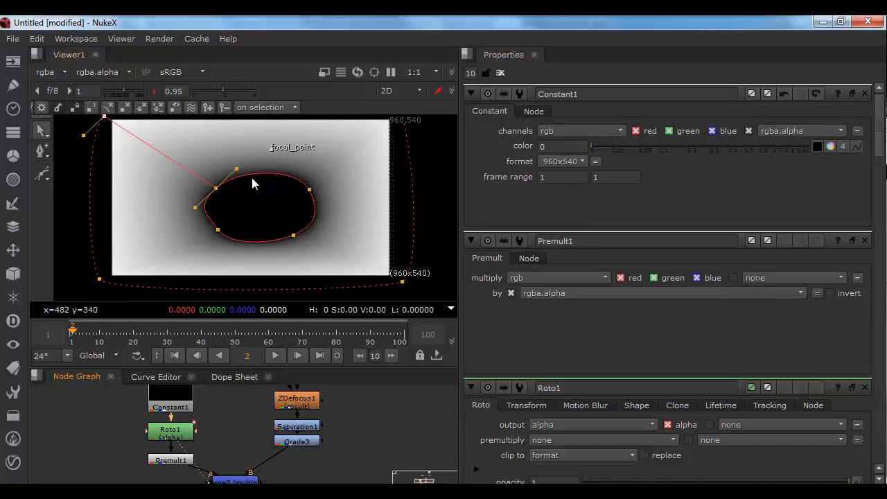
pyautogui.press('a')
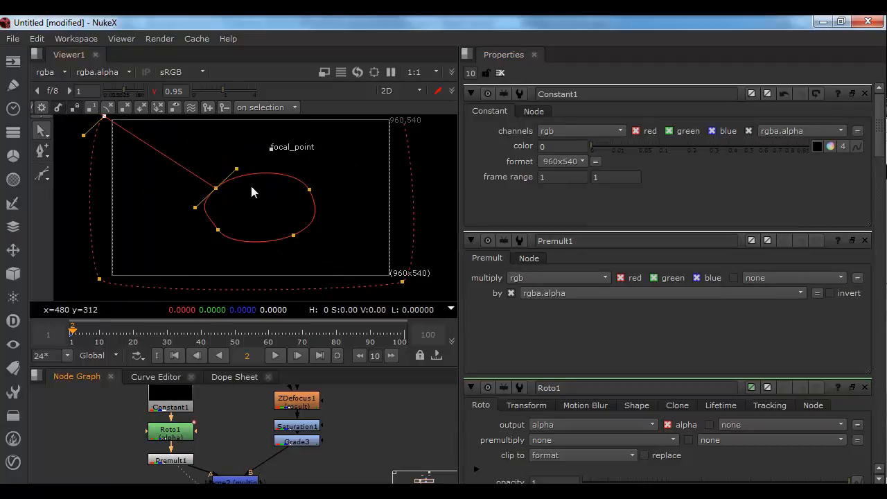
pyautogui.press('a')
pyautogui.press('a')
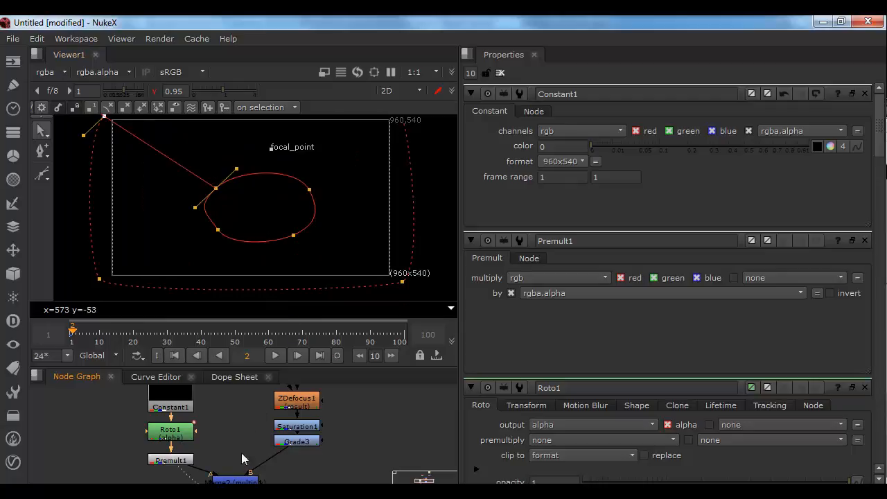
# Step: Set Merge2's operation to over and show its output in the viewer
pyautogui.doubleClick(243, 480)
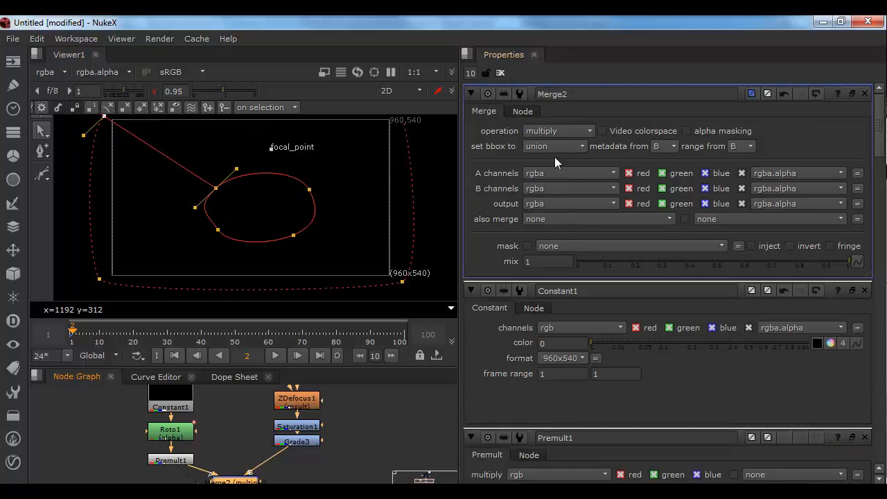
pyautogui.click(558, 130)
pyautogui.click(549, 308)
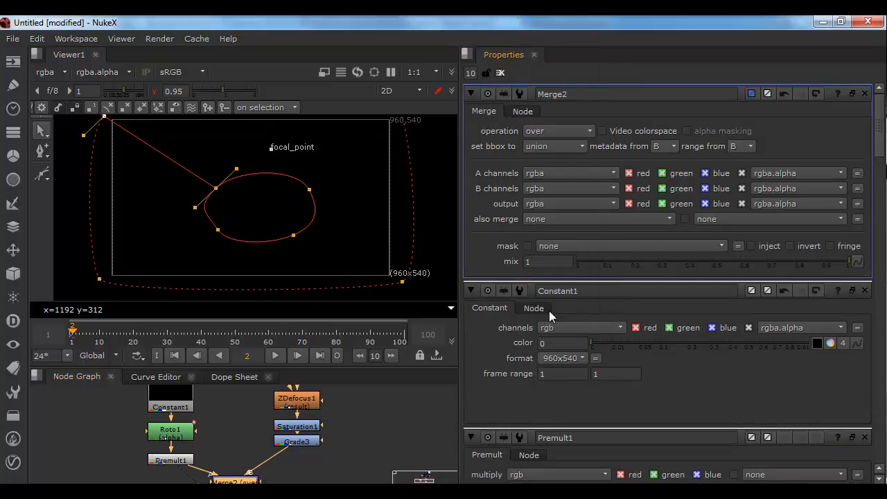
pyautogui.moveTo(274, 426); pyautogui.dragTo(268, 386, button='middle')
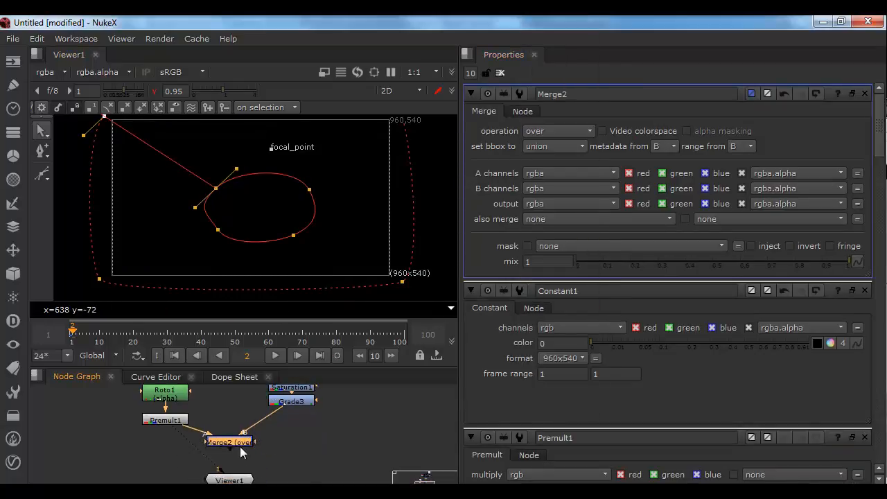
# Step: Try the multiply operation on Merge2 for comparison, and set it back to over
pyautogui.click(558, 130)
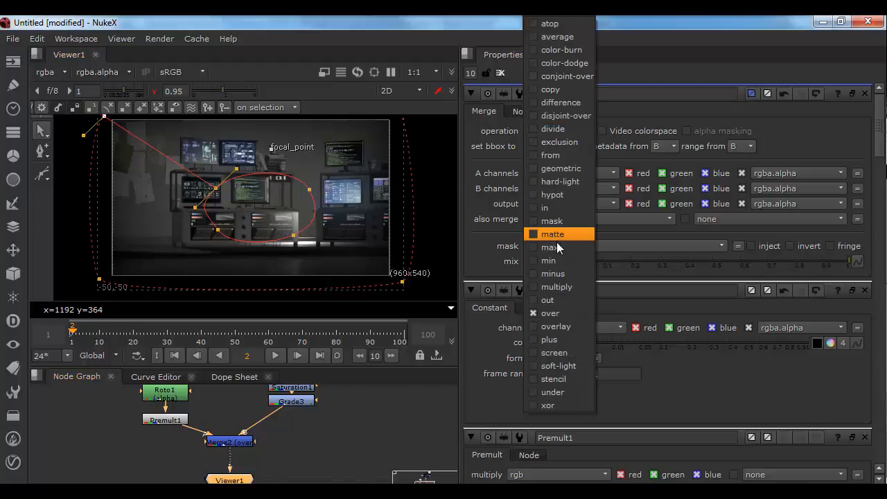
pyautogui.click(556, 286)
pyautogui.click(558, 130)
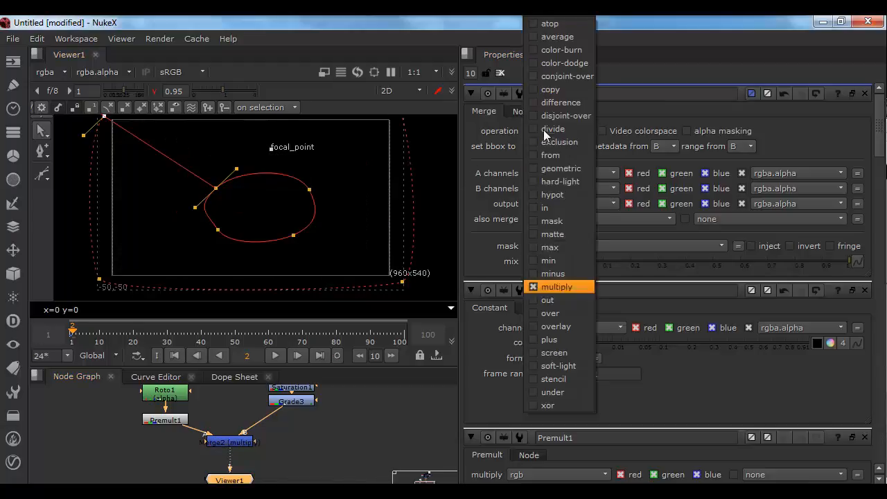
pyautogui.click(560, 313)
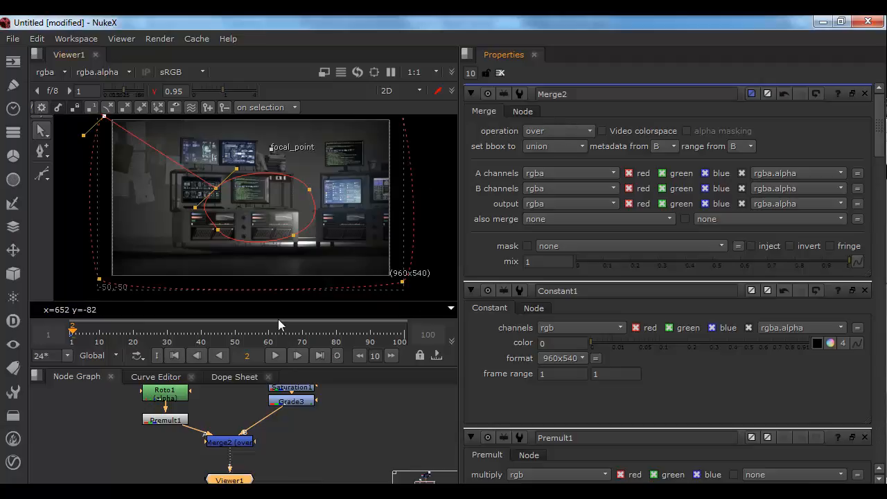
# Step: Delete Premult1 so Roto1 feeds Merge2 directly, keeping Merge2's operation on over
pyautogui.moveTo(234, 424); pyautogui.dragTo(257, 444, button='middle')
pyautogui.click(206, 443)
pyautogui.press('d')
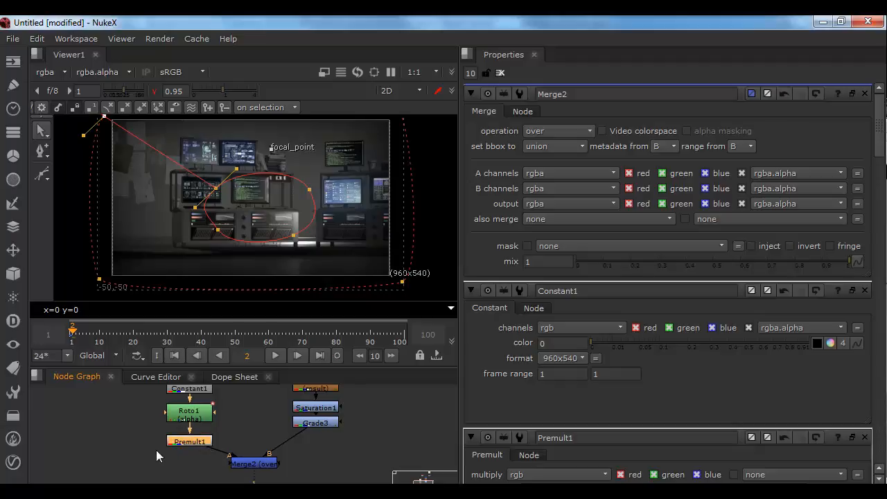
pyautogui.press('Delete')
pyautogui.click(558, 129)
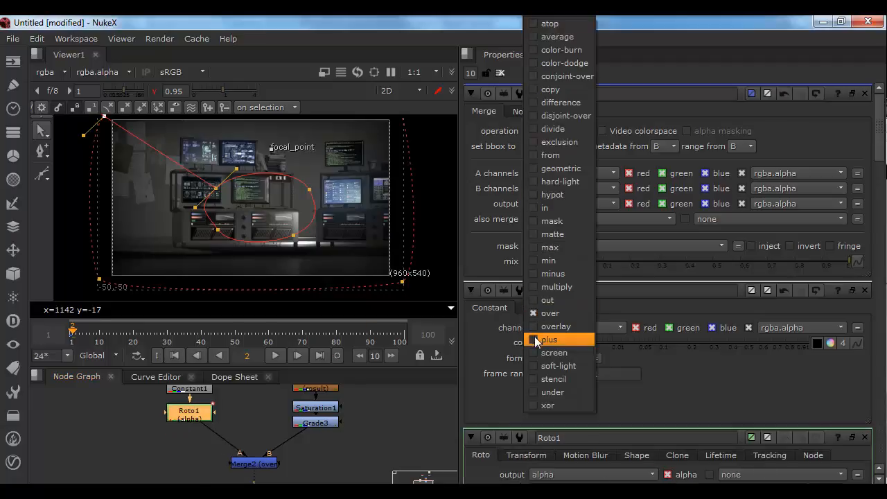
pyautogui.click(541, 313)
# Step: Move Roto1 slightly further below Constant1 and review the properties of Roto1 and Merge2
pyautogui.moveTo(240, 422); pyautogui.dragTo(251, 454, button='middle')
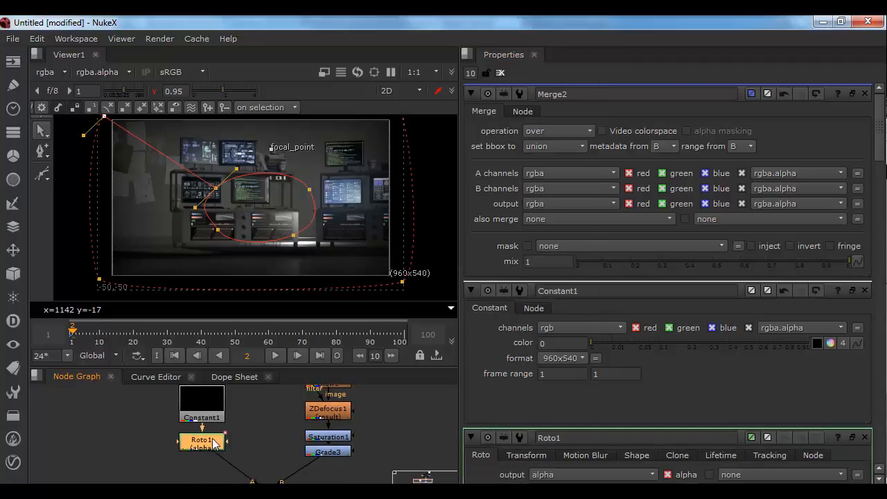
pyautogui.moveTo(231, 437); pyautogui.dragTo(230, 449)
pyautogui.moveTo(231, 449); pyautogui.dragTo(245, 417, button='middle')
pyautogui.click(196, 396)
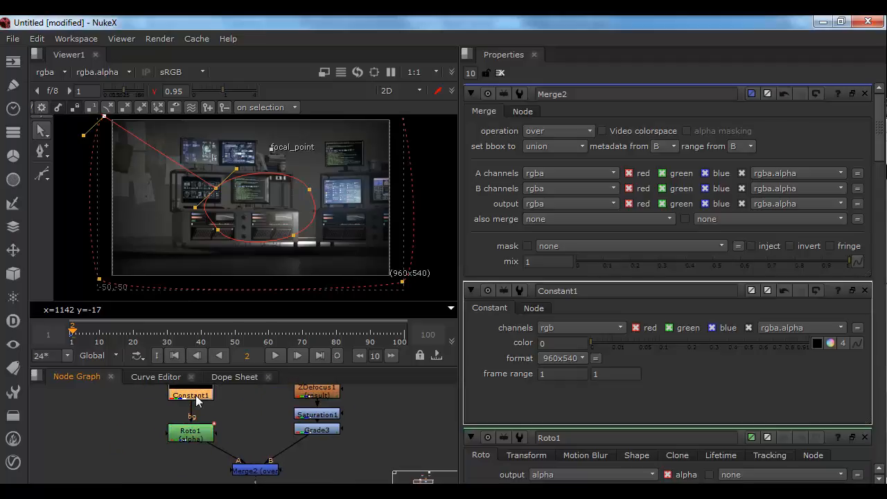
pyautogui.doubleClick(193, 440)
pyautogui.click(254, 471)
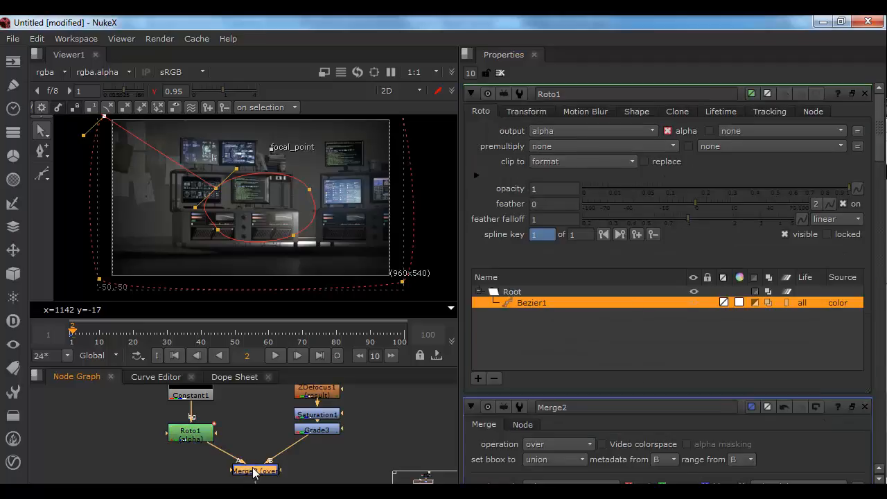
pyautogui.doubleClick(253, 471)
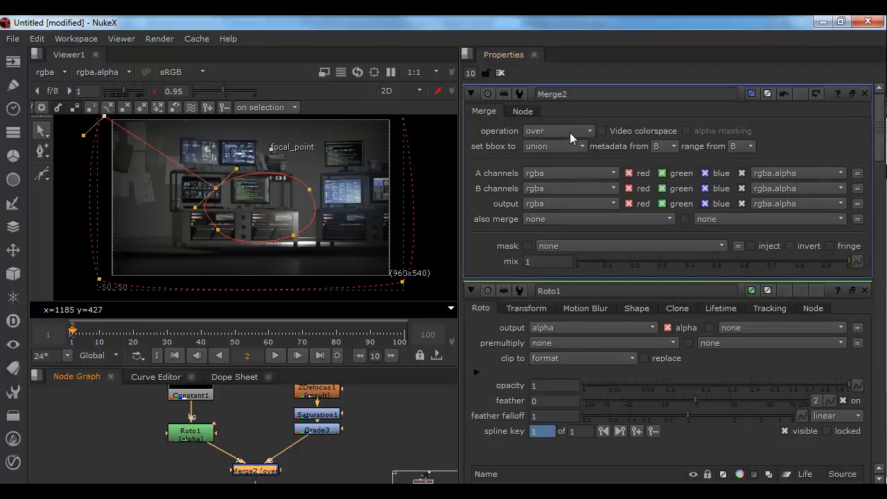
# Step: Disable and re-enable Merge2 repeatedly to compare the image with and without the vignette
pyautogui.press('d')
pyautogui.press('d')
pyautogui.press('d')
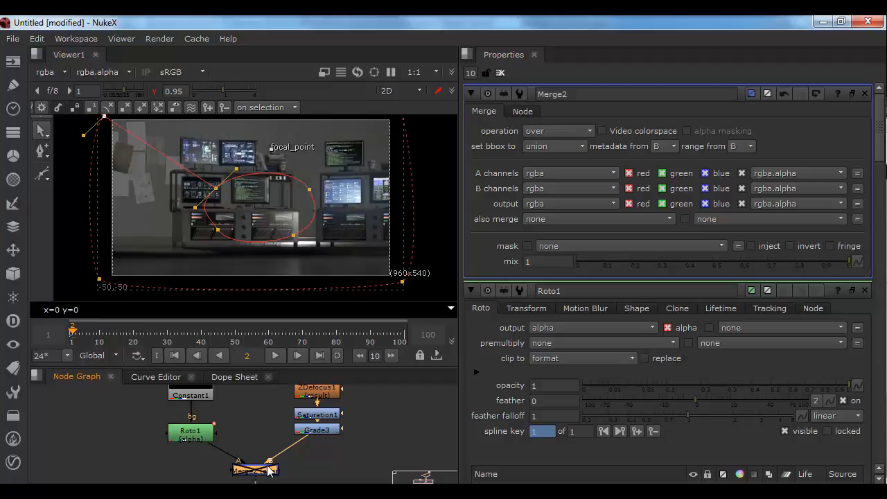
pyautogui.press('d')
pyautogui.press('d')
pyautogui.press('d')
pyautogui.press('d')
pyautogui.press('d')
pyautogui.press('d')
pyautogui.press('d')
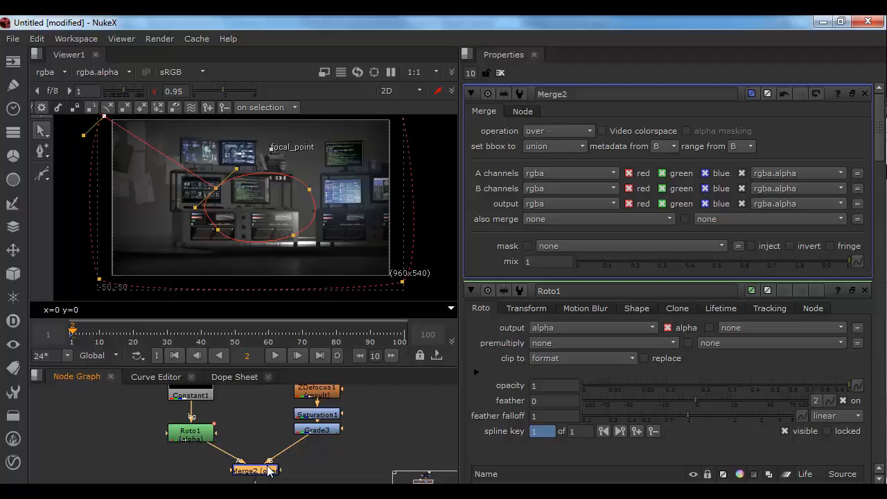
# Step: Close all open node properties and inspect the clean composite in the viewer
pyautogui.click(500, 73)
pyautogui.scroll(2, 366, 162)
pyautogui.scroll(-3, 340, 188)
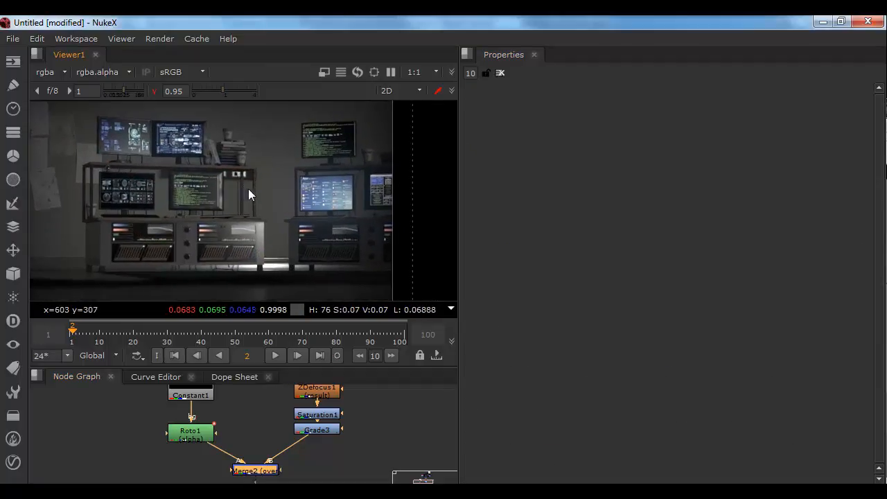
pyautogui.moveTo(259, 214); pyautogui.dragTo(282, 214, button='middle')
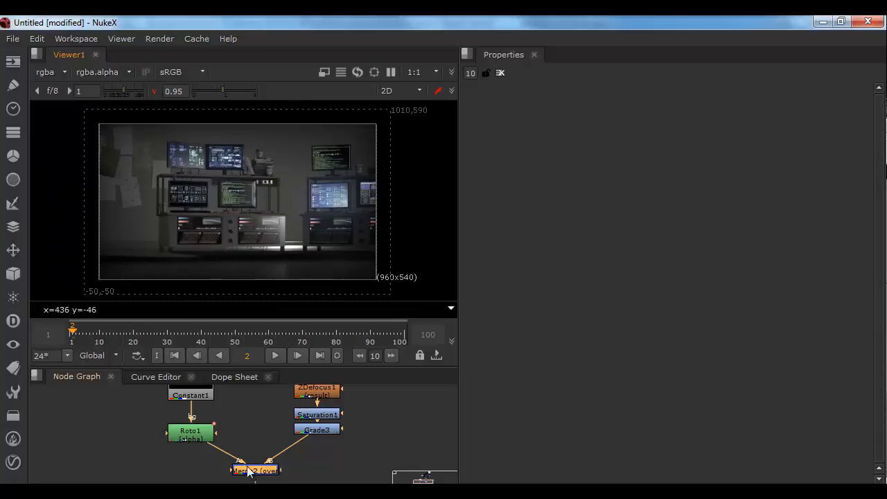
# Step: Recheck the vignette by toggling Merge2 off and on, and set its mix to 0.59
pyautogui.moveTo(260, 471); pyautogui.dragTo(252, 464, button='middle')
pyautogui.press('d')
pyautogui.press('d')
pyautogui.press('d')
pyautogui.press('d')
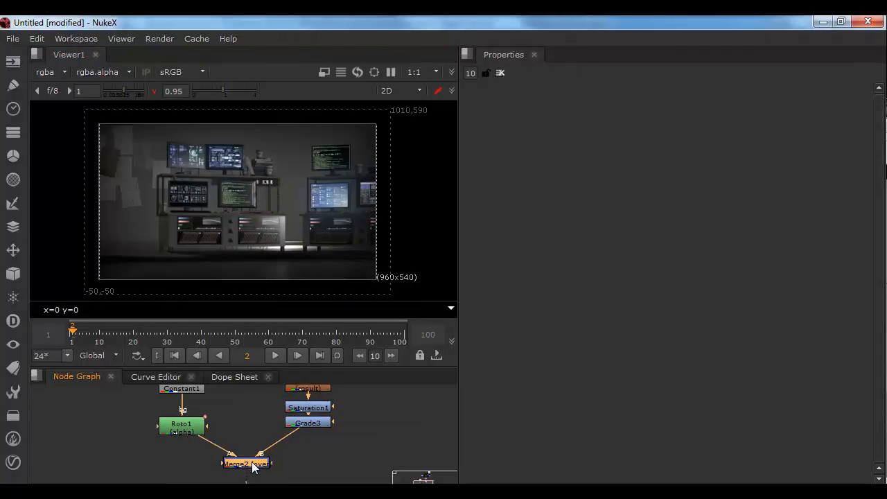
pyautogui.press('d')
pyautogui.press('d')
pyautogui.doubleClick(253, 468)
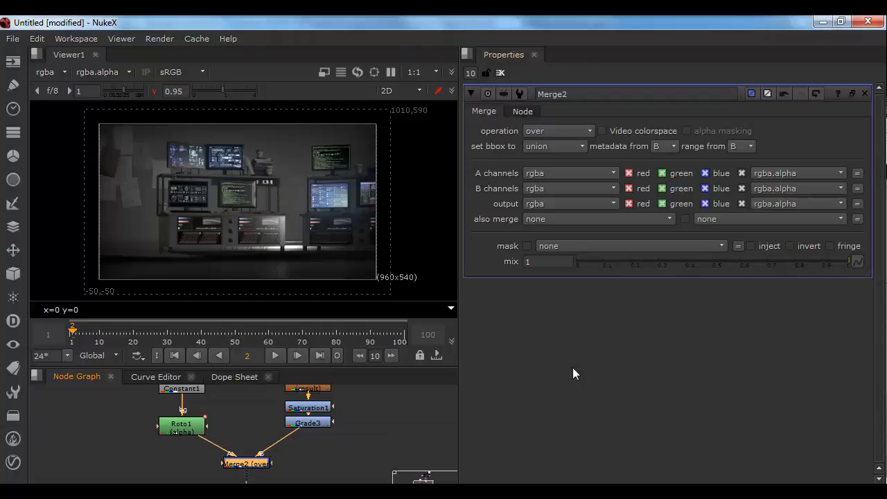
pyautogui.moveTo(772, 268); pyautogui.dragTo(739, 275)
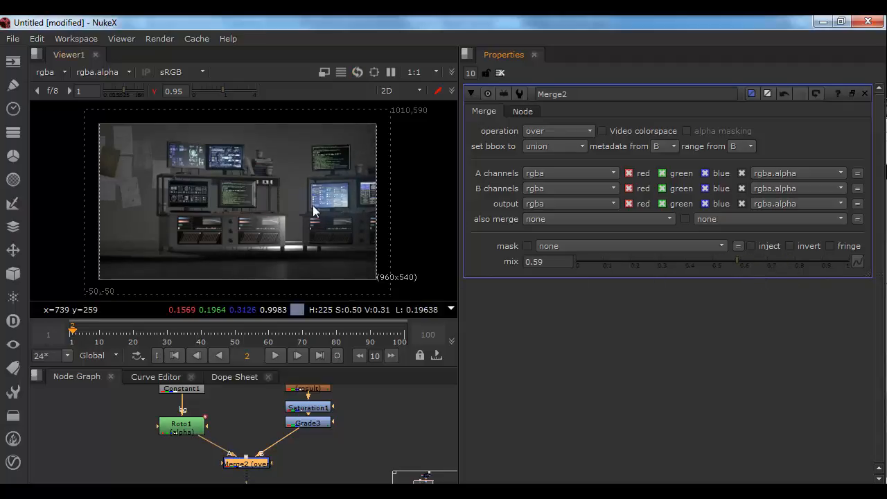
# Step: Maximize the node graph, move Read1 between its two branches, and shift the whole tree except Viewer1 to the left
pyautogui.click(362, 451)
pyautogui.press('space')
pyautogui.moveTo(323, 361); pyautogui.dragTo(459, 262, button='middle')
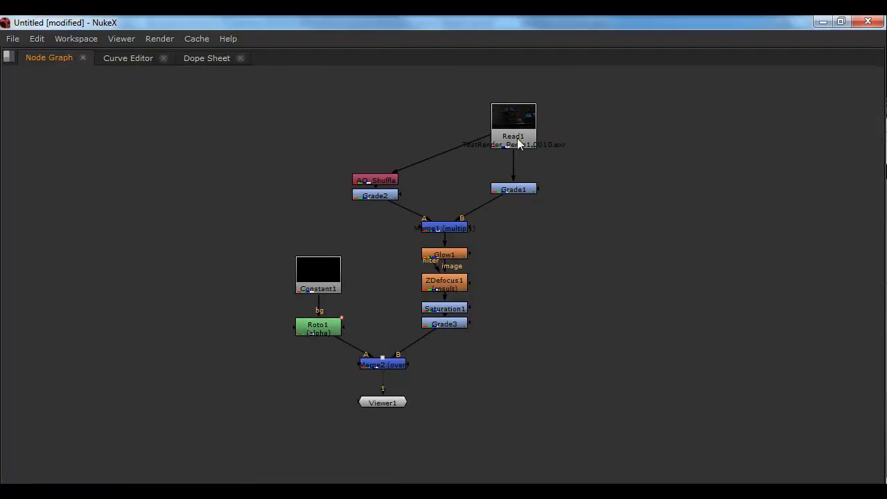
pyautogui.moveTo(518, 144); pyautogui.dragTo(495, 121)
pyautogui.moveTo(430, 178); pyautogui.dragTo(324, 187, button='middle')
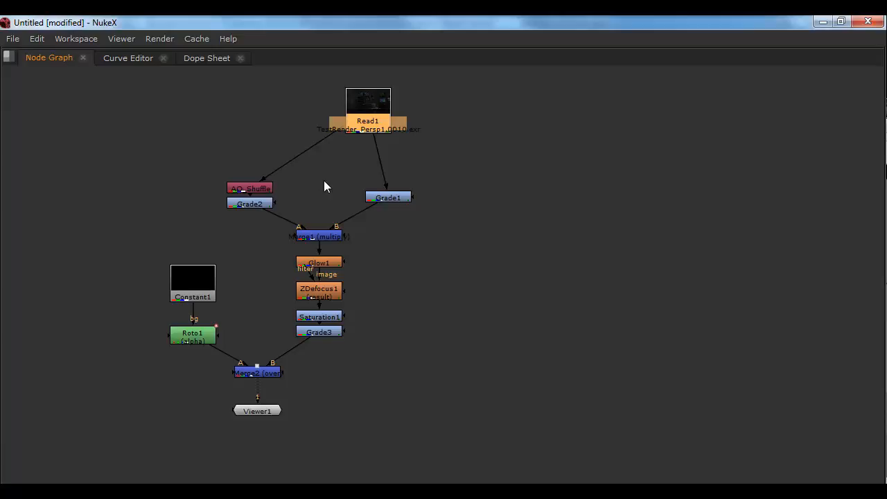
pyautogui.moveTo(86, 71); pyautogui.dragTo(438, 375)
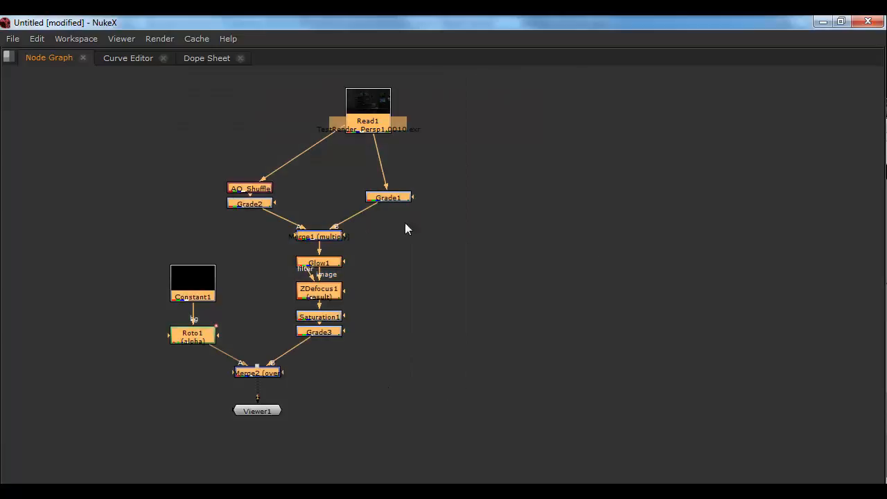
pyautogui.moveTo(402, 201); pyautogui.dragTo(249, 205)
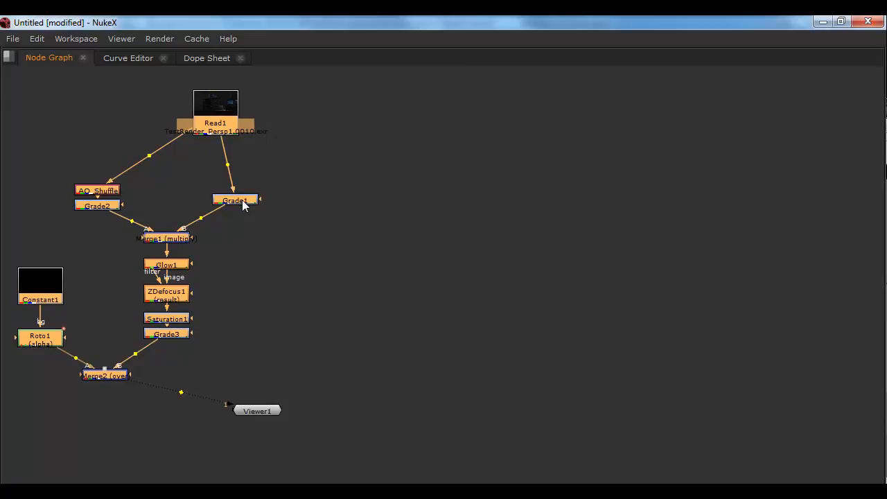
# Step: Duplicate the entire compositing tree and place the copy to the right of the original
pyautogui.click(461, 185)
pyautogui.hotkey('ctrl', 'a')
pyautogui.hotkey('ctrl', 'c')
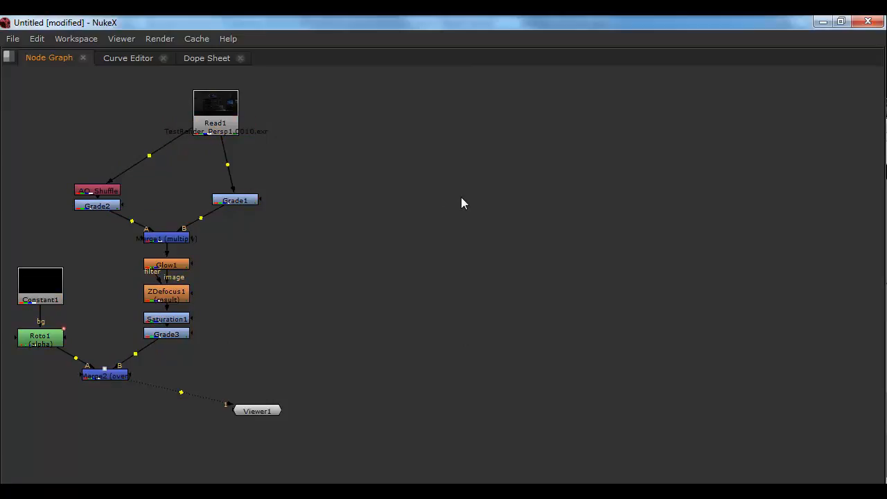
pyautogui.hotkey('ctrl', 'v')
pyautogui.moveTo(465, 186); pyautogui.dragTo(386, 295)
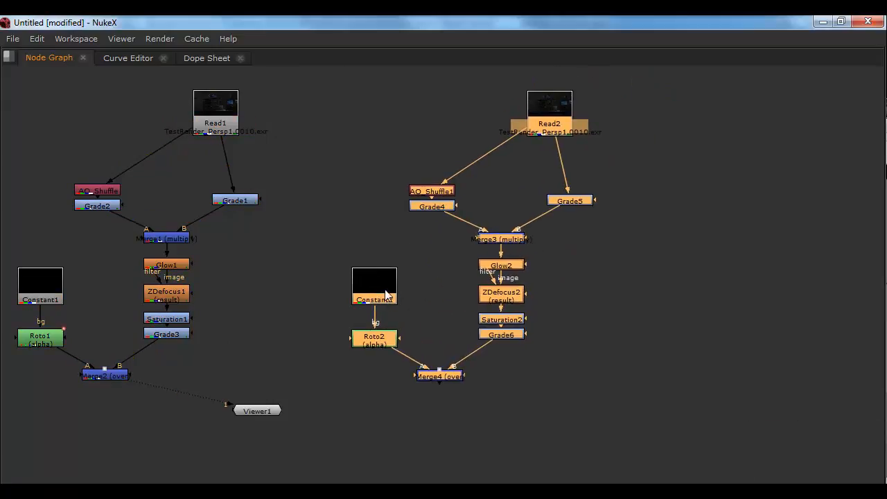
# Step: Restore the full workspace layout and replace the duplicated tree's Read2 source with TestRender_Persp1.0020.exr
pyautogui.doubleClick(255, 410)
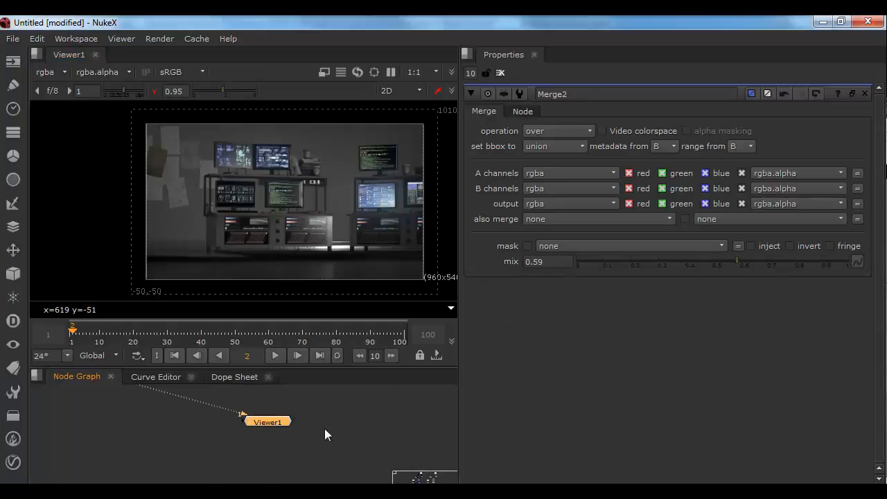
pyautogui.moveTo(324, 428); pyautogui.dragTo(284, 480, button='middle')
pyautogui.moveTo(294, 391); pyautogui.dragTo(245, 456, button='middle')
pyautogui.moveTo(239, 440); pyautogui.dragTo(174, 482, button='middle')
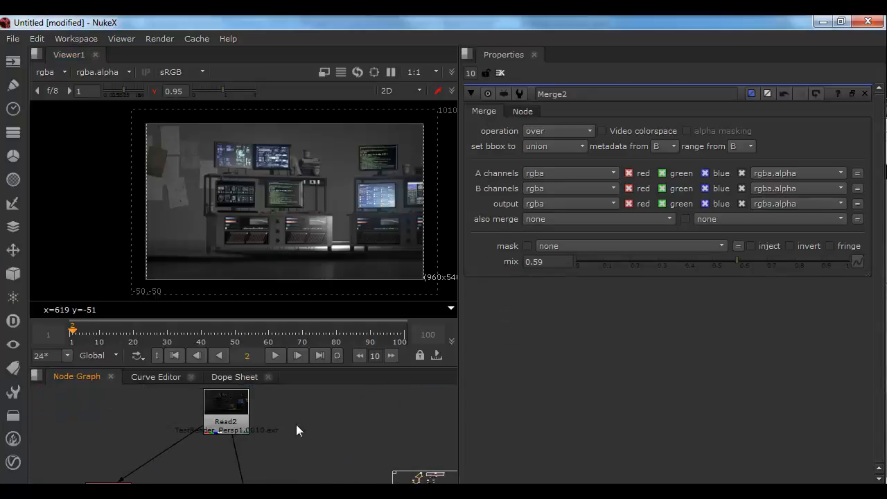
pyautogui.doubleClick(224, 406)
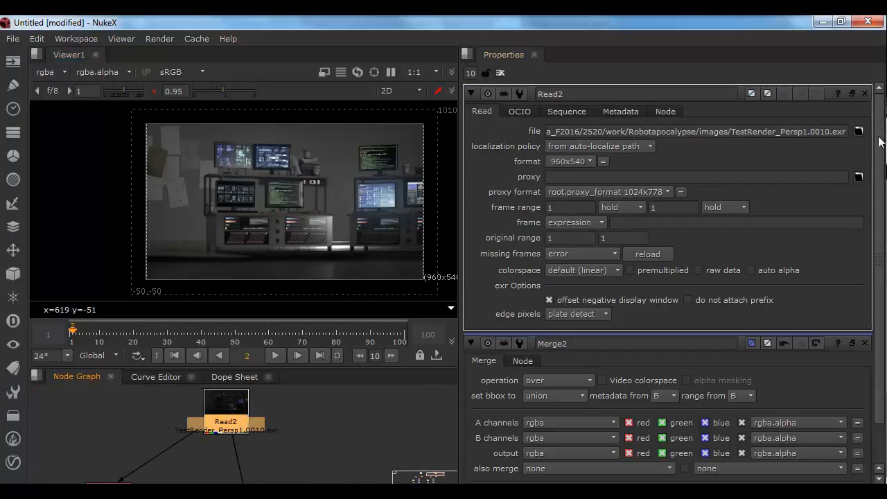
pyautogui.click(859, 131)
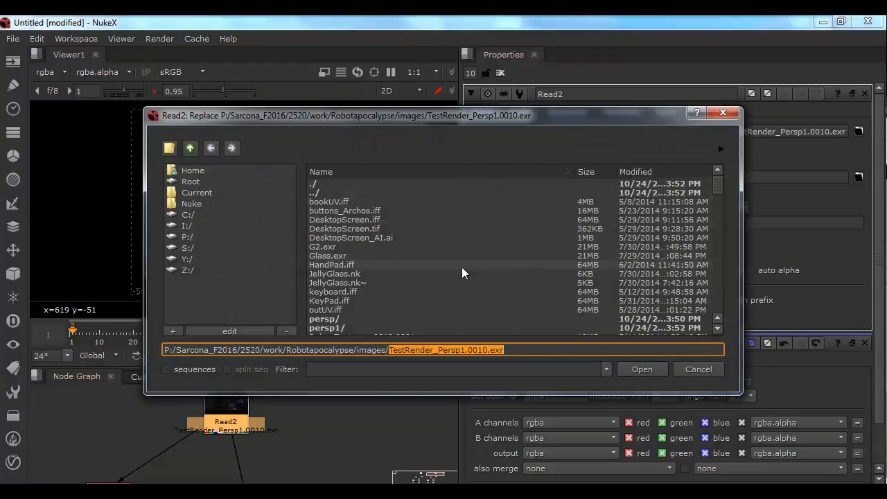
pyautogui.scroll(-10, 461, 267)
pyautogui.scroll(-10, 435, 273)
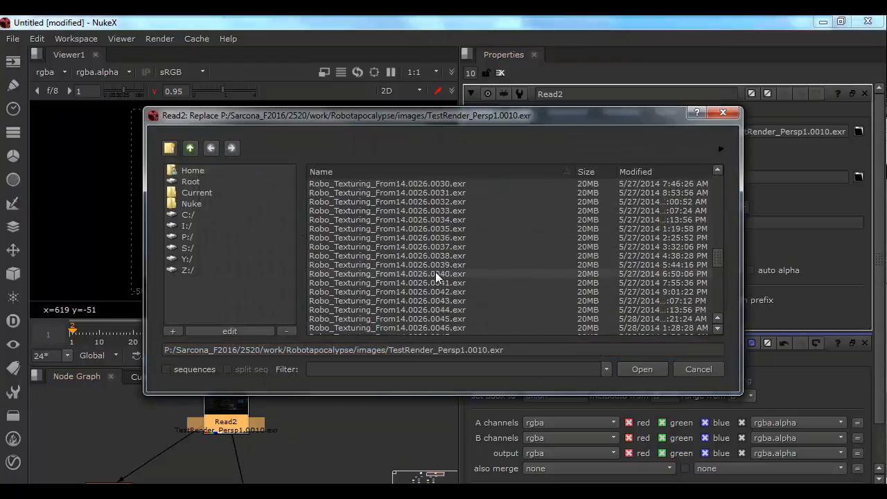
pyautogui.scroll(-2, 437, 276)
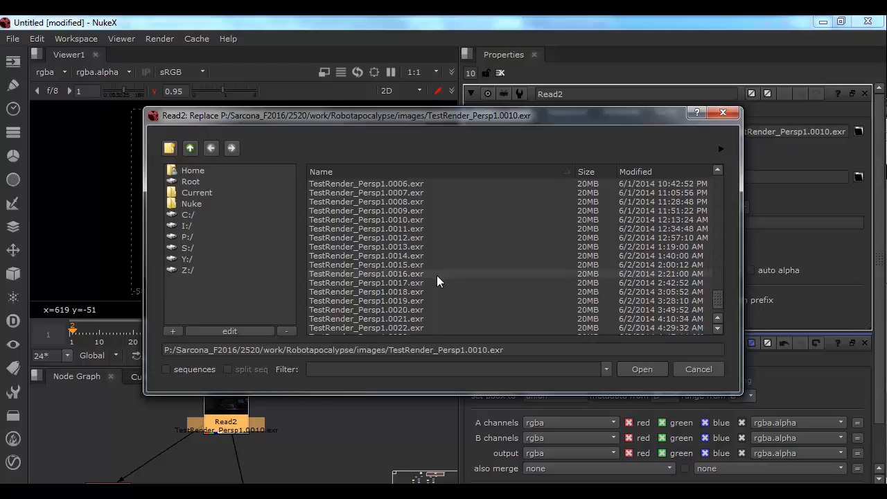
pyautogui.click(432, 282)
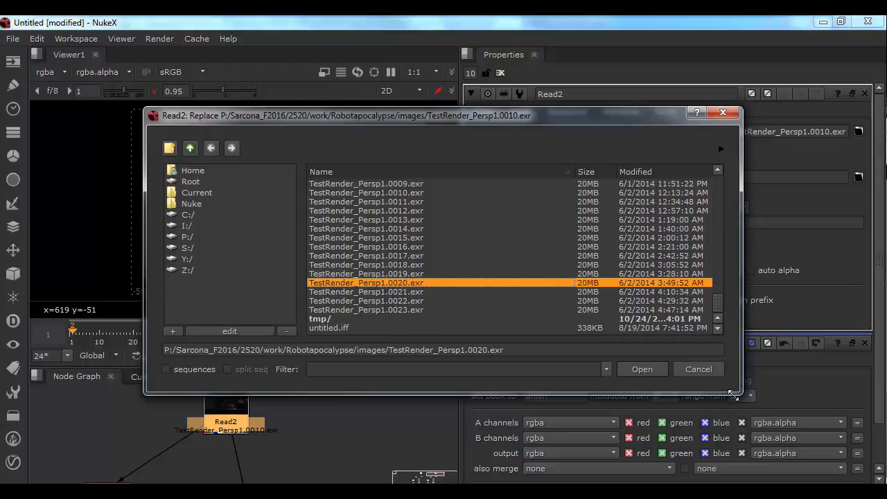
pyautogui.click(638, 370)
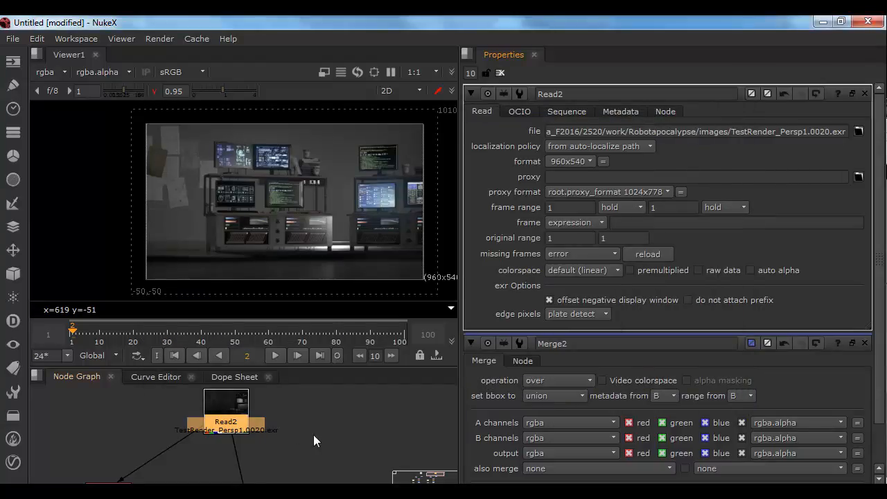
# Step: Show the duplicated tree's final node, Merge4, in Viewer1
pyautogui.moveTo(314, 436); pyautogui.dragTo(319, 271, button='middle')
pyautogui.moveTo(304, 410); pyautogui.dragTo(387, 339, button='middle')
pyautogui.click(216, 427)
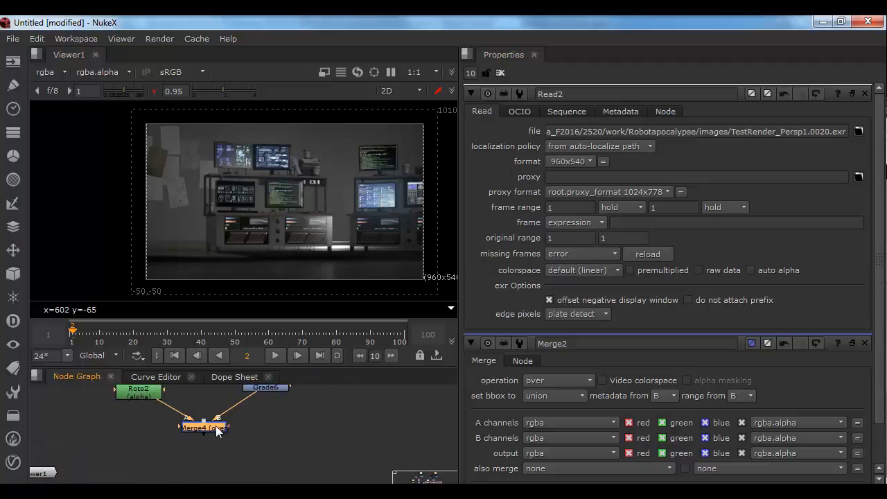
pyautogui.press('1')
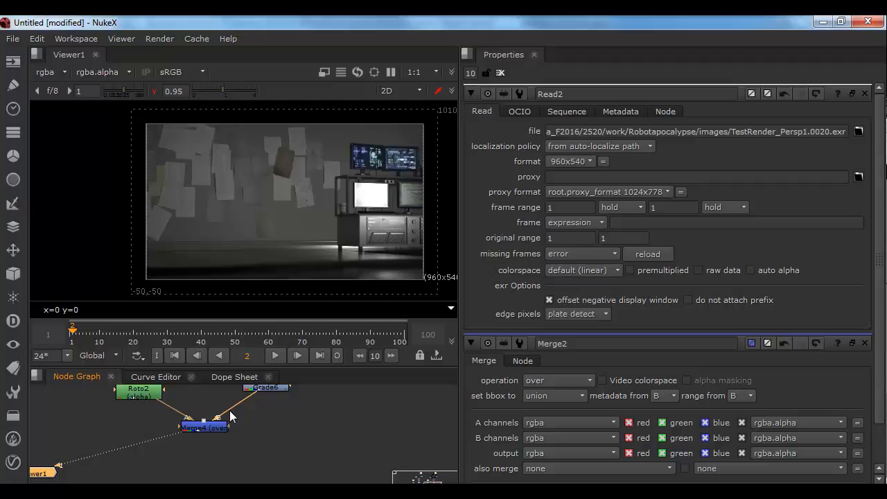
# Step: Replace the Read2 source image with TestRender_Persp1.0002.exr to try the composite on another frame
pyautogui.click(859, 131)
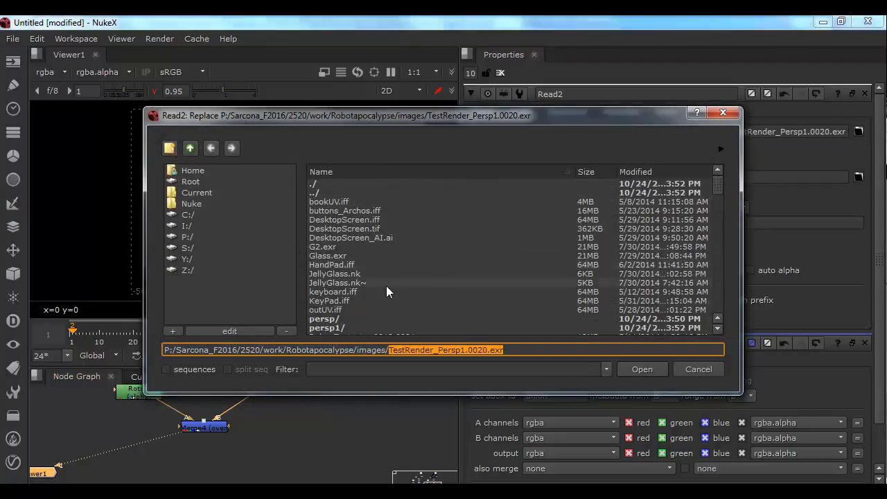
pyautogui.scroll(-20, 386, 285)
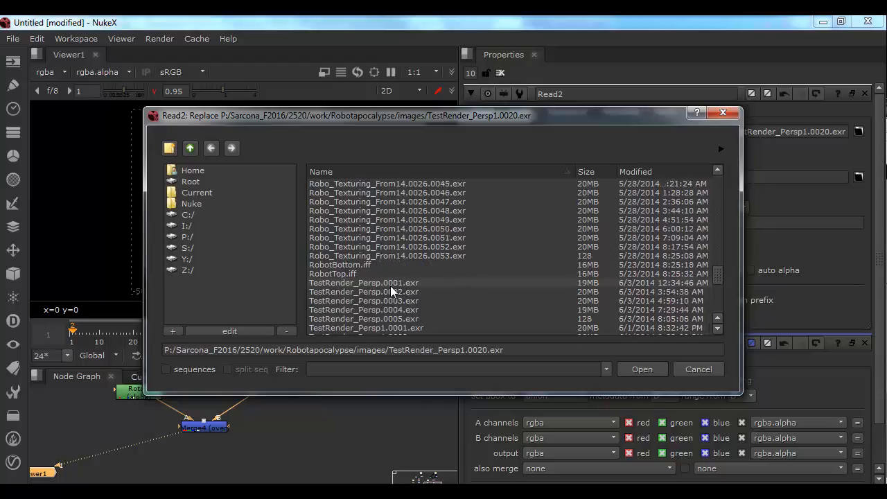
pyautogui.scroll(-5, 390, 286)
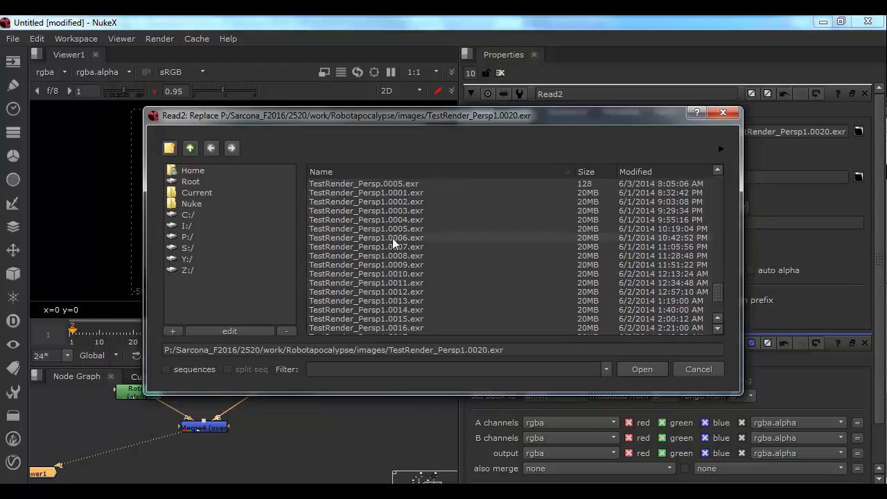
pyautogui.scroll(1, 392, 238)
pyautogui.doubleClick(400, 226)
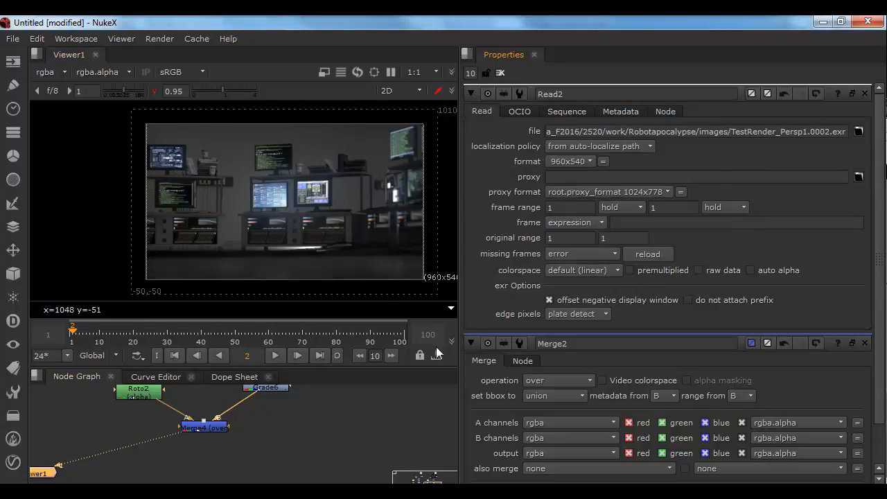
# Step: Switch the Read2 source image to TestRender_Persp1.0001.exr
pyautogui.click(858, 131)
pyautogui.scroll(-15, 415, 306)
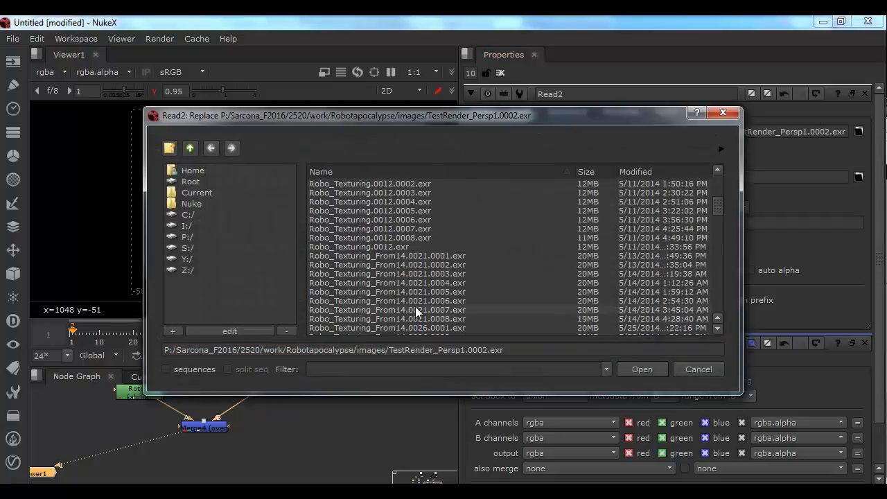
pyautogui.scroll(-15, 424, 302)
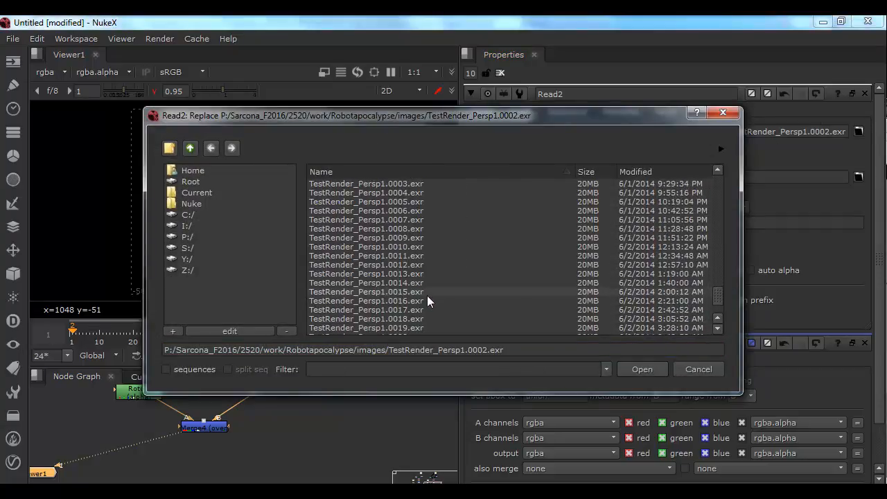
pyautogui.scroll(4, 415, 299)
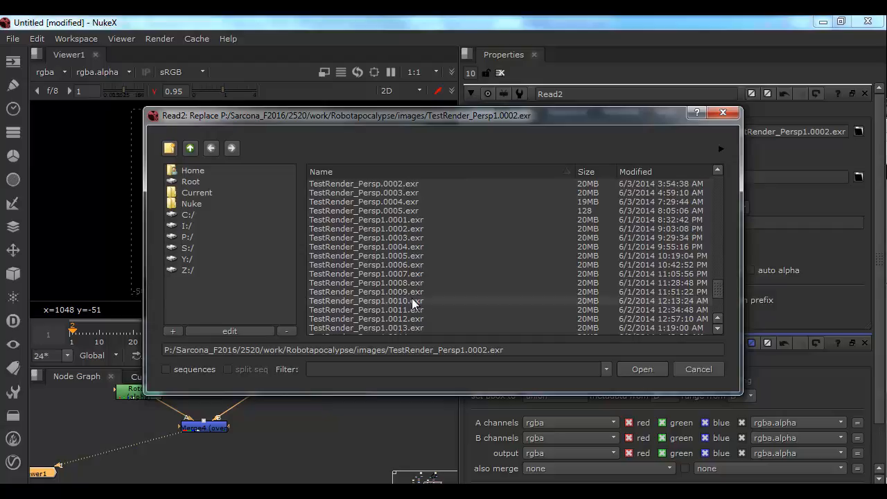
pyautogui.doubleClick(412, 220)
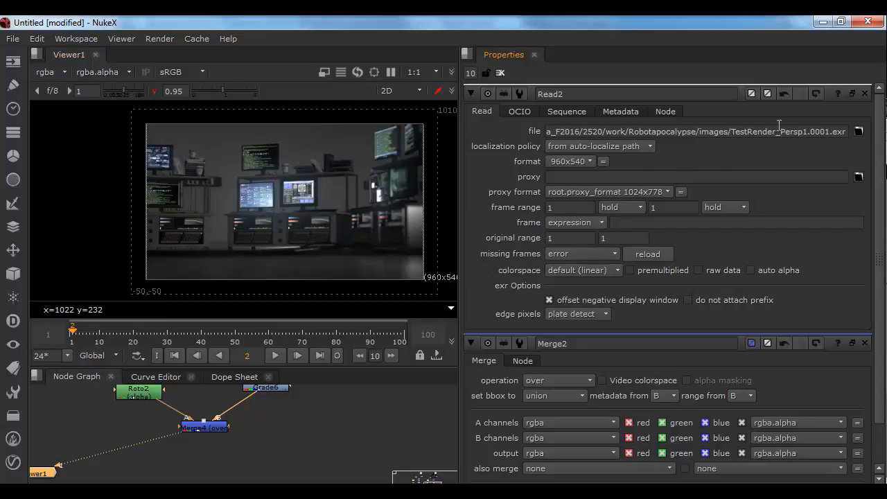
# Step: Load Robo_Texturing_From14.0023.0003.exr from the persp1 folder into Read2
pyautogui.click(858, 132)
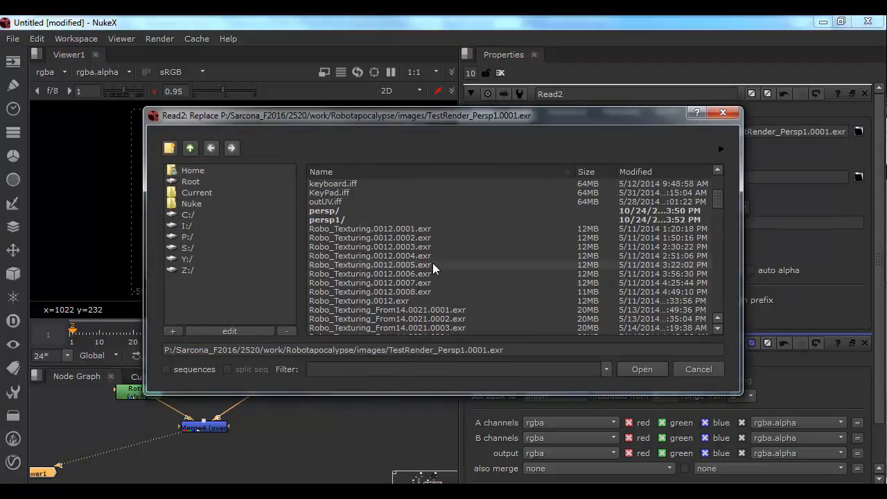
pyautogui.scroll(-9, 439, 274)
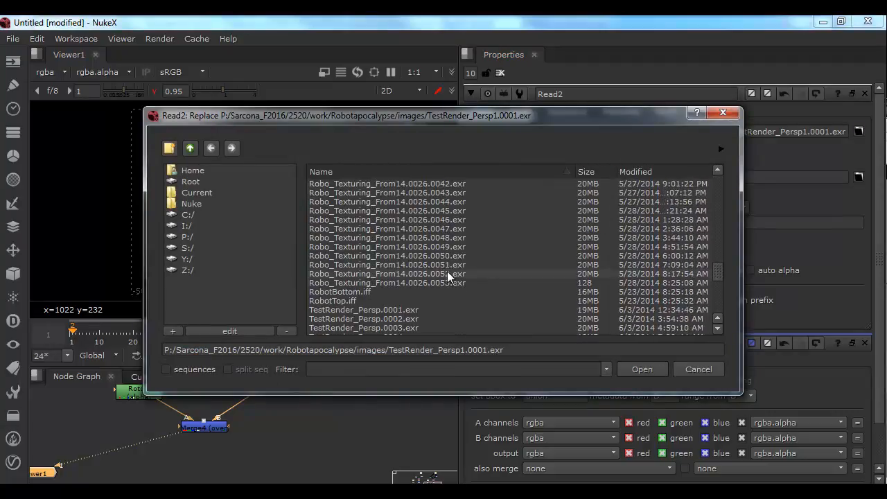
pyautogui.scroll(15, 447, 273)
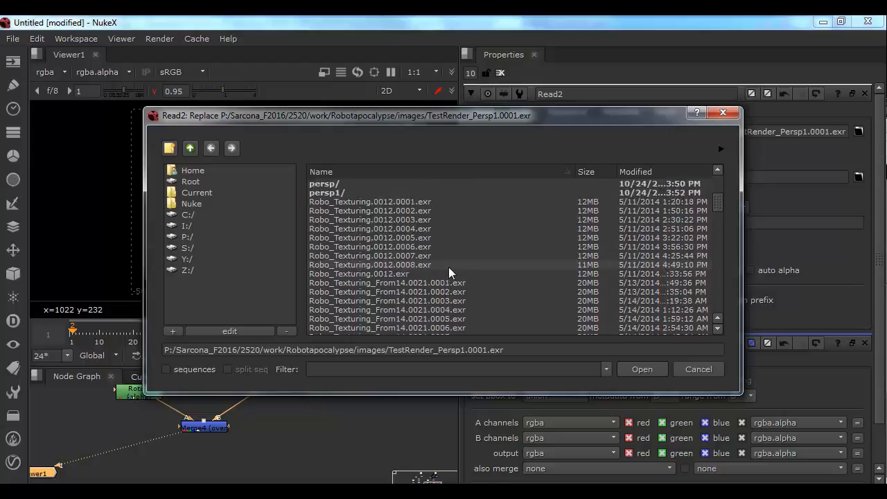
pyautogui.doubleClick(348, 324)
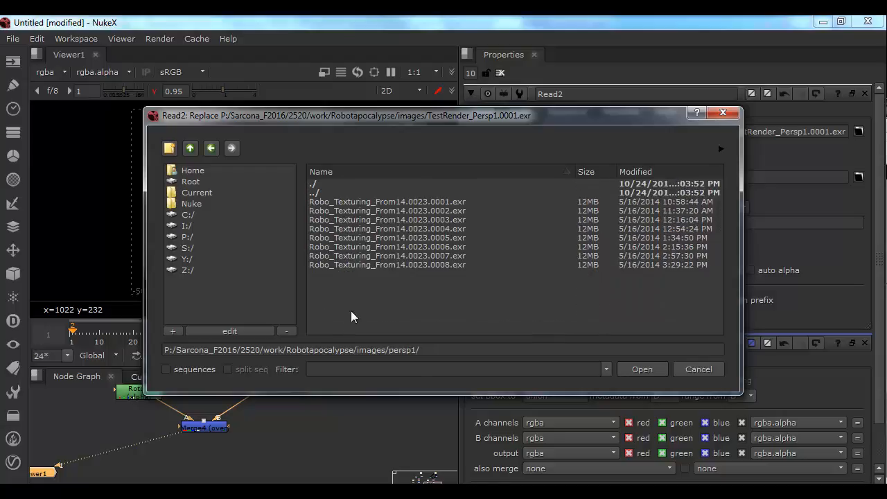
pyautogui.doubleClick(405, 220)
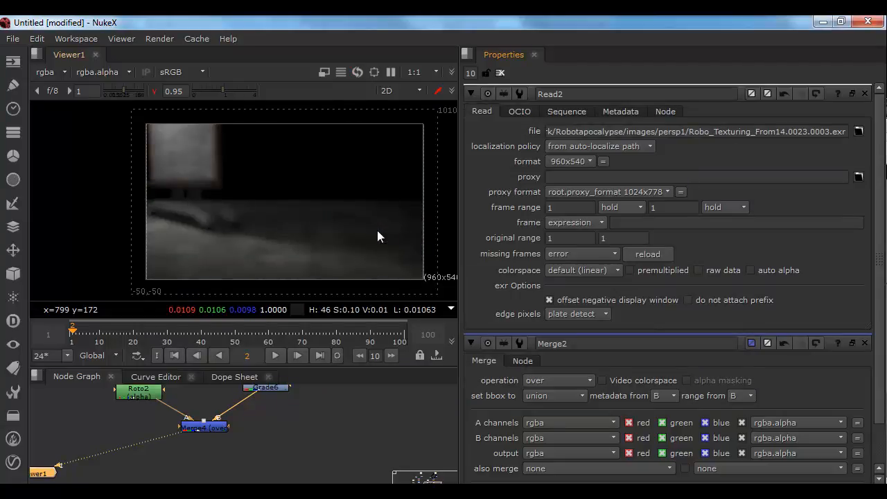
# Step: Change the Read2 source to Robo_Texturing_From14.0023.0001.exr in the persp1 folder
pyautogui.click(858, 131)
pyautogui.doubleClick(405, 220)
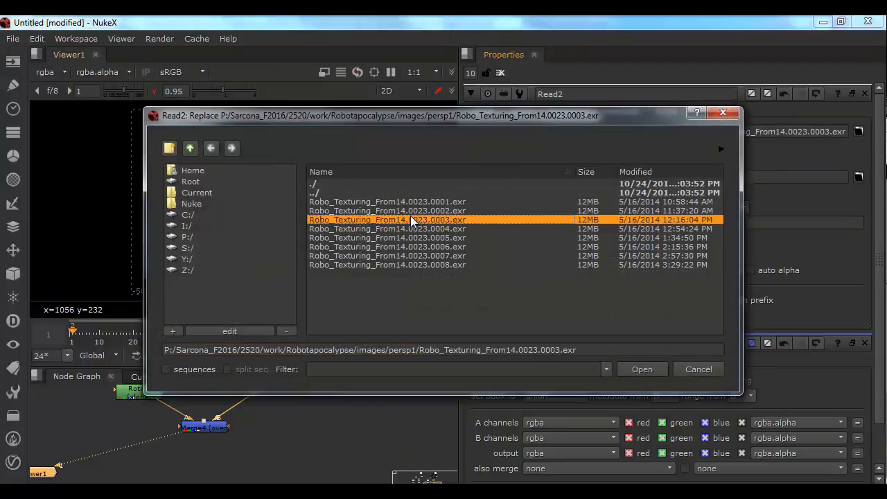
pyautogui.click(859, 131)
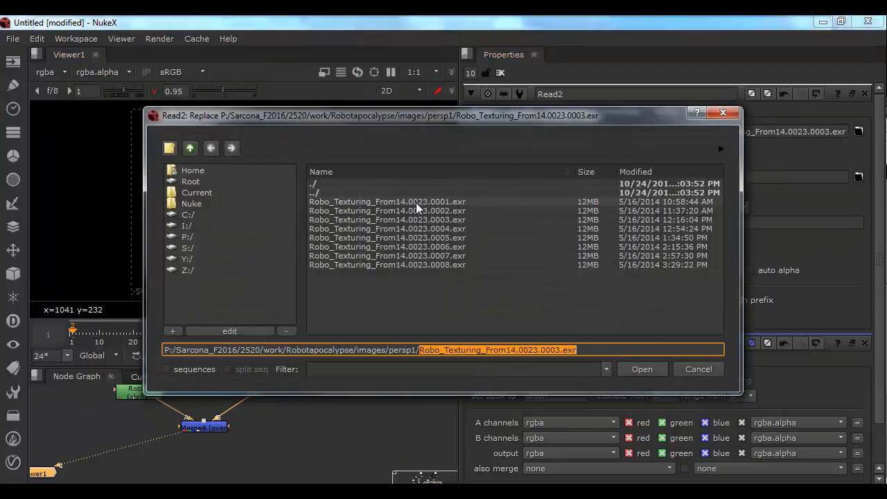
pyautogui.doubleClick(415, 203)
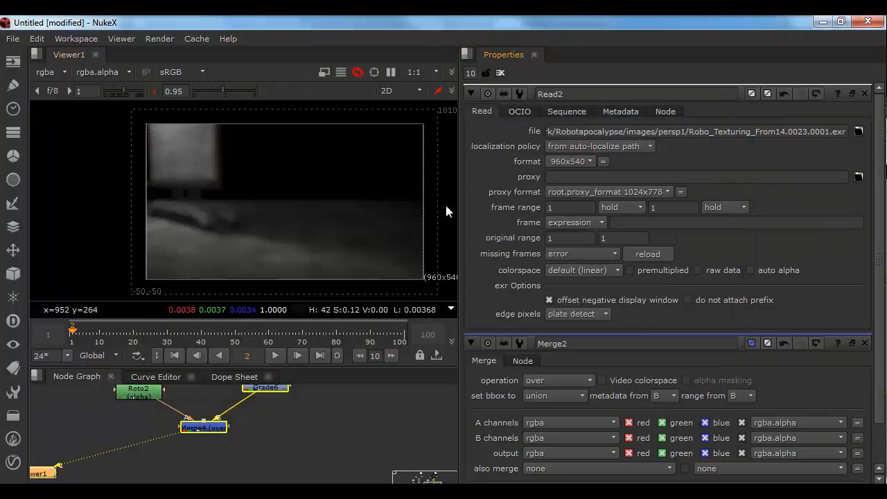
# Step: Browse the persp and persp1 subfolders of the images directory for another render to use in Read2
pyautogui.click(858, 131)
pyautogui.click(331, 184)
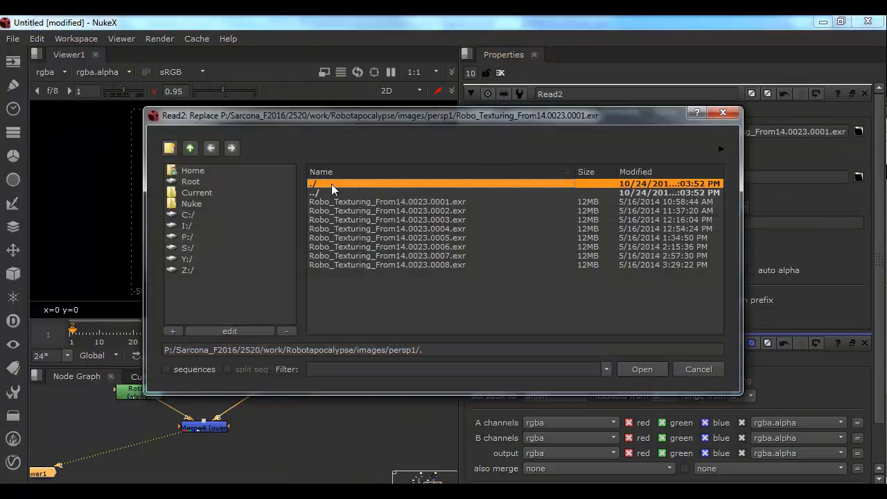
pyautogui.doubleClick(331, 192)
pyautogui.scroll(-3, 423, 239)
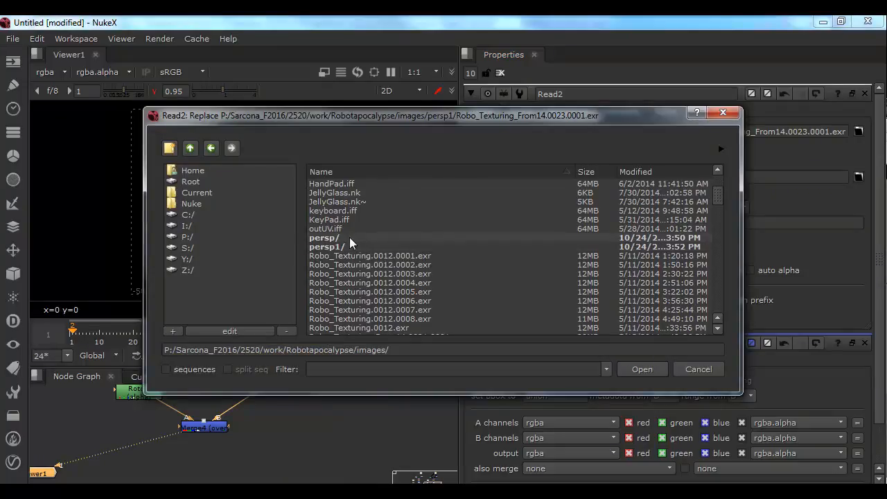
pyautogui.doubleClick(349, 237)
pyautogui.doubleClick(346, 194)
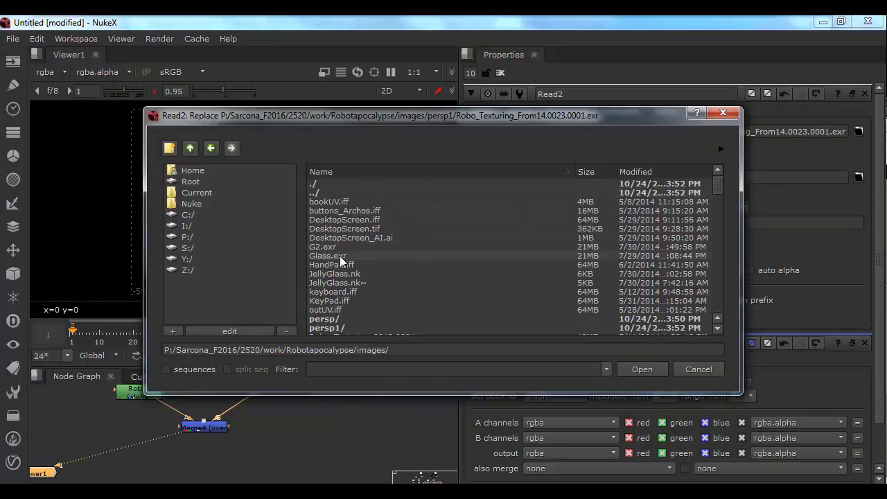
pyautogui.scroll(-1, 341, 277)
pyautogui.doubleClick(338, 296)
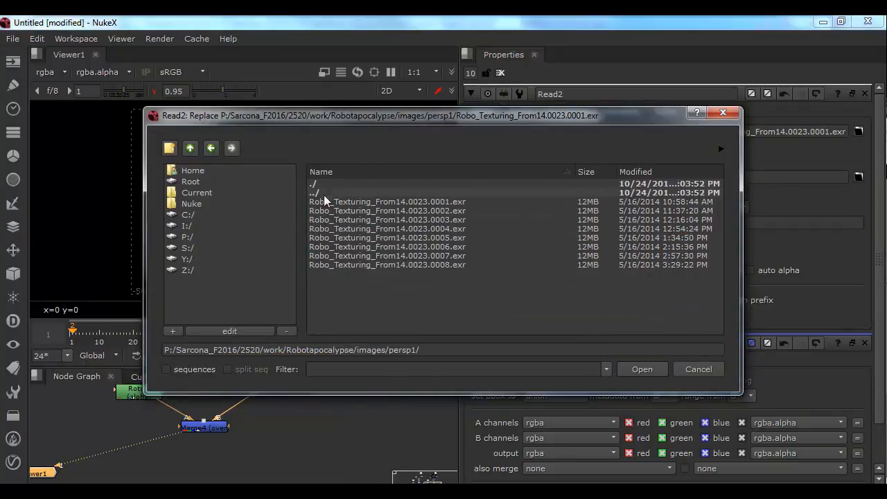
pyautogui.doubleClick(323, 193)
# Step: Load SlapComp_21.exr from the tmp folder of the images directory into Read2
pyautogui.moveTo(717, 185); pyautogui.dragTo(722, 311)
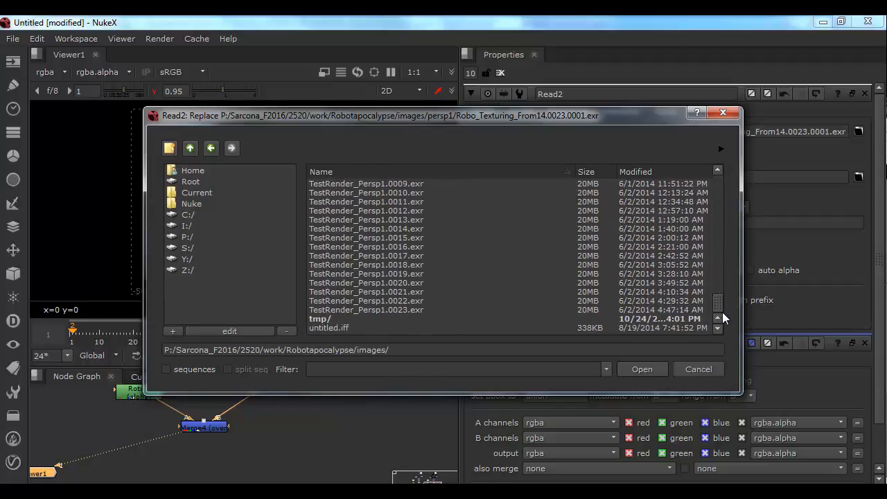
pyautogui.doubleClick(423, 319)
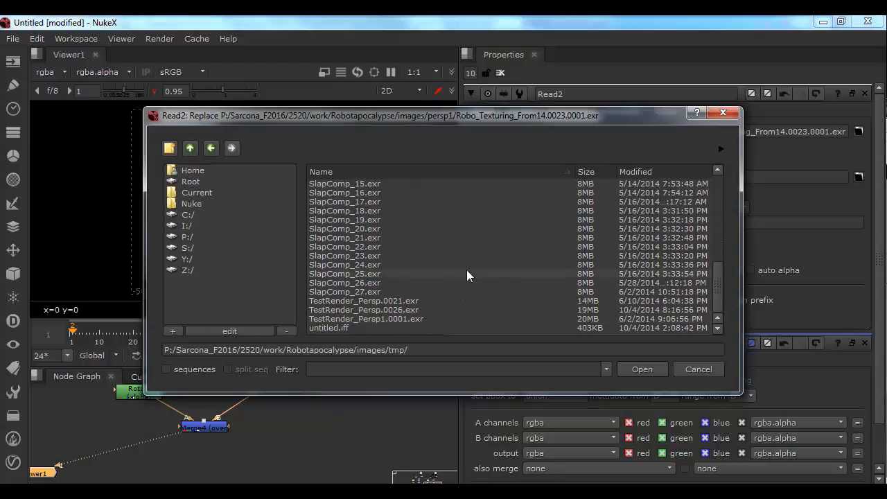
pyautogui.scroll(9, 466, 270)
pyautogui.scroll(-7, 465, 270)
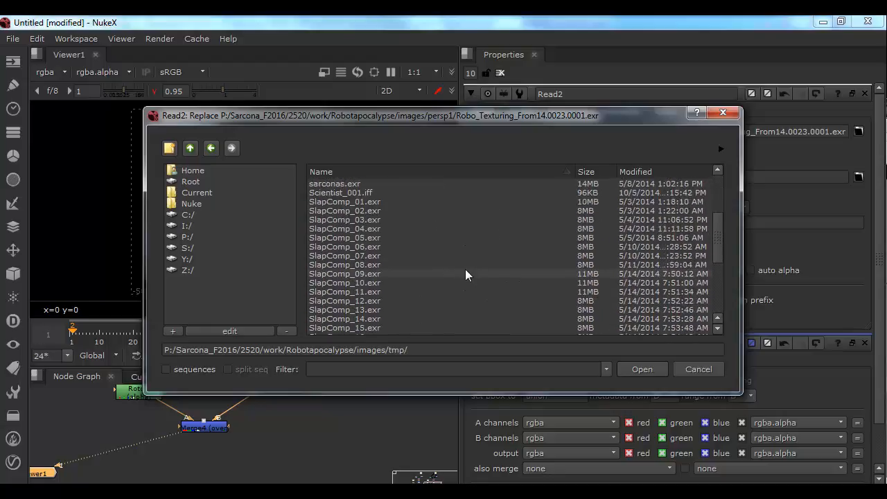
pyautogui.doubleClick(424, 301)
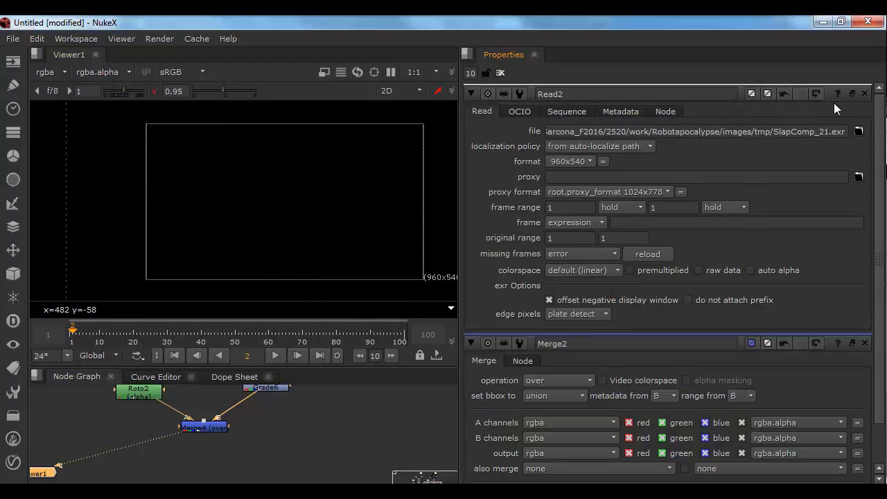
# Step: Load TestRender_Persp1.0001.exr from the images directory into Read2
pyautogui.click(859, 131)
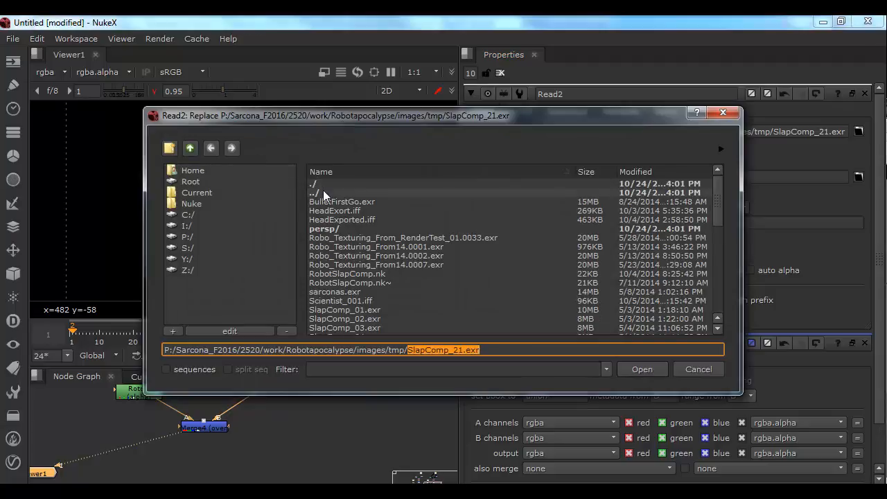
pyautogui.doubleClick(322, 193)
pyautogui.scroll(-10, 426, 249)
pyautogui.scroll(-10, 433, 275)
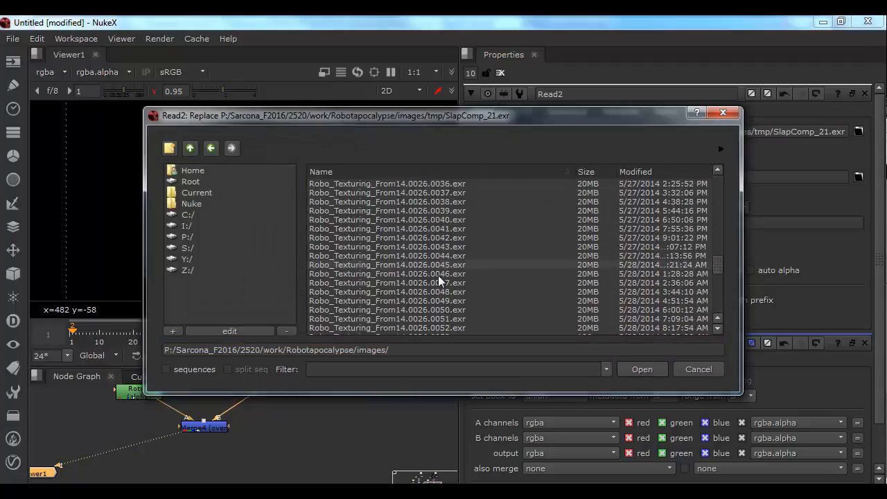
pyautogui.scroll(5, 429, 275)
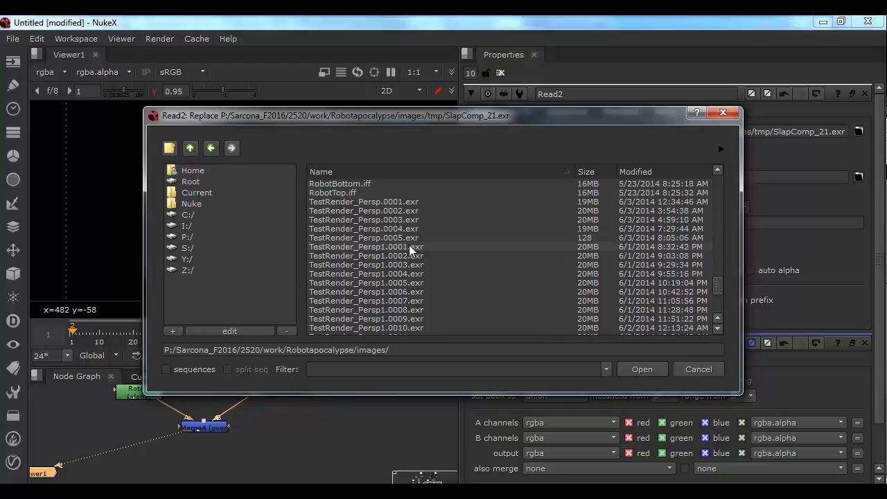
pyautogui.doubleClick(411, 248)
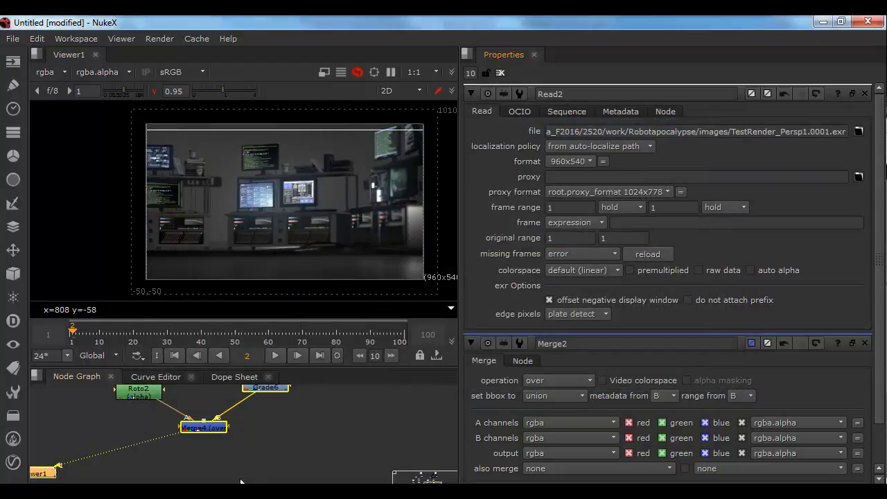
pyautogui.click(264, 437)
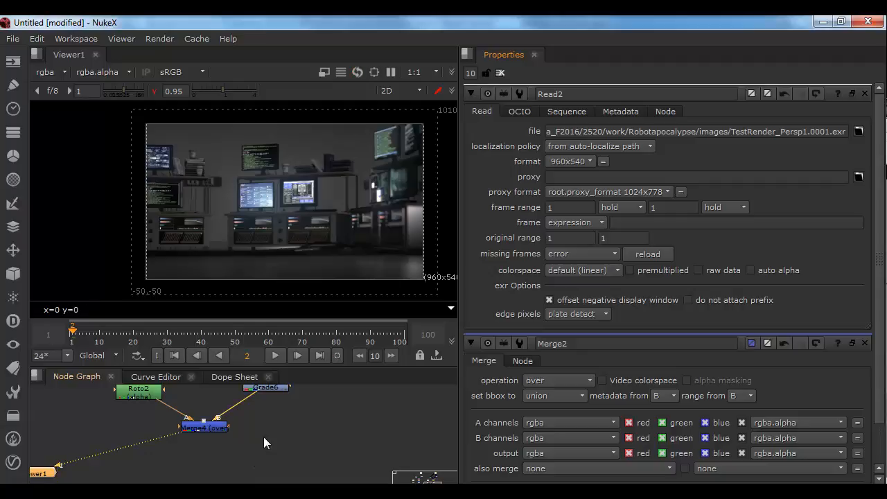
# Step: Compare the two composites by viewing the Merge2 and Merge4 outputs in turn
pyautogui.moveTo(106, 434); pyautogui.dragTo(268, 437, button='middle')
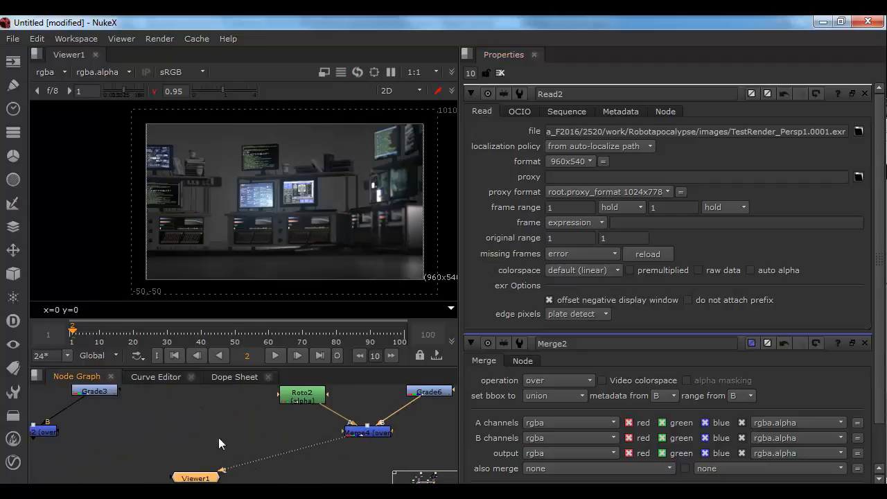
pyautogui.moveTo(160, 435); pyautogui.dragTo(278, 435, button='middle')
pyautogui.click(169, 429)
pyautogui.press('1')
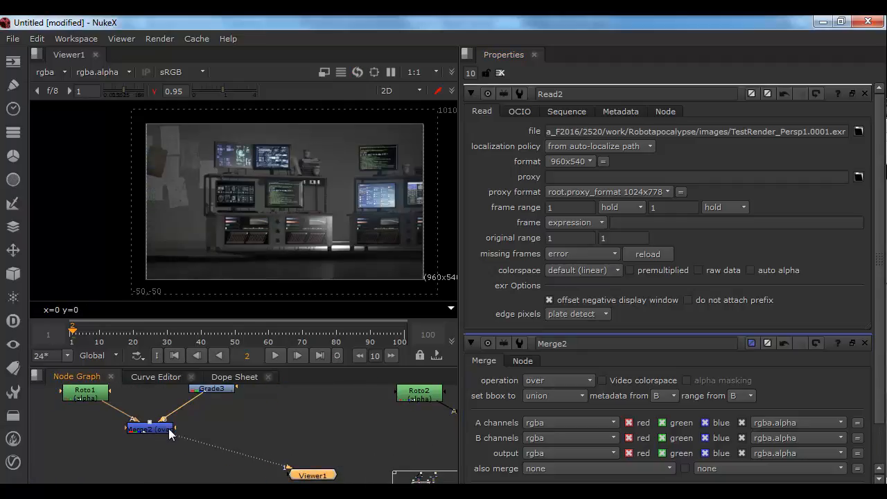
pyautogui.moveTo(419, 437); pyautogui.dragTo(313, 435, button='middle')
pyautogui.click(329, 428)
pyautogui.press('1')
pyautogui.moveTo(78, 442); pyautogui.dragTo(184, 429, button='middle')
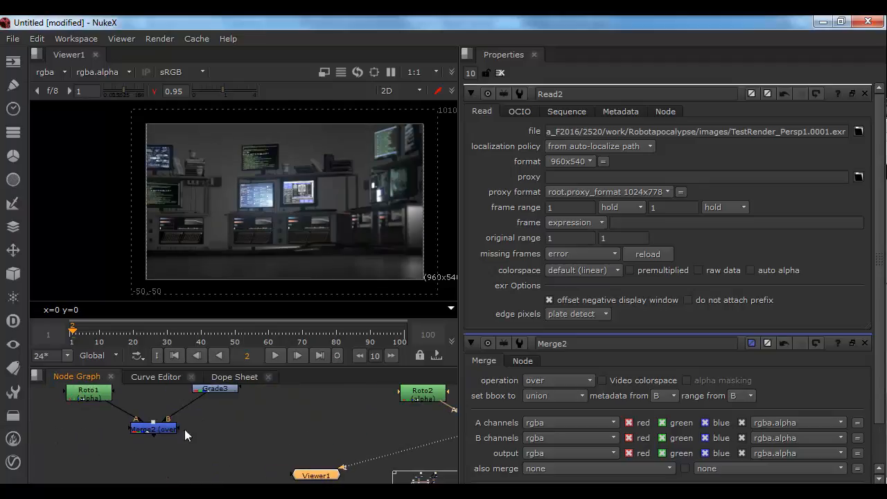
pyautogui.click(171, 428)
pyautogui.press('1')
pyautogui.moveTo(279, 429); pyautogui.dragTo(117, 439, button='middle')
pyautogui.click(338, 438)
pyautogui.press('1')
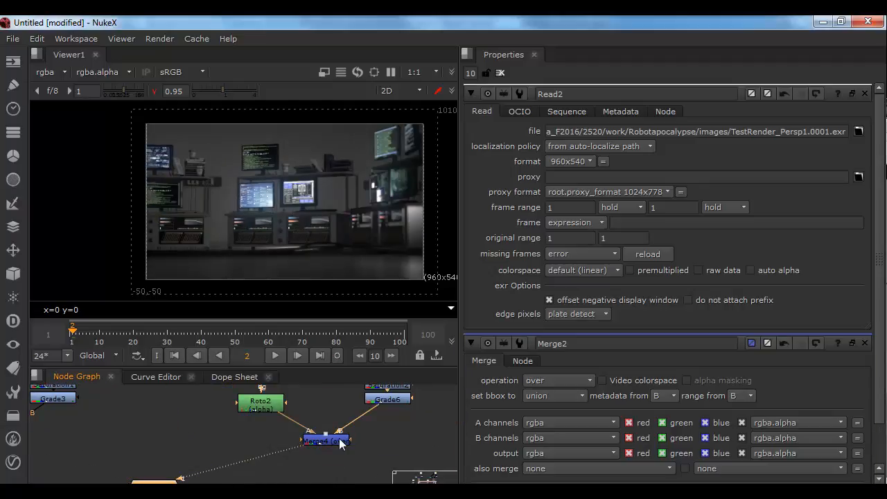
# Step: Move the ZDefocus2 focal point onto the floor in the foreground at x 608, y 14
pyautogui.doubleClick(338, 438)
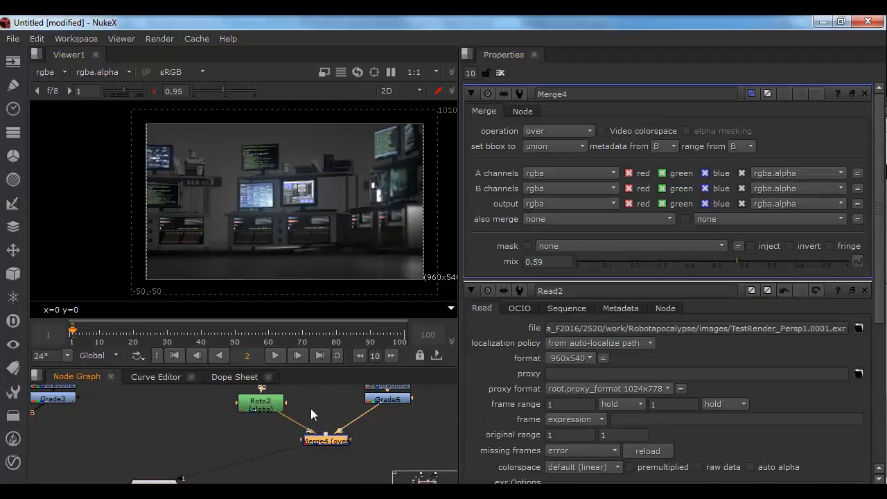
pyautogui.moveTo(310, 415); pyautogui.dragTo(254, 470, button='middle')
pyautogui.moveTo(301, 437); pyautogui.dragTo(270, 452, button='middle')
pyautogui.doubleClick(297, 442)
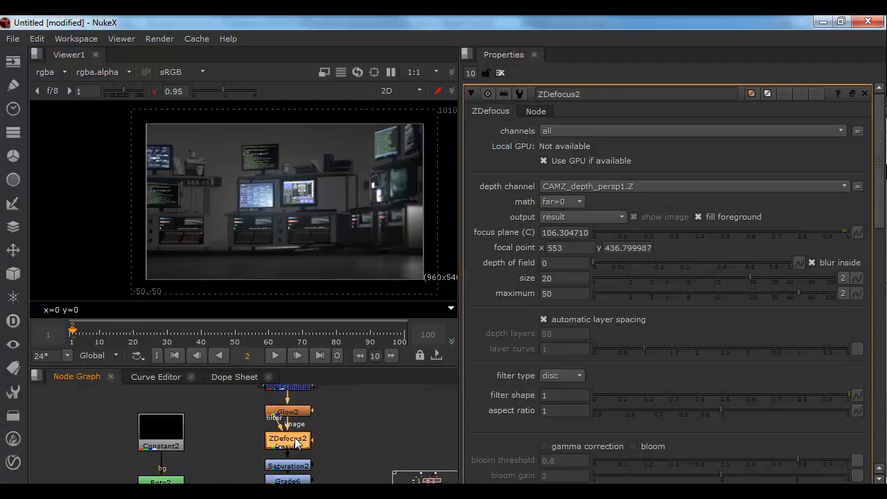
pyautogui.moveTo(305, 155); pyautogui.dragTo(321, 275)
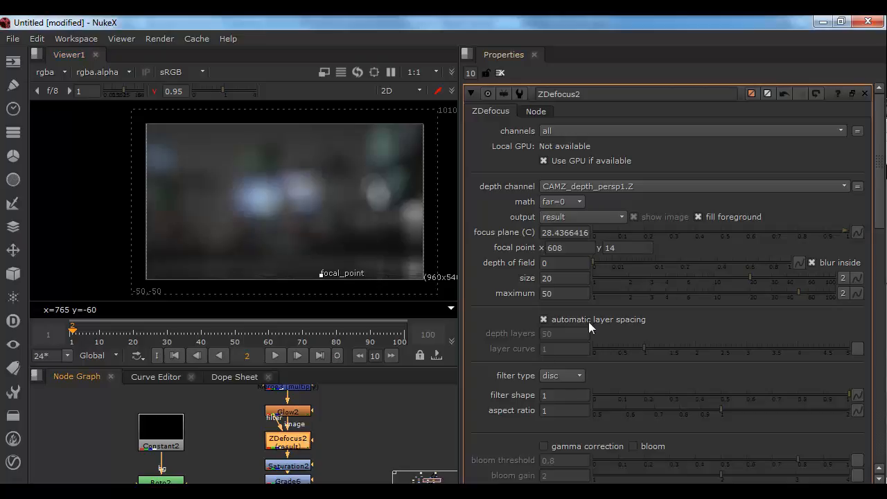
# Step: Reduce the ZDefocus2 blur to size 7.6 and maximum 16, and close all node properties
pyautogui.moveTo(726, 277); pyautogui.dragTo(699, 277)
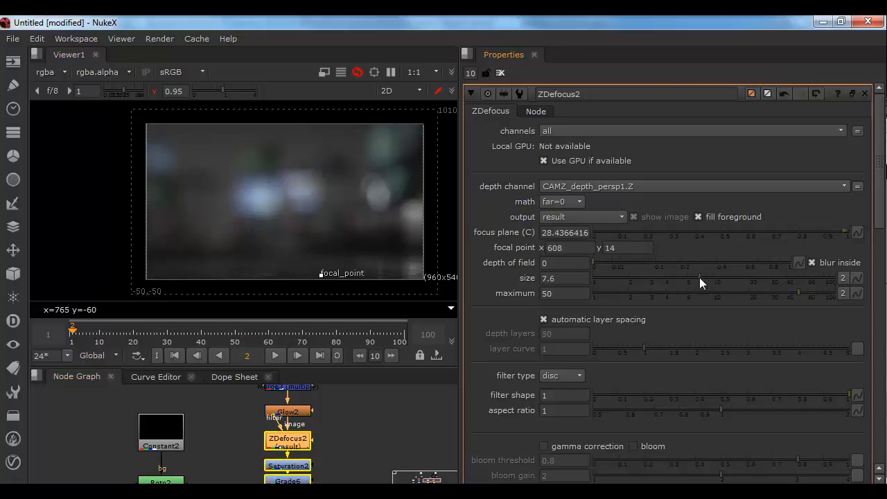
pyautogui.moveTo(774, 294); pyautogui.dragTo(738, 293)
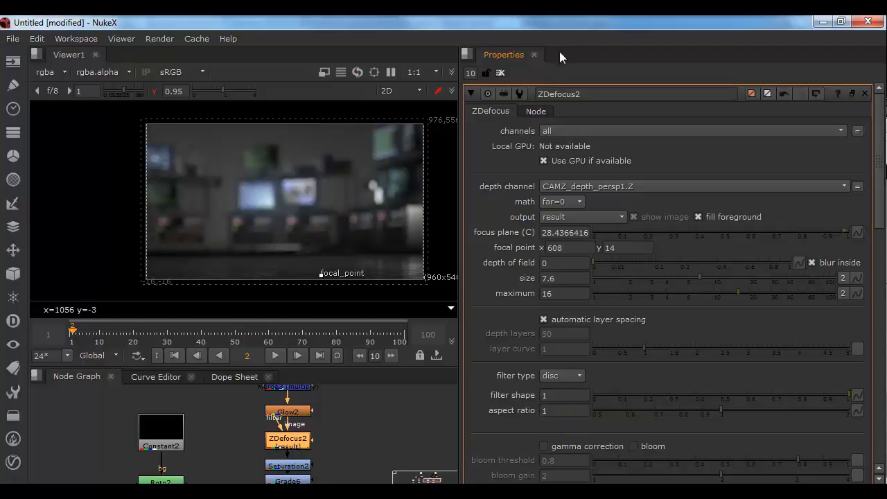
pyautogui.click(500, 74)
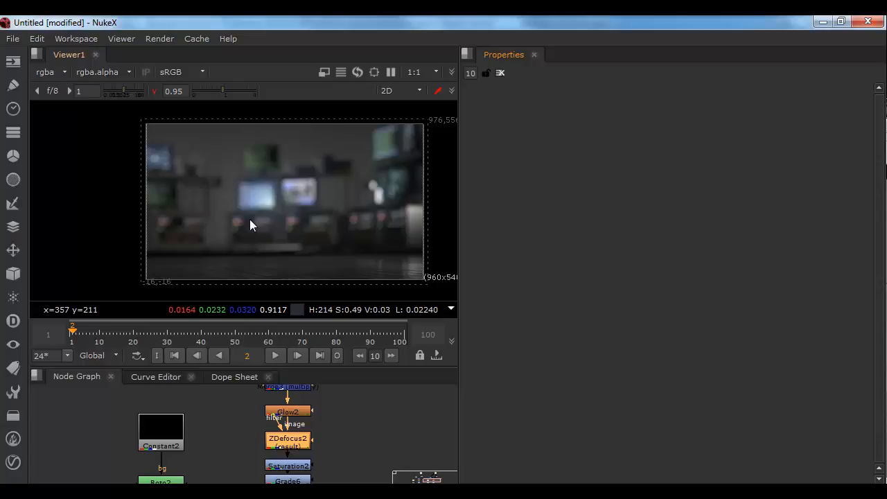
# Step: Connect Merge2 to the second input of Viewer1, keeping Merge4 on the first
pyautogui.moveTo(165, 445); pyautogui.dragTo(290, 338, button='middle')
pyautogui.moveTo(196, 408); pyautogui.dragTo(320, 408, button='middle')
pyautogui.click(150, 418)
pyautogui.press('2')
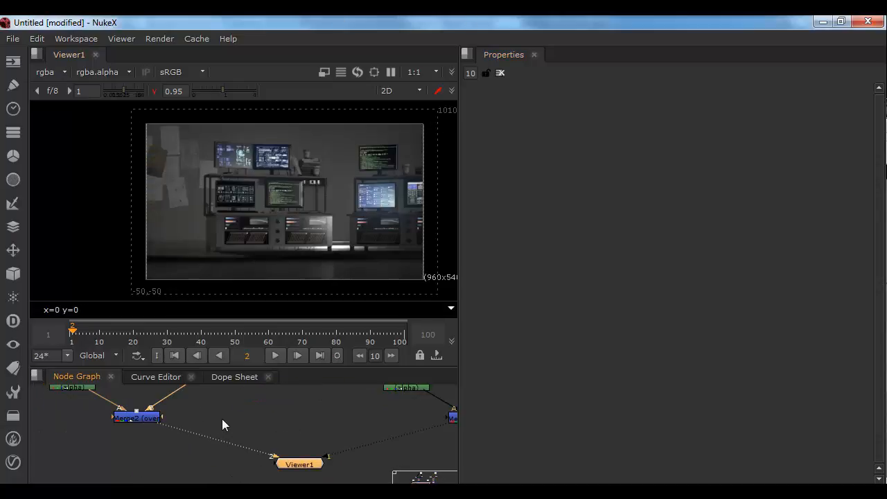
# Step: Examine the defocused Merge4 composite against Merge2 by repeatedly alternating between the two viewer inputs
pyautogui.press('1')
pyautogui.press('2')
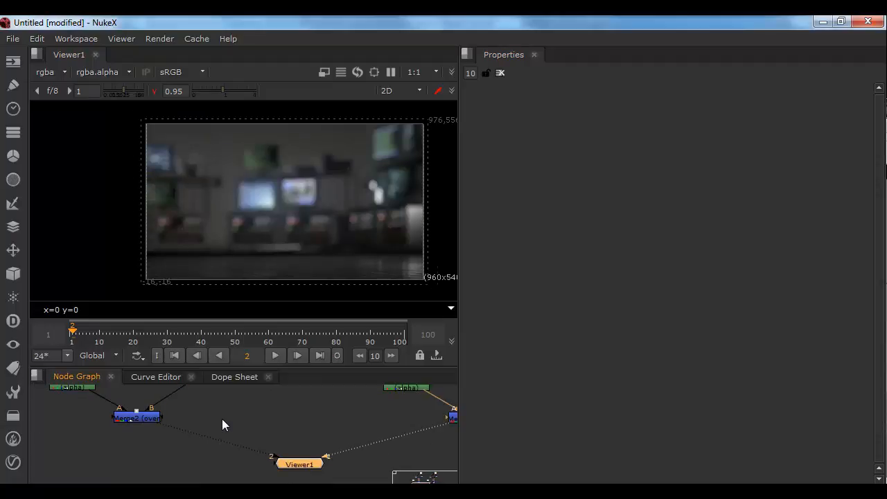
pyautogui.press('1')
pyautogui.press('2')
pyautogui.press('1')
pyautogui.press('2')
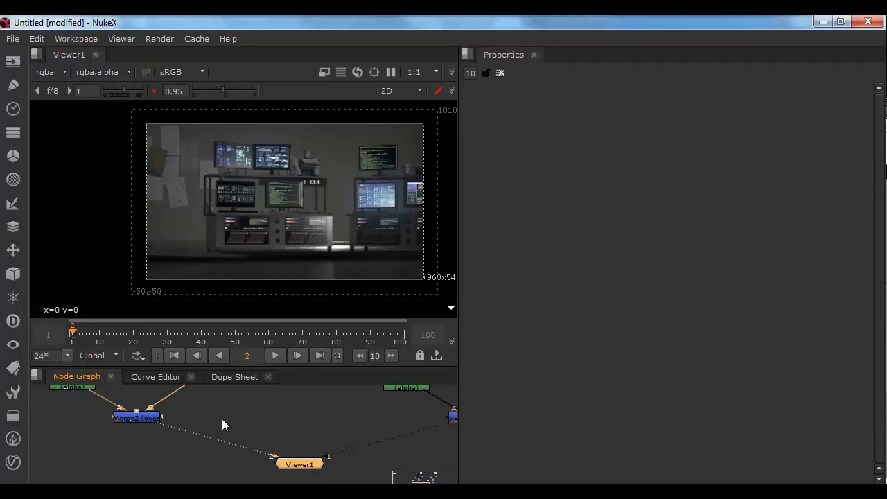
pyautogui.press('1')
pyautogui.press('2')
pyautogui.press('1')
pyautogui.press('2')
pyautogui.press('1')
pyautogui.press('2')
pyautogui.press('1')
pyautogui.press('2')
pyautogui.press('1')
pyautogui.press('2')
pyautogui.press('1')
pyautogui.press('2')
pyautogui.press('1')
pyautogui.press('2')
pyautogui.press('1')
pyautogui.press('2')
pyautogui.press('1')
pyautogui.press('2')
# Step: Add another copy of the composite node tree in empty space beside the existing trees
pyautogui.click(298, 394)
pyautogui.moveTo(298, 395); pyautogui.dragTo(131, 394, button='middle')
pyautogui.moveTo(330, 406)
pyautogui.mouseDown(button='middle')
pyautogui.moveTo(254, 424)
pyautogui.moveTo(69, 425)
pyautogui.mouseUp(button='middle')
pyautogui.moveTo(222, 422); pyautogui.dragTo(135, 431, button='middle')
pyautogui.press('f')
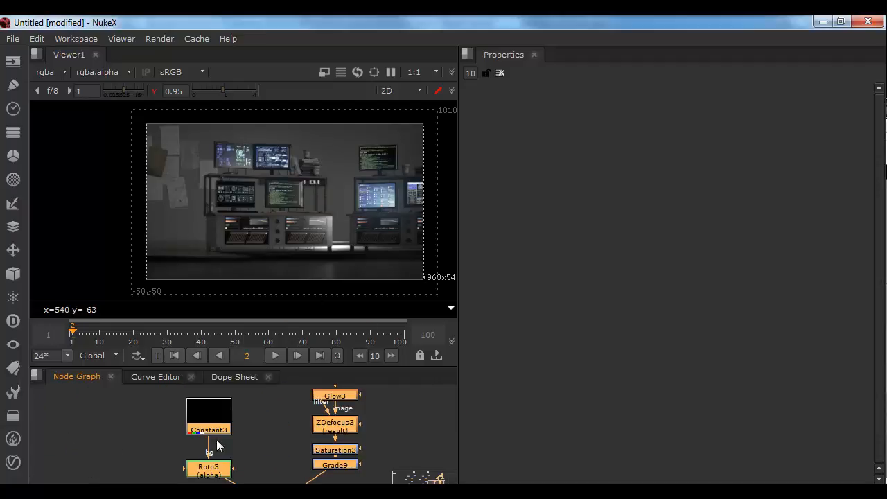
pyautogui.moveTo(224, 431); pyautogui.dragTo(173, 357)
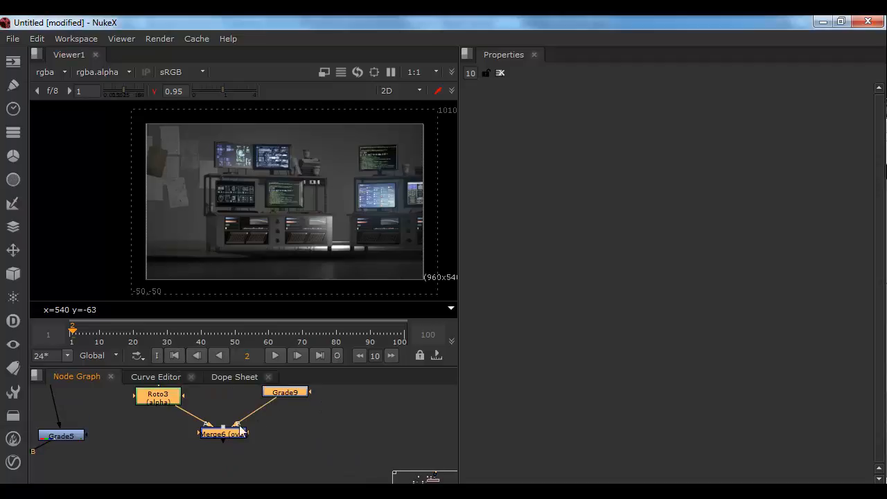
# Step: Load SlapComp_02.exr from the tmp folder of the images directory into Read3 of the new tree
pyautogui.click(230, 436)
pyautogui.moveTo(328, 402); pyautogui.dragTo(274, 466, button='middle')
pyautogui.moveTo(301, 393)
pyautogui.mouseDown(button='middle')
pyautogui.moveTo(302, 476)
pyautogui.moveTo(302, 448)
pyautogui.mouseUp(button='middle')
pyautogui.doubleClick(286, 418)
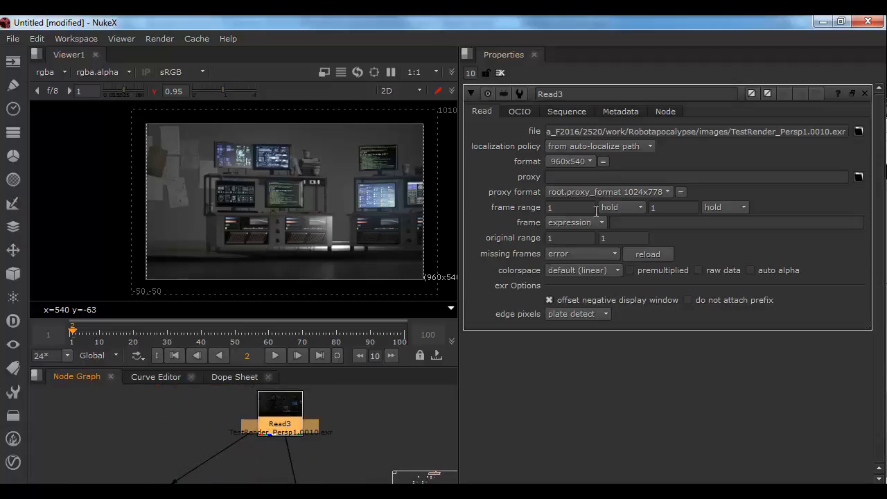
pyautogui.click(856, 129)
pyautogui.scroll(-20, 419, 242)
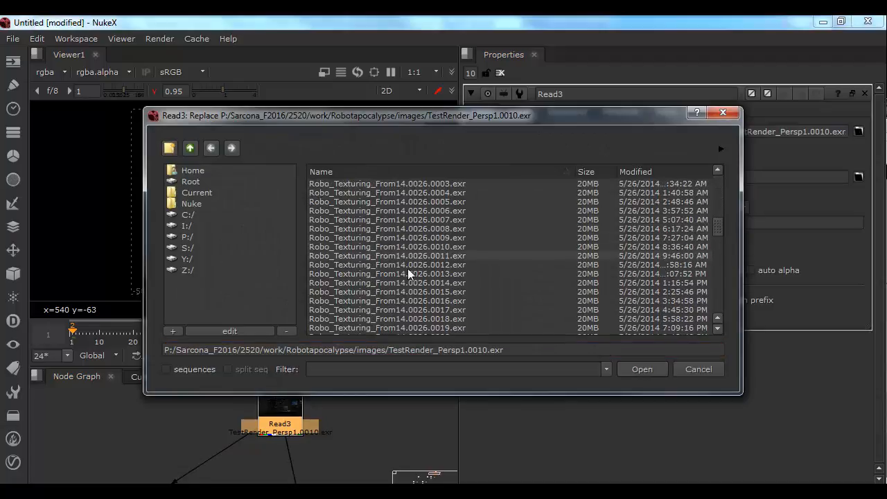
pyautogui.scroll(-5, 349, 243)
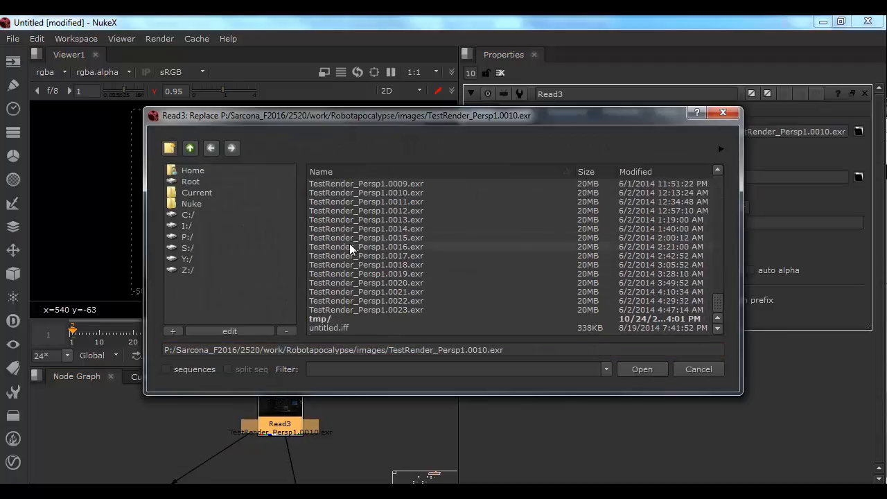
pyautogui.doubleClick(337, 315)
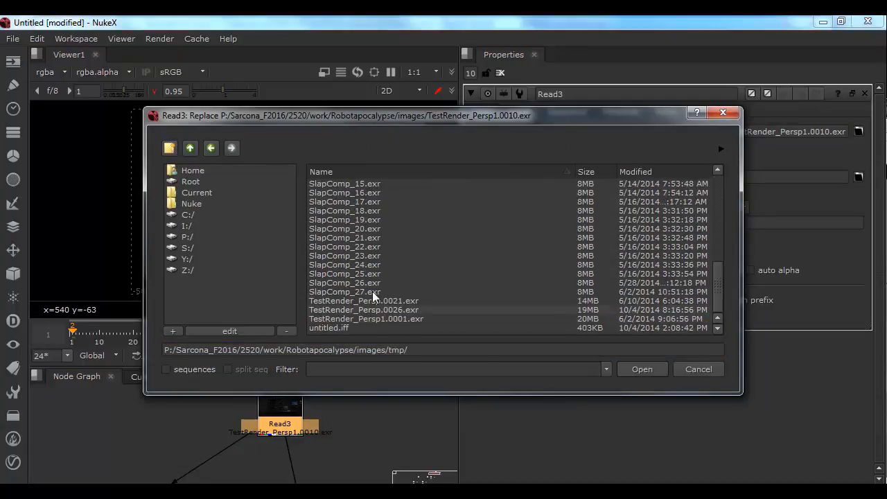
pyautogui.scroll(5, 353, 207)
pyautogui.doubleClick(365, 201)
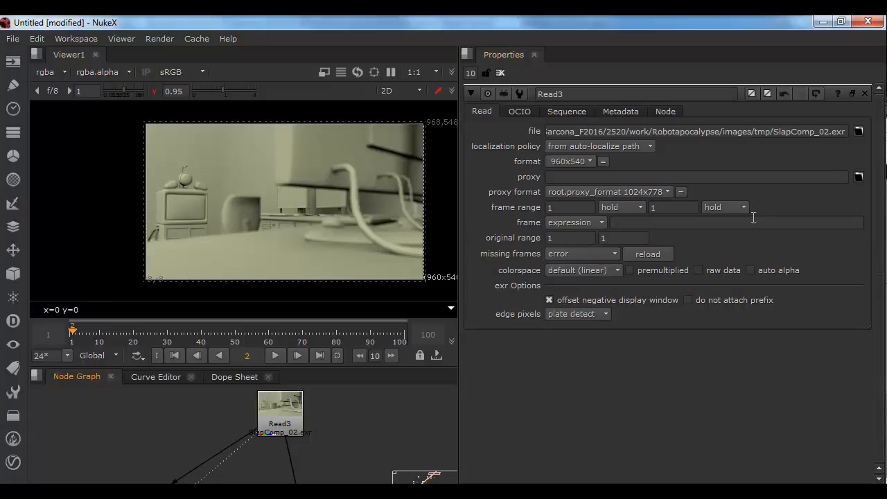
# Step: Change the Read3 source to Robo_Texturing_From14.0001.exr in the tmp folder
pyautogui.click(859, 131)
pyautogui.scroll(-5, 527, 249)
pyautogui.scroll(-3, 514, 268)
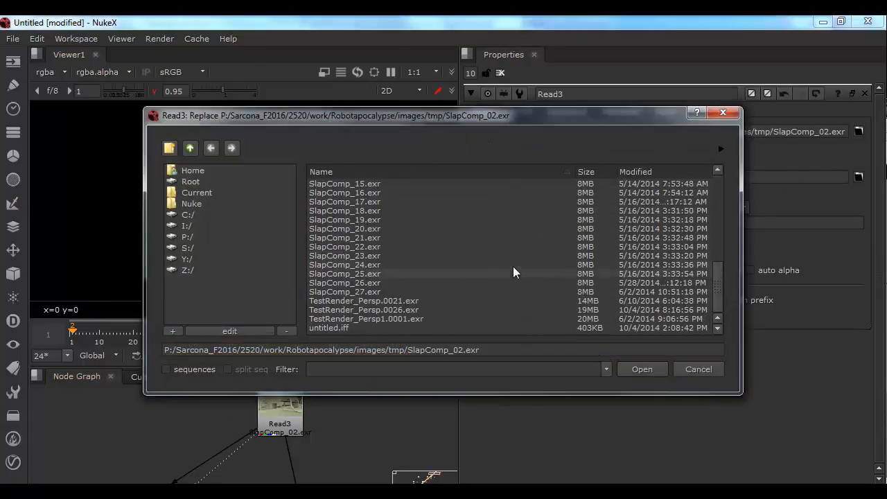
pyautogui.scroll(10, 514, 270)
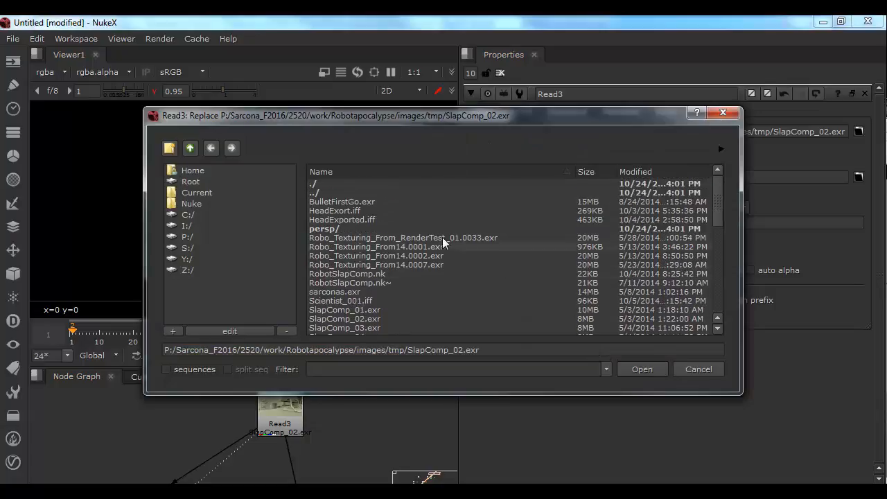
pyautogui.doubleClick(436, 228)
pyautogui.doubleClick(378, 193)
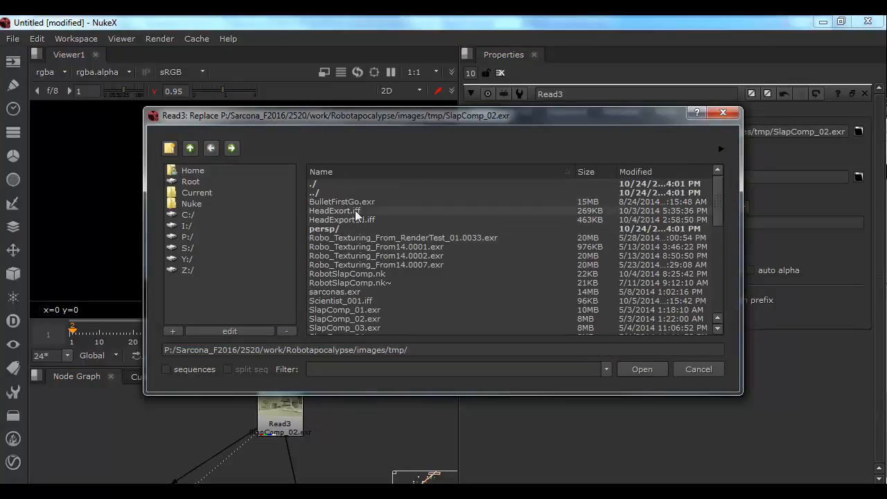
pyautogui.scroll(-1, 377, 274)
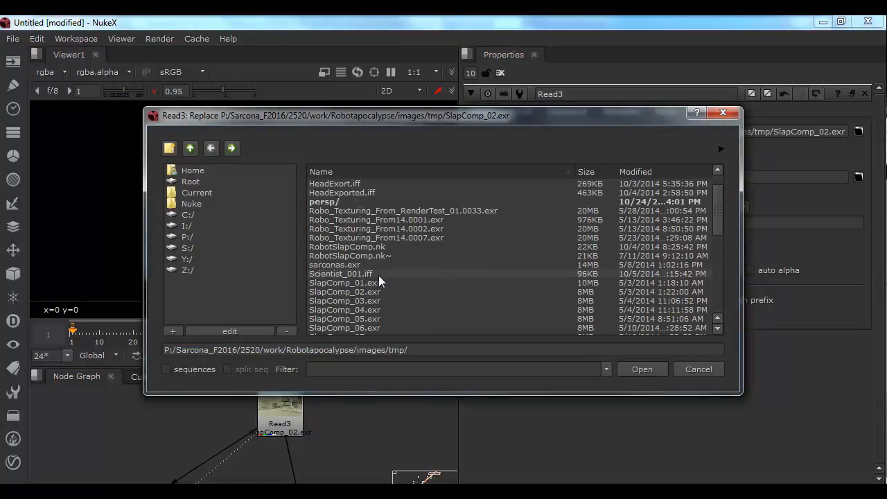
pyautogui.doubleClick(386, 219)
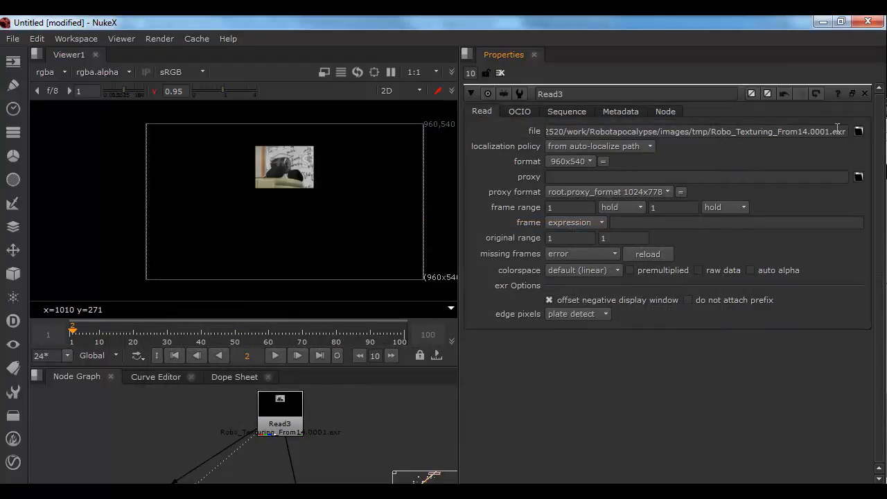
# Step: Replace the Read3 source with SlapComp_25.exr from the tmp folder
pyautogui.click(859, 131)
pyautogui.scroll(-5, 345, 279)
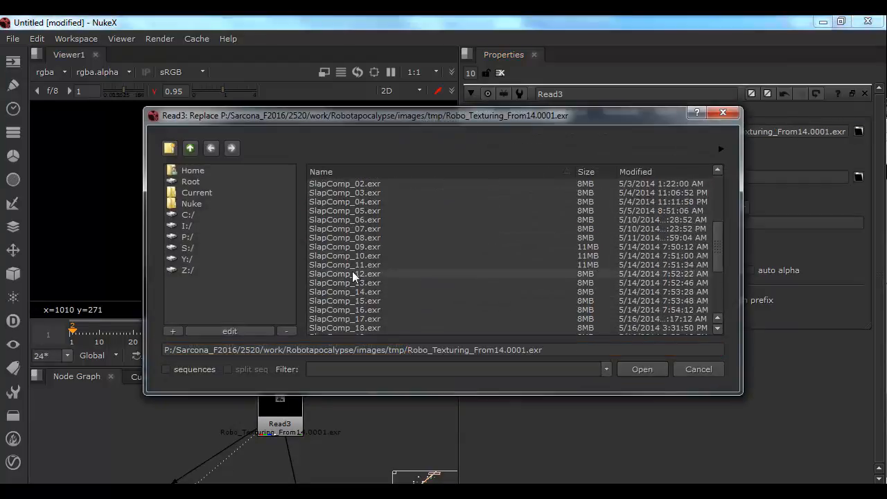
pyautogui.scroll(-4, 352, 276)
pyautogui.doubleClick(352, 274)
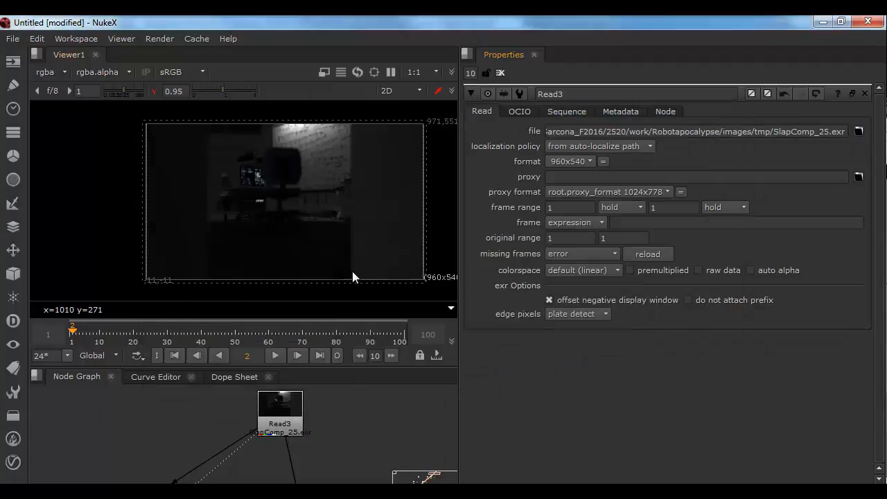
# Step: Replace the Read3 source with Robo_Texturing_From14.0023.0002.exr from the persp1 folder and raise the viewer gain to 15
pyautogui.click(859, 131)
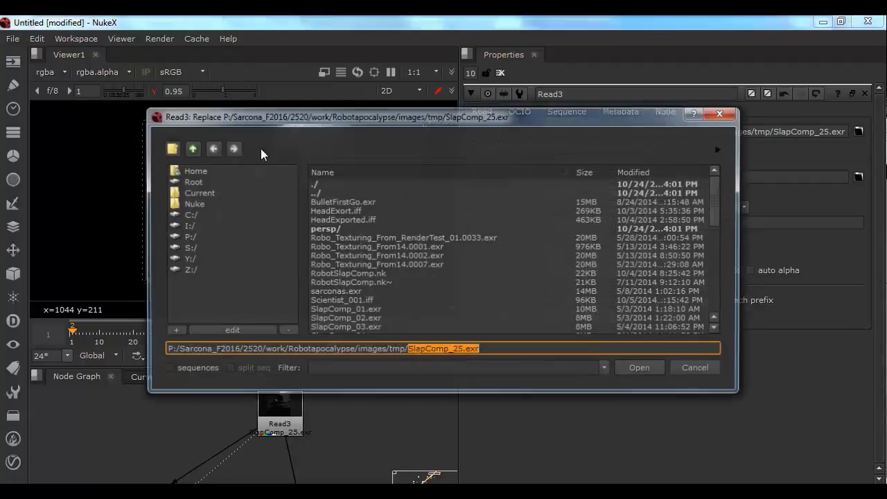
pyautogui.doubleClick(318, 192)
pyautogui.scroll(-8, 359, 255)
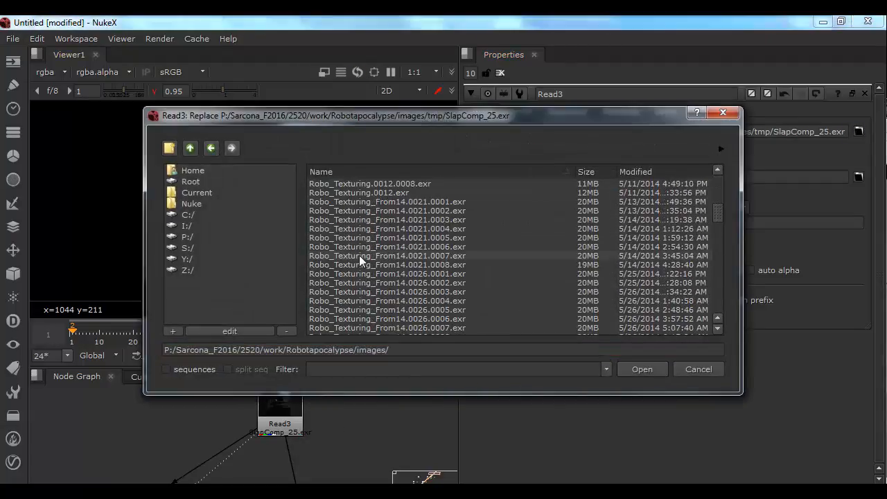
pyautogui.scroll(4, 360, 254)
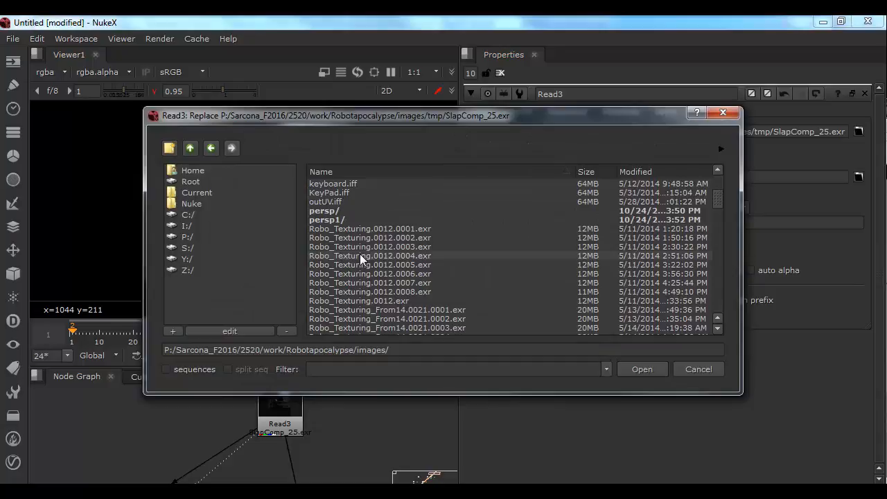
pyautogui.doubleClick(355, 212)
pyautogui.hotkey('alt', 'Left')
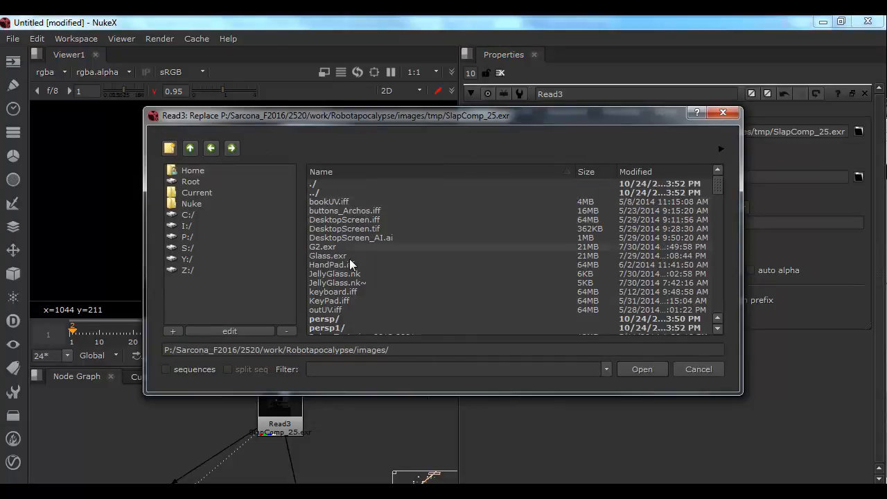
pyautogui.click(337, 327)
pyautogui.doubleClick(338, 328)
pyautogui.click(355, 214)
pyautogui.doubleClick(355, 214)
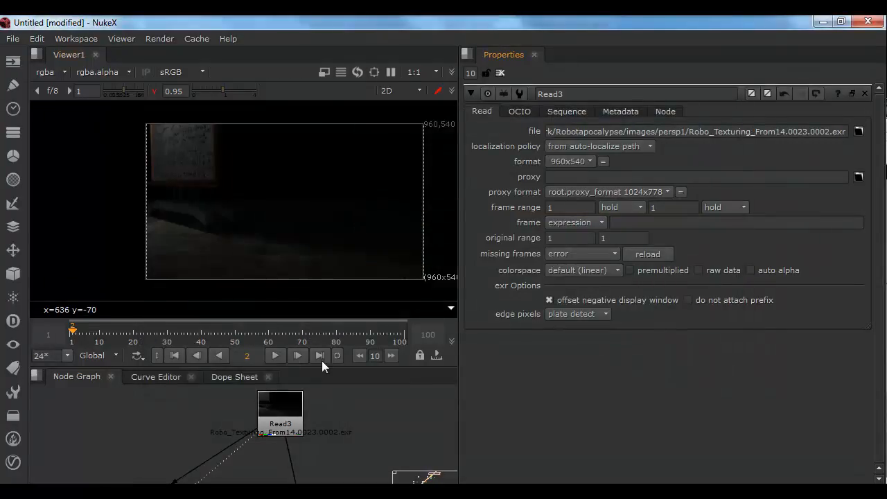
pyautogui.click(281, 411)
pyautogui.moveTo(131, 88); pyautogui.dragTo(137, 89)
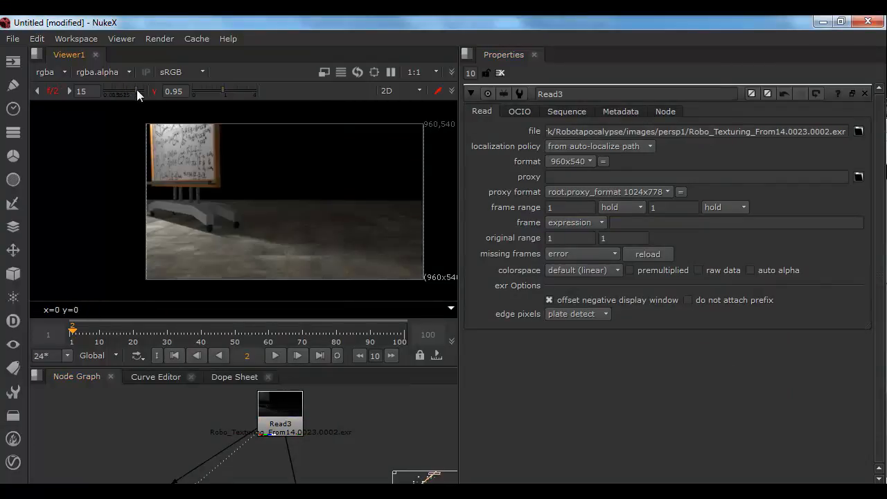
# Step: Switch the Read3 source to Robo_Texturing_From14.0023.0001.exr and again to Robo_Texturing_From14.0023.0008.exr in the persp1 folder
pyautogui.click(859, 131)
pyautogui.doubleClick(425, 200)
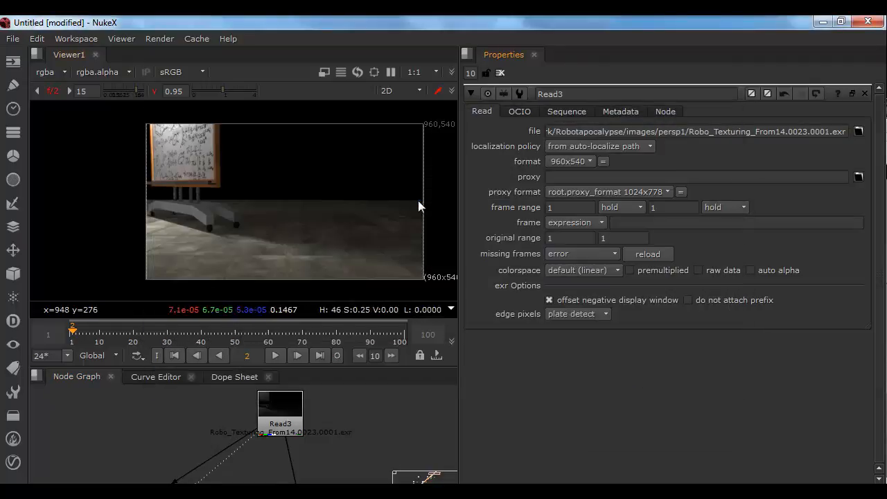
pyautogui.click(859, 132)
pyautogui.doubleClick(422, 262)
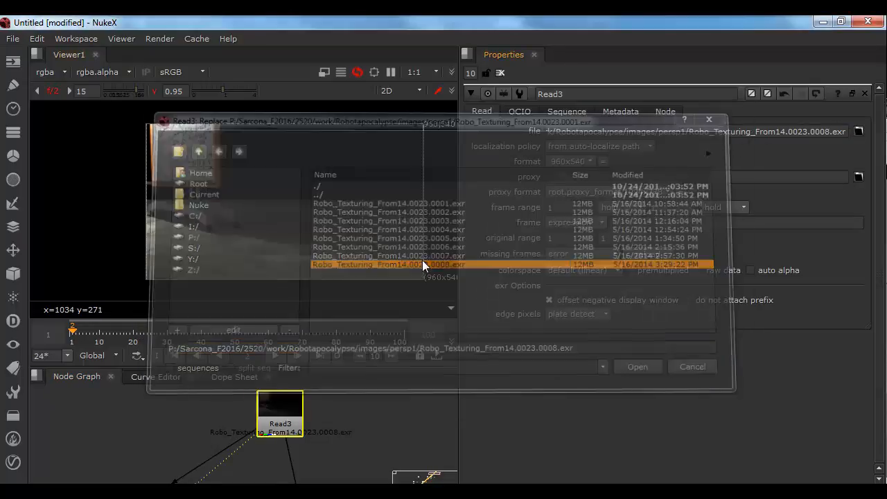
# Step: Change the Read3 source to Robo_Texturing_From14.0023.0005.exr in the persp folder of the images directory
pyautogui.click(858, 132)
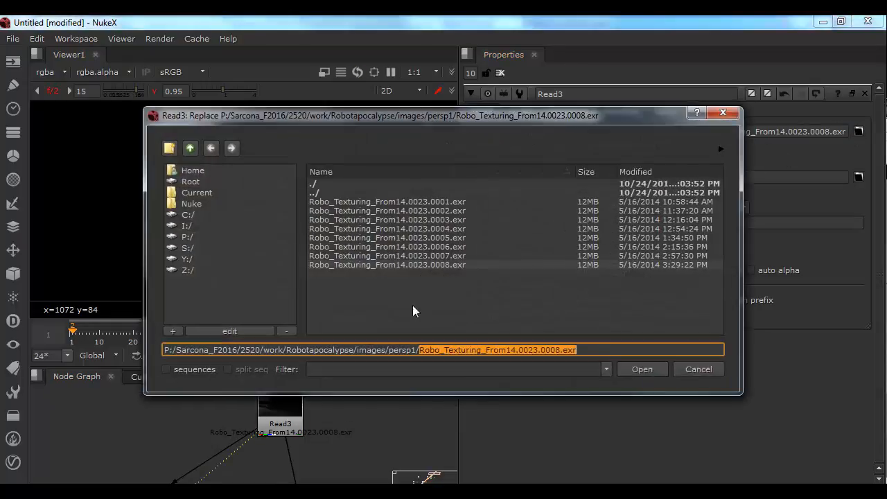
pyautogui.doubleClick(311, 183)
pyautogui.scroll(-3, 379, 283)
pyautogui.doubleClick(342, 239)
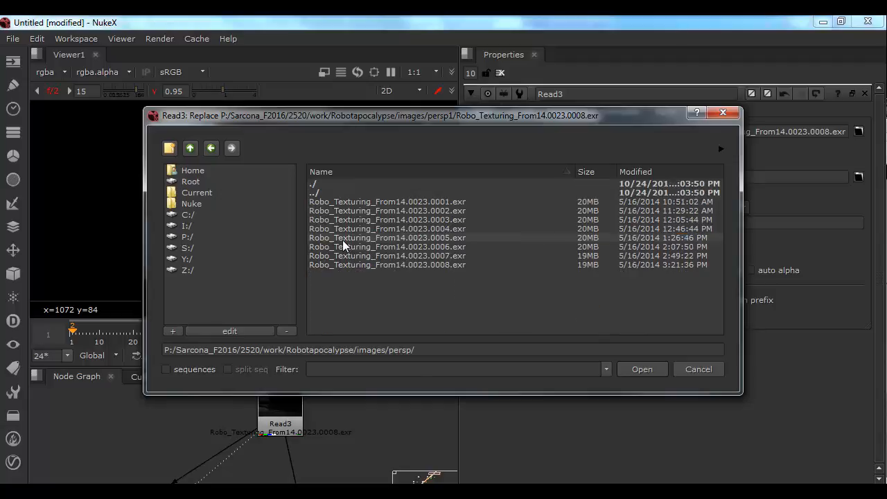
pyautogui.doubleClick(384, 238)
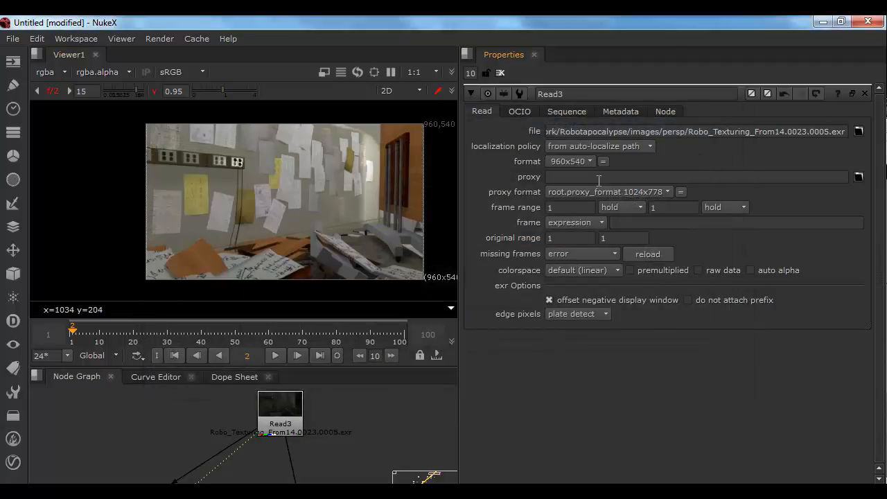
# Step: Replace the Read3 source with the wide room render Robo_Texturing_From14.0023.0001.exr in the persp folder
pyautogui.click(857, 131)
pyautogui.doubleClick(390, 201)
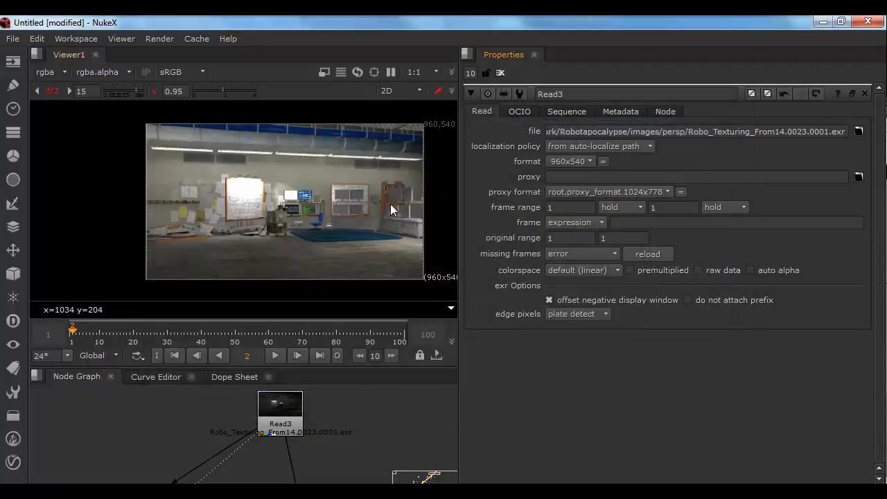
pyautogui.scroll(2, 277, 232)
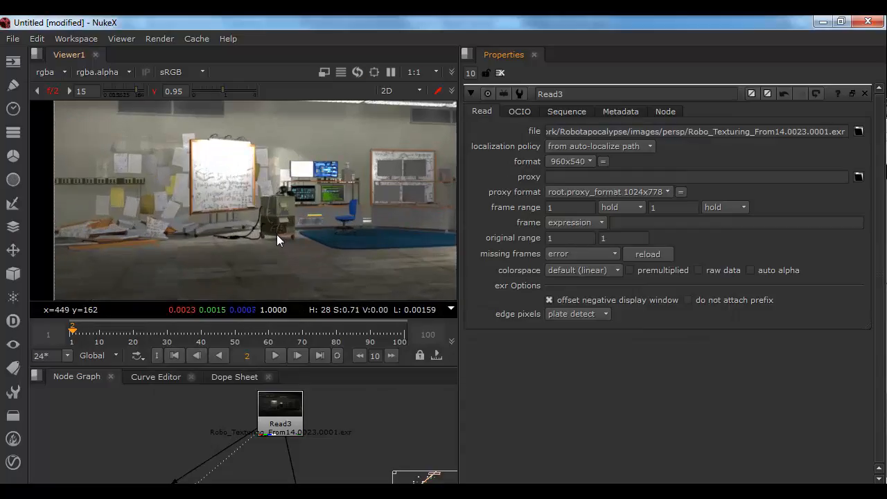
# Step: Reset the viewer gain and gamma to 1 and select the Read3 node
pyautogui.click(52, 90)
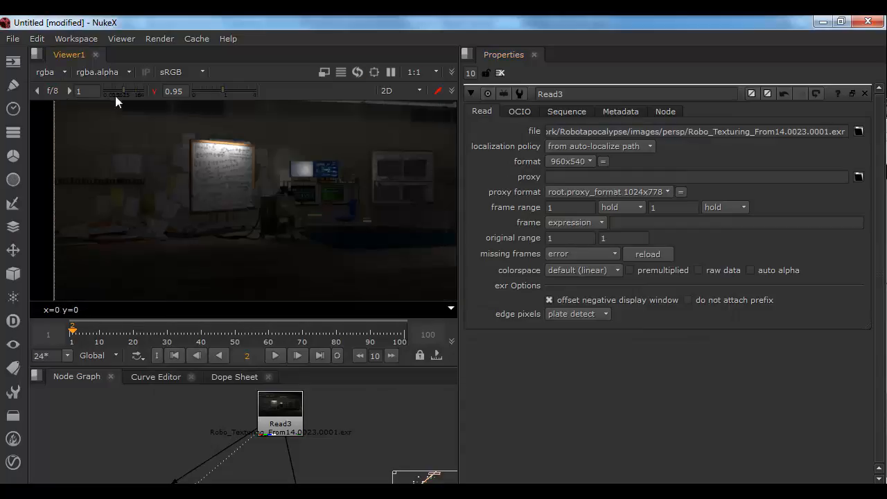
pyautogui.click(156, 92)
pyautogui.click(270, 416)
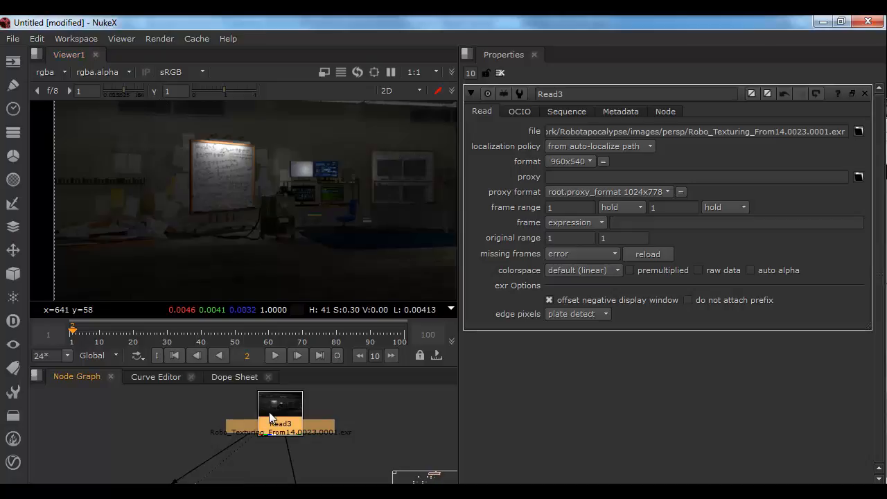
# Step: Display the output of the Merge6 node of the new tree in the viewer
pyautogui.moveTo(294, 446); pyautogui.dragTo(306, 348, button='middle')
pyautogui.moveTo(262, 460); pyautogui.dragTo(291, 313, button='middle')
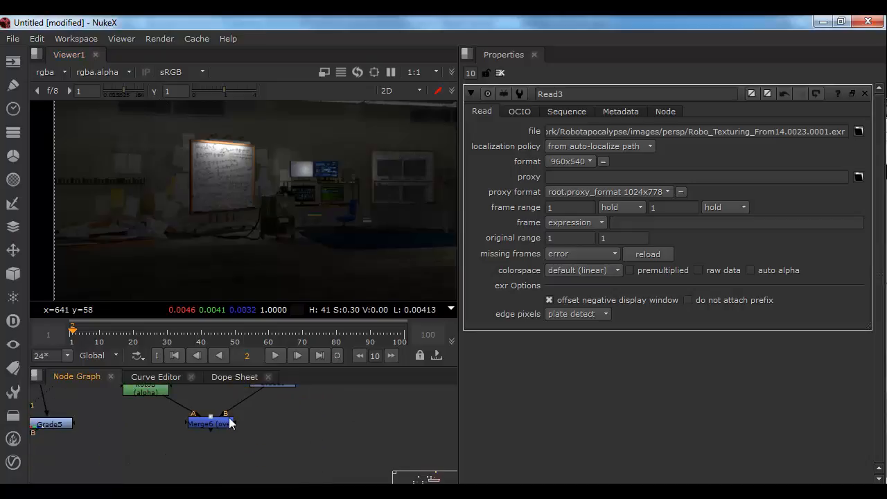
pyautogui.click(228, 420)
pyautogui.press('1')
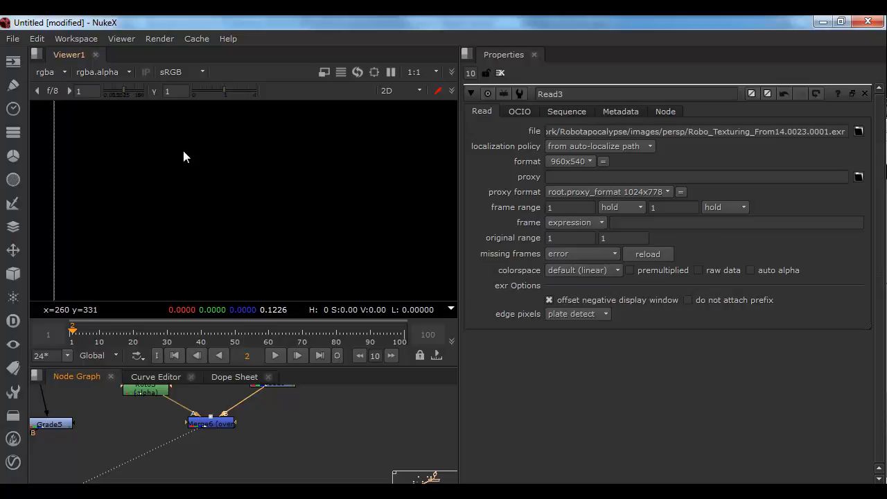
# Step: Set the first input layer of AO_Shuffle2 to AO_AO_persp
pyautogui.moveTo(333, 413); pyautogui.dragTo(351, 471, button='middle')
pyautogui.moveTo(325, 397)
pyautogui.mouseDown(button='middle')
pyautogui.moveTo(349, 450)
pyautogui.moveTo(301, 463)
pyautogui.moveTo(298, 482)
pyautogui.mouseUp(button='middle')
pyautogui.doubleClick(227, 442)
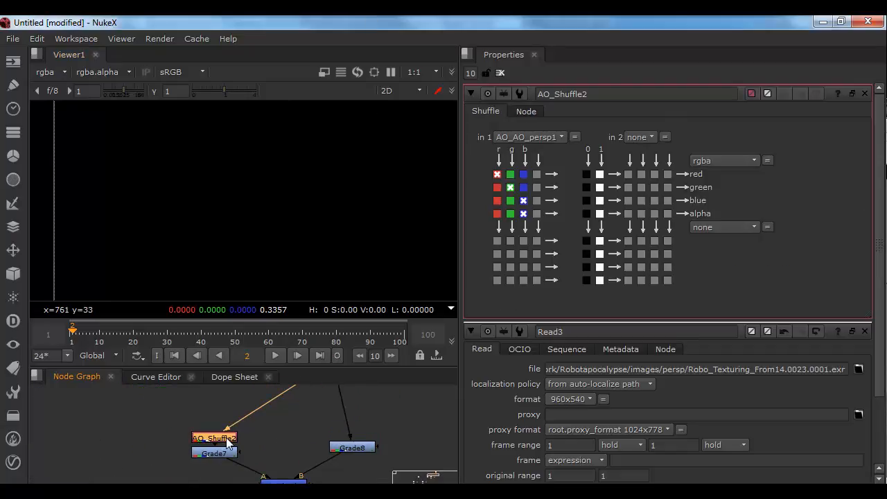
pyautogui.click(531, 136)
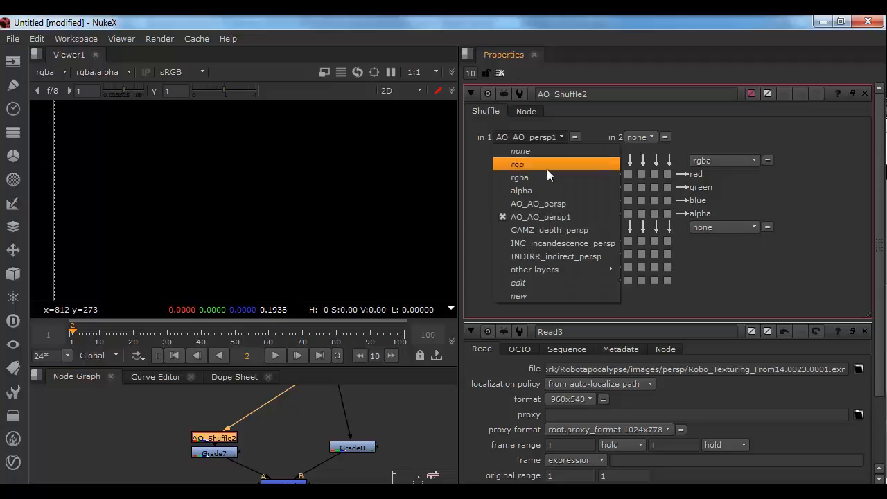
pyautogui.click(557, 207)
# Step: Set the depth channel of ZDefocus3 to CAMZ_depth_persp.Z
pyautogui.moveTo(331, 438); pyautogui.dragTo(294, 366, button='middle')
pyautogui.doubleClick(295, 432)
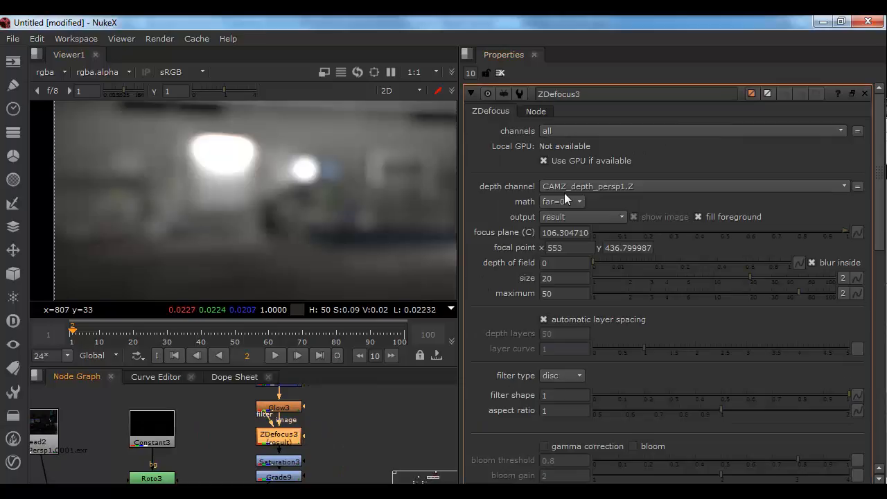
pyautogui.click(599, 188)
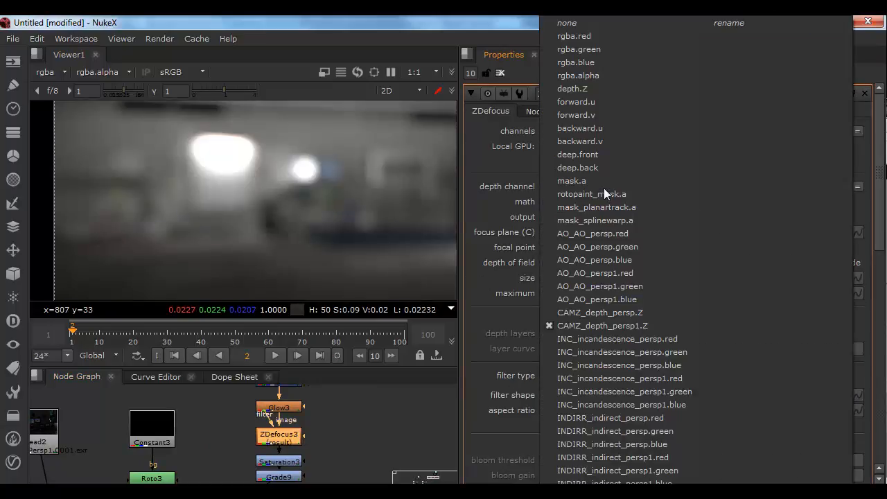
pyautogui.click(632, 318)
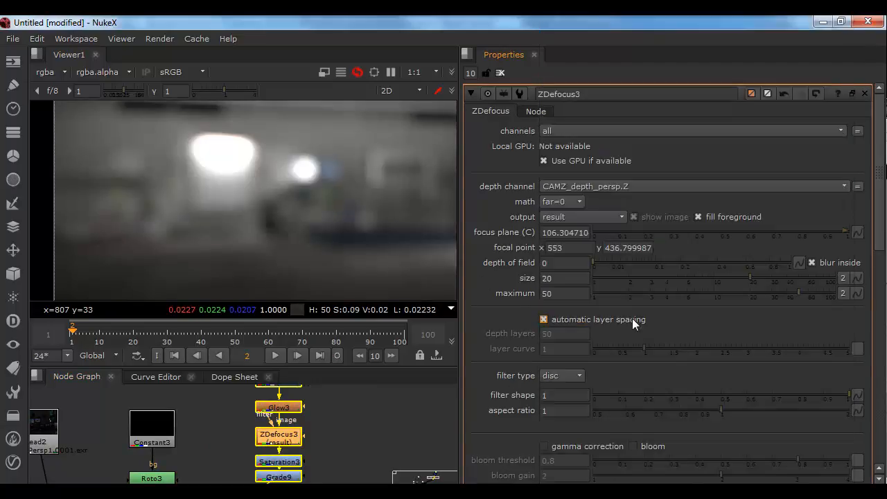
# Step: Set the width channel of Glow3 to INC_incandescence_persp.green
pyautogui.doubleClick(298, 409)
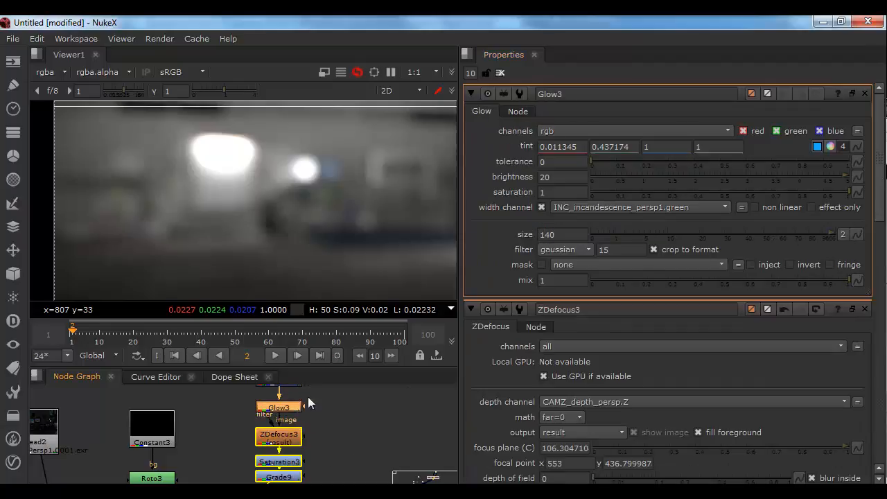
pyautogui.click(671, 209)
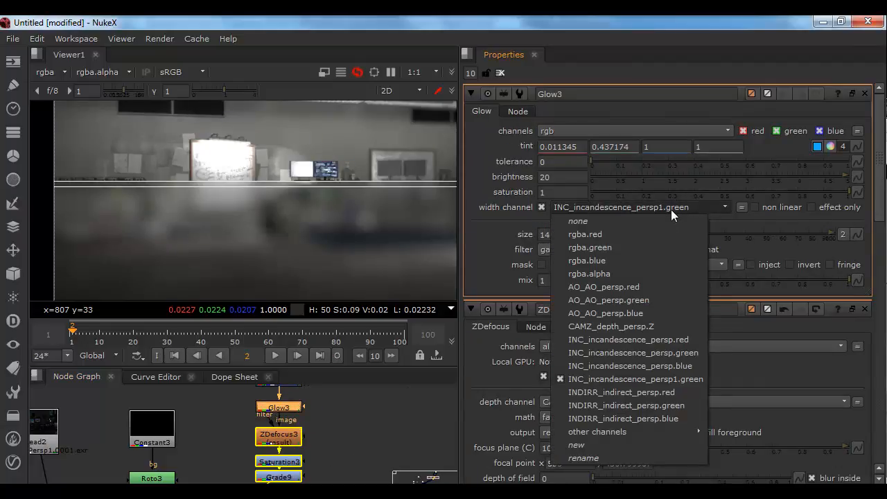
pyautogui.click(676, 358)
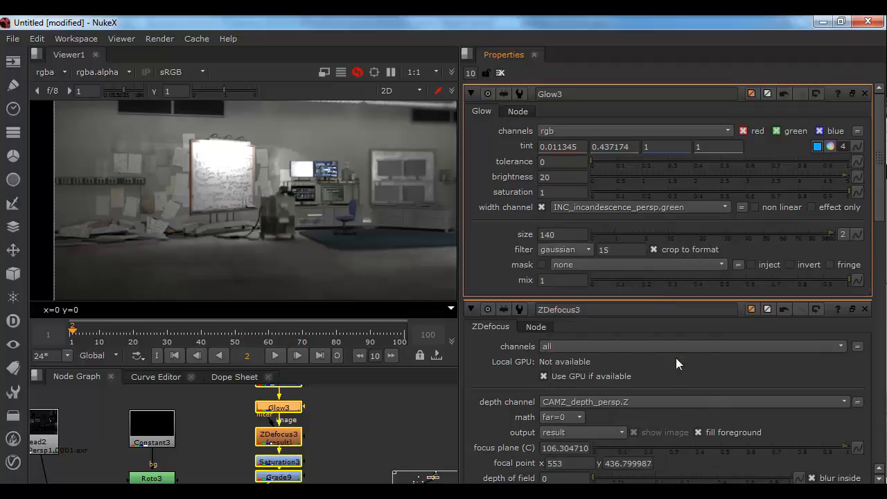
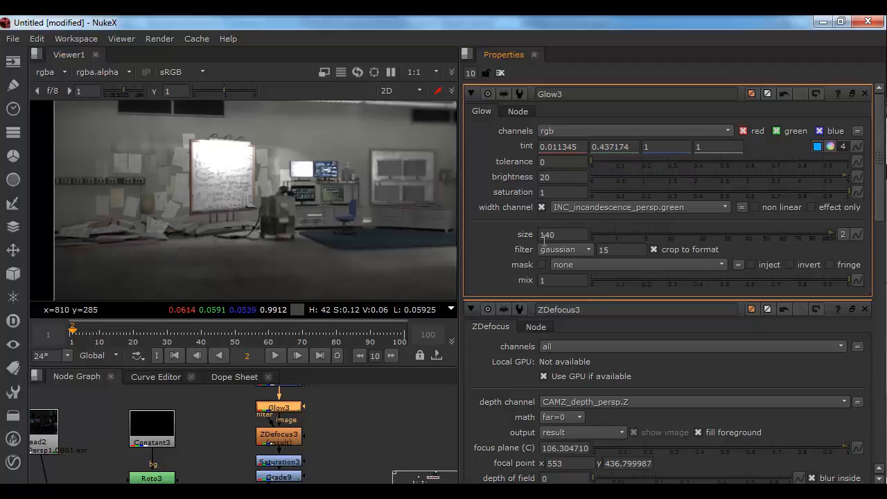
# Step: Close the properties of all open nodes
pyautogui.scroll(-5, 776, 358)
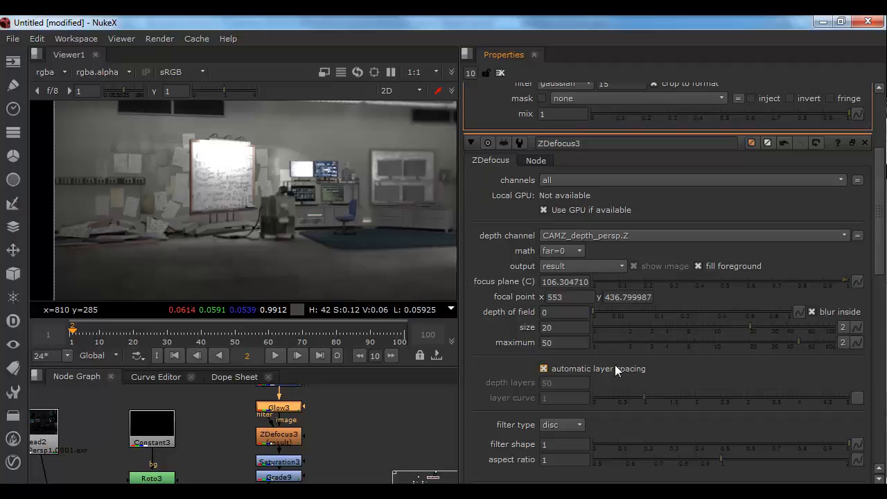
pyautogui.scroll(5, 618, 319)
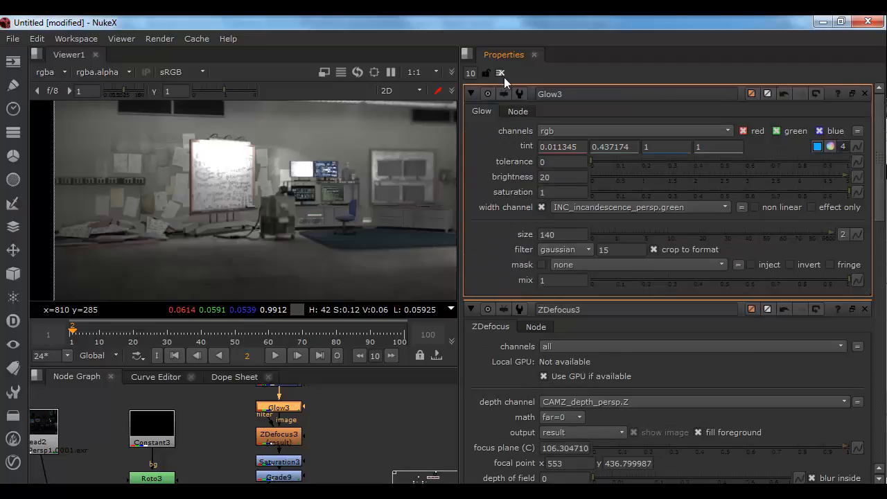
pyautogui.click(501, 73)
# Step: Read SlapComp_01.exr through SlapComp_27.exr from the tmp folder of the images directory into an empty area of the node graph
pyautogui.click(345, 441)
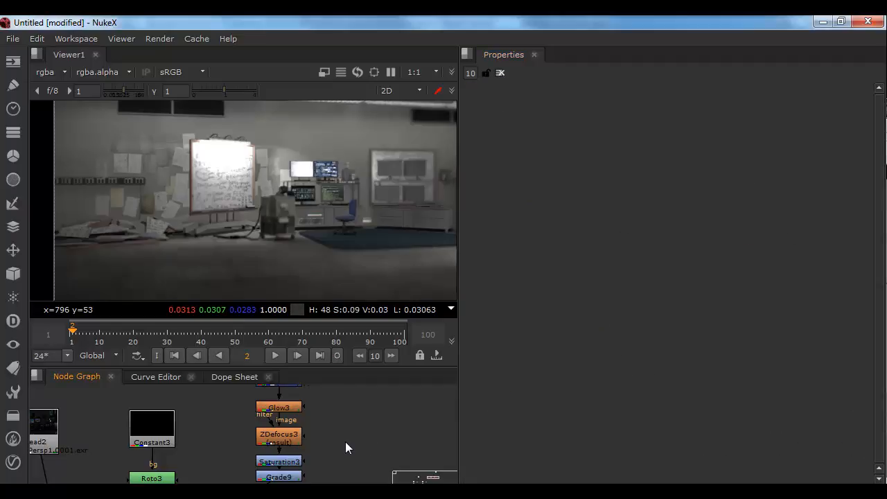
pyautogui.moveTo(345, 442); pyautogui.dragTo(103, 430, button='middle')
pyautogui.press('r')
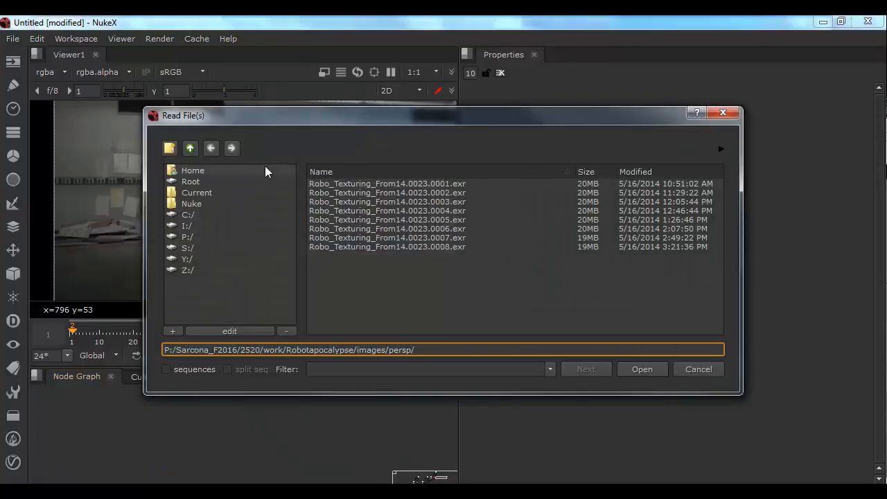
pyautogui.click(197, 149)
pyautogui.scroll(-10, 373, 232)
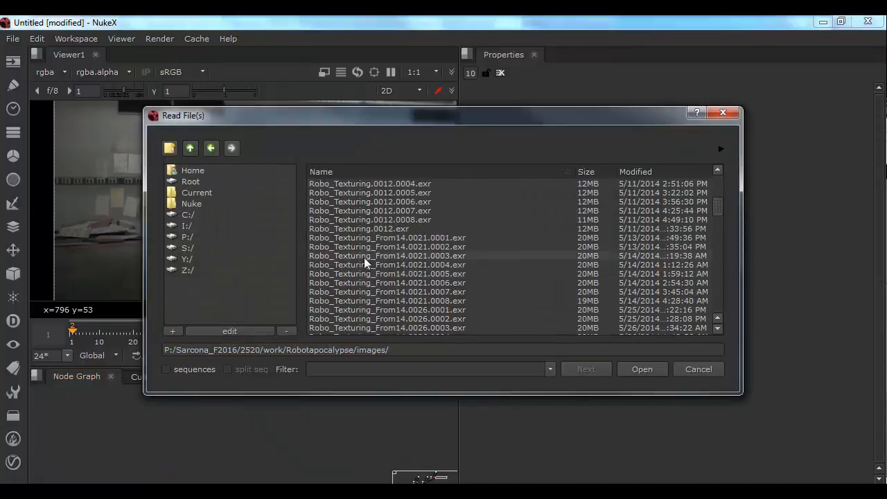
pyautogui.scroll(-10, 358, 279)
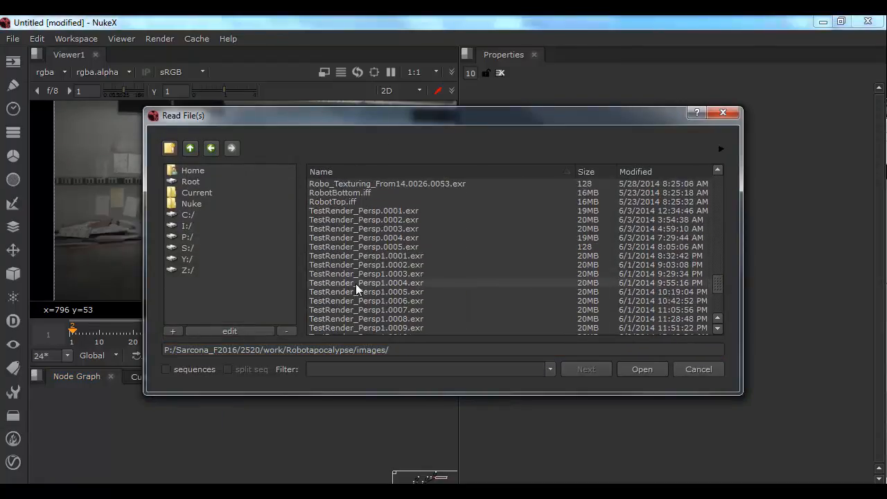
pyautogui.doubleClick(338, 316)
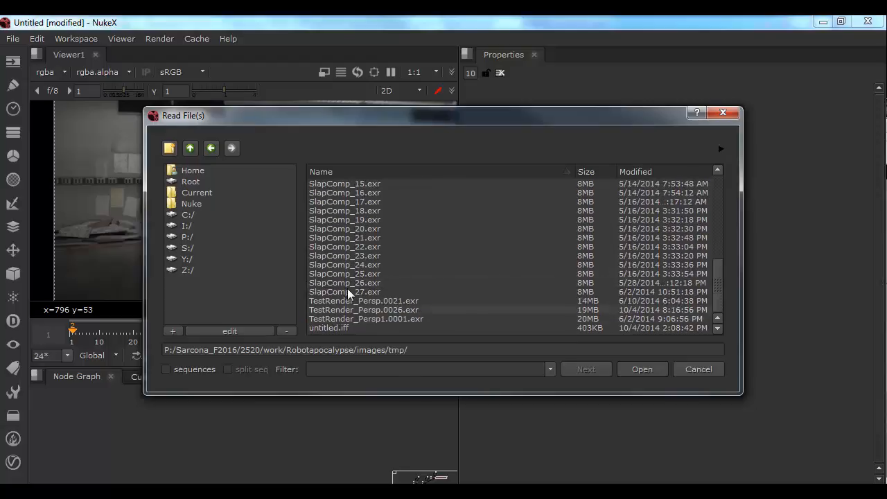
pyautogui.scroll(3, 369, 204)
pyautogui.scroll(2, 369, 204)
pyautogui.click(368, 192)
pyautogui.scroll(-5, 379, 251)
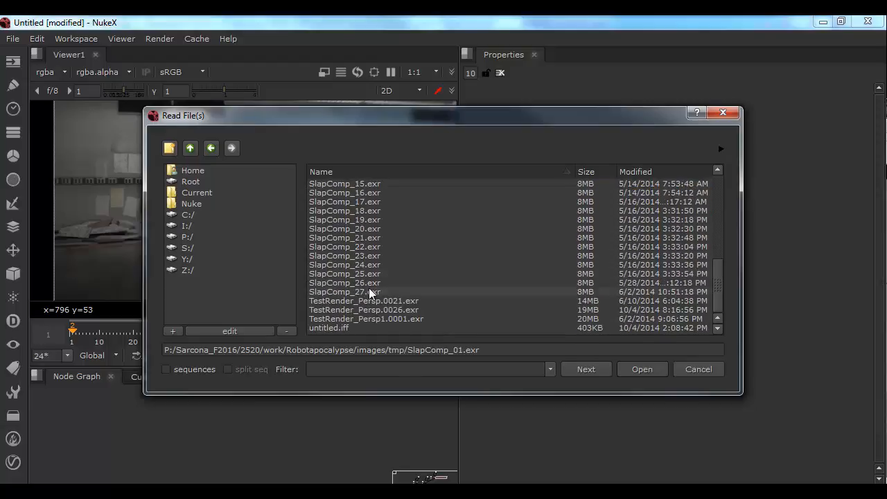
pyautogui.keyDown('shift'); pyautogui.click(369, 291); pyautogui.keyUp('shift')
pyautogui.click(637, 368)
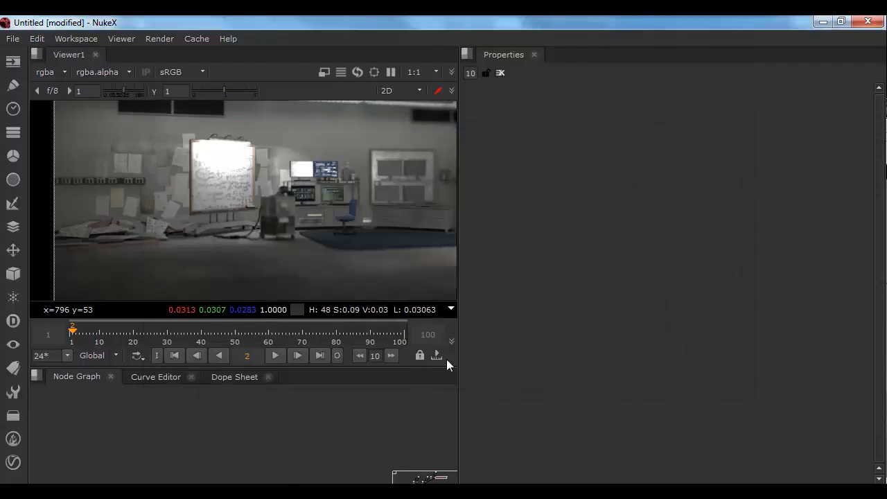
# Step: Select all the newly loaded SlapComp Read nodes and auto-arrange them in the node graph
pyautogui.press('space')
pyautogui.moveTo(415, 364); pyautogui.dragTo(399, 241, button='middle')
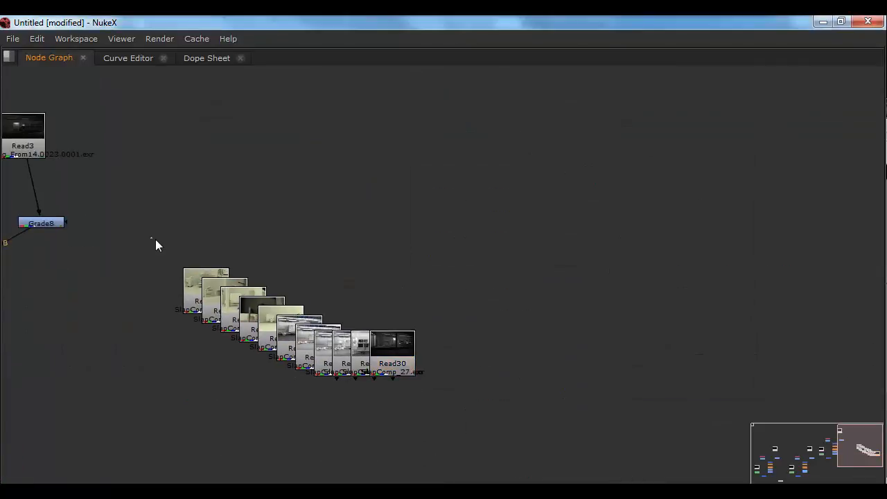
pyautogui.moveTo(155, 239); pyautogui.dragTo(587, 423)
pyautogui.press('l')
pyautogui.press('space')
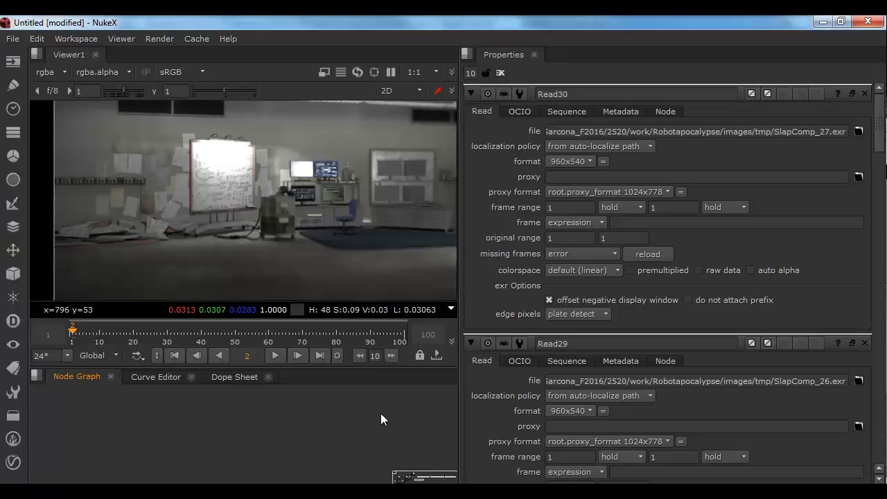
# Step: View SlapComp_01.exr through SlapComp_05.exr one after another in the viewer
pyautogui.moveTo(149, 474); pyautogui.dragTo(336, 485, button='middle')
pyautogui.keyDown('ctrl'); pyautogui.keyDown('shift'); pyautogui.click(189, 440); pyautogui.keyUp('shift'); pyautogui.keyUp('ctrl')
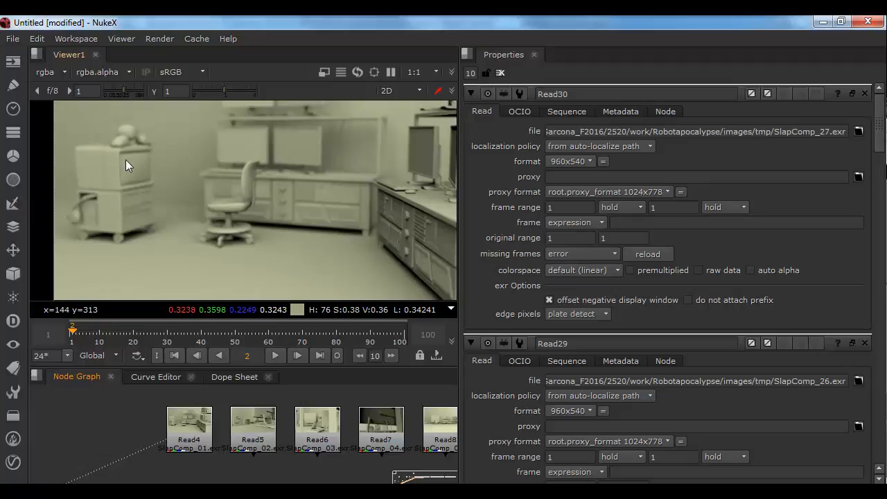
pyautogui.click(246, 433)
pyautogui.press('1')
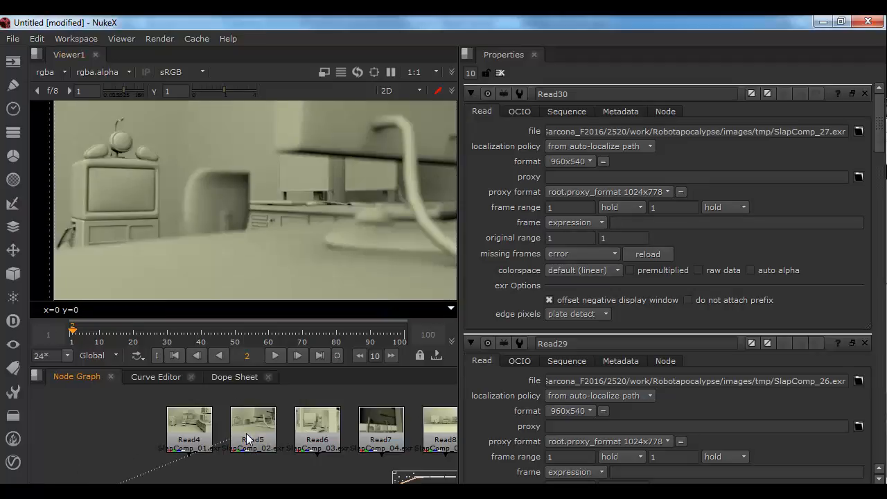
pyautogui.click(312, 422)
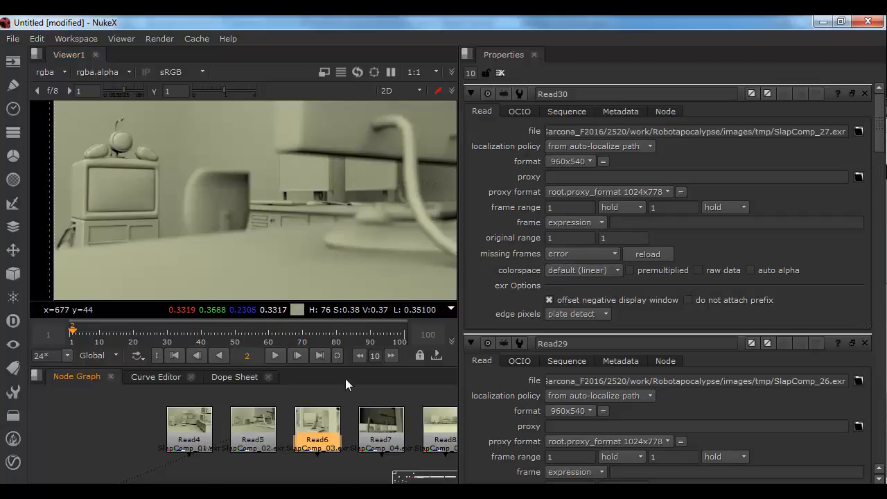
pyautogui.press('1')
pyautogui.moveTo(336, 424); pyautogui.dragTo(246, 417, button='middle')
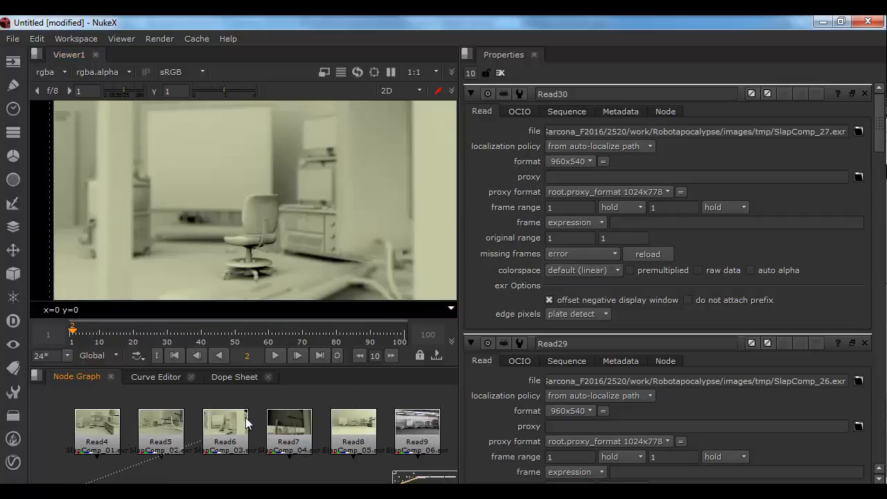
pyautogui.click(277, 429)
pyautogui.press('1')
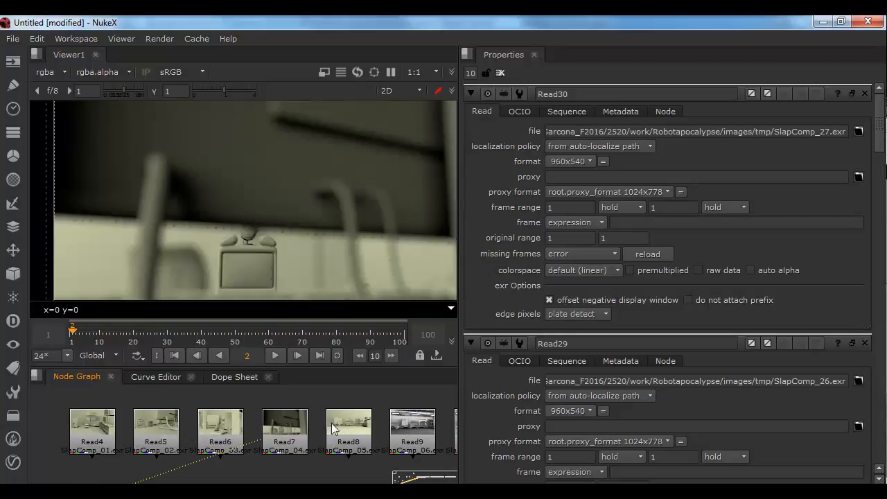
pyautogui.click(336, 424)
pyautogui.press('1')
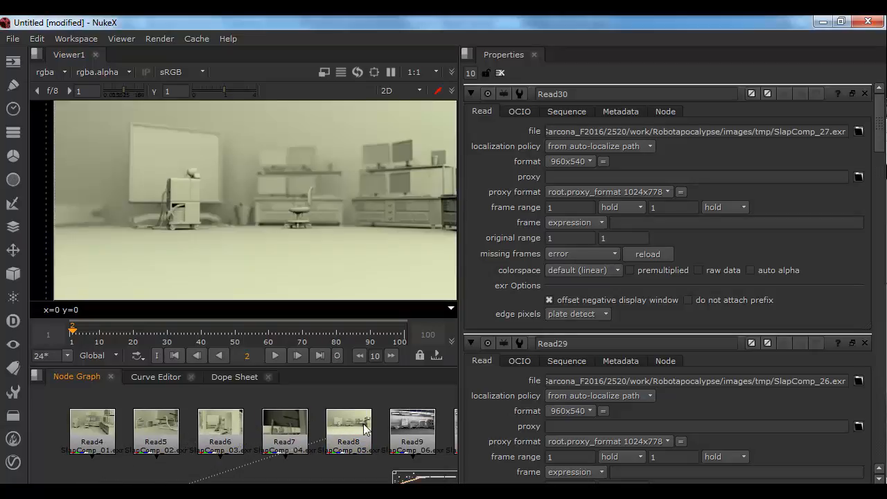
# Step: View SlapComp_06.exr and then SlapComp_07.exr in the viewer
pyautogui.moveTo(336, 424); pyautogui.dragTo(272, 422, button='middle')
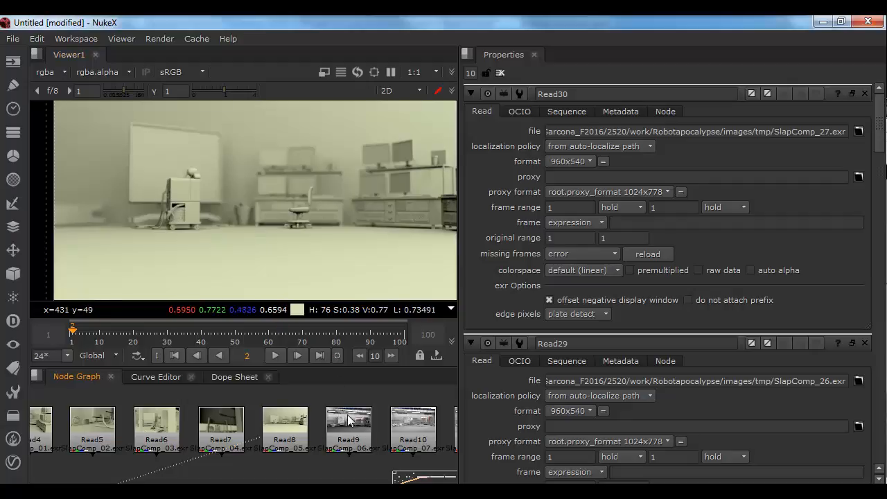
pyautogui.press('1')
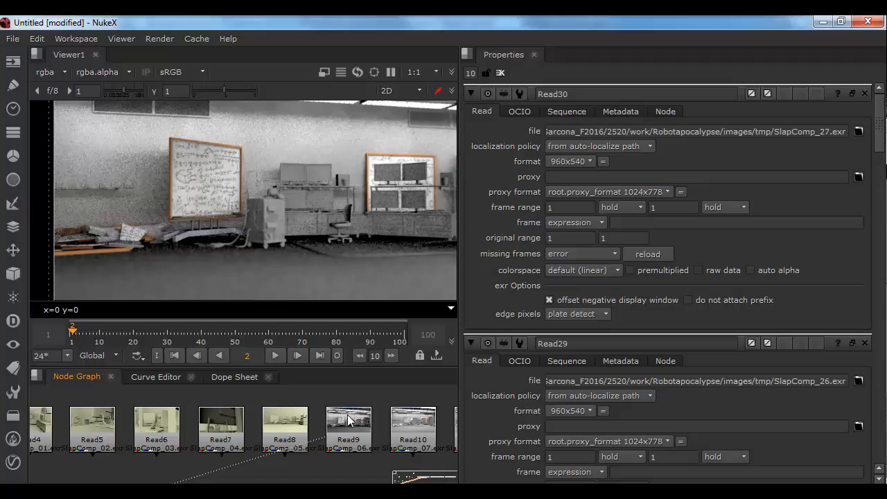
pyautogui.moveTo(348, 416); pyautogui.dragTo(261, 423, button='middle')
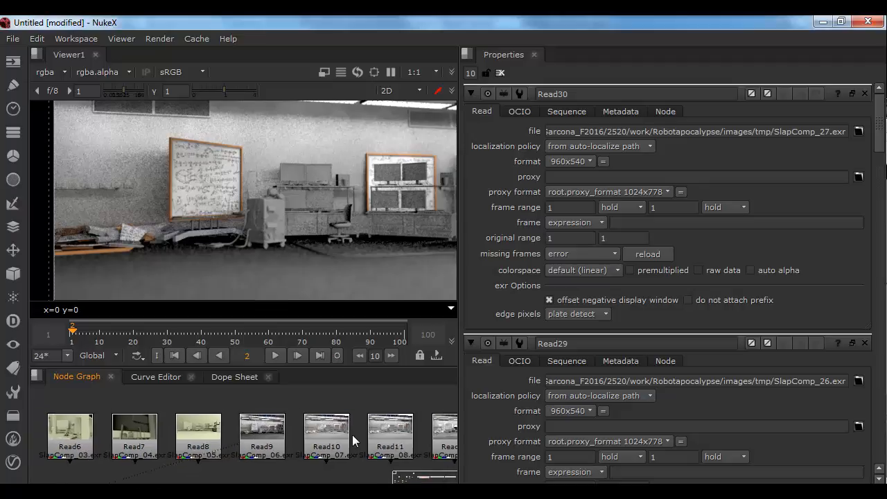
pyautogui.click(348, 437)
pyautogui.press('1')
pyautogui.moveTo(374, 420); pyautogui.dragTo(280, 424, button='middle')
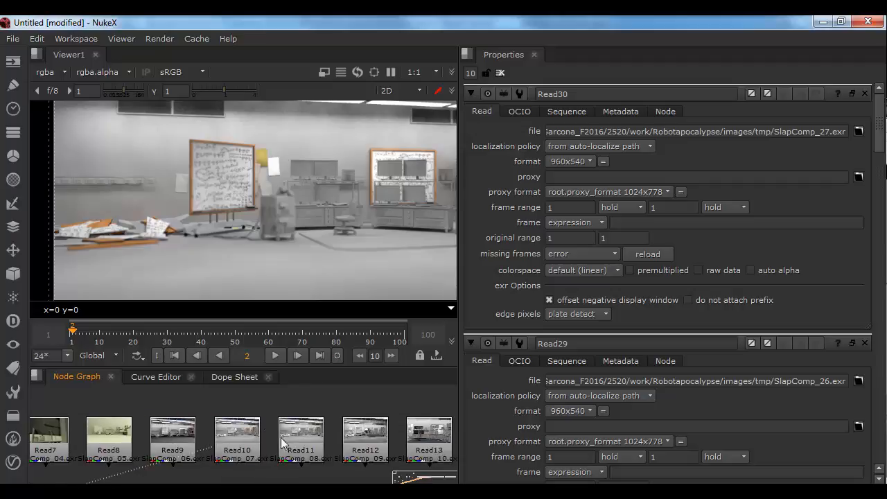
# Step: Compare SlapComp_06.exr, SlapComp_07.exr and SlapComp_08.exr by viewing them in succession
pyautogui.click(189, 440)
pyautogui.press('1')
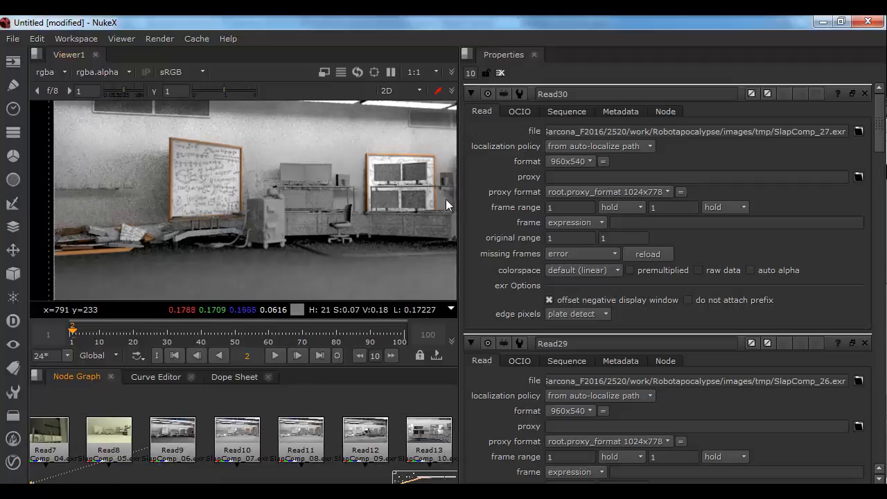
pyautogui.click(238, 440)
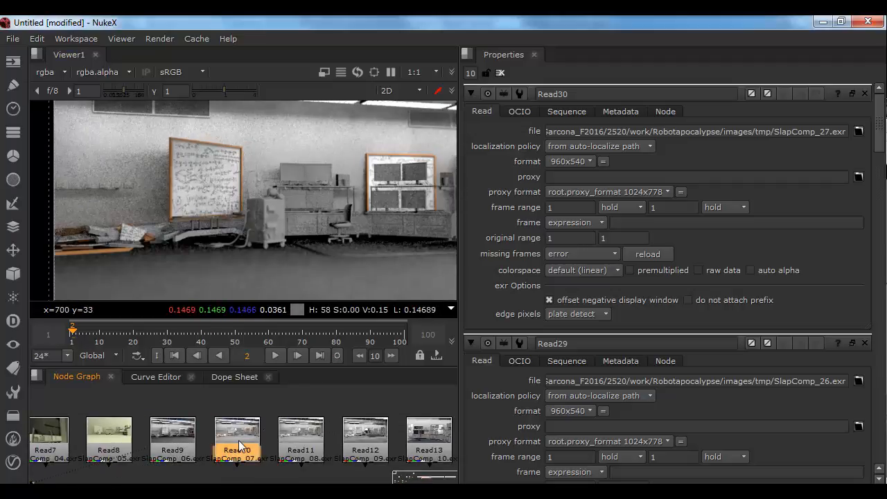
pyautogui.press('1')
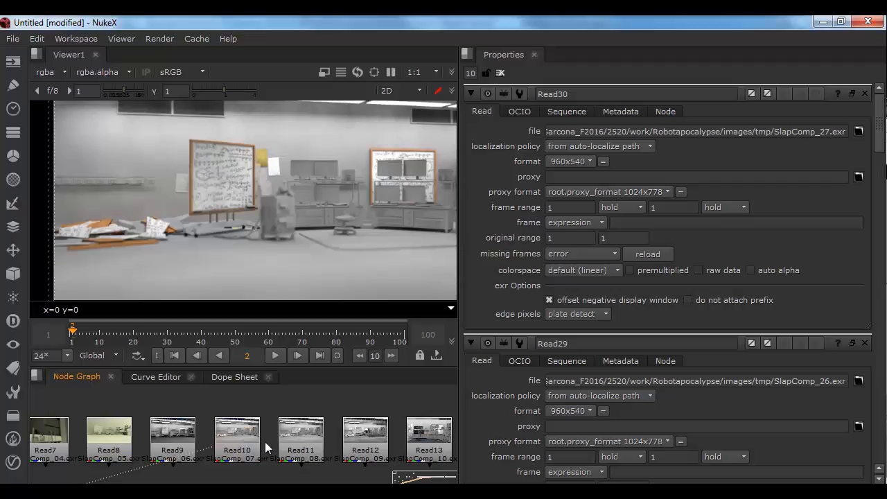
pyautogui.click(300, 442)
pyautogui.press('1')
pyautogui.moveTo(338, 440); pyautogui.dragTo(241, 445, button='middle')
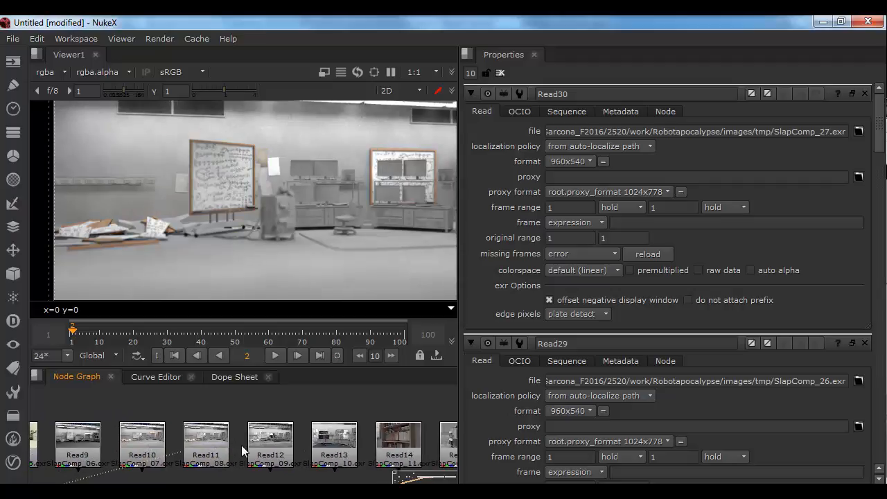
# Step: View SlapComp_09.exr and examine the whiteboard, equipment cart and desk area up close
pyautogui.click(268, 442)
pyautogui.press('1')
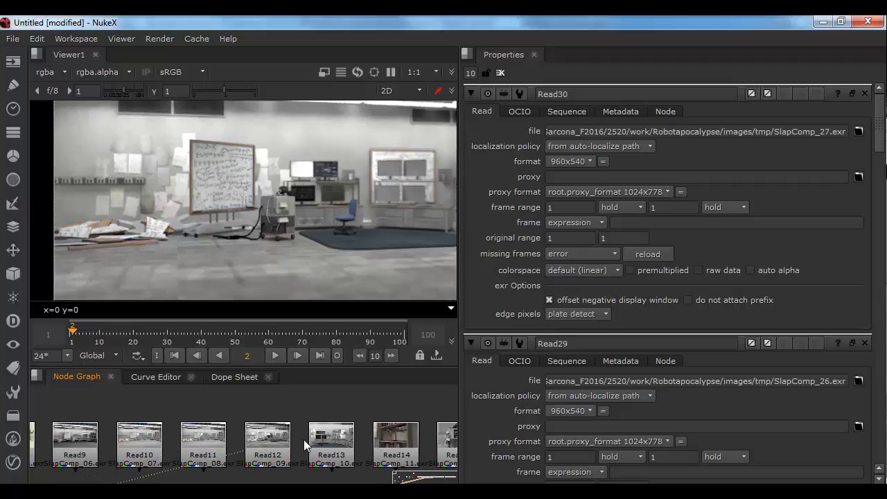
pyautogui.moveTo(304, 439); pyautogui.dragTo(281, 440, button='middle')
pyautogui.scroll(3, 187, 229)
pyautogui.moveTo(169, 164); pyautogui.dragTo(123, 192, button='middle')
pyautogui.scroll(2, 291, 214)
pyautogui.scroll(-3, 272, 230)
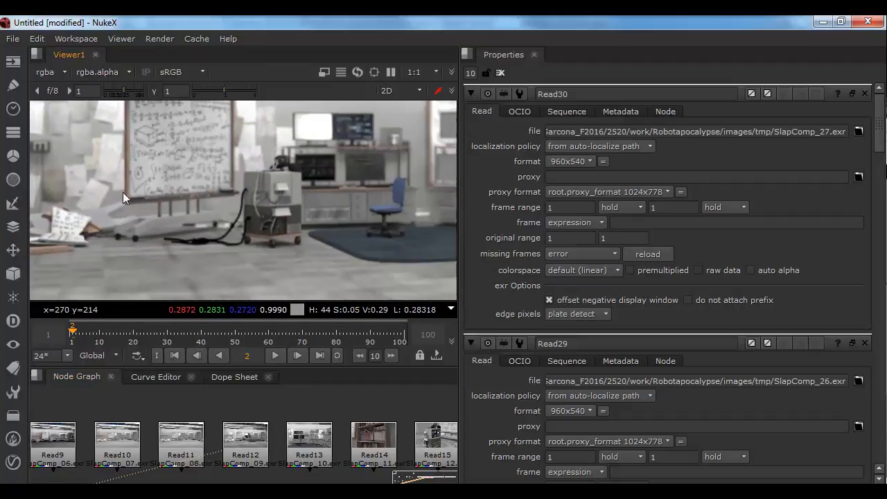
pyautogui.scroll(-2, 291, 236)
pyautogui.moveTo(332, 265); pyautogui.dragTo(257, 284, button='middle')
# Step: View SlapComp_10.exr and examine its monitors and desk chair
pyautogui.click(309, 439)
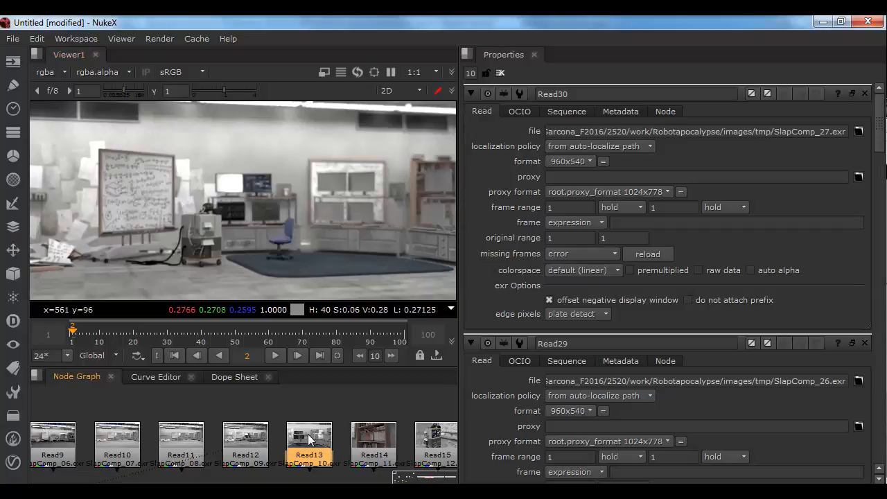
pyautogui.press('1')
pyautogui.moveTo(59, 231); pyautogui.dragTo(243, 233, button='middle')
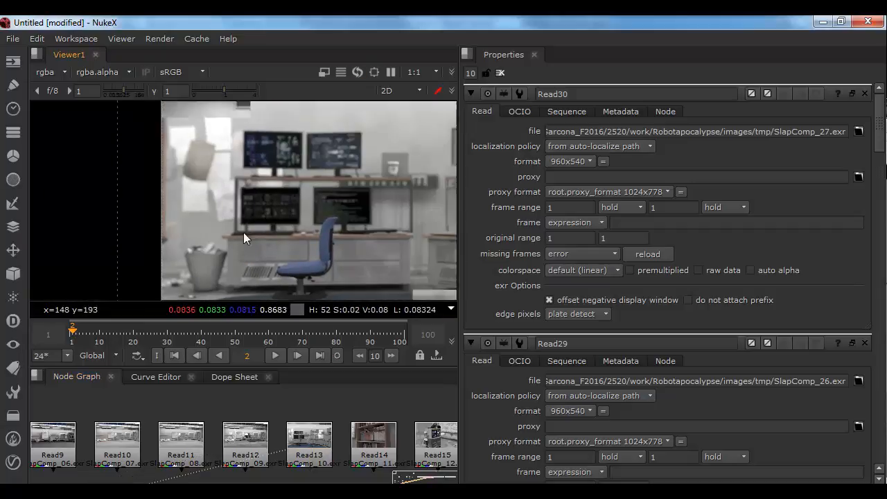
# Step: Return to SlapComp_09.exr and examine the wall papers, cart cables, floor and ceiling pipes in detail
pyautogui.scroll(5, 262, 247)
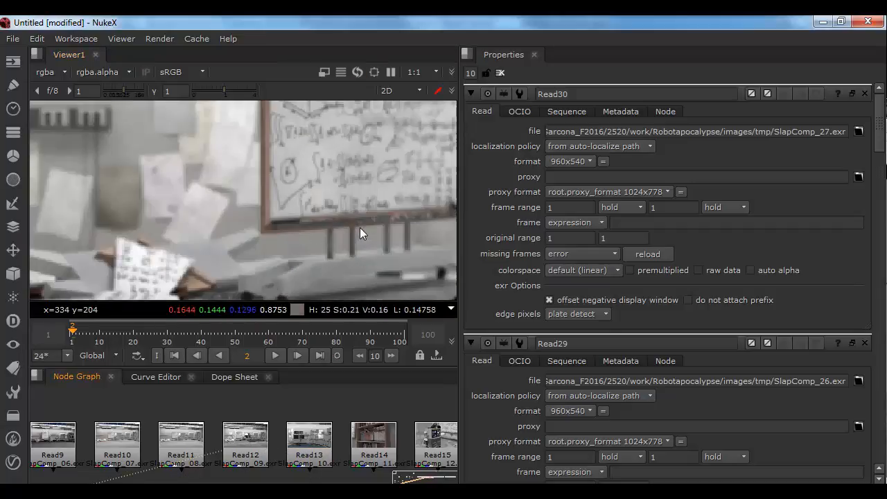
pyautogui.moveTo(359, 227); pyautogui.dragTo(135, 207, button='middle')
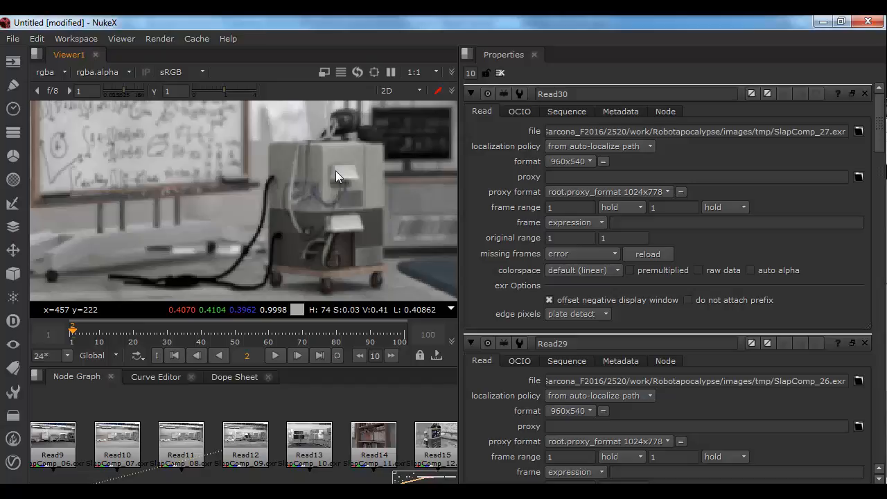
pyautogui.scroll(-1, 471, 215)
pyautogui.scroll(-2, 404, 215)
pyautogui.scroll(3, 404, 215)
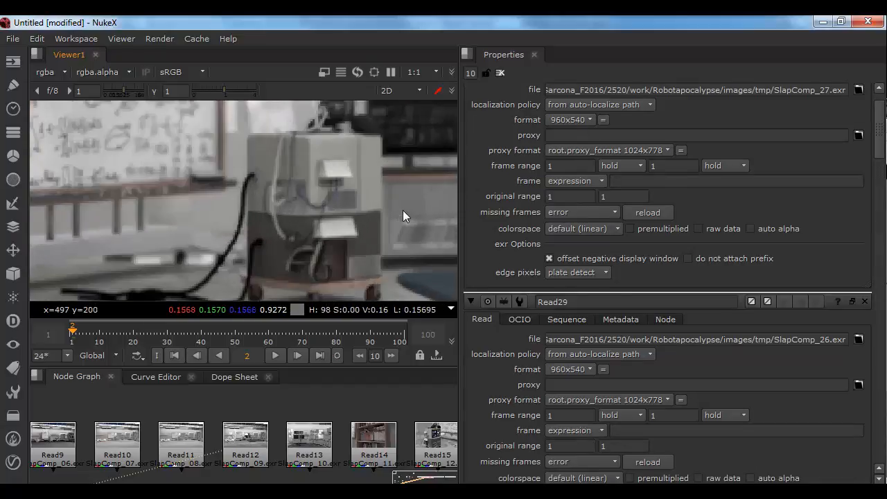
pyautogui.moveTo(306, 231); pyautogui.dragTo(275, 145, button='middle')
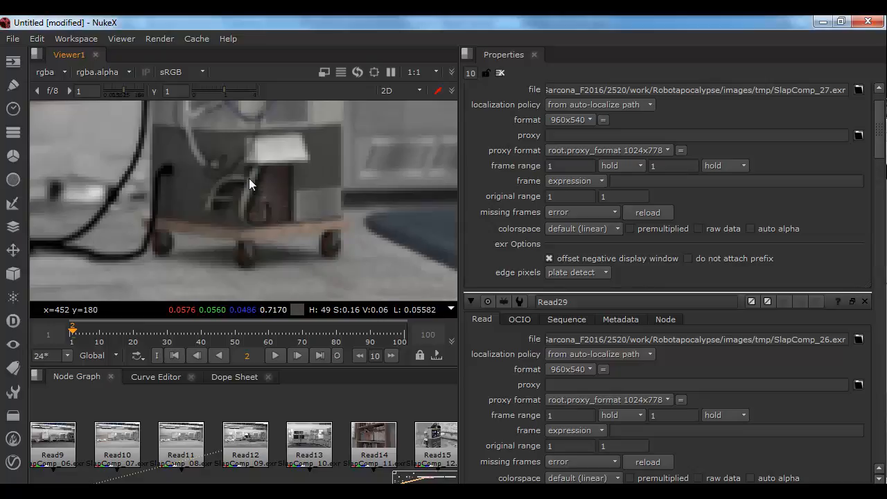
pyautogui.scroll(-5, 285, 205)
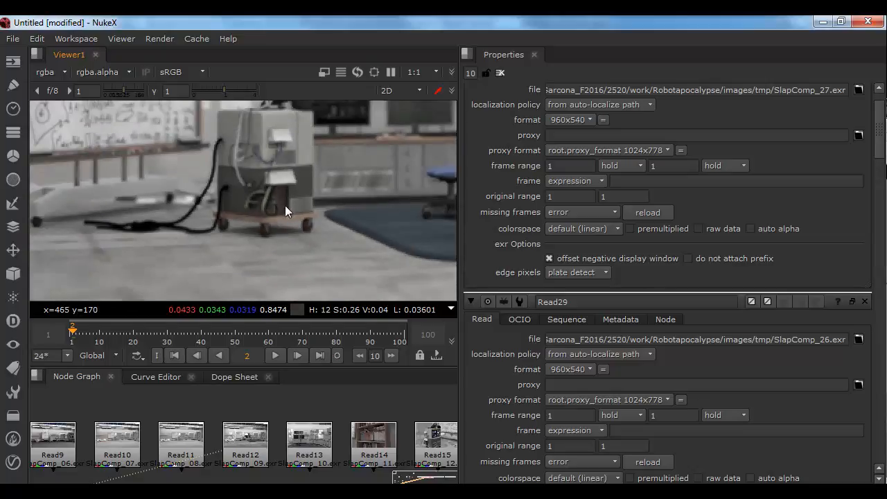
pyautogui.scroll(-5, 295, 186)
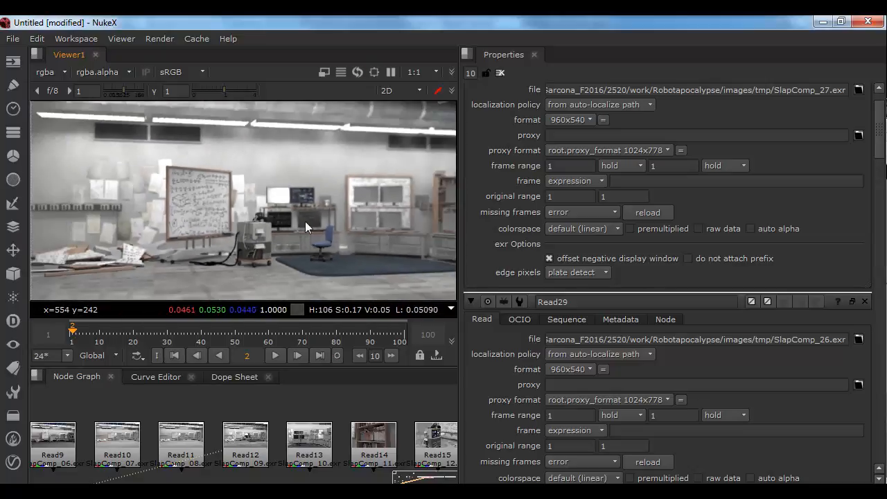
pyautogui.scroll(8, 343, 222)
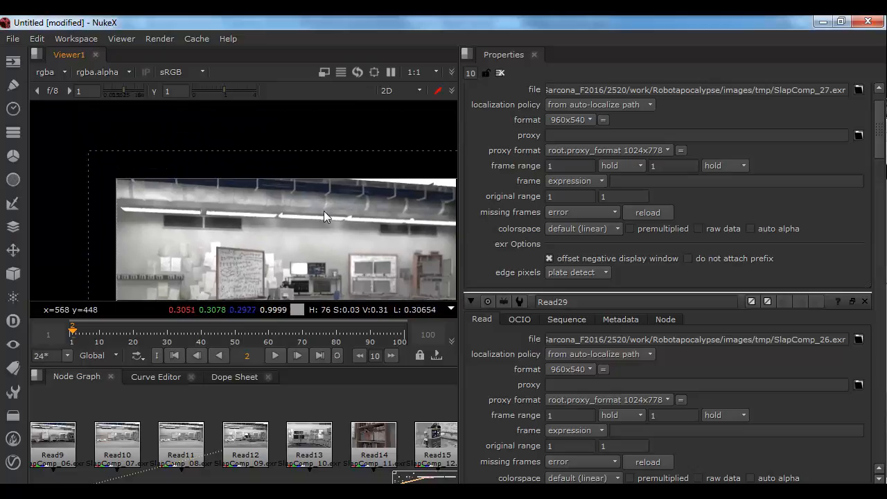
pyautogui.scroll(4, 323, 186)
pyautogui.moveTo(382, 197); pyautogui.dragTo(387, 233, button='middle')
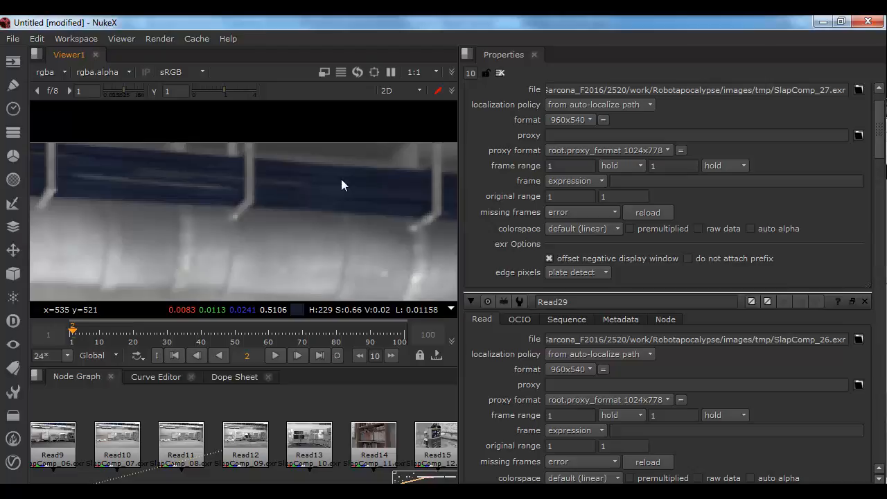
# Step: Compare the full frames of SlapComp_10.exr, SlapComp_08.exr and SlapComp_09.exr, ending on SlapComp_10.exr
pyautogui.keyDown('ctrl'); pyautogui.keyDown('shift'); pyautogui.click(314, 431); pyautogui.keyUp('shift'); pyautogui.keyUp('ctrl')
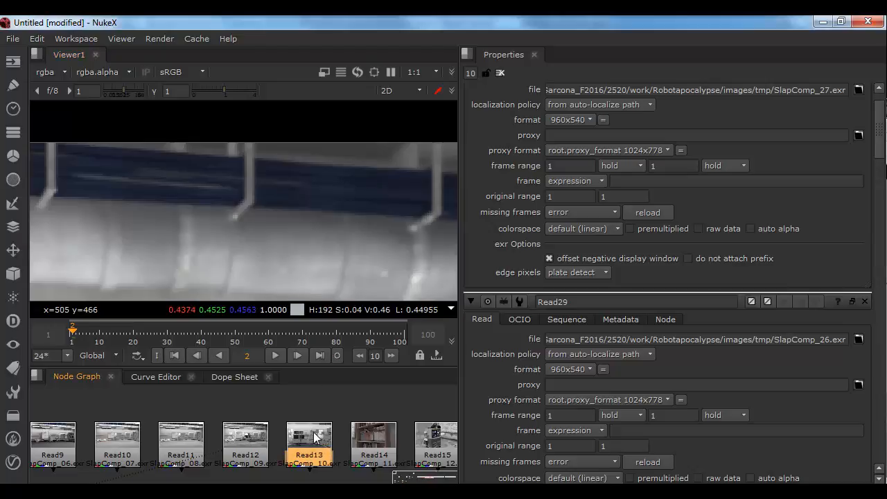
pyautogui.press('f')
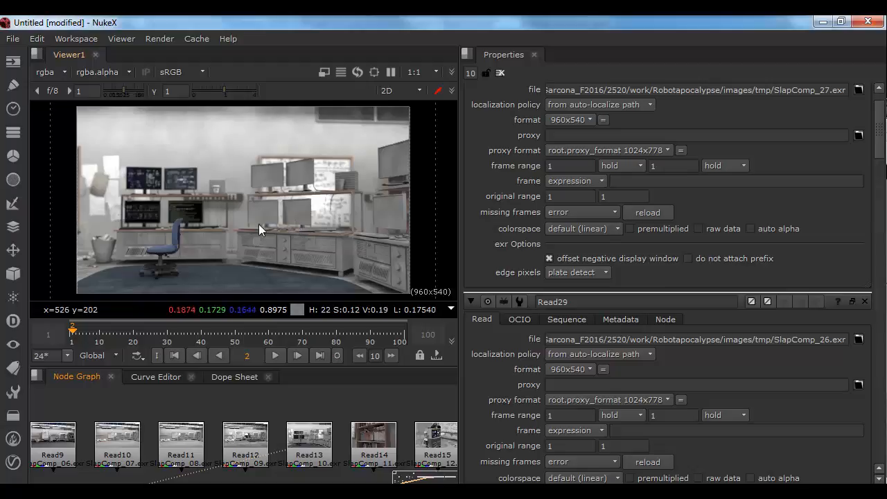
pyautogui.keyDown('ctrl'); pyautogui.keyDown('shift'); pyautogui.click(181, 433); pyautogui.keyUp('shift'); pyautogui.keyUp('ctrl')
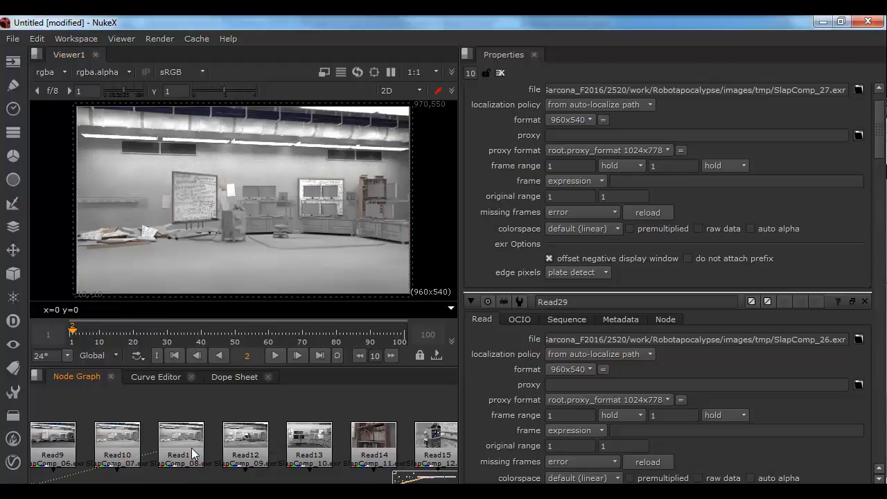
pyautogui.keyDown('ctrl'); pyautogui.keyDown('shift'); pyautogui.click(248, 454); pyautogui.keyUp('shift'); pyautogui.keyUp('ctrl')
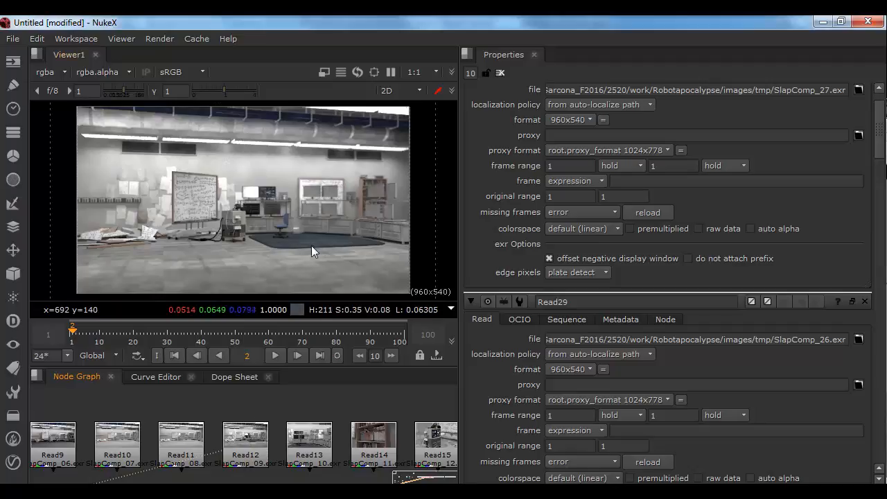
pyautogui.keyDown('ctrl'); pyautogui.keyDown('shift'); pyautogui.click(302, 431); pyautogui.keyUp('shift'); pyautogui.keyUp('ctrl')
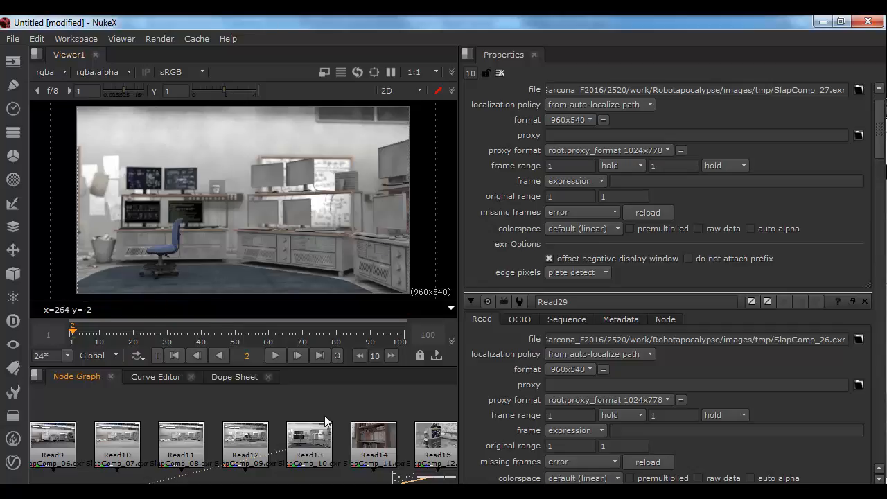
# Step: View SlapComp_11.exr and examine the book spines on the shelf up close
pyautogui.click(389, 447)
pyautogui.press('1')
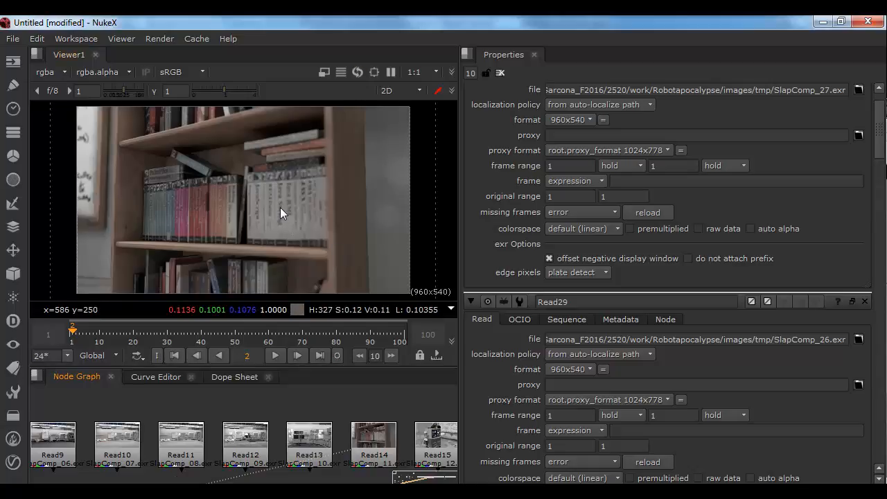
pyautogui.scroll(5, 280, 207)
pyautogui.scroll(-5, 340, 201)
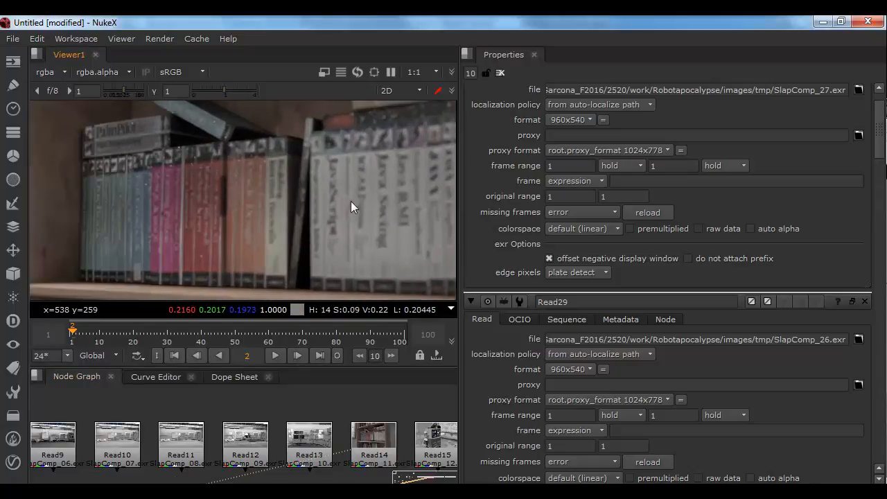
# Step: Examine the upper shelf, leaning book and book spines across the SlapComp_11.exr frame
pyautogui.moveTo(283, 207); pyautogui.dragTo(277, 209, button='middle')
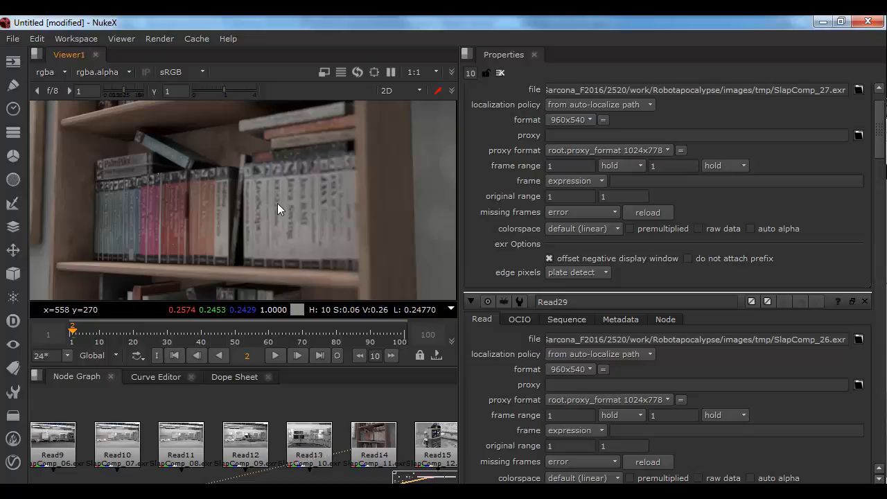
pyautogui.moveTo(252, 202)
pyautogui.mouseDown(button='middle')
pyautogui.moveTo(223, 174)
pyautogui.moveTo(240, 98)
pyautogui.moveTo(295, 251)
pyautogui.mouseUp(button='middle')
pyautogui.moveTo(292, 159); pyautogui.dragTo(288, 246, button='middle')
pyautogui.moveTo(277, 196); pyautogui.dragTo(275, 156, button='middle')
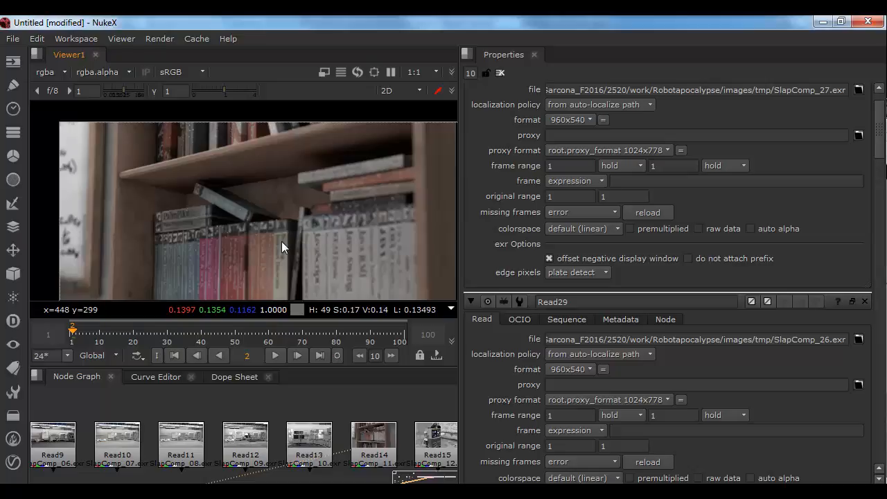
pyautogui.scroll(-2, 276, 242)
# Step: View SlapComp_10.exr, SlapComp_12.exr and SlapComp_08.exr in turn, and examine the bookcase at the back of SlapComp_08.exr
pyautogui.click(322, 436)
pyautogui.press('1')
pyautogui.click(311, 412)
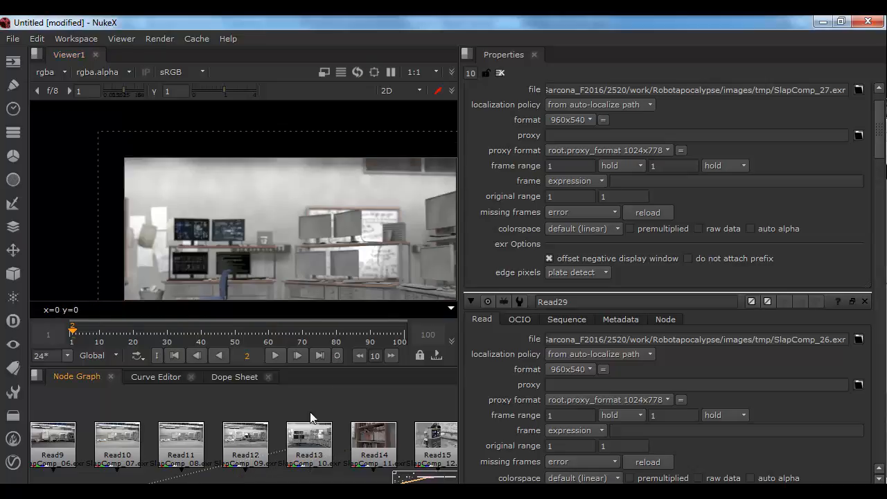
pyautogui.moveTo(345, 220); pyautogui.dragTo(192, 190, button='middle')
pyautogui.click(436, 452)
pyautogui.press('1')
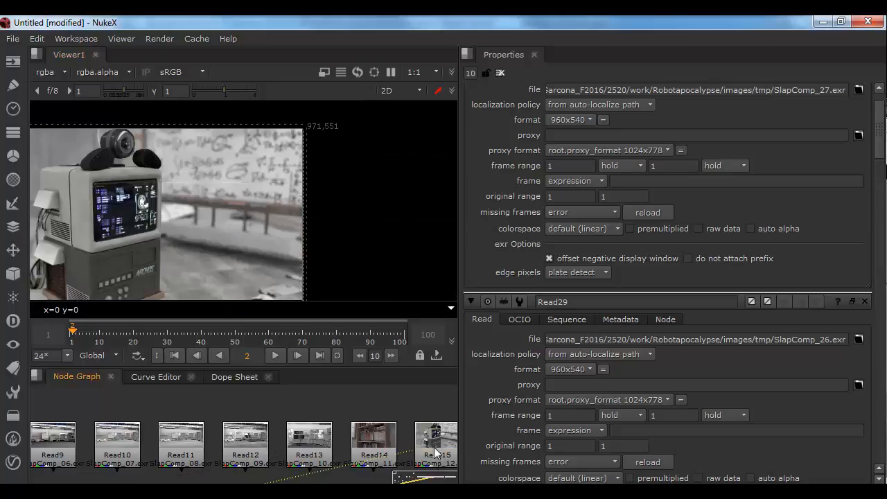
pyautogui.click(182, 442)
pyautogui.press('1')
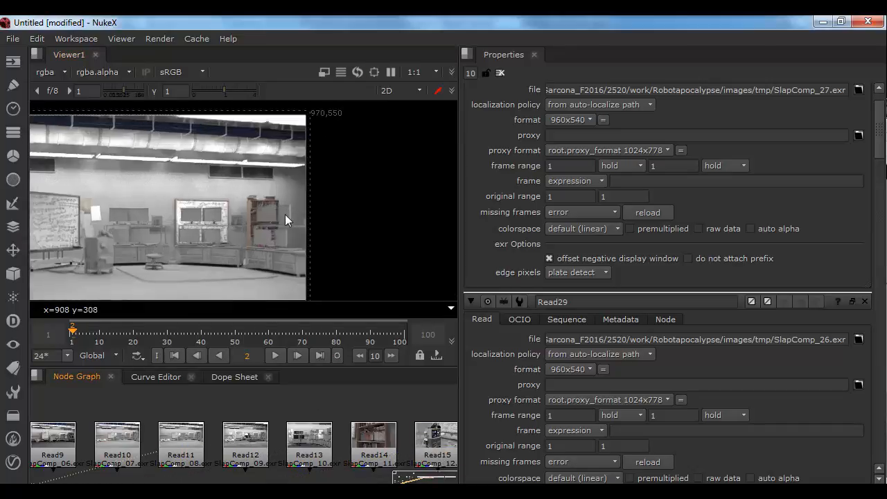
pyautogui.scroll(2, 284, 214)
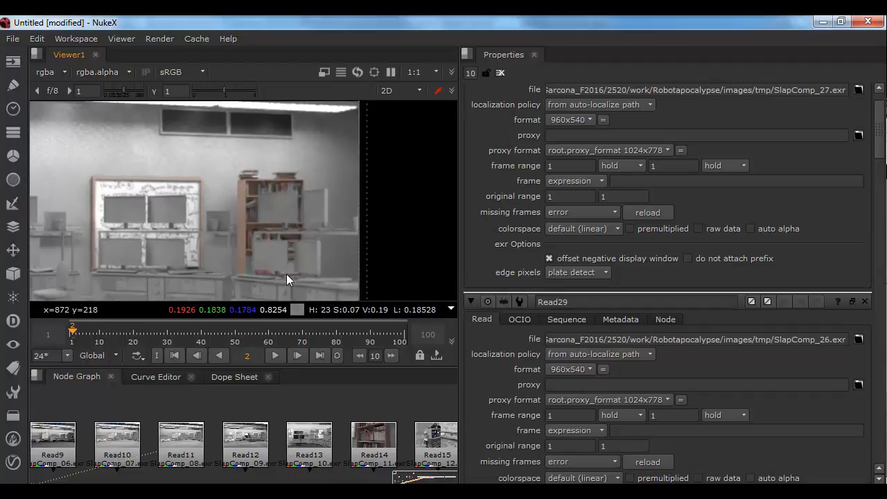
# Step: Return to SlapComp_11.exr and view the bookshelf in full frame
pyautogui.click(367, 440)
pyautogui.press('1')
pyautogui.click(361, 406)
pyautogui.scroll(-5, 376, 192)
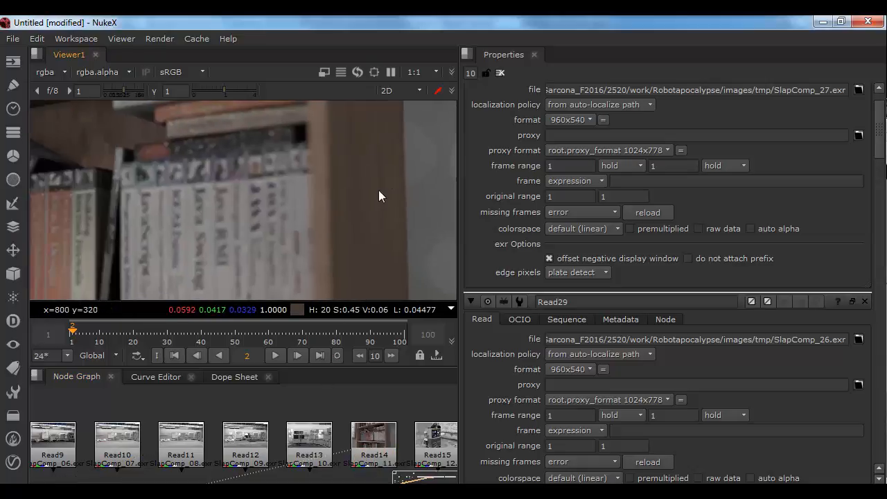
pyautogui.scroll(-1, 334, 204)
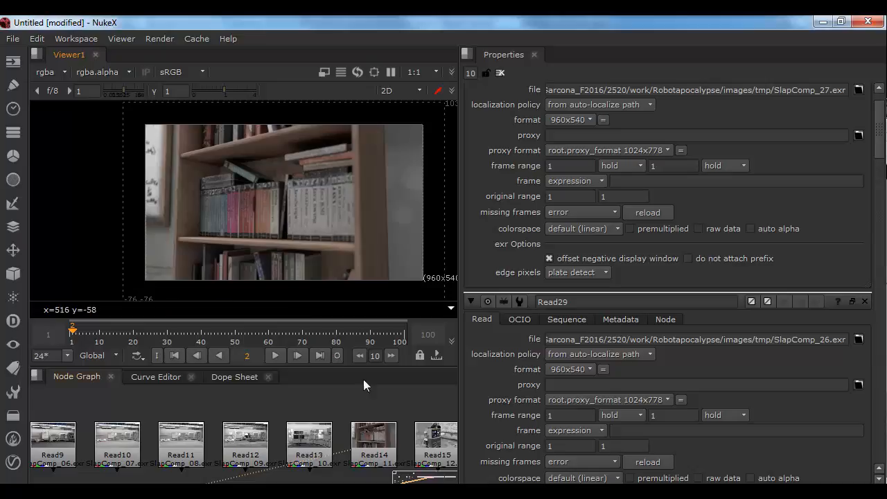
# Step: View SlapComp_12.exr and examine the black speakers and camera lens on top of the computer
pyautogui.moveTo(364, 408); pyautogui.dragTo(231, 397, button='middle')
pyautogui.click(302, 439)
pyautogui.press('1')
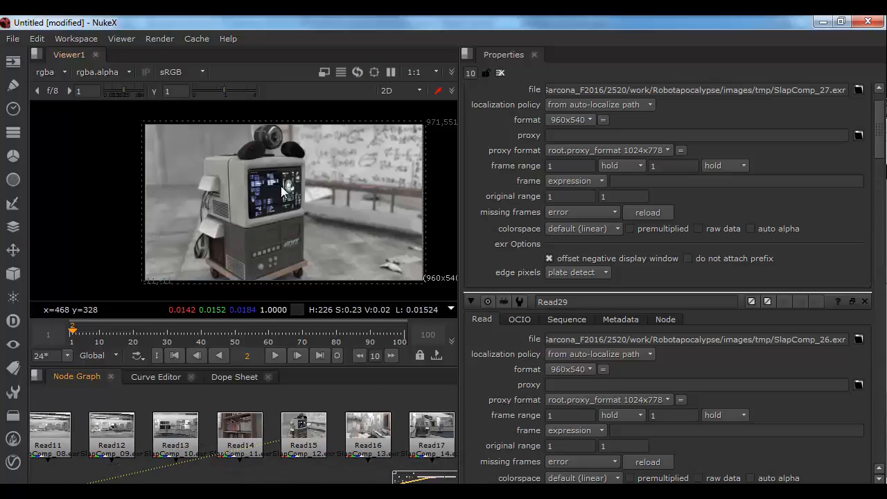
pyautogui.scroll(5, 291, 201)
pyautogui.scroll(3, 298, 201)
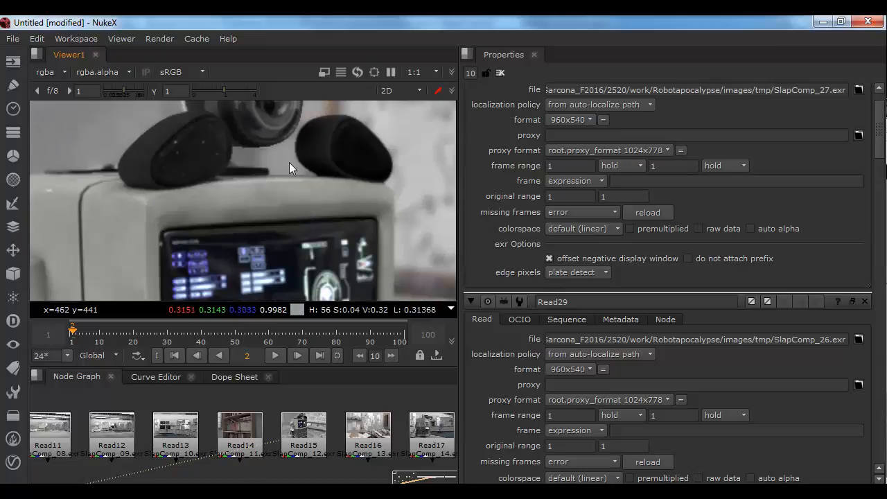
pyautogui.scroll(-2, 289, 162)
pyautogui.moveTo(289, 162); pyautogui.dragTo(307, 224, button='middle')
pyautogui.scroll(3, 306, 225)
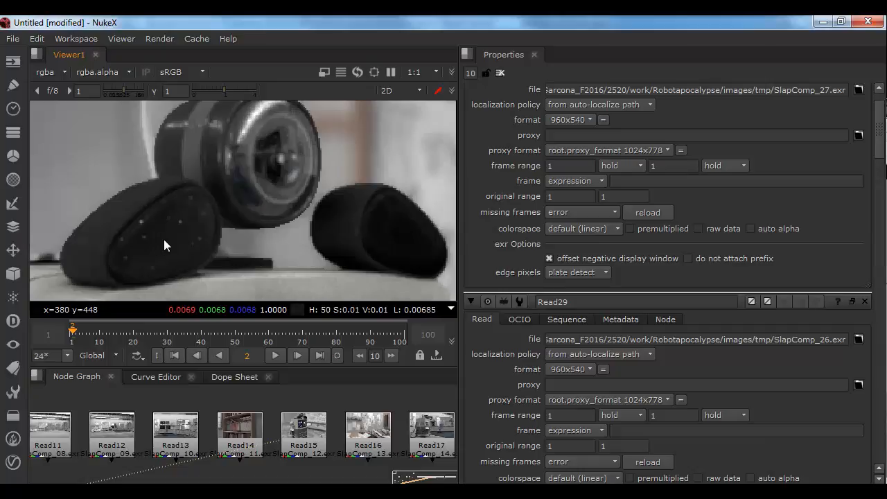
pyautogui.scroll(-6, 164, 239)
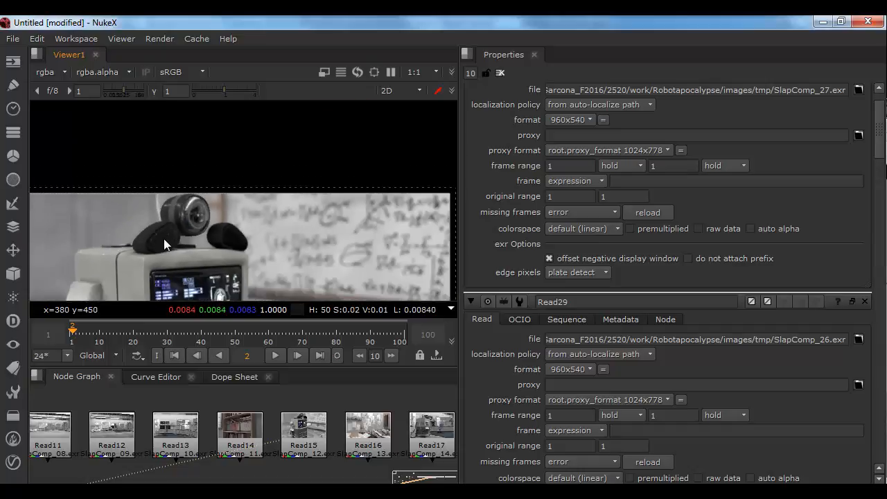
# Step: Examine the side cables, ARCHOS front panel, screen and casing of the computer in SlapComp_12.exr up close
pyautogui.scroll(8, 165, 248)
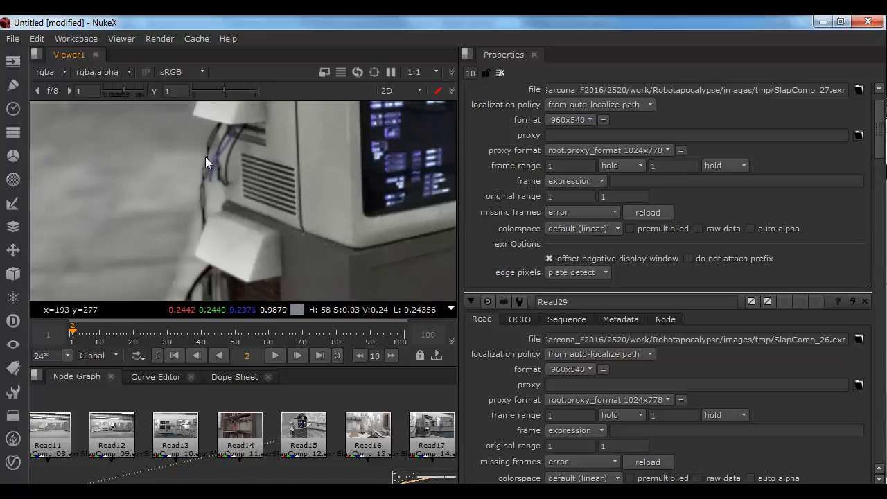
pyautogui.moveTo(234, 271); pyautogui.dragTo(233, 165, button='middle')
pyautogui.scroll(1, 214, 188)
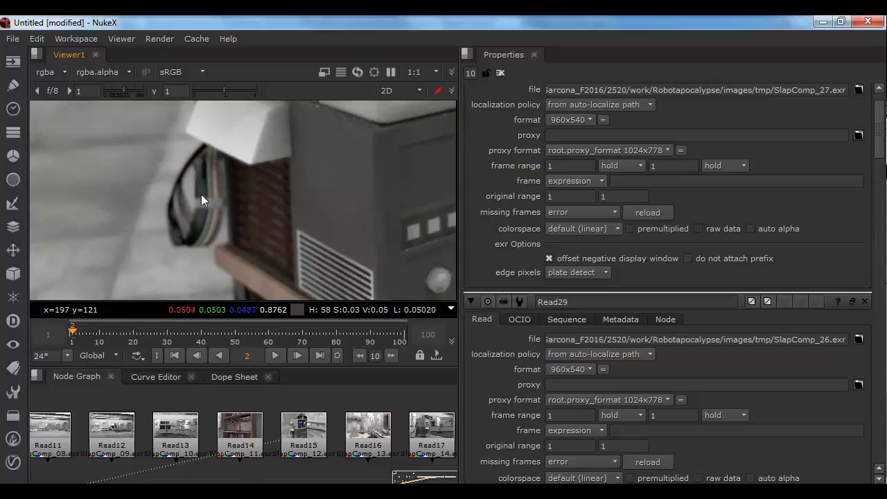
pyautogui.moveTo(436, 156); pyautogui.dragTo(182, 177, button='middle')
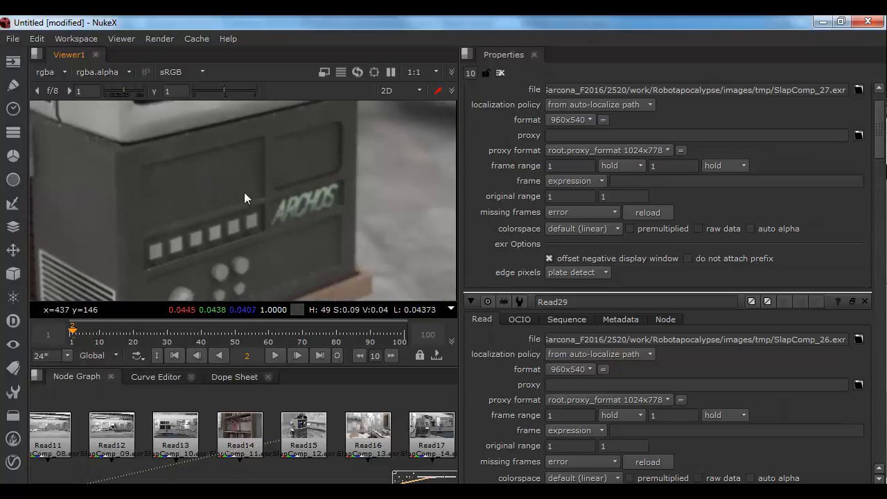
pyautogui.moveTo(279, 199); pyautogui.dragTo(300, 305, button='middle')
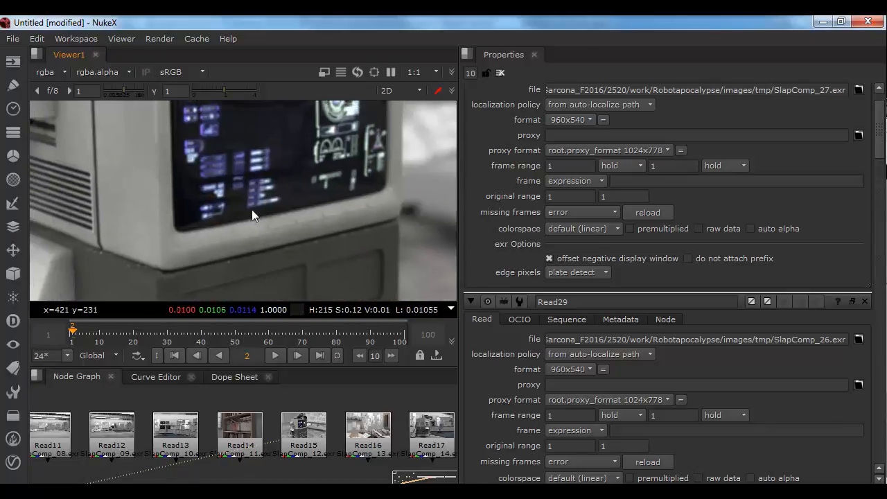
pyautogui.moveTo(194, 106); pyautogui.dragTo(249, 190, button='middle')
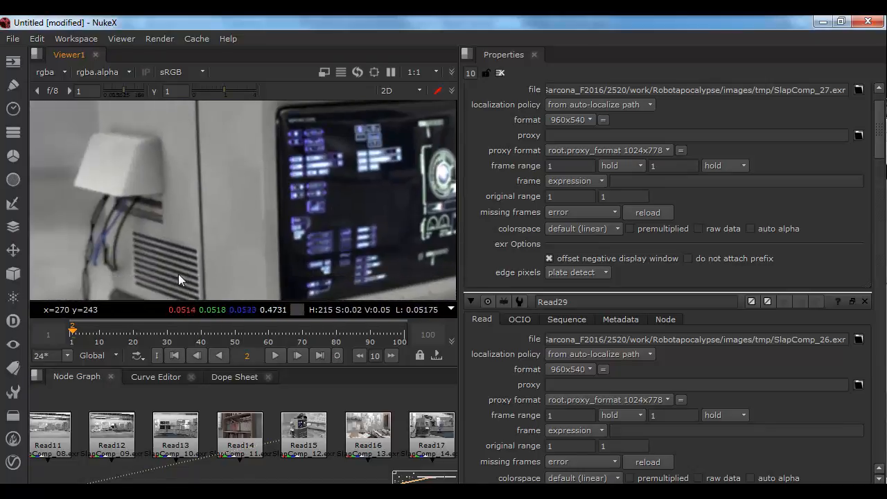
pyautogui.moveTo(133, 179); pyautogui.dragTo(203, 254, button='middle')
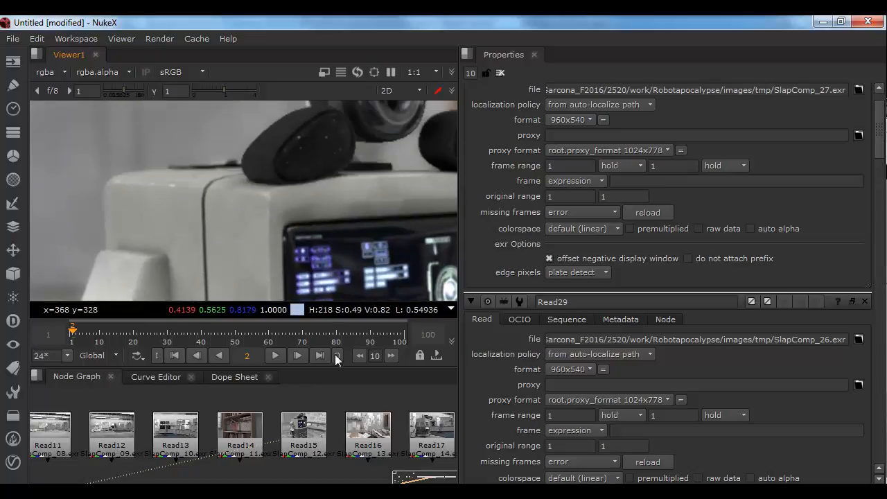
# Step: View the full frame of SlapComp_13.exr with the papers pinned to the wall
pyautogui.click(367, 430)
pyautogui.press('1')
pyautogui.scroll(-6, 282, 192)
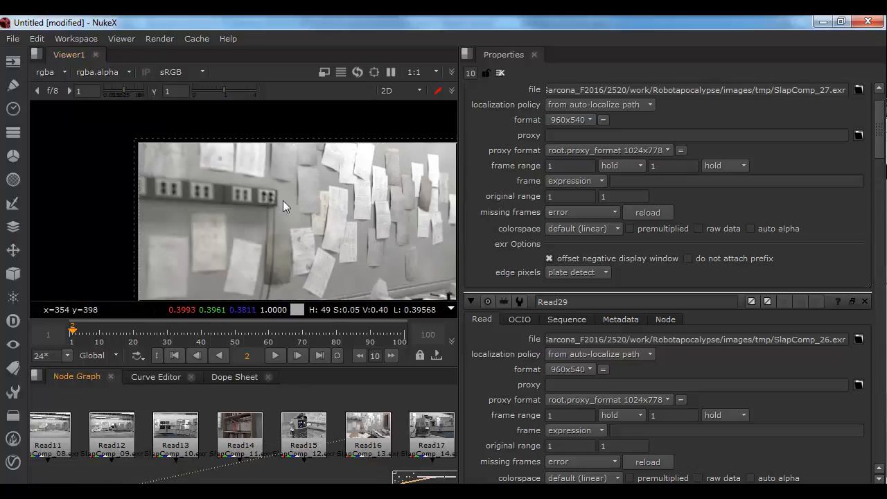
pyautogui.scroll(-1, 226, 174)
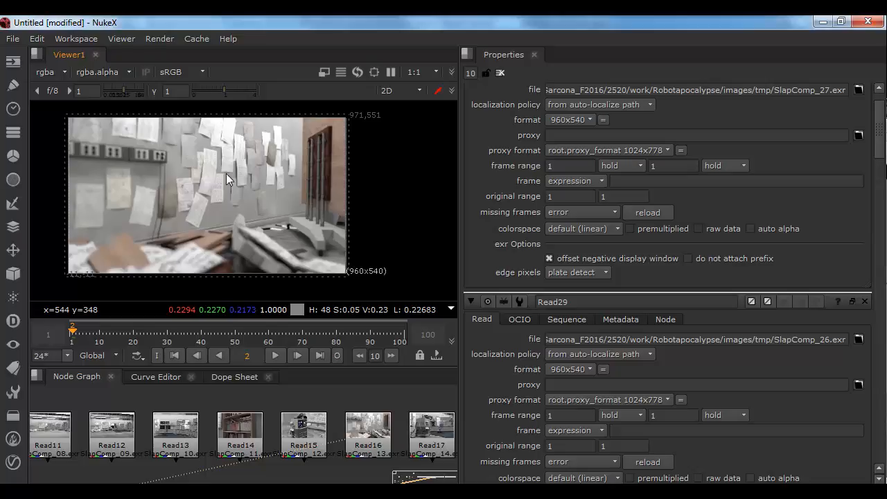
# Step: View SlapComp_14.exr followed by SlapComp_15.exr
pyautogui.click(426, 424)
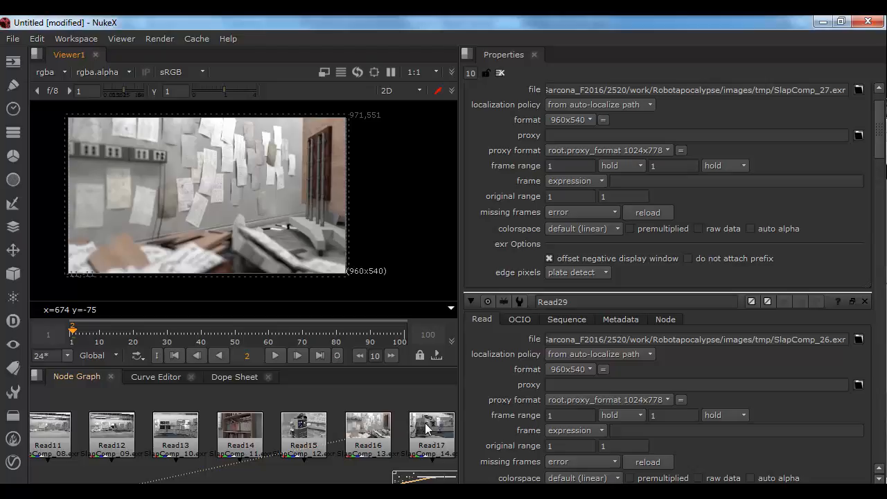
pyautogui.press('1')
pyautogui.moveTo(454, 430); pyautogui.dragTo(312, 435, button='middle')
pyautogui.click(360, 440)
pyautogui.press('1')
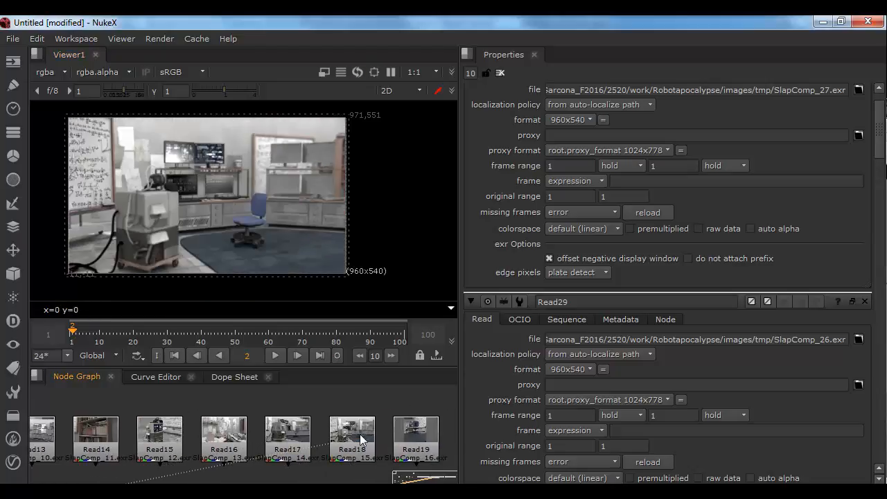
# Step: View SlapComp_16.exr and examine the blue chair and the computer cart seen through the doorway
pyautogui.click(395, 430)
pyautogui.press('1')
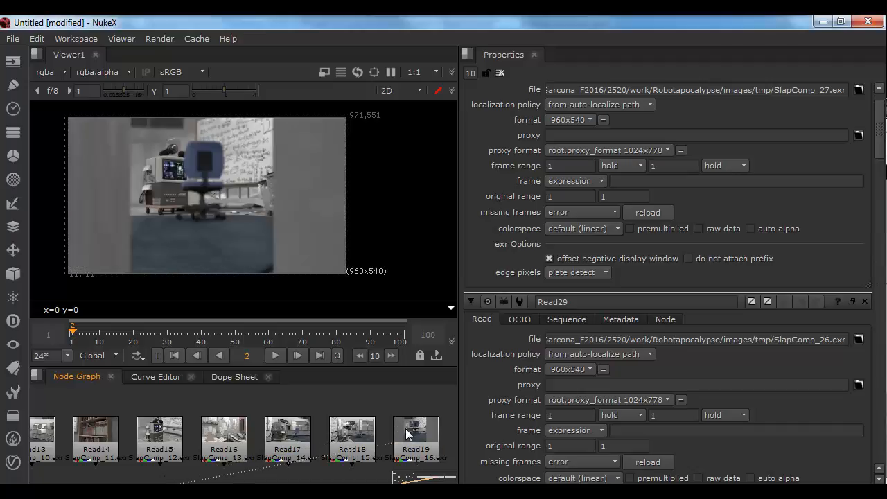
pyautogui.scroll(2, 186, 181)
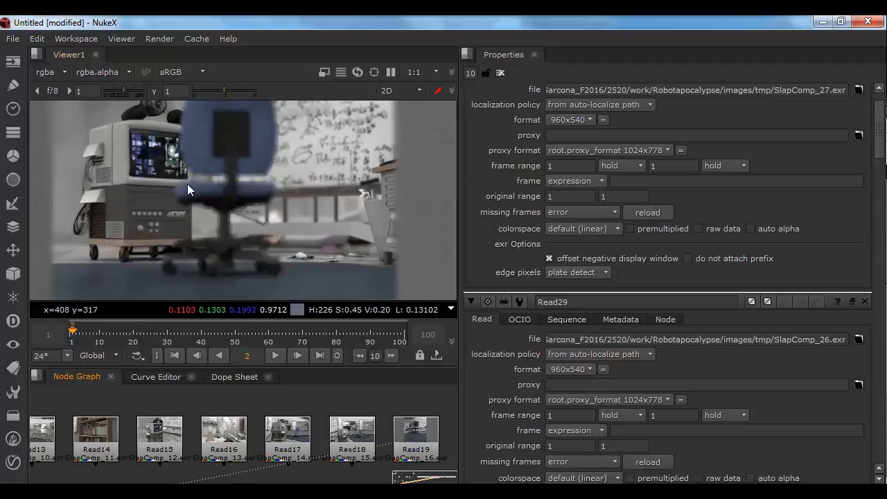
pyautogui.scroll(-2, 279, 185)
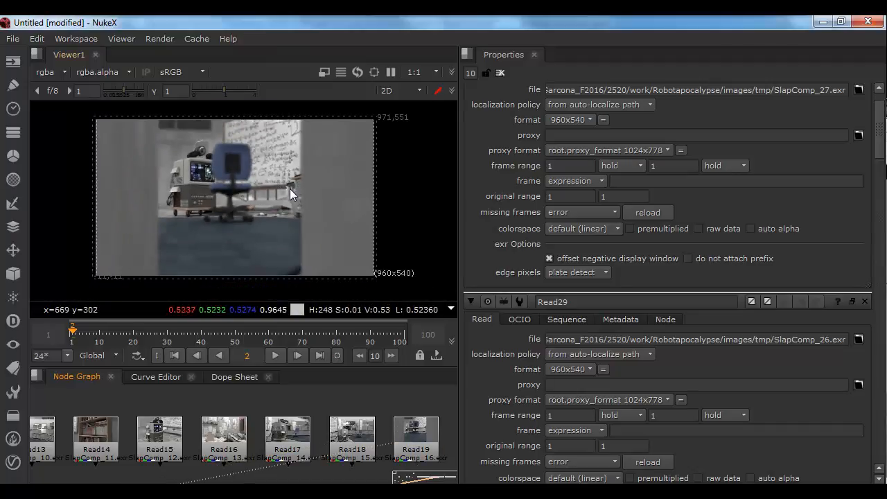
pyautogui.scroll(2, 290, 189)
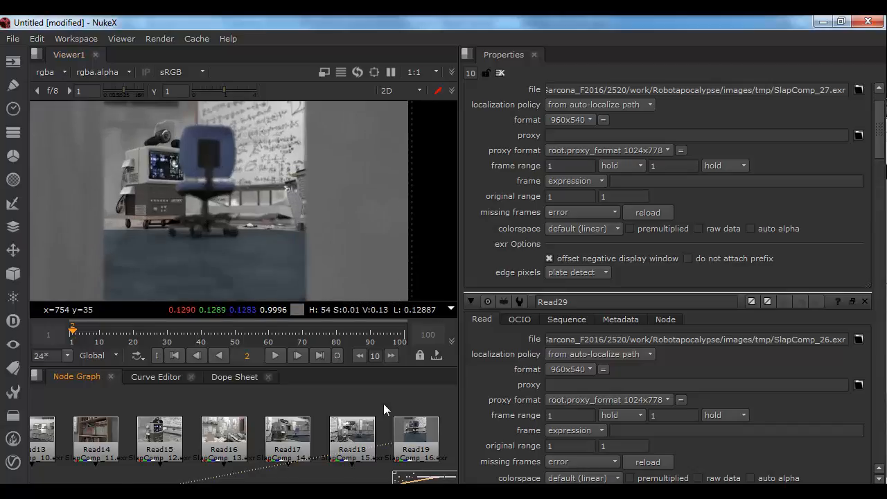
# Step: View the dark render SlapComp_17.exr, and go back through SlapComp_16.exr to SlapComp_15.exr for comparison
pyautogui.moveTo(407, 408); pyautogui.dragTo(260, 403, button='middle')
pyautogui.click(330, 418)
pyautogui.press('1')
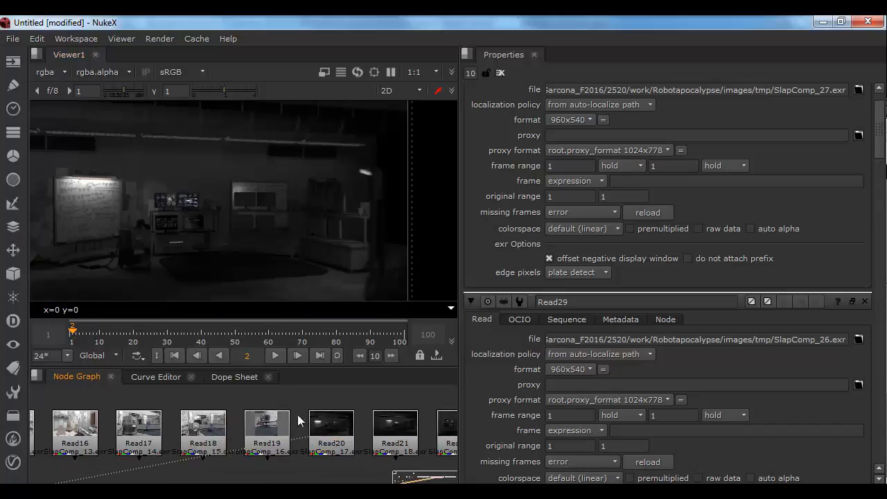
pyautogui.click(268, 416)
pyautogui.press('1')
pyautogui.click(209, 423)
pyautogui.press('1')
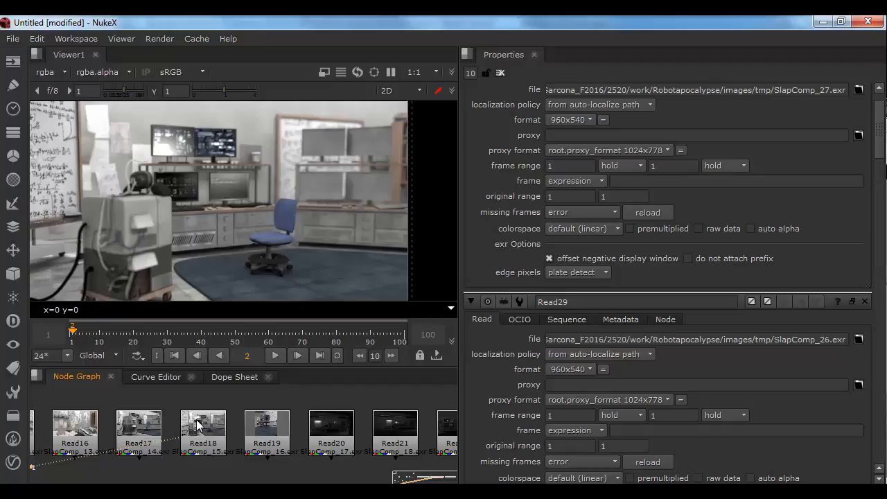
# Step: Insert a Dot between Read1 and its AO_Shuffle and Grade1 branches in the node graph, and move Read1 higher above it
pyautogui.press('space')
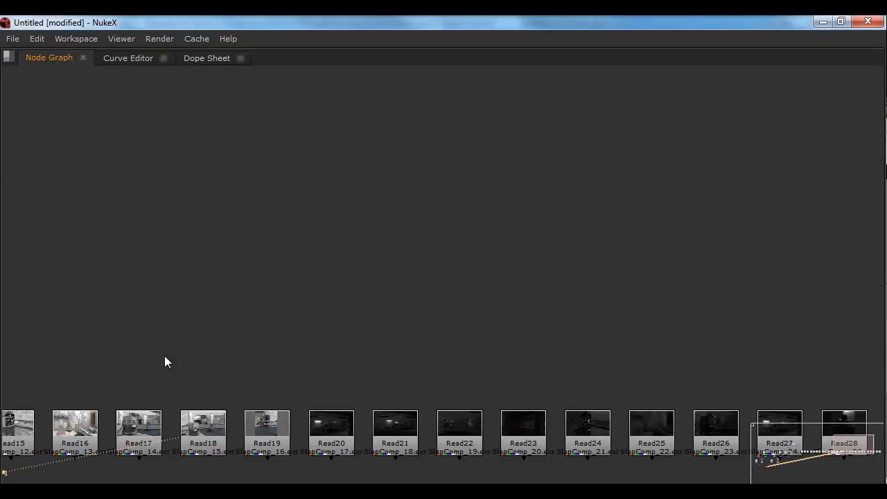
pyautogui.moveTo(164, 355); pyautogui.dragTo(728, 305, button='middle')
pyautogui.moveTo(278, 277); pyautogui.dragTo(821, 257, button='middle')
pyautogui.moveTo(222, 285); pyautogui.dragTo(883, 242, button='middle')
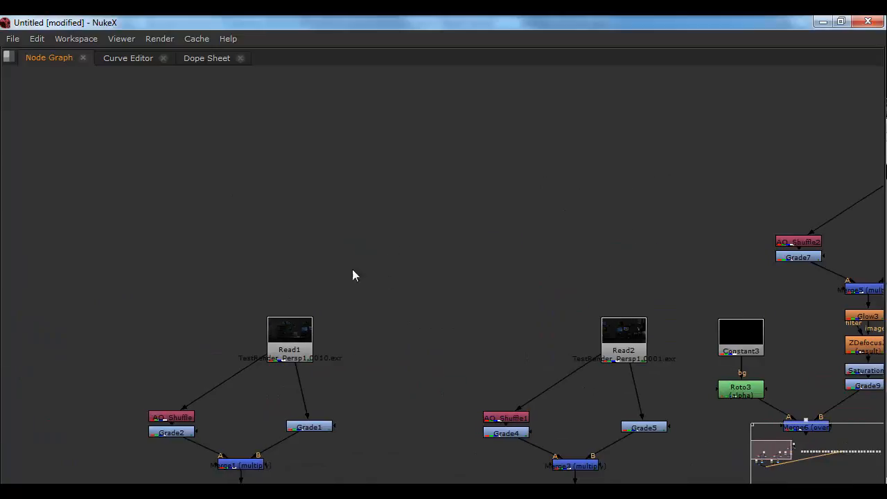
pyautogui.moveTo(521, 305); pyautogui.dragTo(421, 196, button='middle')
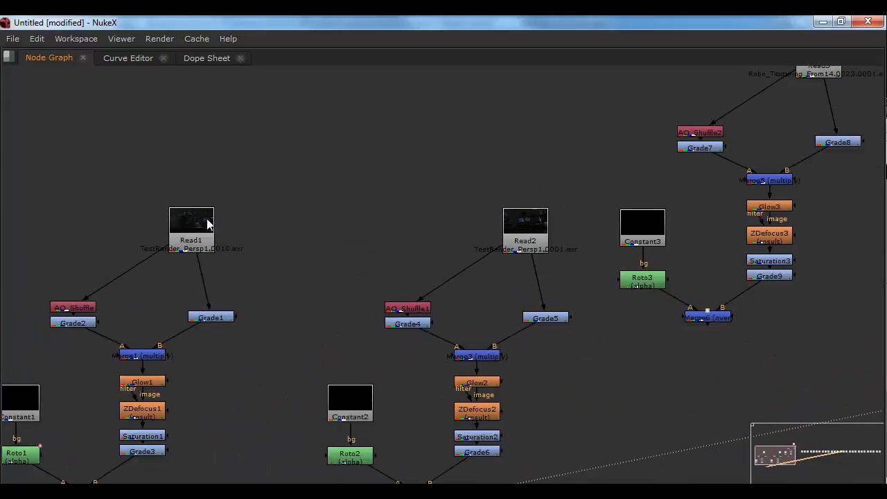
pyautogui.moveTo(206, 224); pyautogui.dragTo(150, 186)
pyautogui.press('Tab')
pyautogui.press('Escape')
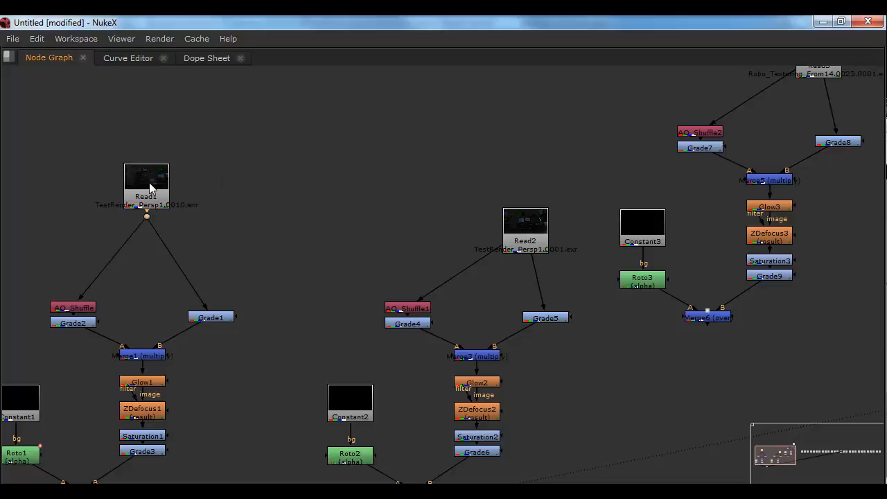
pyautogui.keyDown('ctrl'); pyautogui.moveTo(146, 216); pyautogui.dragTo(146, 255); pyautogui.keyUp('ctrl')
pyautogui.moveTo(149, 194); pyautogui.dragTo(144, 152)
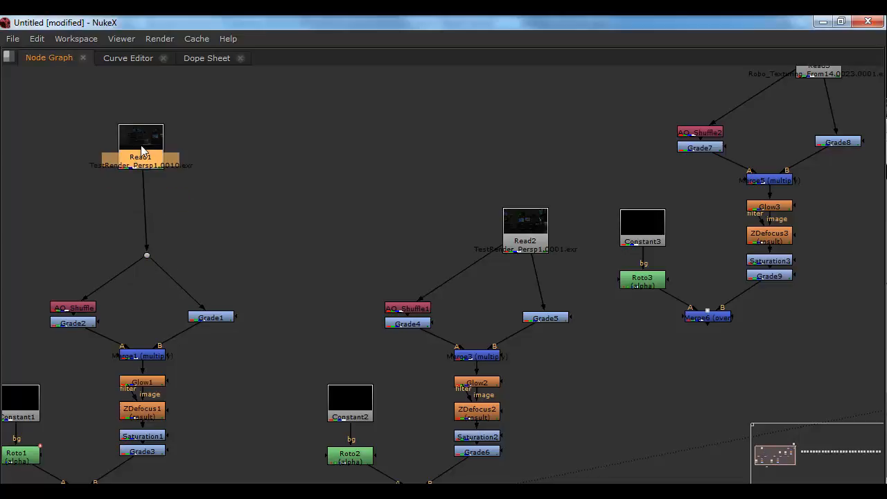
# Step: Place a copy of Read2 beside Read1 and connect the Dot's input to the copy instead of Read1
pyautogui.click(530, 232)
pyautogui.hotkey('ctrl', 'c')
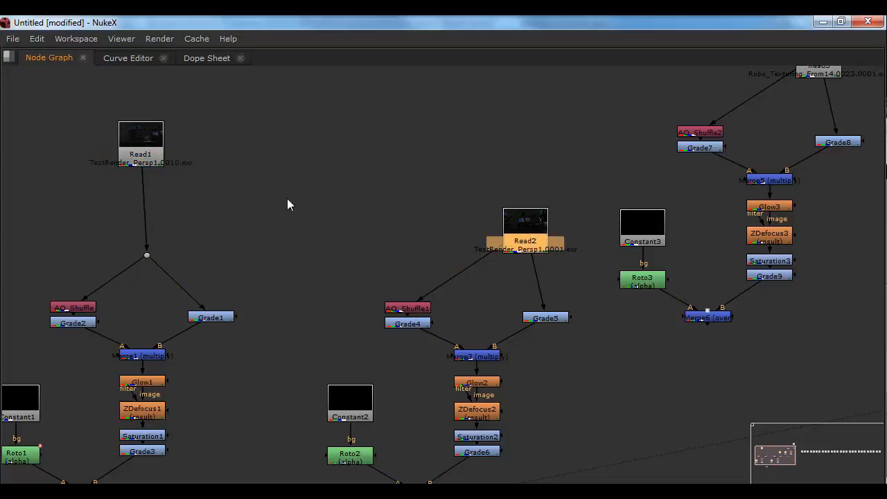
pyautogui.hotkey('ctrl', 'v')
pyautogui.moveTo(262, 179); pyautogui.dragTo(204, 134)
pyautogui.moveTo(142, 174); pyautogui.dragTo(223, 164)
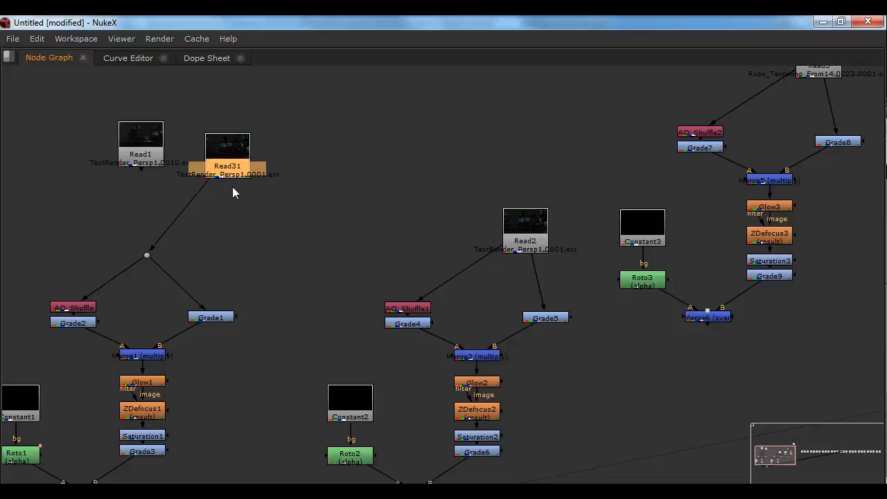
# Step: Place a copy of Read3 beside the Read2 copy and connect the Dot's input to the new copy
pyautogui.click(630, 236)
pyautogui.moveTo(632, 155); pyautogui.dragTo(458, 280, button='middle')
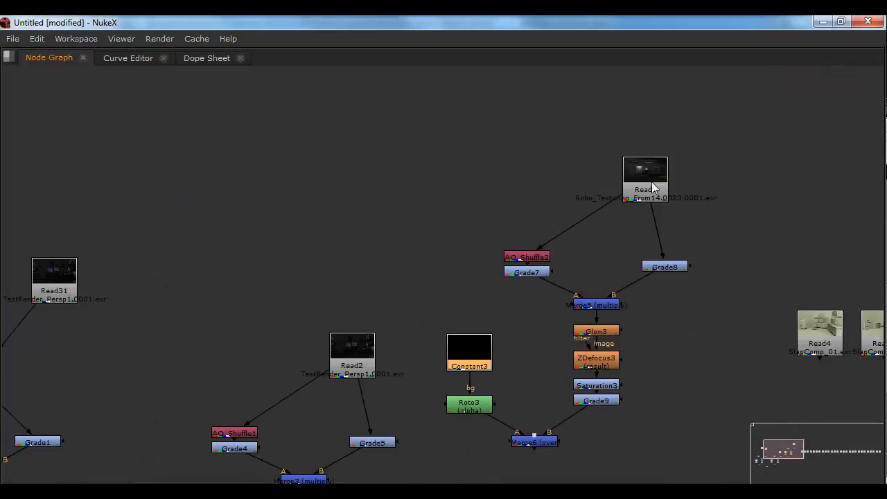
pyautogui.click(653, 186)
pyautogui.click(166, 237)
pyautogui.moveTo(161, 240); pyautogui.dragTo(299, 185, button='middle')
pyautogui.hotkey('ctrl', 'v')
pyautogui.moveTo(291, 195); pyautogui.dragTo(269, 226)
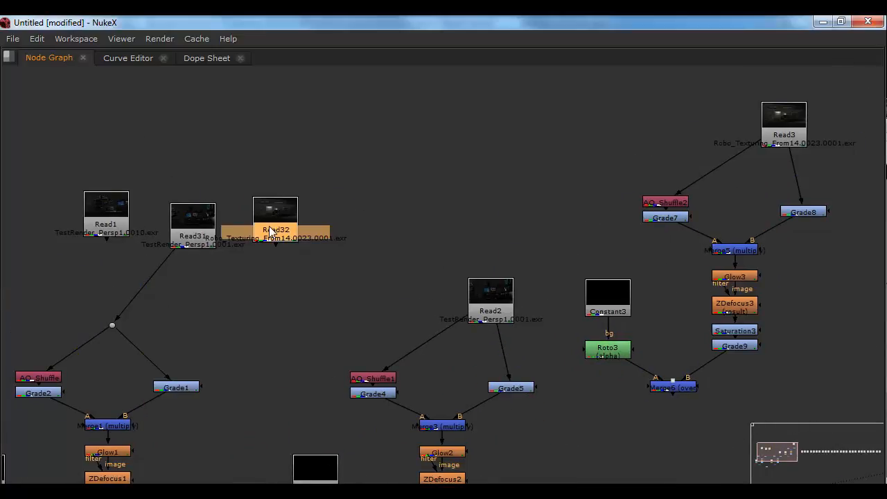
pyautogui.moveTo(166, 258); pyautogui.dragTo(276, 223)
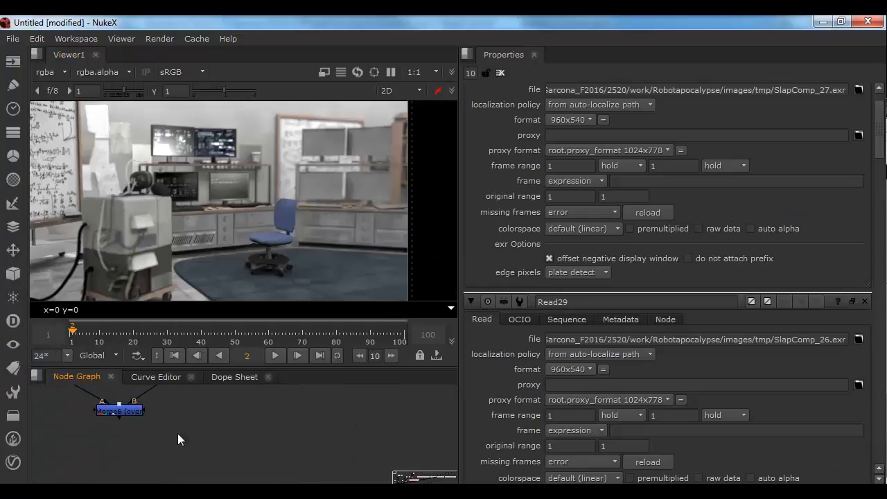
# Step: View the ambient occlusion renders one after another, starting from SlapComp_01.exr, to review the untextured room shots
pyautogui.moveTo(178, 433); pyautogui.dragTo(181, 465, button='middle')
pyautogui.moveTo(201, 402); pyautogui.dragTo(30, 433, button='middle')
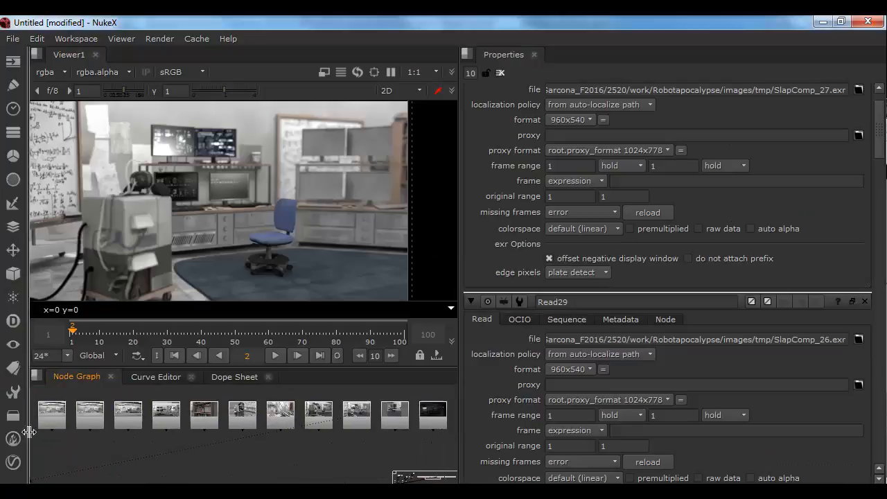
pyautogui.moveTo(329, 424); pyautogui.dragTo(238, 424, button='middle')
pyautogui.click(273, 419)
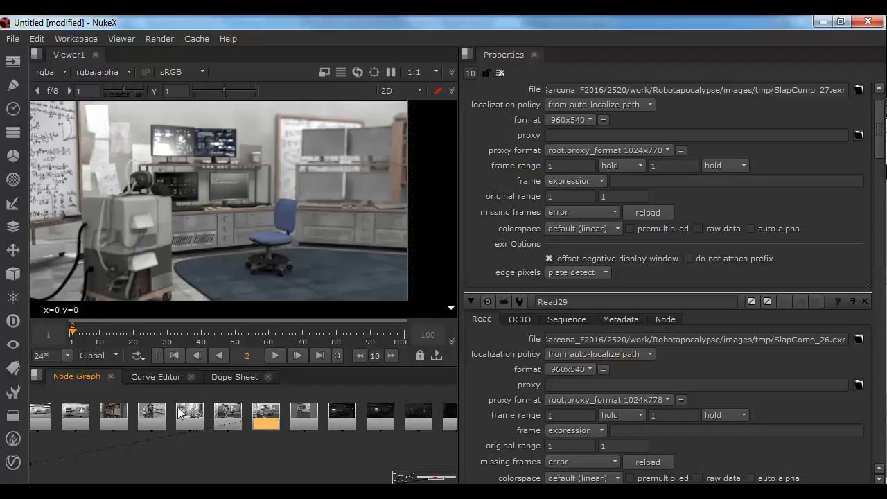
pyautogui.moveTo(131, 416); pyautogui.dragTo(305, 406, button='middle')
pyautogui.moveTo(94, 418); pyautogui.dragTo(386, 435, button='middle')
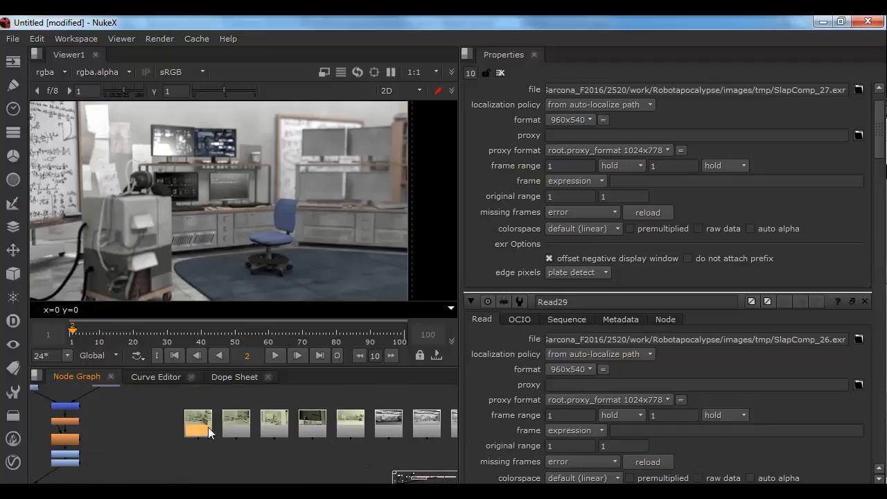
pyautogui.press('1')
pyautogui.press('1')
pyautogui.press('1')
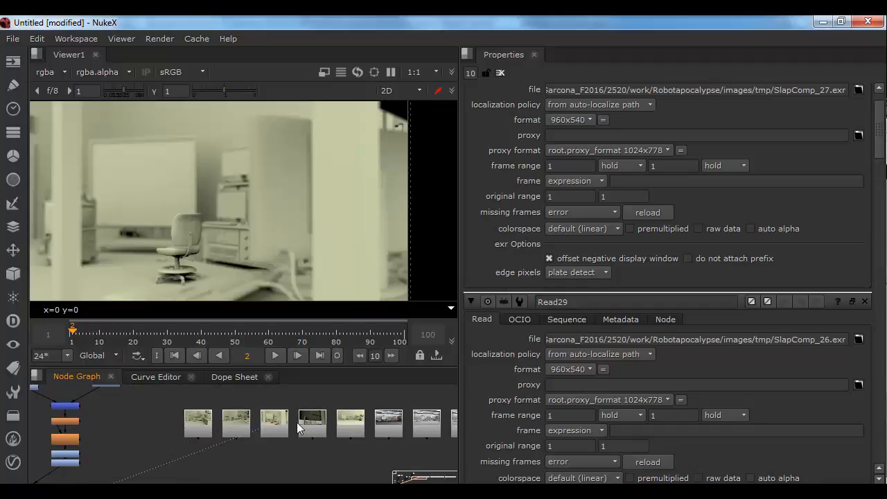
pyautogui.press('1')
pyautogui.press('1')
# Step: View the bright textured room renders in sequence, up to the blue chair seen through the doorway in SlapComp_16.exr
pyautogui.keyDown('ctrl'); pyautogui.keyDown('shift'); pyautogui.click(398, 424); pyautogui.keyUp('shift'); pyautogui.keyUp('ctrl')
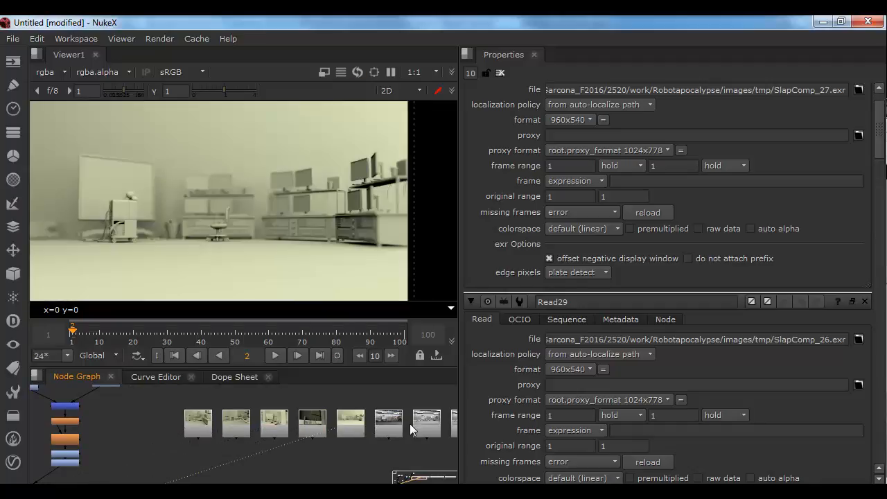
pyautogui.click(415, 424)
pyautogui.moveTo(400, 438); pyautogui.dragTo(276, 449, button='middle')
pyautogui.keyDown('ctrl'); pyautogui.keyDown('shift'); pyautogui.click(275, 450); pyautogui.keyUp('shift'); pyautogui.keyUp('ctrl')
pyautogui.keyDown('ctrl'); pyautogui.keyDown('shift'); pyautogui.click(322, 444); pyautogui.keyUp('shift'); pyautogui.keyUp('ctrl')
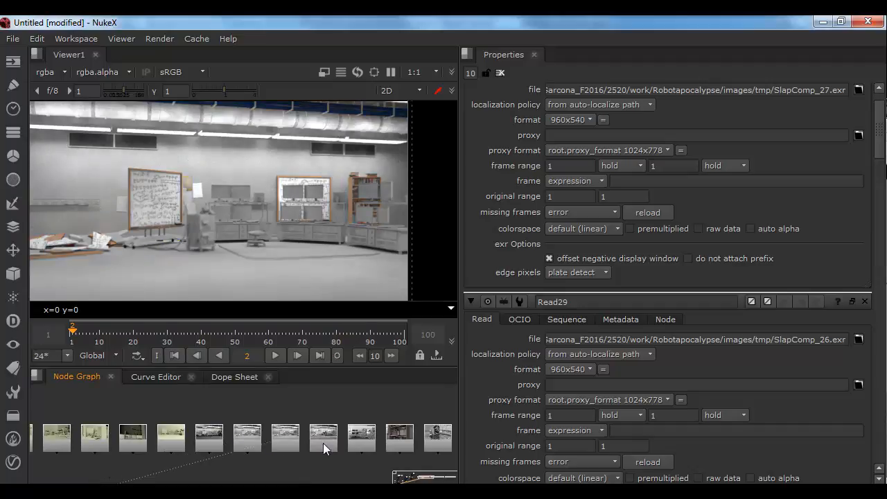
pyautogui.keyDown('ctrl'); pyautogui.keyDown('shift'); pyautogui.click(360, 442); pyautogui.keyUp('shift'); pyautogui.keyUp('ctrl')
pyautogui.moveTo(397, 441); pyautogui.dragTo(193, 443, button='middle')
pyautogui.keyDown('ctrl'); pyautogui.keyDown('shift'); pyautogui.click(234, 444); pyautogui.keyUp('shift'); pyautogui.keyUp('ctrl')
pyautogui.keyDown('ctrl'); pyautogui.keyDown('shift'); pyautogui.click(275, 443); pyautogui.keyUp('shift'); pyautogui.keyUp('ctrl')
pyautogui.keyDown('ctrl'); pyautogui.keyDown('shift'); pyautogui.click(304, 443); pyautogui.keyUp('shift'); pyautogui.keyUp('ctrl')
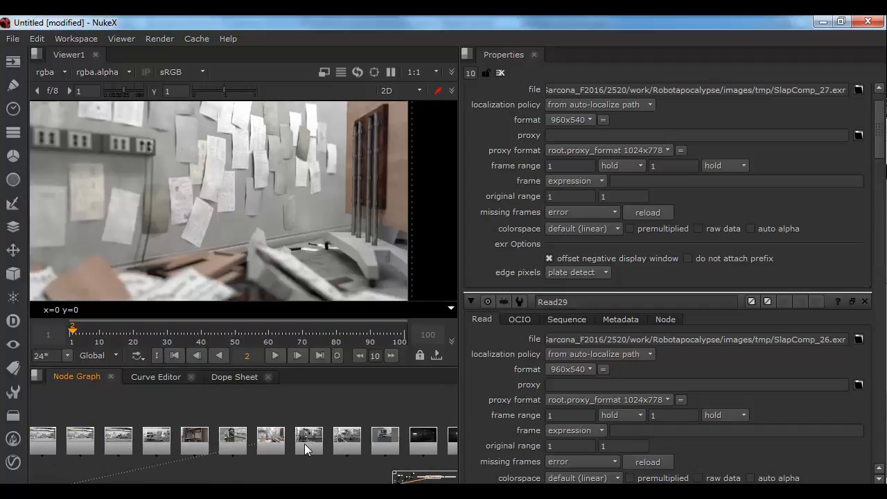
pyautogui.keyDown('ctrl'); pyautogui.keyDown('shift'); pyautogui.click(346, 442); pyautogui.keyUp('shift'); pyautogui.keyUp('ctrl')
pyautogui.keyDown('ctrl'); pyautogui.keyDown('shift'); pyautogui.click(385, 445); pyautogui.keyUp('shift'); pyautogui.keyUp('ctrl')
pyautogui.moveTo(384, 444); pyautogui.dragTo(250, 440, button='middle')
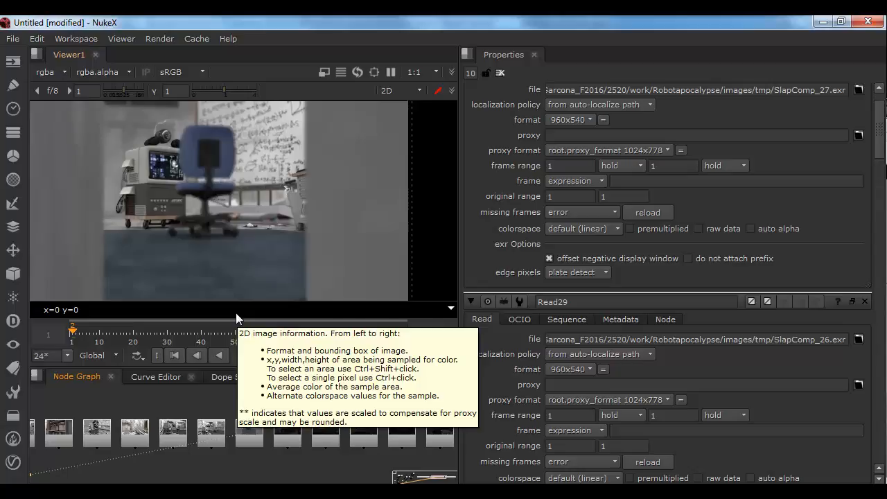
# Step: Examine the computer cart's wheels in the doorway render, and fit the whole image in the viewer
pyautogui.scroll(3, 99, 235)
pyautogui.scroll(4, 236, 203)
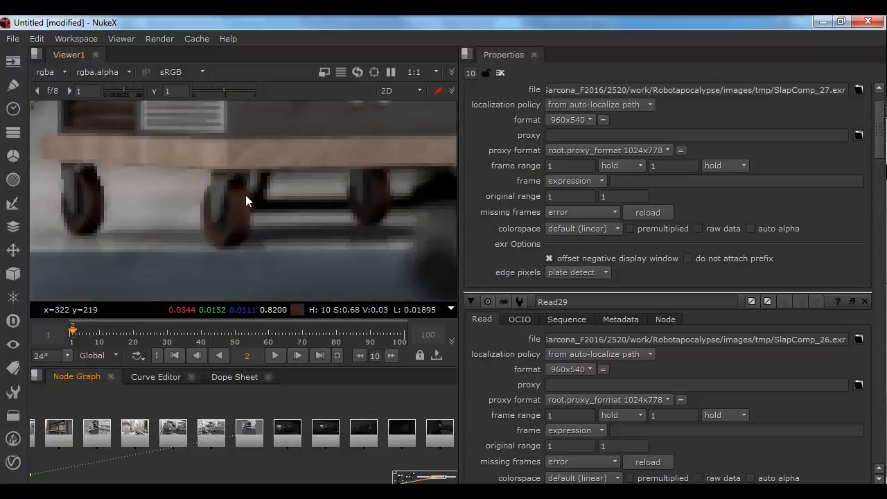
pyautogui.scroll(-5, 243, 194)
pyautogui.scroll(-5, 369, 214)
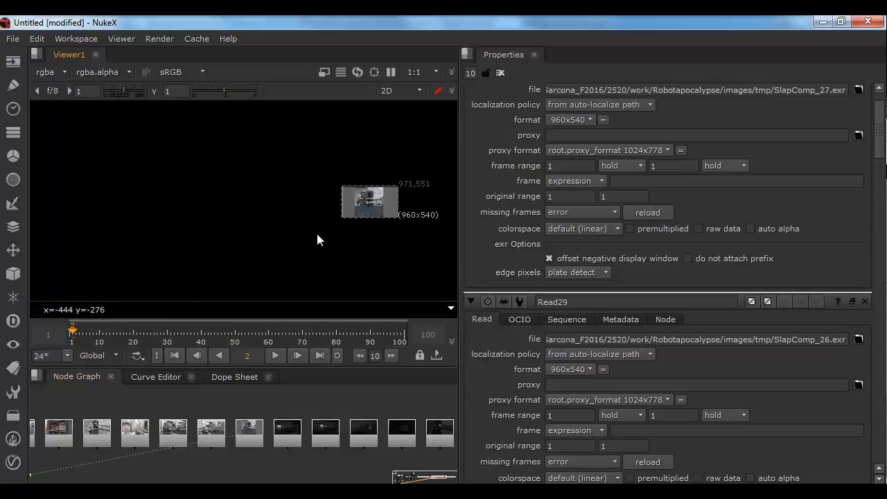
pyautogui.scroll(3, 339, 232)
pyautogui.press('f')
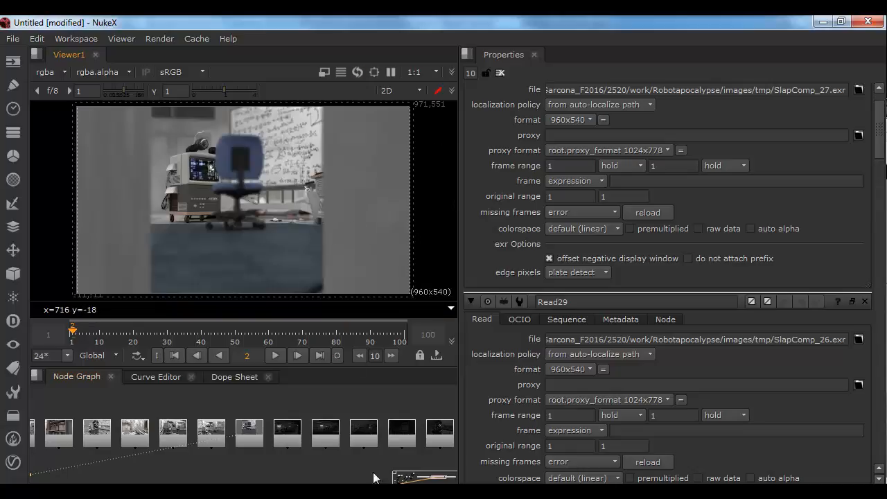
# Step: View the dark renders in sequence from SlapComp_17.exr to the close-up of the bookshelf
pyautogui.click(287, 431)
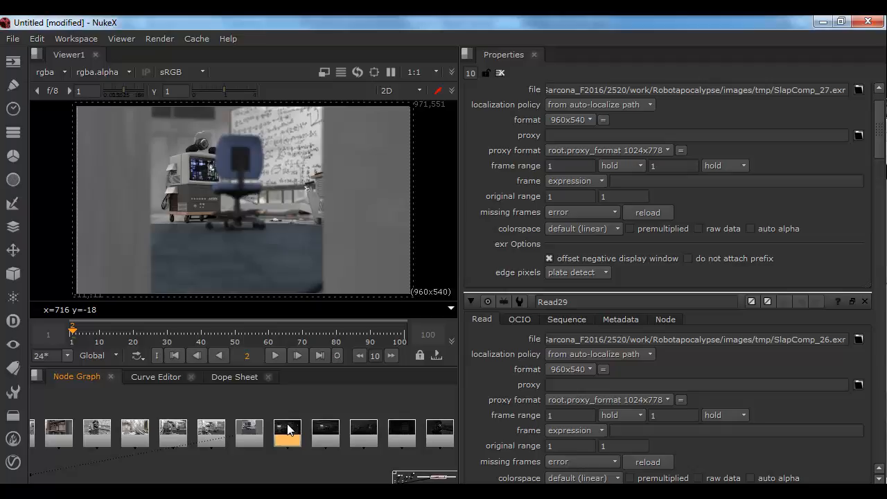
pyautogui.press('1')
pyautogui.click(297, 408)
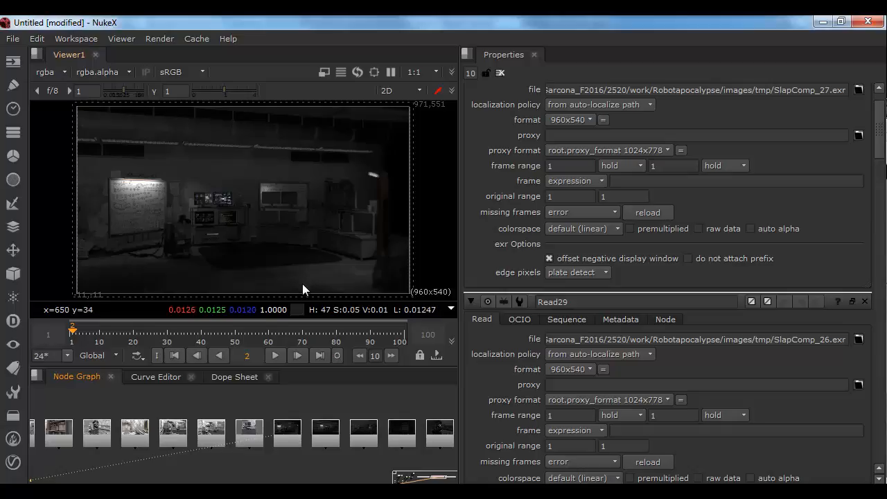
pyautogui.click(324, 426)
pyautogui.press('1')
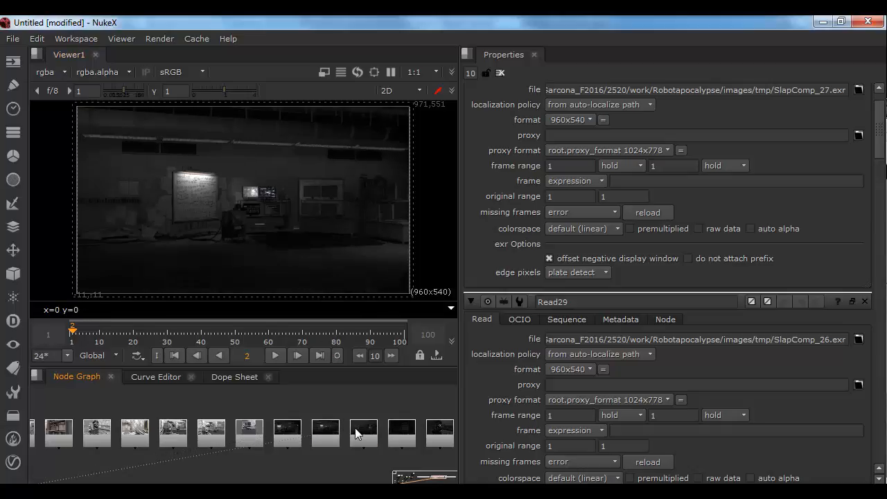
pyautogui.click(363, 431)
pyautogui.press('1')
pyautogui.click(392, 431)
pyautogui.press('1')
pyautogui.press('1')
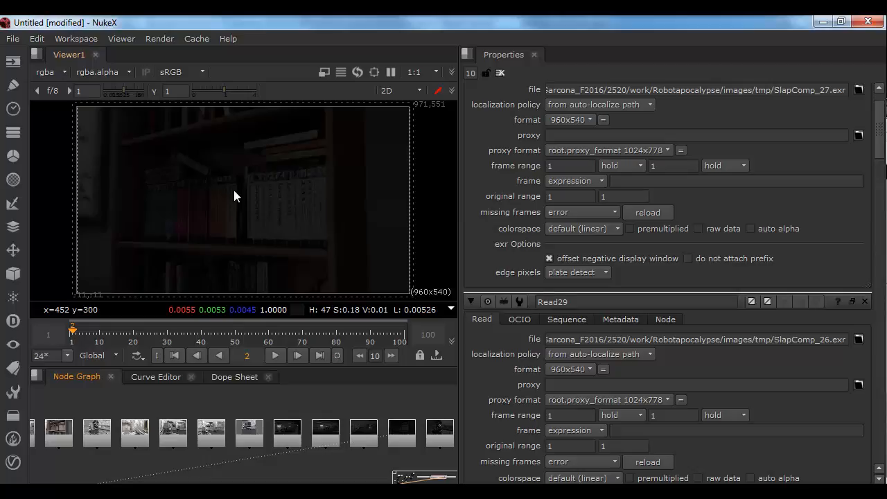
# Step: View the dark renders from the close-up of the monitor cart through the paper-covered wall to the wide whiteboard shot
pyautogui.scroll(-3, 421, 412)
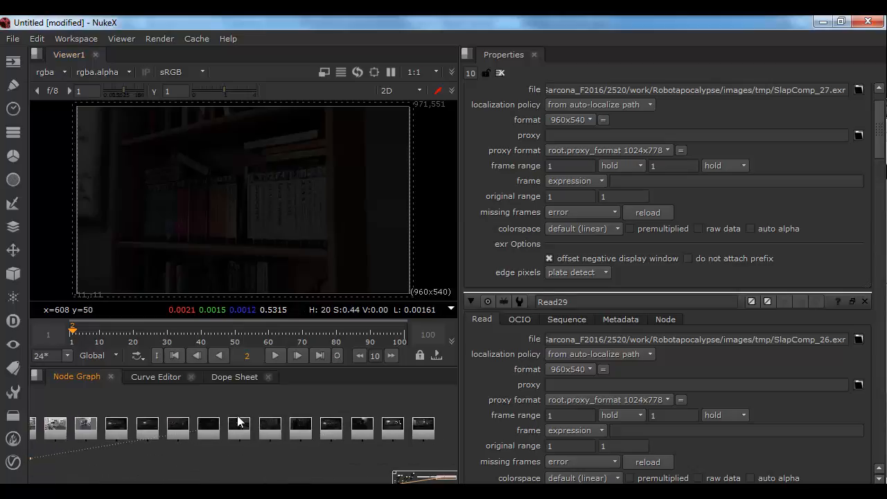
pyautogui.click(239, 424)
pyautogui.press('1')
pyautogui.click(270, 430)
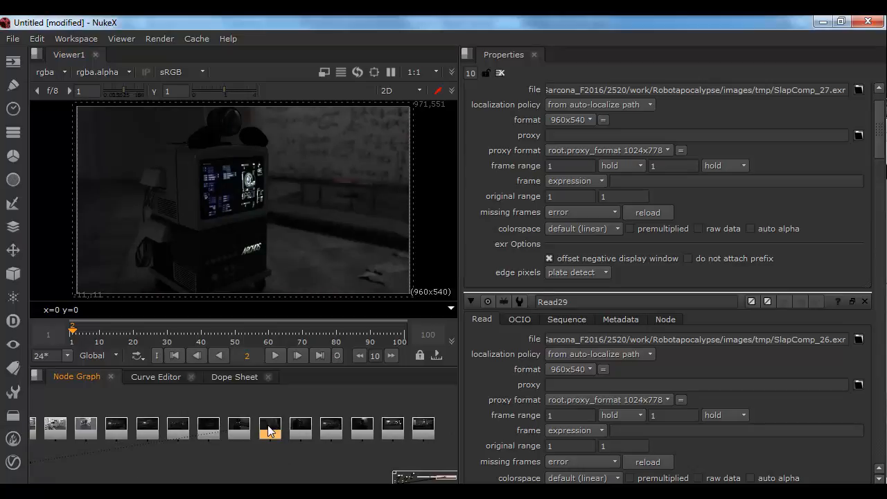
pyautogui.click(300, 427)
pyautogui.press('1')
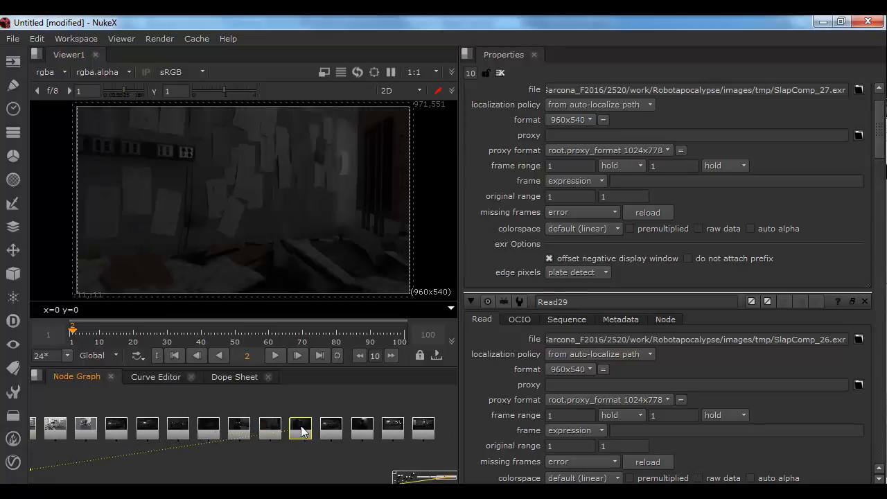
pyautogui.click(331, 429)
pyautogui.press('1')
# Step: View the last three dark renders in the row, ending with SlapComp_27.exr
pyautogui.click(360, 430)
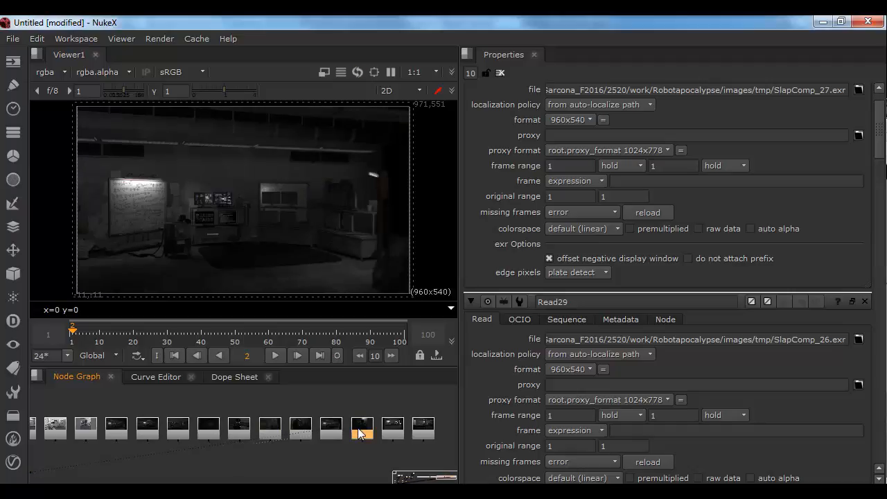
pyautogui.press('1')
pyautogui.click(392, 428)
pyautogui.press('1')
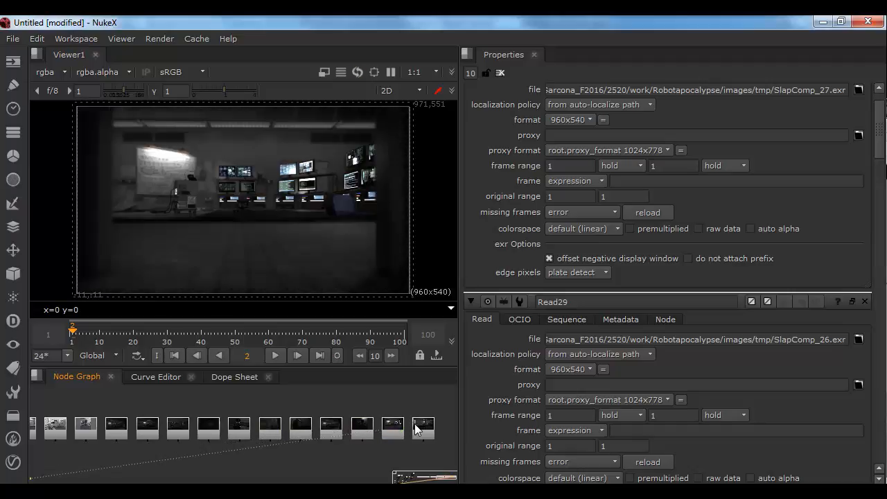
pyautogui.click(418, 429)
pyautogui.press('1')
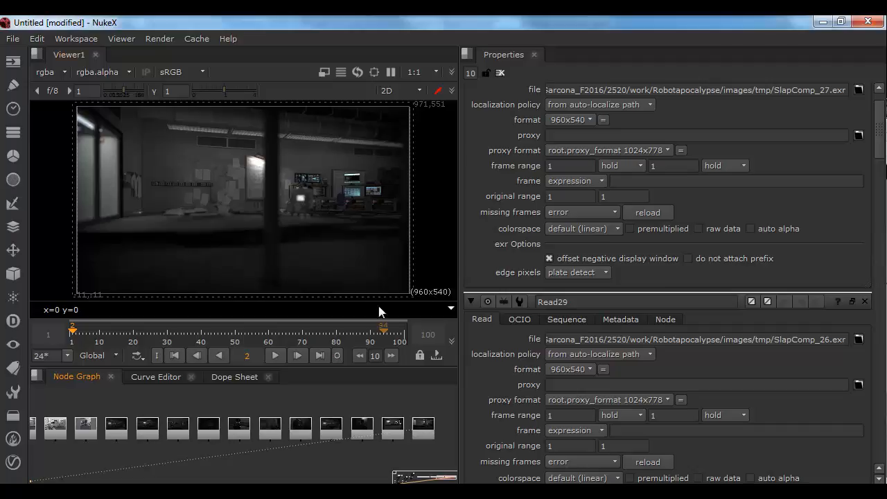
# Step: Examine the ceiling lights, whiteboard and glowing monitors in SlapComp_27.exr
pyautogui.scroll(5, 327, 204)
pyautogui.moveTo(365, 244); pyautogui.dragTo(442, 326, button='middle')
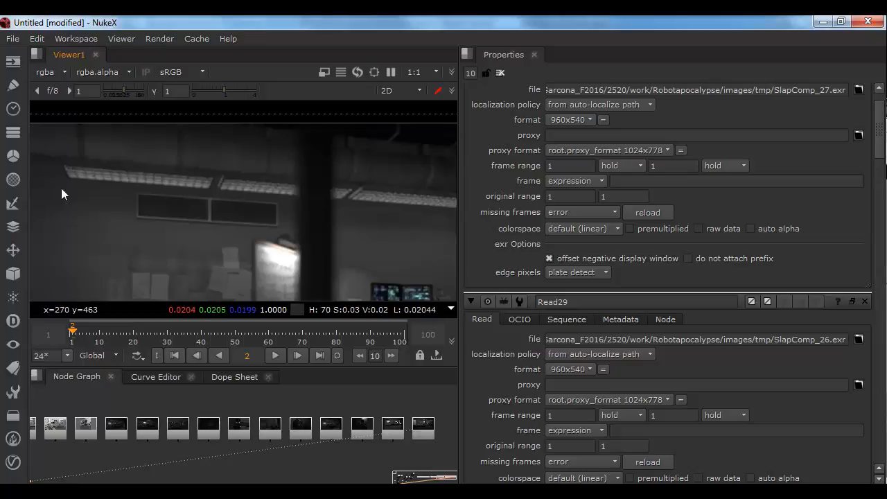
pyautogui.scroll(-3, 172, 224)
pyautogui.moveTo(255, 251); pyautogui.dragTo(217, 165, button='middle')
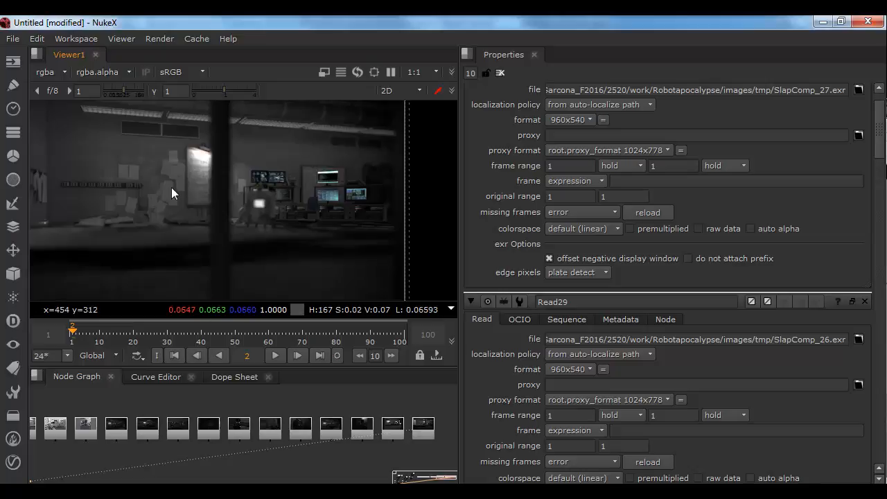
# Step: View the dark lab render Read nodes one after another in the viewer, working backward along the row
pyautogui.moveTo(171, 187); pyautogui.dragTo(244, 200, button='middle')
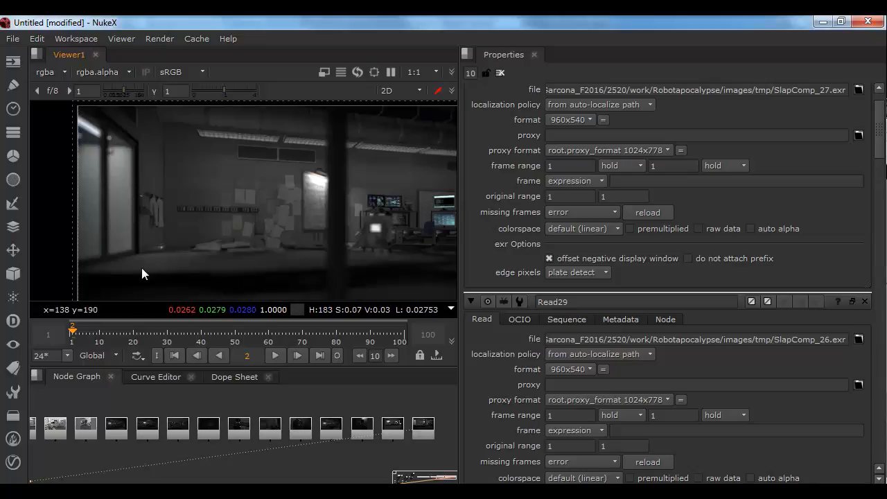
pyautogui.keyDown('ctrl'); pyautogui.keyDown('shift'); pyautogui.click(401, 426); pyautogui.keyUp('shift'); pyautogui.keyUp('ctrl')
pyautogui.keyDown('ctrl'); pyautogui.keyDown('shift'); pyautogui.click(364, 426); pyautogui.keyUp('shift'); pyautogui.keyUp('ctrl')
pyautogui.keyDown('ctrl'); pyautogui.keyDown('shift'); pyautogui.click(336, 430); pyautogui.keyUp('shift'); pyautogui.keyUp('ctrl')
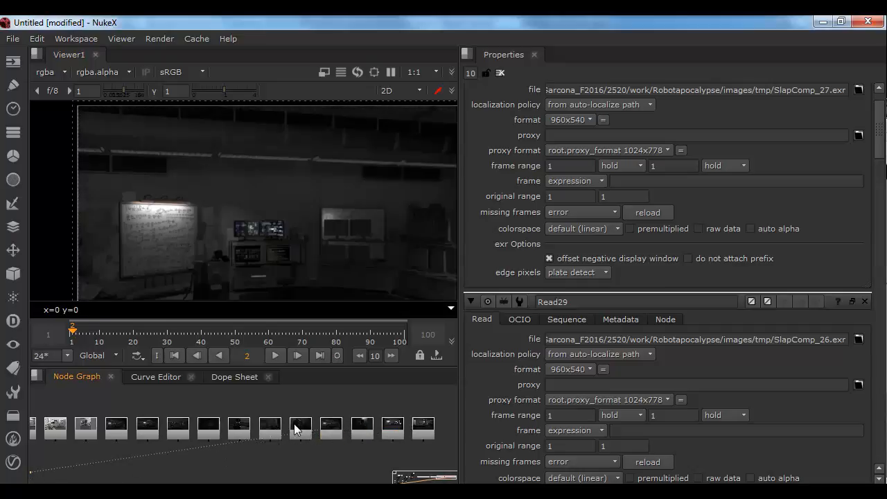
pyautogui.keyDown('ctrl'); pyautogui.keyDown('shift'); pyautogui.click(295, 430); pyautogui.keyUp('shift'); pyautogui.keyUp('ctrl')
pyautogui.keyDown('ctrl'); pyautogui.keyDown('shift'); pyautogui.click(267, 431); pyautogui.keyUp('shift'); pyautogui.keyUp('ctrl')
pyautogui.keyDown('ctrl'); pyautogui.keyDown('shift'); pyautogui.click(239, 431); pyautogui.keyUp('shift'); pyautogui.keyUp('ctrl')
pyautogui.keyDown('ctrl'); pyautogui.keyDown('shift'); pyautogui.click(209, 430); pyautogui.keyUp('shift'); pyautogui.keyUp('ctrl')
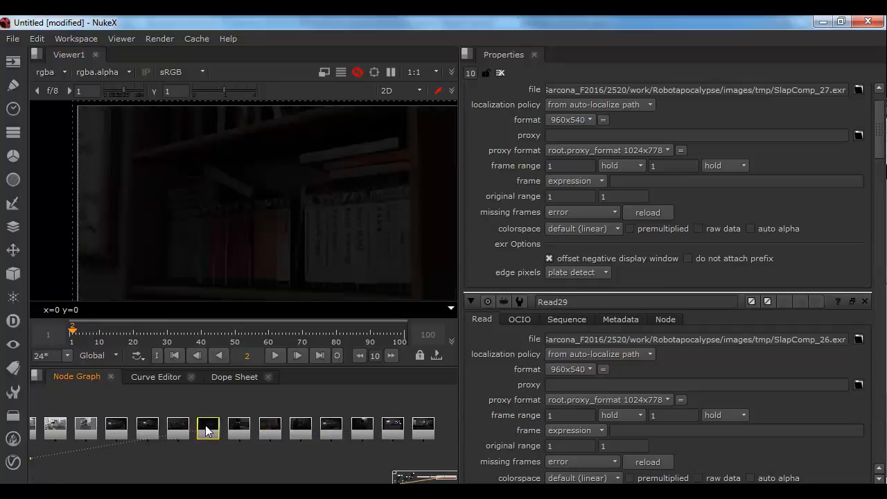
pyautogui.keyDown('ctrl'); pyautogui.keyDown('shift'); pyautogui.click(118, 430); pyautogui.keyUp('shift'); pyautogui.keyUp('ctrl')
pyautogui.keyDown('ctrl'); pyautogui.keyDown('shift'); pyautogui.click(147, 430); pyautogui.keyUp('shift'); pyautogui.keyUp('ctrl')
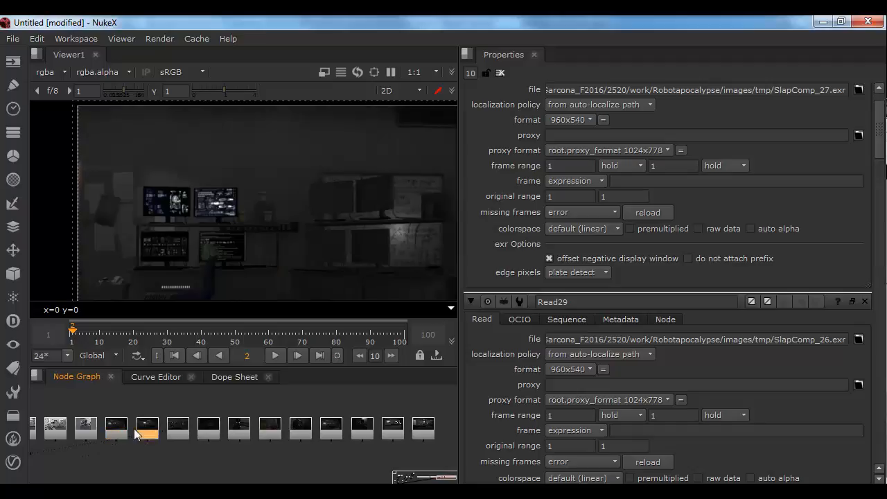
pyautogui.keyDown('ctrl'); pyautogui.keyDown('shift'); pyautogui.click(117, 429); pyautogui.keyUp('shift'); pyautogui.keyUp('ctrl')
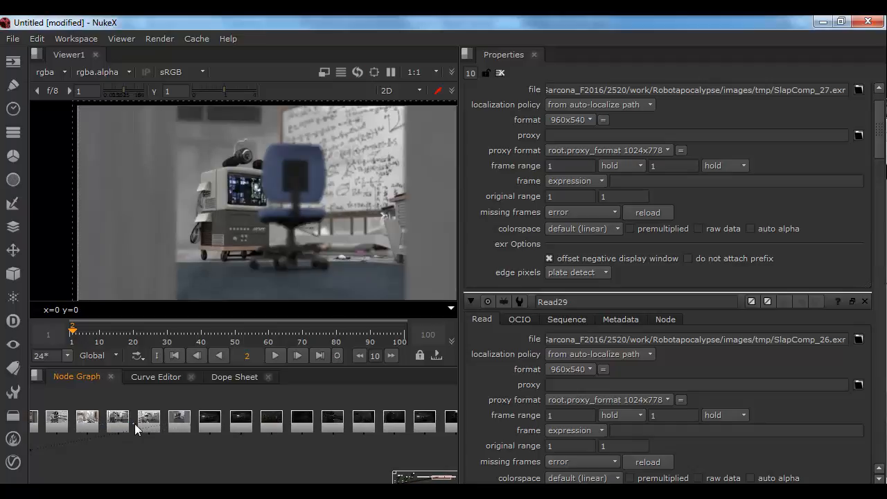
# Step: Compare the brightly lit lab render Read nodes in the viewer, ending with the untextured pale green one
pyautogui.keyDown('ctrl'); pyautogui.keyDown('shift'); pyautogui.moveTo(76, 400); pyautogui.dragTo(144, 431); pyautogui.keyUp('shift'); pyautogui.keyUp('ctrl')
pyautogui.keyDown('ctrl'); pyautogui.keyDown('shift'); pyautogui.click(119, 416); pyautogui.keyUp('shift'); pyautogui.keyUp('ctrl')
pyautogui.keyDown('ctrl'); pyautogui.keyDown('shift'); pyautogui.click(95, 420); pyautogui.keyUp('shift'); pyautogui.keyUp('ctrl')
pyautogui.moveTo(91, 407); pyautogui.dragTo(228, 415, button='middle')
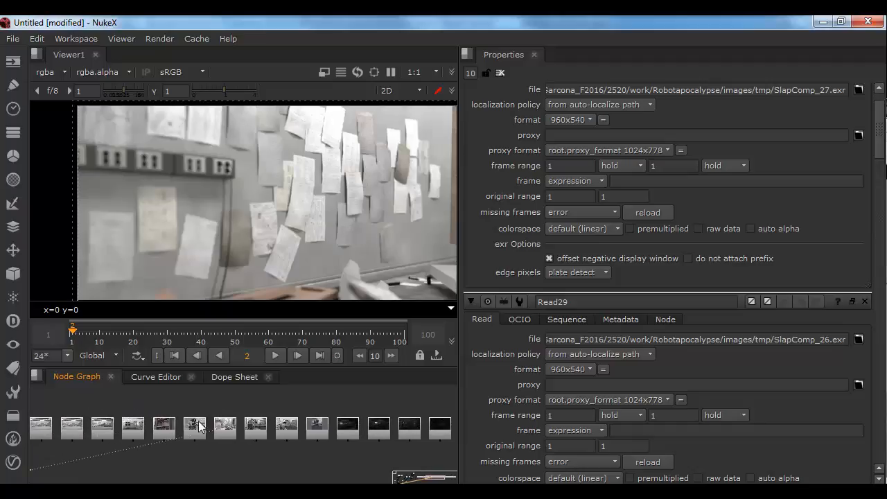
pyautogui.keyDown('ctrl'); pyautogui.keyDown('shift'); pyautogui.click(195, 423); pyautogui.keyUp('shift'); pyautogui.keyUp('ctrl')
pyautogui.keyDown('ctrl'); pyautogui.keyDown('shift'); pyautogui.click(164, 426); pyautogui.keyUp('shift'); pyautogui.keyUp('ctrl')
pyautogui.keyDown('ctrl'); pyautogui.keyDown('shift'); pyautogui.click(136, 427); pyautogui.keyUp('shift'); pyautogui.keyUp('ctrl')
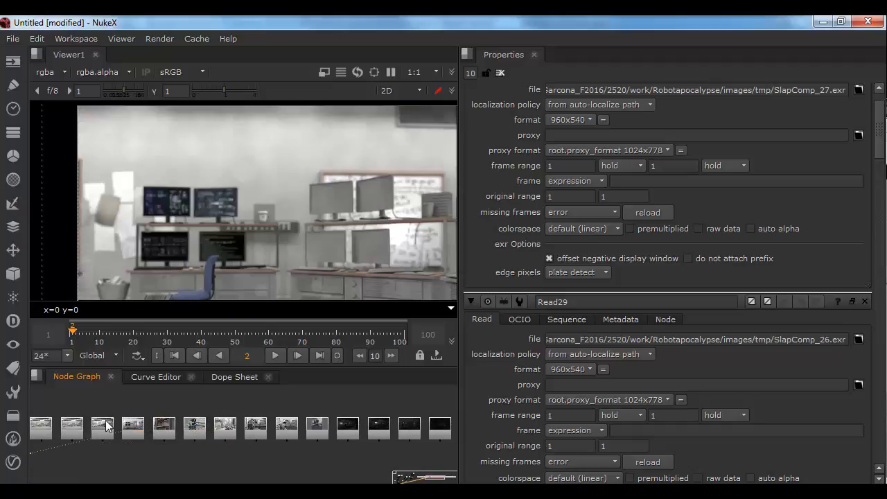
pyautogui.keyDown('ctrl'); pyautogui.keyDown('shift'); pyautogui.click(102, 428); pyautogui.keyUp('shift'); pyautogui.keyUp('ctrl')
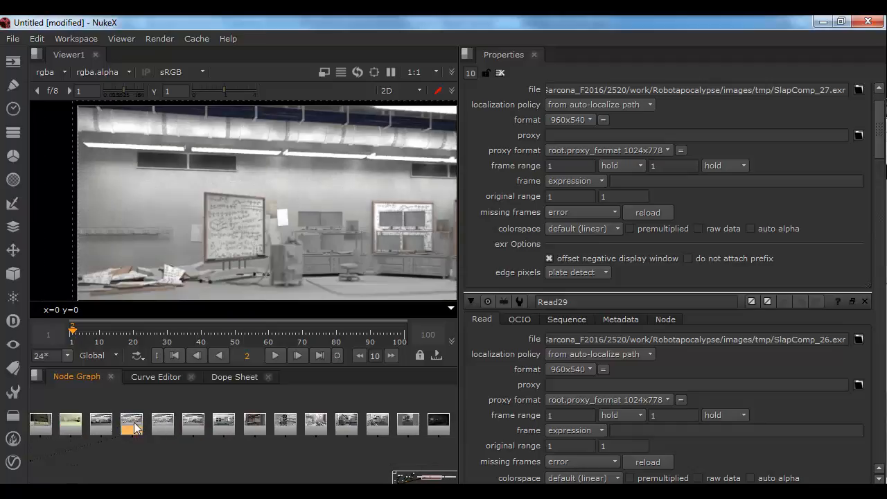
pyautogui.keyDown('ctrl'); pyautogui.keyDown('shift'); pyautogui.click(132, 427); pyautogui.keyUp('shift'); pyautogui.keyUp('ctrl')
pyautogui.keyDown('ctrl'); pyautogui.keyDown('shift'); pyautogui.click(102, 428); pyautogui.keyUp('shift'); pyautogui.keyUp('ctrl')
pyautogui.keyDown('ctrl'); pyautogui.keyDown('shift'); pyautogui.click(72, 427); pyautogui.keyUp('shift'); pyautogui.keyUp('ctrl')
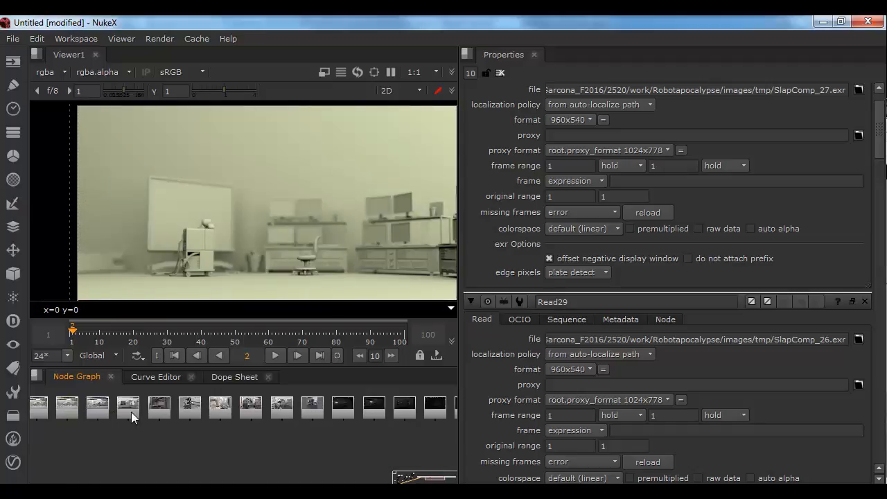
pyautogui.press('r')
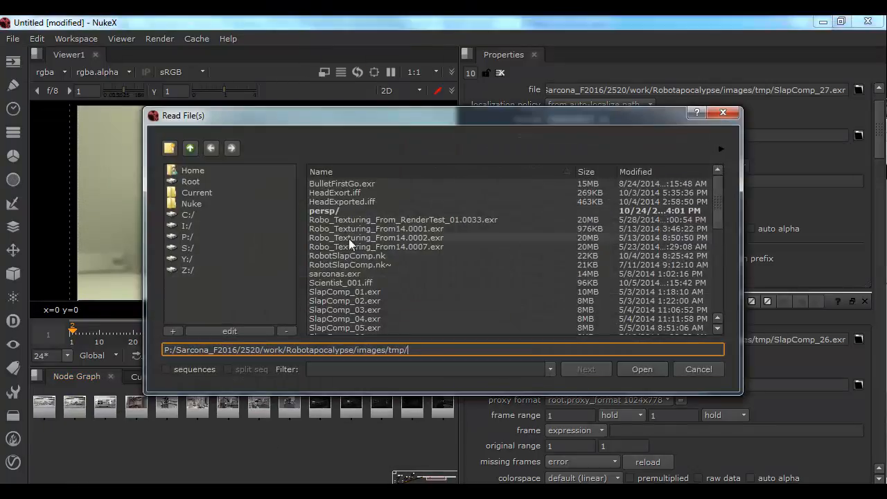
pyautogui.doubleClick(344, 211)
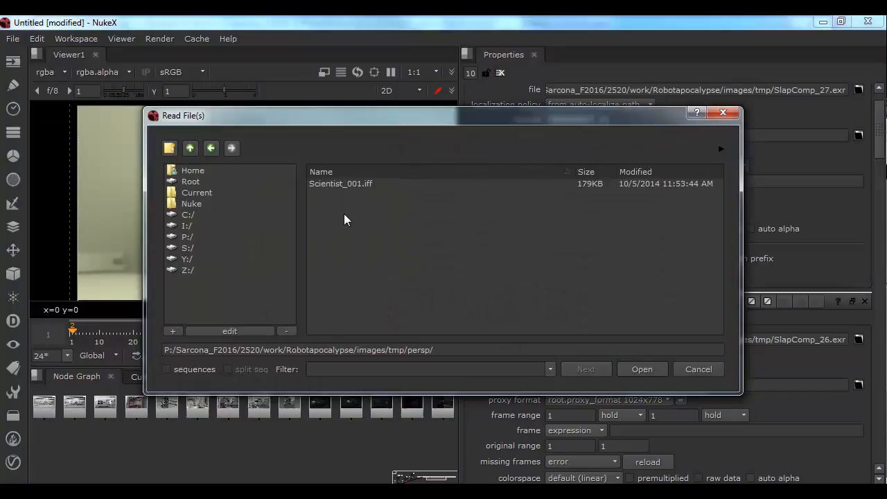
pyautogui.doubleClick(364, 183)
pyautogui.press('1')
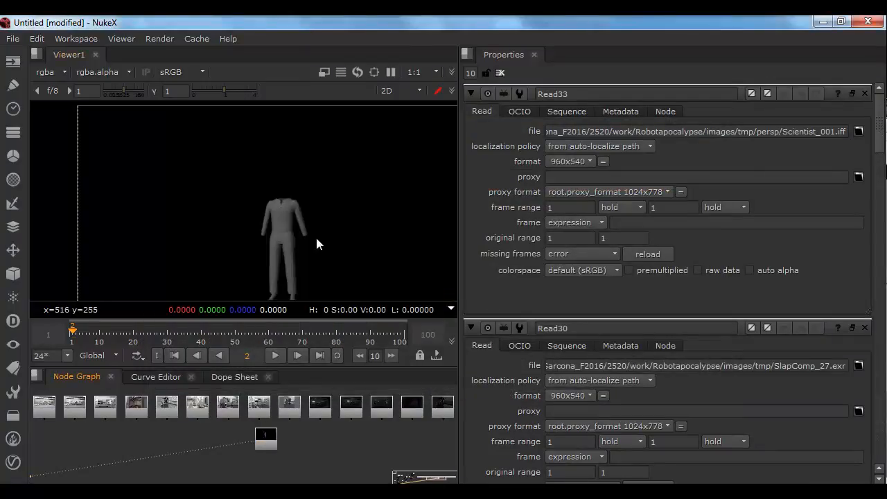
pyautogui.click(265, 437)
pyautogui.press('Delete')
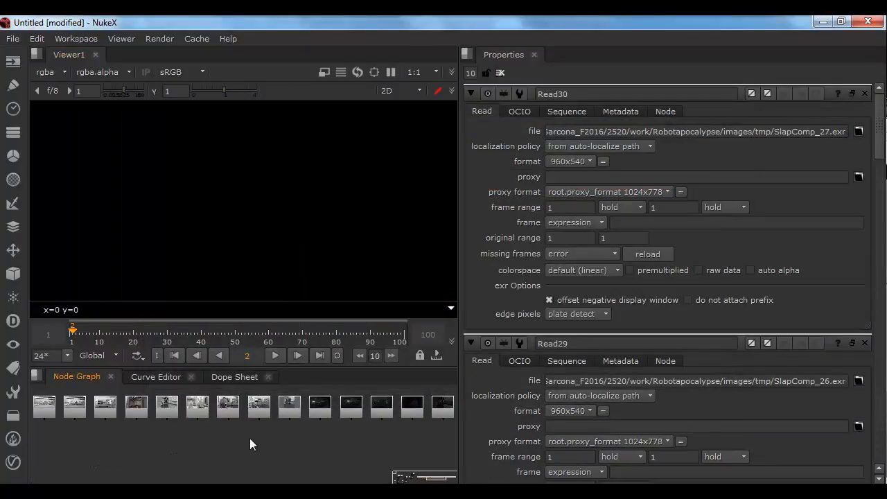
# Step: Load TestRender_Persp.0021.exr from the images/tmp folder, inspect the full frame in the viewer, and delete its Read node
pyautogui.press('r')
pyautogui.click(190, 147)
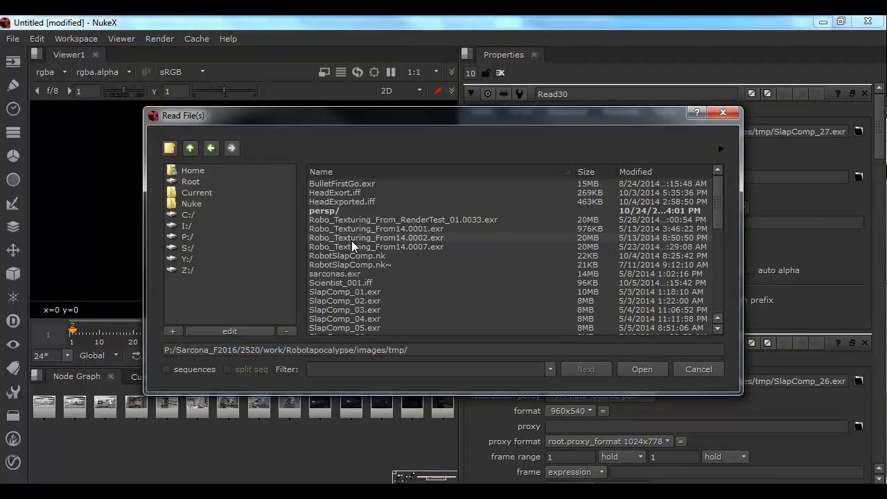
pyautogui.scroll(-9, 358, 282)
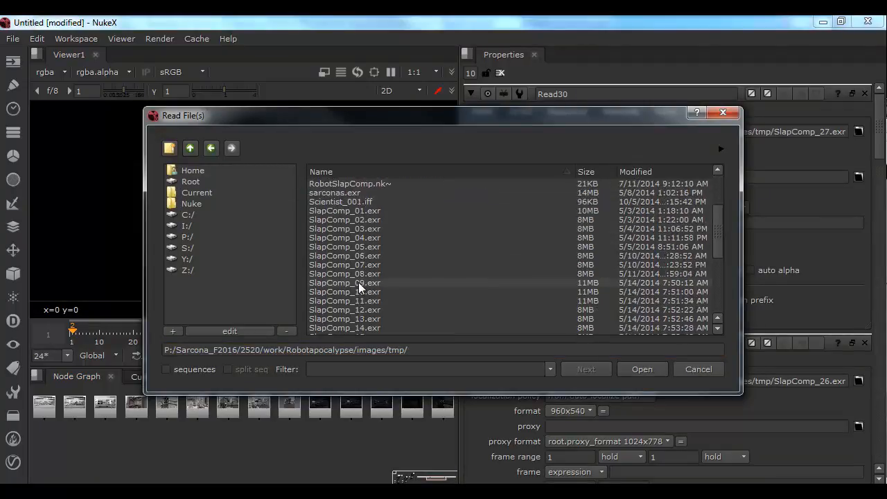
pyautogui.doubleClick(359, 301)
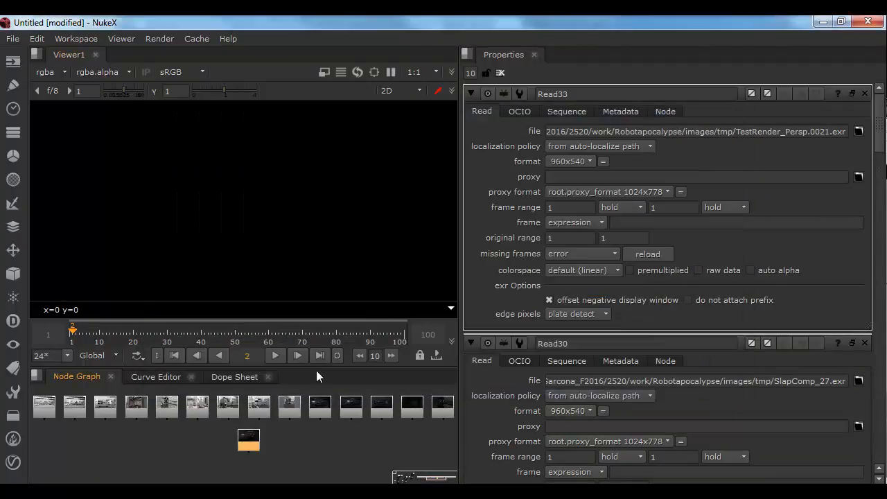
pyautogui.press('1')
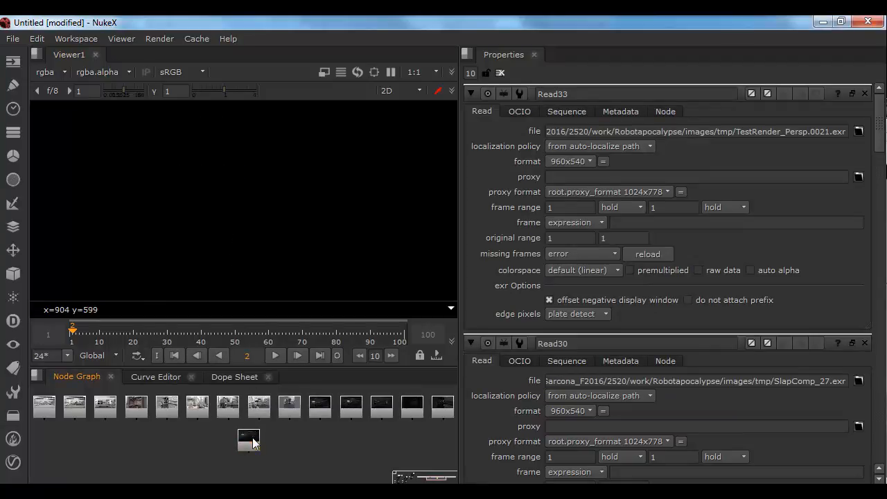
pyautogui.scroll(-5, 287, 241)
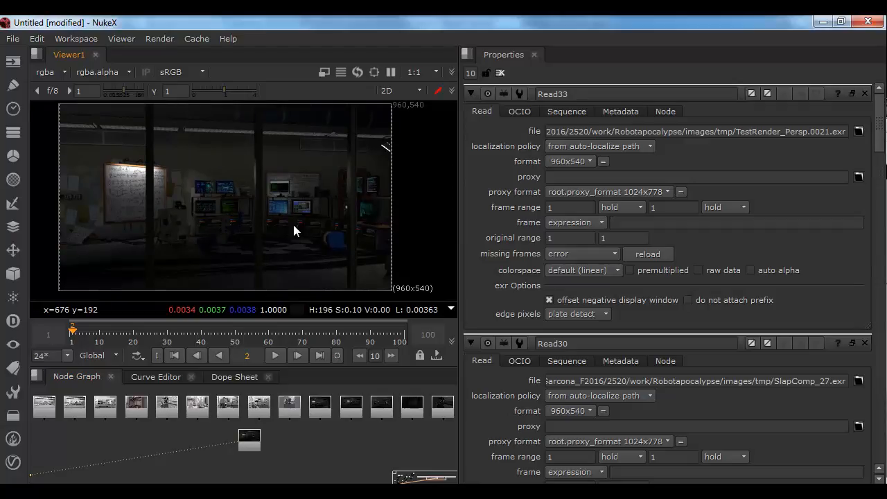
pyautogui.press('Delete')
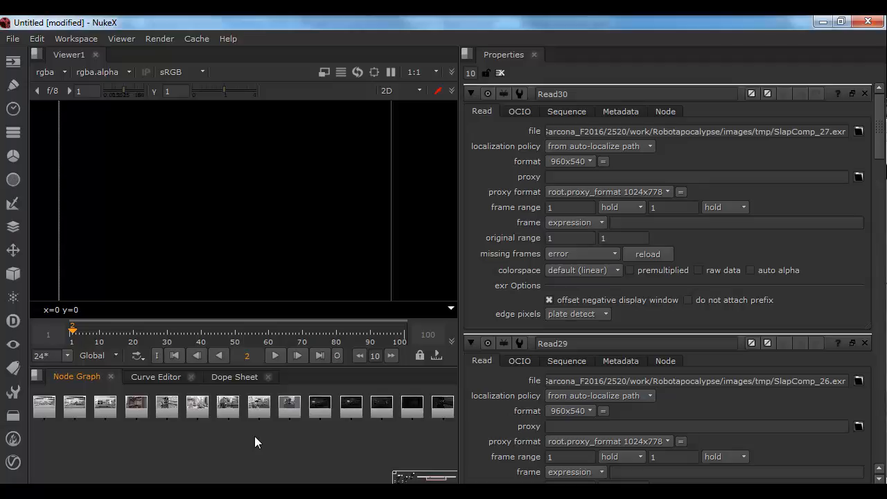
# Step: Switch to Maya, review the mental ray render passes in the scene render settings, and close the settings window
pyautogui.hotkey('alt', 'Tab')
pyautogui.hotkey('alt', 'Tab')
pyautogui.hotkey('alt', 'Tab')
pyautogui.hotkey('alt', 'Tab')
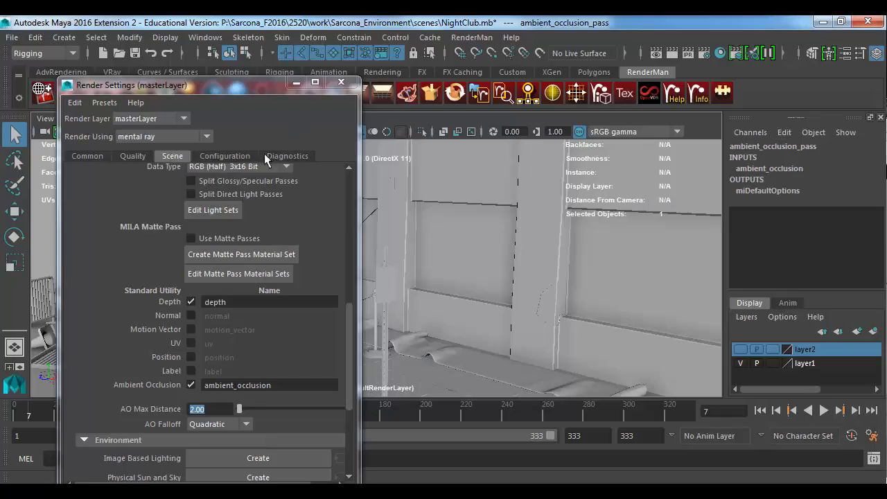
pyautogui.scroll(2, 214, 348)
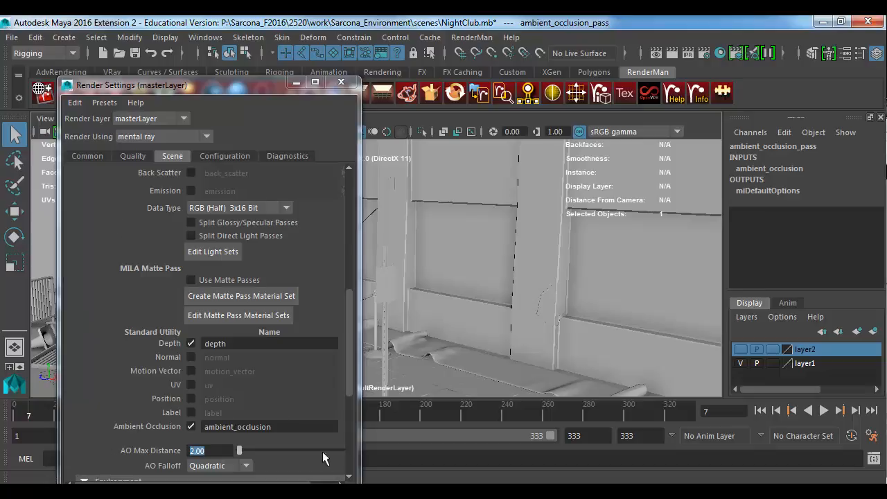
pyautogui.scroll(6, 156, 347)
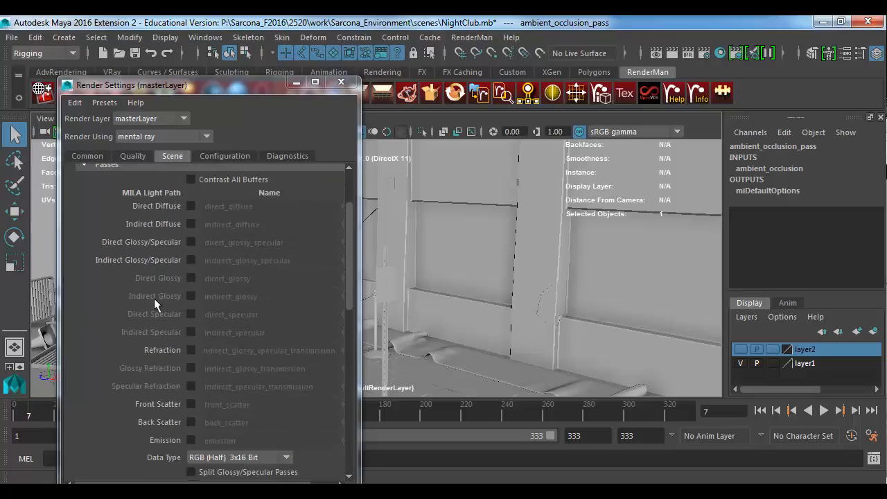
pyautogui.scroll(-7, 178, 388)
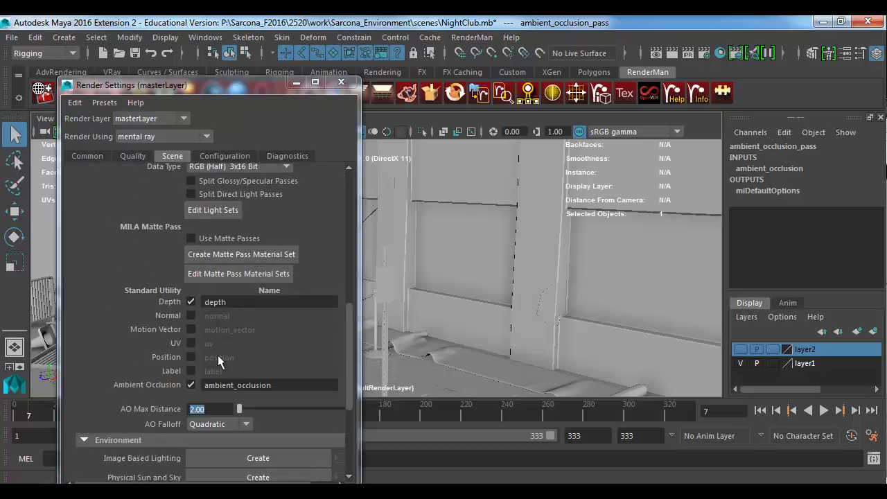
pyautogui.click(342, 82)
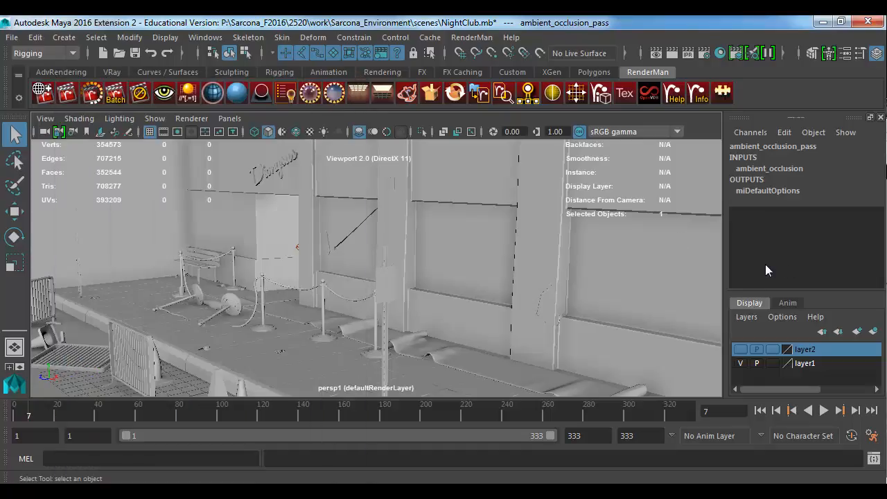
# Step: Select all the nightclub scene geometry together with the lights above it
pyautogui.keyDown('alt'); pyautogui.moveTo(563, 289); pyautogui.dragTo(292, 251, button='right'); pyautogui.keyUp('alt')
pyautogui.keyDown('alt'); pyautogui.moveTo(292, 250); pyautogui.dragTo(347, 235); pyautogui.keyUp('alt')
pyautogui.moveTo(190, 217); pyautogui.dragTo(610, 295)
pyautogui.keyDown('alt'); pyautogui.moveTo(455, 256); pyautogui.dragTo(365, 278); pyautogui.keyUp('alt')
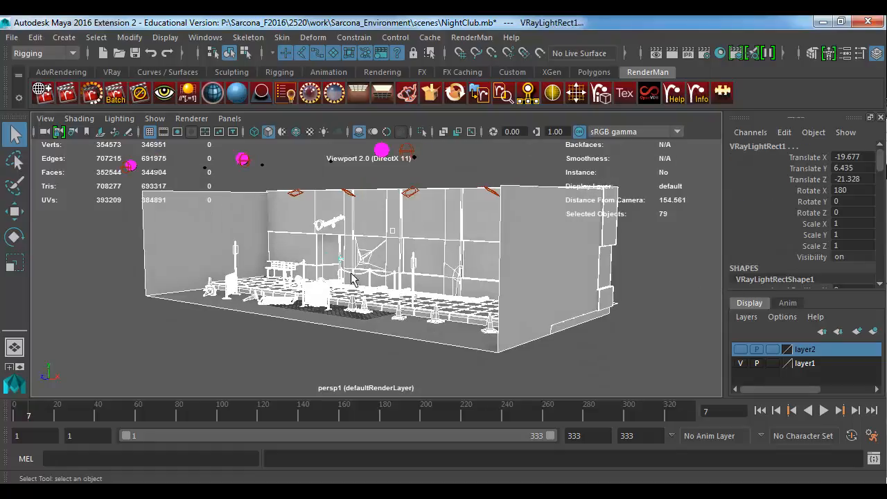
pyautogui.keyDown('alt'); pyautogui.moveTo(365, 279); pyautogui.dragTo(512, 275, button='right'); pyautogui.keyUp('alt')
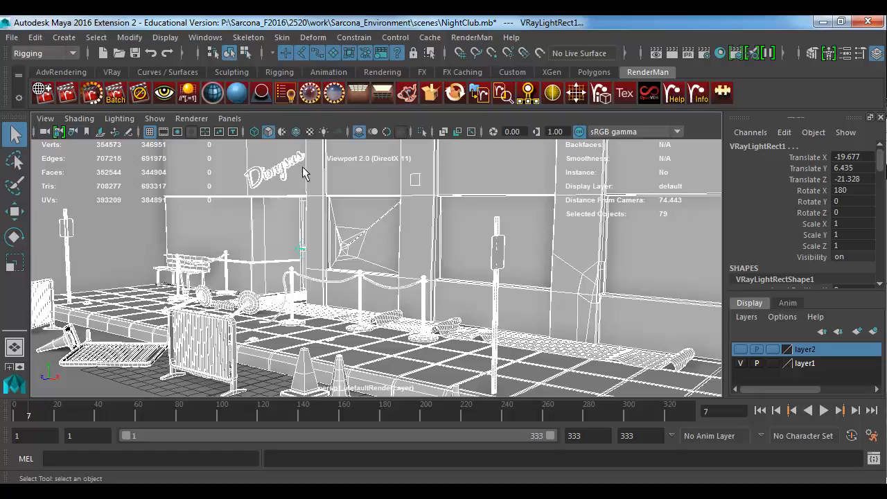
# Step: Open the Render Setup editor and move its window so all of it is accessible
pyautogui.click(205, 36)
pyautogui.moveTo(243, 84)
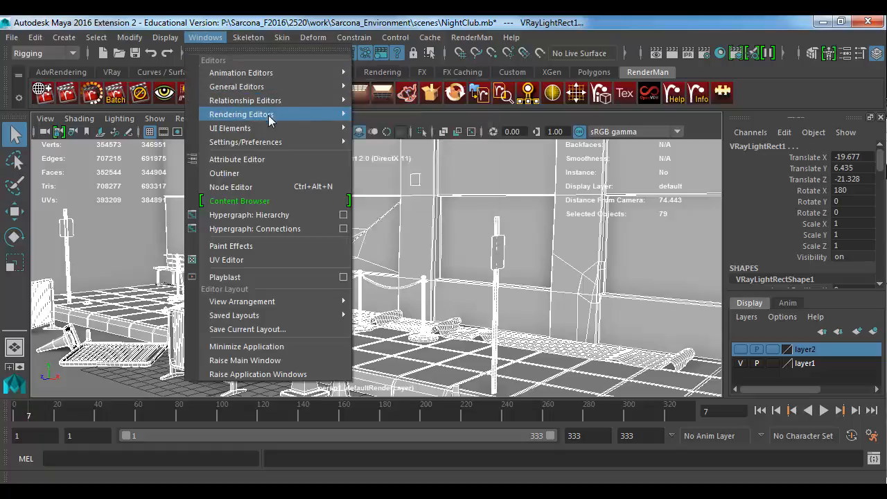
pyautogui.moveTo(267, 114)
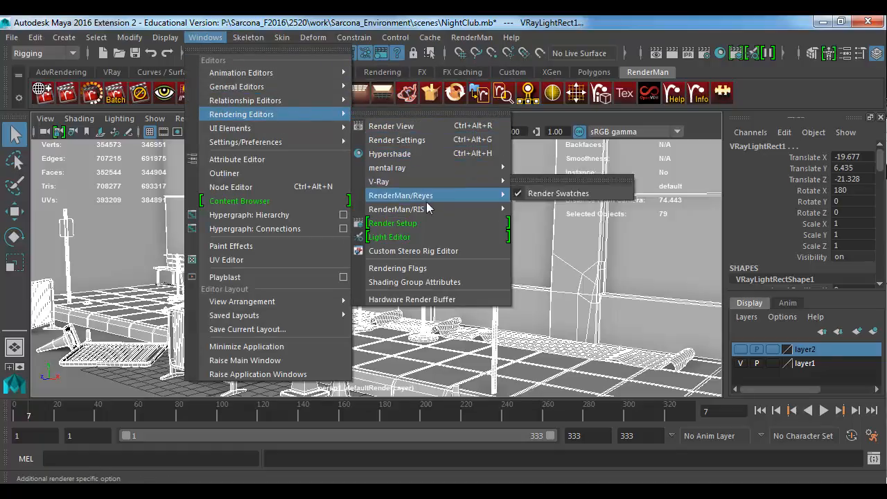
pyautogui.click(430, 229)
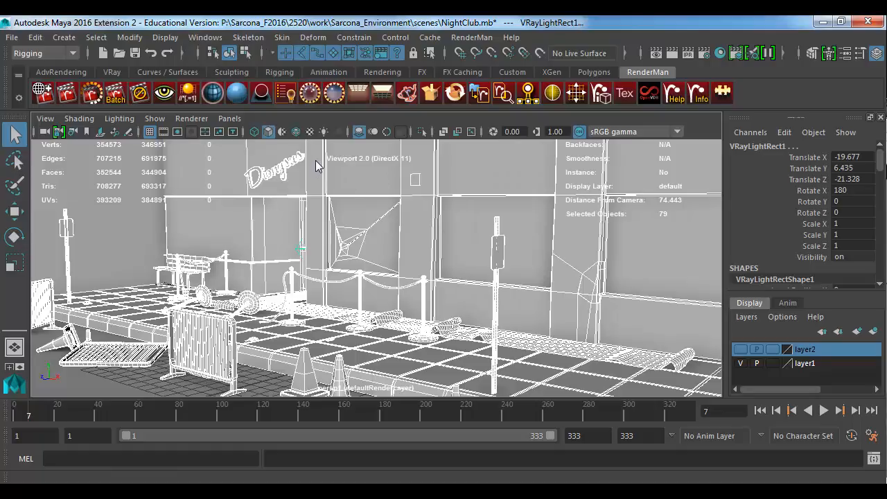
pyautogui.press('super+r')
pyautogui.click(280, 329)
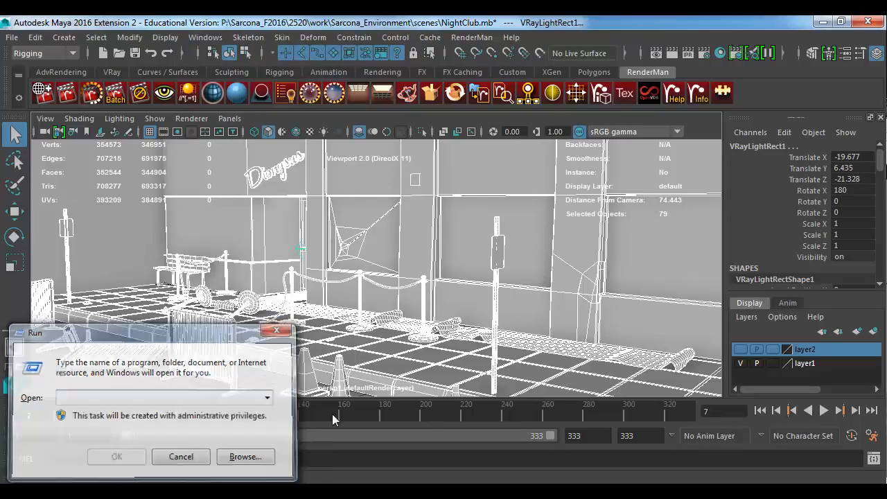
pyautogui.doubleClick(603, 112)
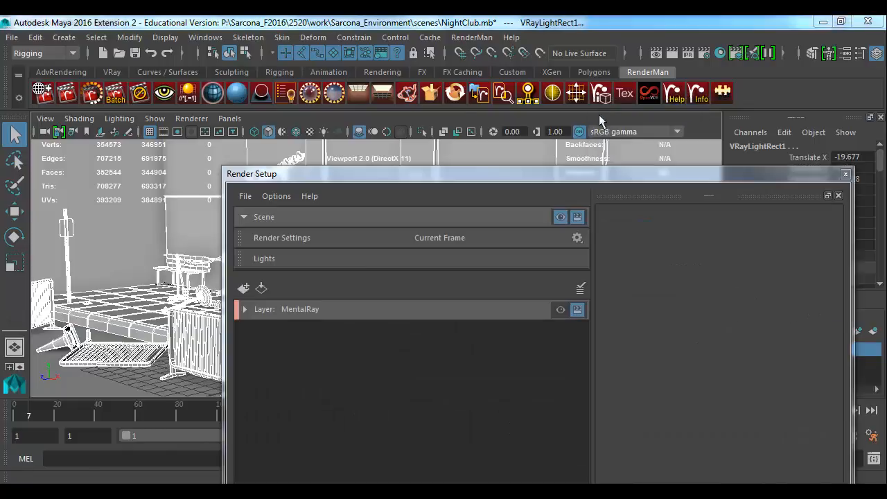
pyautogui.moveTo(319, 176); pyautogui.dragTo(149, 58)
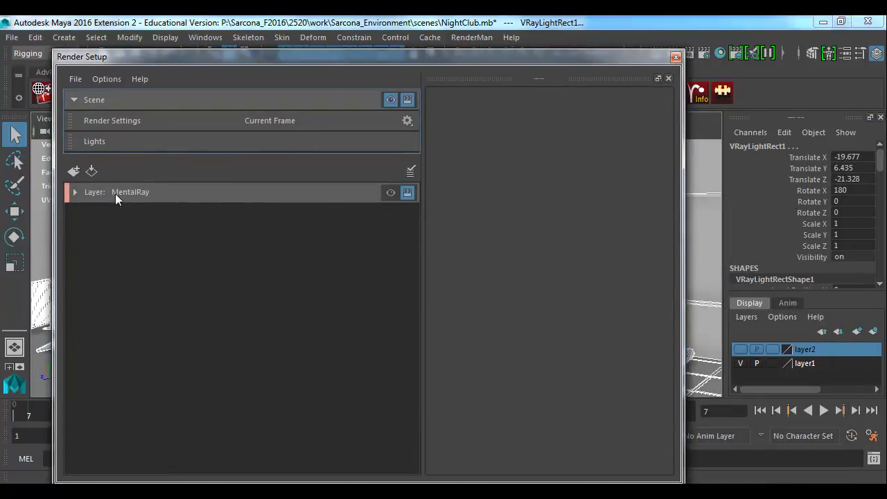
# Step: Delete the MentalRay render layer from the render setup
pyautogui.click(75, 191)
pyautogui.click(78, 193)
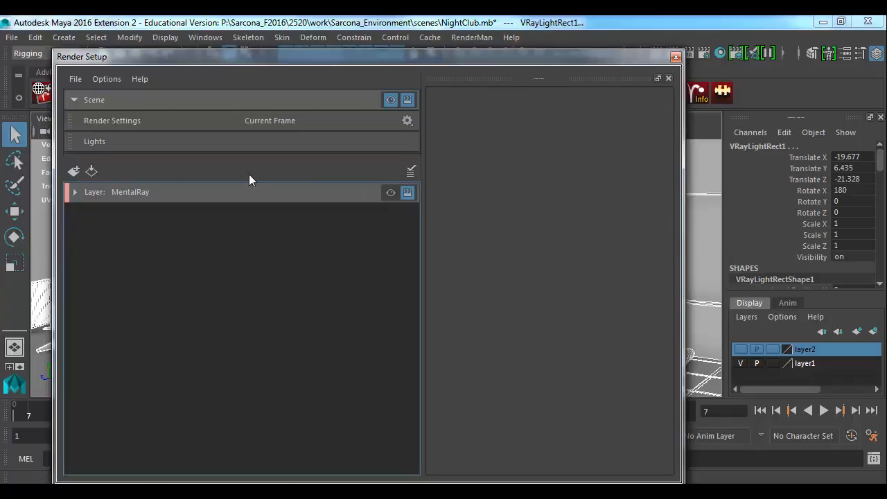
pyautogui.rightClick(98, 190)
pyautogui.click(146, 266)
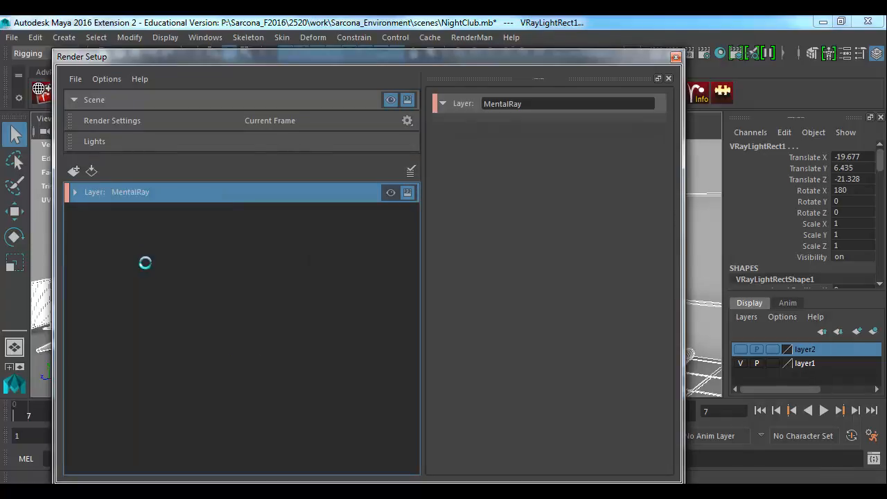
# Step: Create a new render layer and name it Incandescence
pyautogui.click(73, 171)
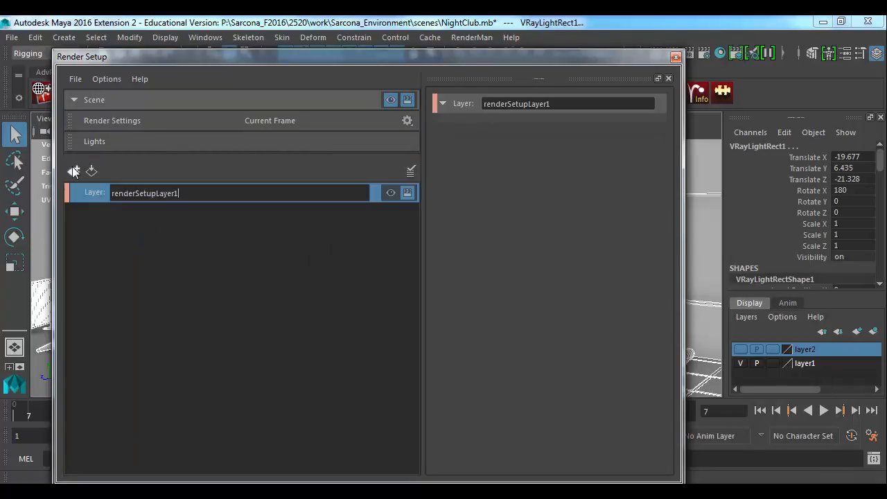
pyautogui.doubleClick(128, 192)
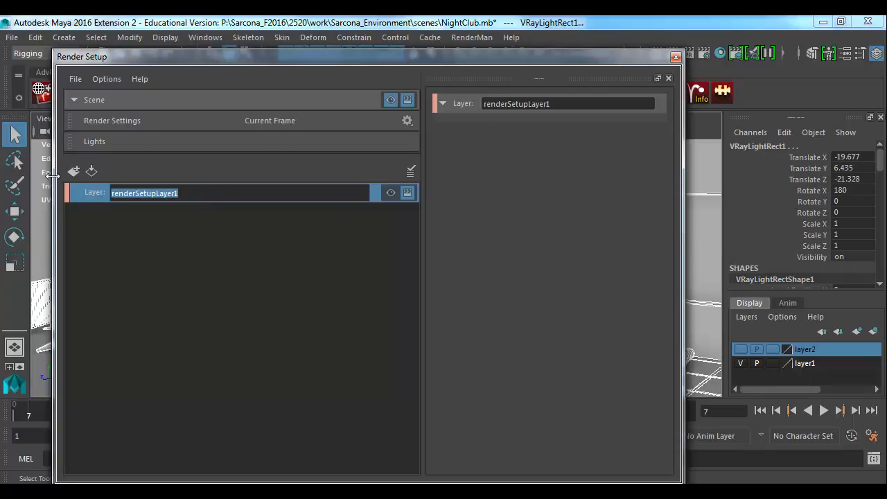
pyautogui.write('r')
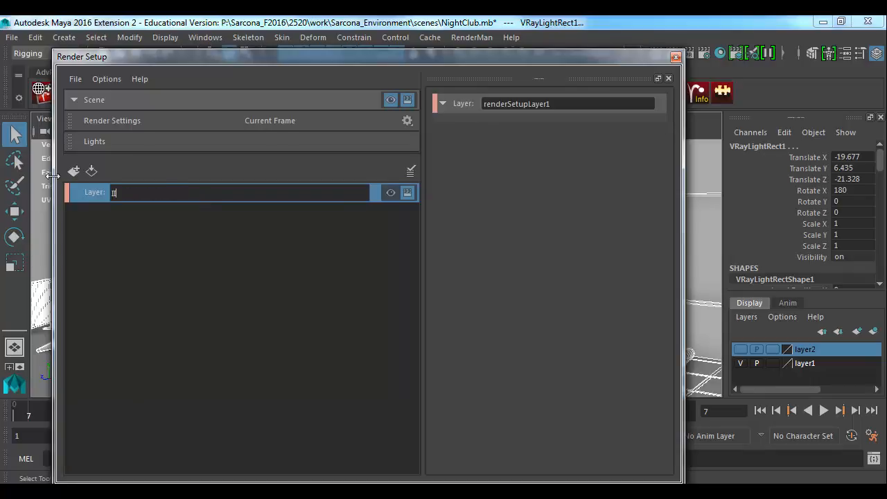
pyautogui.write('ncandescence')
pyautogui.press('Return')
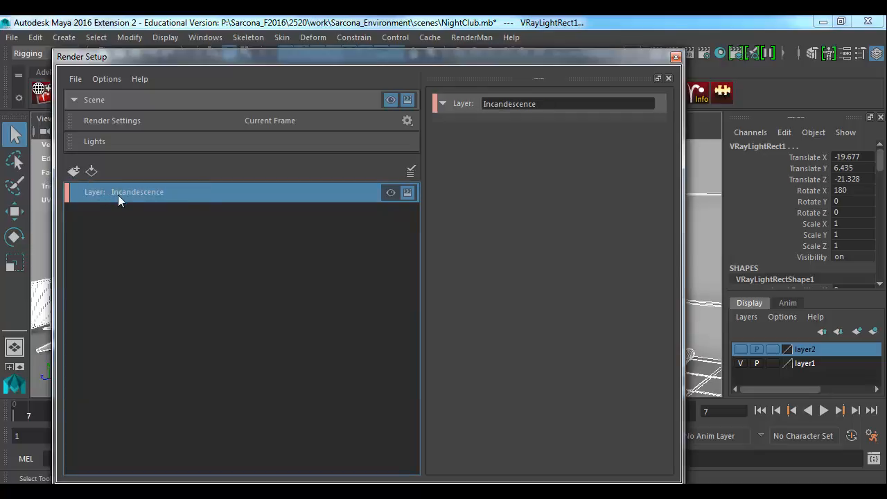
# Step: Create a collection named Items inside the Incandescence layer
pyautogui.rightClick(160, 201)
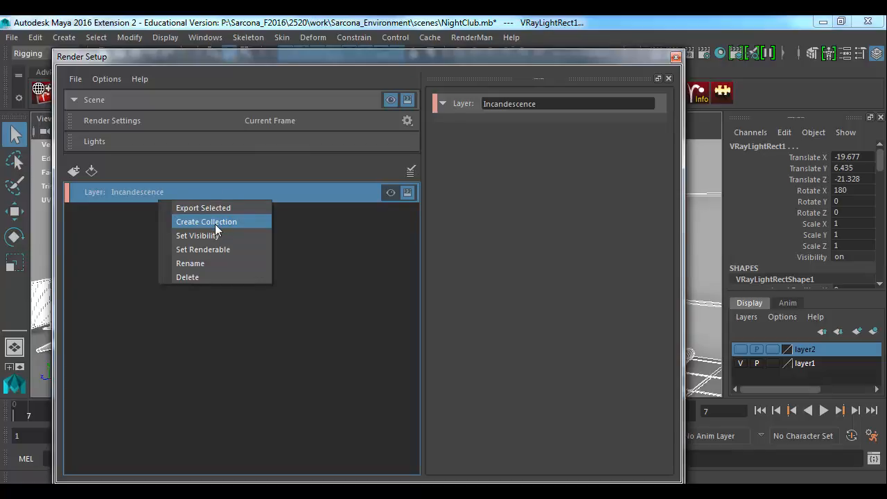
pyautogui.click(215, 223)
pyautogui.moveTo(212, 223); pyautogui.dragTo(104, 199)
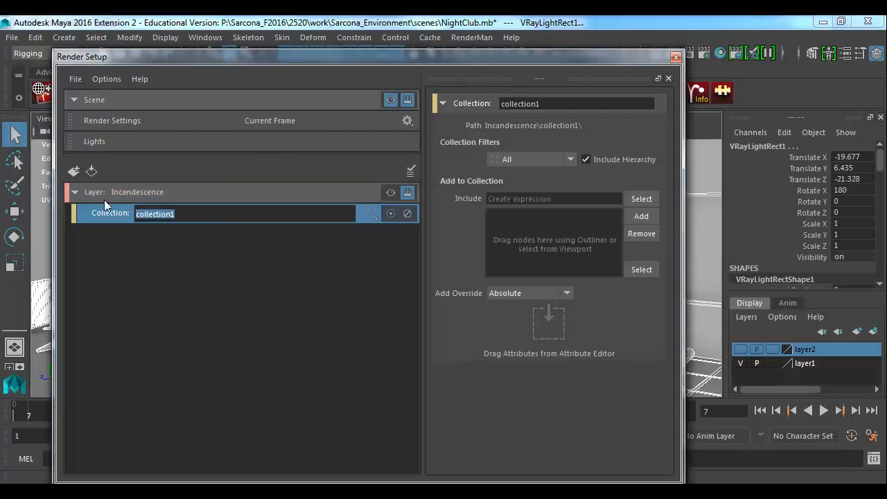
pyautogui.write('Items')
pyautogui.press('Return')
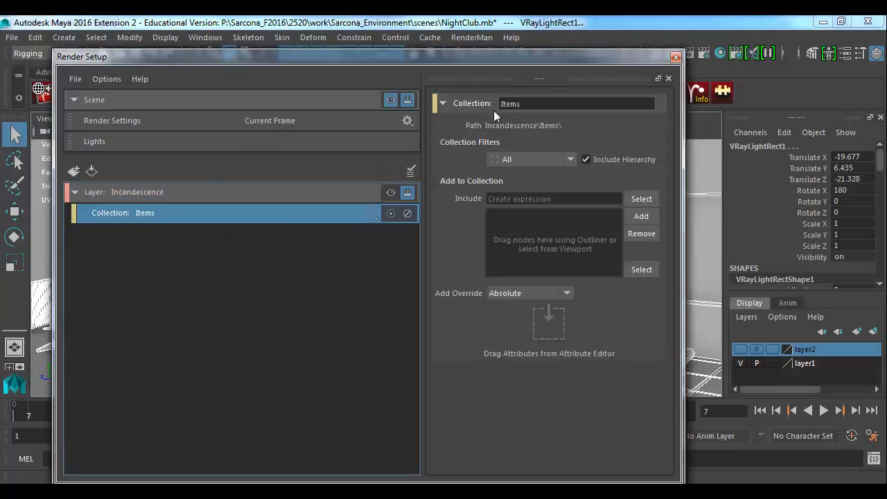
# Step: Open the Outliner and select every node from pPlane1 through the pCube107_vrayLightMeshProperties light-linking node
pyautogui.moveTo(510, 62); pyautogui.dragTo(624, 107)
pyautogui.click(205, 37)
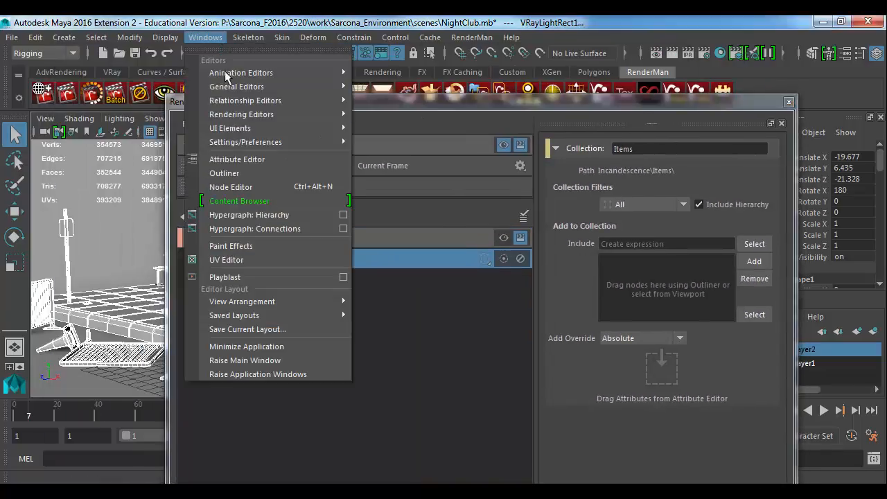
pyautogui.click(235, 173)
pyautogui.click(82, 175)
pyautogui.scroll(-15, 80, 216)
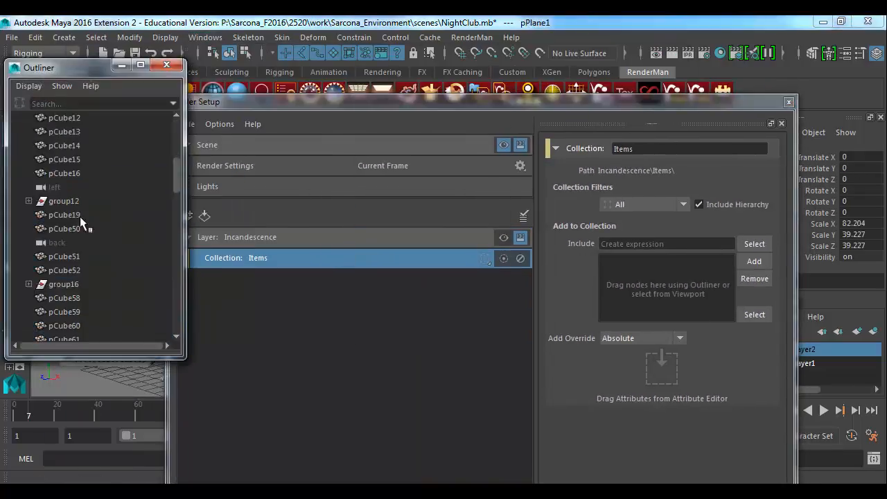
pyautogui.keyDown('shift'); pyautogui.click(95, 270); pyautogui.keyUp('shift')
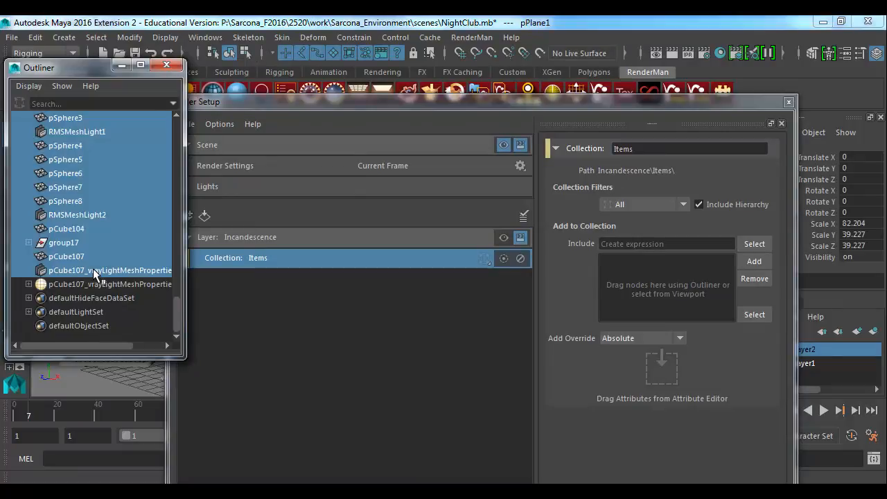
# Step: Remove VRayLightRect1 and the four VRayLightIES lights from the Outliner selection
pyautogui.scroll(3, 90, 236)
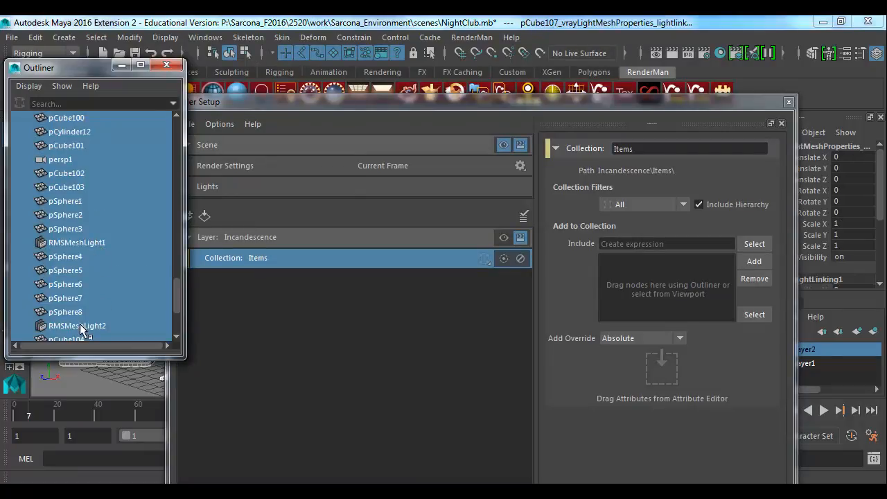
pyautogui.scroll(4, 84, 247)
pyautogui.scroll(4, 106, 231)
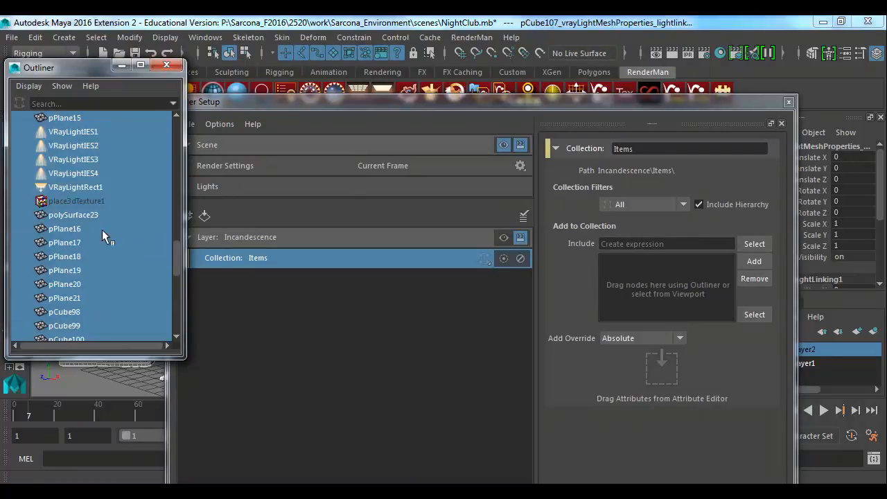
pyautogui.keyDown('ctrl'); pyautogui.click(93, 186); pyautogui.keyUp('ctrl')
pyautogui.keyDown('ctrl'); pyautogui.click(84, 172); pyautogui.keyUp('ctrl')
pyautogui.keyDown('ctrl'); pyautogui.click(83, 160); pyautogui.keyUp('ctrl')
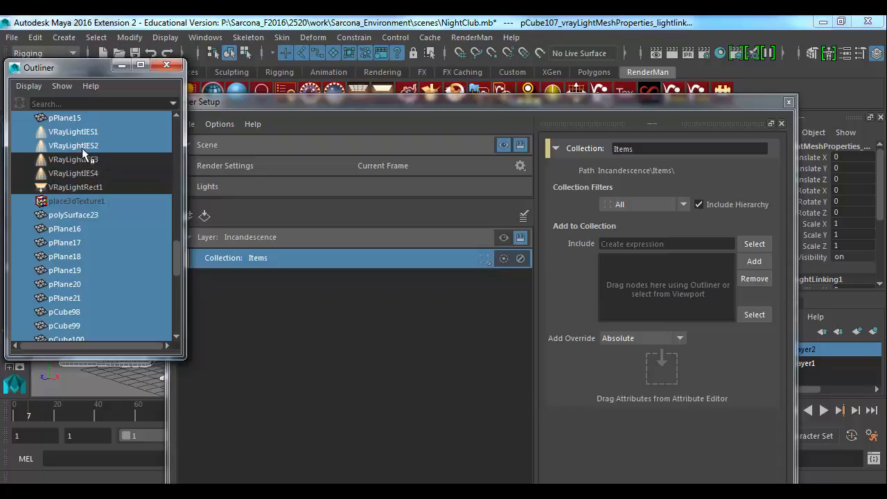
pyautogui.keyDown('ctrl'); pyautogui.click(82, 147); pyautogui.keyUp('ctrl')
pyautogui.keyDown('ctrl'); pyautogui.click(79, 133); pyautogui.keyUp('ctrl')
# Step: Remove VRayLightSphere1, VRayLightSphere2 and VRayLightSphere3 from the Outliner selection
pyautogui.scroll(8, 90, 167)
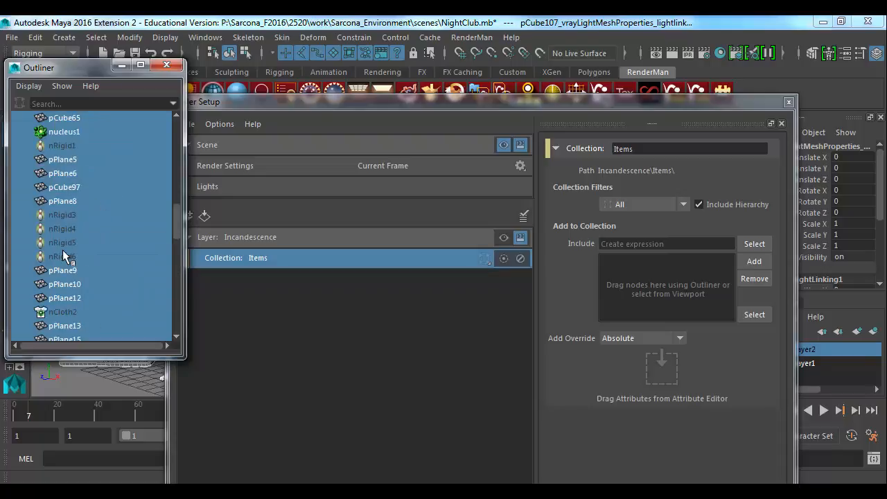
pyautogui.scroll(-4, 62, 251)
pyautogui.scroll(15, 66, 259)
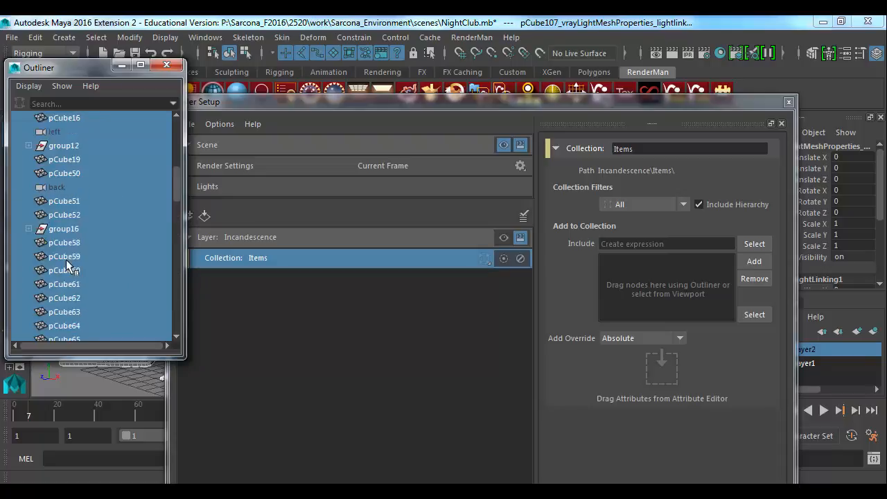
pyautogui.keyDown('ctrl'); pyautogui.click(84, 144); pyautogui.keyUp('ctrl')
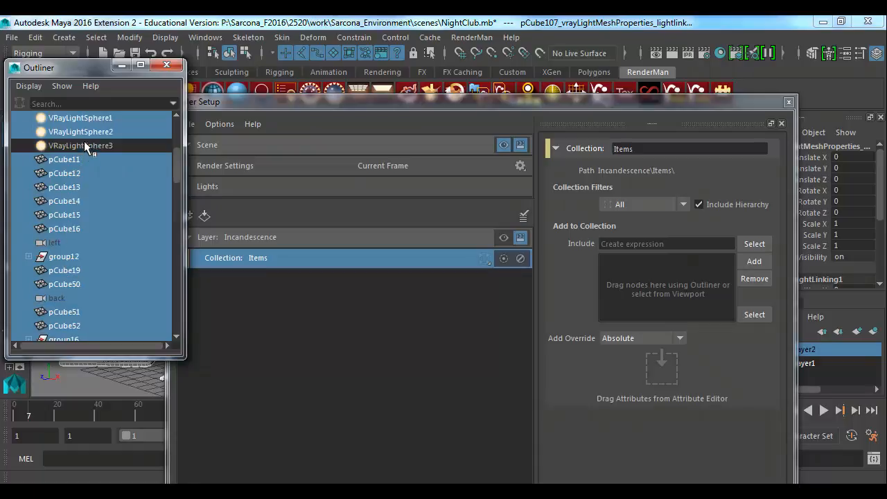
pyautogui.keyDown('ctrl'); pyautogui.click(82, 132); pyautogui.keyUp('ctrl')
pyautogui.keyDown('ctrl'); pyautogui.click(81, 120); pyautogui.keyUp('ctrl')
pyautogui.scroll(4, 87, 200)
pyautogui.scroll(2, 86, 200)
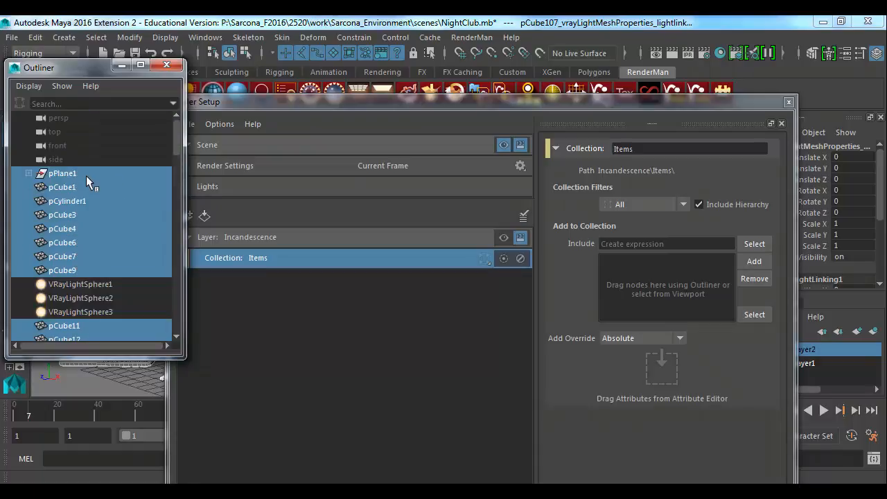
# Step: Add the selected nodes to the Items collection and make the Incandescence layer the visible one, closing the Attribute Editor
pyautogui.click(337, 108)
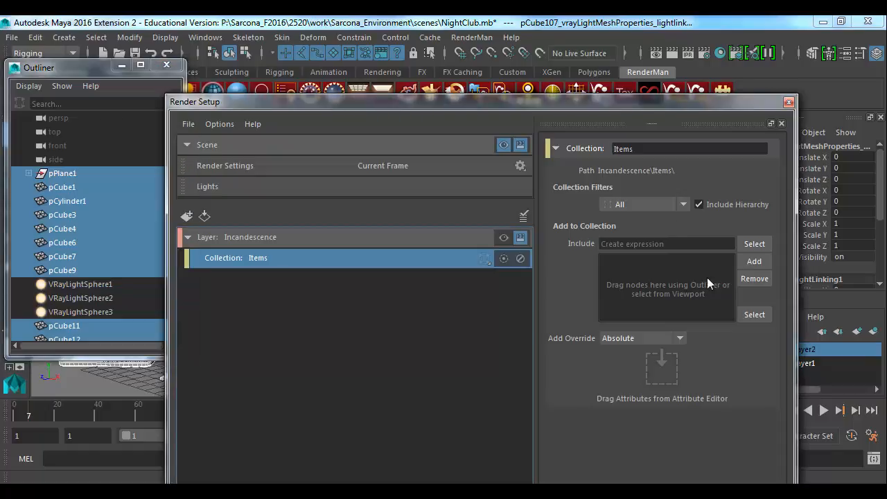
pyautogui.click(752, 261)
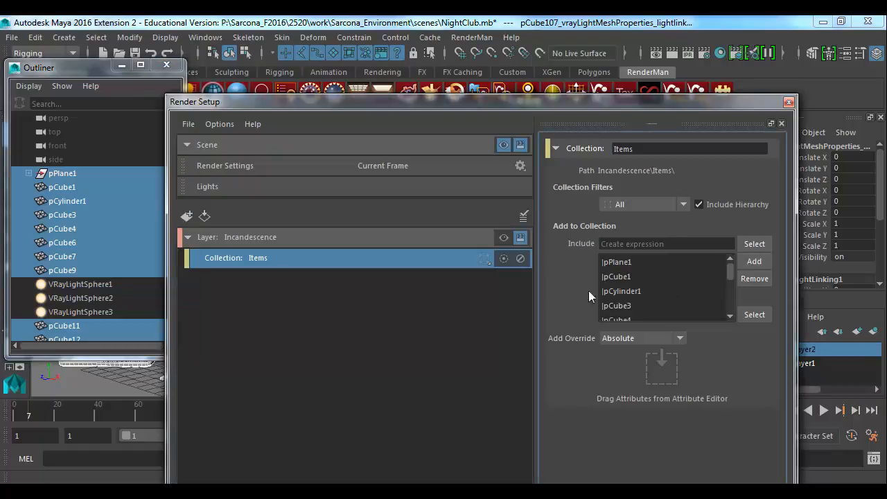
pyautogui.moveTo(456, 108); pyautogui.dragTo(334, 37)
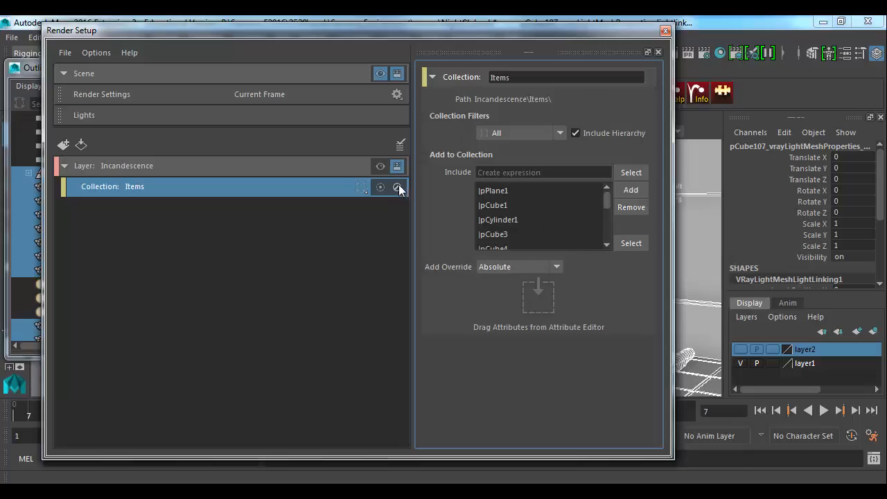
pyautogui.click(380, 169)
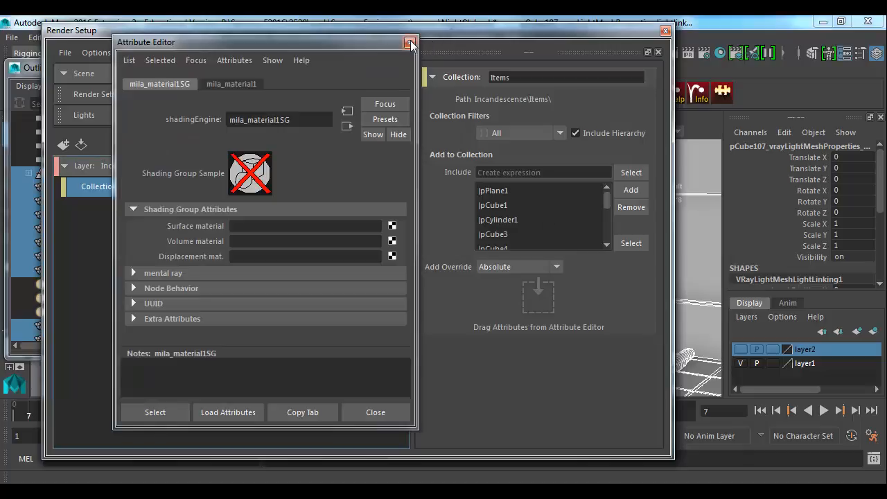
pyautogui.click(412, 39)
# Step: Exclude the facade's lettering sign from the selection and assign a new Maya Surface Shader with black out color to the remaining nightclub geometry
pyautogui.moveTo(413, 40); pyautogui.dragTo(450, 390)
pyautogui.scroll(-5, 219, 253)
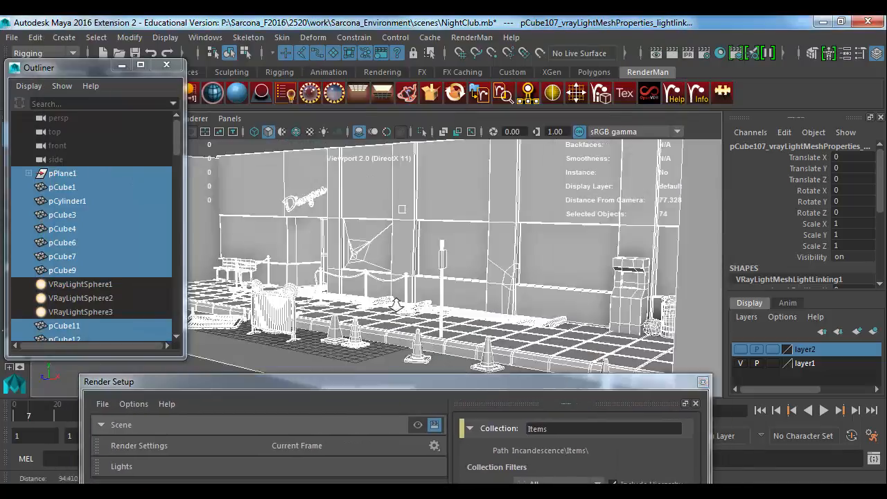
pyautogui.scroll(8, 218, 253)
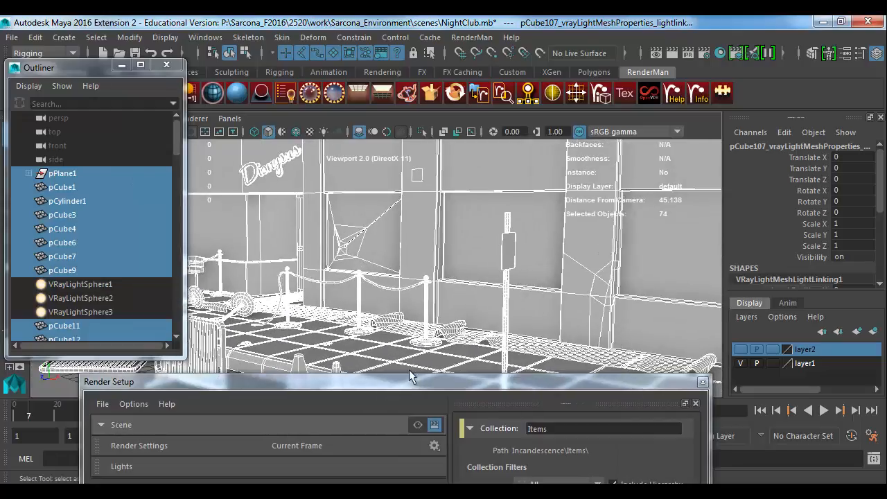
pyautogui.moveTo(407, 382); pyautogui.dragTo(613, 99)
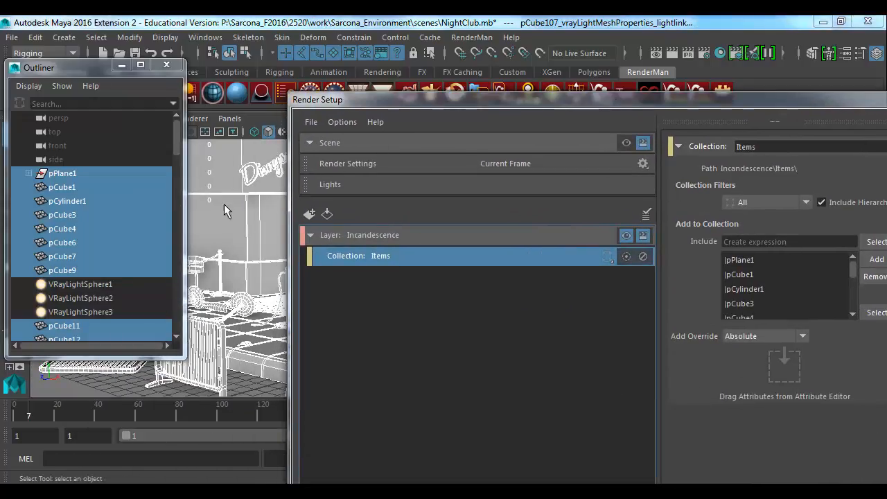
pyautogui.moveTo(359, 101); pyautogui.dragTo(211, 371)
pyautogui.scroll(-5, 416, 253)
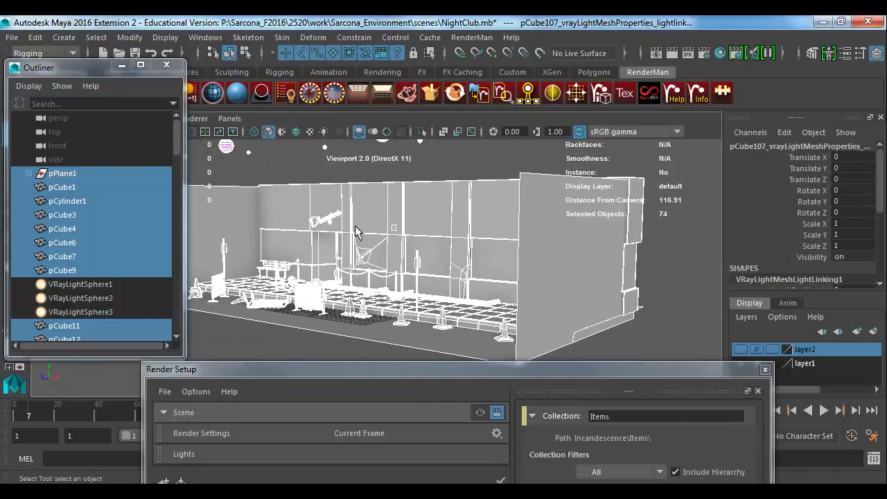
pyautogui.press('space')
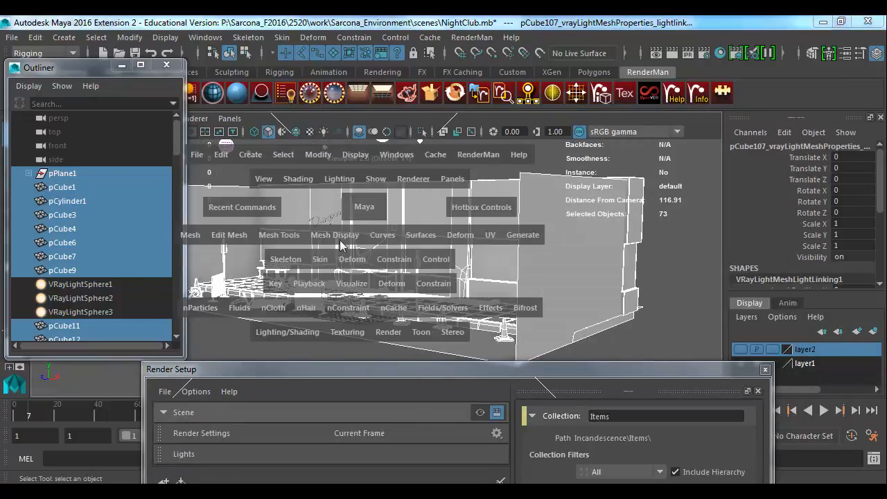
pyautogui.click(280, 331)
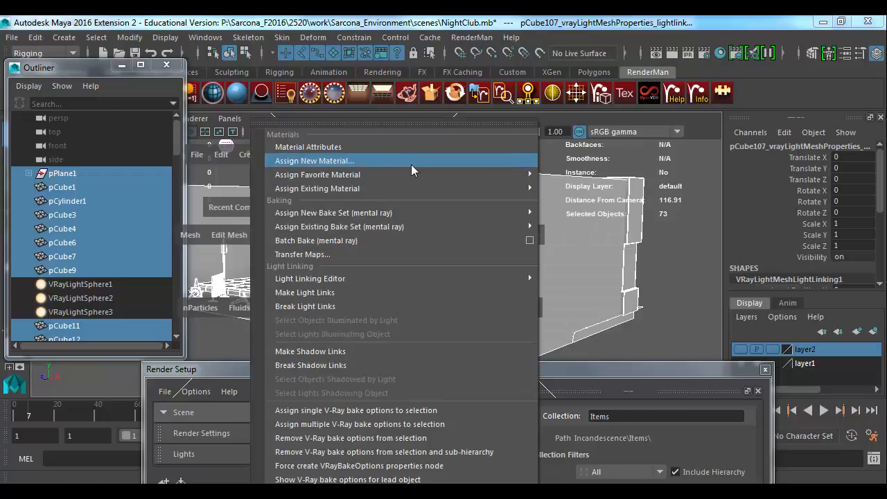
pyautogui.click(411, 164)
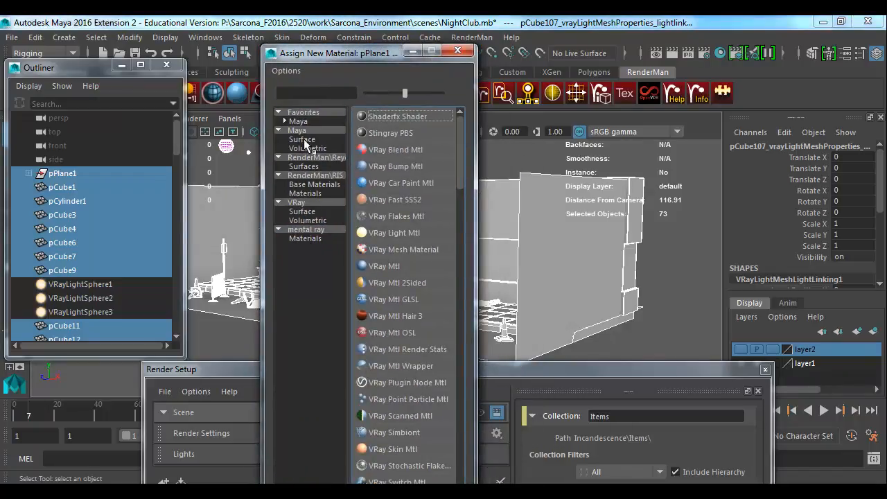
pyautogui.click(305, 140)
pyautogui.scroll(-2, 389, 303)
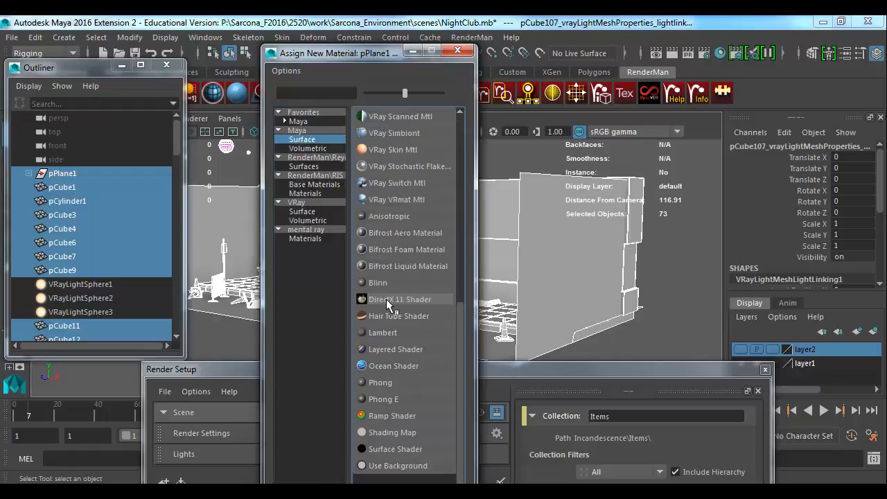
pyautogui.click(383, 450)
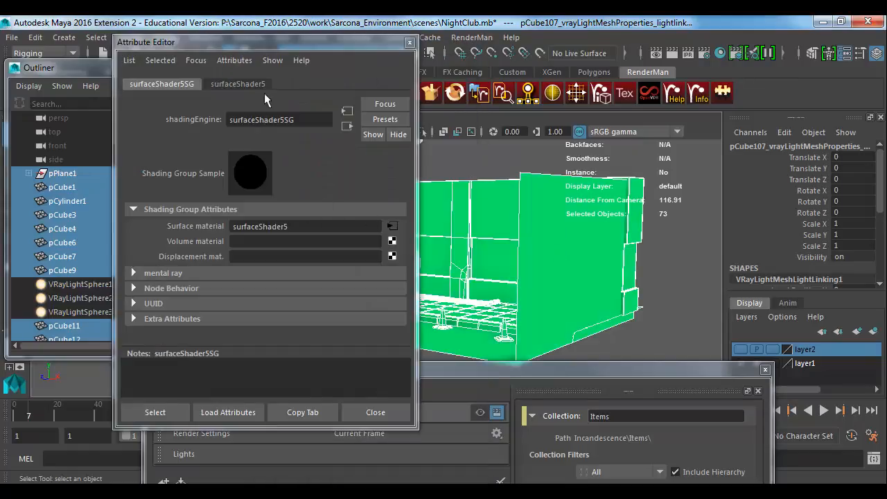
pyautogui.click(258, 87)
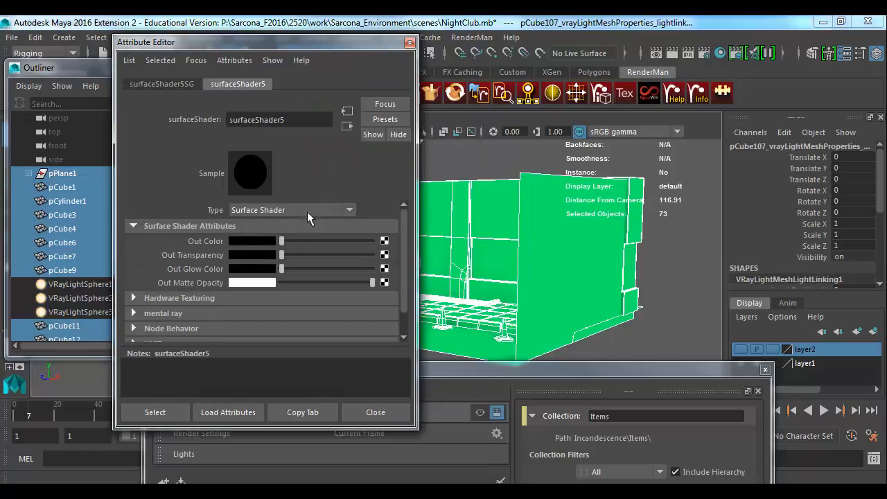
pyautogui.click(409, 42)
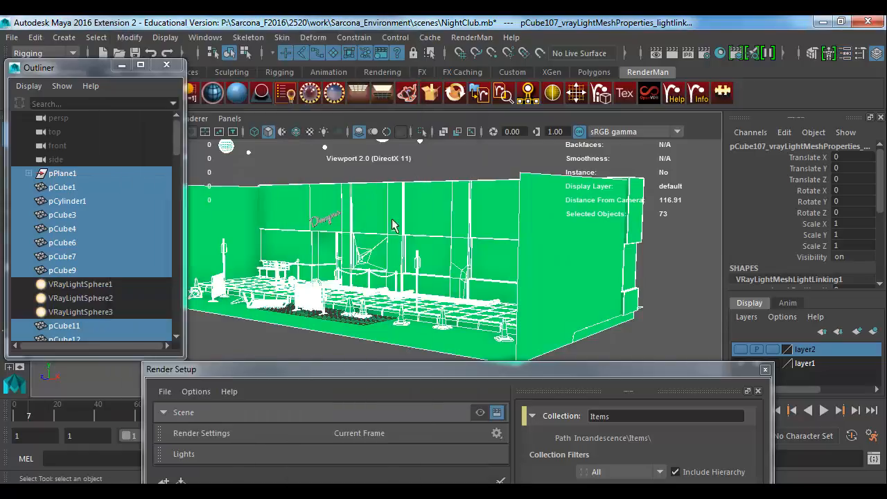
# Step: Assign a new Maya Surface Shader to the facade's lettering sign
pyautogui.click(326, 221)
pyautogui.press('space')
pyautogui.click(253, 293)
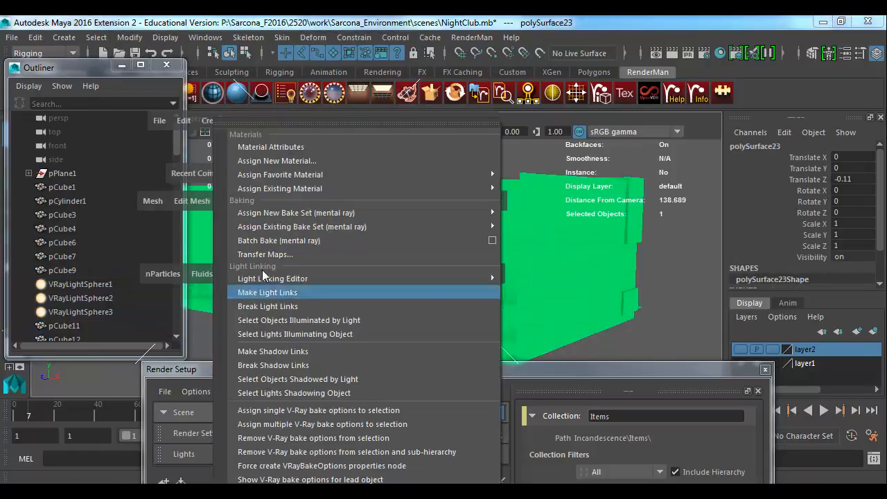
pyautogui.click(326, 164)
pyautogui.click(313, 229)
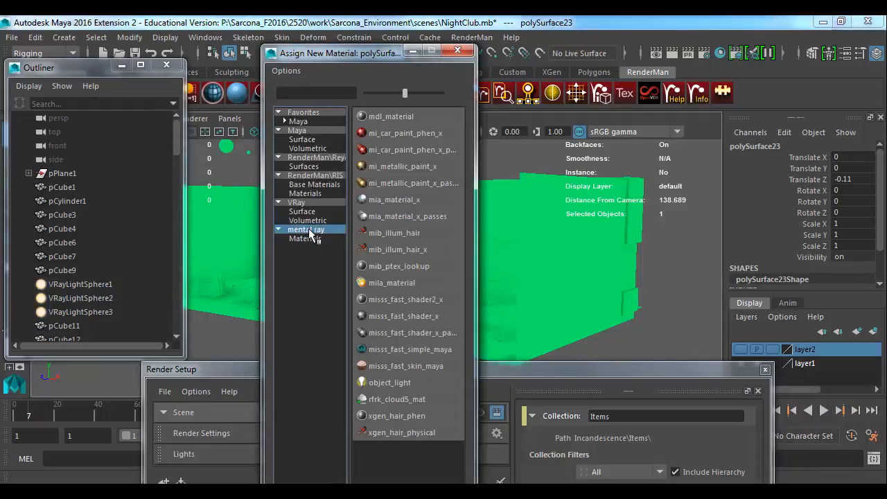
pyautogui.click(318, 122)
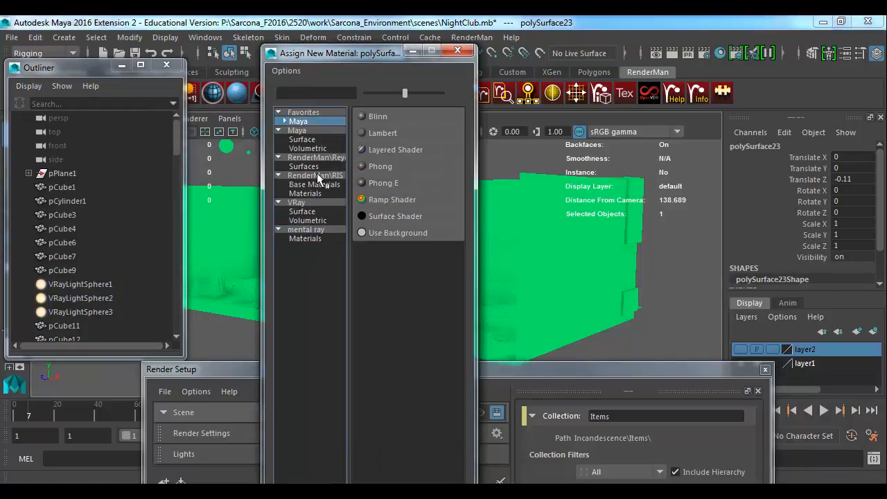
pyautogui.click(383, 215)
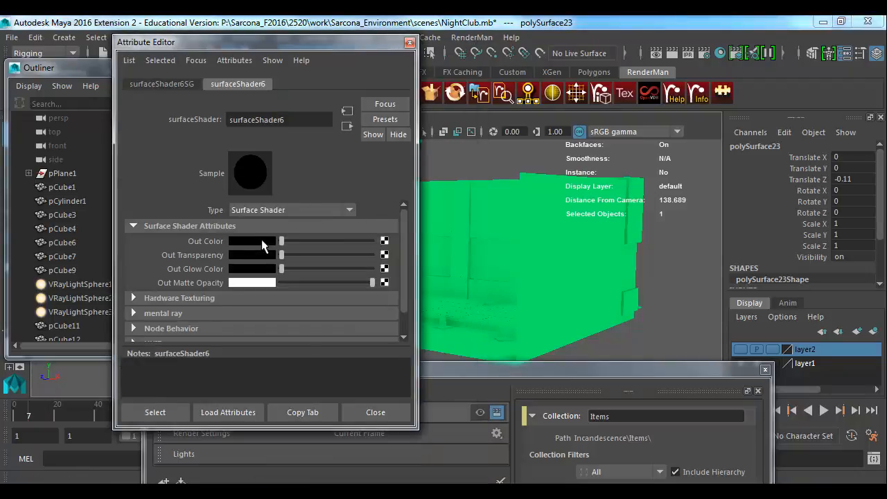
# Step: Set the sign shader's out color to the pure red swatch and close the Attribute Editor
pyautogui.click(262, 239)
pyautogui.click(241, 294)
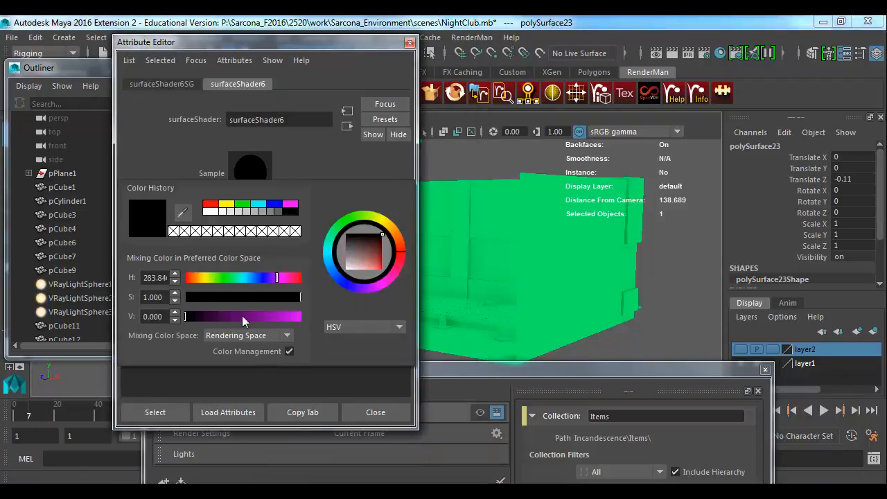
pyautogui.click(243, 316)
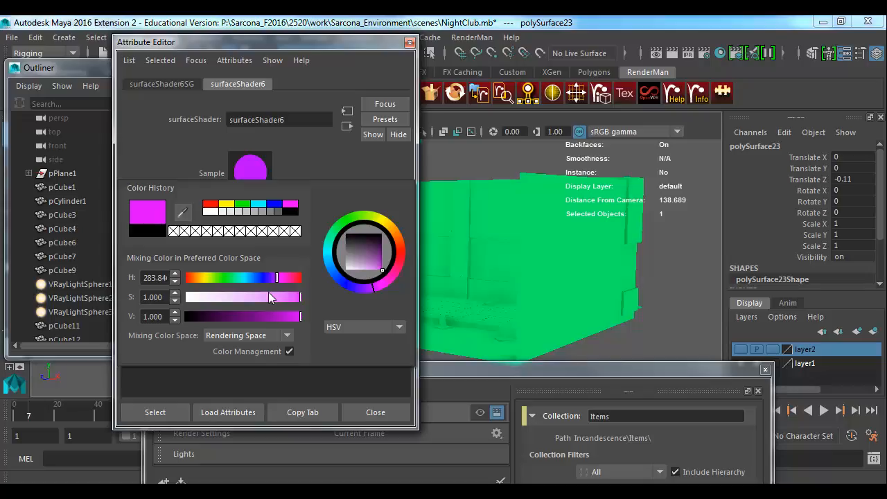
pyautogui.moveTo(251, 280); pyautogui.dragTo(162, 285)
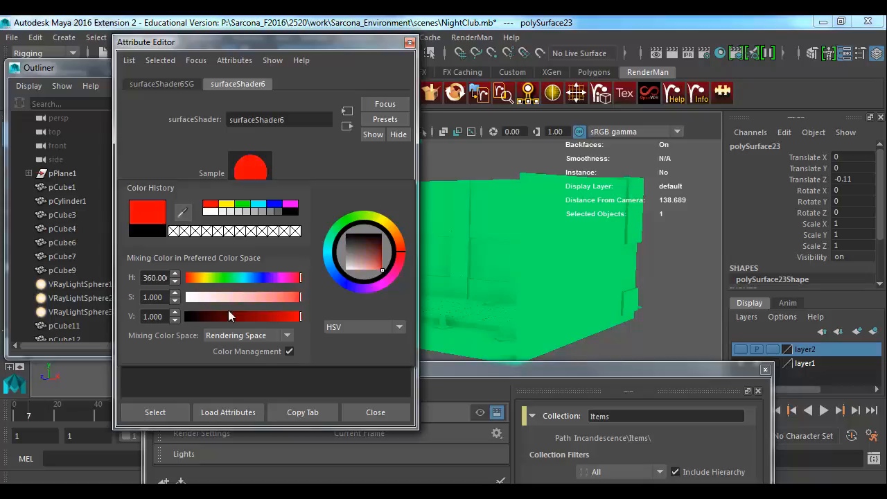
pyautogui.click(242, 205)
pyautogui.click(269, 206)
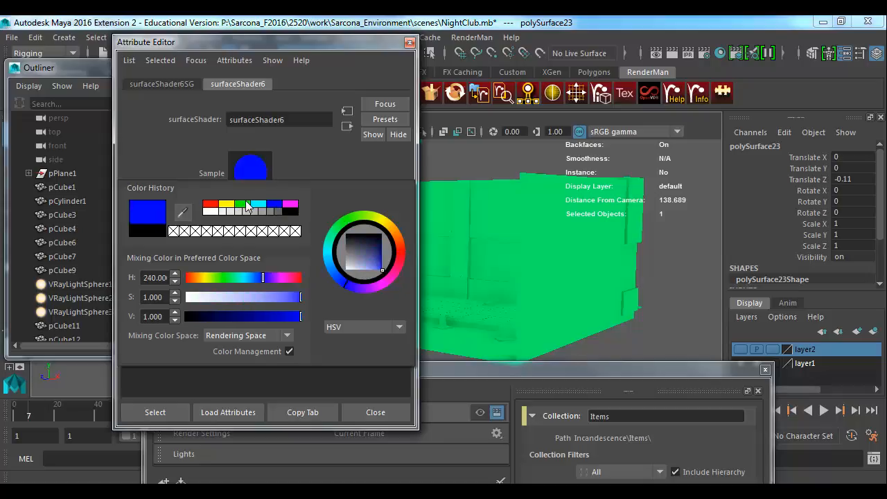
pyautogui.click(242, 205)
pyautogui.click(211, 204)
pyautogui.click(373, 412)
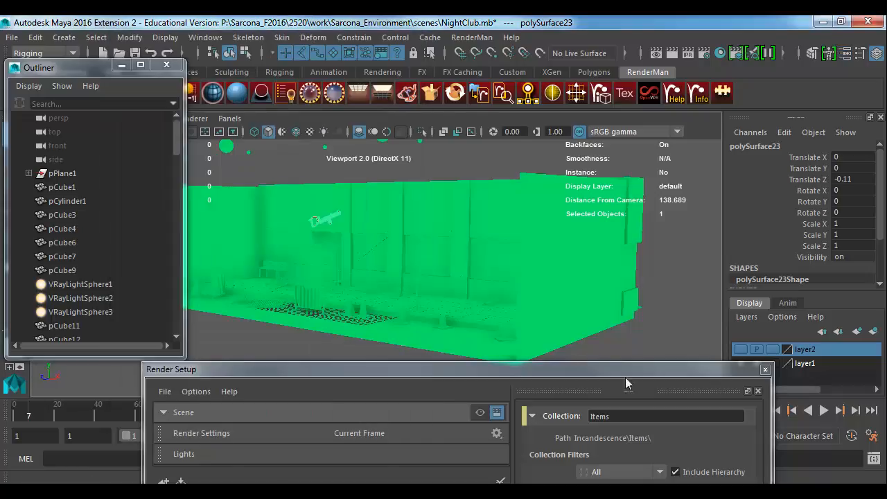
# Step: Close Render Setup and check the sign in a mental ray render of the current frame, dismissing the Render View
pyautogui.click(763, 371)
pyautogui.click(694, 332)
pyautogui.keyDown('alt'); pyautogui.moveTo(323, 278); pyautogui.dragTo(530, 302, button='right'); pyautogui.keyUp('alt')
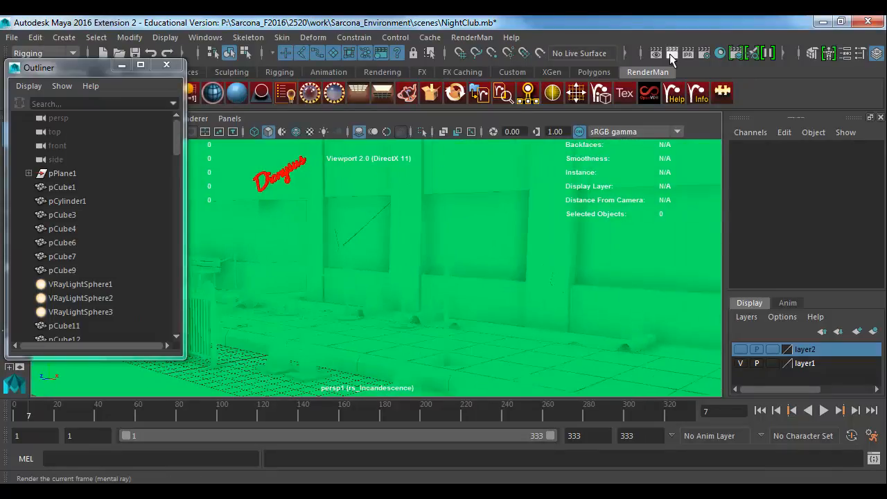
pyautogui.click(670, 53)
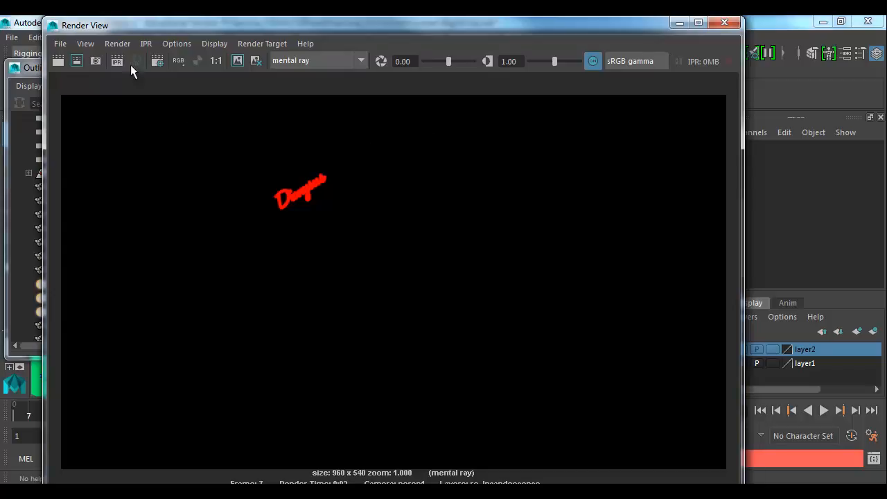
pyautogui.doubleClick(49, 28)
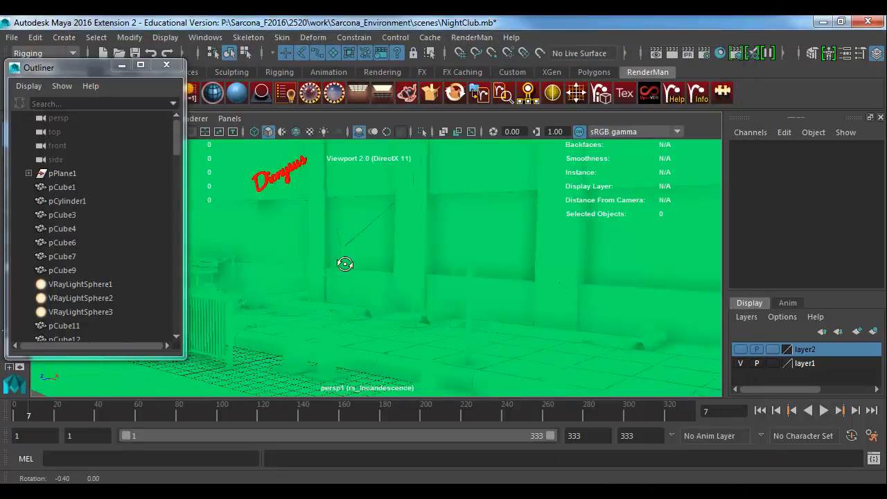
# Step: Duplicate the standing metal barrier and move the copy in front of the club entrance, to about X -20.9 and Z 16.2
pyautogui.moveTo(345, 264)
pyautogui.keyDown('alt'); pyautogui.mouseDown()
pyautogui.moveTo(370, 257)
pyautogui.moveTo(340, 261)
pyautogui.mouseUp(); pyautogui.keyUp('alt')
pyautogui.click(355, 261)
pyautogui.press('f')
pyautogui.keyDown('alt'); pyautogui.moveTo(339, 261); pyautogui.dragTo(500, 306, button='right'); pyautogui.keyUp('alt')
pyautogui.keyDown('alt'); pyautogui.moveTo(500, 304); pyautogui.dragTo(513, 300); pyautogui.keyUp('alt')
pyautogui.keyDown('alt'); pyautogui.moveTo(467, 291); pyautogui.dragTo(543, 324, button='right'); pyautogui.keyUp('alt')
pyautogui.keyDown('alt'); pyautogui.moveTo(543, 322); pyautogui.dragTo(523, 294); pyautogui.keyUp('alt')
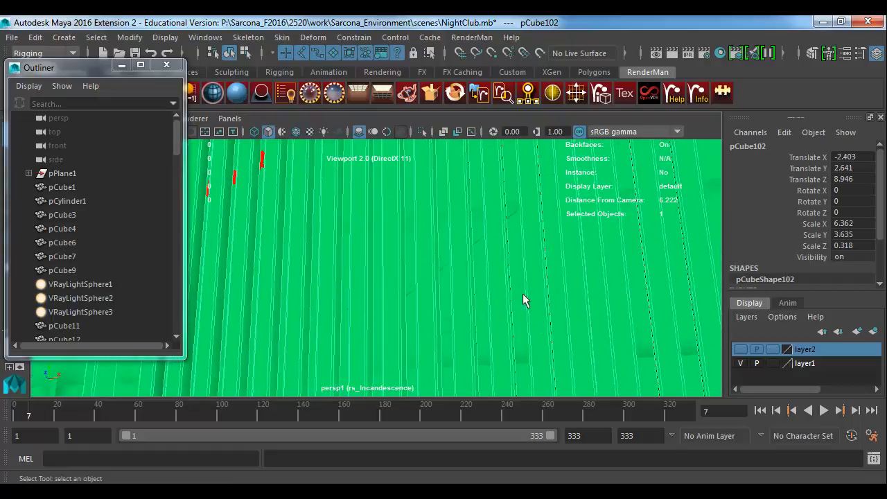
pyautogui.keyDown('alt'); pyautogui.moveTo(522, 293); pyautogui.dragTo(104, 251, button='right'); pyautogui.keyUp('alt')
pyautogui.keyDown('alt'); pyautogui.moveTo(380, 330); pyautogui.dragTo(372, 280); pyautogui.keyUp('alt')
pyautogui.press('w')
pyautogui.keyDown('alt'); pyautogui.moveTo(319, 271); pyautogui.dragTo(551, 331, button='middle'); pyautogui.keyUp('alt')
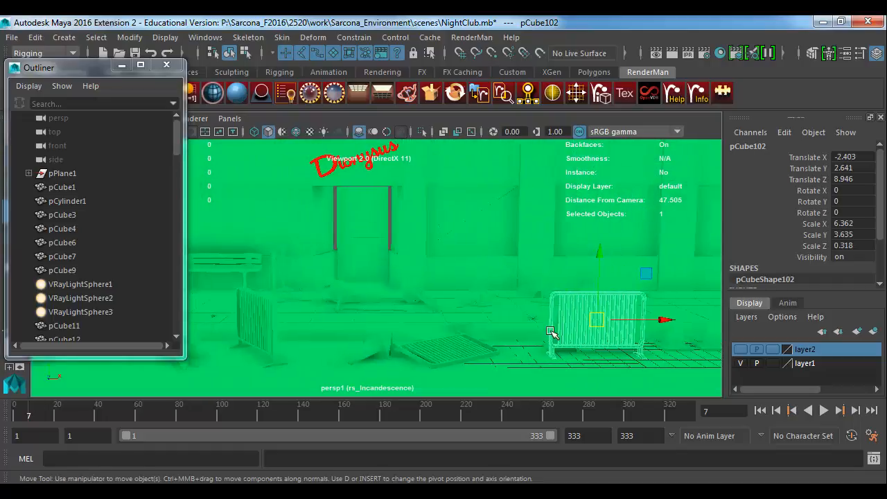
pyautogui.hotkey('ctrl', 'd')
pyautogui.moveTo(660, 319); pyautogui.dragTo(395, 326)
pyautogui.keyDown('alt'); pyautogui.moveTo(392, 319); pyautogui.dragTo(259, 380); pyautogui.keyUp('alt')
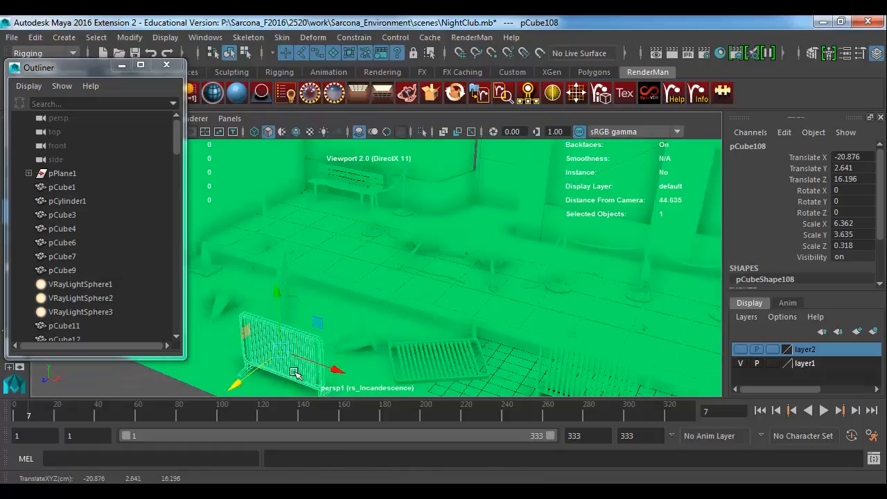
# Step: Render the sign as seen through the duplicated barrier's bars to check occlusion, and close the Render View
pyautogui.press('f')
pyautogui.keyDown('alt'); pyautogui.moveTo(417, 341); pyautogui.dragTo(472, 281); pyautogui.keyUp('alt')
pyautogui.keyDown('alt'); pyautogui.moveTo(346, 277); pyautogui.dragTo(534, 305, button='right'); pyautogui.keyUp('alt')
pyautogui.keyDown('alt'); pyautogui.moveTo(492, 280); pyautogui.dragTo(513, 297, button='middle'); pyautogui.keyUp('alt')
pyautogui.keyDown('alt'); pyautogui.moveTo(514, 298); pyautogui.dragTo(537, 311, button='right'); pyautogui.keyUp('alt')
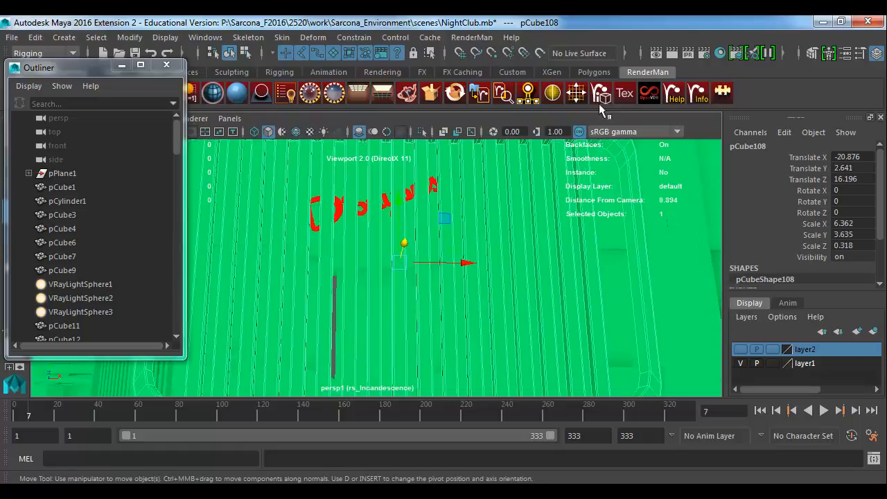
pyautogui.click(656, 53)
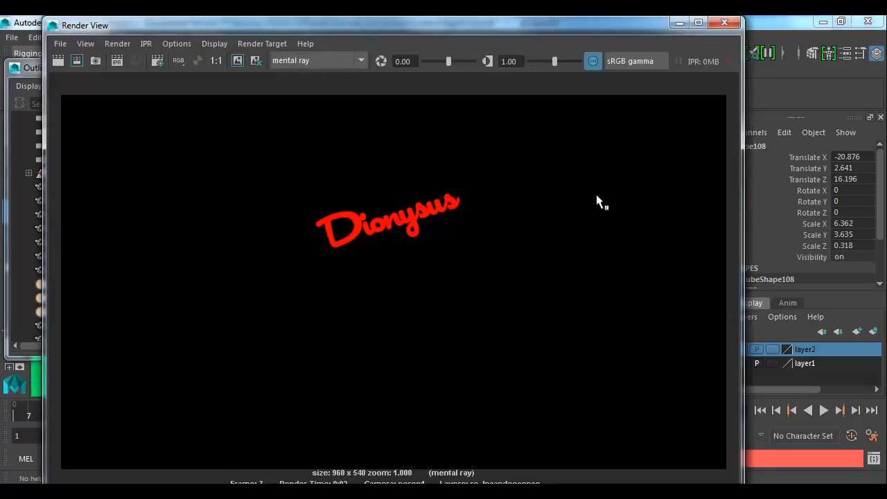
pyautogui.click(723, 24)
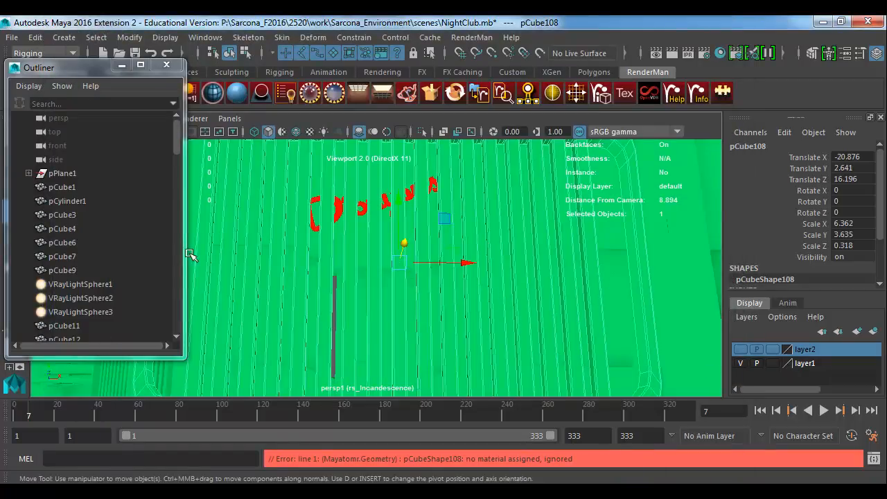
pyautogui.click(103, 188)
pyautogui.scroll(-15, 118, 263)
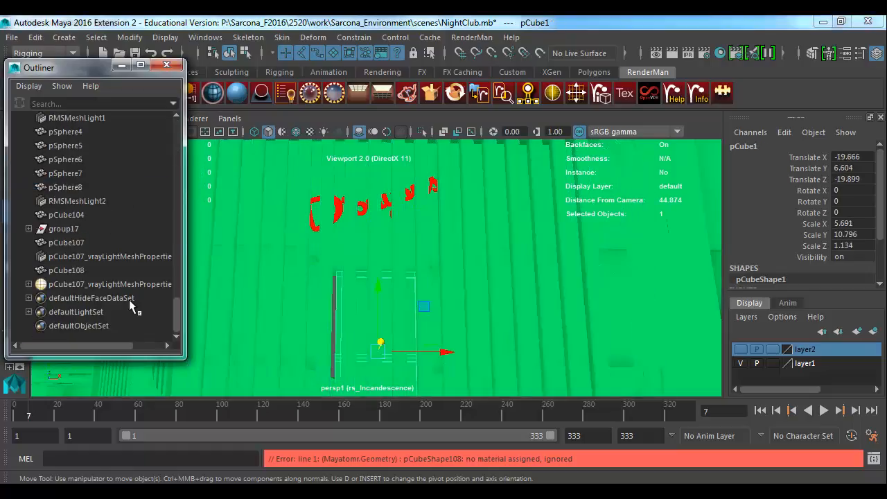
pyautogui.keyDown('shift'); pyautogui.click(97, 270); pyautogui.keyUp('shift')
pyautogui.scroll(10, 94, 255)
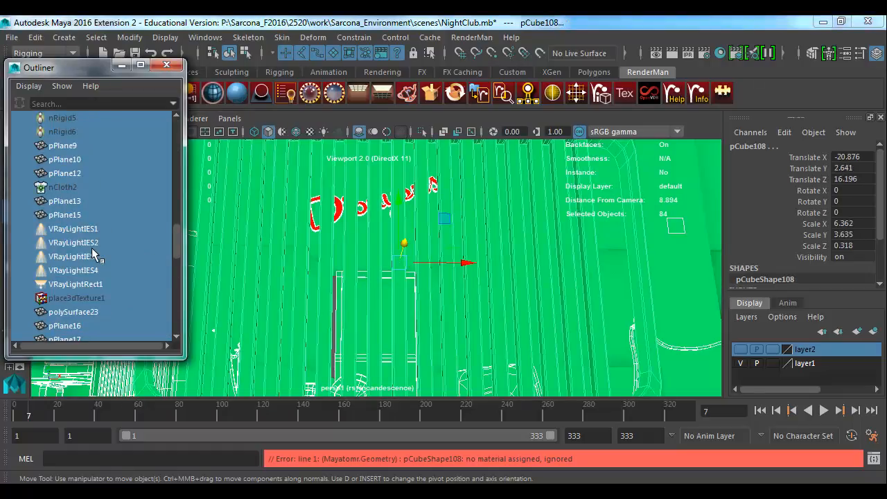
pyautogui.keyDown('ctrl'); pyautogui.click(102, 230); pyautogui.keyUp('ctrl')
pyautogui.press('f')
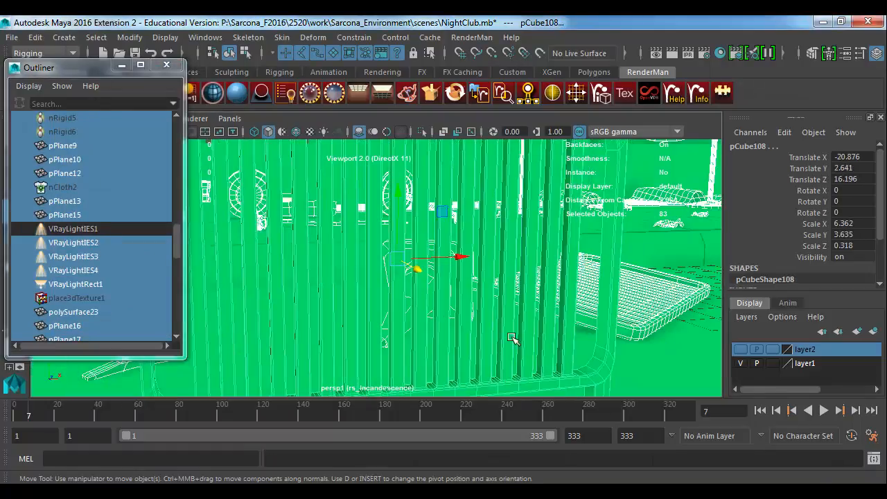
# Step: Restrict the selection mask to surfaces and select all the nightclub geometry except the lettering sign
pyautogui.click(280, 54)
pyautogui.click(303, 74)
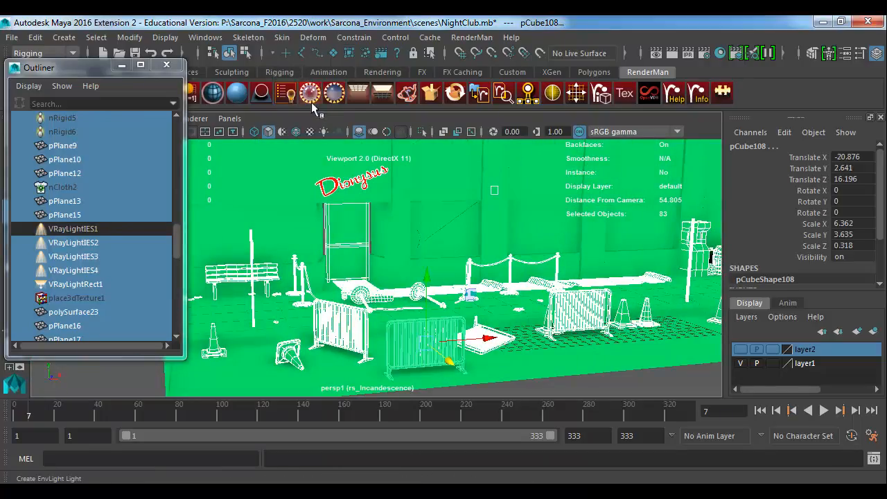
pyautogui.click(333, 53)
pyautogui.press('a')
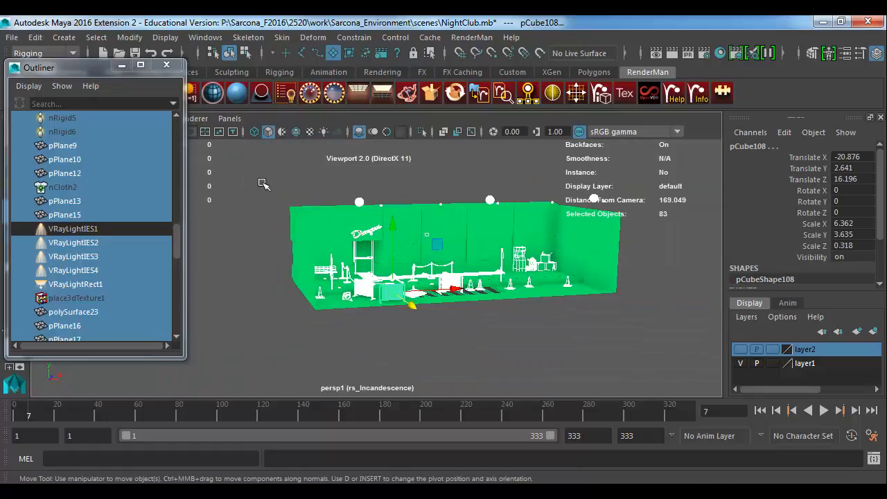
pyautogui.moveTo(262, 183); pyautogui.dragTo(679, 361)
pyautogui.press('f')
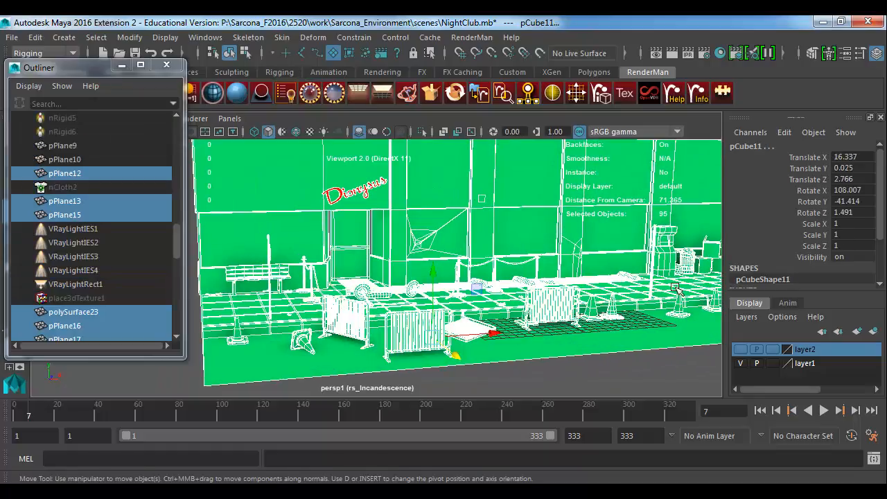
pyautogui.keyDown('ctrl'); pyautogui.click(362, 198); pyautogui.keyUp('ctrl')
# Step: Assign the existing black surfaceShader5 material to the selected nightclub geometry
pyautogui.press('space')
pyautogui.click(280, 314)
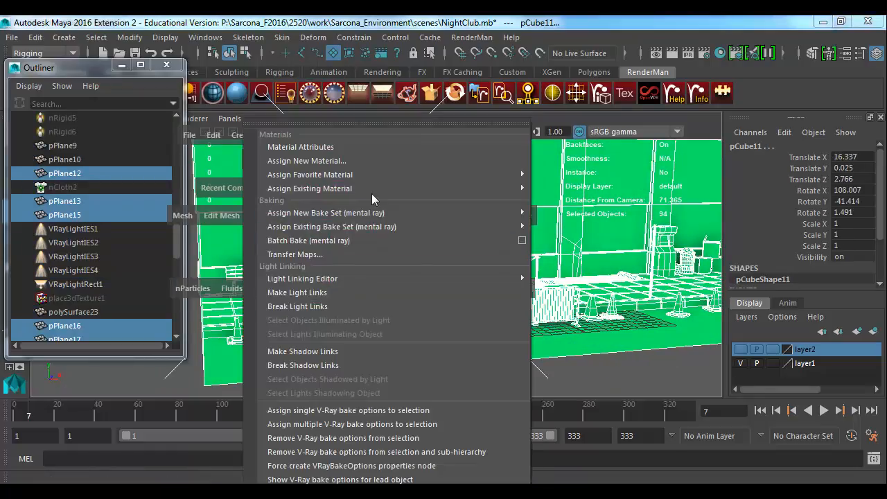
pyautogui.moveTo(381, 189)
pyautogui.click(613, 476)
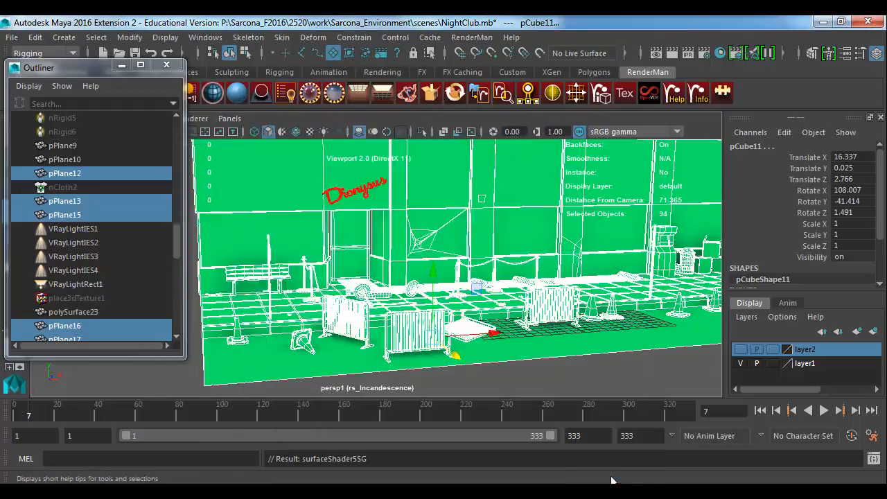
# Step: Frame the duplicated barrier with the sign behind its bars and render the current frame in mental ray
pyautogui.click(440, 355)
pyautogui.keyDown('alt'); pyautogui.moveTo(440, 355); pyautogui.dragTo(382, 296); pyautogui.keyUp('alt')
pyautogui.click(435, 350)
pyautogui.press('f')
pyautogui.keyDown('alt'); pyautogui.moveTo(382, 297); pyautogui.dragTo(564, 350, button='right'); pyautogui.keyUp('alt')
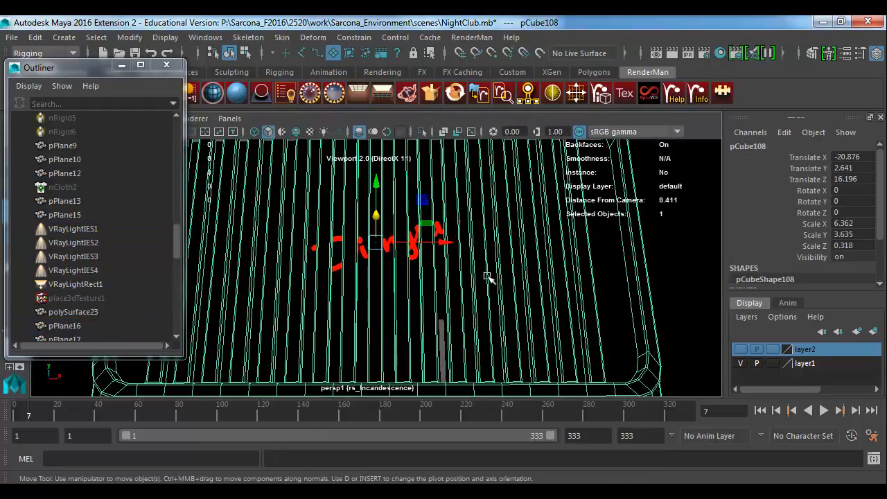
pyautogui.click(678, 52)
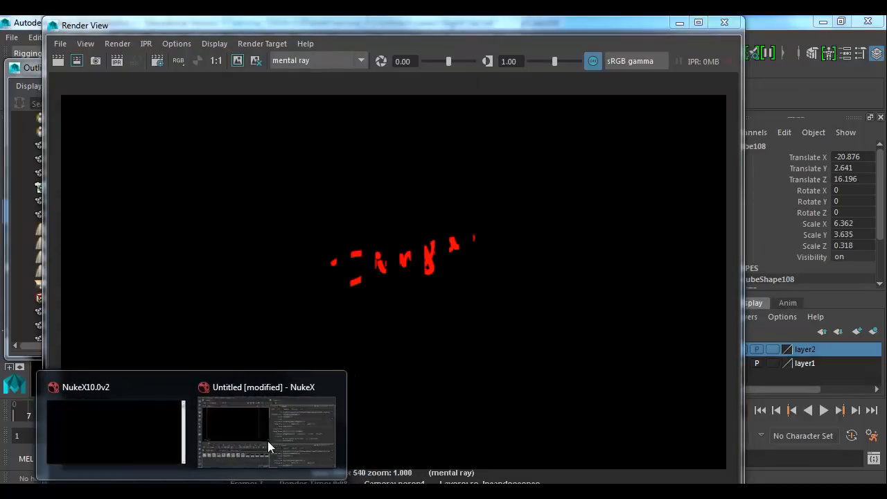
# Step: Switch to NukeX and create a Read node for NightClub.exr from Sarcona_Environment/images/tmp/rs_Incandescence
pyautogui.click(269, 440)
pyautogui.press('r')
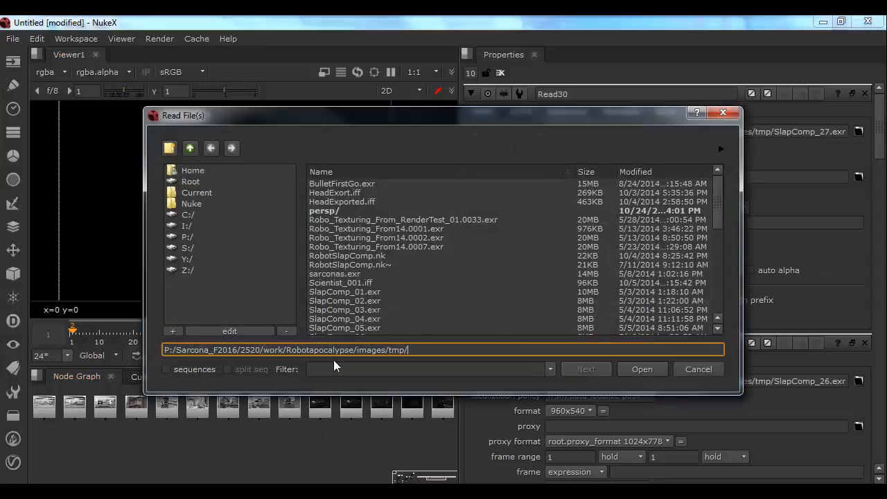
pyautogui.click(190, 148)
pyautogui.click(190, 149)
pyautogui.click(190, 148)
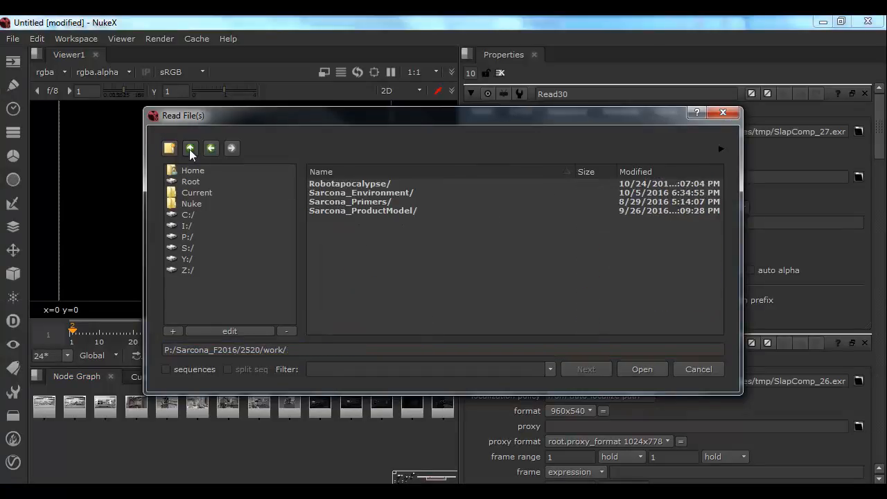
pyautogui.click(190, 148)
pyautogui.doubleClick(323, 201)
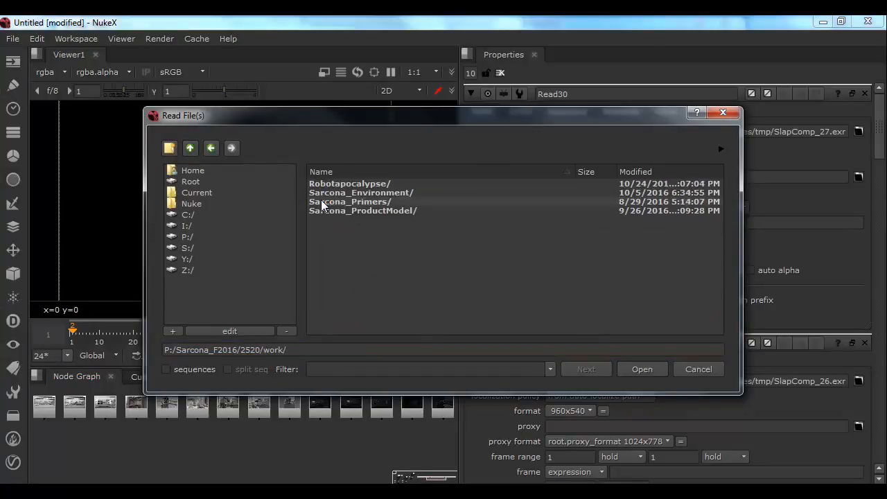
pyautogui.doubleClick(339, 194)
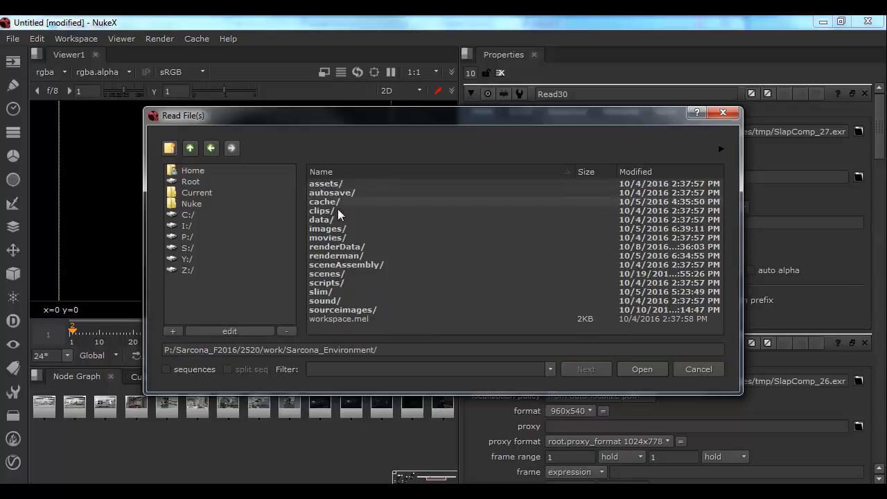
pyautogui.doubleClick(340, 228)
pyautogui.doubleClick(340, 186)
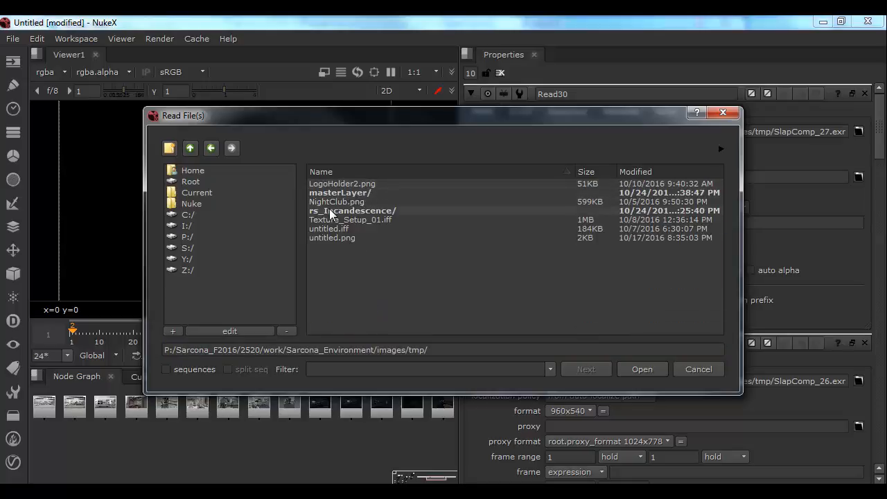
pyautogui.doubleClick(329, 208)
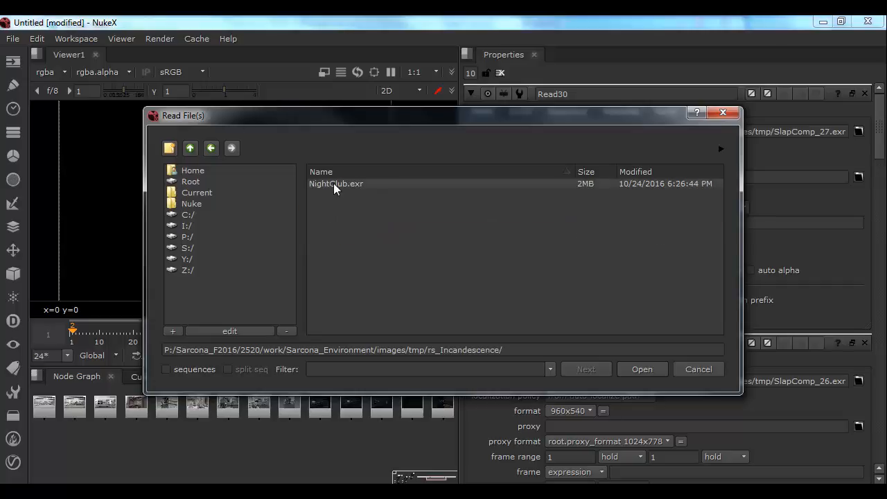
pyautogui.doubleClick(333, 183)
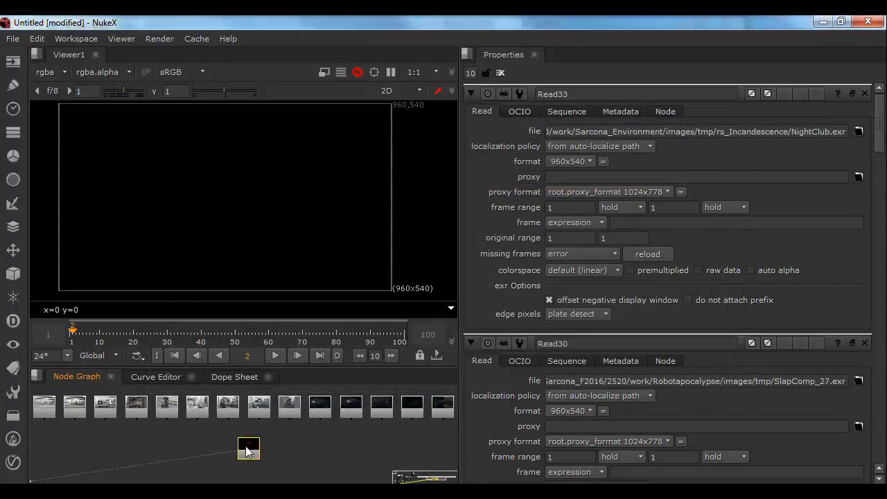
# Step: Open the file browser for another Read node in NukeX, and switch back to Maya
pyautogui.click(246, 450)
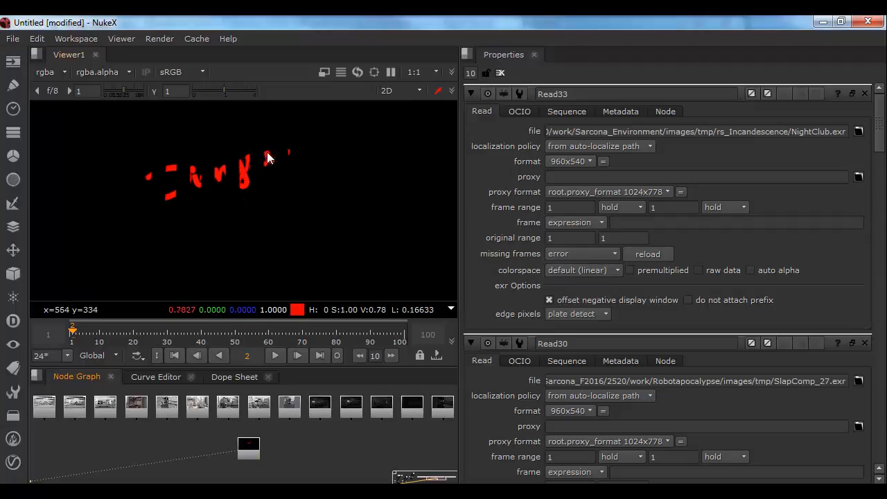
pyautogui.press('r')
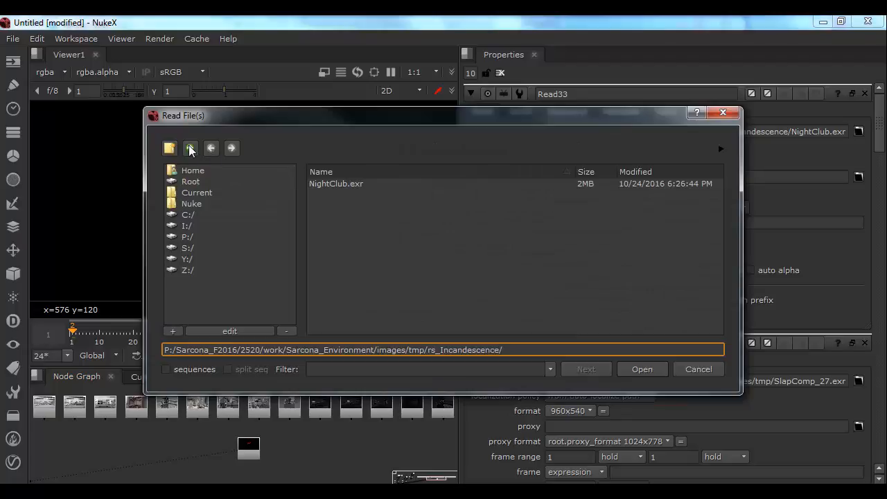
pyautogui.hotkey('alt', 'Tab')
pyautogui.hotkey('alt', 'Tab')
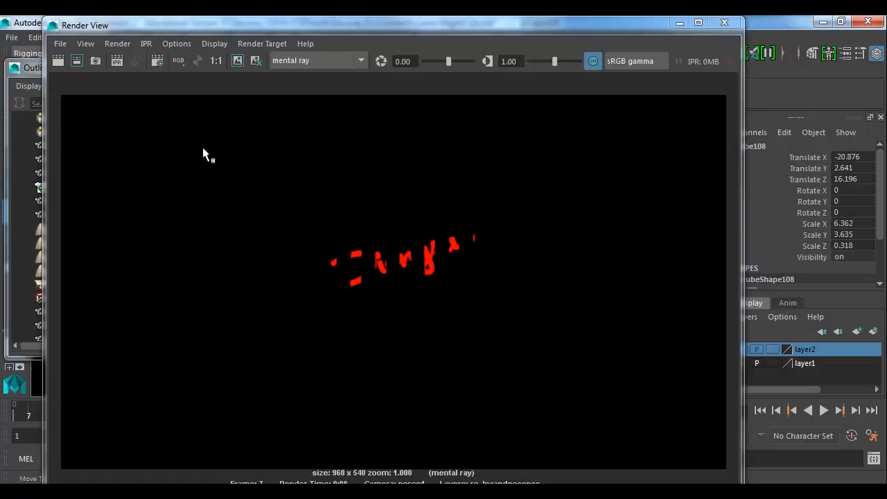
# Step: Close the Render View and make the default Scene layer the visible one in Render Setup
pyautogui.click(723, 22)
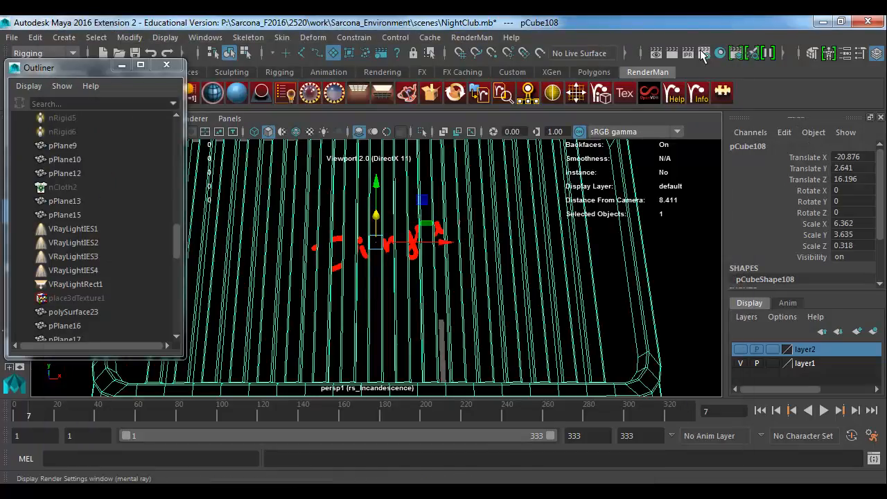
pyautogui.click(735, 53)
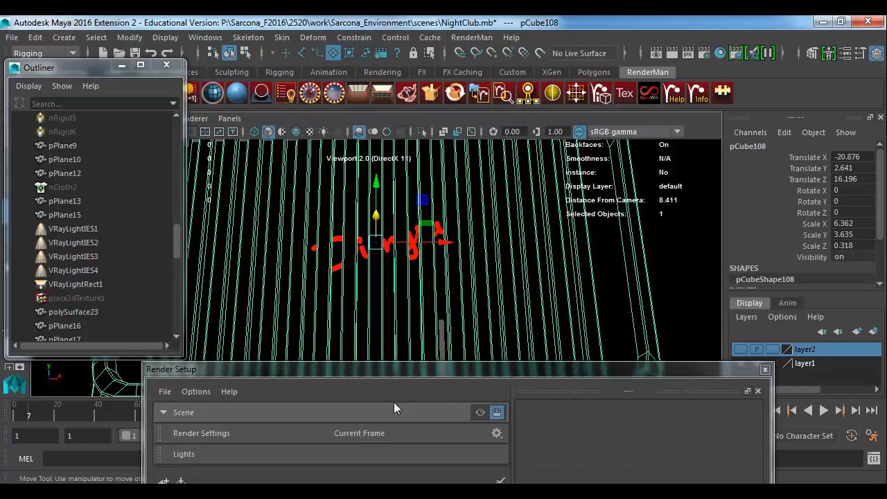
pyautogui.click(480, 412)
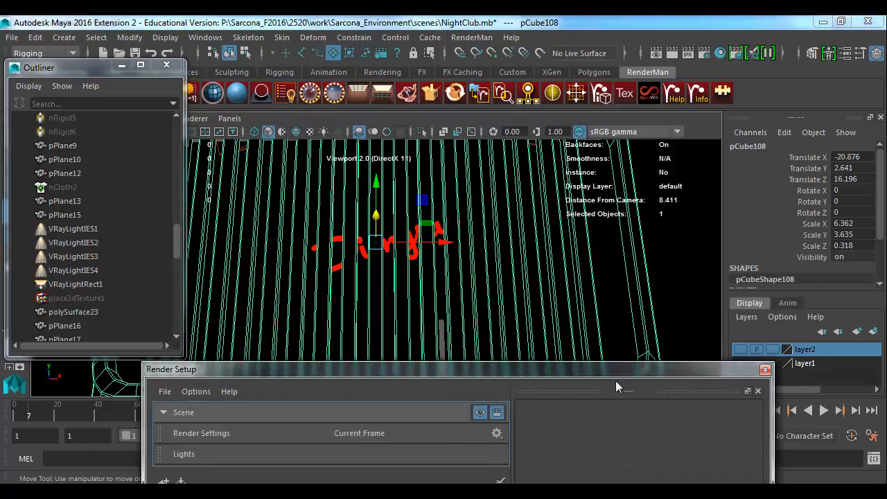
pyautogui.click(764, 370)
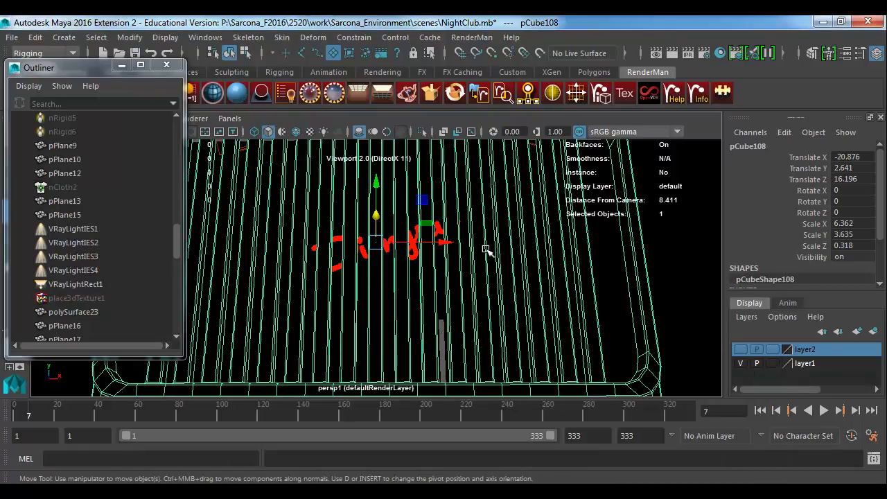
# Step: Select all the nightclub geometry, including the sign and the barriers
pyautogui.keyDown('alt'); pyautogui.moveTo(487, 251); pyautogui.dragTo(219, 240, button='right'); pyautogui.keyUp('alt')
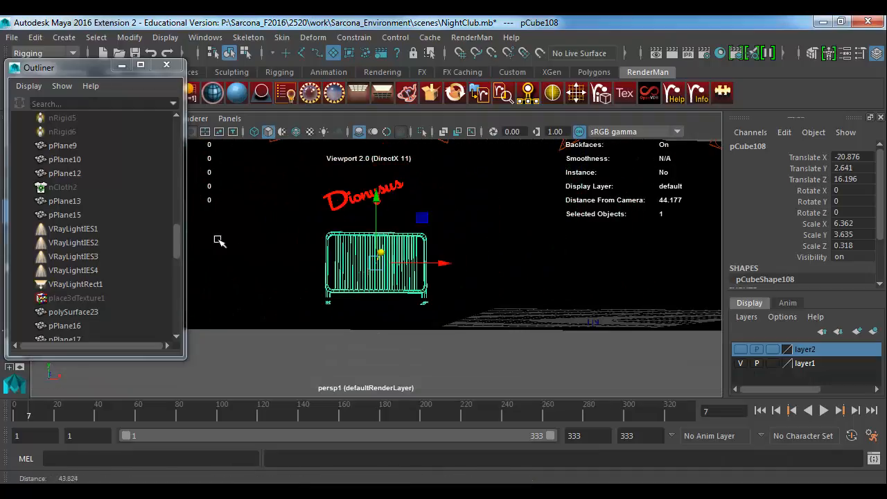
pyautogui.keyDown('alt'); pyautogui.moveTo(443, 221); pyautogui.dragTo(369, 241, button='right'); pyautogui.keyUp('alt')
pyautogui.keyDown('alt'); pyautogui.moveTo(368, 242); pyautogui.dragTo(312, 242); pyautogui.keyUp('alt')
pyautogui.keyDown('alt'); pyautogui.moveTo(495, 255); pyautogui.dragTo(406, 307, button='right'); pyautogui.keyUp('alt')
pyautogui.keyDown('alt'); pyautogui.moveTo(406, 307); pyautogui.dragTo(455, 307); pyautogui.keyUp('alt')
pyautogui.moveTo(600, 239); pyautogui.dragTo(187, 342)
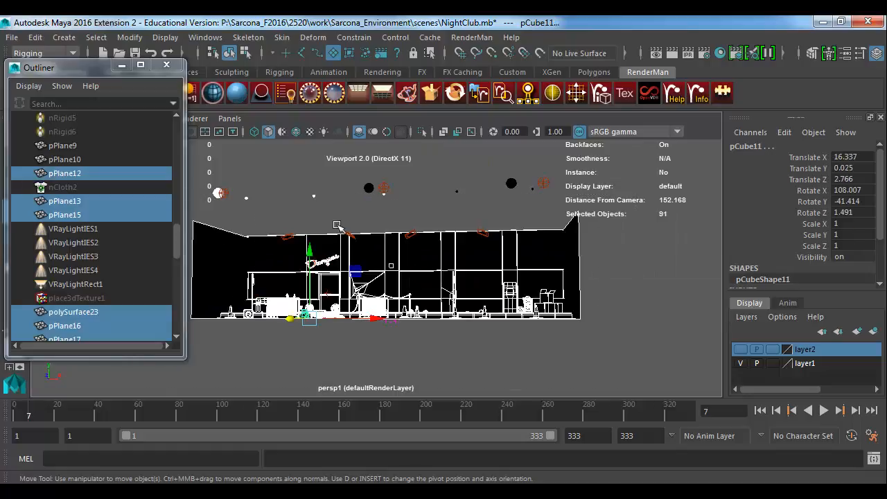
# Step: Assign a new mental ray mila_material to the selected nightclub geometry
pyautogui.press('space')
pyautogui.click(262, 351)
pyautogui.moveTo(388, 173)
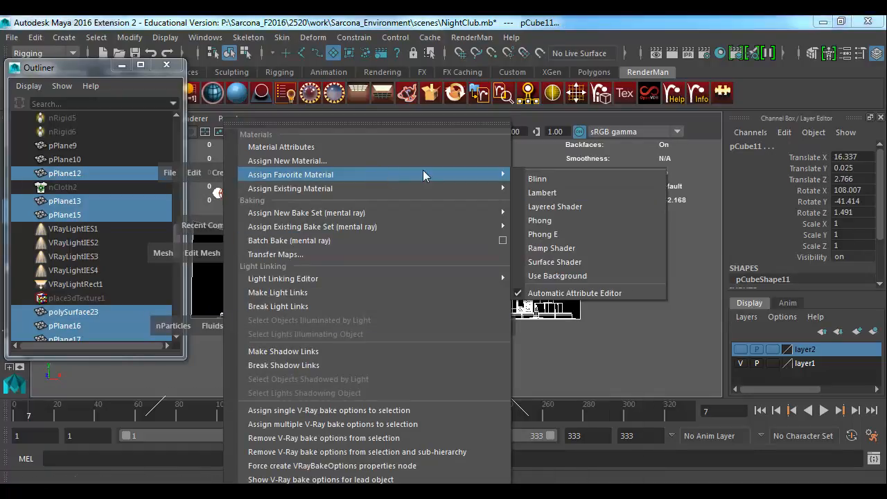
pyautogui.click(481, 160)
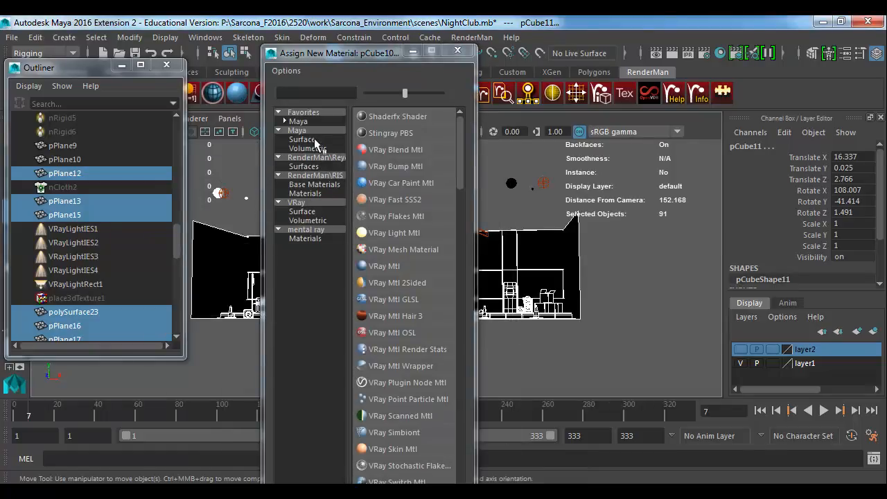
pyautogui.click(307, 238)
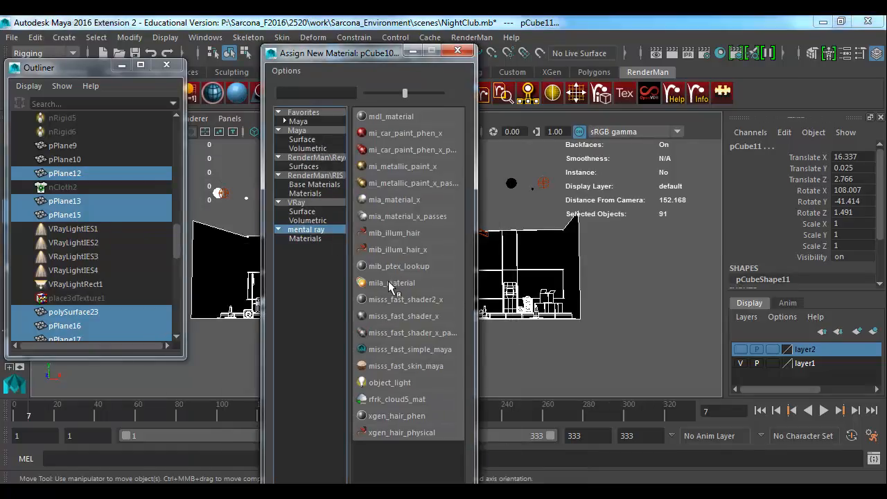
pyautogui.click(393, 284)
# Step: Restore the earlier close-up view of the sign behind the barrier bars and render the current frame in mental ray
pyautogui.keyDown('alt'); pyautogui.moveTo(242, 320); pyautogui.dragTo(630, 320, button='right'); pyautogui.keyUp('alt')
pyautogui.keyDown('alt'); pyautogui.moveTo(478, 322); pyautogui.dragTo(400, 314); pyautogui.keyUp('alt')
pyautogui.keyDown('alt'); pyautogui.moveTo(400, 314); pyautogui.dragTo(566, 266, button='middle'); pyautogui.keyUp('alt')
pyautogui.press('[')
pyautogui.press('[')
pyautogui.press('[')
pyautogui.press('[')
pyautogui.press('[')
pyautogui.press('[')
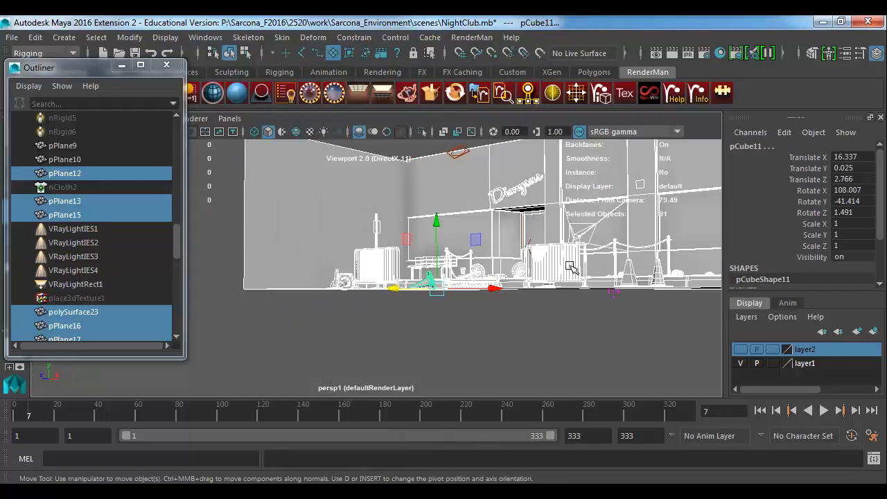
pyautogui.press('[')
pyautogui.press('[')
pyautogui.press('[')
pyautogui.press('[')
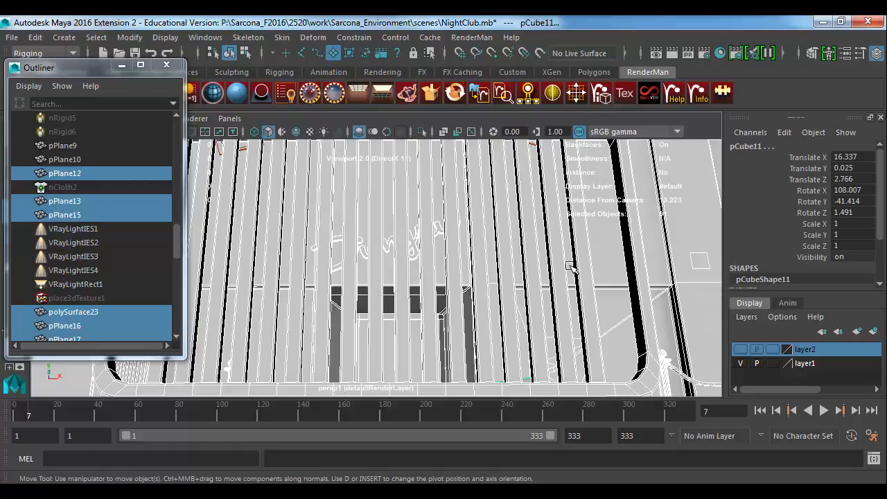
pyautogui.press('[')
pyautogui.press('[')
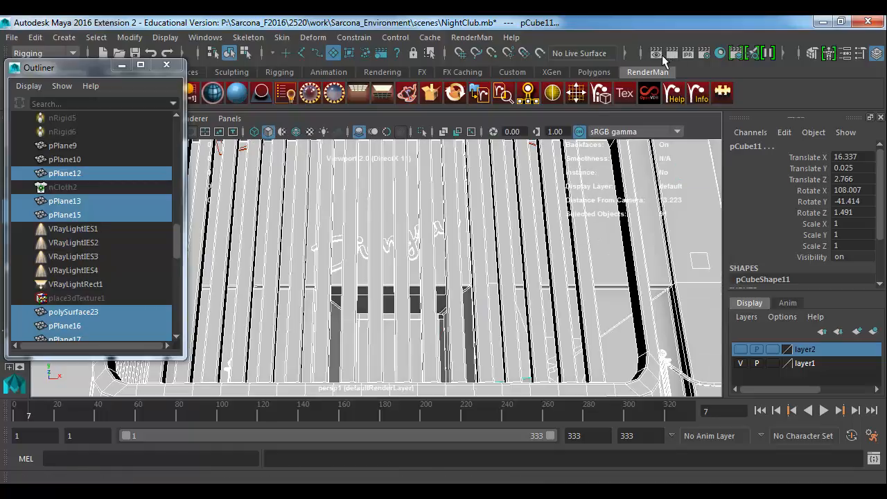
pyautogui.click(656, 54)
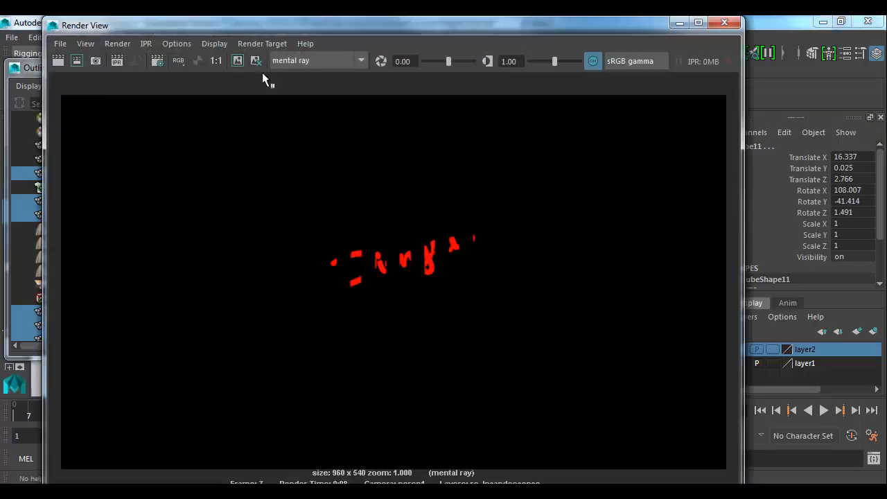
pyautogui.click(53, 25)
pyautogui.click(72, 125)
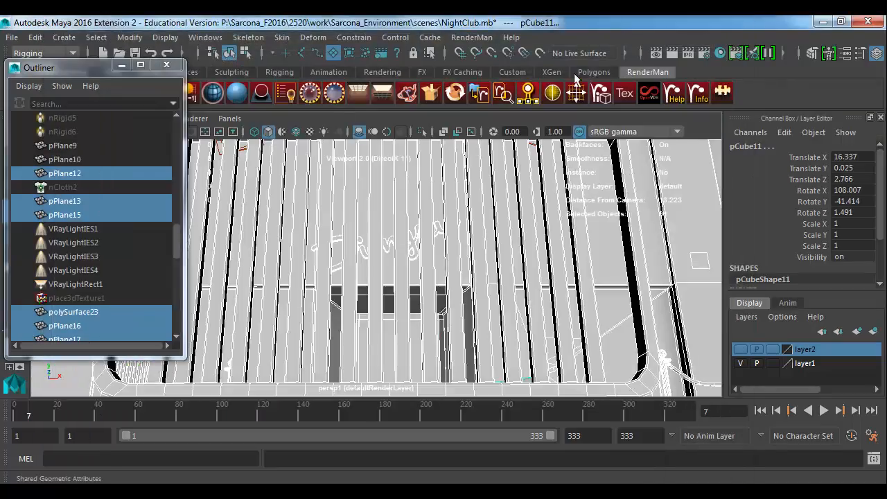
pyautogui.click(671, 54)
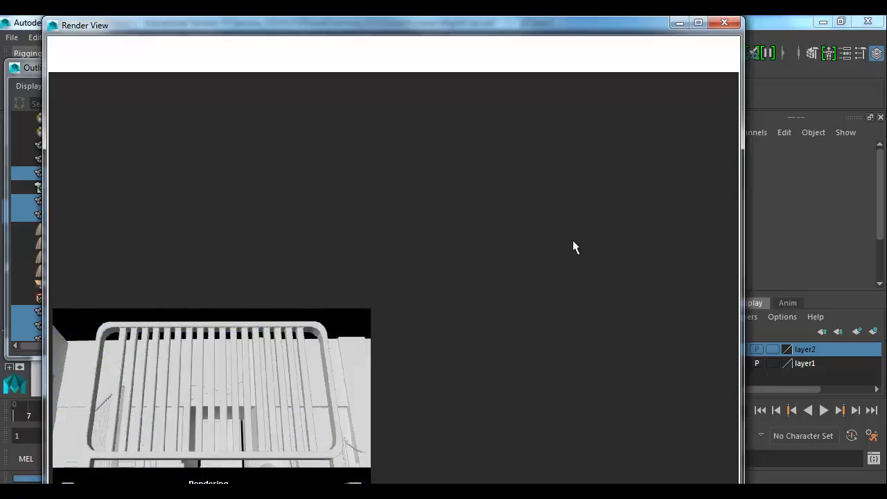
# Step: Switch to NukeX and create a Read node for NightClub.exr from Sarcona_Environment/images/tmp/masterLayer
pyautogui.hotkey('alt', 'Tab')
pyautogui.hotkey('alt', 'Tab')
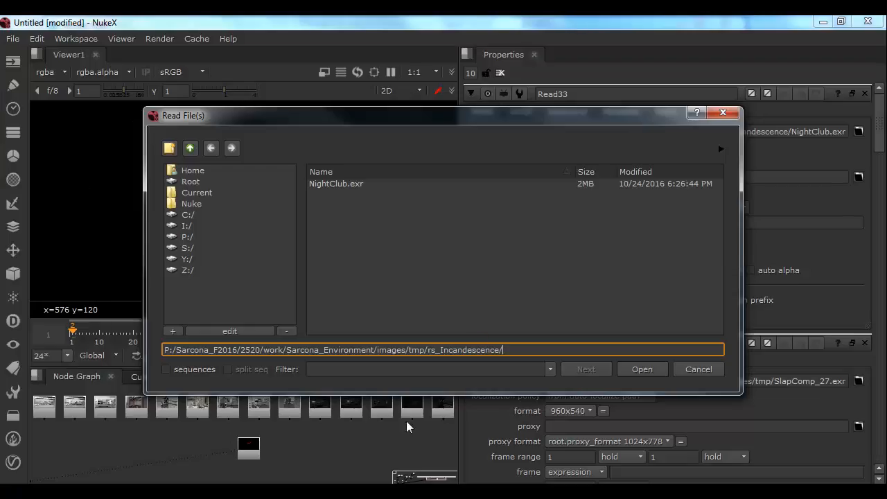
pyautogui.click(193, 148)
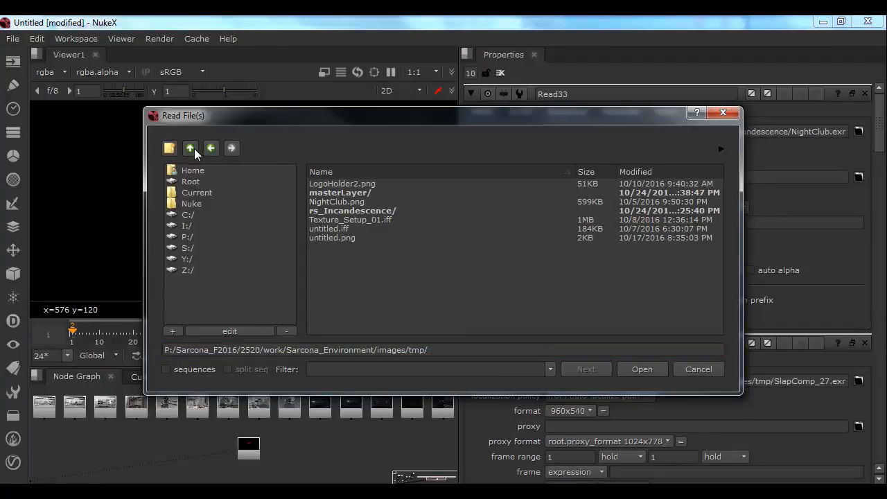
pyautogui.doubleClick(337, 193)
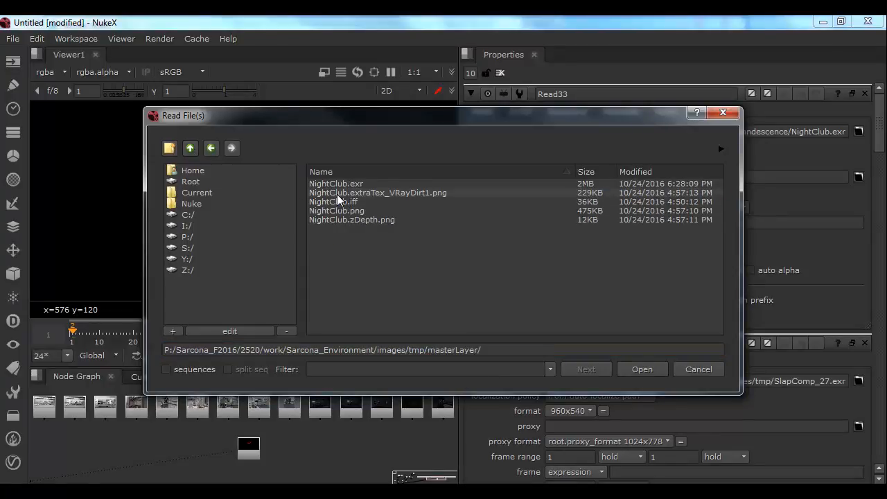
pyautogui.click(591, 172)
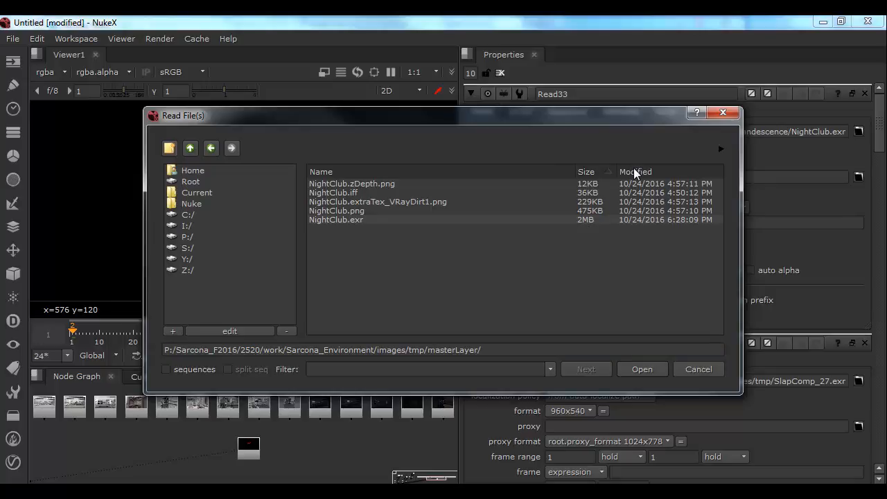
pyautogui.click(633, 170)
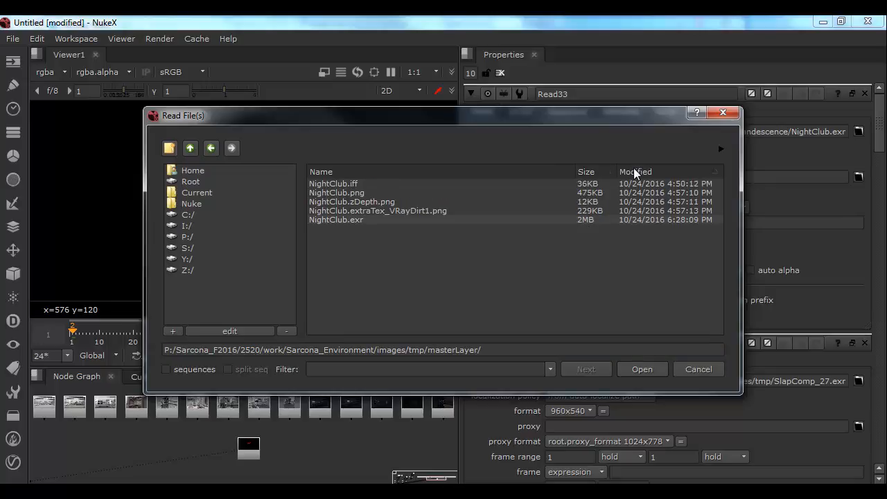
pyautogui.doubleClick(345, 217)
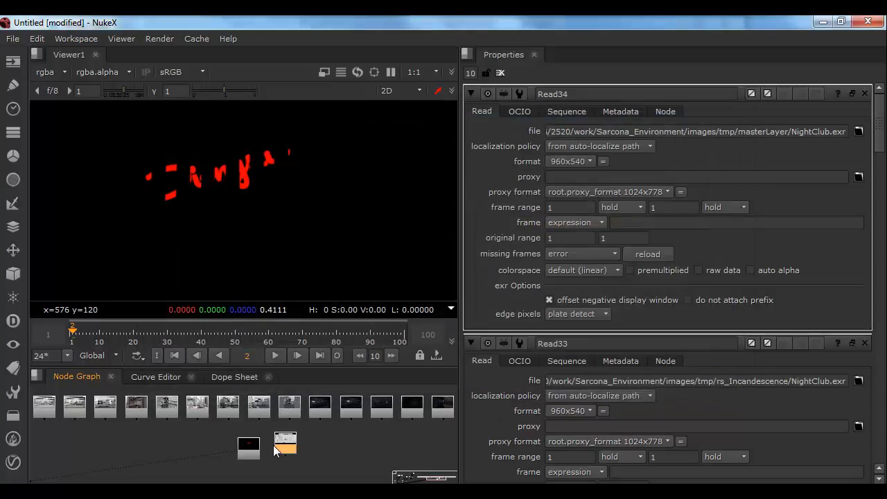
# Step: Compare the masterLayer and rs_Incandescence renders by viewing their Read nodes alternately
pyautogui.press('1')
pyautogui.click(248, 447)
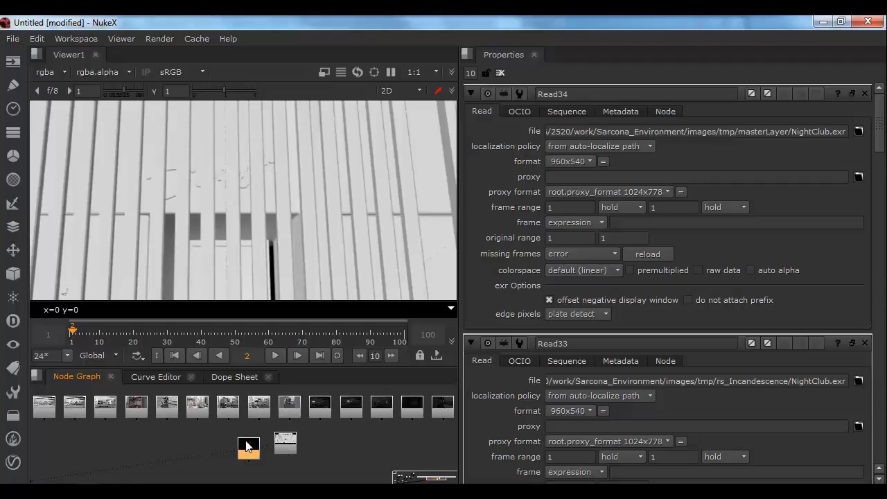
pyautogui.press('1')
pyautogui.click(280, 439)
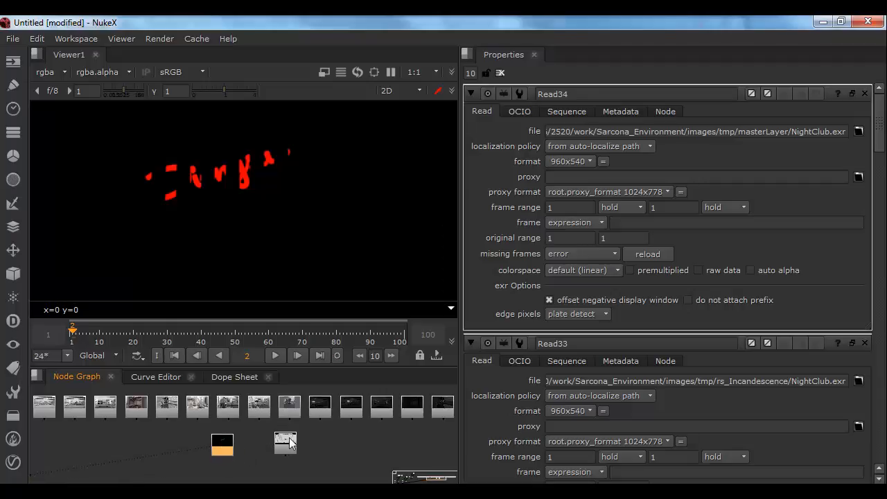
pyautogui.press('1')
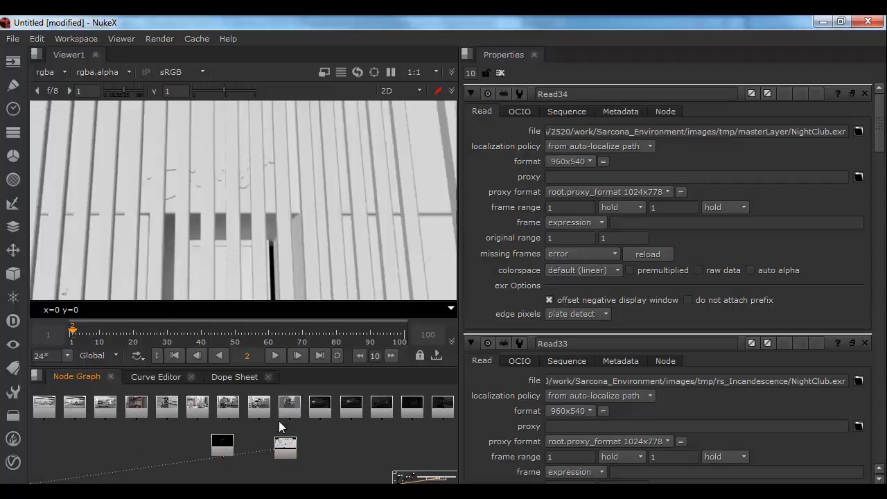
pyautogui.click(229, 449)
pyautogui.press('1')
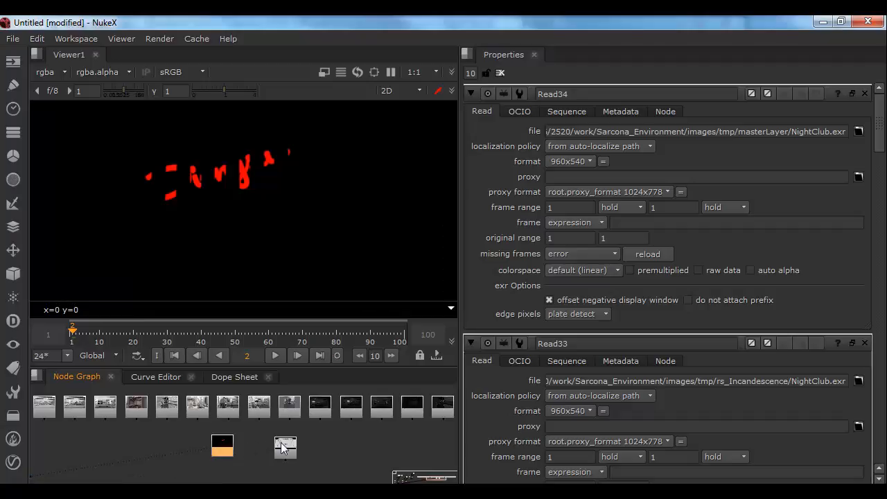
pyautogui.click(283, 448)
pyautogui.press('1')
pyautogui.click(224, 453)
pyautogui.press('1')
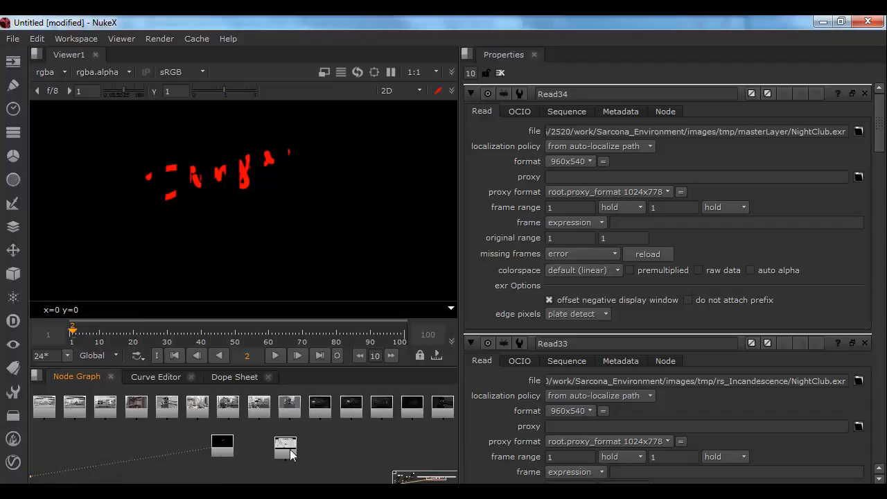
# Step: View the masterLayer Read node and attach a Glow node to it
pyautogui.click(290, 455)
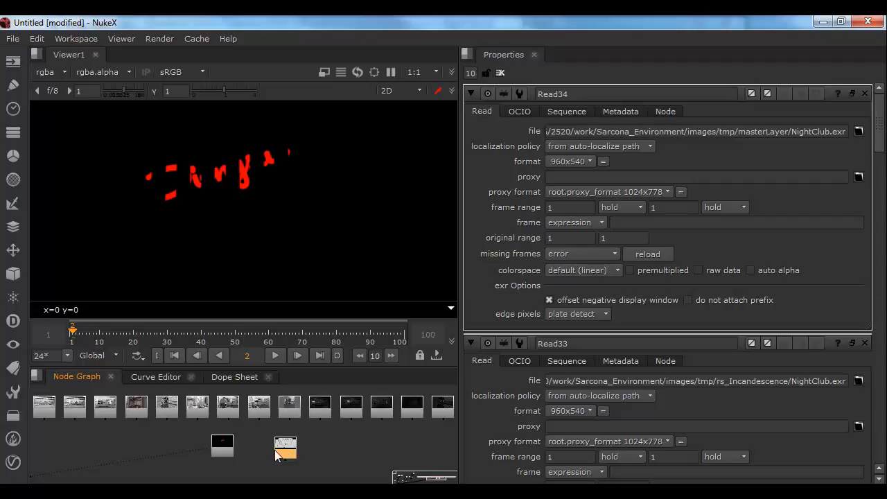
pyautogui.moveTo(282, 454); pyautogui.dragTo(264, 453, button='middle')
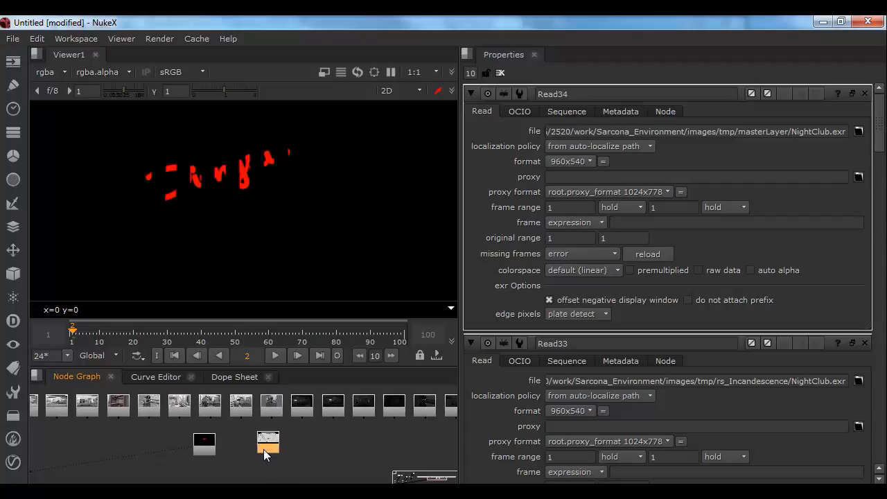
pyautogui.press('1')
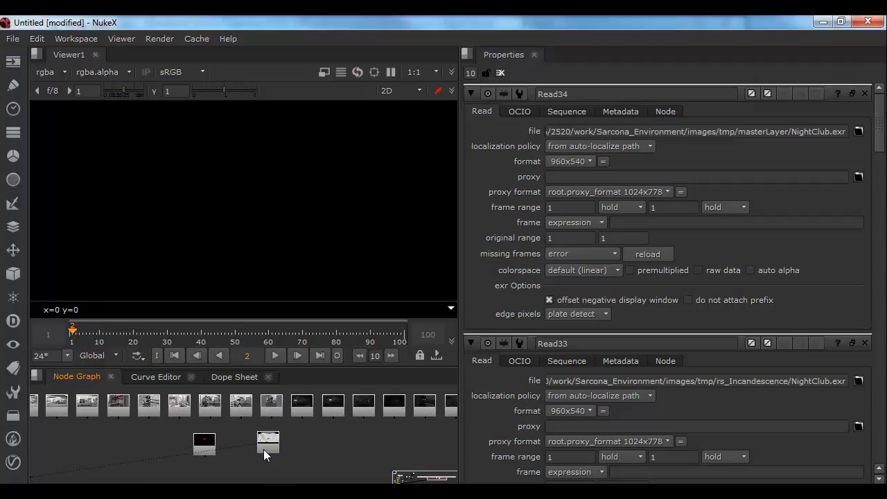
pyautogui.press('Tab')
pyautogui.write('glow')
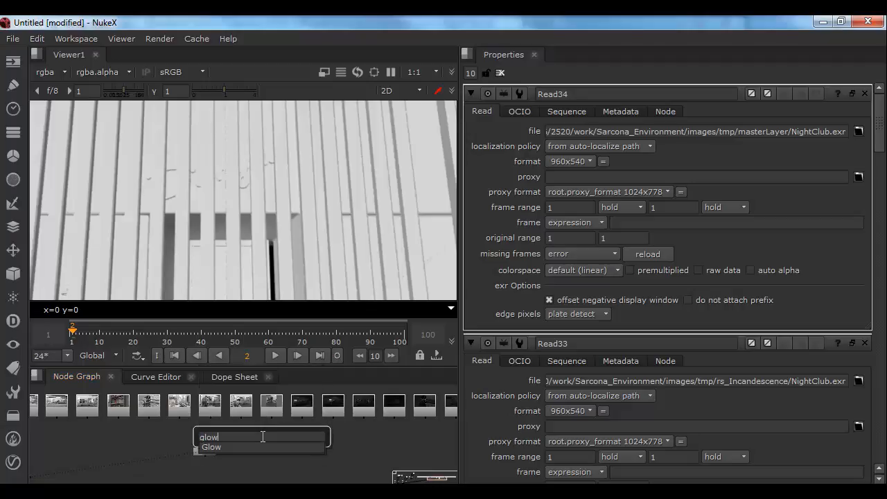
pyautogui.press('Return')
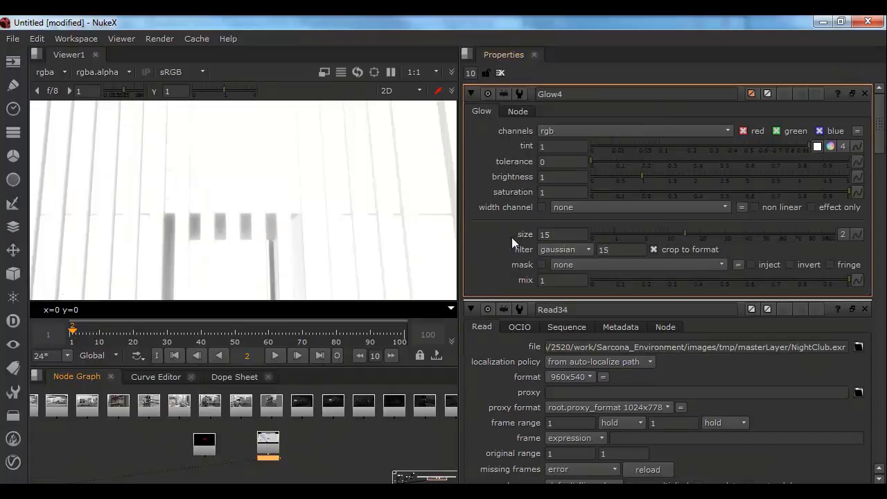
pyautogui.scroll(5, 265, 466)
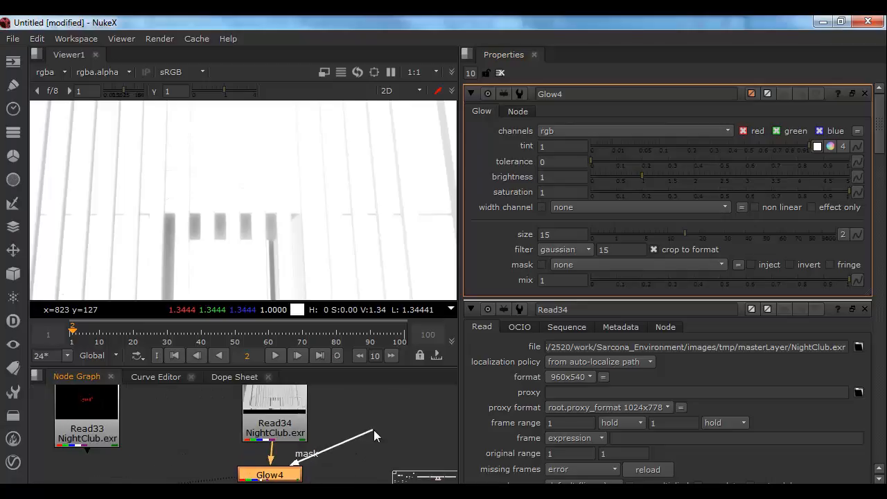
# Step: Delete the Glow node attached to the masterLayer Read node
pyautogui.moveTo(265, 478); pyautogui.dragTo(277, 478)
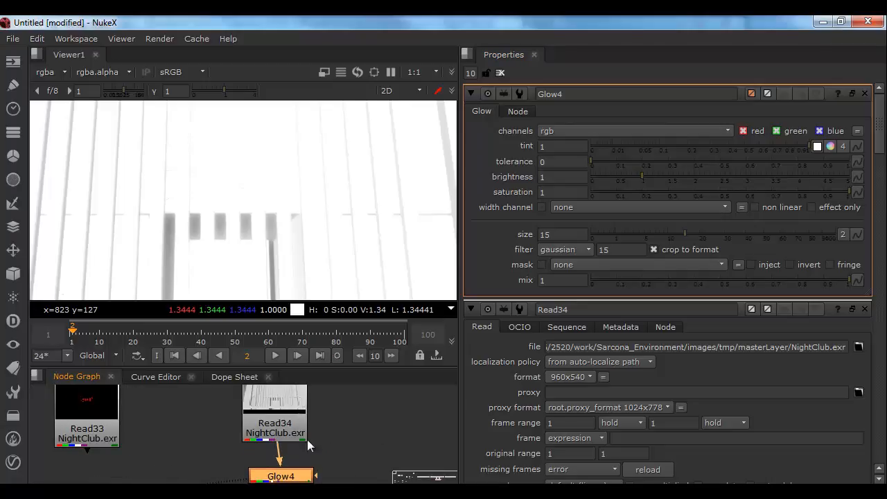
pyautogui.scroll(-3, 284, 468)
pyautogui.moveTo(288, 449); pyautogui.dragTo(292, 436, button='middle')
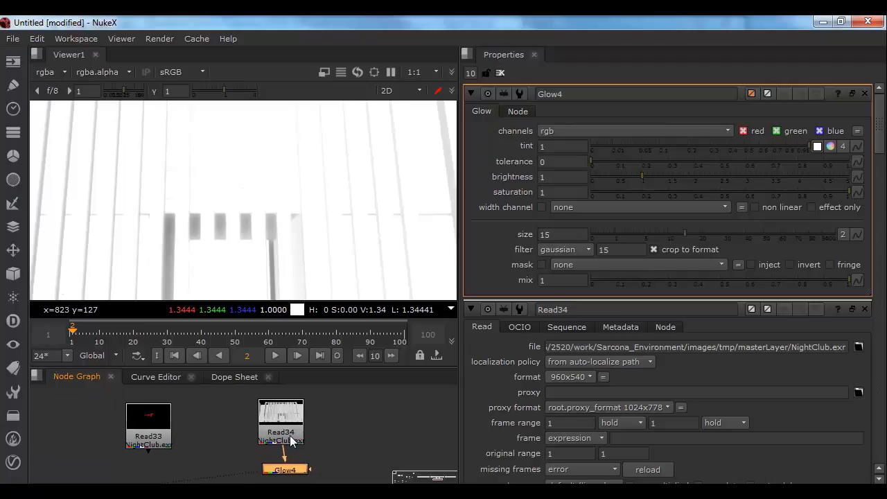
pyautogui.moveTo(292, 436); pyautogui.dragTo(296, 416)
pyautogui.press('Delete')
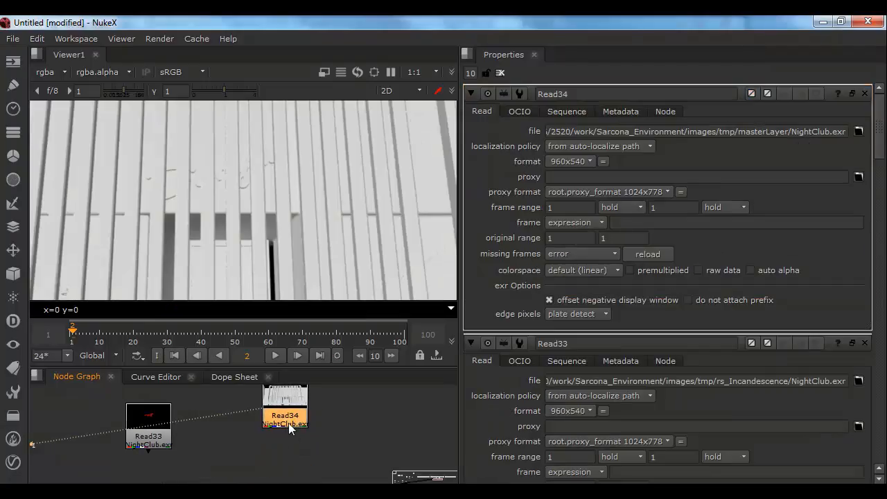
# Step: Add a Copy node with the rs_Incandescence Read as input A and the masterLayer Read as B, copying from rgba.red
pyautogui.moveTo(153, 442); pyautogui.dragTo(165, 443)
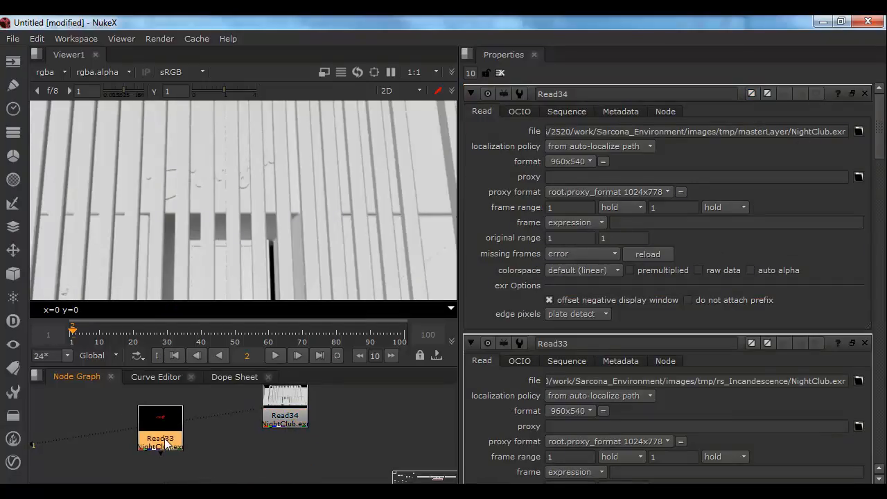
pyautogui.press('k')
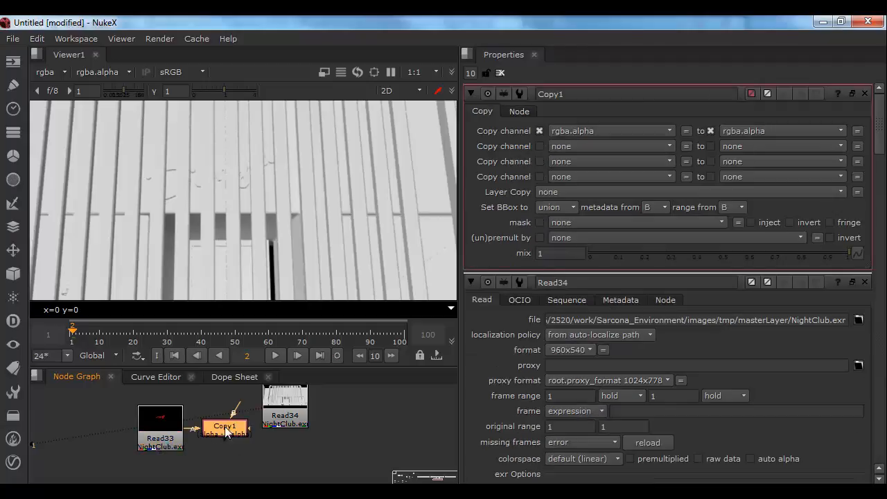
pyautogui.moveTo(221, 429); pyautogui.dragTo(280, 419)
pyautogui.moveTo(253, 468); pyautogui.dragTo(286, 466)
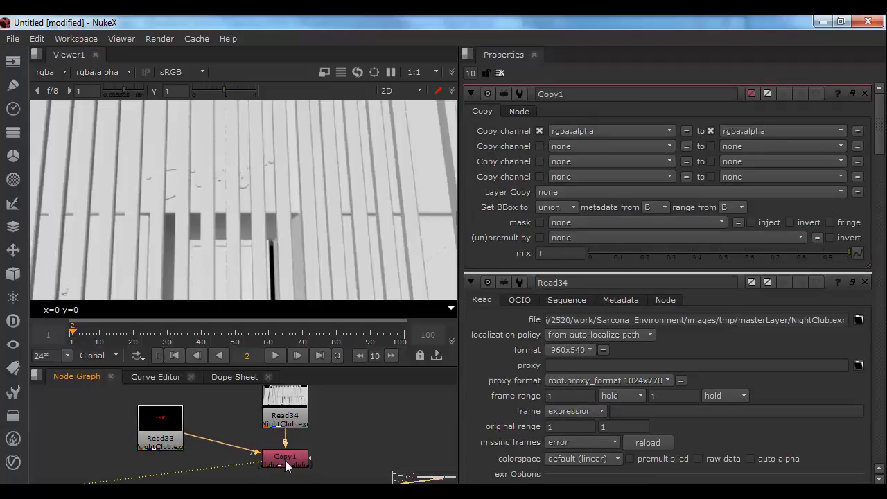
pyautogui.click(568, 131)
pyautogui.click(598, 163)
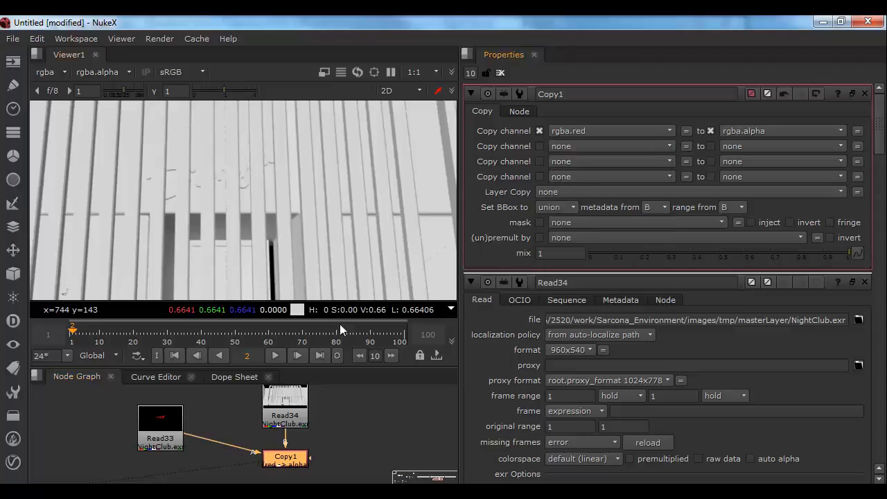
# Step: Compare the rs_Incandescence Read node with the Copy node's output in the viewer
pyautogui.click(164, 421)
pyautogui.press('1')
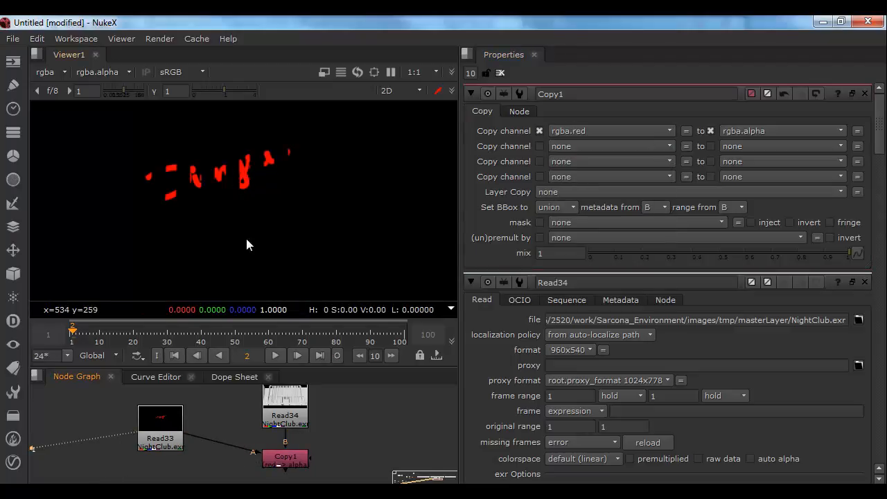
pyautogui.click(285, 459)
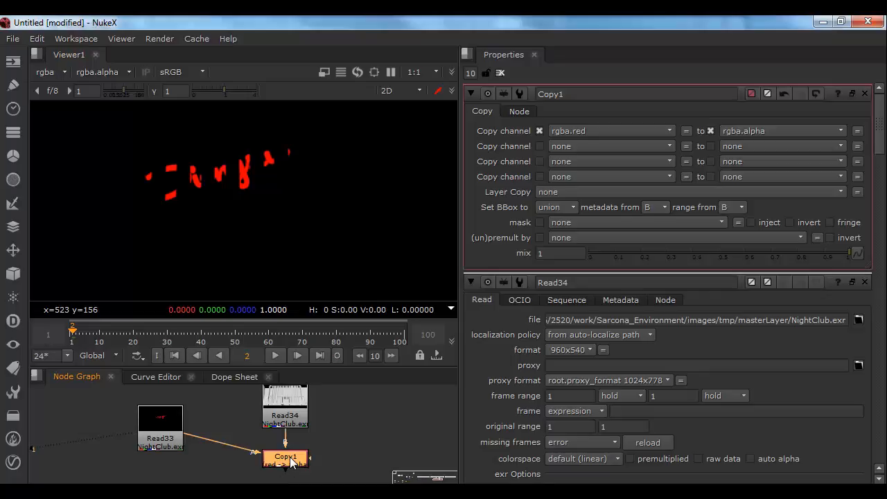
pyautogui.press('1')
# Step: Create a new channel dionsys.sign as the Copy node's destination, confirming the new dionsys layer
pyautogui.click(767, 131)
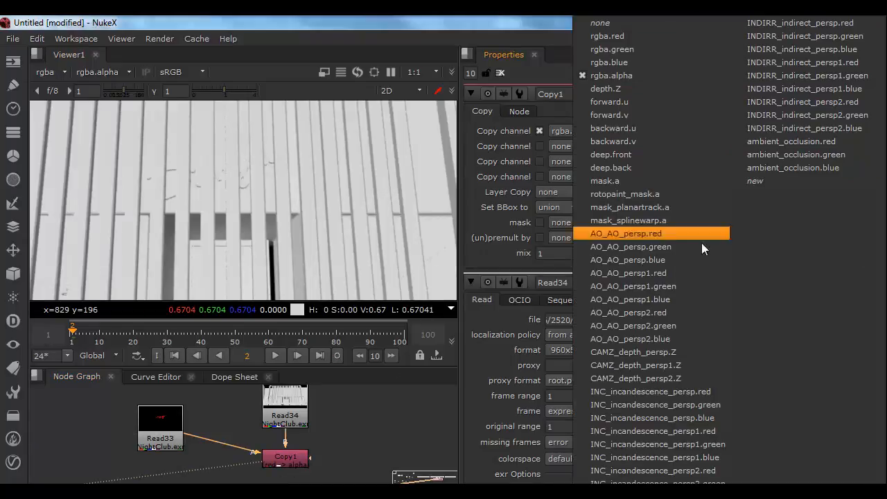
pyautogui.click(782, 187)
pyautogui.write('di')
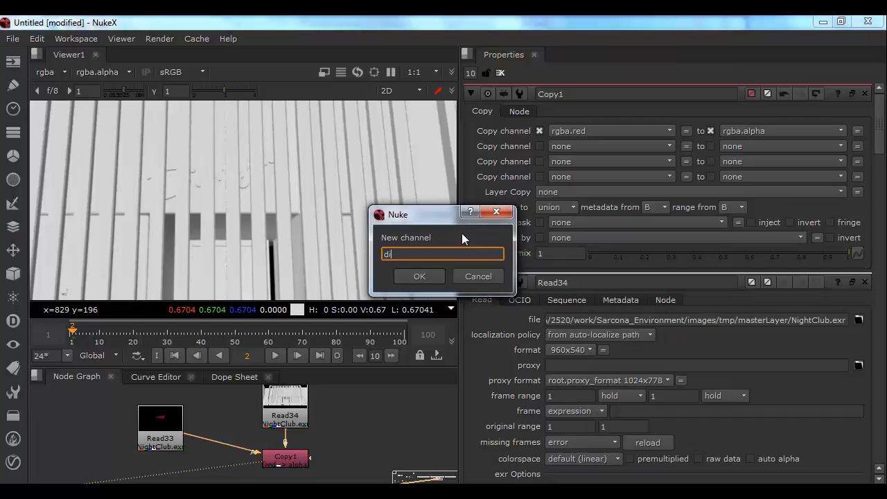
pyautogui.write('onysy.sign')
pyautogui.click(406, 254)
pyautogui.press('BackSpace')
pyautogui.click(403, 278)
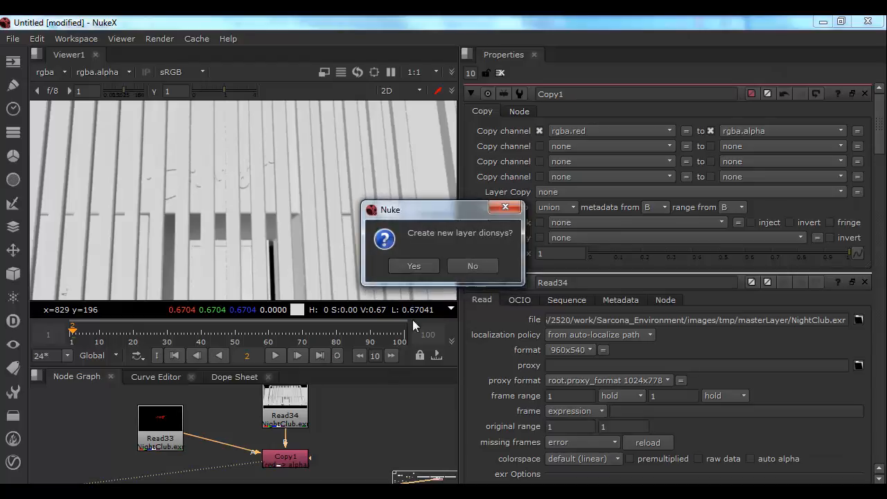
pyautogui.click(414, 265)
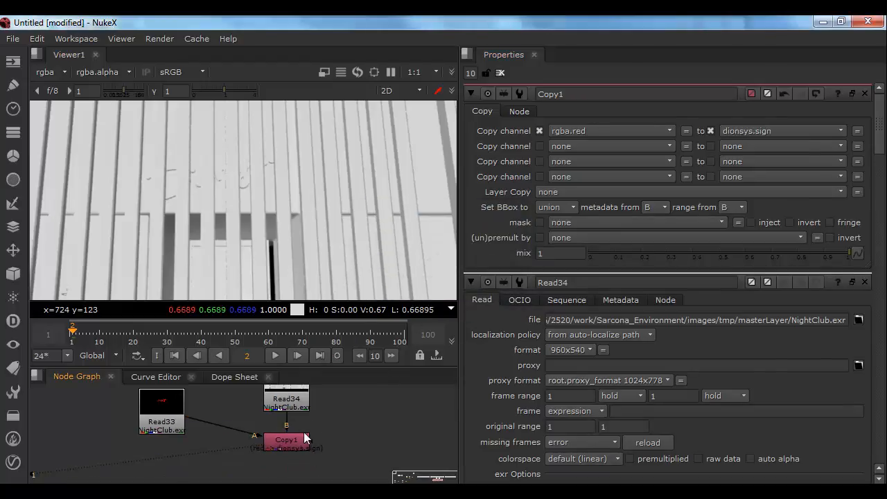
pyautogui.press('g')
pyautogui.moveTo(315, 431); pyautogui.dragTo(347, 435)
pyautogui.press('Delete')
# Step: Attach a Glow node to the Copy node and set its width channel to dionsys.sign
pyautogui.click(299, 445)
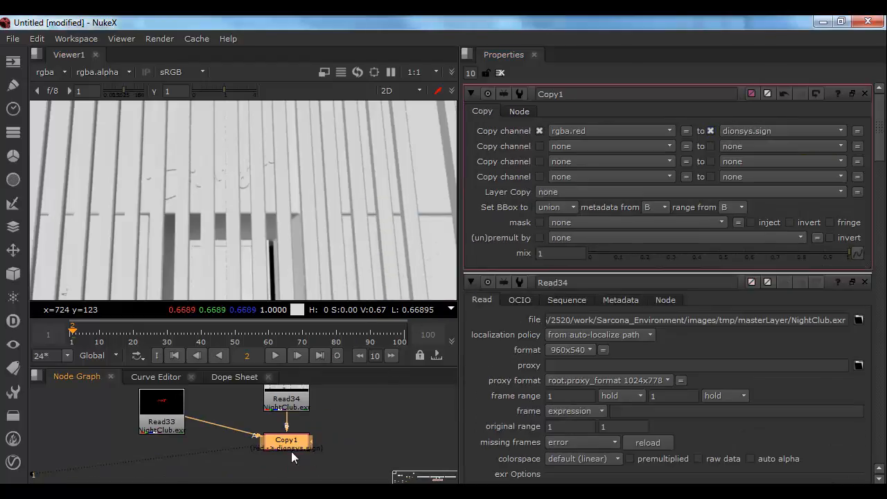
pyautogui.press('Tab')
pyautogui.write('g')
pyautogui.click(269, 438)
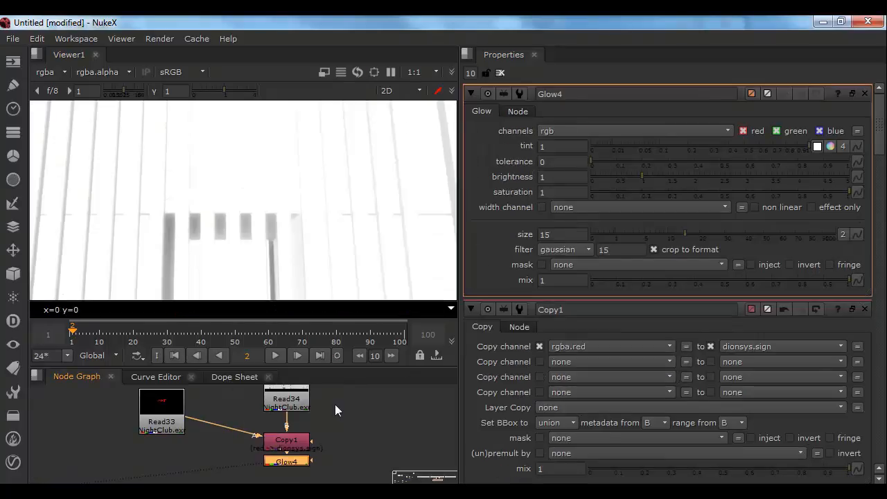
pyautogui.click(587, 207)
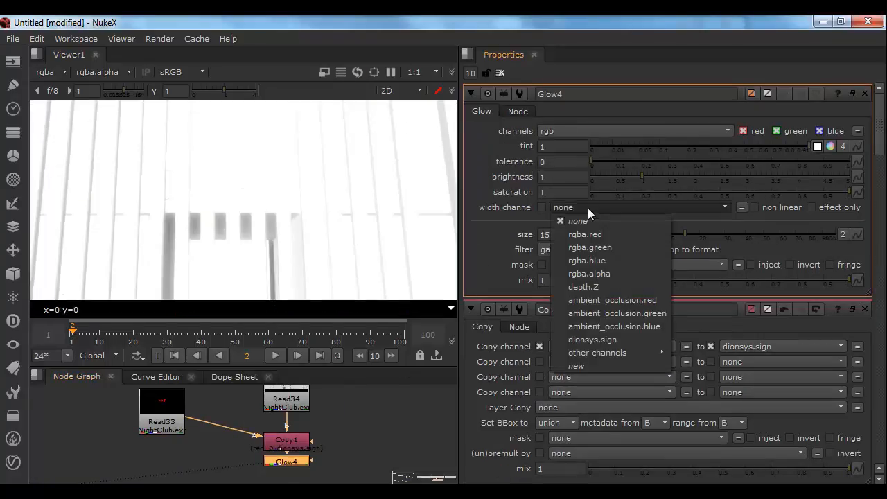
pyautogui.click(608, 341)
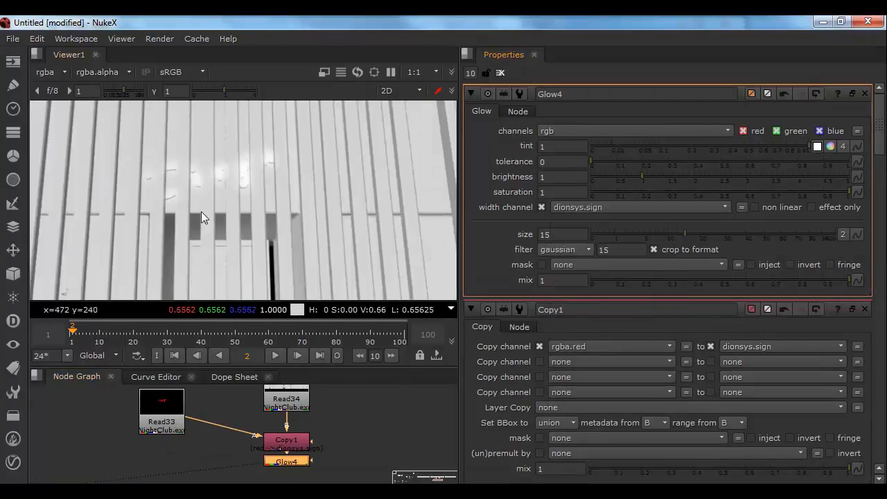
# Step: Set the Glow size to 7.8 and brightness to 1.56, checking the effect on the sign
pyautogui.press('f')
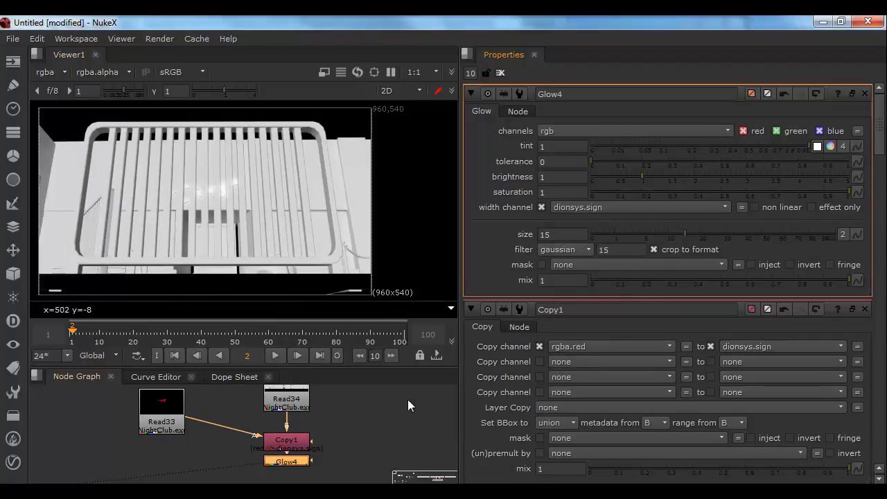
pyautogui.moveTo(685, 234); pyautogui.dragTo(658, 235)
pyautogui.moveTo(640, 176); pyautogui.dragTo(673, 178)
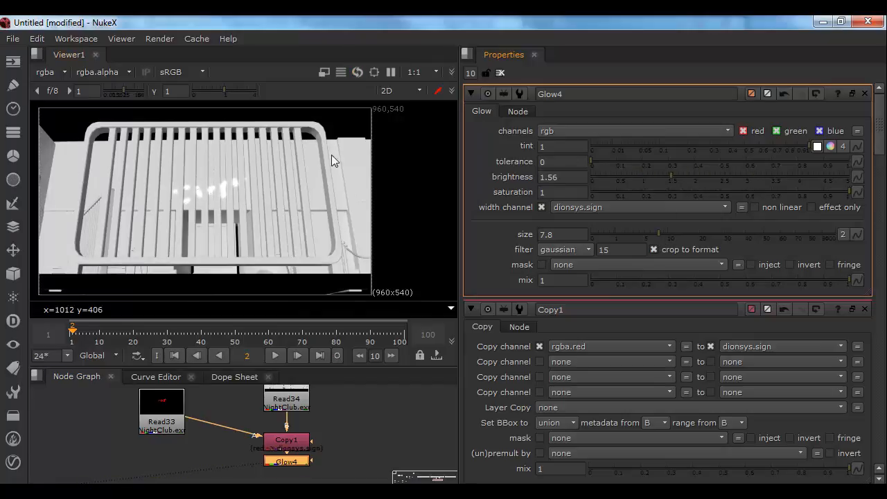
pyautogui.scroll(3, 331, 154)
pyautogui.moveTo(241, 171); pyautogui.dragTo(300, 184, button='middle')
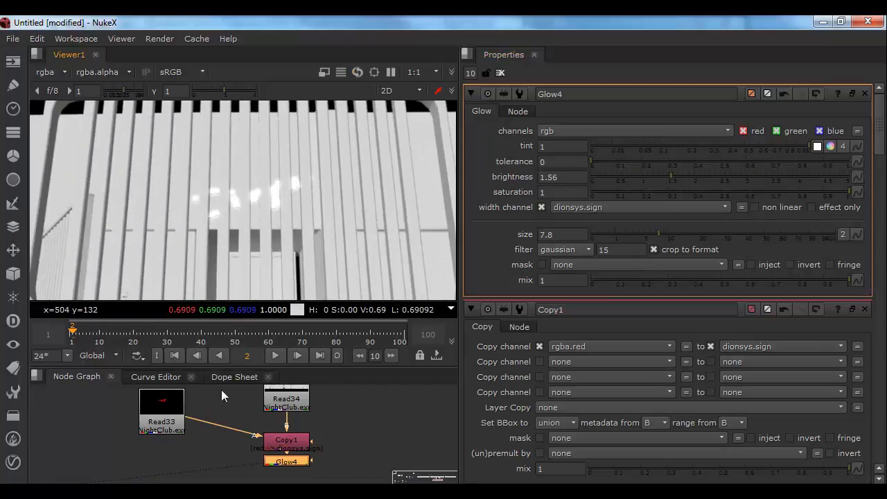
# Step: Inspect the masterLayer Read's alpha, depth and ambient_occlusion channels, returning the viewer to rgba
pyautogui.moveTo(292, 413); pyautogui.dragTo(289, 441, button='middle')
pyautogui.moveTo(291, 432); pyautogui.dragTo(291, 415)
pyautogui.press('1')
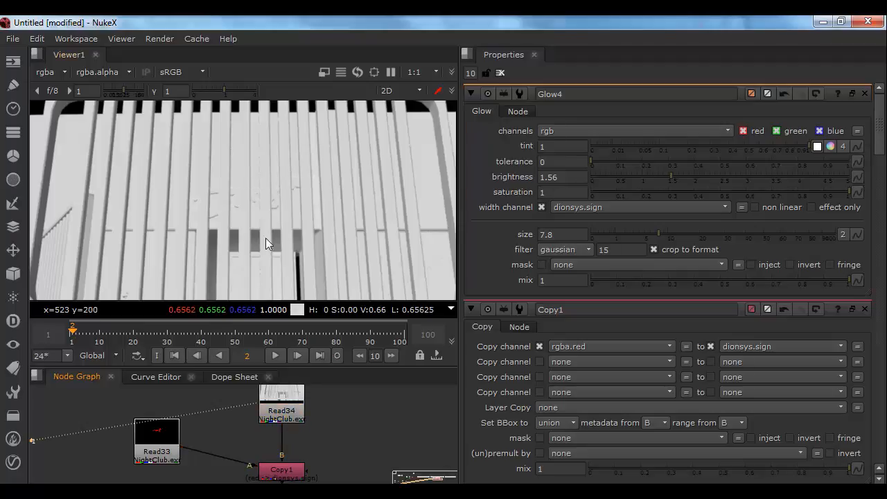
pyautogui.press('a')
pyautogui.press('a')
pyautogui.click(59, 72)
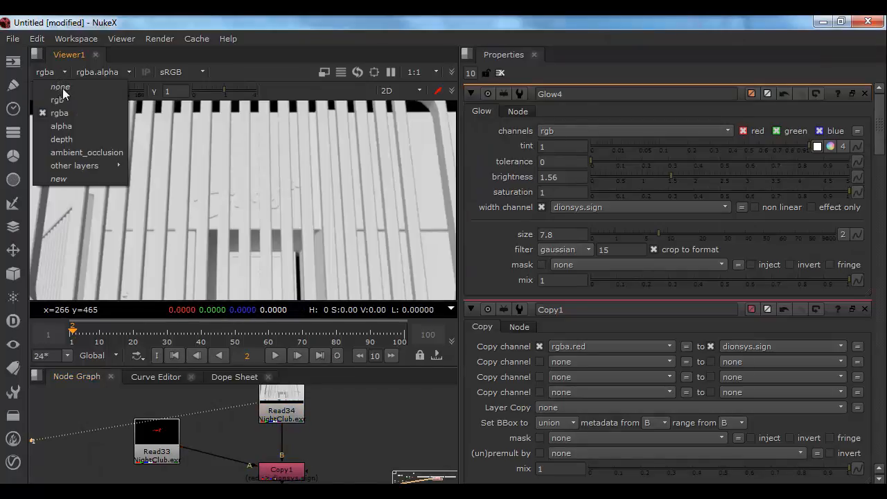
pyautogui.click(76, 141)
pyautogui.click(57, 74)
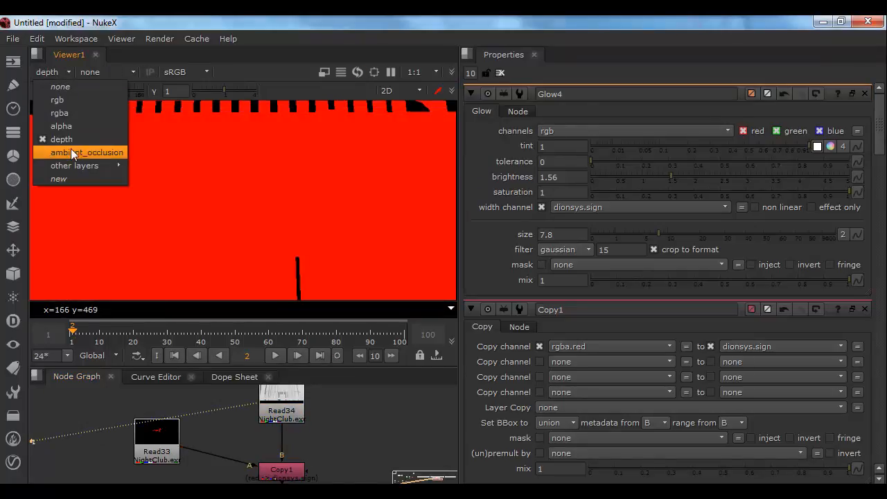
pyautogui.click(71, 152)
pyautogui.click(58, 74)
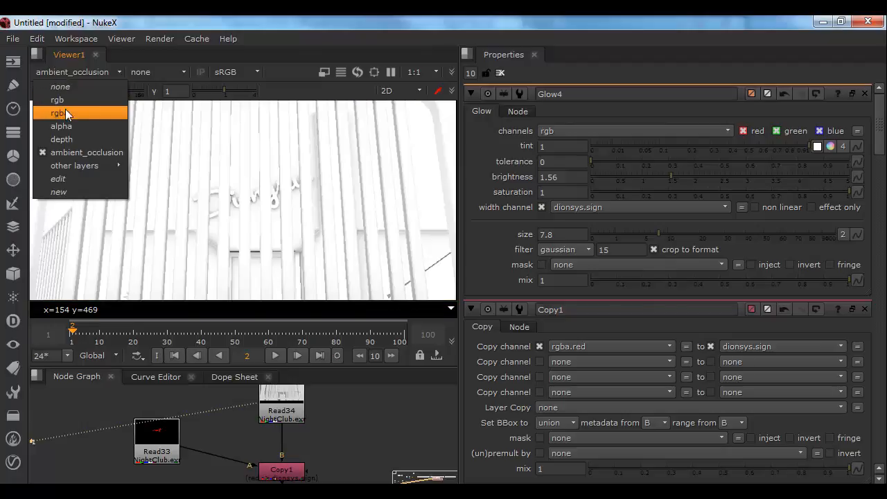
pyautogui.click(67, 112)
# Step: Make room below the masterLayer Read node and insert a Merge node between it and the Copy node
pyautogui.moveTo(318, 418); pyautogui.dragTo(301, 439, button='middle')
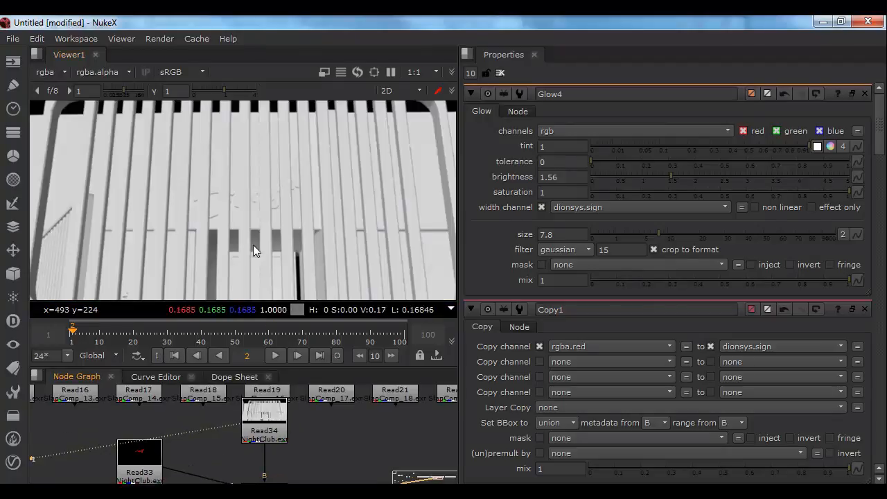
pyautogui.moveTo(300, 401); pyautogui.dragTo(318, 432, button='middle')
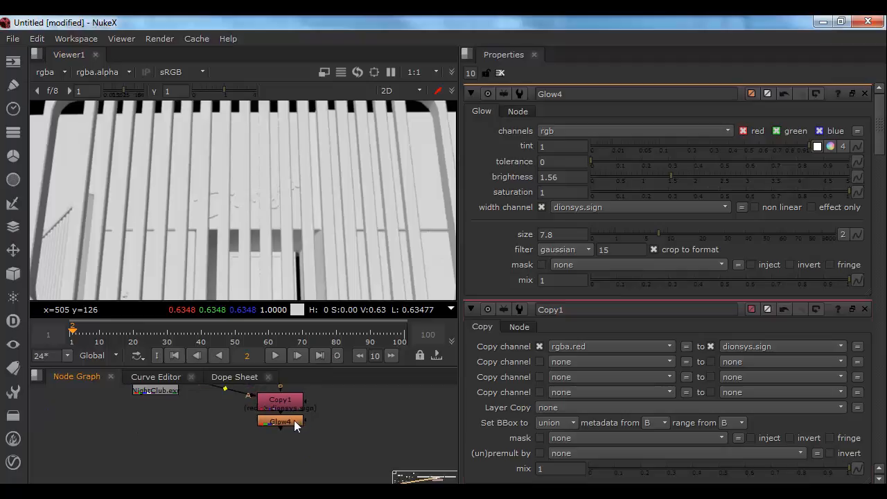
pyautogui.keyDown('ctrl'); pyautogui.moveTo(294, 420); pyautogui.dragTo(291, 483); pyautogui.keyUp('ctrl')
pyautogui.moveTo(324, 464); pyautogui.dragTo(327, 458, button='middle')
pyautogui.click(327, 439)
pyautogui.click(291, 401)
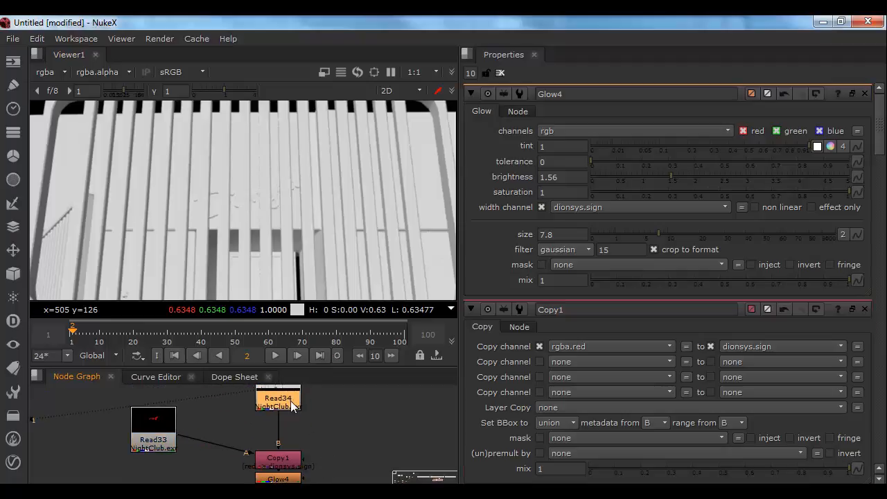
pyautogui.press('Tab')
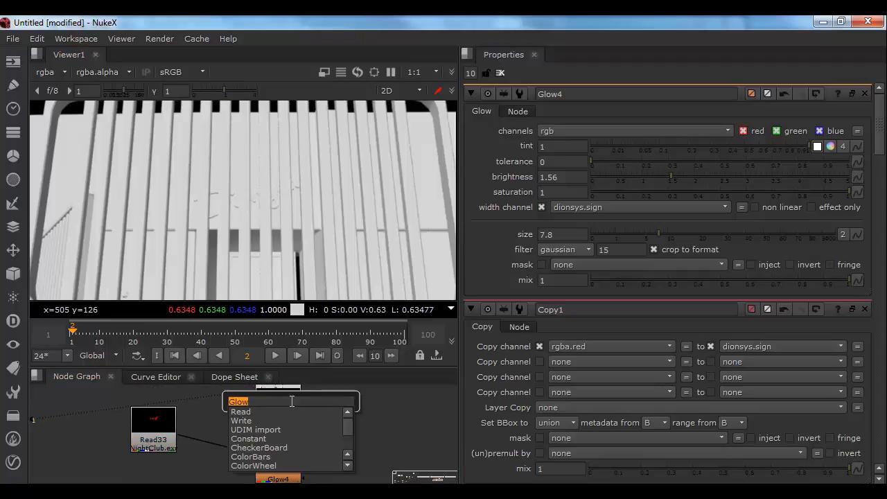
pyautogui.write('merge')
pyautogui.press('Return')
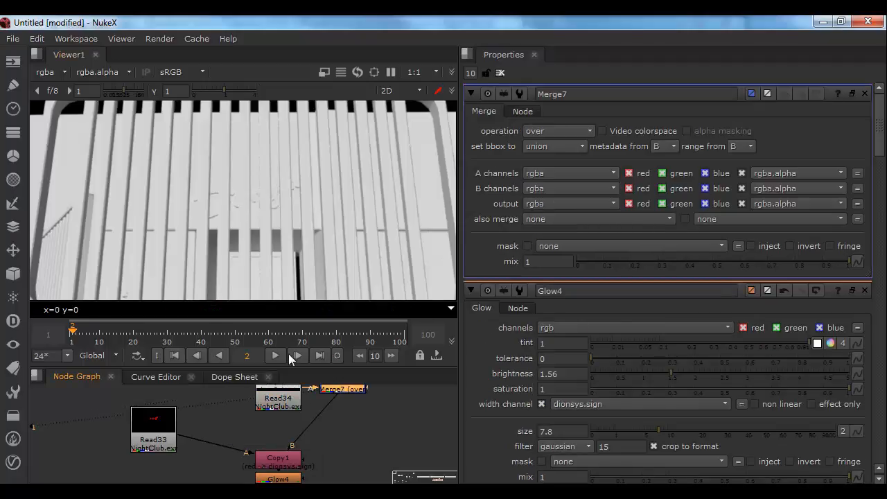
pyautogui.moveTo(322, 418); pyautogui.dragTo(320, 432, button='middle')
pyautogui.moveTo(336, 403); pyautogui.dragTo(339, 457)
# Step: Add a Shuffle node from the masterLayer Read into the Merge's A input, with in 1 set to ambient_occlusion
pyautogui.click(336, 416)
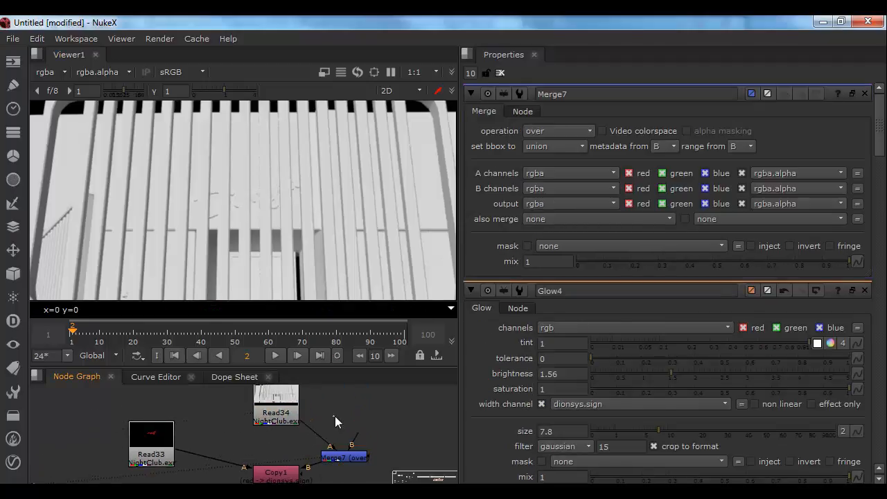
pyautogui.press('Tab')
pyautogui.write('shuff')
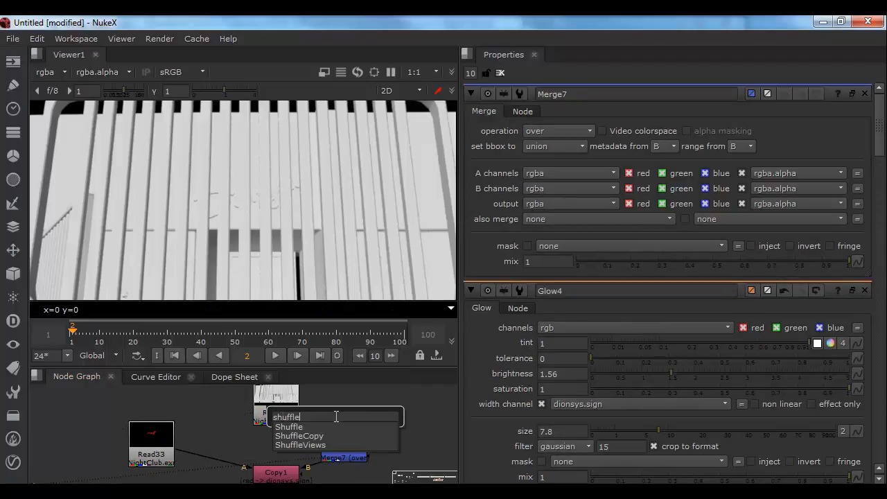
pyautogui.press('Return')
pyautogui.moveTo(325, 396); pyautogui.dragTo(291, 393)
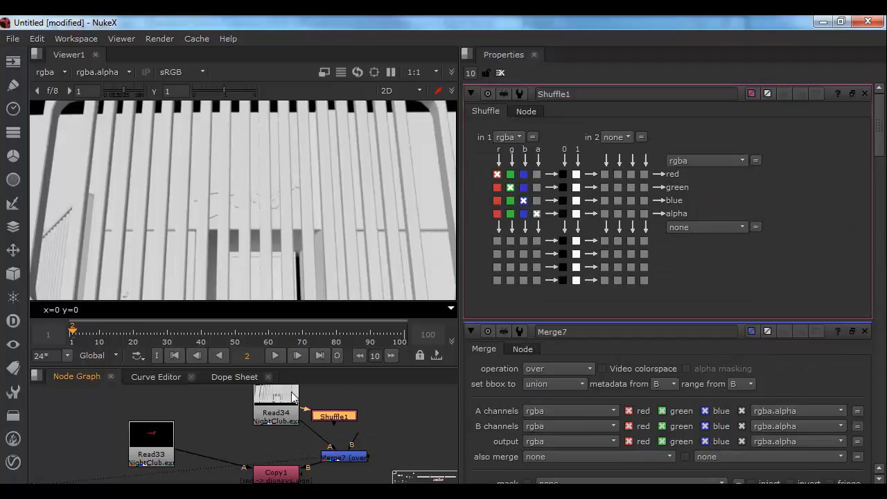
pyautogui.moveTo(330, 416); pyautogui.dragTo(364, 420)
pyautogui.click(363, 419)
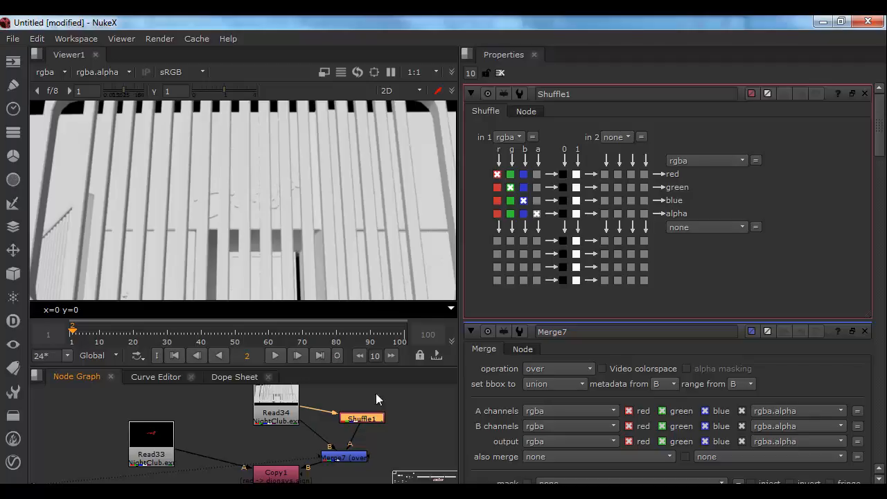
pyautogui.click(506, 137)
pyautogui.click(533, 217)
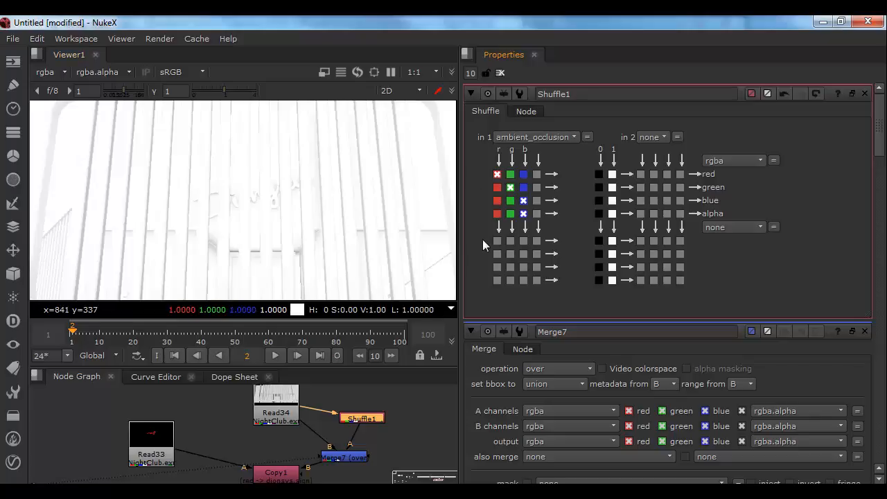
# Step: Set the operation of the Merge node below the masterLayer Read to multiply
pyautogui.click(352, 457)
pyautogui.click(554, 131)
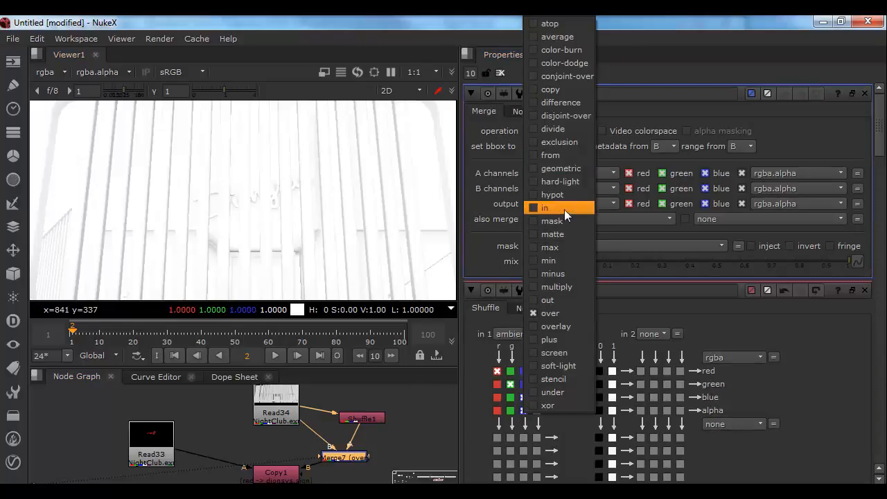
pyautogui.click(547, 288)
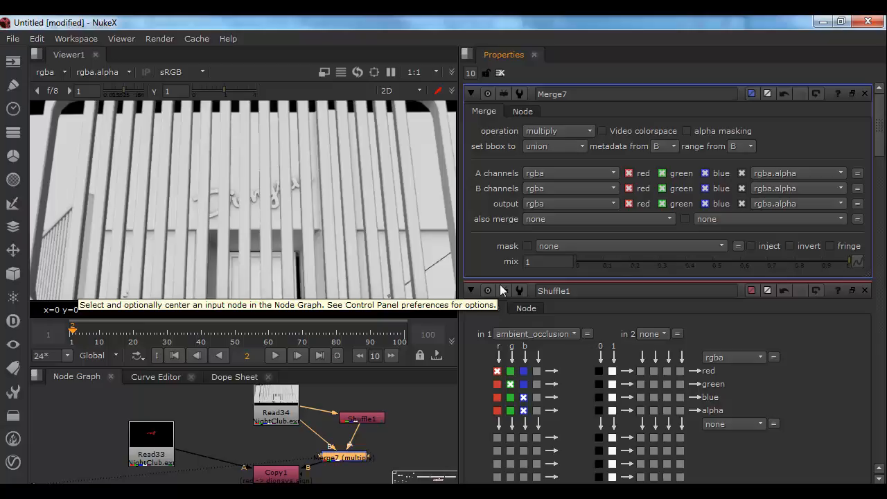
# Step: Switch to Maya, close the Render View and inspect the mila_material2 attributes of the slatted facade object pCube108
pyautogui.hotkey('alt', 'Tab')
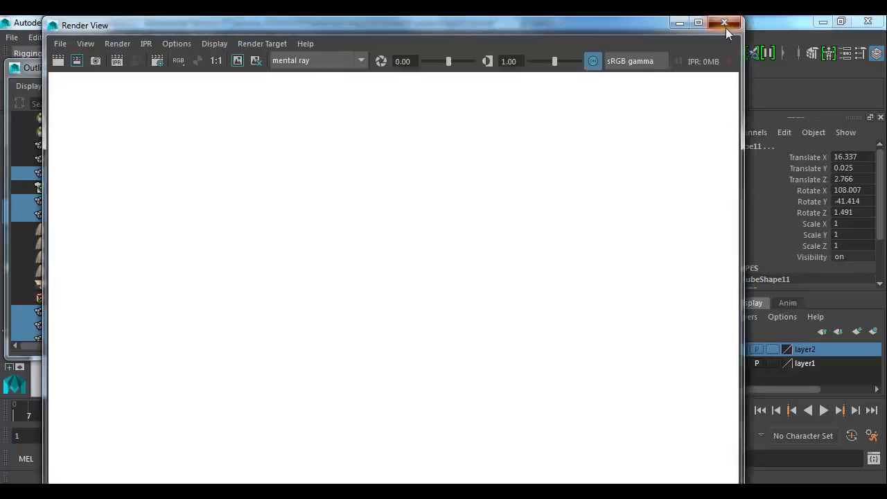
pyautogui.click(724, 22)
pyautogui.click(506, 203)
pyautogui.press('space')
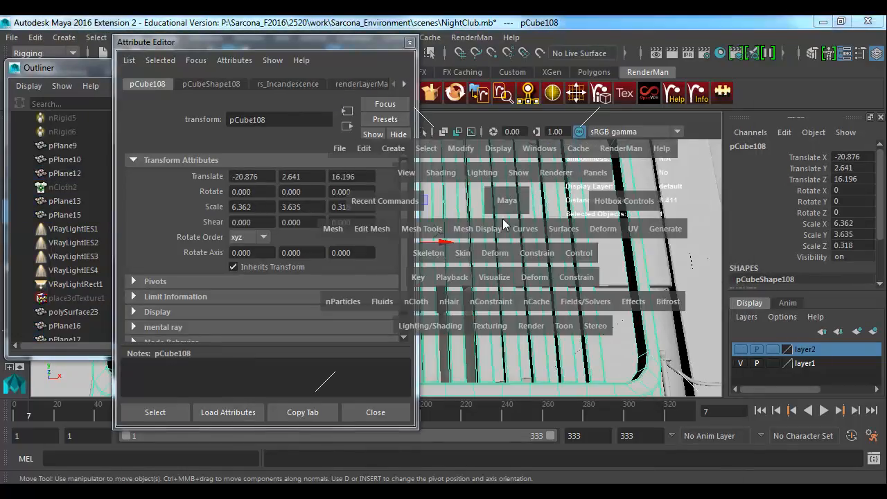
pyautogui.click(443, 322)
pyautogui.click(540, 161)
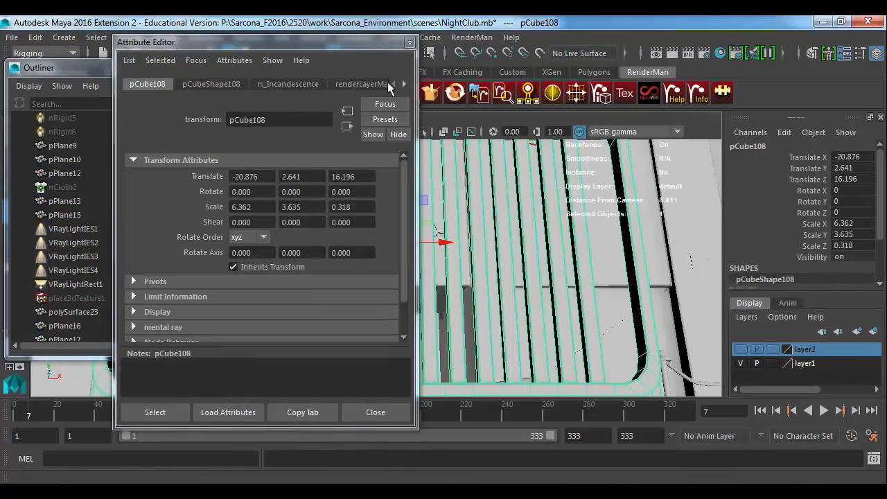
pyautogui.click(354, 84)
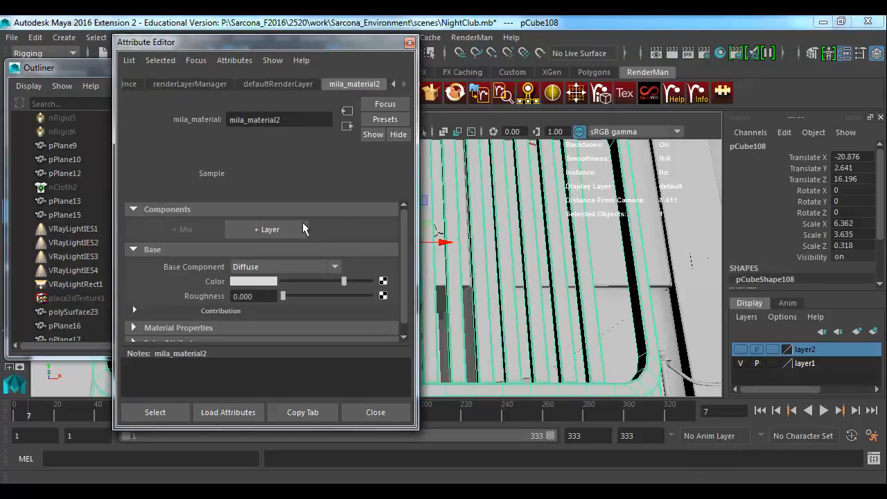
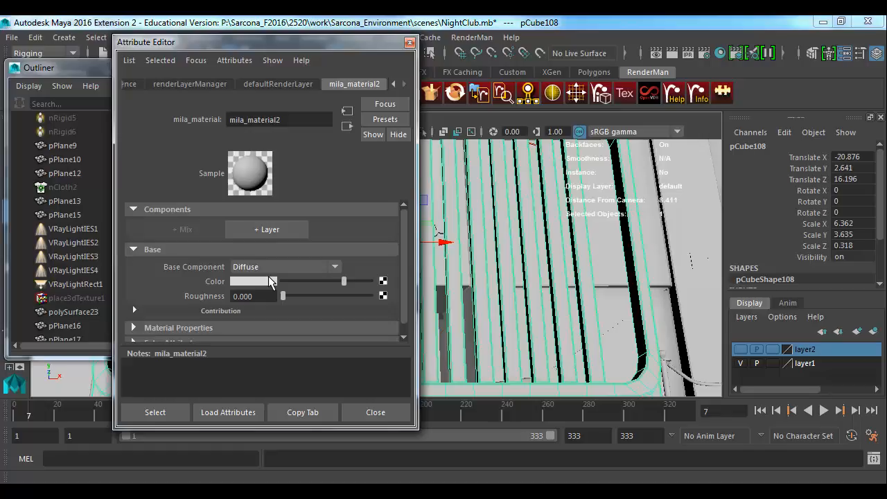
# Step: Examine the Incandescence layer in Maya's Render Setup window, and return to Nuke
pyautogui.click(736, 52)
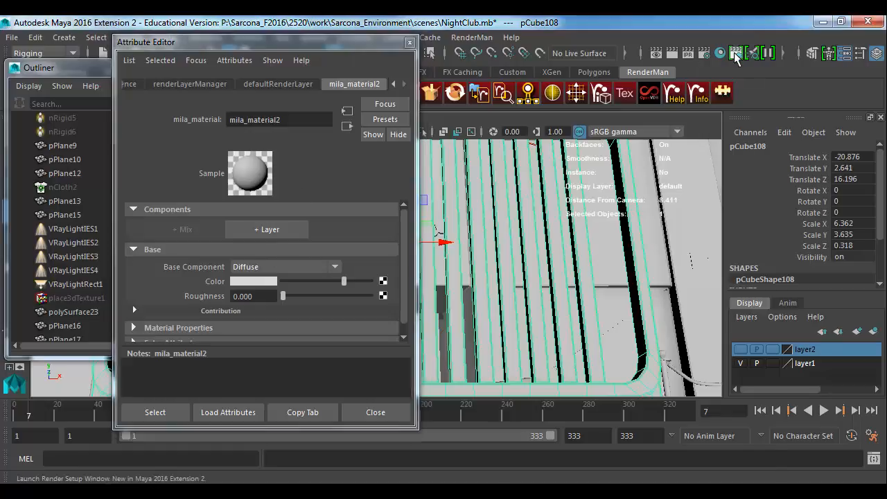
pyautogui.moveTo(383, 373); pyautogui.dragTo(296, 54)
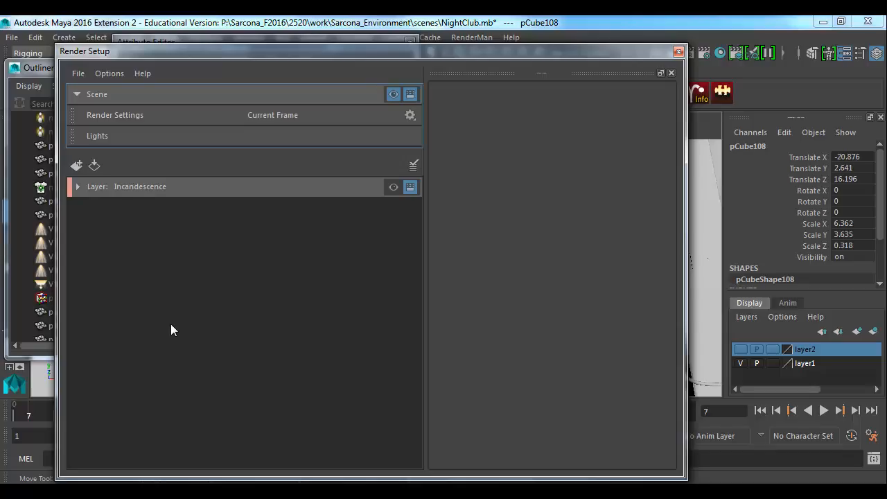
pyautogui.hotkey('alt', 'Tab')
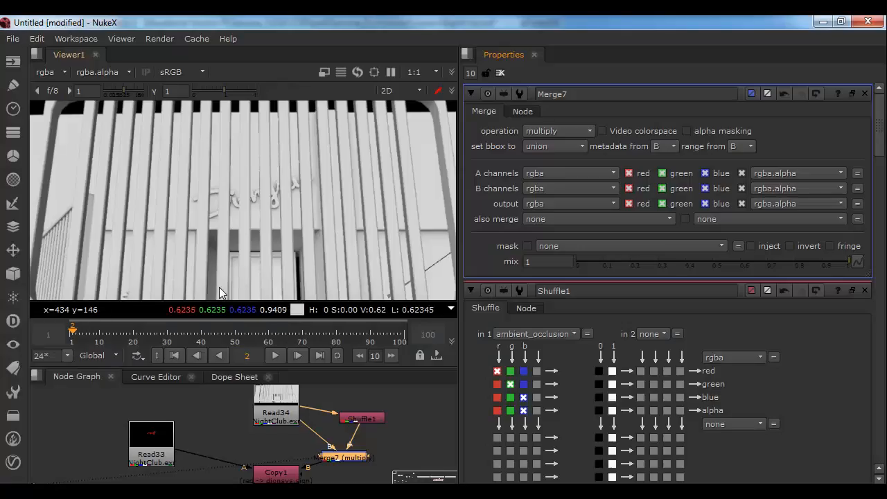
# Step: Add a ZDefocus node after the multiply Merge node
pyautogui.click(281, 414)
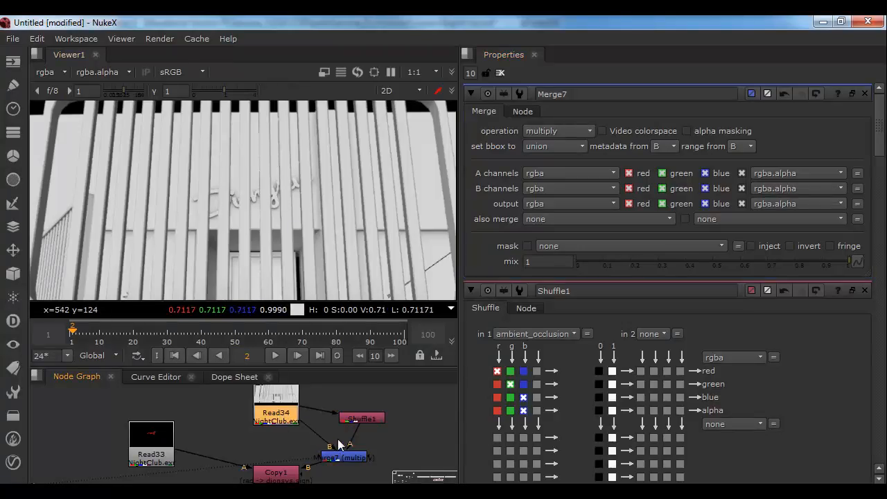
pyautogui.click(349, 458)
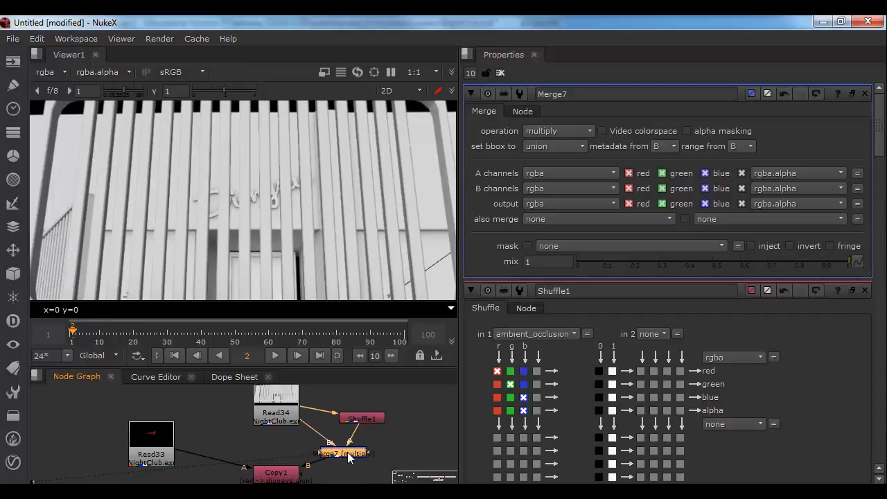
pyautogui.press('Tab')
pyautogui.write('zde')
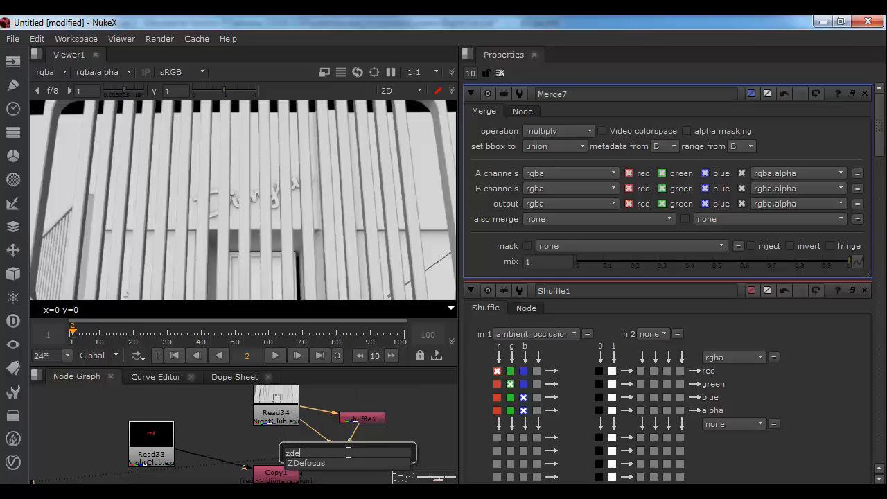
pyautogui.press('Return')
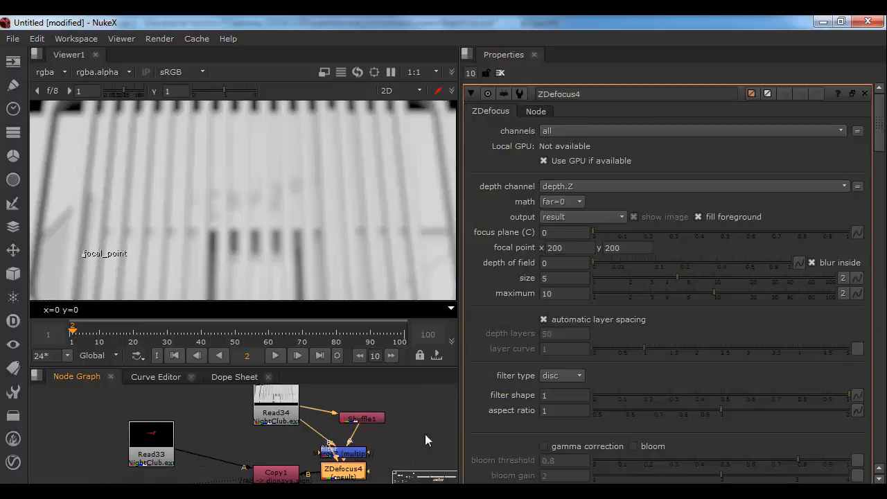
# Step: Review the channels available for the ZDefocus depth channel and its place in the node graph
pyautogui.click(580, 183)
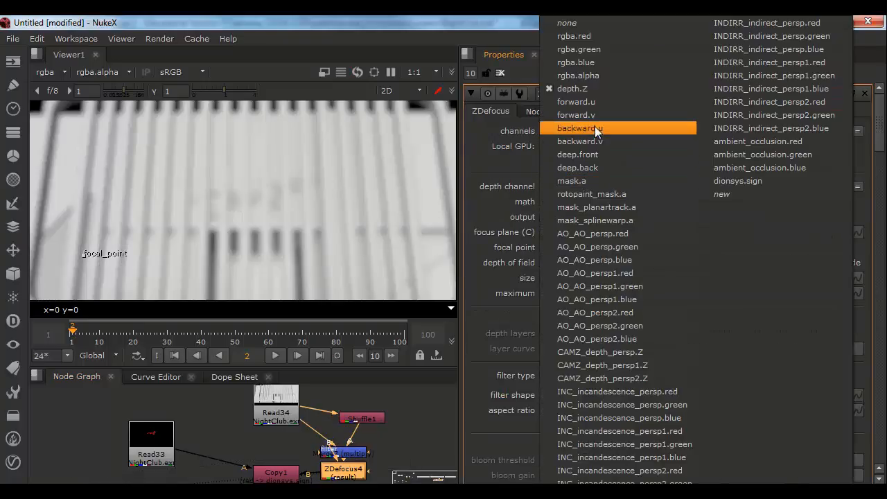
pyautogui.click(348, 420)
pyautogui.moveTo(348, 442); pyautogui.dragTo(322, 443, button='middle')
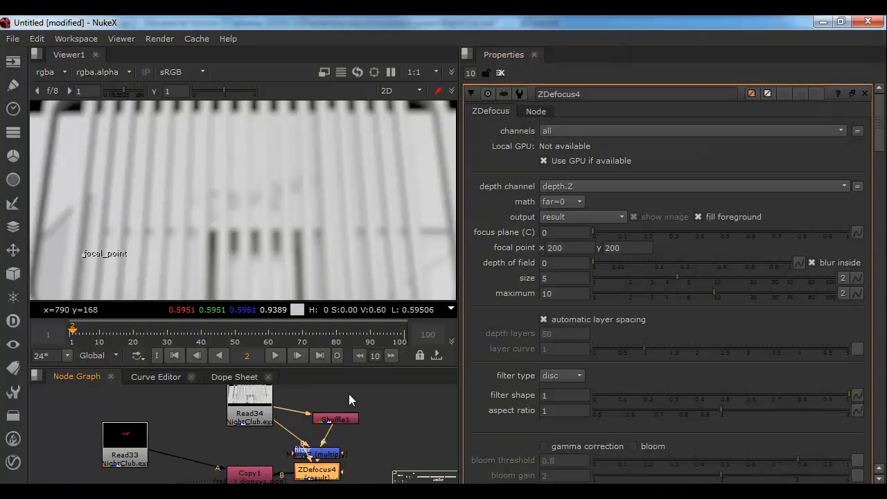
pyautogui.click(573, 187)
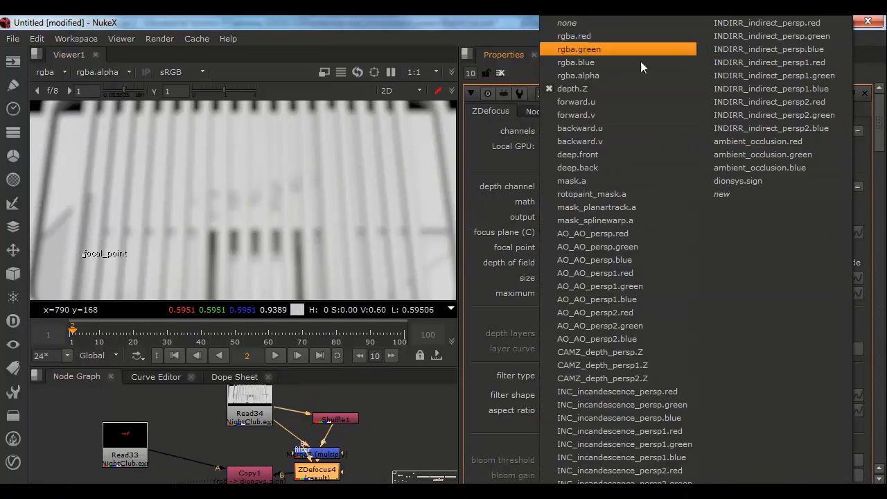
pyautogui.click(346, 429)
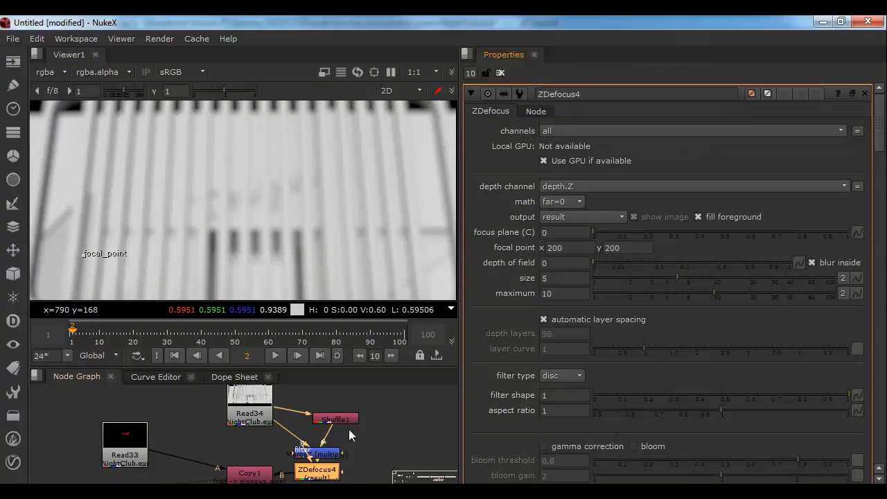
pyautogui.click(362, 412)
pyautogui.moveTo(341, 410); pyautogui.dragTo(344, 365, button='middle')
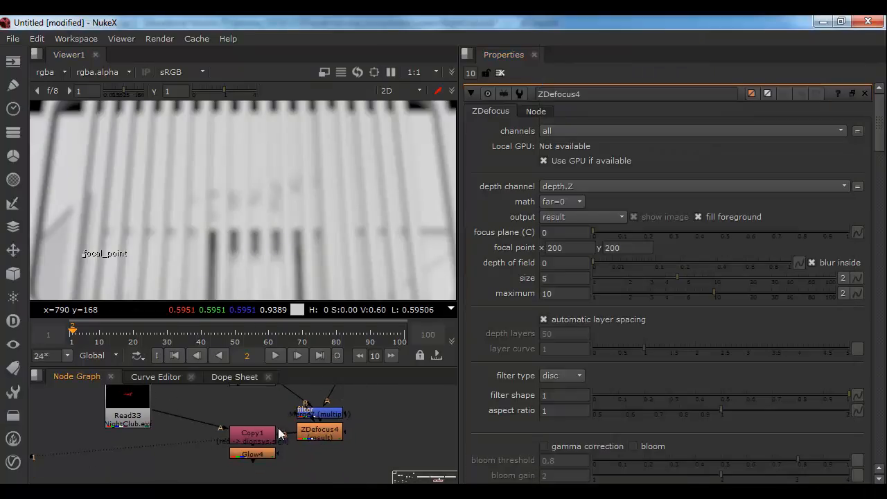
# Step: Clear the open node properties, open those of the masterLayer Read and check which channels the viewer offers
pyautogui.click(499, 72)
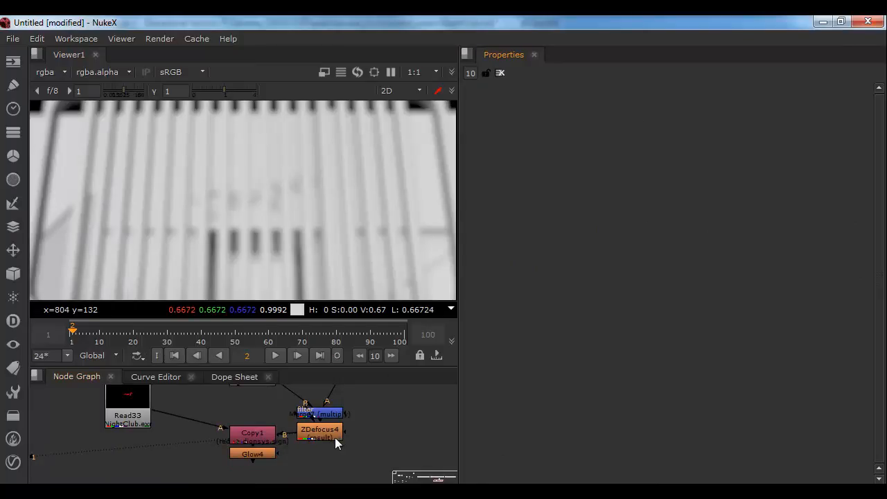
pyautogui.moveTo(279, 411); pyautogui.dragTo(278, 426, button='middle')
pyautogui.doubleClick(262, 396)
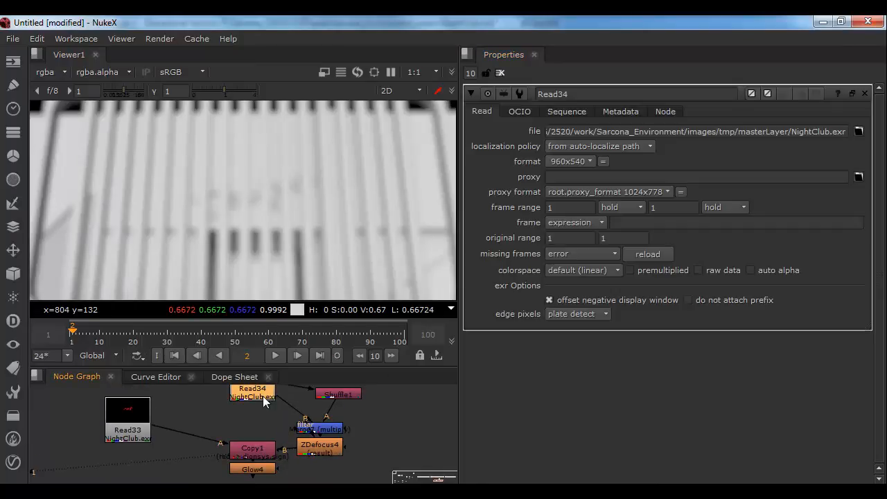
pyautogui.click(49, 72)
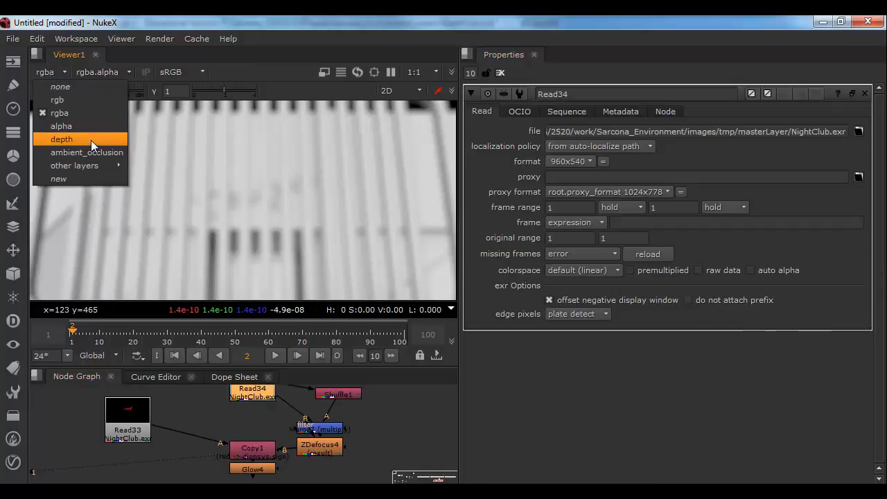
pyautogui.click(323, 451)
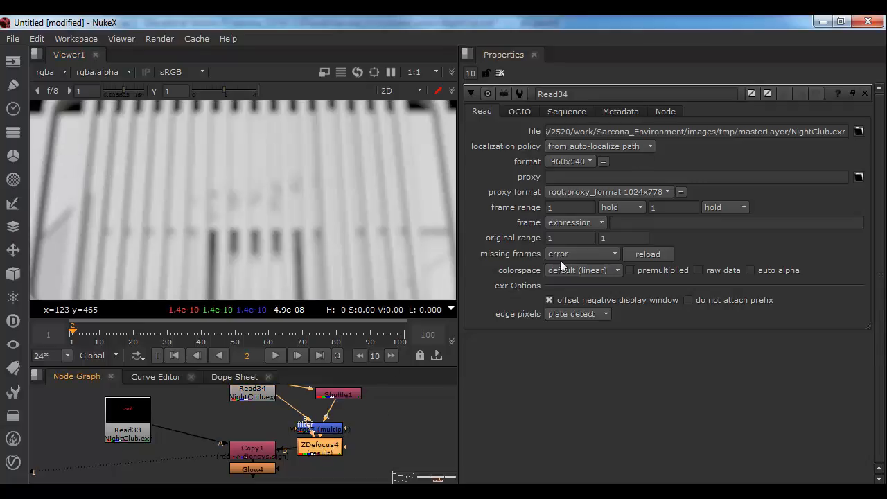
# Step: Reopen the ZDefocus properties and set the depth channel to CAMZ_depth_persp.Z
pyautogui.doubleClick(327, 445)
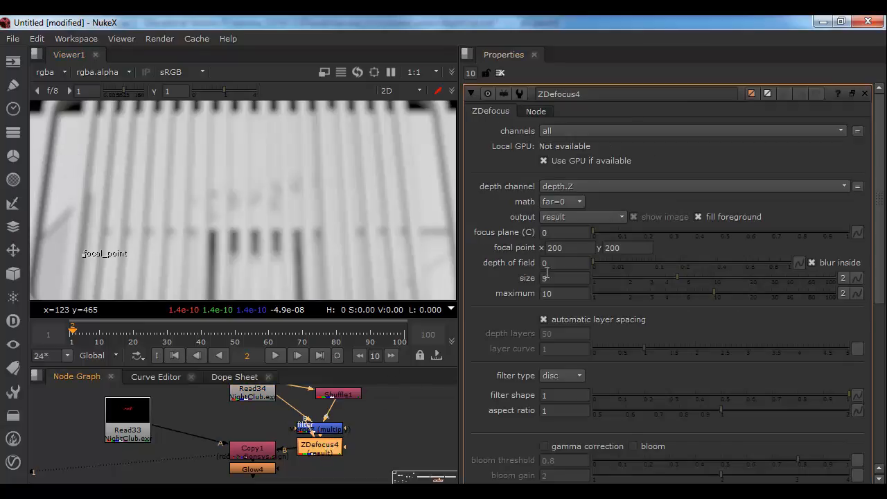
pyautogui.click(609, 187)
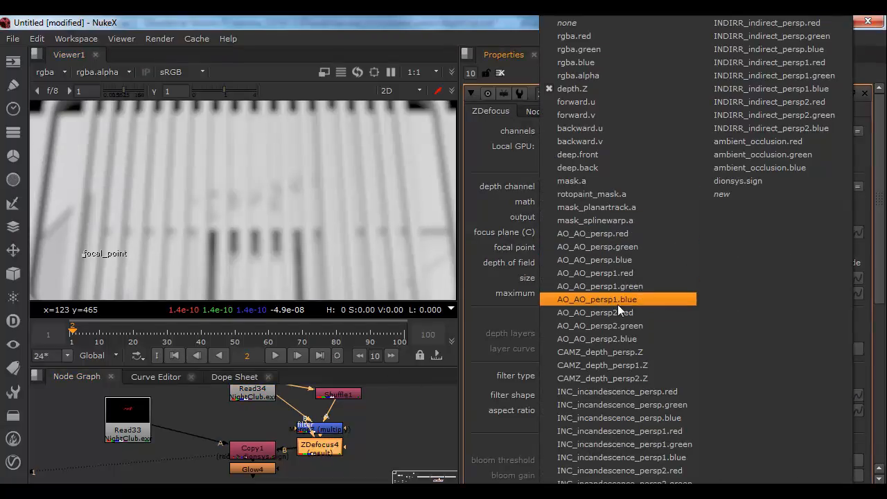
pyautogui.click(622, 353)
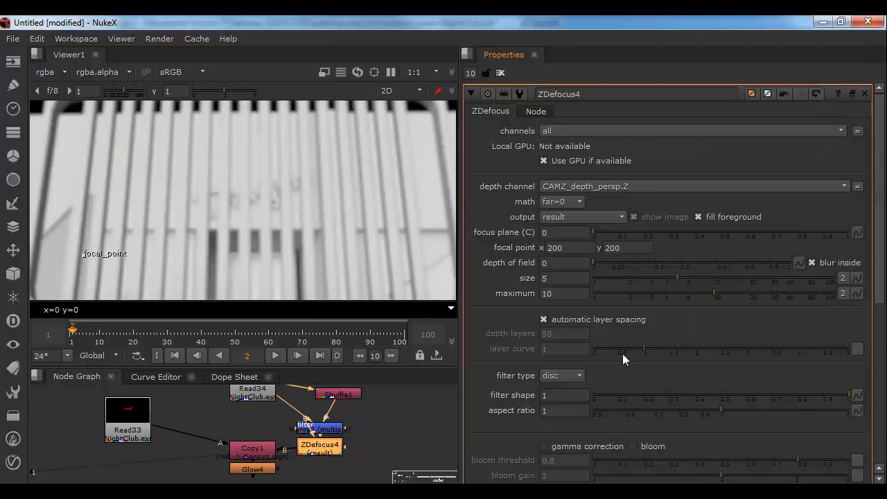
# Step: Set the ZDefocus output to focal plane setup and move the focal point onto the sign, at about x 500, y 303
pyautogui.click(564, 202)
pyautogui.click(500, 211)
pyautogui.click(550, 217)
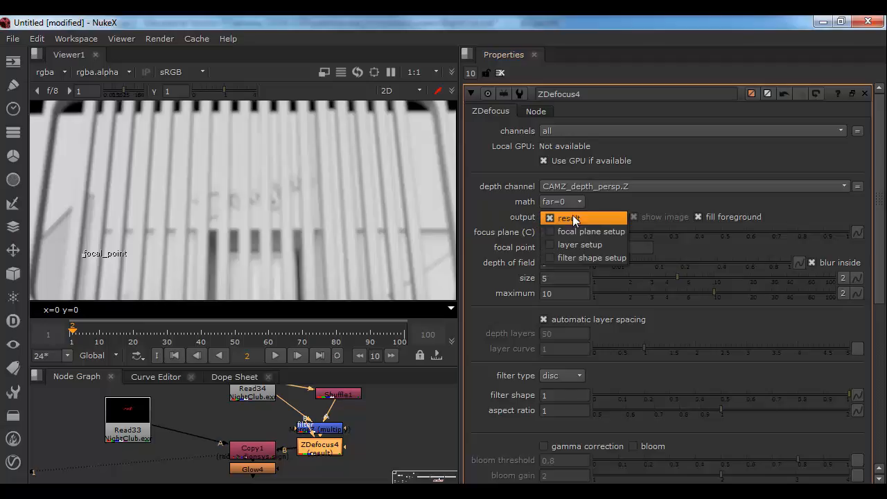
pyautogui.click(568, 232)
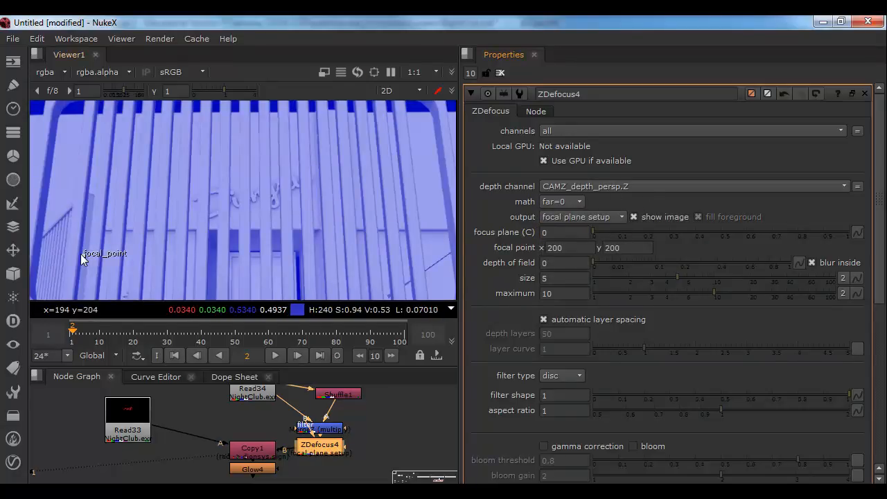
pyautogui.moveTo(82, 254); pyautogui.dragTo(256, 199)
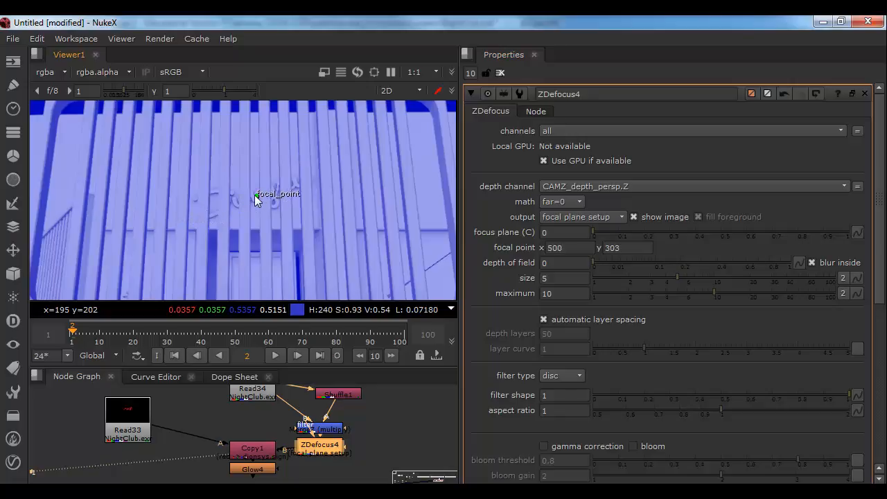
# Step: Set the ZDefocus depth channel to depth.Z and nudge the focal point on the sign to about x 498, y 303
pyautogui.click(580, 194)
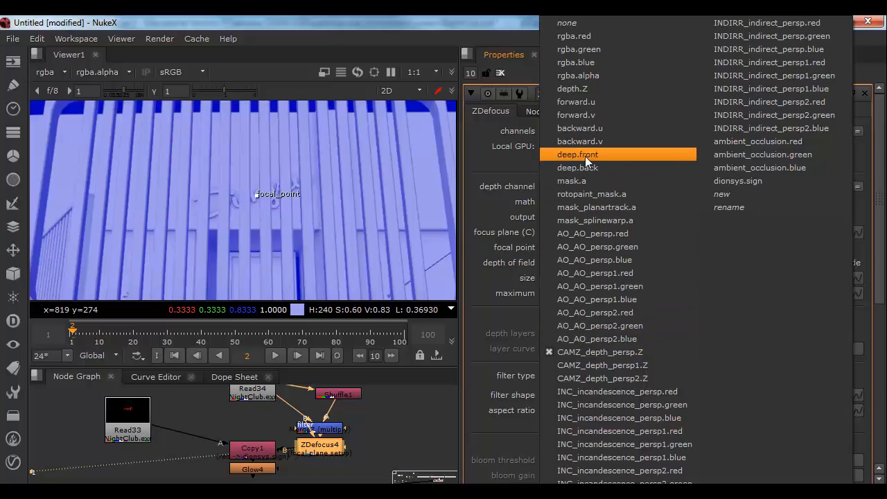
pyautogui.click(572, 88)
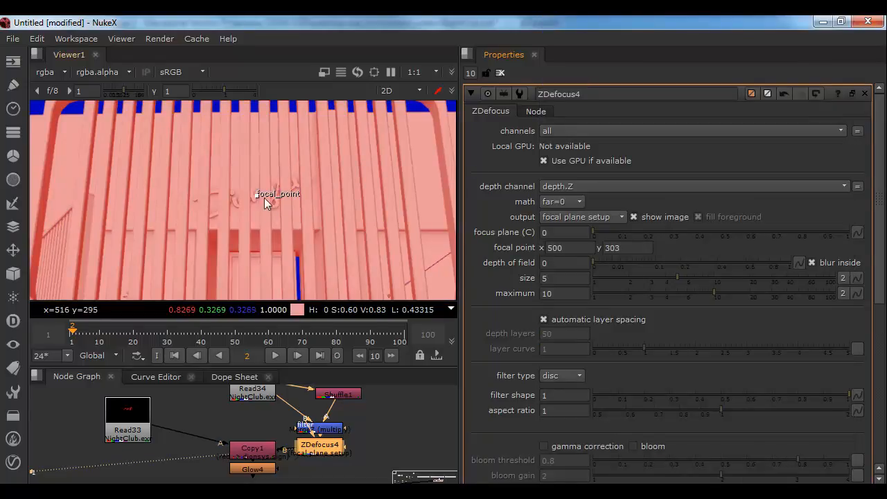
pyautogui.moveTo(261, 192)
pyautogui.mouseDown()
pyautogui.moveTo(257, 212)
pyautogui.moveTo(261, 201)
pyautogui.mouseUp()
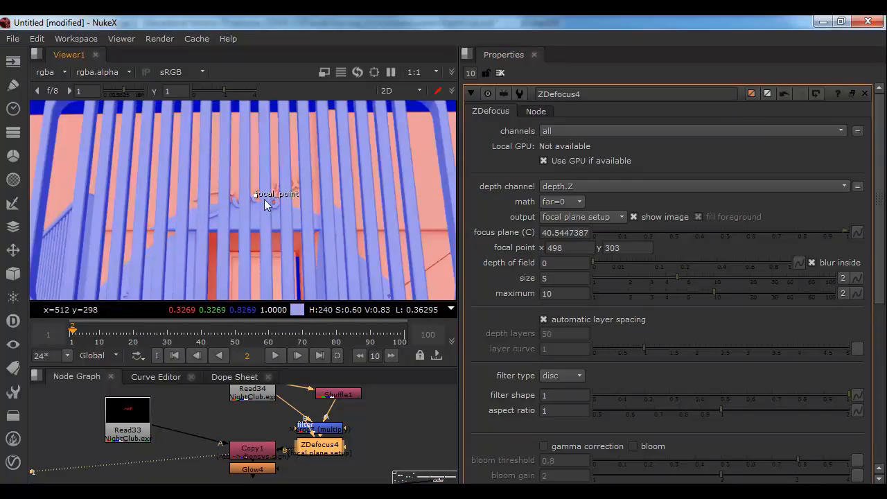
# Step: Set the ZDefocus depth of field to 0.12 and switch its output to result
pyautogui.moveTo(611, 266); pyautogui.dragTo(658, 271)
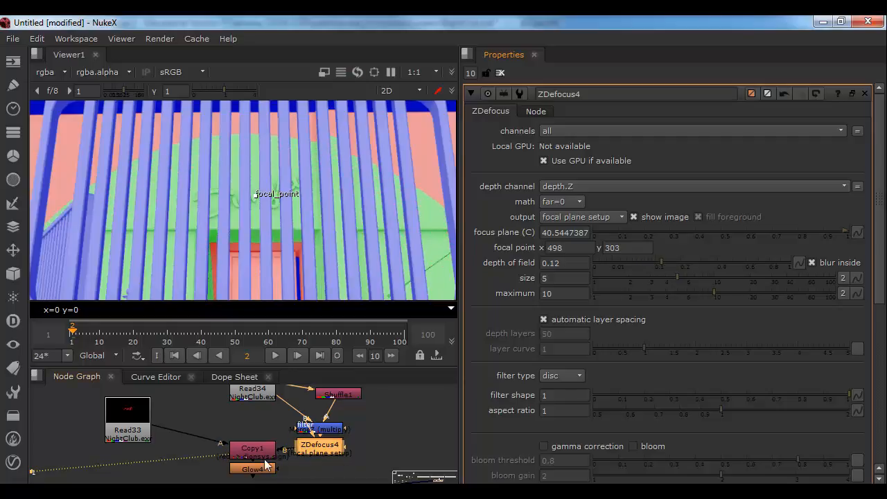
pyautogui.click(563, 216)
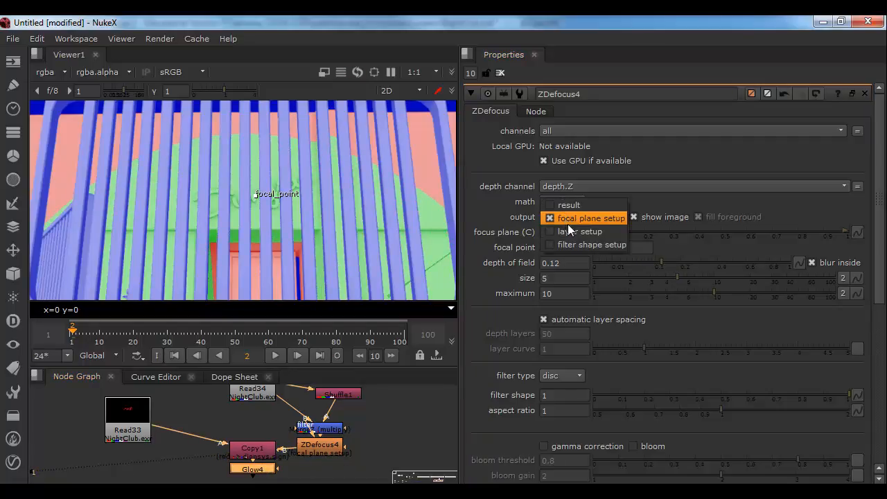
pyautogui.click(568, 206)
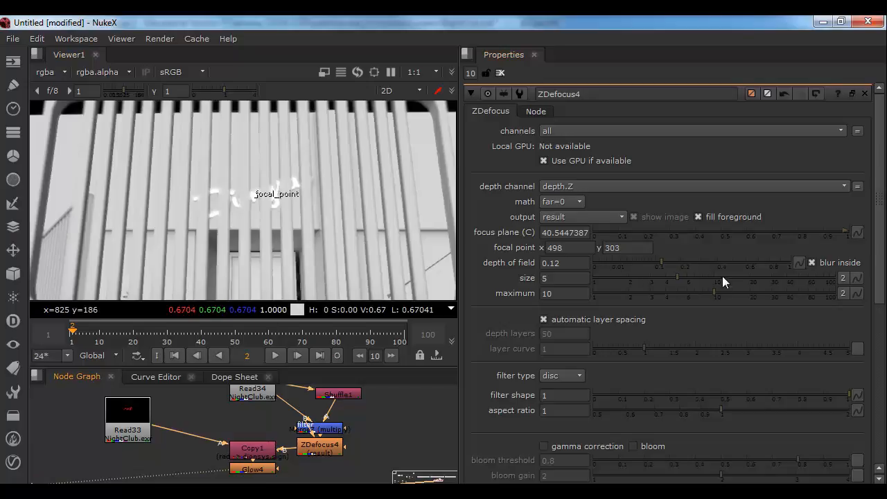
# Step: Raise the ZDefocus maximum to 76 and size to 24, check the blur across the whole frame, and close its properties
pyautogui.moveTo(719, 297); pyautogui.dragTo(821, 293)
pyautogui.moveTo(683, 278); pyautogui.dragTo(760, 278)
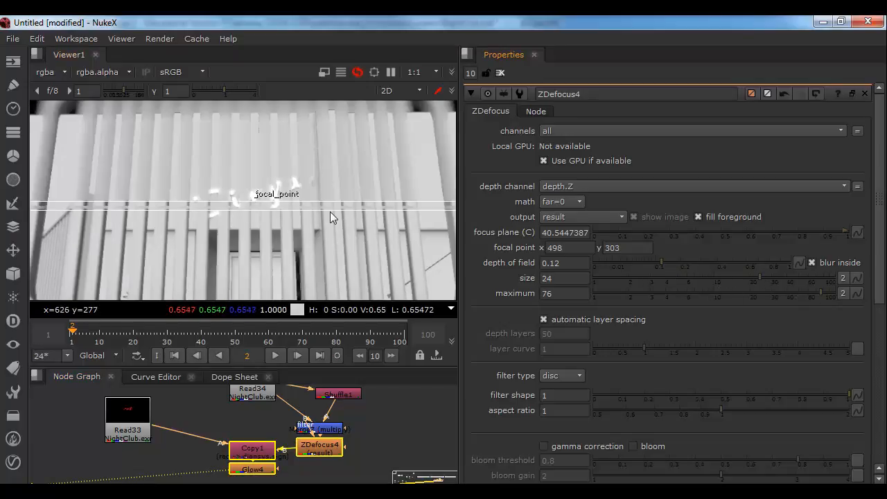
pyautogui.press('f')
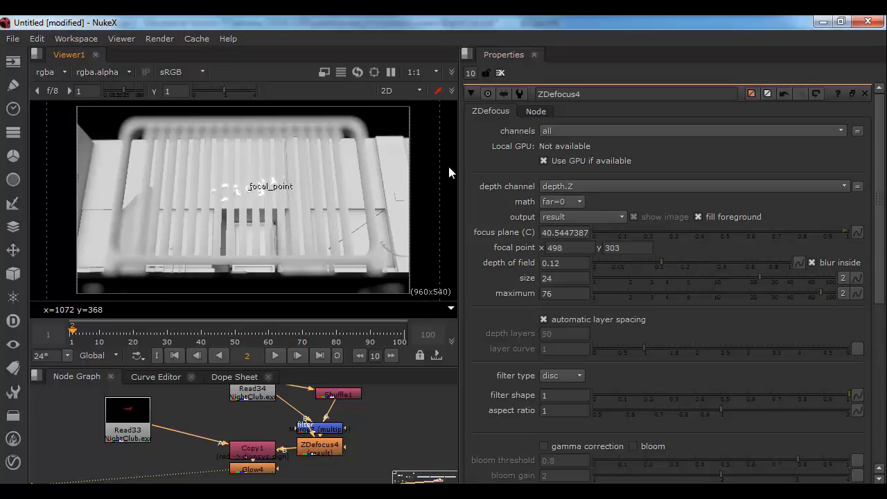
pyautogui.scroll(3, 398, 141)
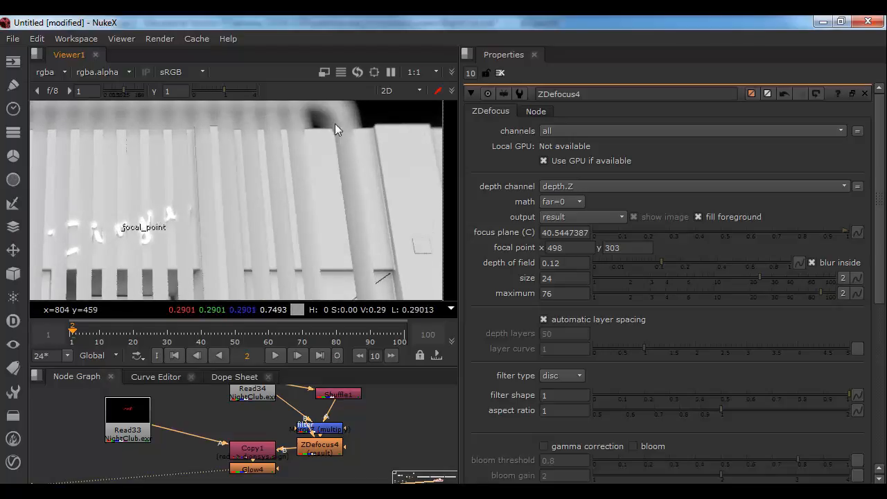
pyautogui.scroll(-2, 124, 149)
pyautogui.scroll(-1, 125, 146)
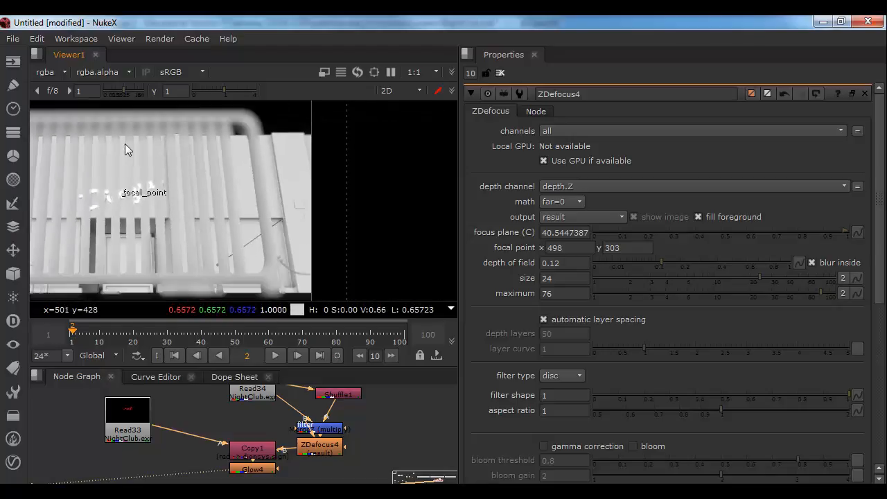
pyautogui.moveTo(157, 221); pyautogui.dragTo(263, 208, button='middle')
pyautogui.click(502, 75)
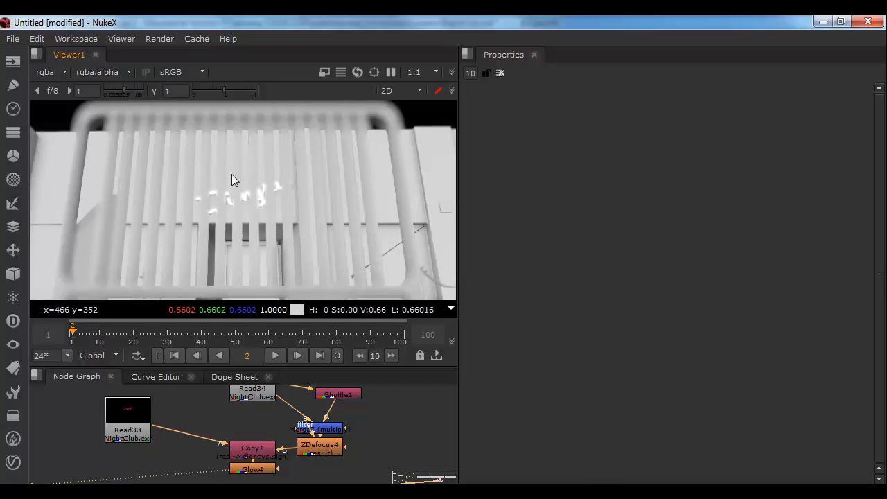
pyautogui.click(225, 425)
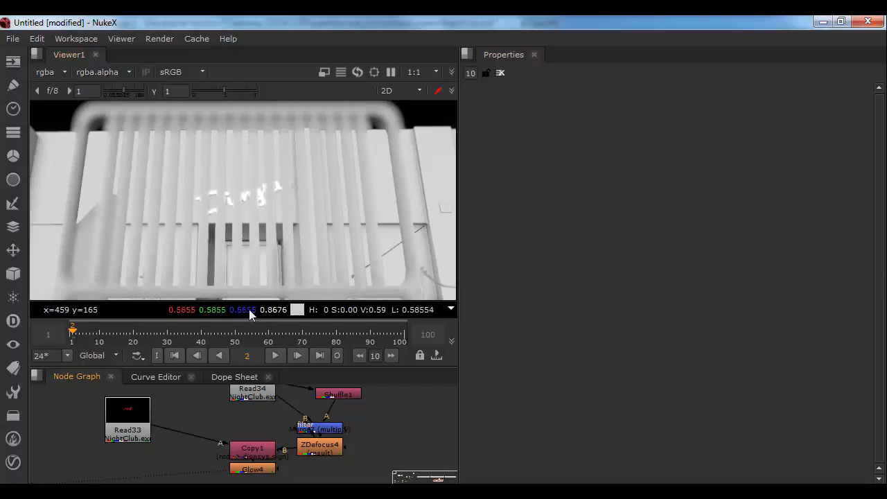
# Step: Switch to Maya and close the Attribute Editor and Render Setup windows
pyautogui.hotkey('alt', 'Tab')
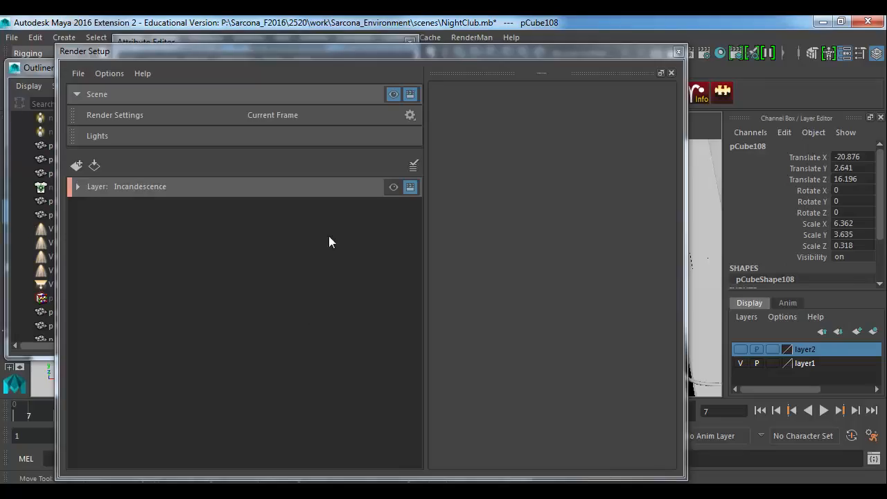
pyautogui.moveTo(160, 51); pyautogui.dragTo(438, 78)
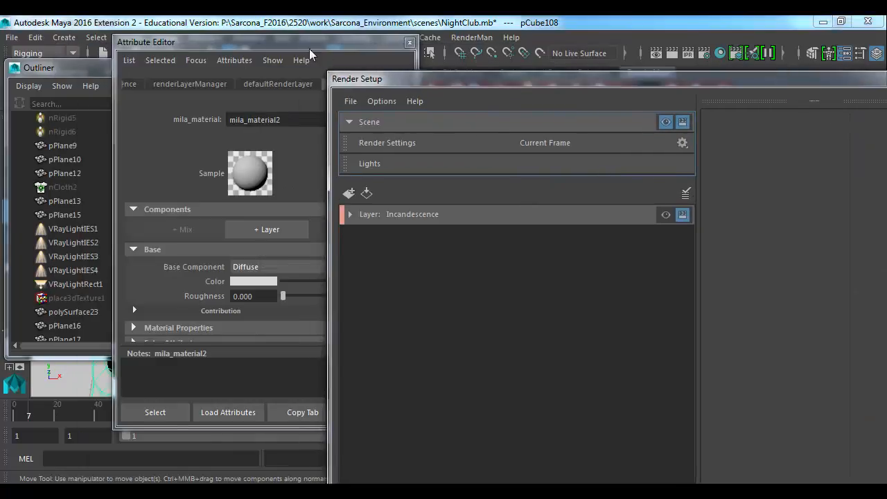
pyautogui.moveTo(300, 41); pyautogui.dragTo(217, 72)
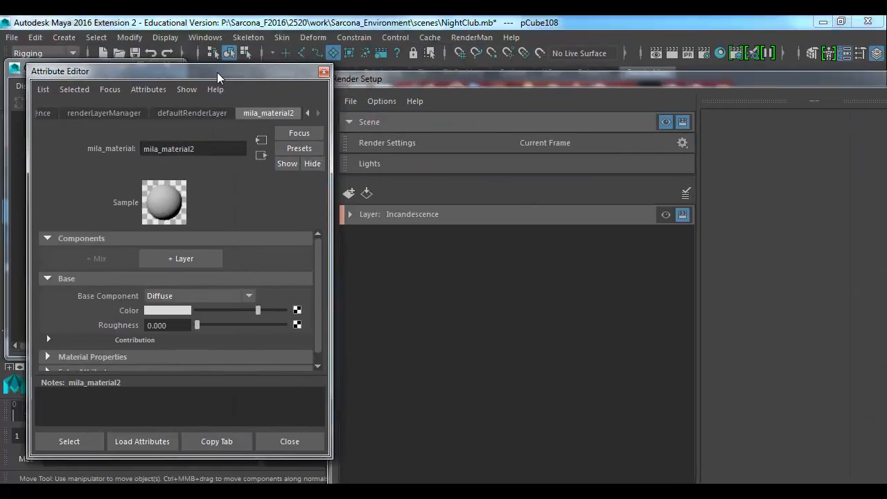
pyautogui.click(323, 71)
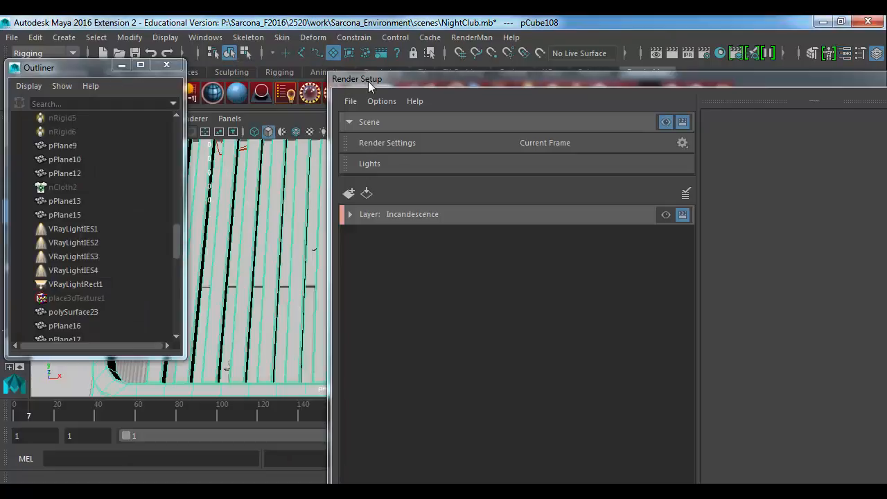
pyautogui.moveTo(368, 81); pyautogui.dragTo(80, 92)
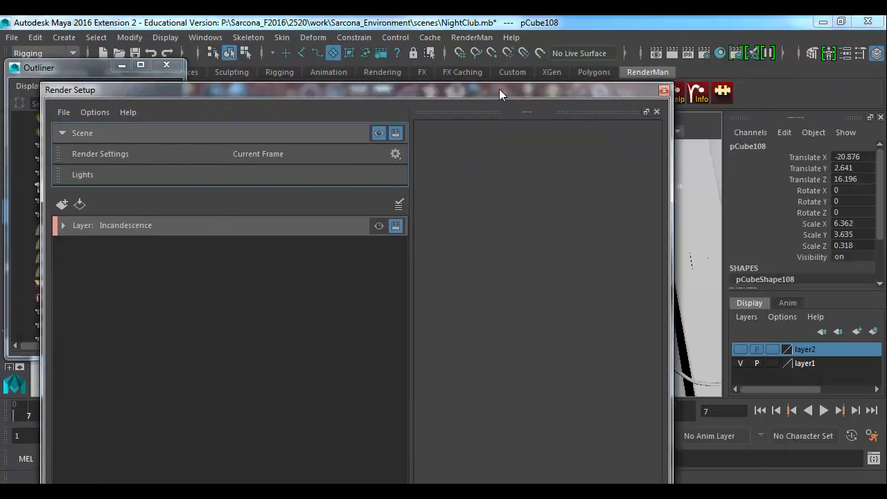
pyautogui.click(665, 90)
# Step: Open the masterLayer render settings and examine mental ray's depth and ambient occlusion passes, including the AO max distance
pyautogui.click(703, 54)
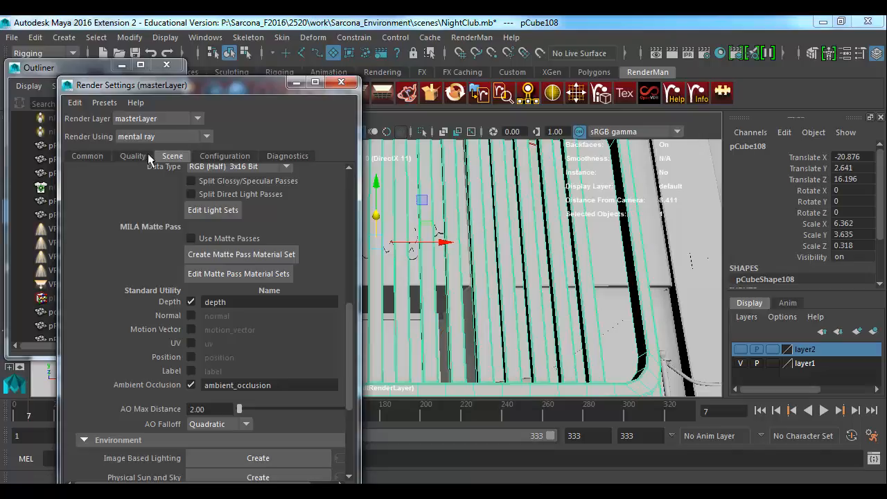
pyautogui.moveTo(194, 86); pyautogui.dragTo(258, 43)
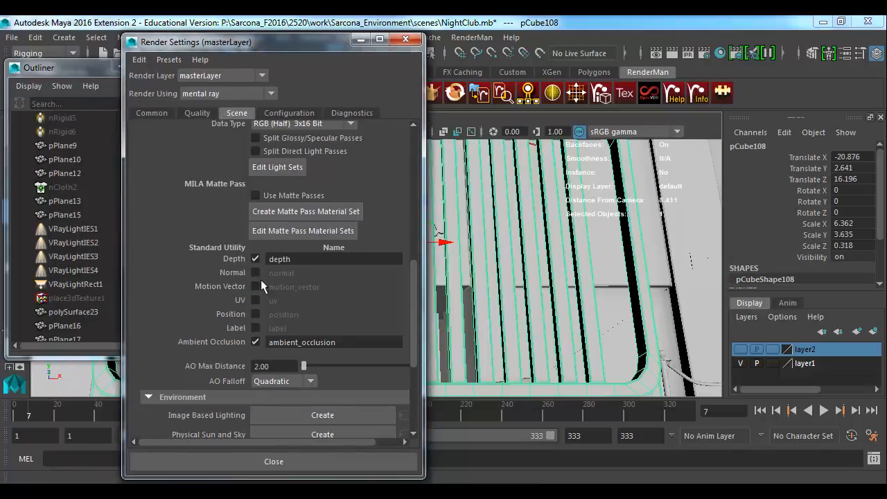
pyautogui.moveTo(271, 366); pyautogui.dragTo(217, 369)
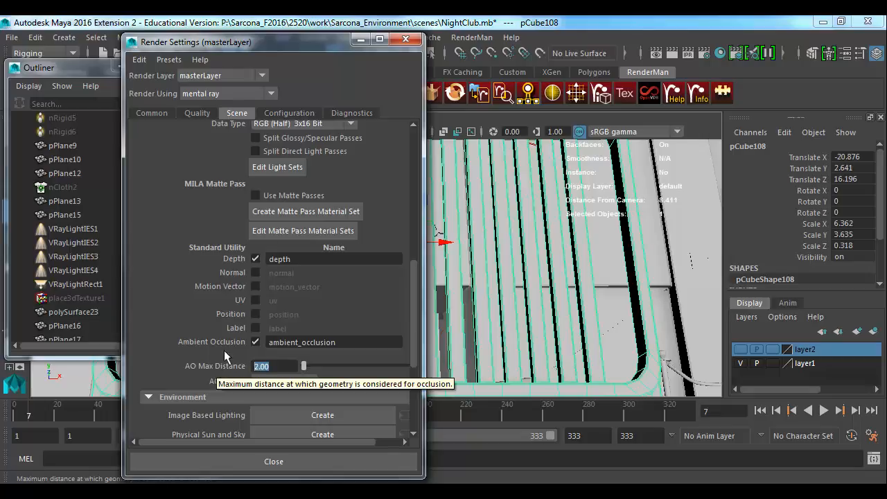
# Step: Switch the renderer to V-Ray and locate the Z-depth element among the available render elements
pyautogui.click(226, 93)
pyautogui.click(228, 180)
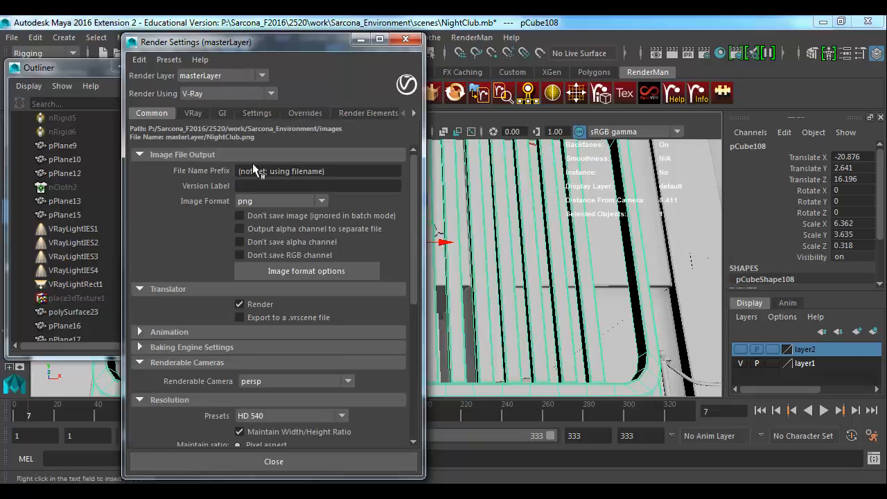
pyautogui.click(269, 113)
pyautogui.click(296, 115)
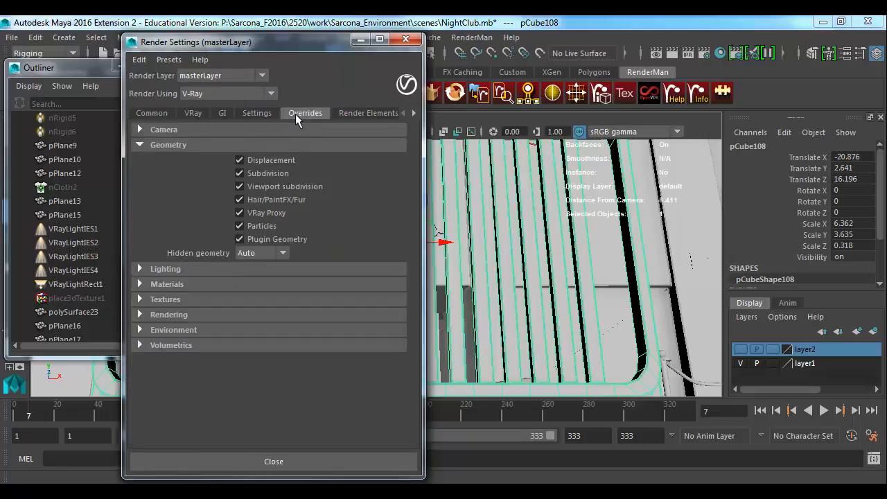
pyautogui.click(251, 116)
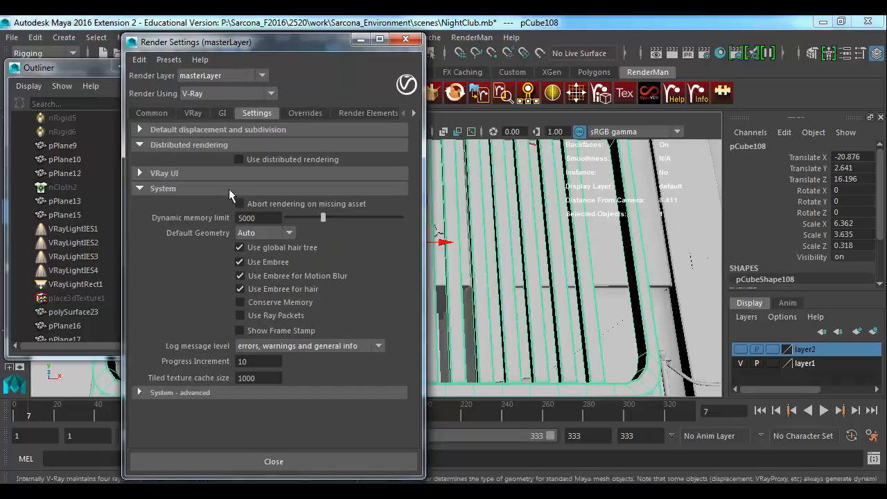
pyautogui.click(377, 114)
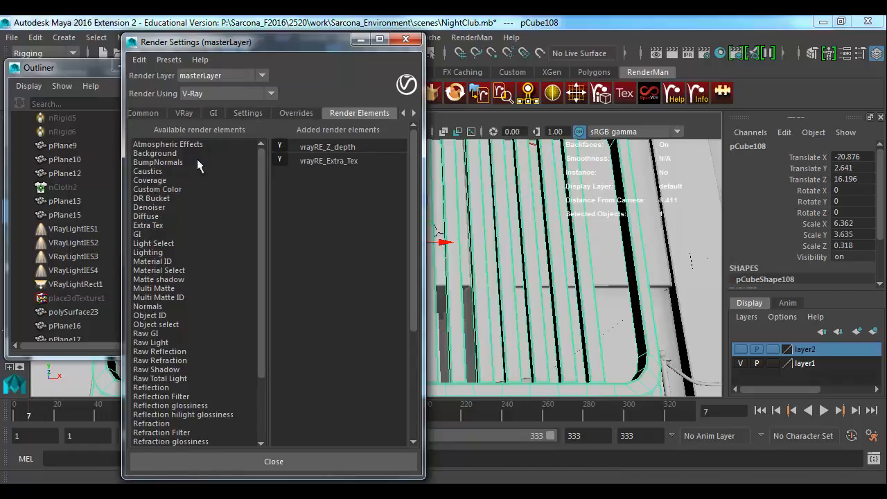
pyautogui.scroll(-5, 154, 367)
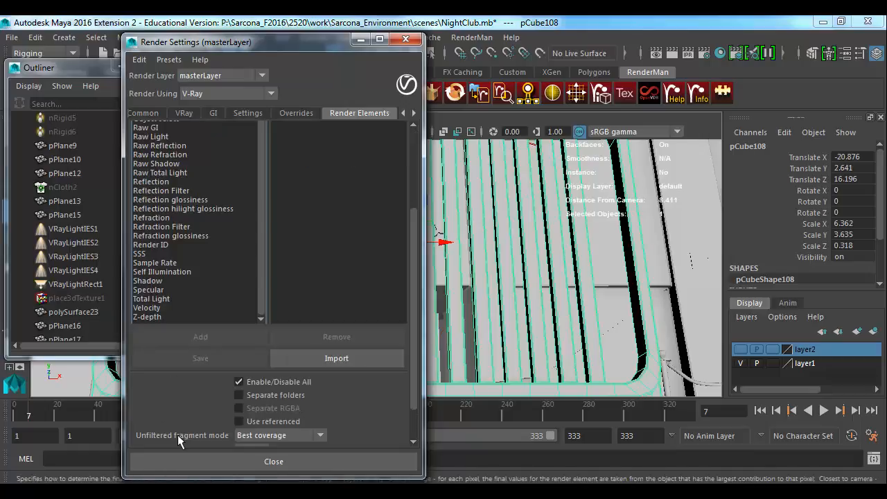
pyautogui.click(147, 317)
pyautogui.click(200, 337)
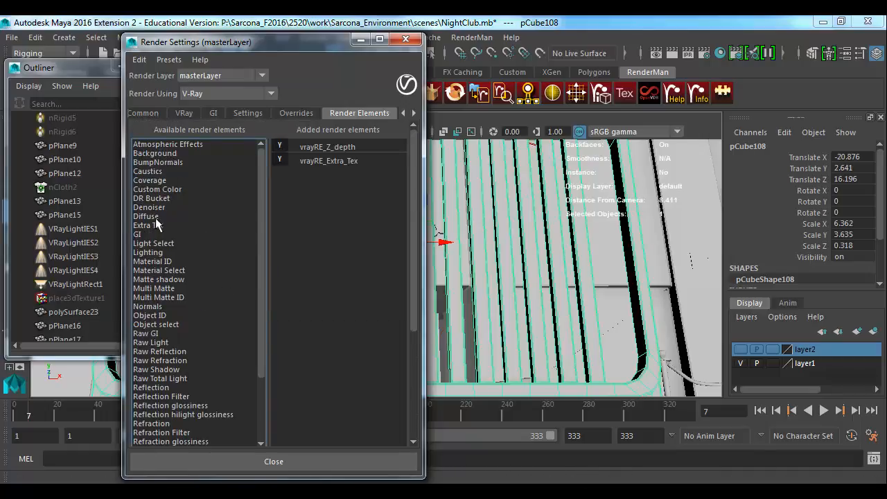
# Step: Add an Extra Tex render element, map a VRayDirt texture to it and open the dirt radius for editing
pyautogui.doubleClick(156, 223)
pyautogui.doubleClick(332, 174)
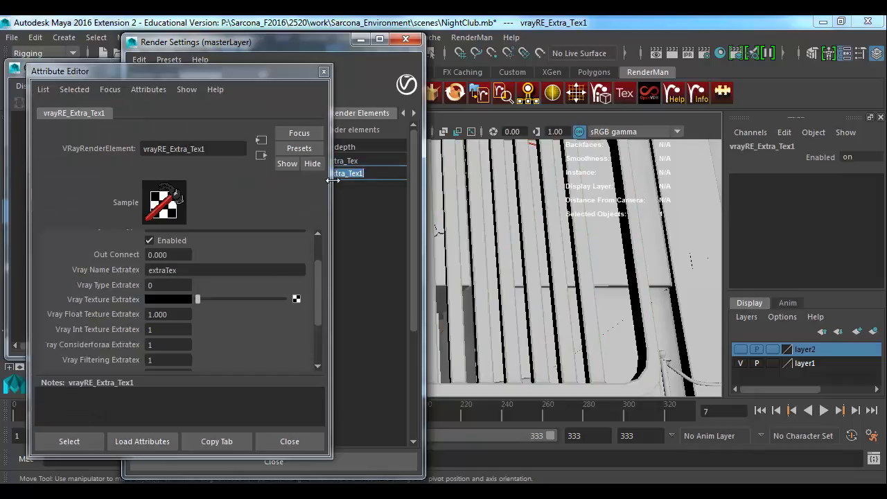
pyautogui.click(294, 299)
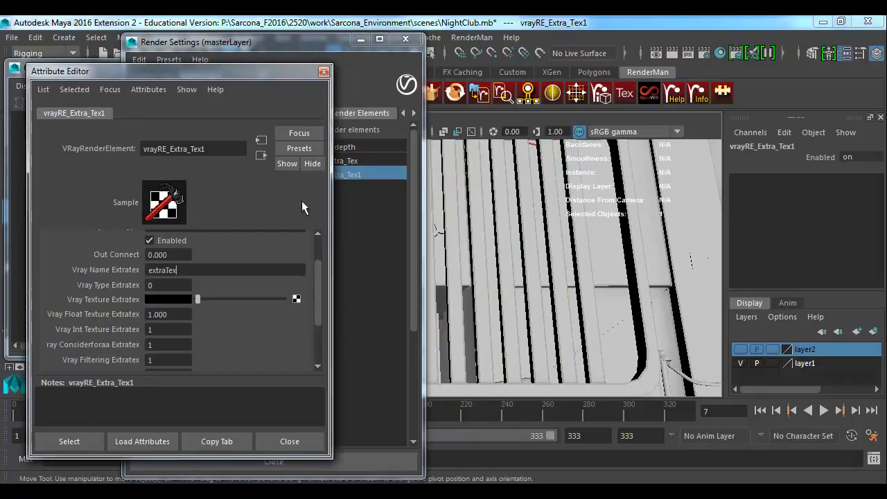
pyautogui.click(447, 245)
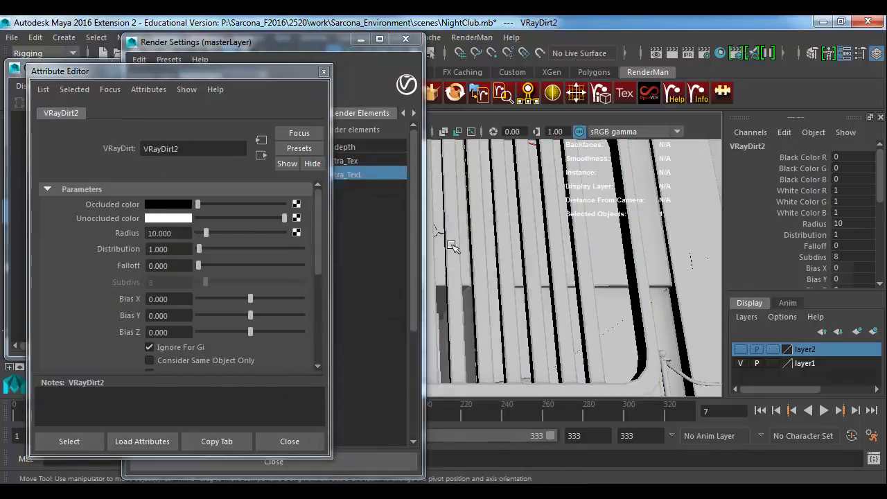
pyautogui.click(189, 233)
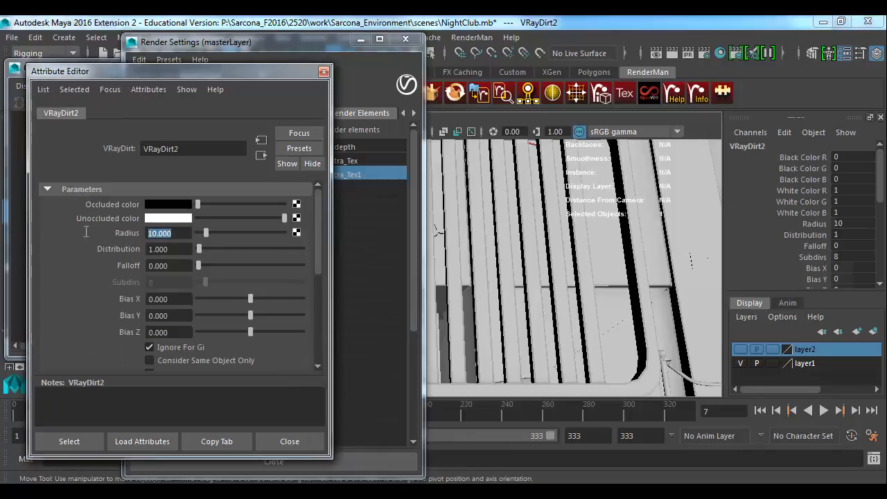
# Step: Close the Attribute Editor, Render Settings and Outliner windows to clear the viewport
pyautogui.click(288, 441)
pyautogui.click(405, 39)
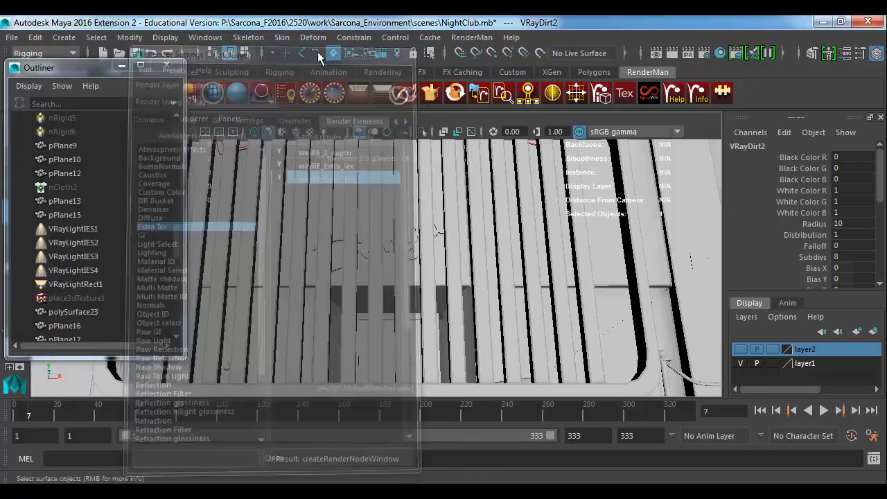
pyautogui.click(182, 67)
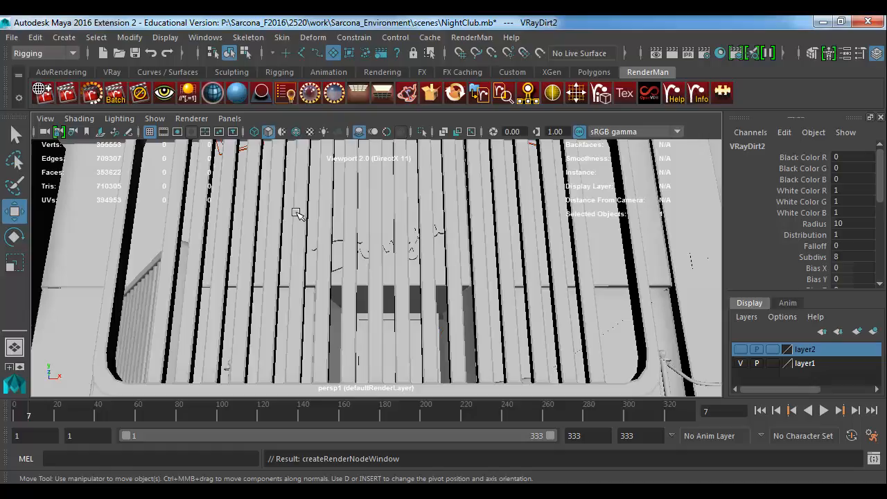
# Step: Create a new perspective camera, bring it in toward the barricade and traffic cones, and go to frame 1
pyautogui.click(230, 119)
pyautogui.moveTo(272, 133)
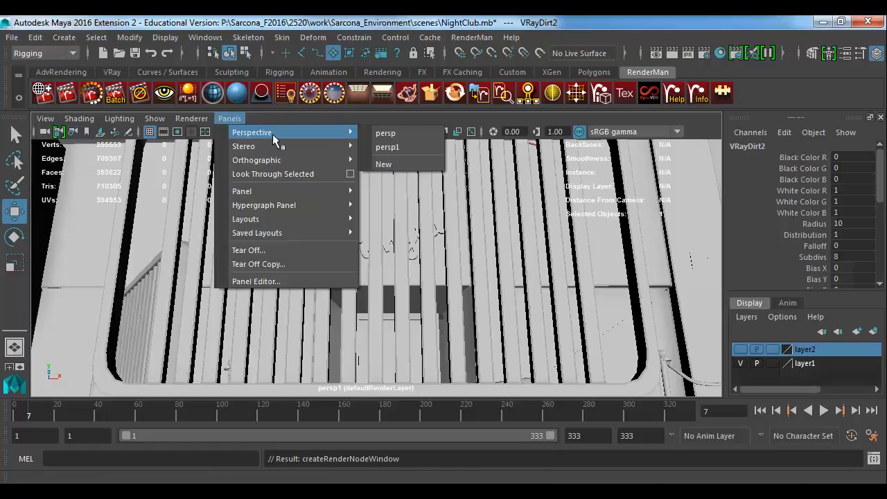
pyautogui.click(396, 162)
pyautogui.scroll(4, 360, 255)
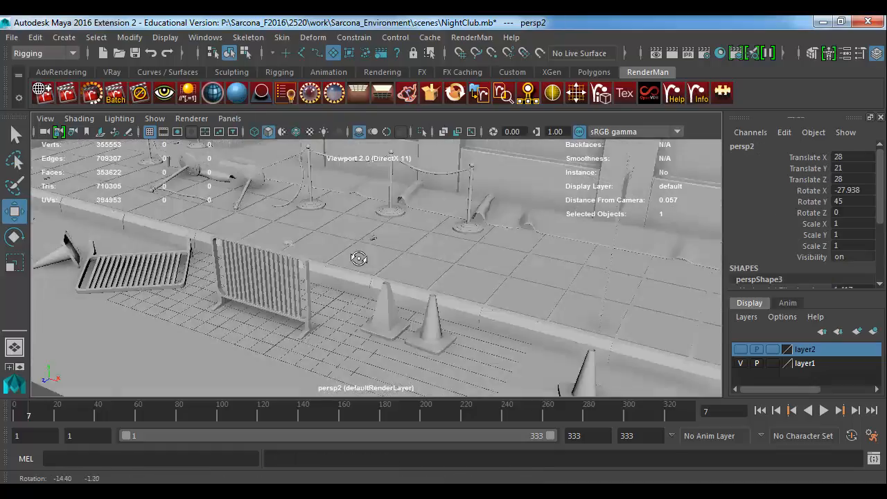
pyautogui.keyDown('alt'); pyautogui.moveTo(307, 225); pyautogui.dragTo(437, 255, button='right'); pyautogui.keyUp('alt')
pyautogui.click(761, 410)
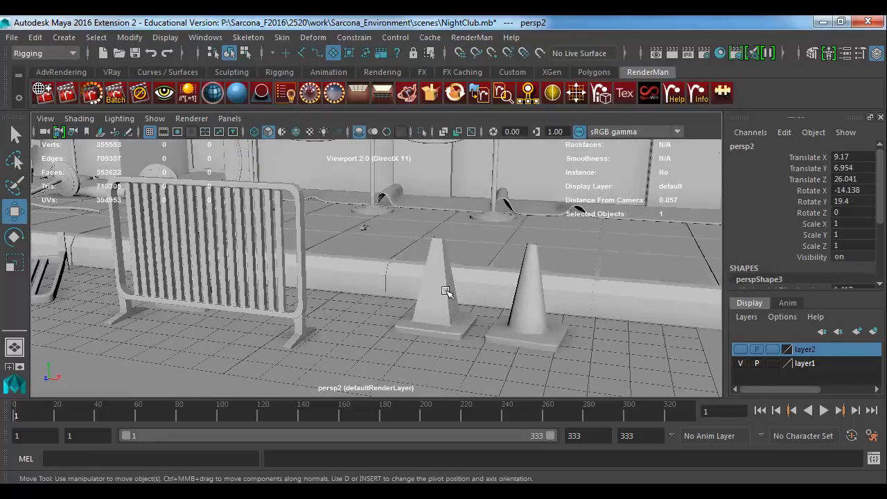
# Step: Lower the new camera close behind the two traffic cones, facing the rope posts on the sidewalk
pyautogui.keyDown('alt'); pyautogui.moveTo(448, 294); pyautogui.dragTo(369, 238); pyautogui.keyUp('alt')
pyautogui.keyDown('alt'); pyautogui.moveTo(397, 265); pyautogui.dragTo(390, 361, button='middle'); pyautogui.keyUp('alt')
pyautogui.keyDown('alt'); pyautogui.moveTo(390, 360); pyautogui.dragTo(360, 337); pyautogui.keyUp('alt')
pyautogui.keyDown('alt'); pyautogui.moveTo(345, 348); pyautogui.dragTo(285, 320, button='middle'); pyautogui.keyUp('alt')
pyautogui.keyDown('alt'); pyautogui.moveTo(286, 320); pyautogui.dragTo(417, 334, button='right'); pyautogui.keyUp('alt')
pyautogui.keyDown('alt'); pyautogui.moveTo(365, 316); pyautogui.dragTo(330, 309, button='middle'); pyautogui.keyUp('alt')
pyautogui.keyDown('alt'); pyautogui.moveTo(331, 309); pyautogui.dragTo(303, 313); pyautogui.keyUp('alt')
# Step: Set the new camera's focal length to 10
pyautogui.scroll(-3, 830, 239)
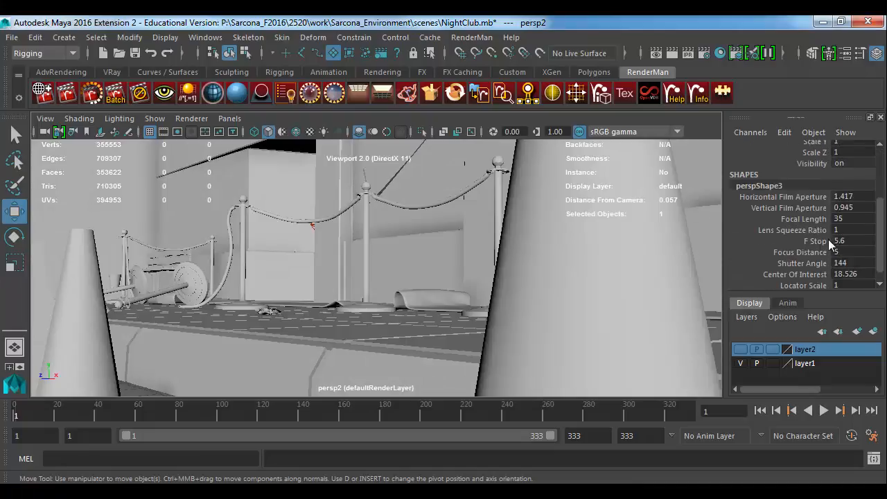
pyautogui.click(843, 221)
pyautogui.click(843, 220)
pyautogui.write('10')
pyautogui.press('Return')
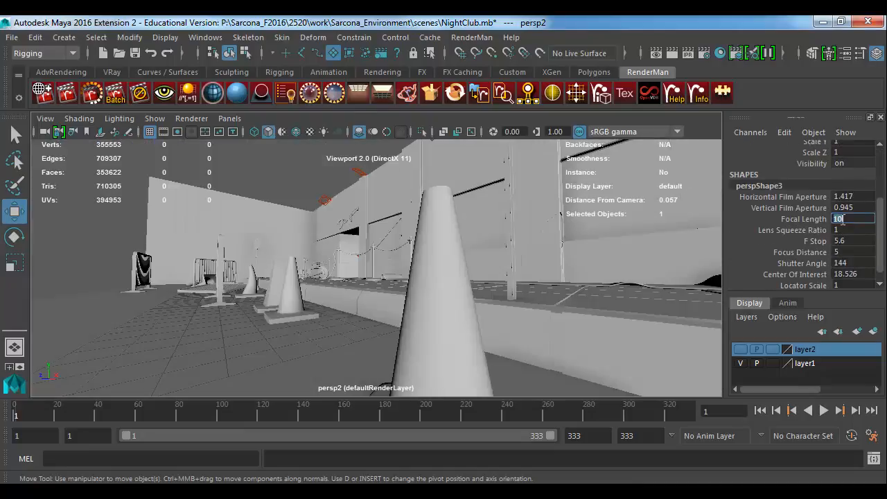
# Step: Reframe the camera so both cones sit in front of the club sign and entrance, and key its transforms at frame 1
pyautogui.keyDown('alt'); pyautogui.moveTo(499, 346); pyautogui.dragTo(414, 307, button='right'); pyautogui.keyUp('alt')
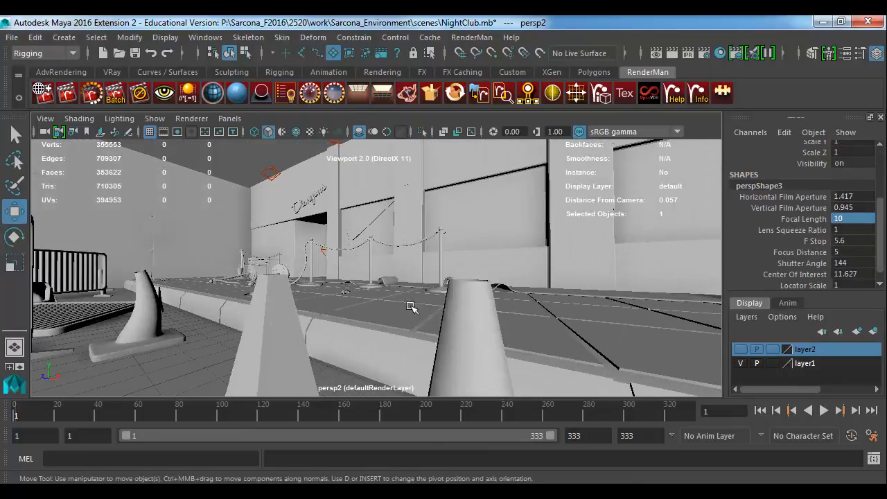
pyautogui.moveTo(414, 307)
pyautogui.keyDown('alt'); pyautogui.mouseDown()
pyautogui.moveTo(415, 295)
pyautogui.moveTo(424, 299)
pyautogui.mouseUp(); pyautogui.keyUp('alt')
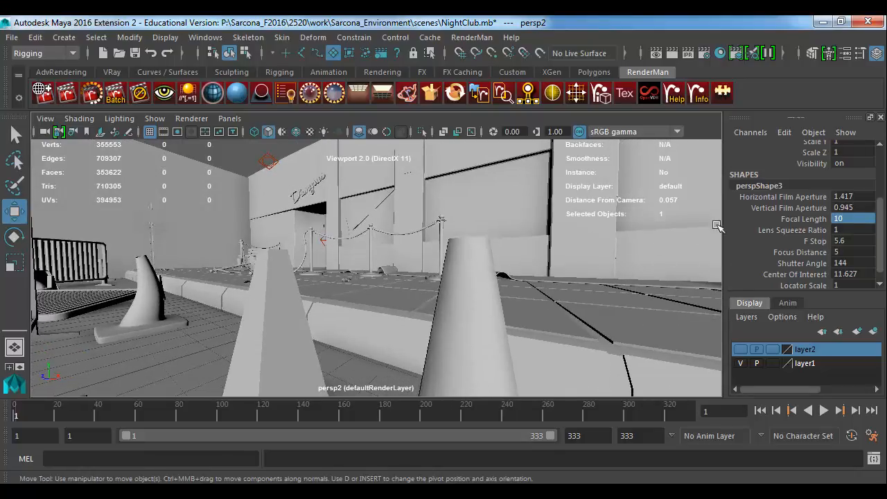
pyautogui.scroll(3, 797, 201)
pyautogui.moveTo(799, 157); pyautogui.dragTo(795, 212)
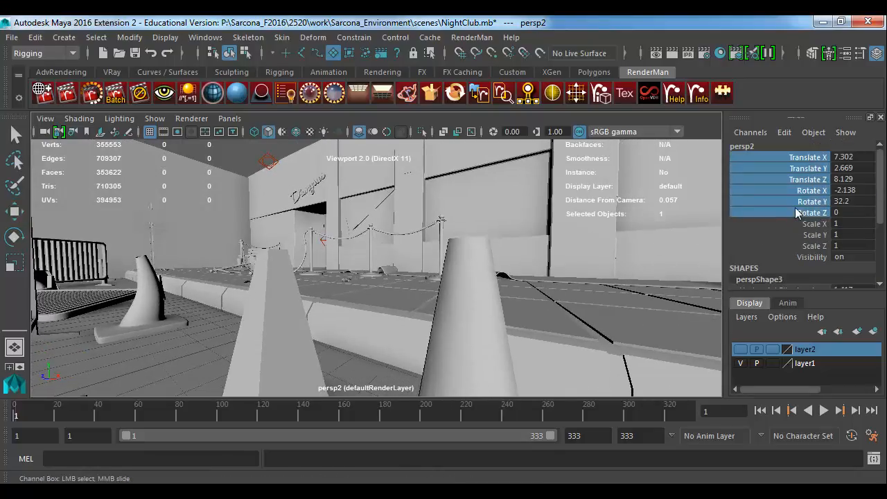
pyautogui.press('s')
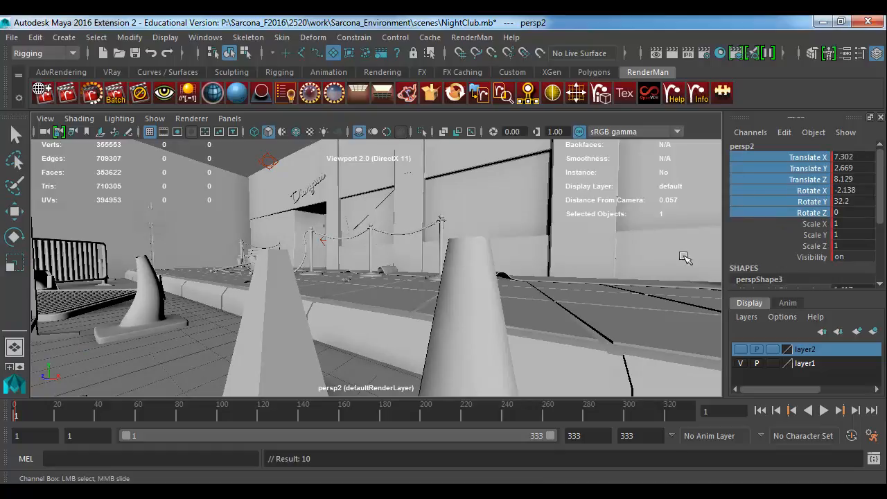
# Step: Go to frame 2, place the camera low on the sidewalk facing the bench and fallen rope posts, and key its transforms
pyautogui.click(855, 411)
pyautogui.keyDown('alt'); pyautogui.moveTo(315, 253); pyautogui.dragTo(495, 280); pyautogui.keyUp('alt')
pyautogui.hotkey('ctrl', 'a')
pyautogui.click(323, 72)
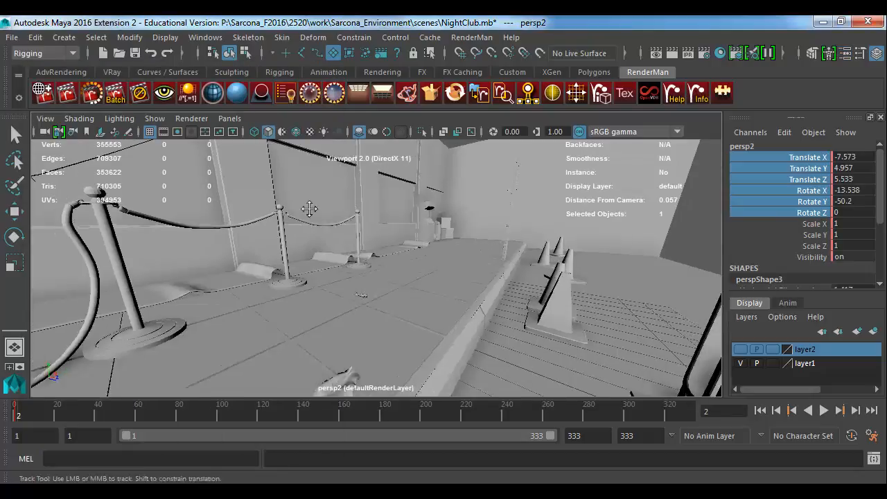
pyautogui.keyDown('alt'); pyautogui.moveTo(309, 208); pyautogui.dragTo(507, 218, button='middle'); pyautogui.keyUp('alt')
pyautogui.keyDown('alt'); pyautogui.moveTo(507, 218); pyautogui.dragTo(423, 230); pyautogui.keyUp('alt')
pyautogui.keyDown('alt'); pyautogui.moveTo(423, 230); pyautogui.dragTo(465, 218, button='middle'); pyautogui.keyUp('alt')
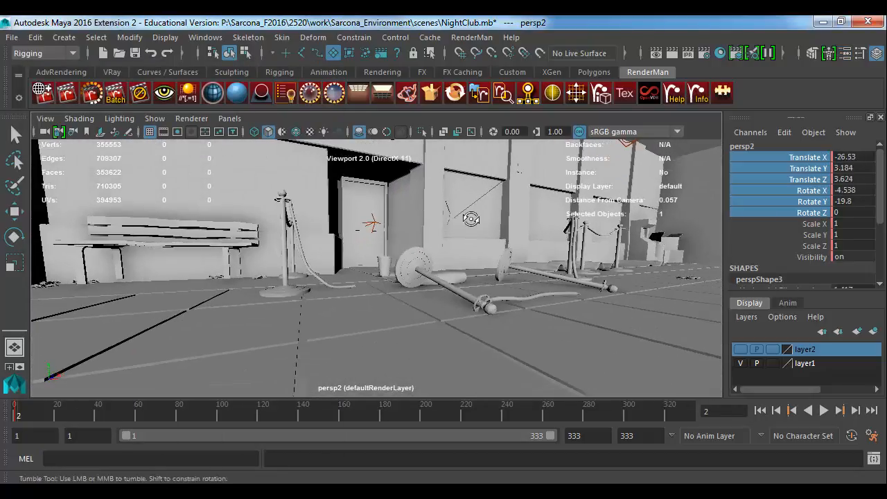
pyautogui.keyDown('alt'); pyautogui.moveTo(471, 221); pyautogui.dragTo(475, 210); pyautogui.keyUp('alt')
pyautogui.keyDown('alt'); pyautogui.moveTo(474, 210); pyautogui.dragTo(475, 208, button='middle'); pyautogui.keyUp('alt')
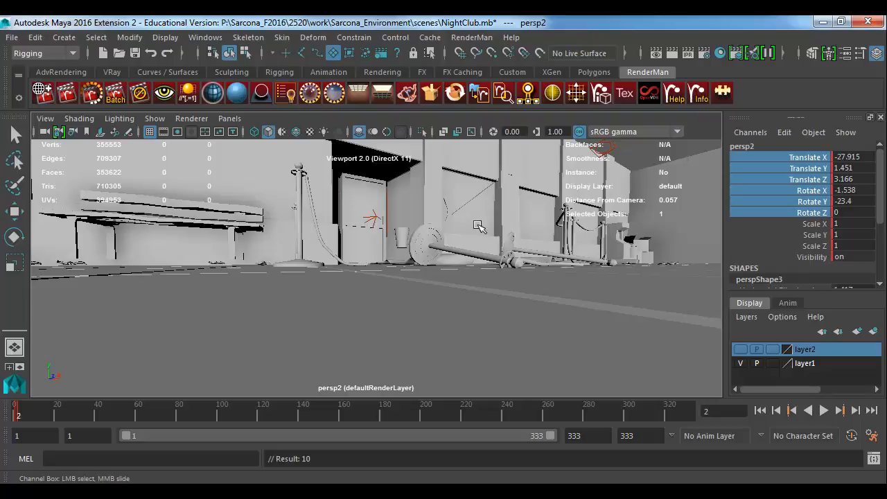
# Step: At frame 3, raise the camera above the rope barriers, angled along the wall toward the club sign, and key its transforms
pyautogui.keyDown('alt'); pyautogui.moveTo(629, 213); pyautogui.dragTo(546, 230); pyautogui.keyUp('alt')
pyautogui.keyDown('alt'); pyautogui.moveTo(587, 264); pyautogui.dragTo(500, 292, button='middle'); pyautogui.keyUp('alt')
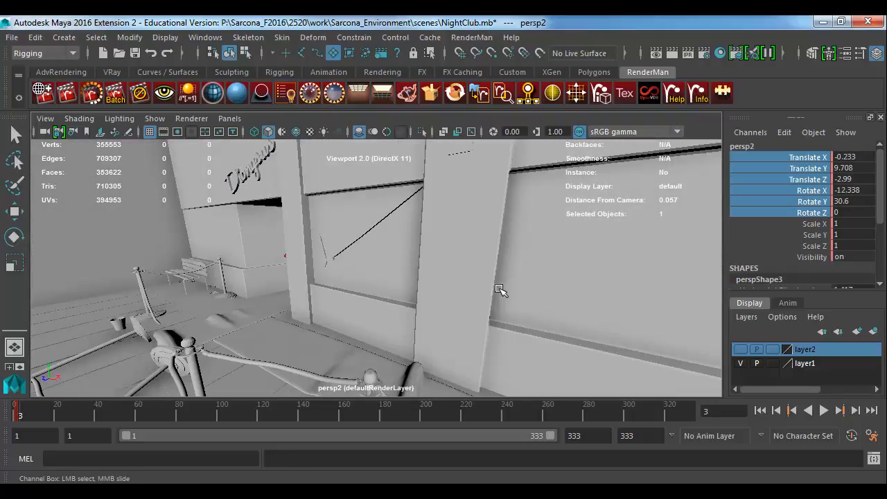
pyautogui.keyDown('alt'); pyautogui.moveTo(500, 291); pyautogui.dragTo(492, 286); pyautogui.keyUp('alt')
pyautogui.press('s')
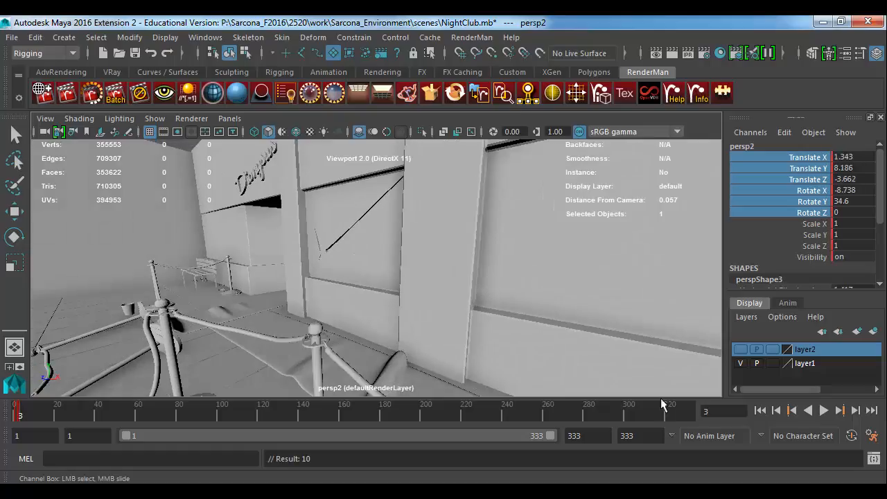
# Step: Step back through the keyed camera views to frame 1, and switch to Nuke
pyautogui.click(776, 410)
pyautogui.click(776, 410)
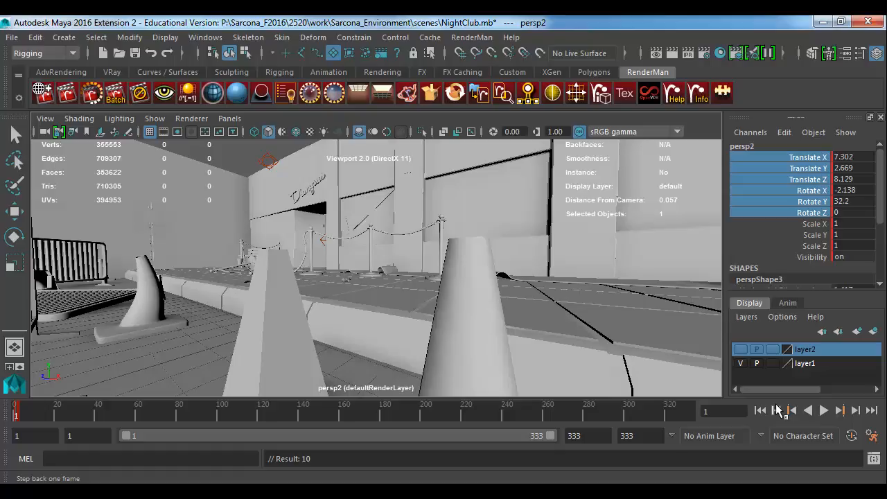
pyautogui.click(777, 410)
pyautogui.hotkey('alt', 'Tab')
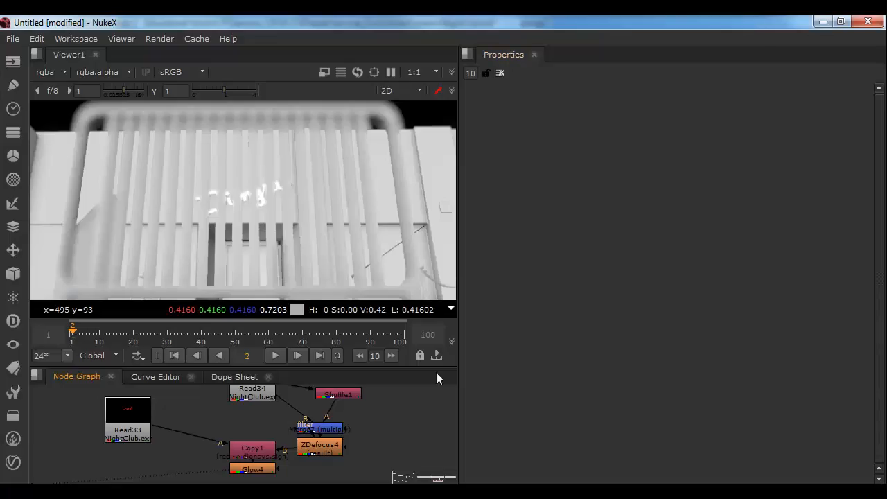
pyautogui.moveTo(422, 420); pyautogui.dragTo(166, 461, button='middle')
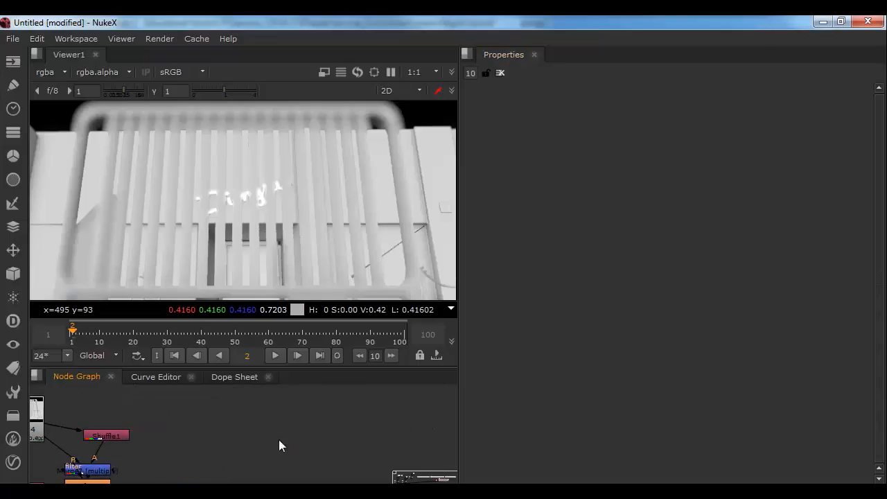
pyautogui.press('r')
pyautogui.click(693, 372)
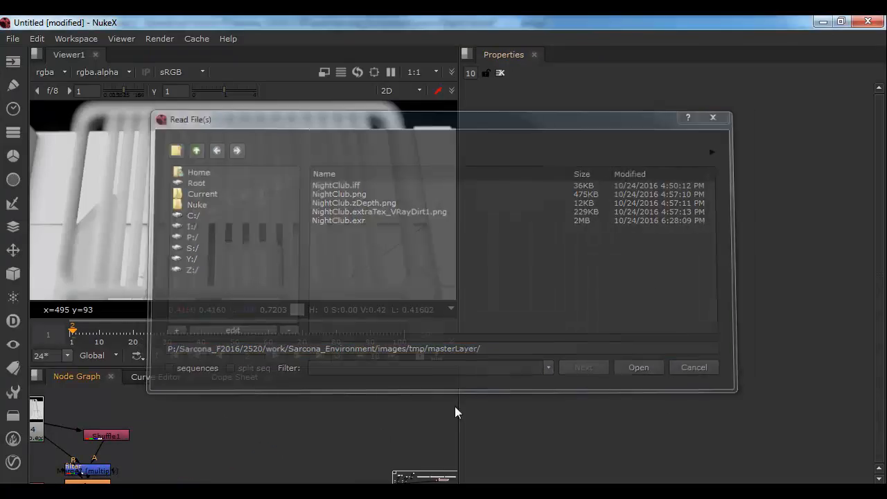
# Step: Rewire the first robot comp so Read31 feeds the AO_Shuffle and Grade1 branches in place of Read32
pyautogui.moveTo(224, 436); pyautogui.dragTo(632, 464, button='middle')
pyautogui.moveTo(129, 425); pyautogui.dragTo(269, 431, button='middle')
pyautogui.press('space')
pyautogui.moveTo(293, 349); pyautogui.dragTo(695, 344, button='middle')
pyautogui.moveTo(174, 414); pyautogui.dragTo(605, 386, button='middle')
pyautogui.moveTo(75, 292); pyautogui.dragTo(369, 307, button='middle')
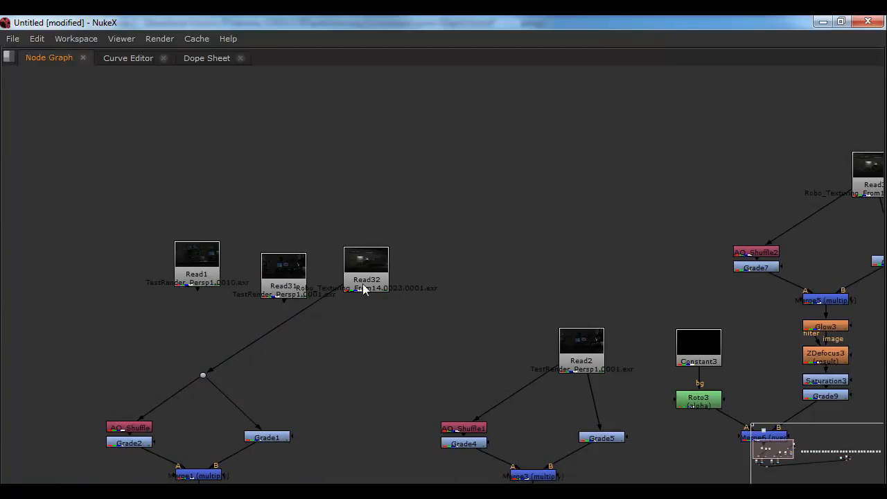
pyautogui.moveTo(271, 264); pyautogui.dragTo(116, 185)
pyautogui.moveTo(217, 259); pyautogui.dragTo(305, 217)
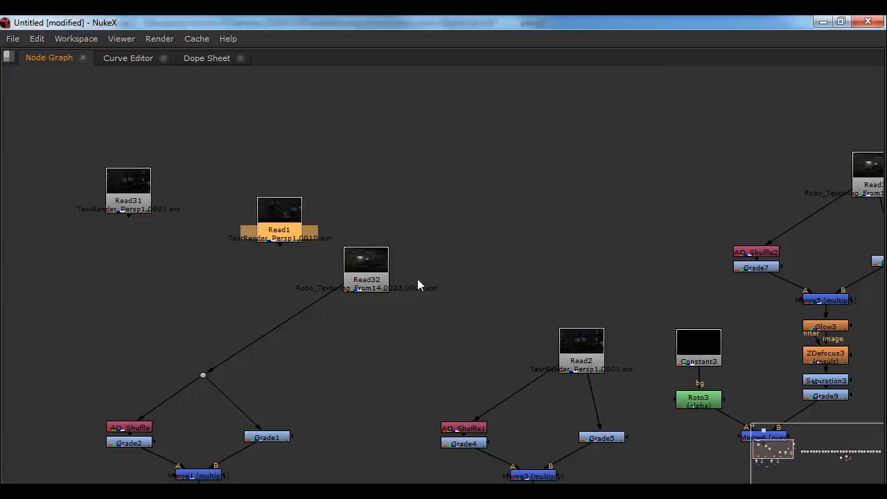
pyautogui.moveTo(349, 273); pyautogui.dragTo(181, 255)
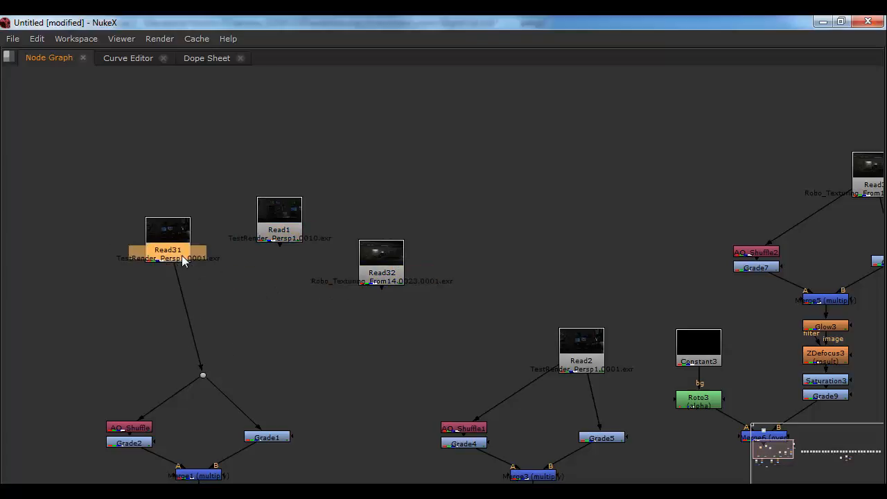
# Step: Display the output of the comp fed by Read31 in the viewer
pyautogui.press('space')
pyautogui.moveTo(224, 416); pyautogui.dragTo(243, 480, button='middle')
pyautogui.moveTo(194, 390); pyautogui.dragTo(213, 433, button='middle')
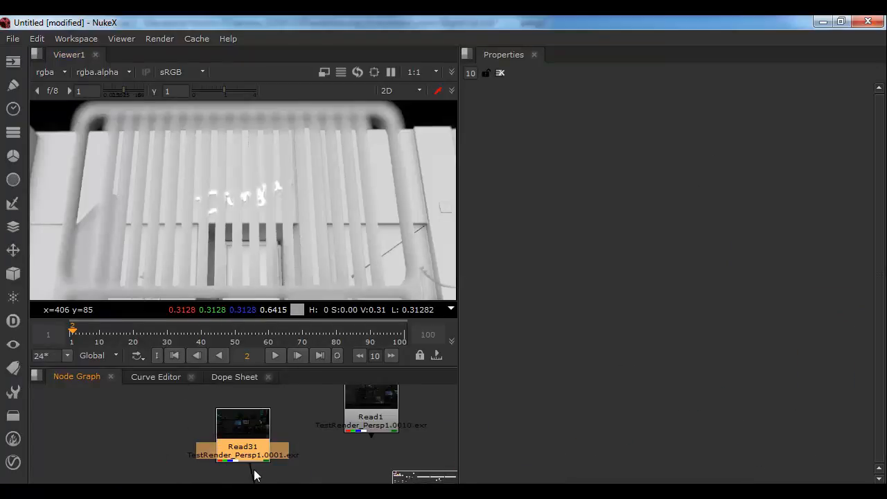
pyautogui.moveTo(253, 472); pyautogui.dragTo(198, 412, button='middle')
pyautogui.moveTo(194, 480); pyautogui.dragTo(194, 414, button='middle')
pyautogui.moveTo(145, 481); pyautogui.dragTo(180, 498, button='middle')
pyautogui.moveTo(183, 393); pyautogui.dragTo(200, 497, button='middle')
pyautogui.moveTo(221, 399); pyautogui.dragTo(188, 493, button='middle')
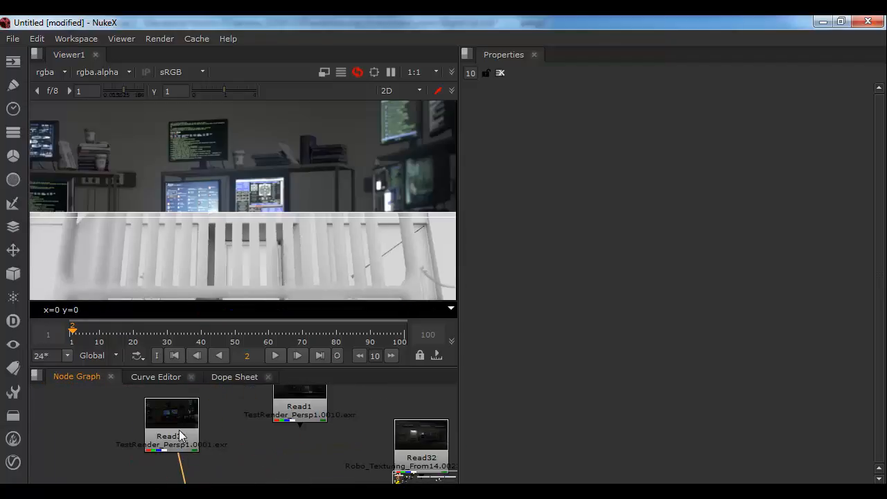
# Step: Replace Read31's single image with the sequence TestRender_Persp1.####.exr, frames 1-23
pyautogui.moveTo(180, 435); pyautogui.dragTo(204, 432)
pyautogui.doubleClick(203, 432)
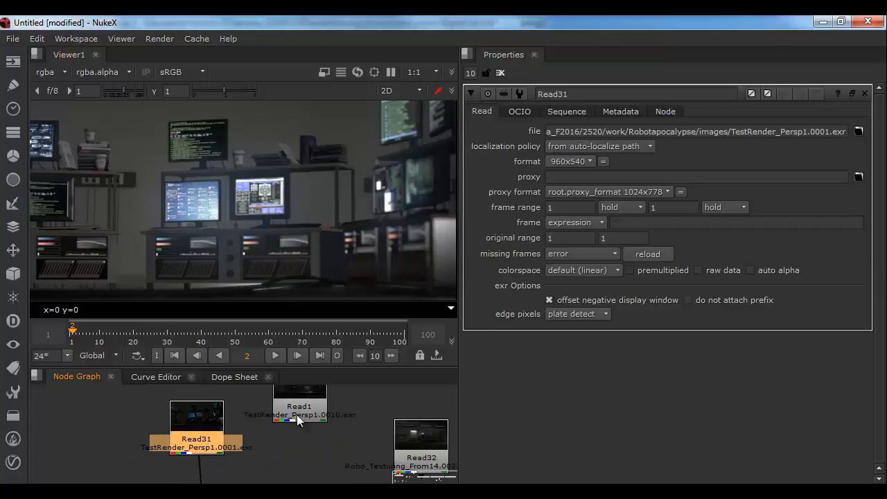
pyautogui.click(858, 131)
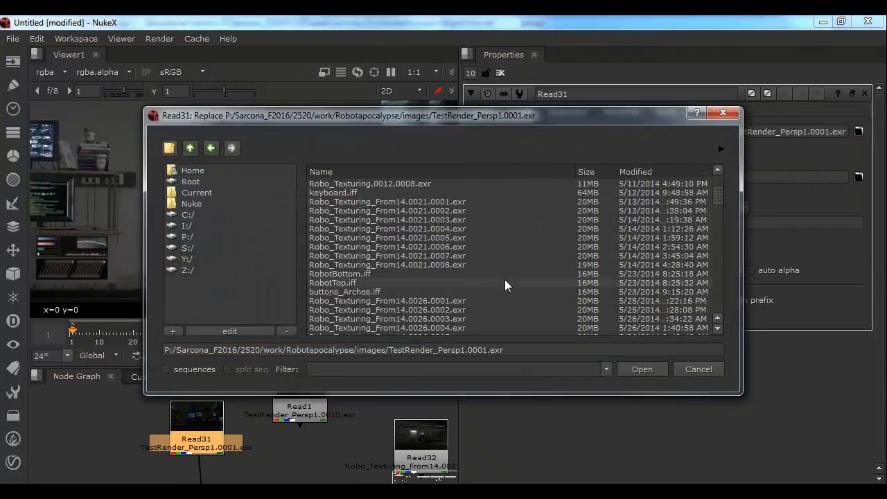
pyautogui.scroll(-20, 500, 280)
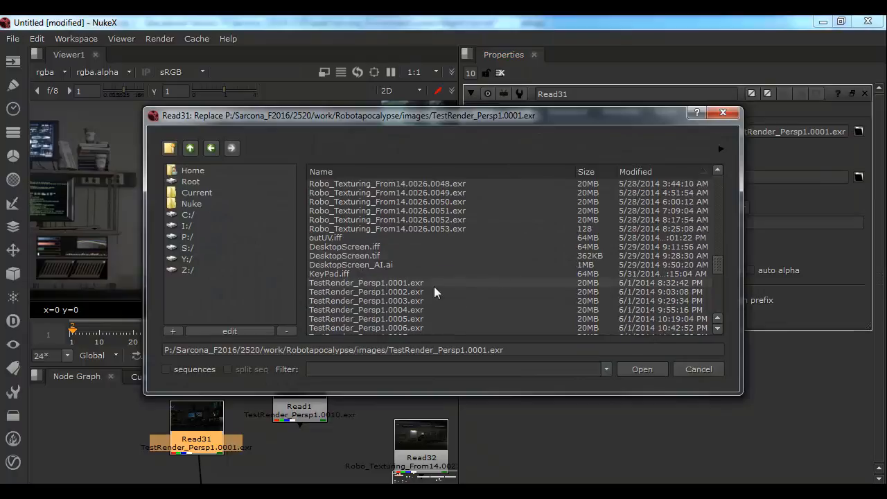
pyautogui.scroll(-8, 413, 293)
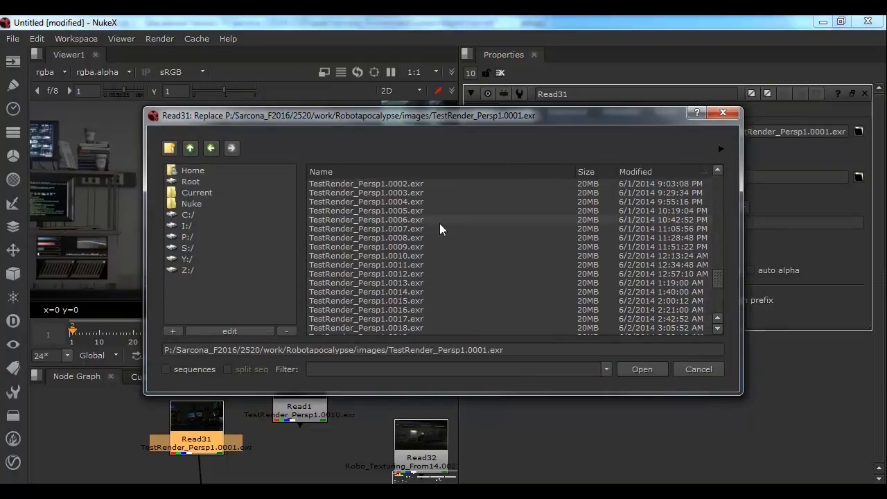
pyautogui.click(196, 370)
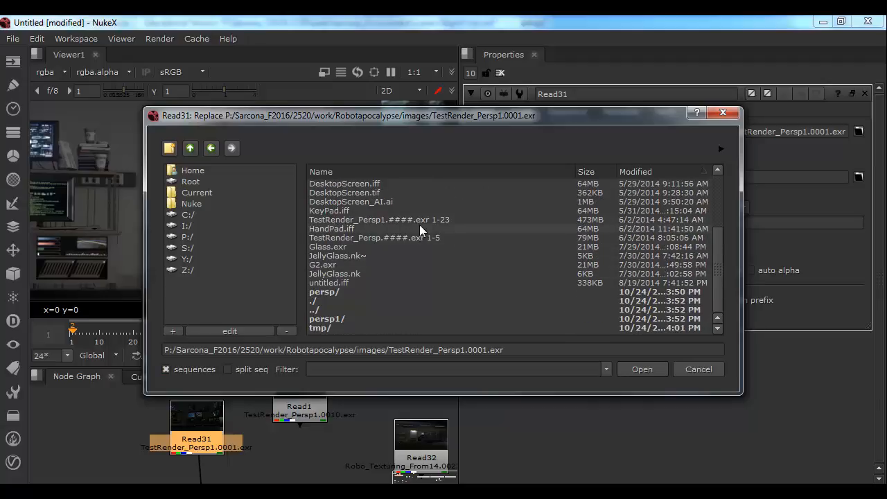
pyautogui.click(419, 220)
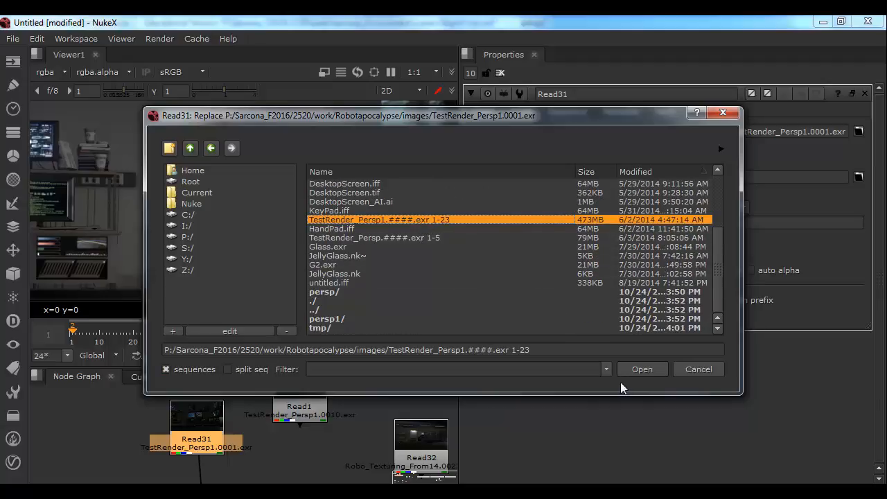
pyautogui.click(639, 369)
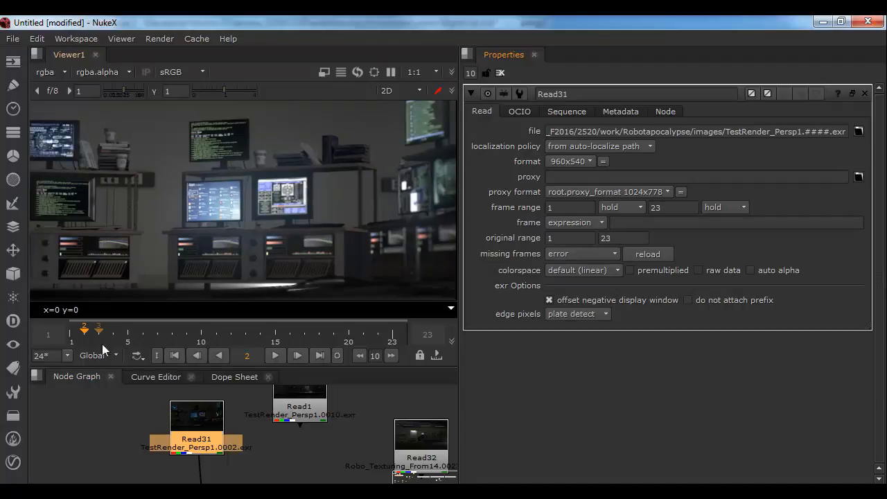
# Step: Check the comp at frames 3 and 11, and open the settings of the ZDefocus1 node
pyautogui.click(98, 334)
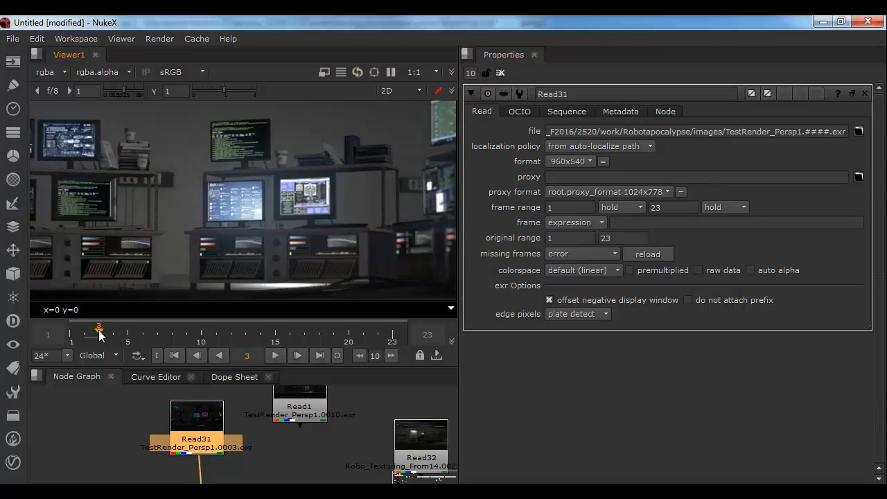
pyautogui.click(210, 336)
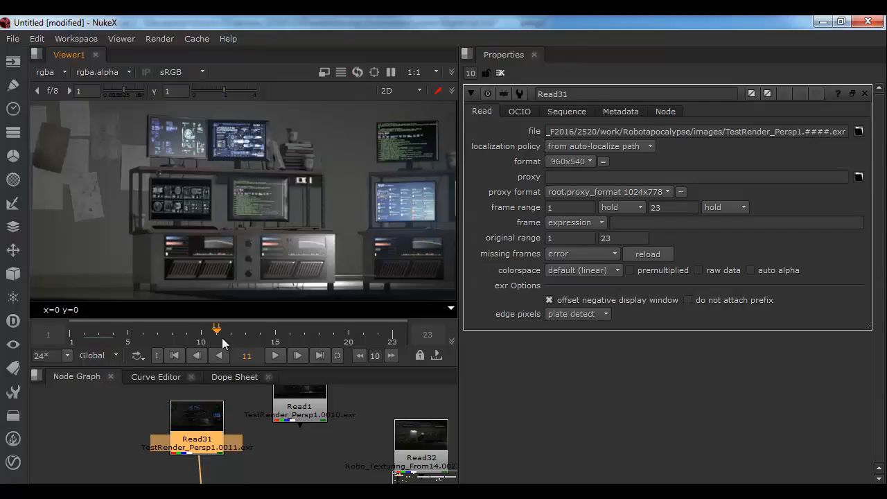
pyautogui.moveTo(232, 447); pyautogui.dragTo(271, 184, button='middle')
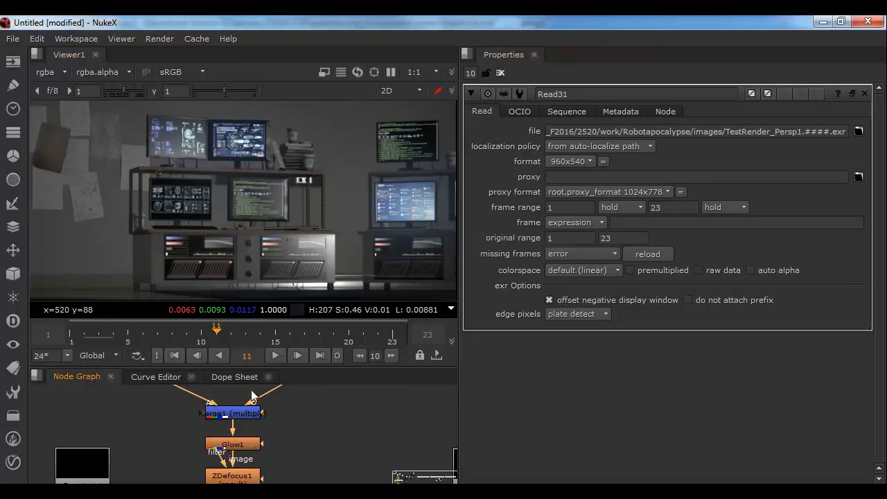
pyautogui.moveTo(254, 410); pyautogui.dragTo(266, 351, button='middle')
pyautogui.doubleClick(246, 418)
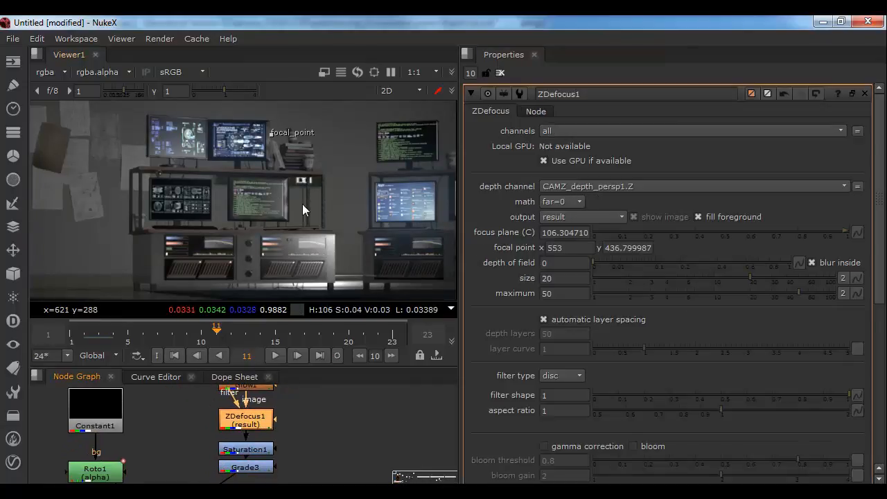
# Step: Test ZDefocus1's focal point on the foreground floor at about 281, 68, and at frame 12 place it on the upper monitors at about 406, 396
pyautogui.moveTo(286, 144); pyautogui.dragTo(161, 293)
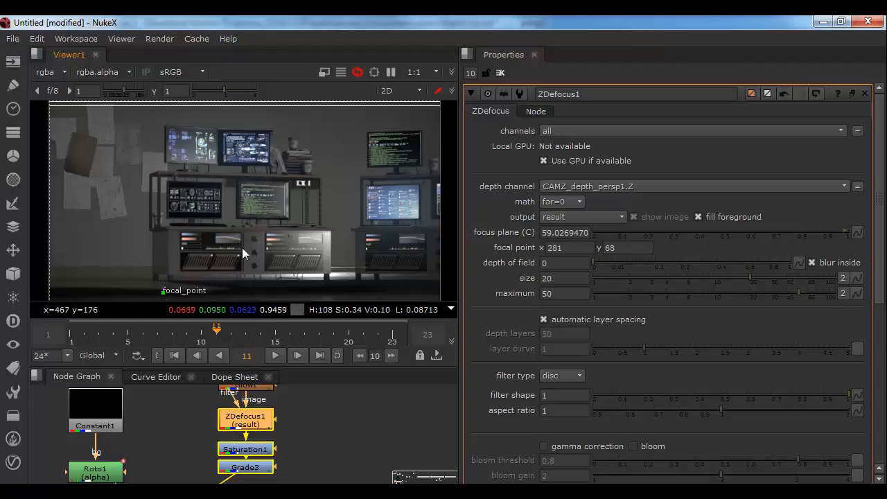
pyautogui.scroll(-2, 243, 246)
pyautogui.moveTo(257, 250); pyautogui.dragTo(206, 225, button='middle')
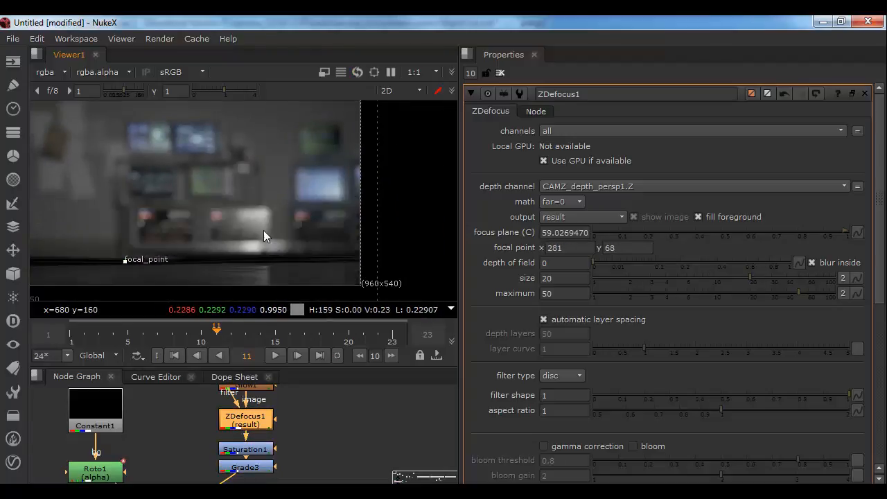
pyautogui.click(228, 333)
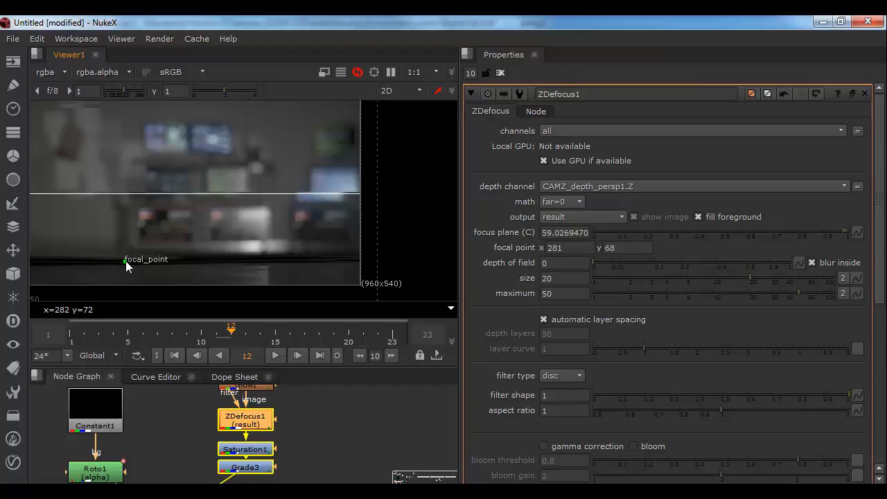
pyautogui.moveTo(125, 261); pyautogui.dragTo(168, 147)
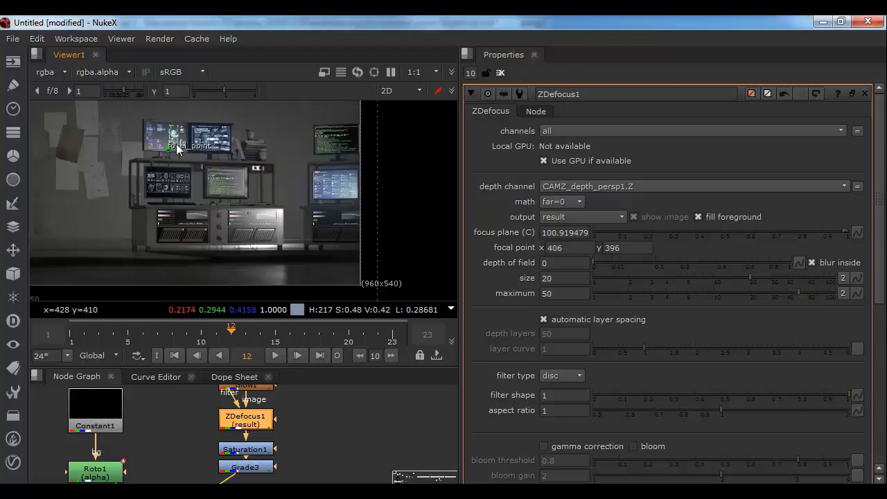
# Step: Read in the sequence TestRender_Persp.####.exr, frames 21-26, from the images/tmp folder and show it in the viewer
pyautogui.click(347, 438)
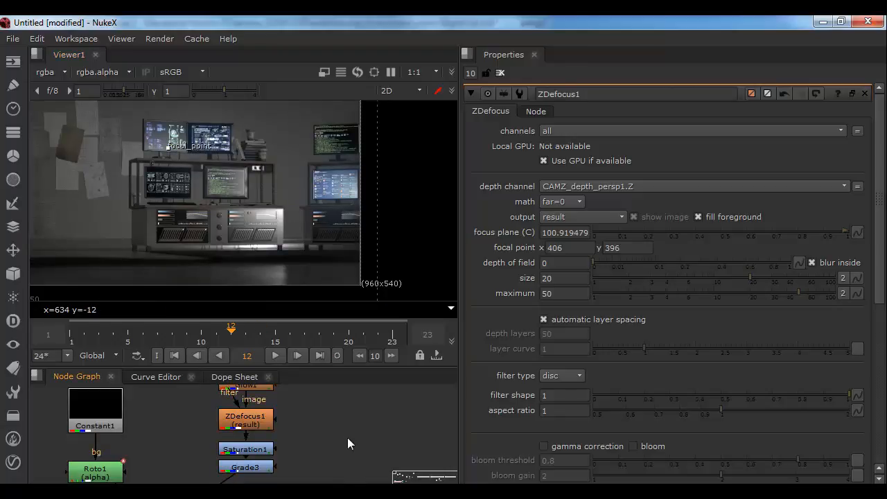
pyautogui.press('r')
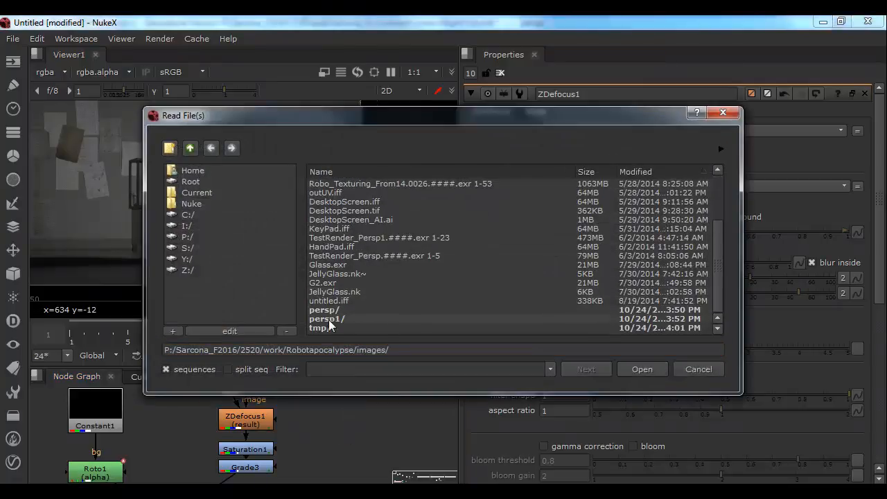
pyautogui.doubleClick(329, 325)
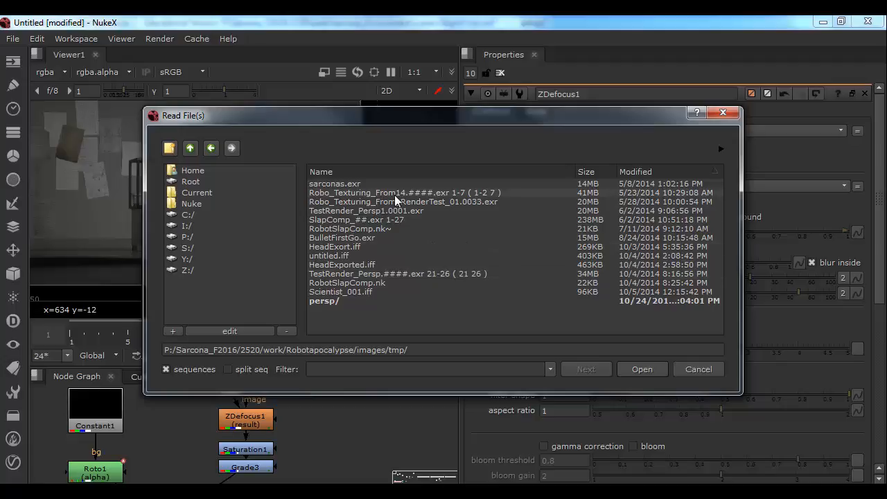
pyautogui.doubleClick(401, 275)
pyautogui.moveTo(359, 447); pyautogui.dragTo(390, 425)
pyautogui.press('1')
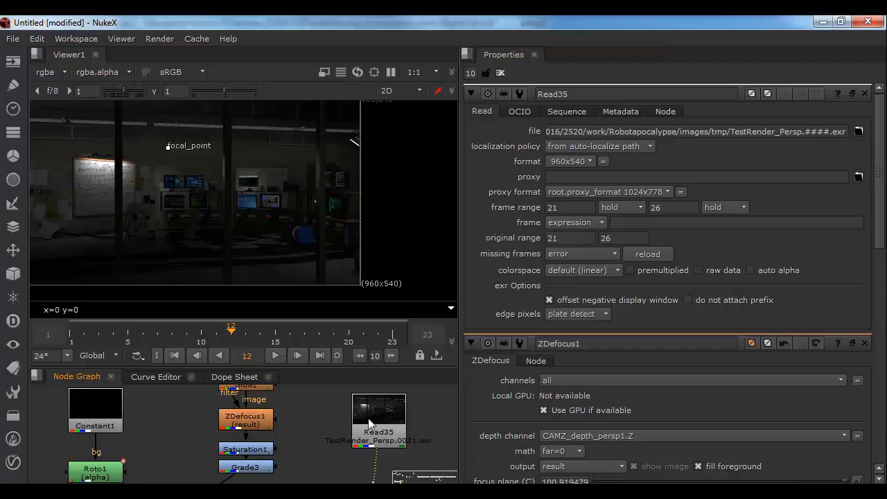
# Step: Place the new TestRender_Persp read node between the ZDefocus1 and Constant2 nodes, and go to frame 7
pyautogui.moveTo(378, 429); pyautogui.dragTo(254, 419, button='middle')
pyautogui.moveTo(250, 411); pyautogui.dragTo(239, 404)
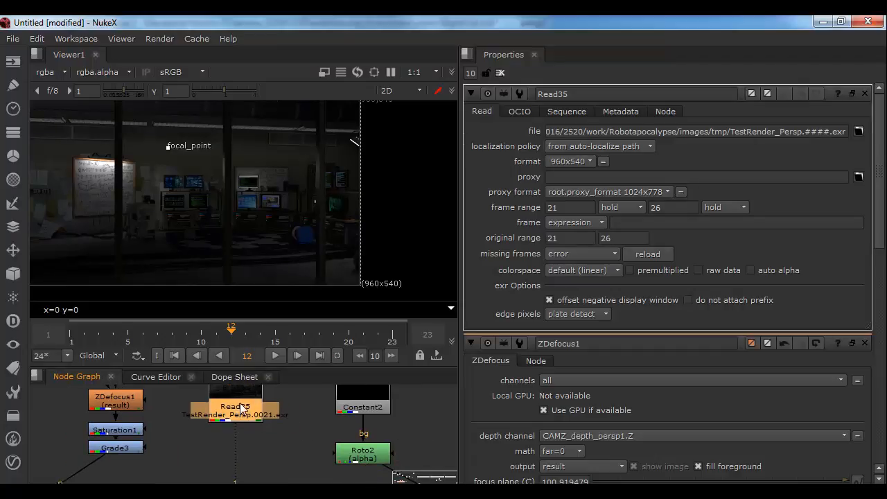
pyautogui.moveTo(219, 335); pyautogui.dragTo(163, 330)
pyautogui.click(248, 398)
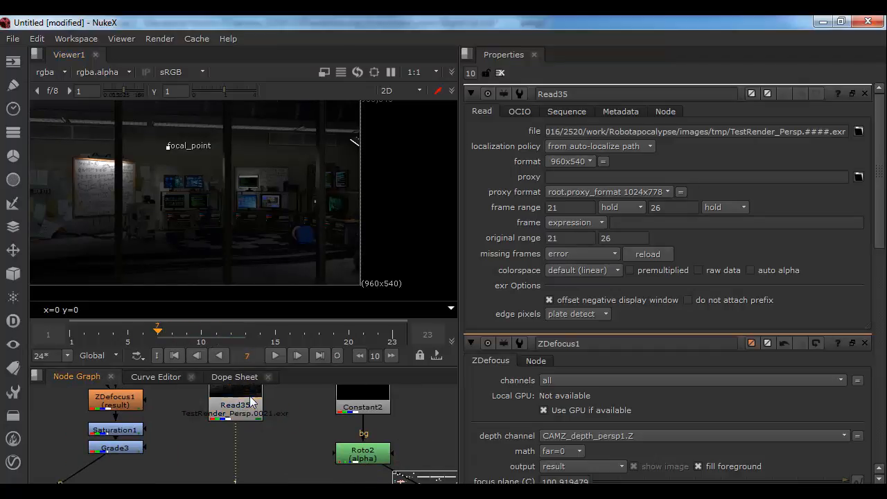
# Step: Set the viewer's timeline range to Input and inspect the chair and head up close at frame 26
pyautogui.click(99, 350)
pyautogui.click(105, 382)
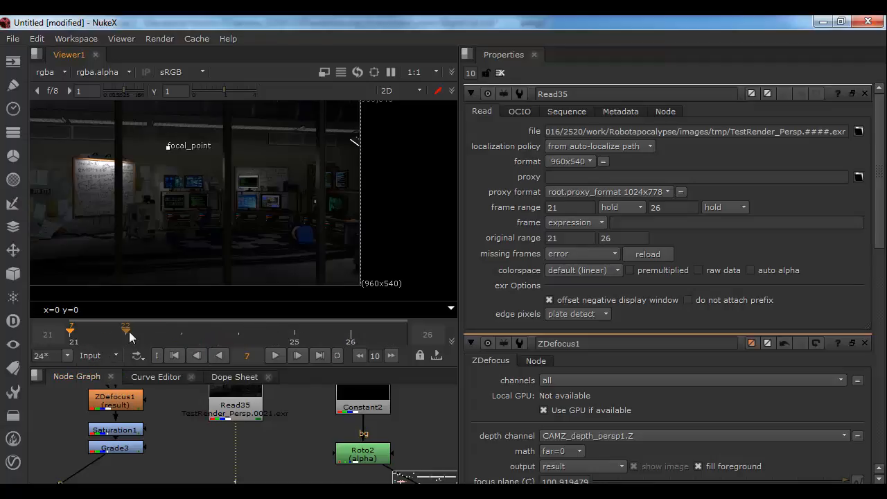
pyautogui.moveTo(129, 332); pyautogui.dragTo(357, 336)
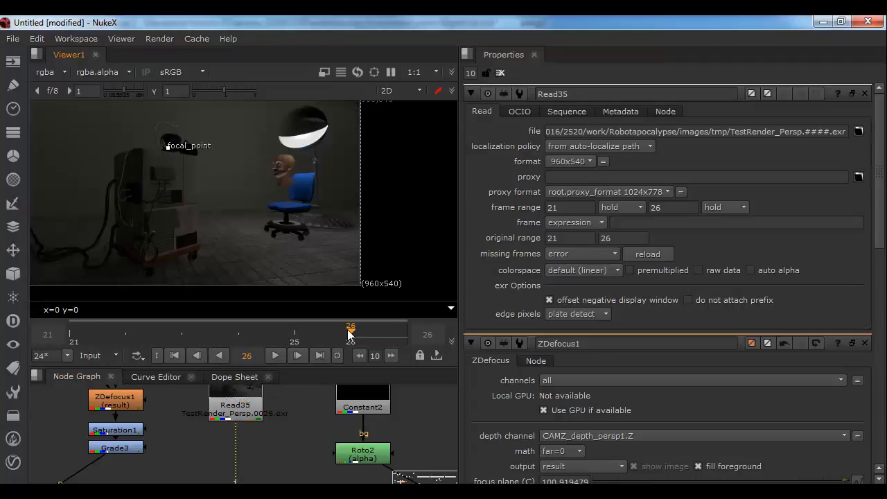
pyautogui.scroll(10, 236, 183)
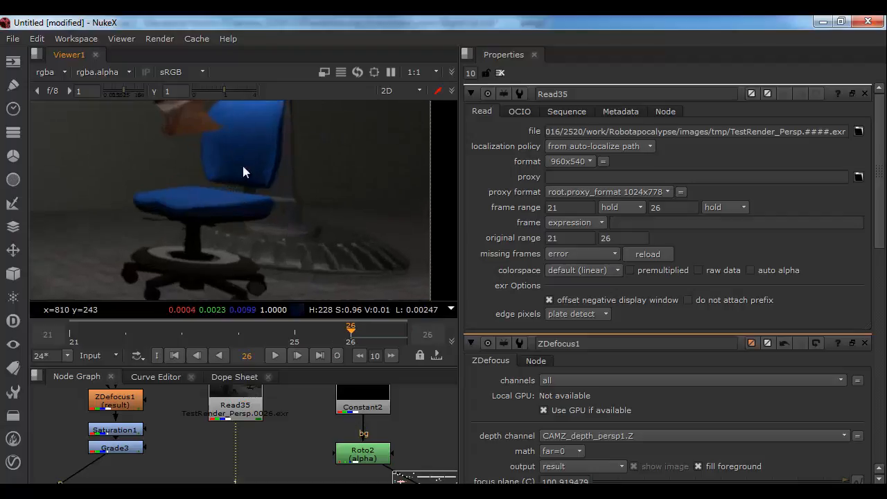
pyautogui.scroll(-8, 308, 220)
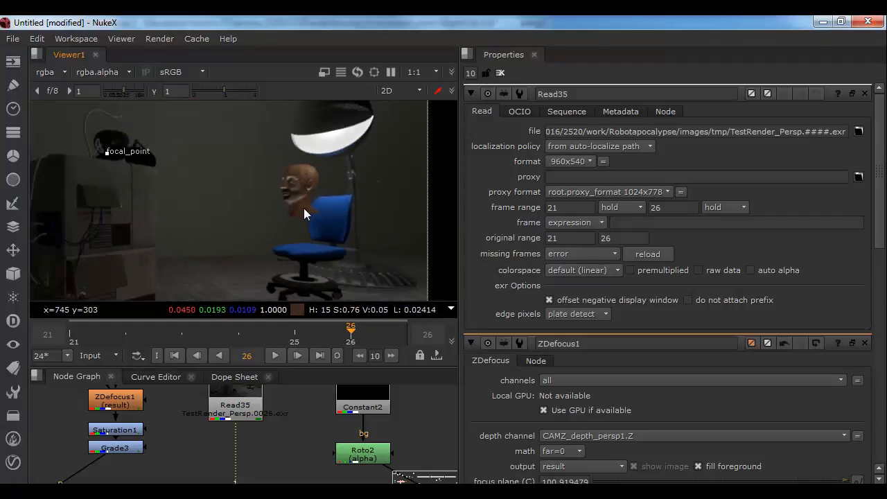
pyautogui.scroll(10, 295, 218)
pyautogui.scroll(-10, 393, 247)
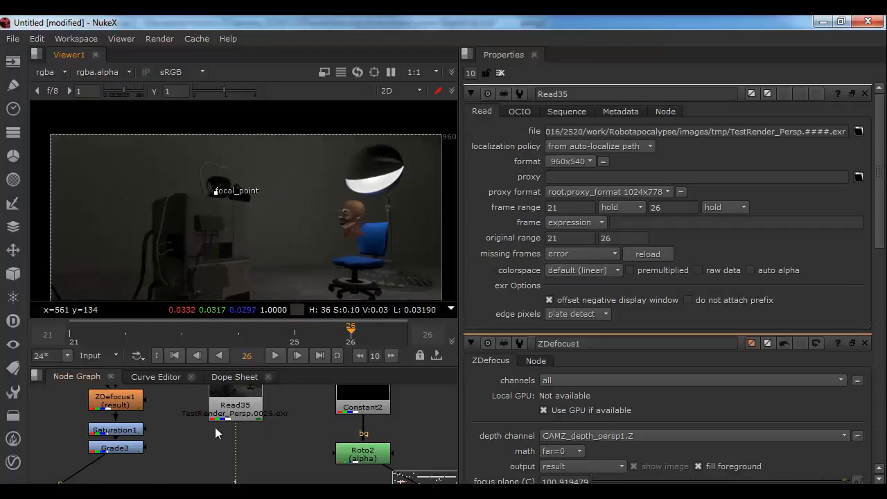
# Step: Straighten the Read31 node above its dot and paste a copy of it into the empty area beside it
pyautogui.moveTo(214, 427); pyautogui.dragTo(157, 453, button='middle')
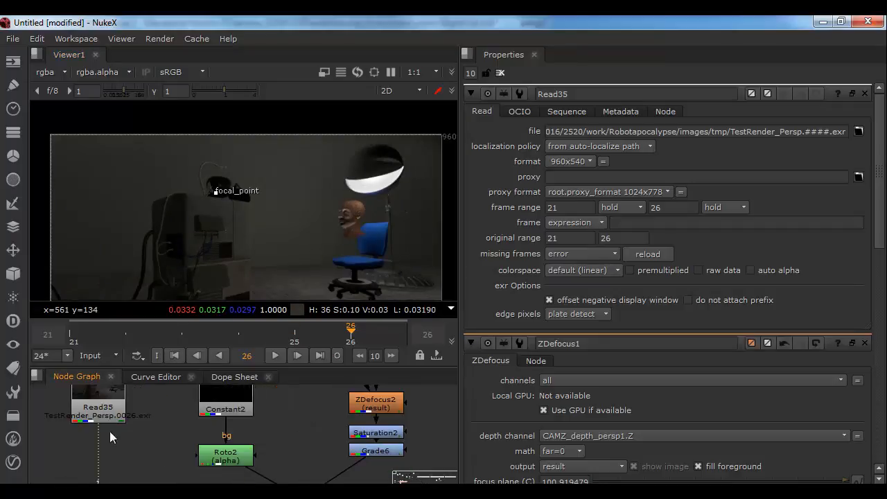
pyautogui.press('space')
pyautogui.moveTo(328, 352); pyautogui.dragTo(523, 315, button='middle')
pyautogui.moveTo(287, 282); pyautogui.dragTo(305, 494, button='middle')
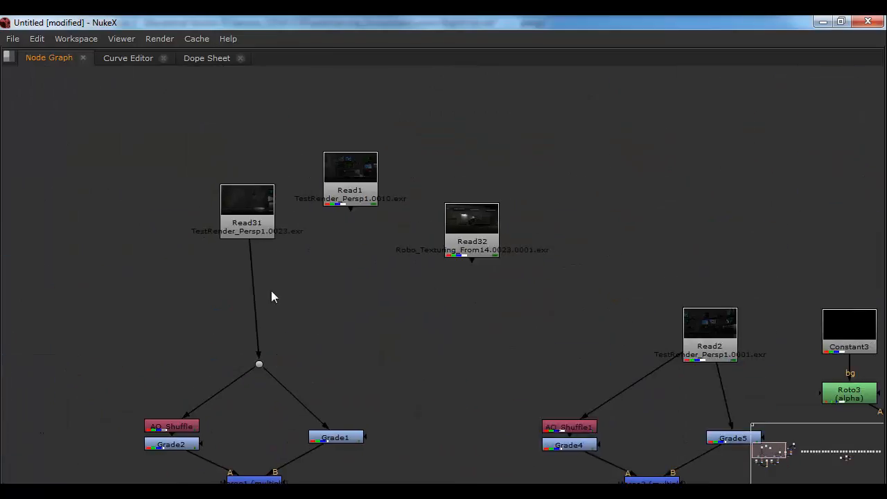
pyautogui.moveTo(250, 237); pyautogui.dragTo(262, 224)
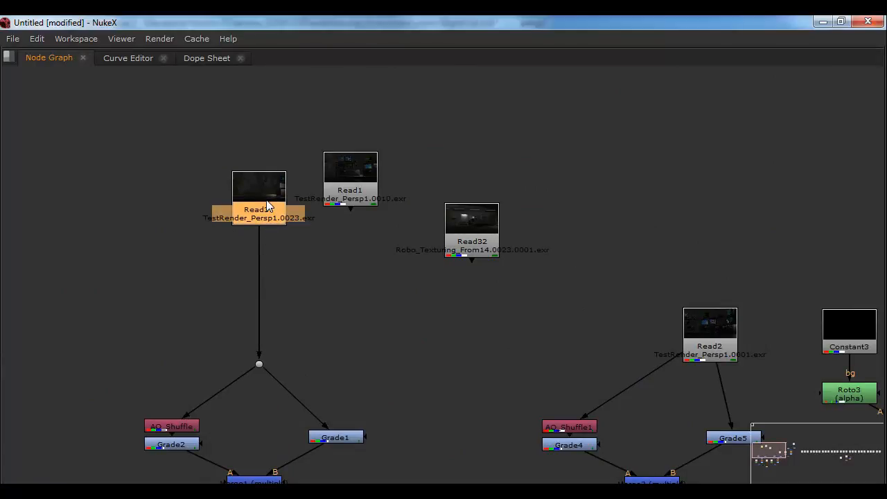
pyautogui.hotkey('ctrl', 'c')
pyautogui.hotkey('ctrl', 'v')
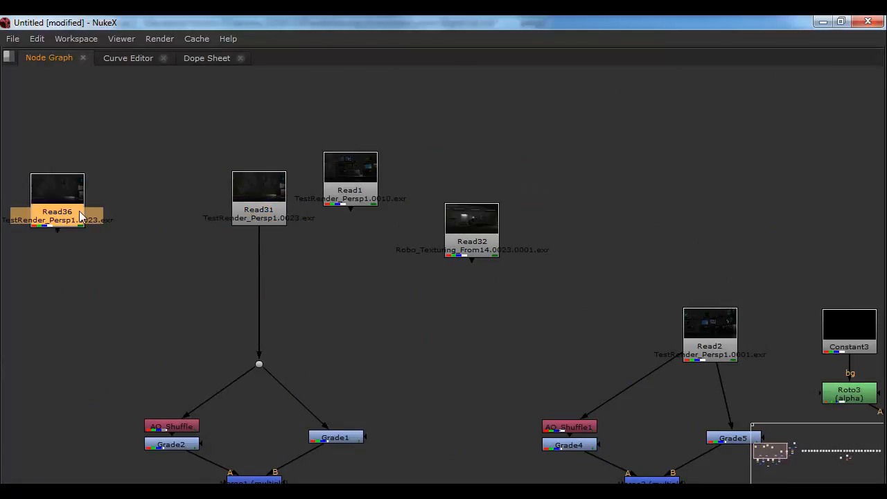
# Step: Reposition the copied TestRender_Persp1 read node, show it in the viewer and go to frame 8
pyautogui.press('space')
pyautogui.moveTo(139, 420); pyautogui.dragTo(246, 445, button='middle')
pyautogui.moveTo(220, 393); pyautogui.dragTo(206, 453, button='middle')
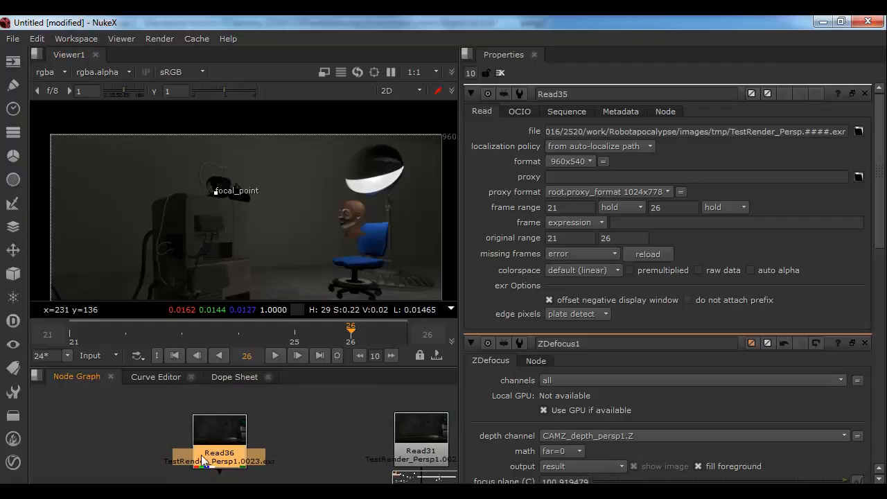
pyautogui.moveTo(206, 452); pyautogui.dragTo(145, 417)
pyautogui.press('1')
pyautogui.moveTo(137, 335); pyautogui.dragTo(172, 333)
# Step: Add a Write node below the copied TestRender_Persp1 read node and offset it slightly
pyautogui.press('Tab')
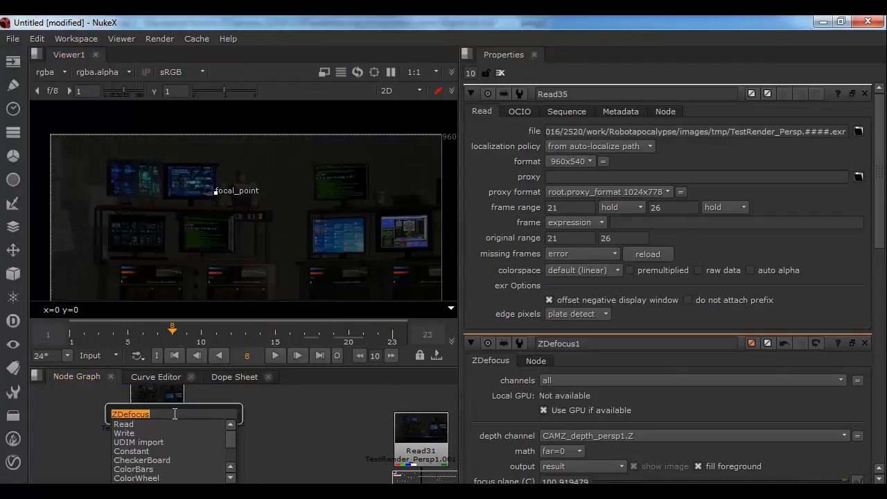
pyautogui.write('write')
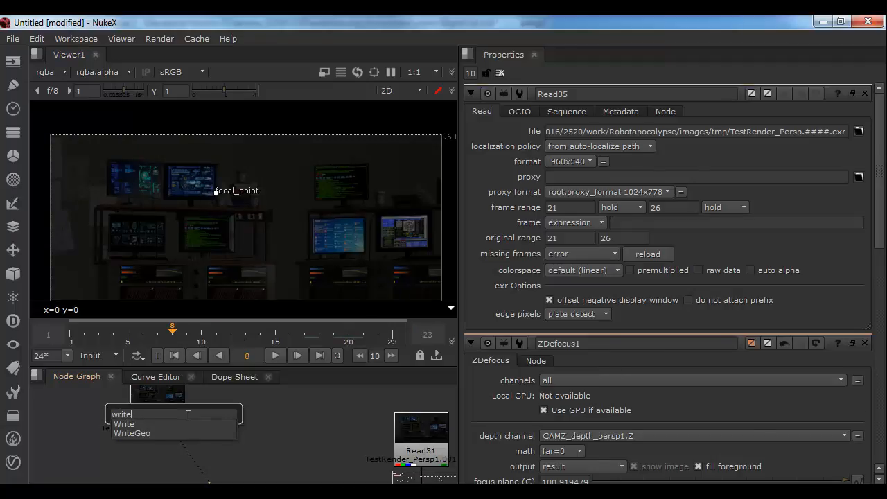
pyautogui.press('Return')
pyautogui.click(14, 65)
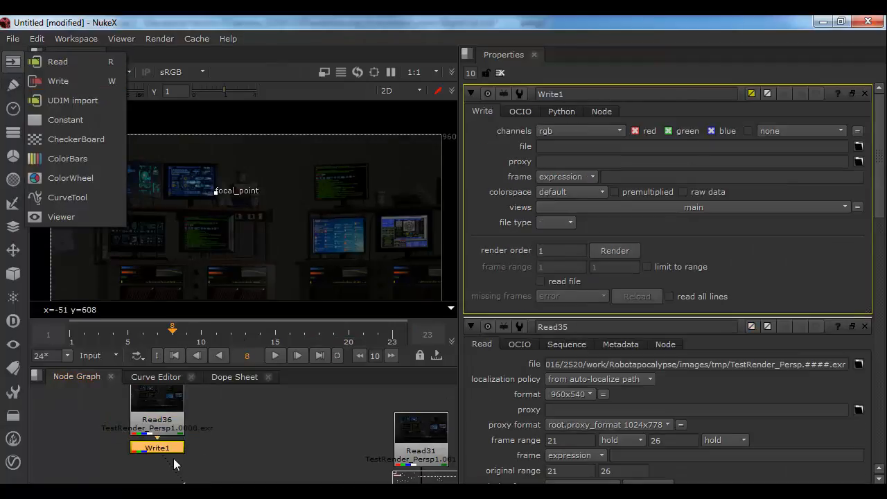
pyautogui.moveTo(173, 453); pyautogui.dragTo(184, 446)
# Step: Set the Write node's output file to testImages.###.tga in the images/tmp folder and render frames 1-23
pyautogui.click(858, 146)
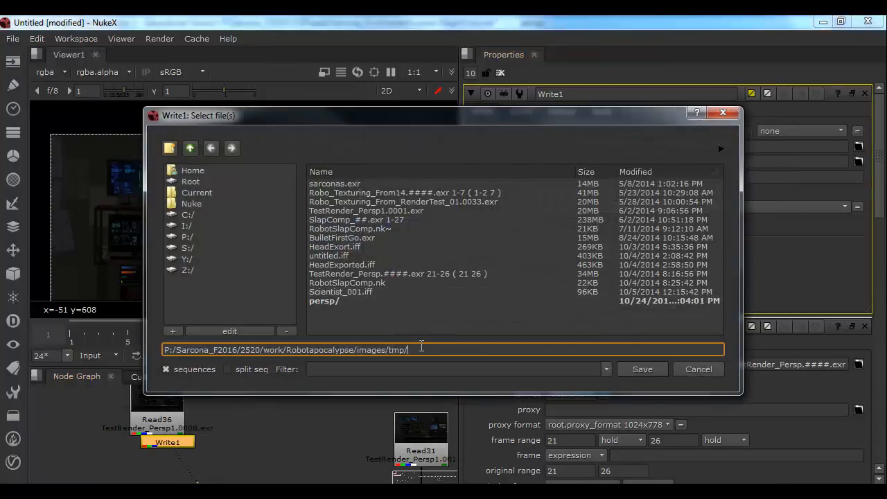
pyautogui.write('testImages')
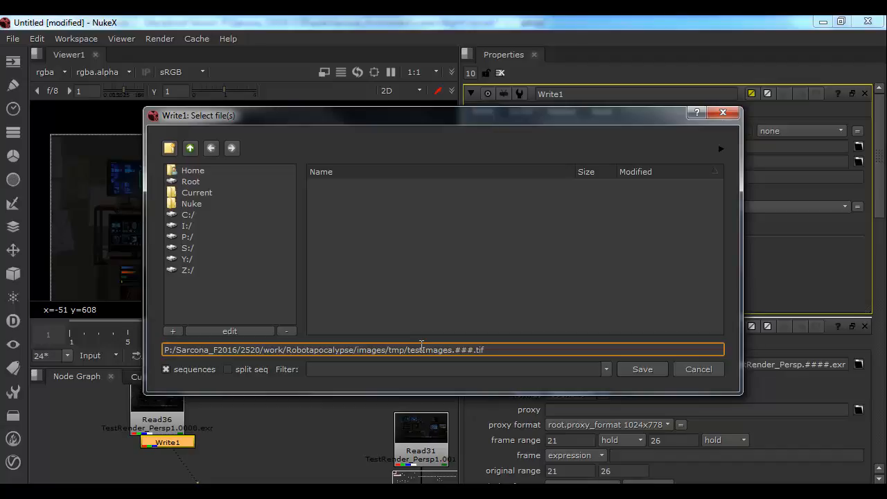
pyautogui.write('.###.ti')
pyautogui.press('BackSpace')
pyautogui.write('fg')
pyautogui.press('BackSpace')
pyautogui.write('ga')
pyautogui.press('Return')
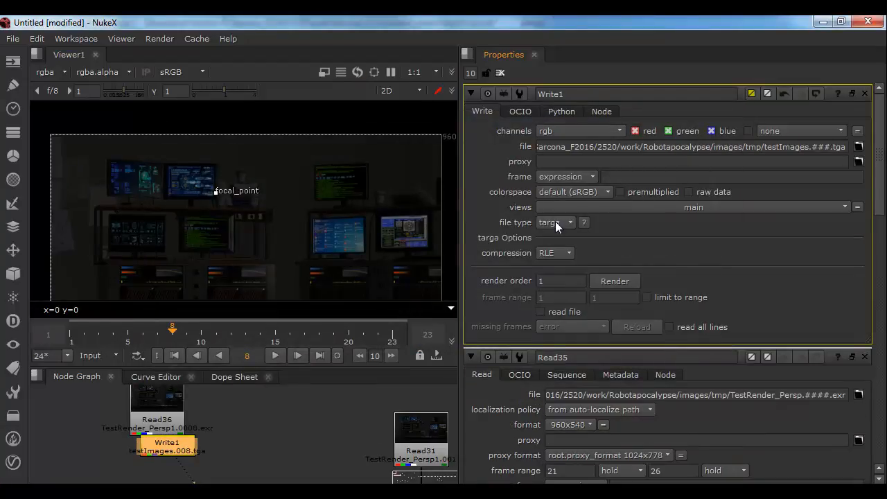
pyautogui.click(613, 281)
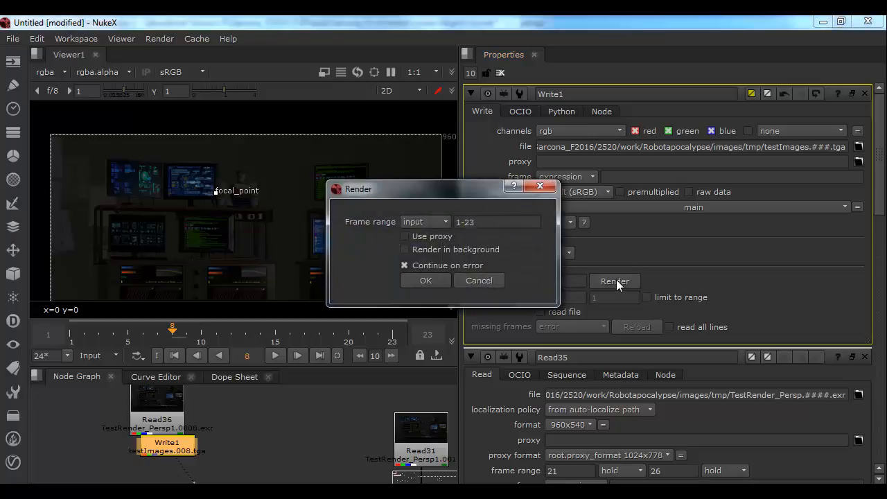
pyautogui.click(434, 278)
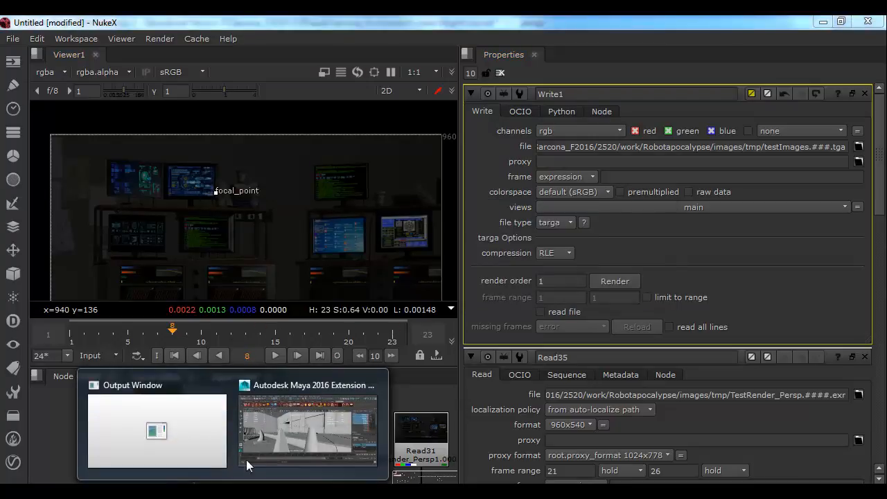
# Step: Switch to Maya, select a rope barrier post in the NightClub scene, and return to the Write node in NukeX
pyautogui.click(263, 428)
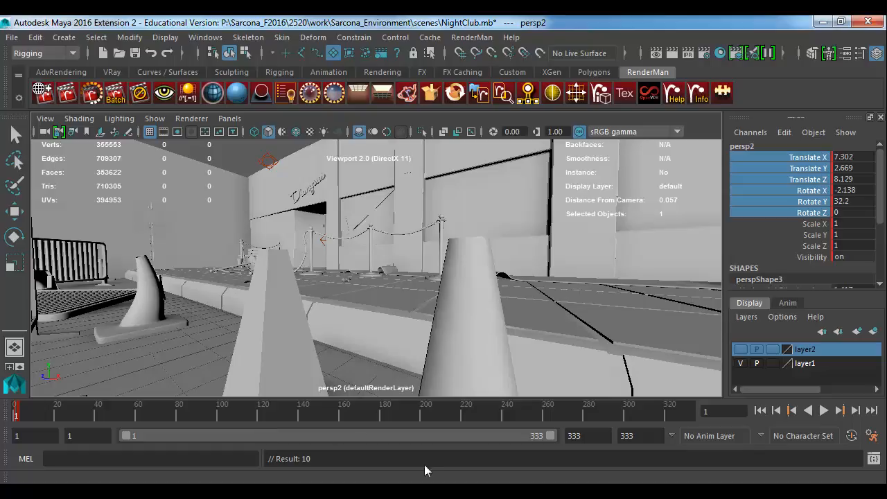
pyautogui.moveTo(233, 492)
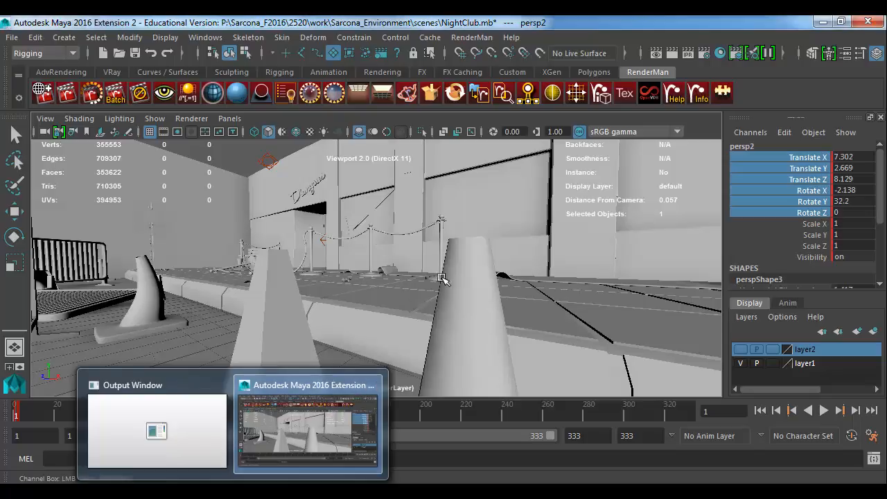
pyautogui.click(309, 248)
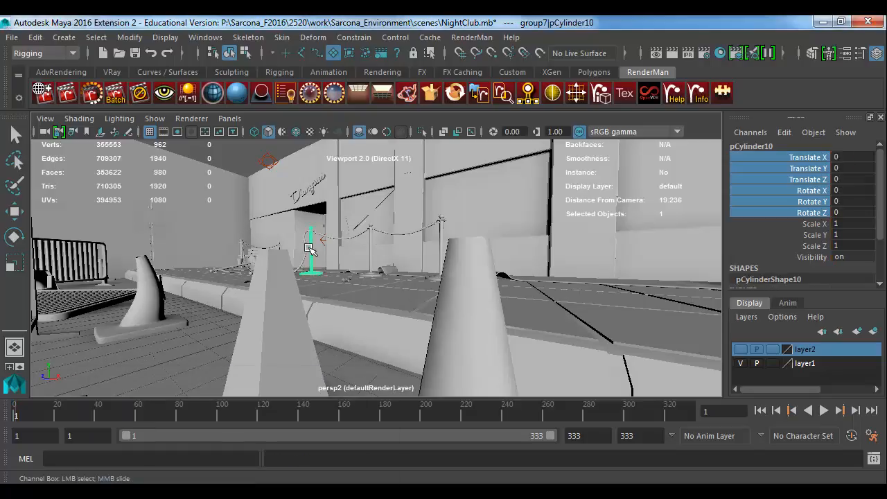
pyautogui.click(191, 492)
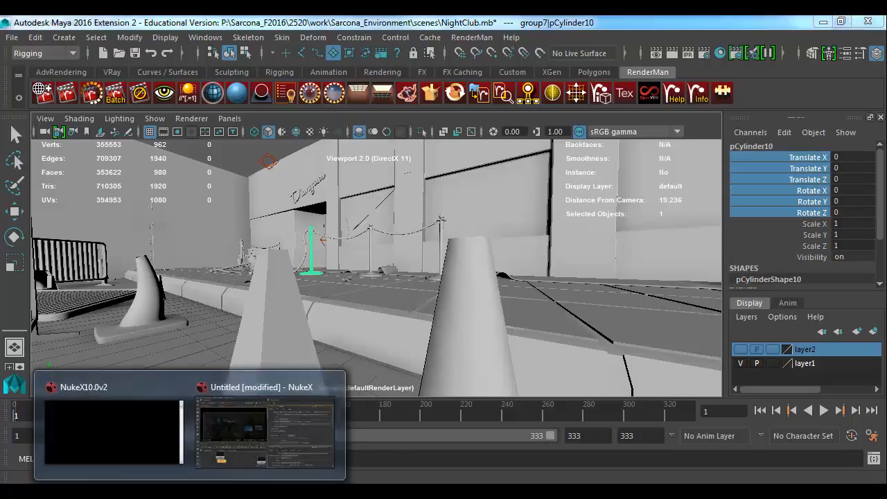
pyautogui.click(223, 442)
pyautogui.scroll(-4, 197, 423)
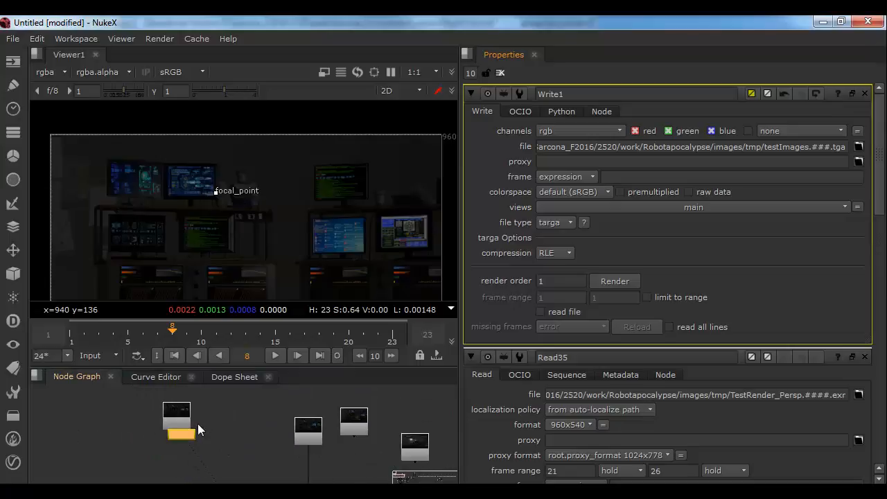
pyautogui.scroll(1, 198, 424)
pyautogui.scroll(3, 197, 423)
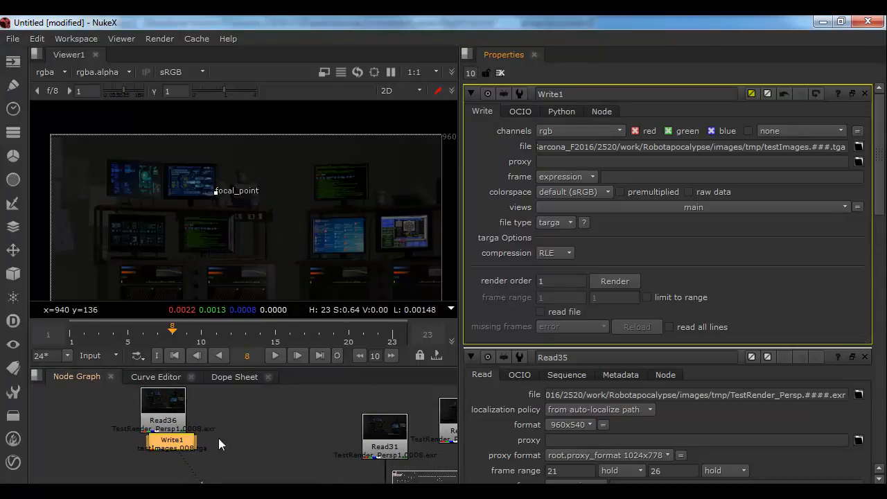